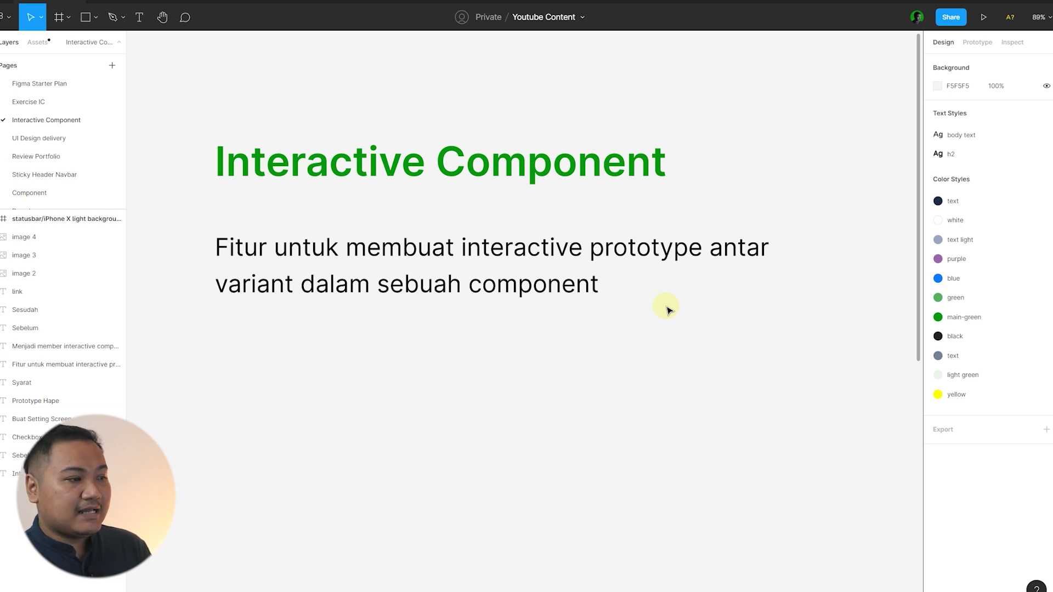
Step: Review the definition text under the Interactive Component heading
left_click(552, 286)
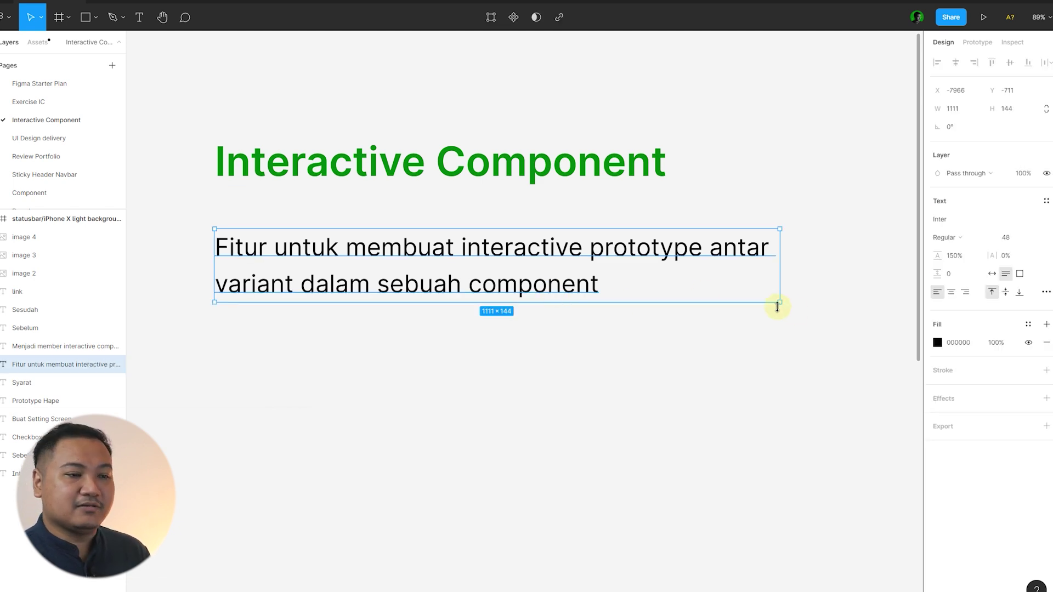
left_click(793, 316)
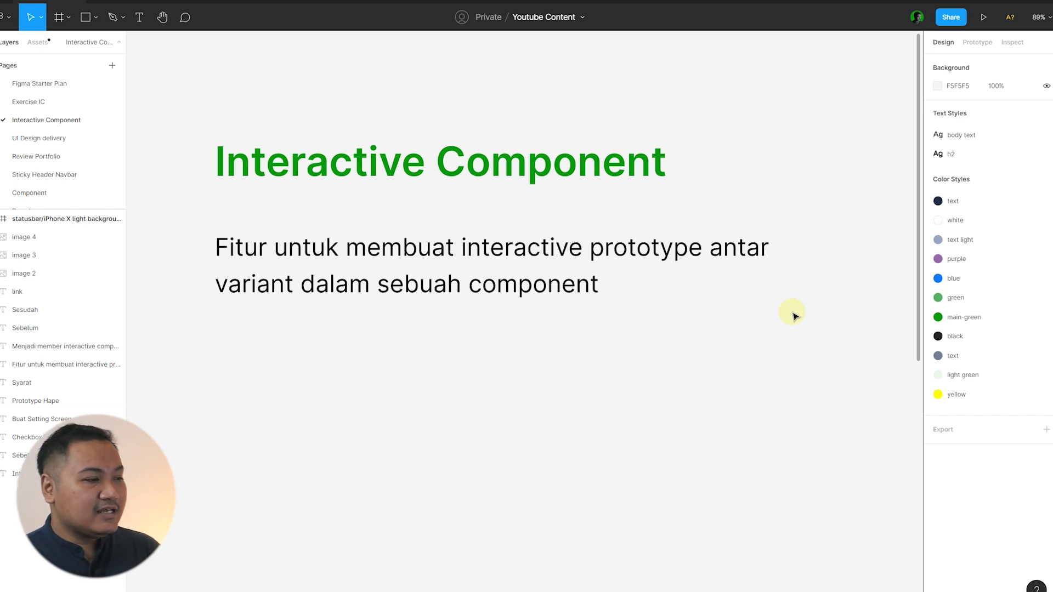
left_click(255, 285)
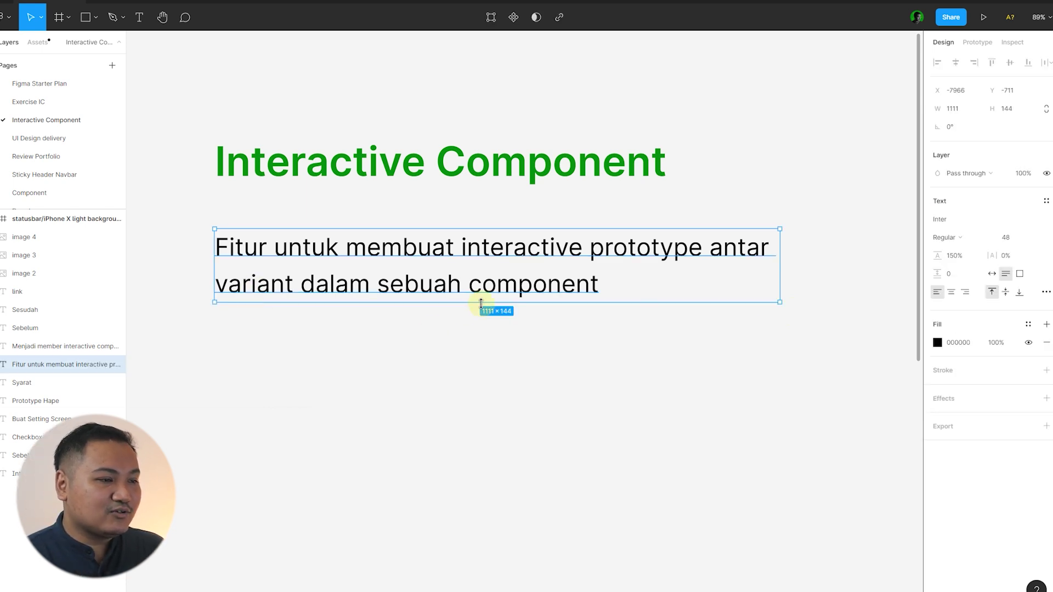
left_click(650, 367)
left_click(574, 300)
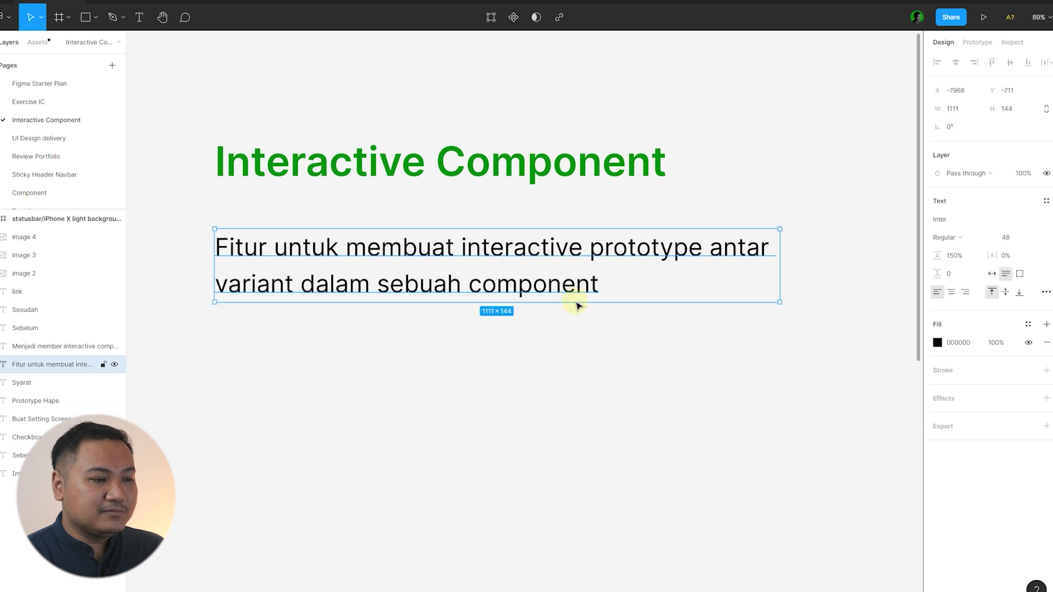
left_click(609, 349)
left_click(597, 303)
left_click(611, 331)
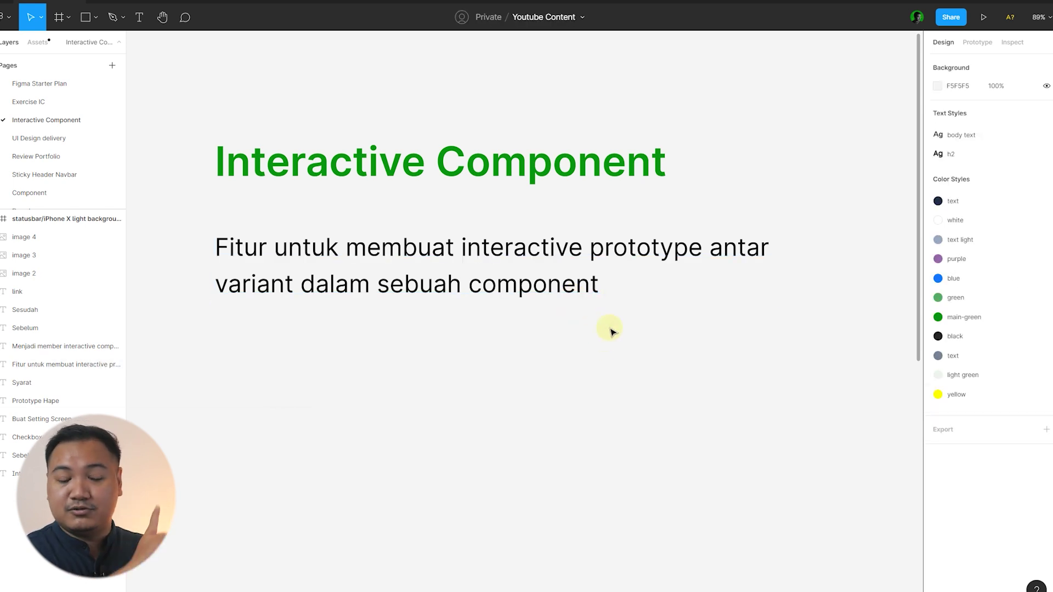
left_click(292, 285)
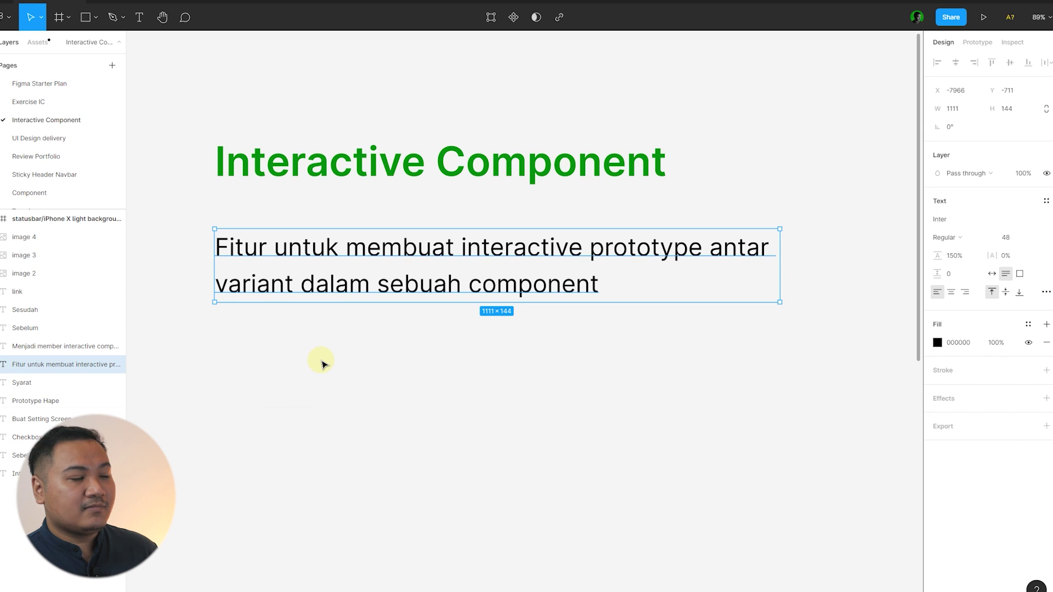
left_click(458, 382)
Step: Examine the Syarat section with its beta membership requirement and the link below it
scroll(639, 351, "right", 10)
scroll(566, 363, "right", 15)
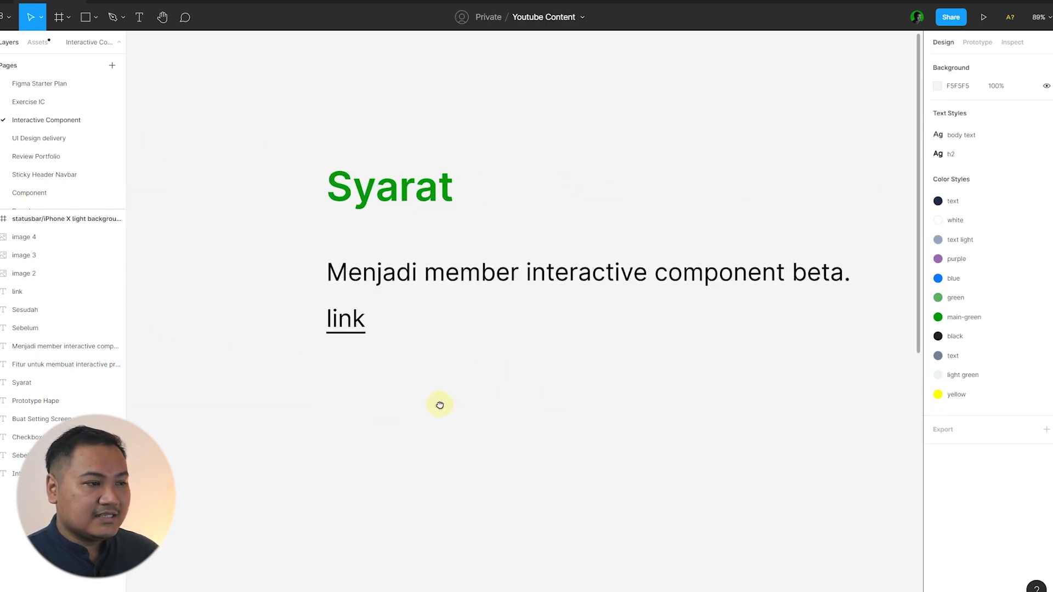
scroll(440, 404, "right", 3)
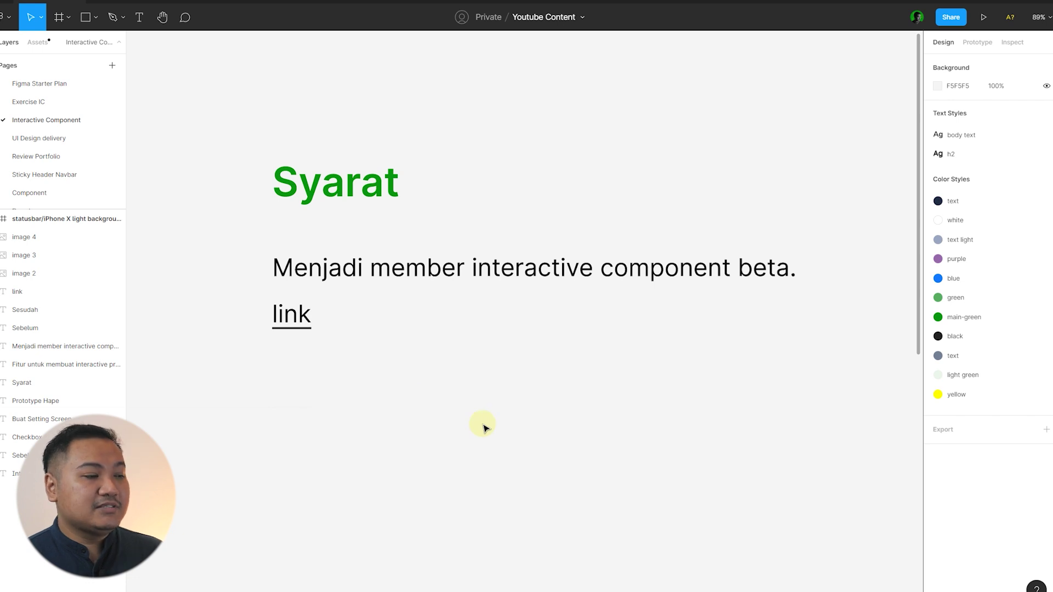
left_click(304, 315)
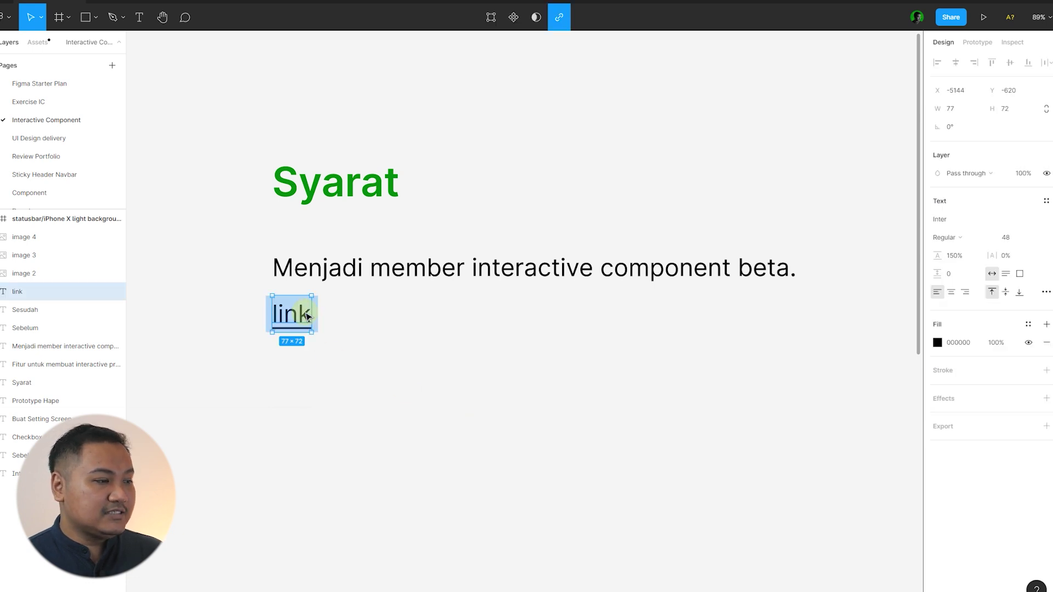
left_click(431, 343)
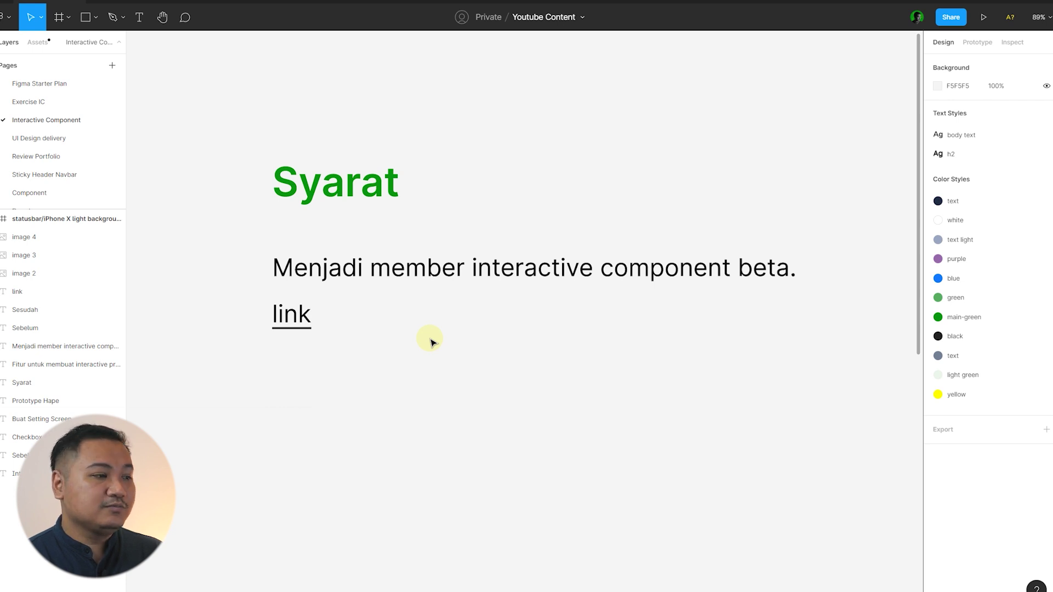
left_click(307, 321)
left_click(427, 330)
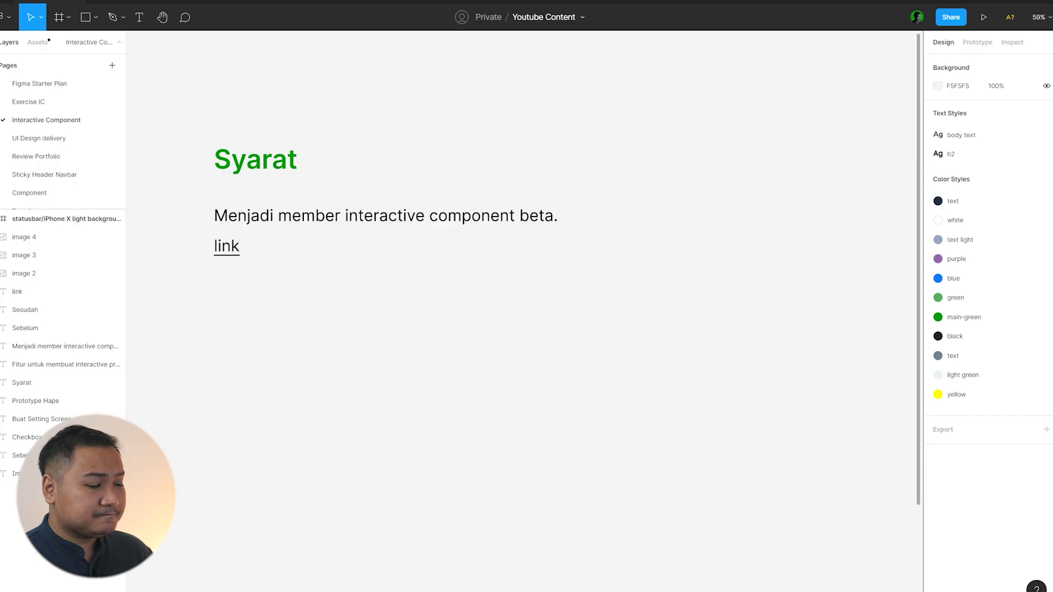
Step: Examine the Sebelum picture, with its web of prototype connections between the Onion, Tomato and Pickle checkbox screens
scroll(521, 307, "right", 10)
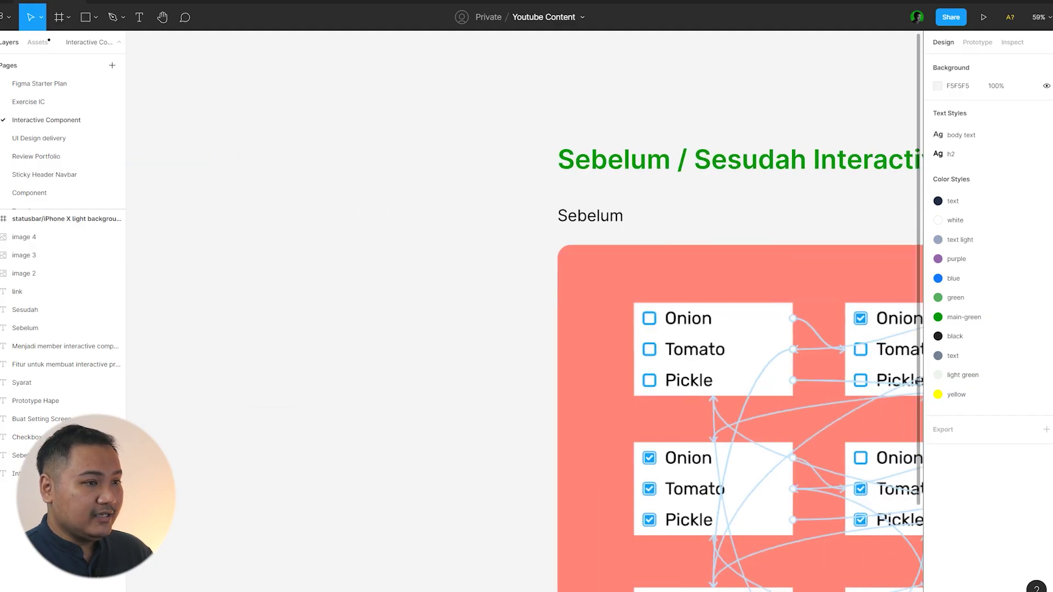
scroll(521, 417, "right", 8)
left_click(432, 277)
left_click(428, 215)
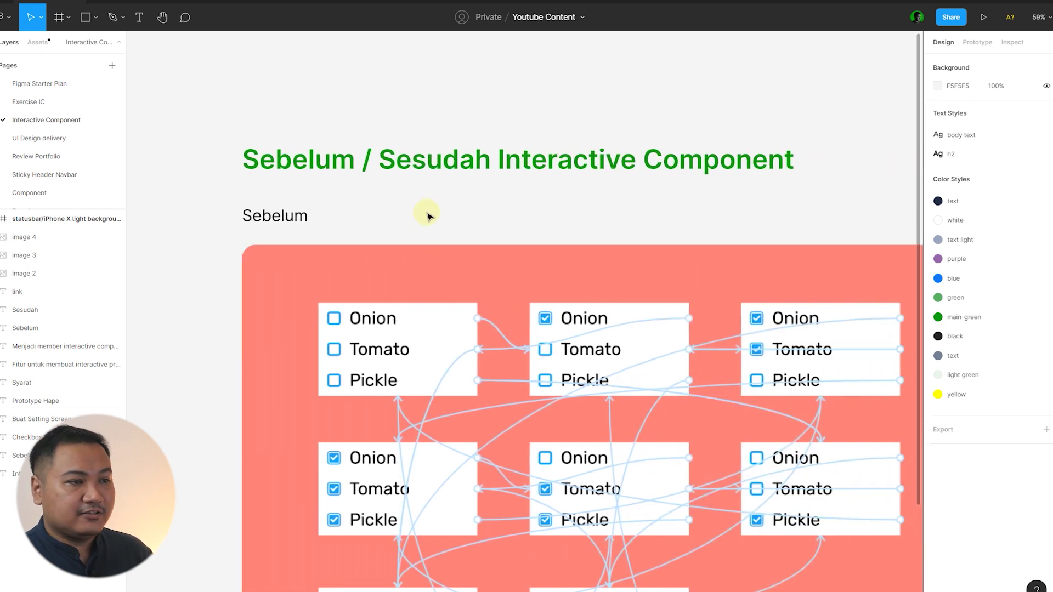
scroll(294, 200, "down", 3)
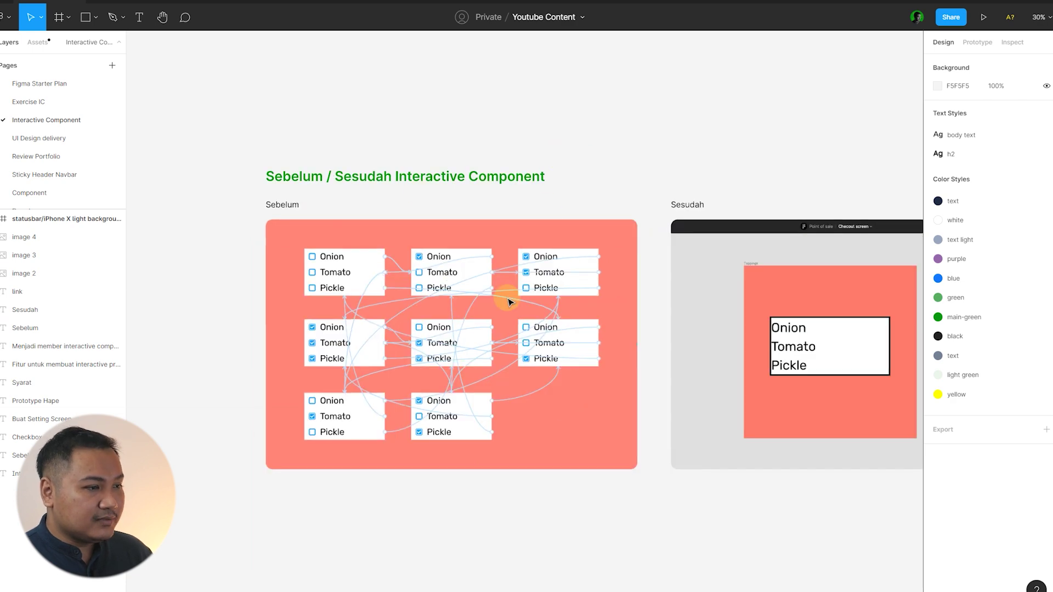
scroll(508, 307, "up", 2)
left_click(735, 345)
scroll(702, 343, "up", 2)
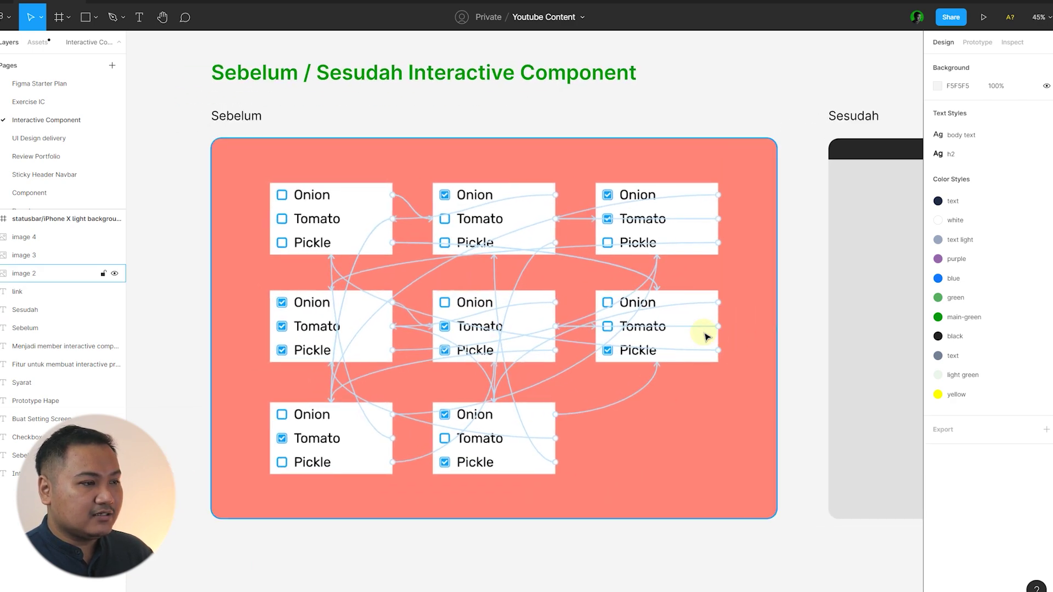
scroll(820, 318, "left", 2)
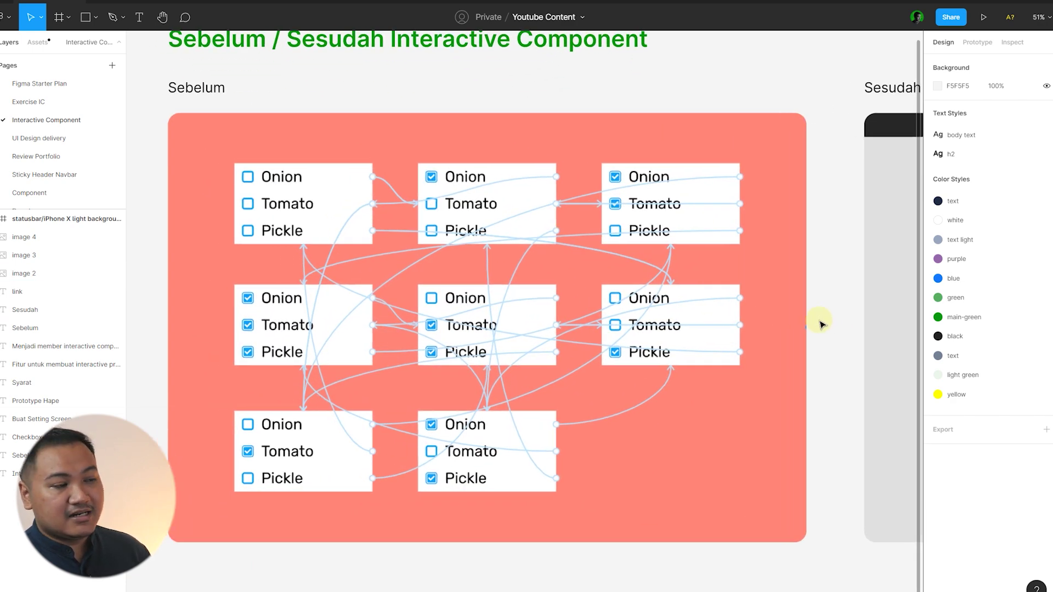
left_click(709, 304)
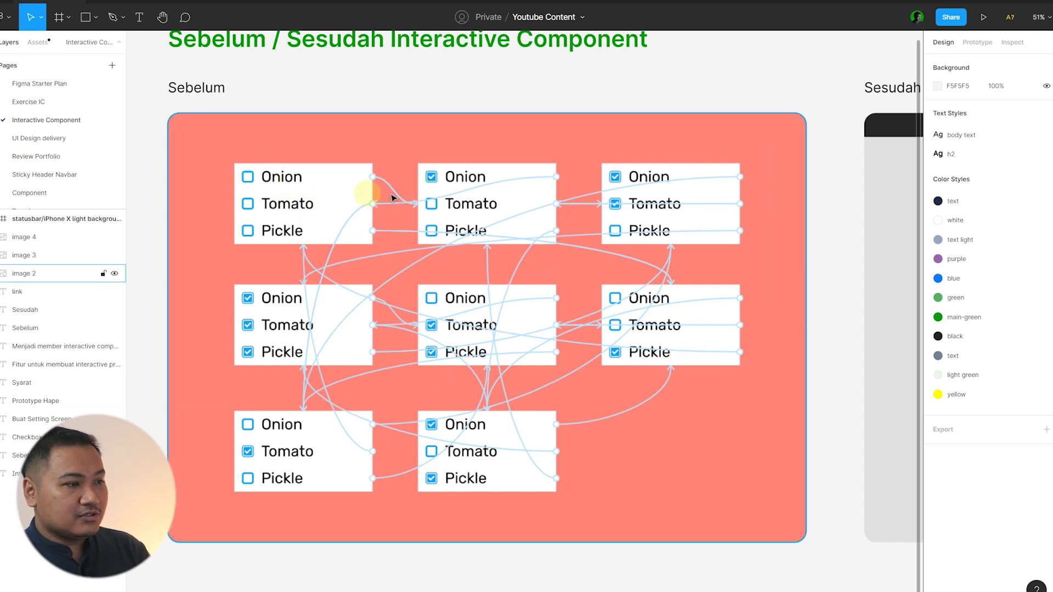
left_click(839, 221)
left_click(614, 233)
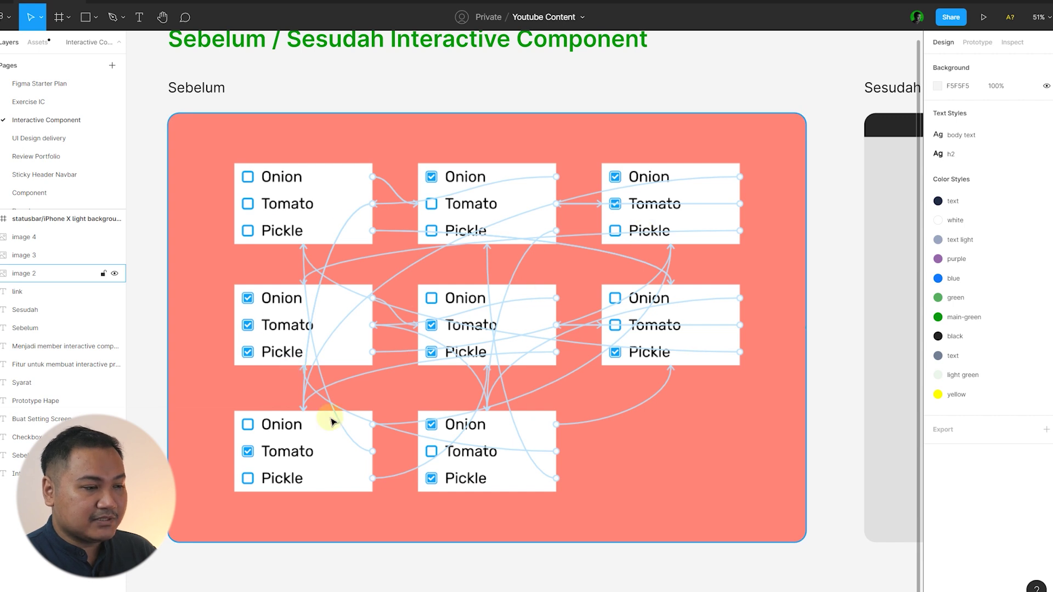
left_click(830, 321)
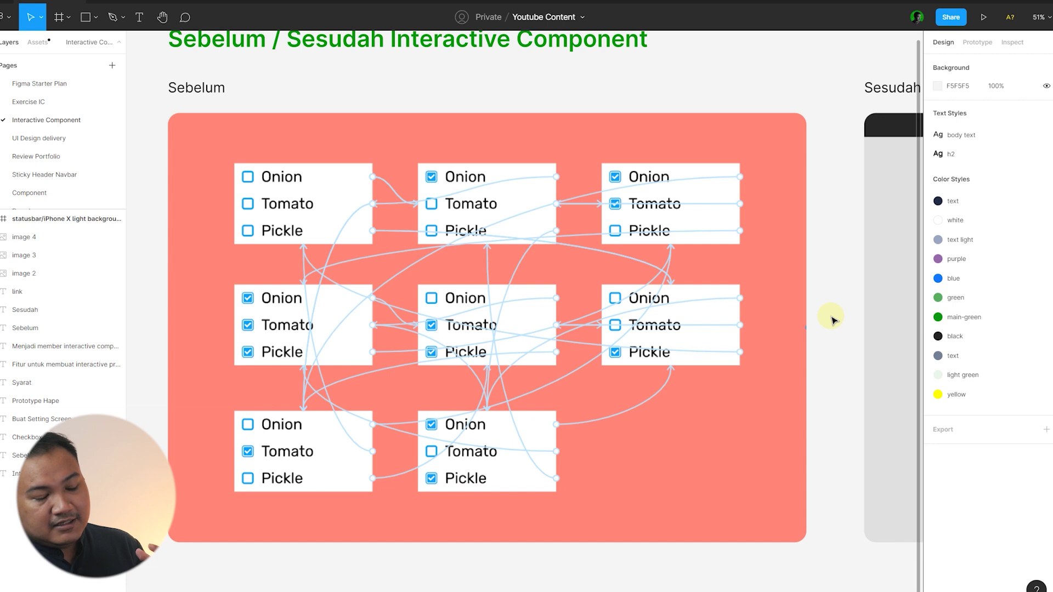
left_click(577, 277)
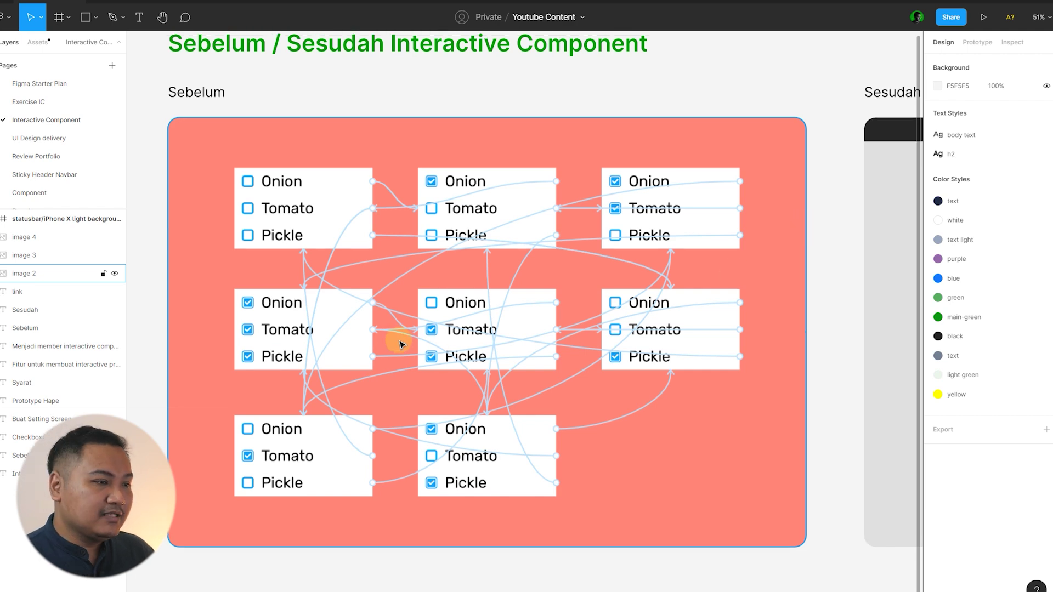
Step: Examine the Sesudah picture, where the toppings list is shown beside a two-variant Checkbox component
scroll(226, 262, "down", 5)
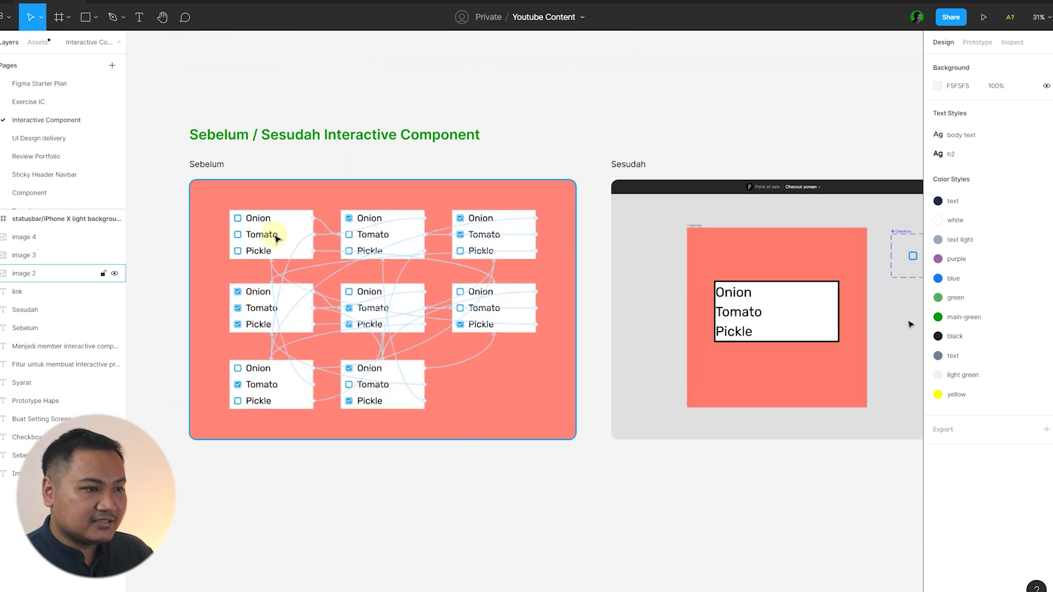
scroll(707, 277, "down", 3)
left_click(877, 285)
scroll(514, 240, "up", 3)
scroll(707, 282, "up", 3)
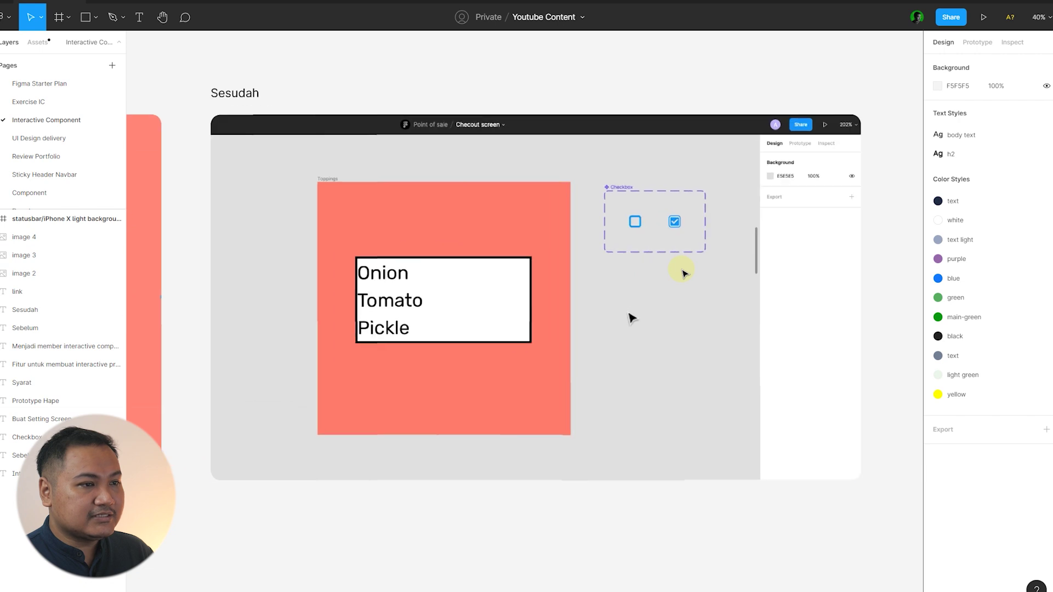
left_click_drag(547, 87, 570, 80)
scroll(631, 212, "up", 1)
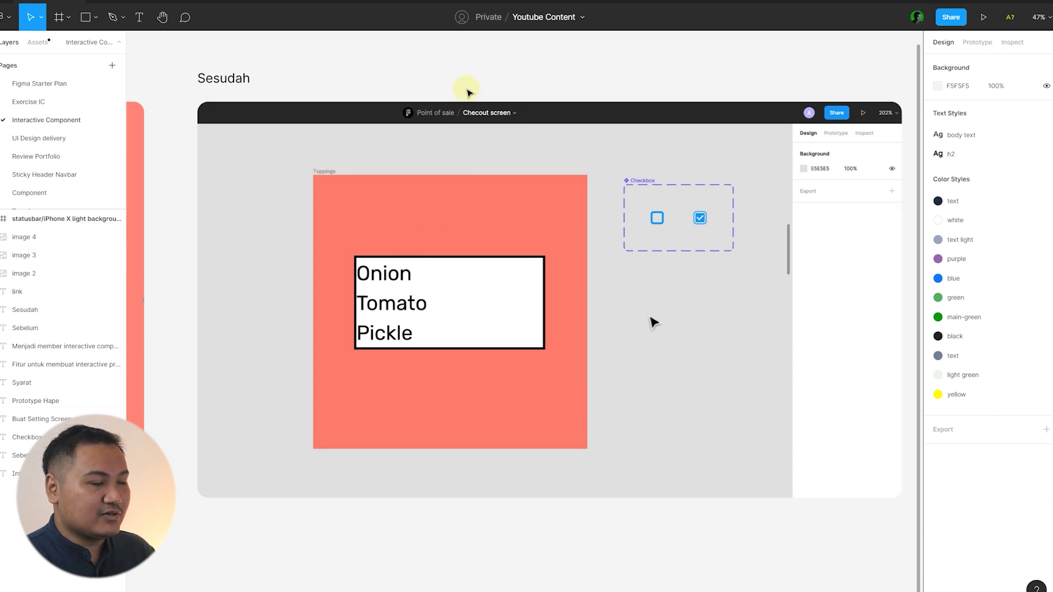
scroll(468, 93, "down", 3)
scroll(460, 159, "up", 1)
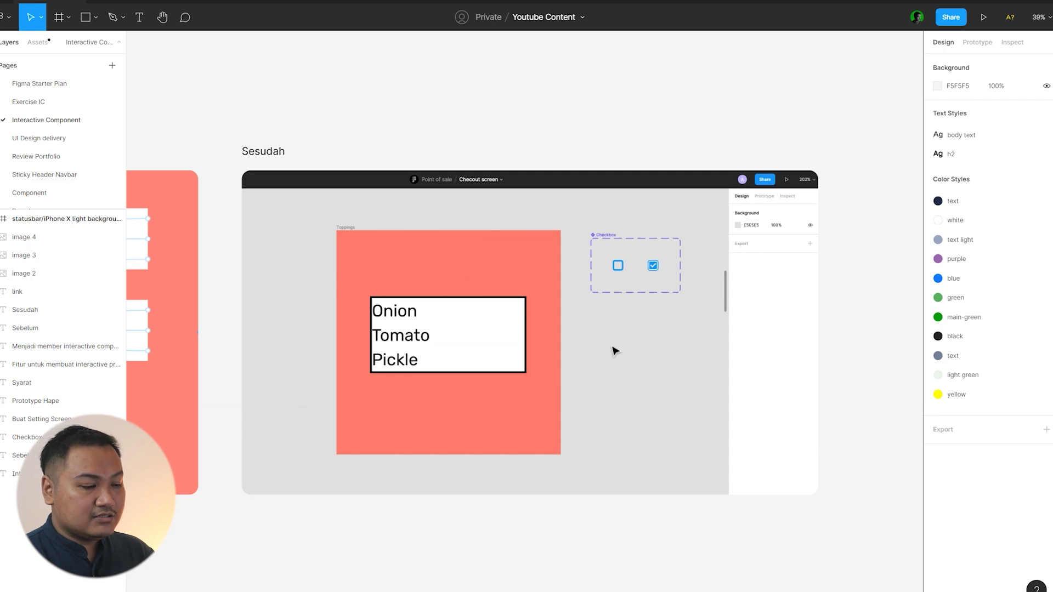
Step: Draw a square frame of about 49 × 49 below the "Checkbox dan switch" heading
left_click_drag(615, 351, 0, 348)
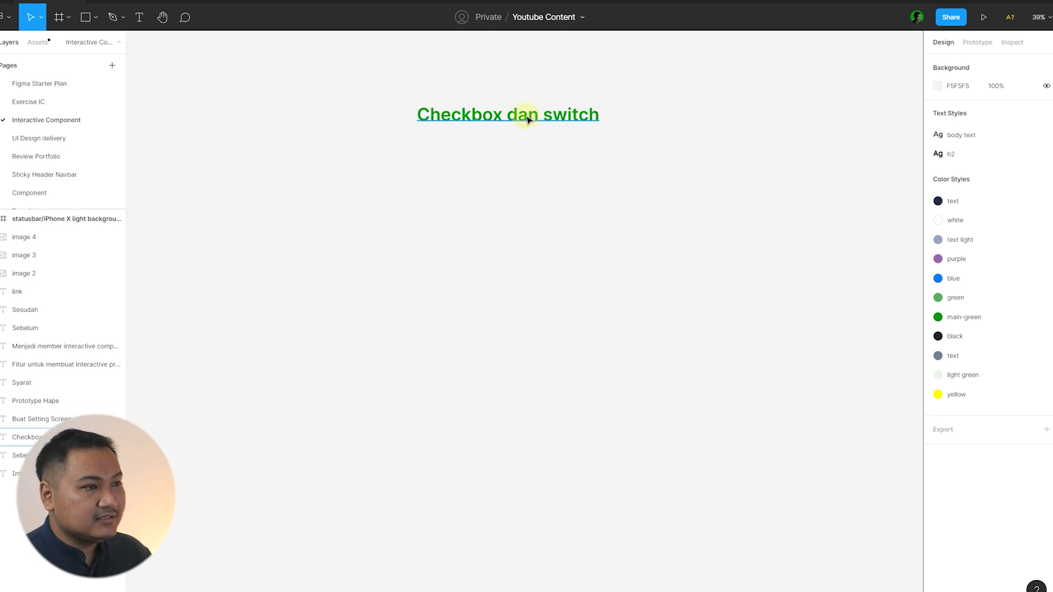
scroll(509, 99, "up", 3)
scroll(505, 92, "up", 3)
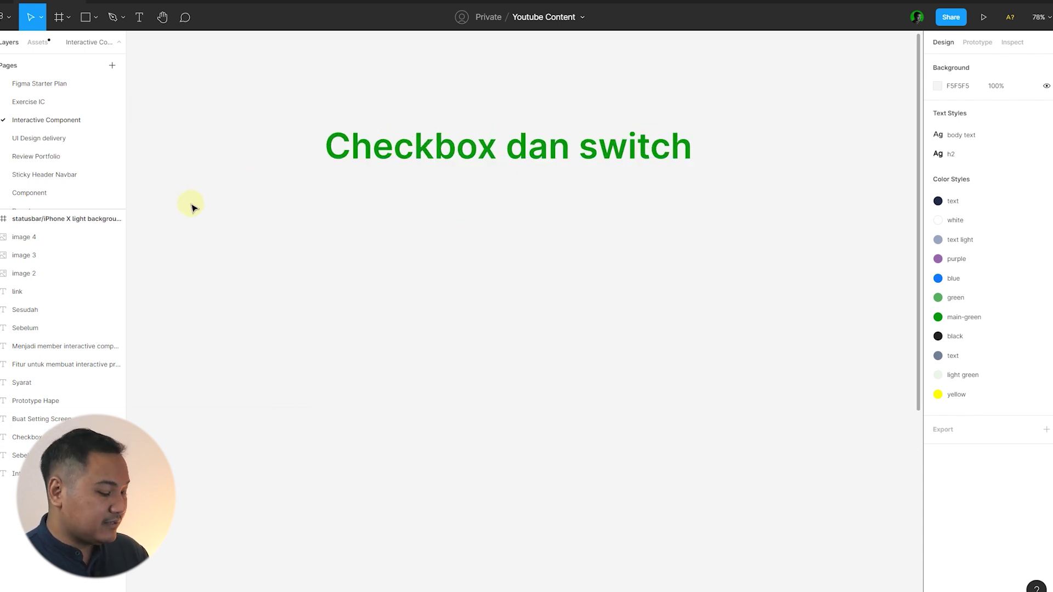
key("f")
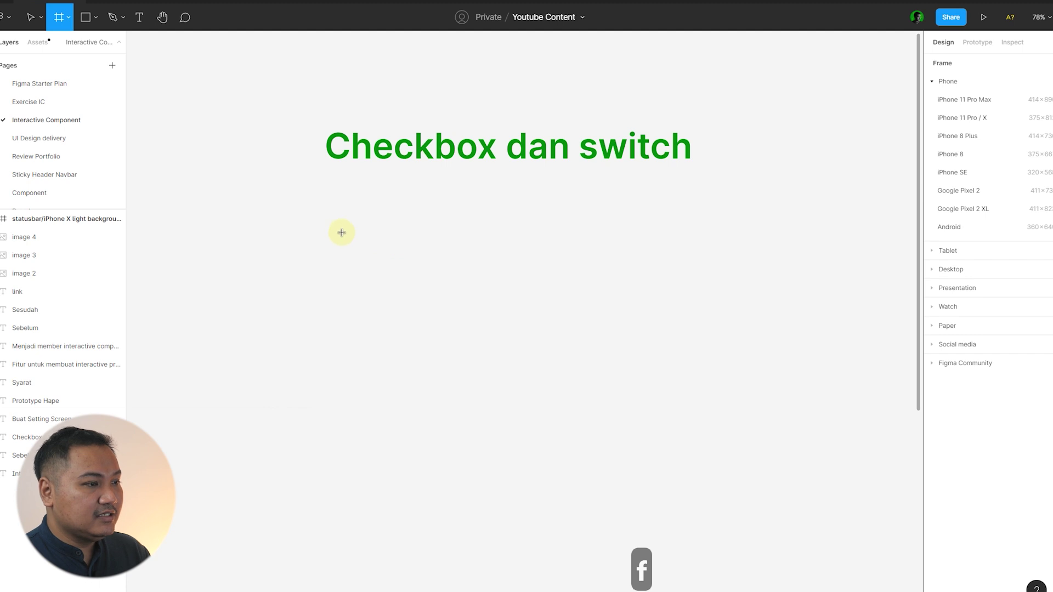
left_click_drag(341, 231, 360, 258)
scroll(332, 228, "up", 3)
left_click(332, 228)
left_click(347, 236)
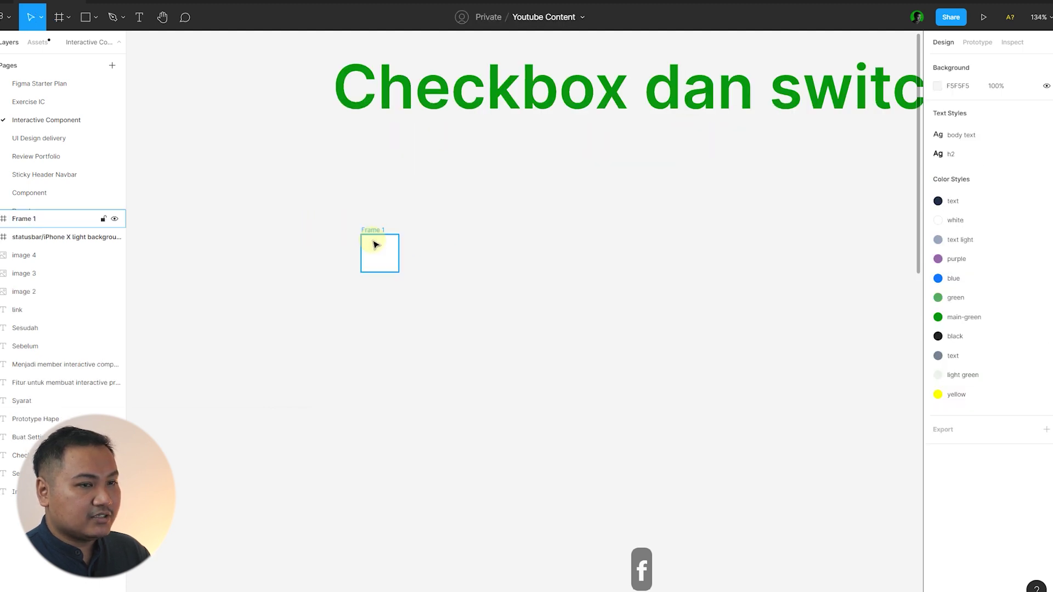
Step: Resize the new square frame to 48 × 48 with its proportions locked
left_click(1012, 127)
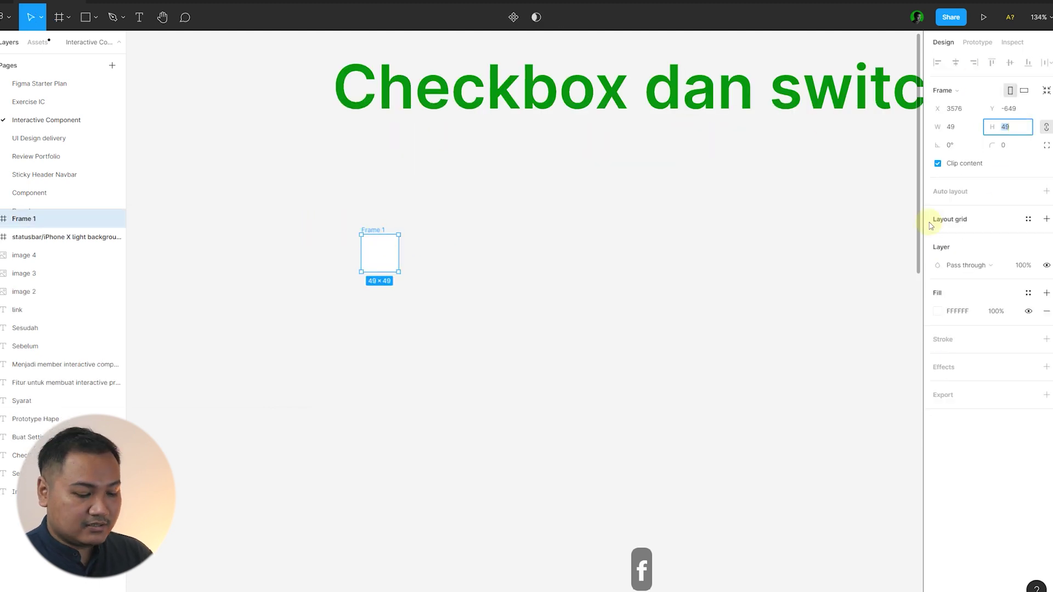
type("48")
key("Return")
left_click(486, 251)
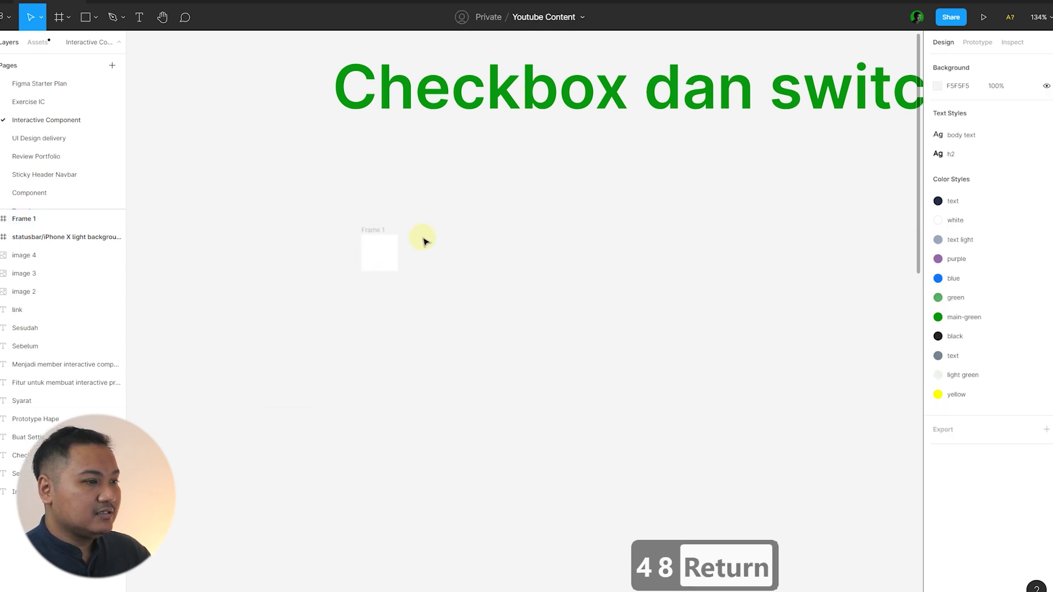
Step: Round the corners of the square frame with a radius of 8
scroll(400, 233, "up", 5)
left_click(336, 238)
left_click(484, 261)
scroll(484, 261, "down", 3)
key("Tab")
left_click(1018, 150)
type("8")
key("Return")
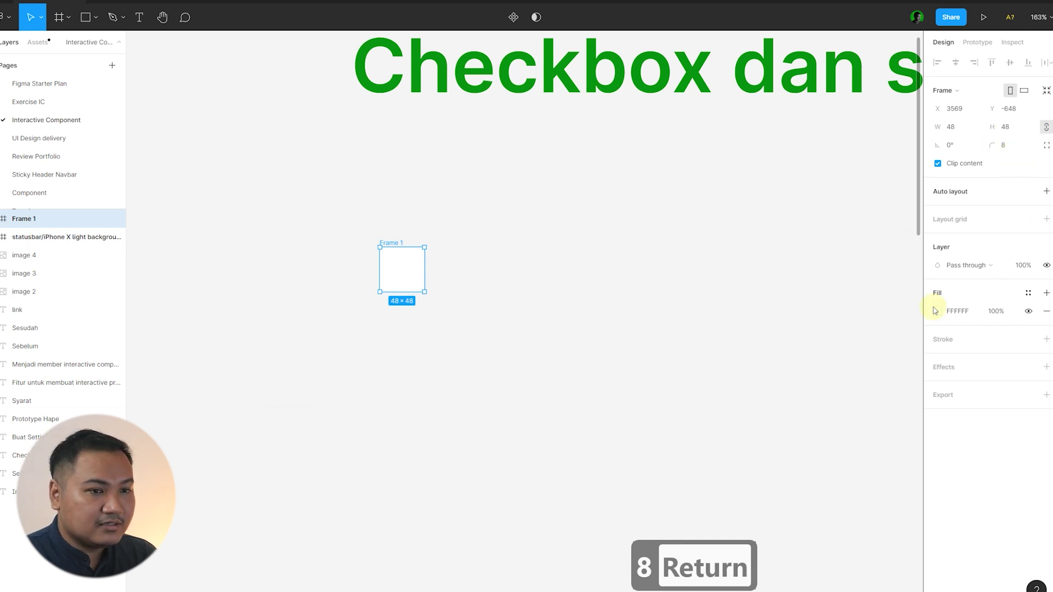
left_click(484, 323)
left_click(416, 272)
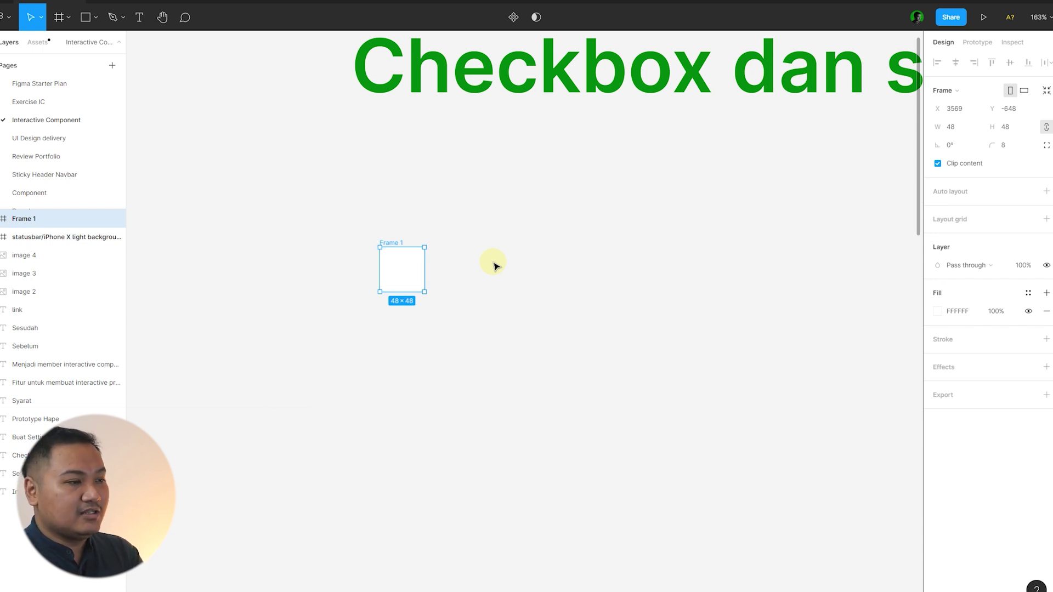
left_click(495, 267)
left_click(407, 277)
left_click(494, 266)
left_click_drag(393, 270, 463, 271)
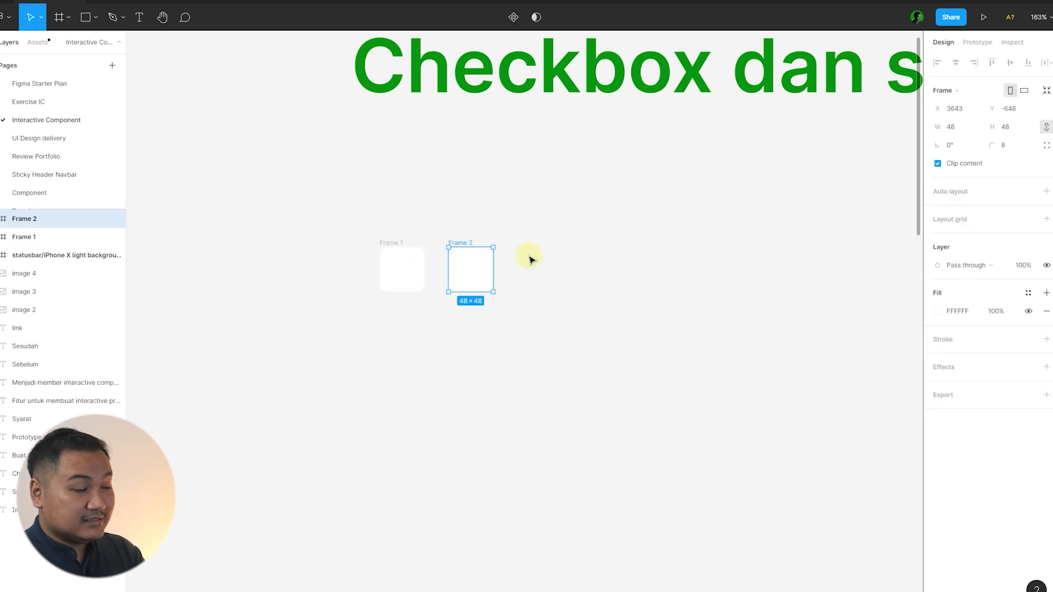
key("Delete")
Step: Apply the main-green color style as the fill of the rounded square frame
left_click(410, 271)
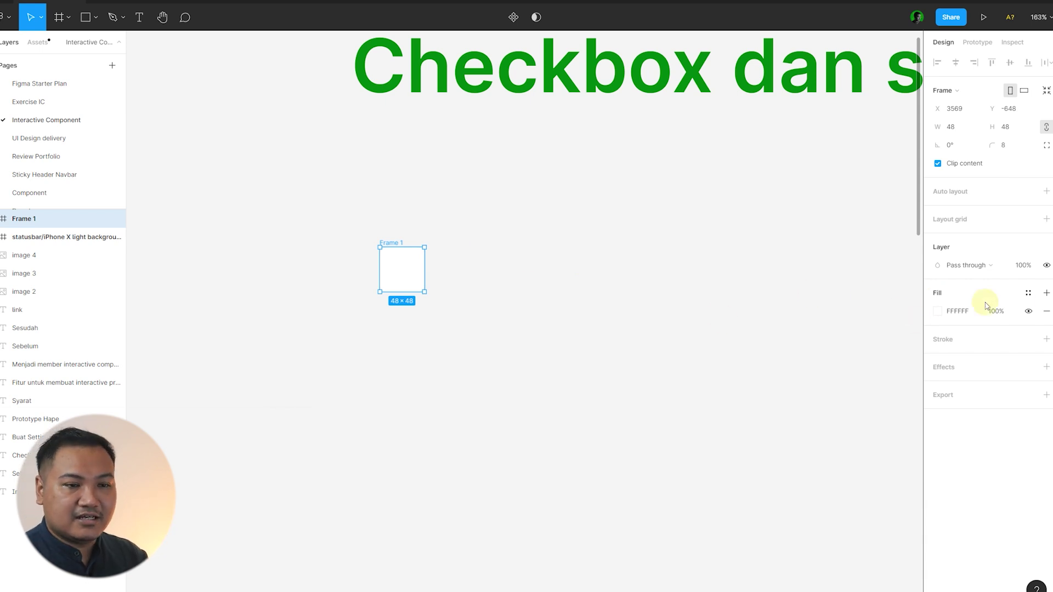
left_click(1031, 296)
left_click(964, 380)
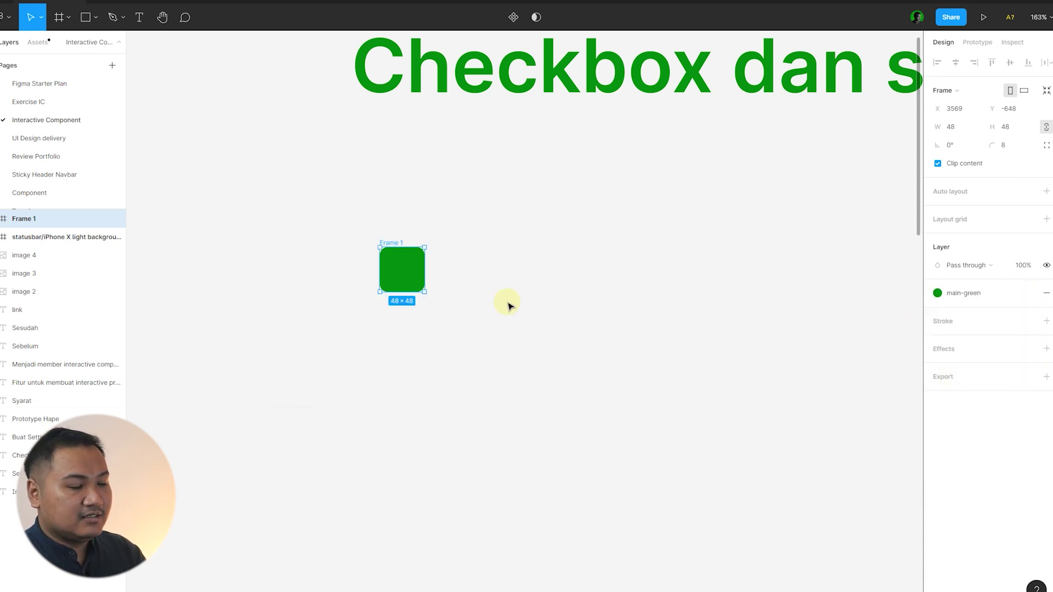
Step: Add an inside stroke of weight 2 to the rounded square frame and apply the main-green color style to it
left_click(1046, 321)
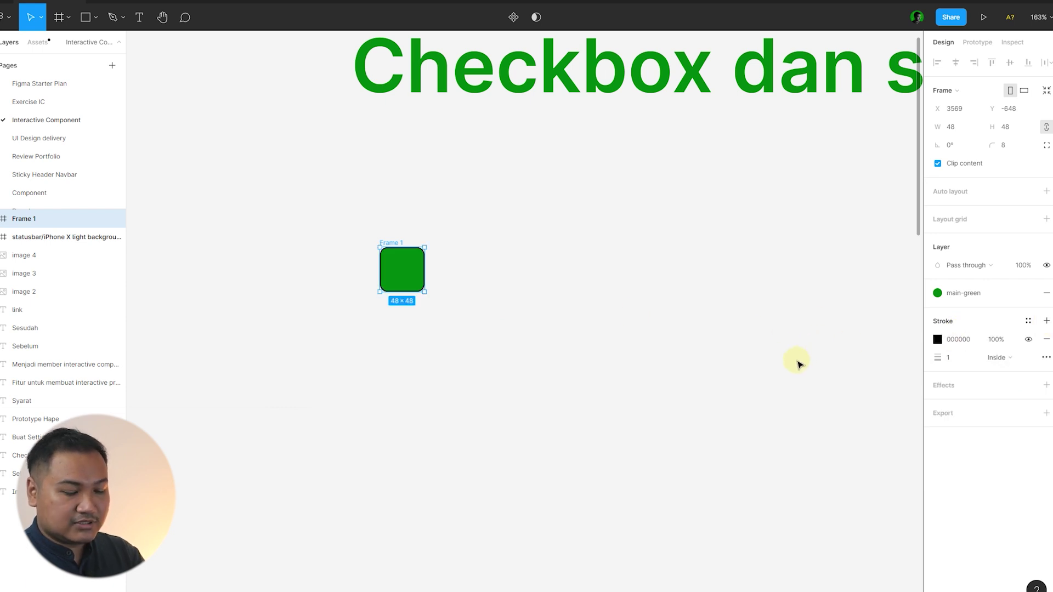
left_click(960, 363)
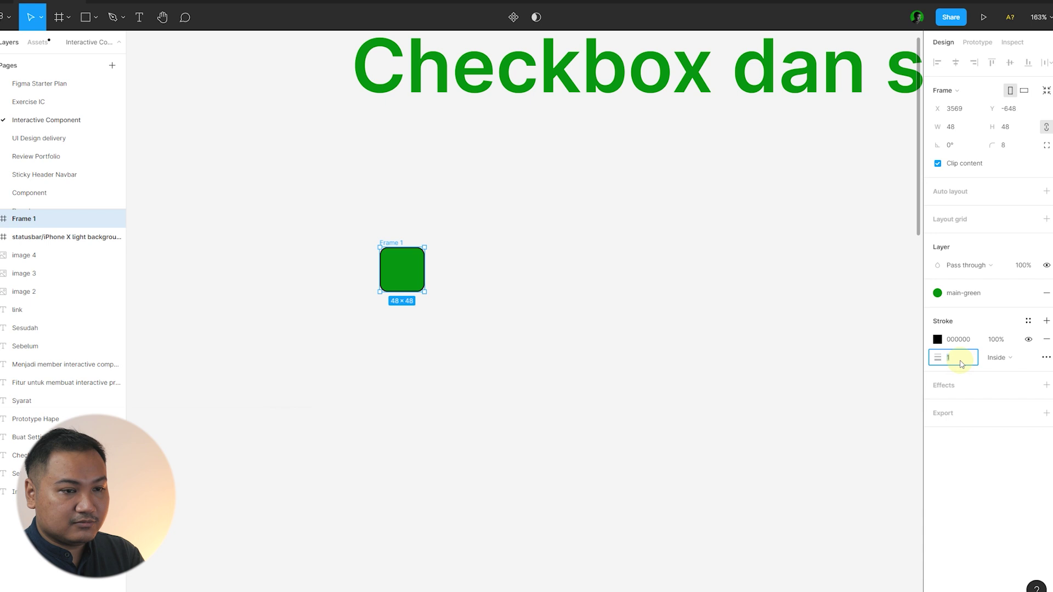
type("2")
key("Return")
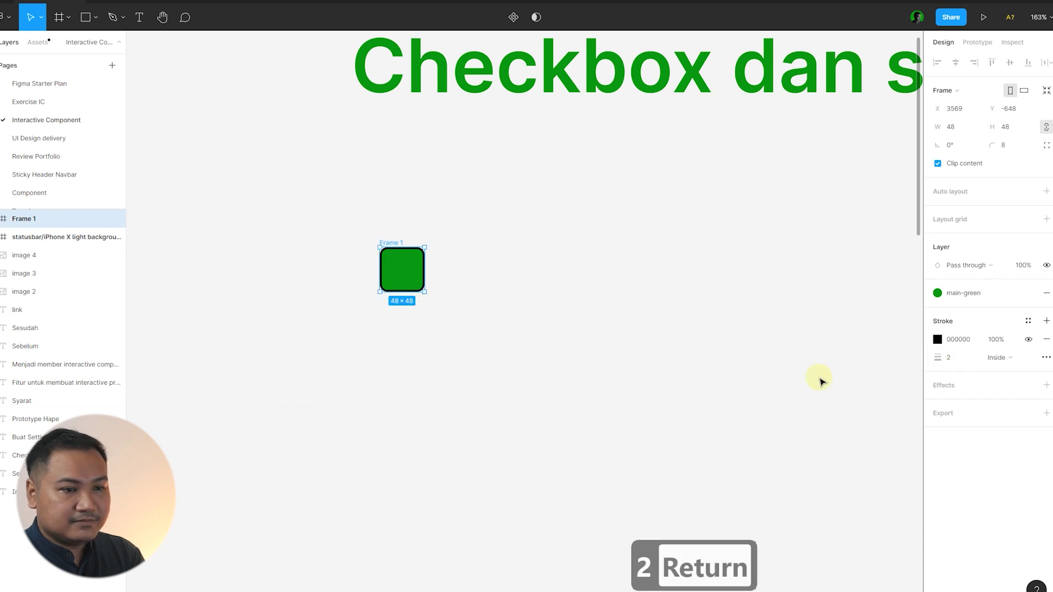
left_click(1028, 321)
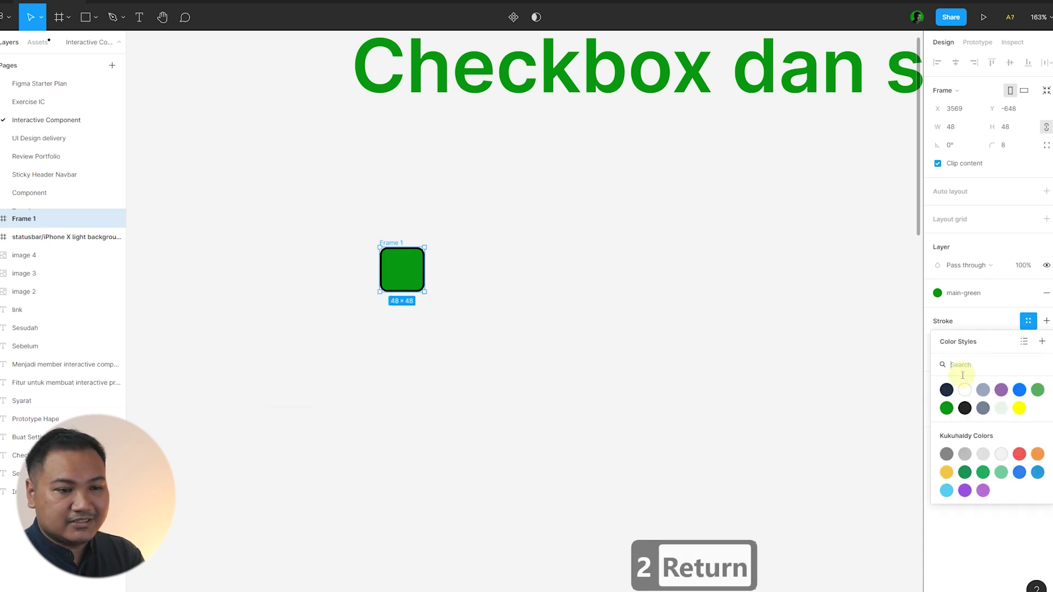
left_click(945, 404)
left_click(614, 359)
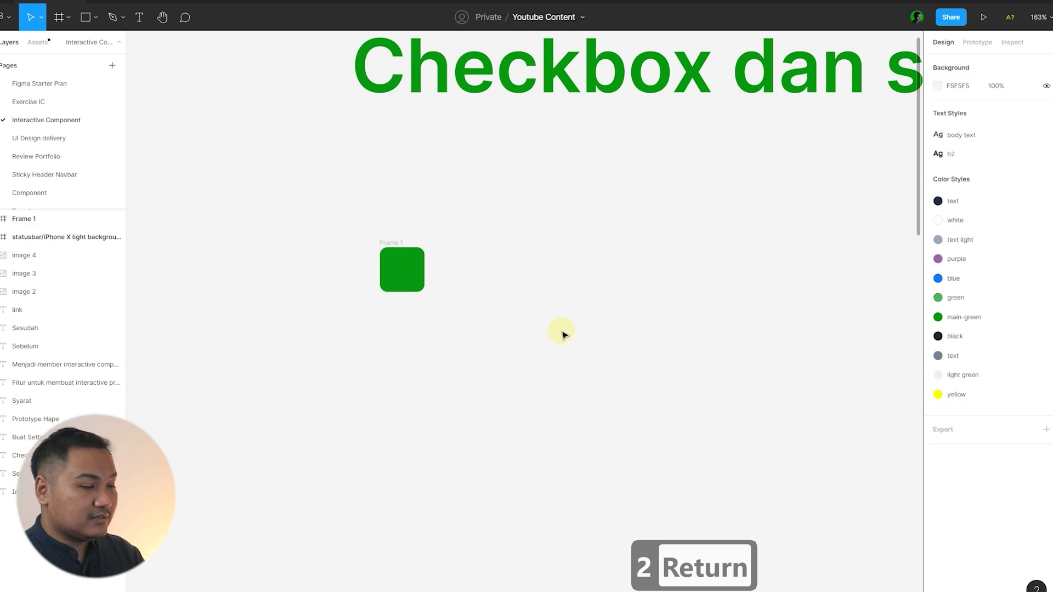
Step: Draw a white check mark inside the green square with the Pen tool and move it to the square's center
key("p")
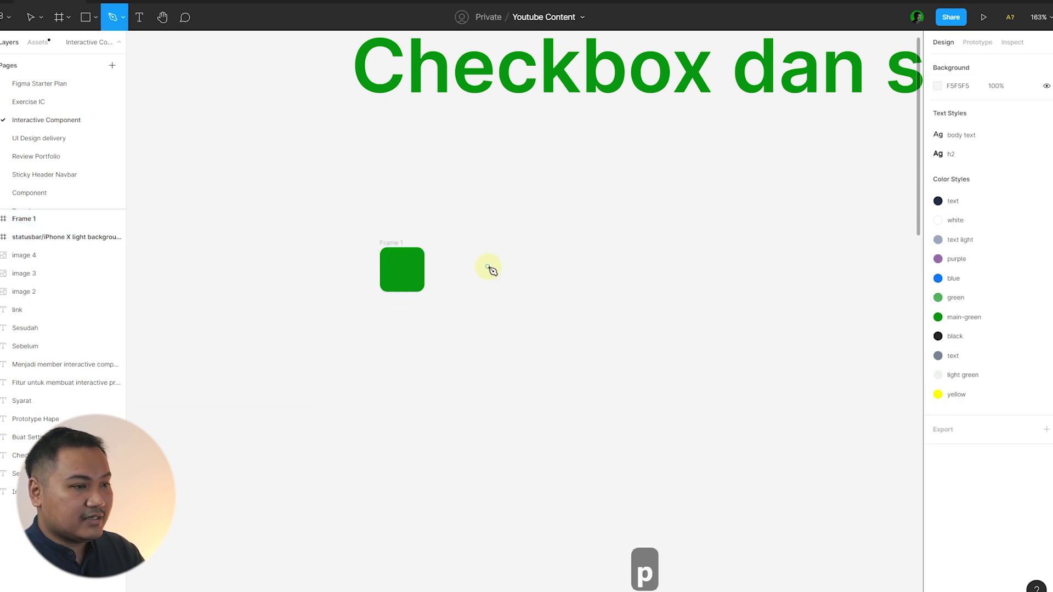
scroll(399, 270, "up", 10)
left_click(335, 305)
left_click(363, 331)
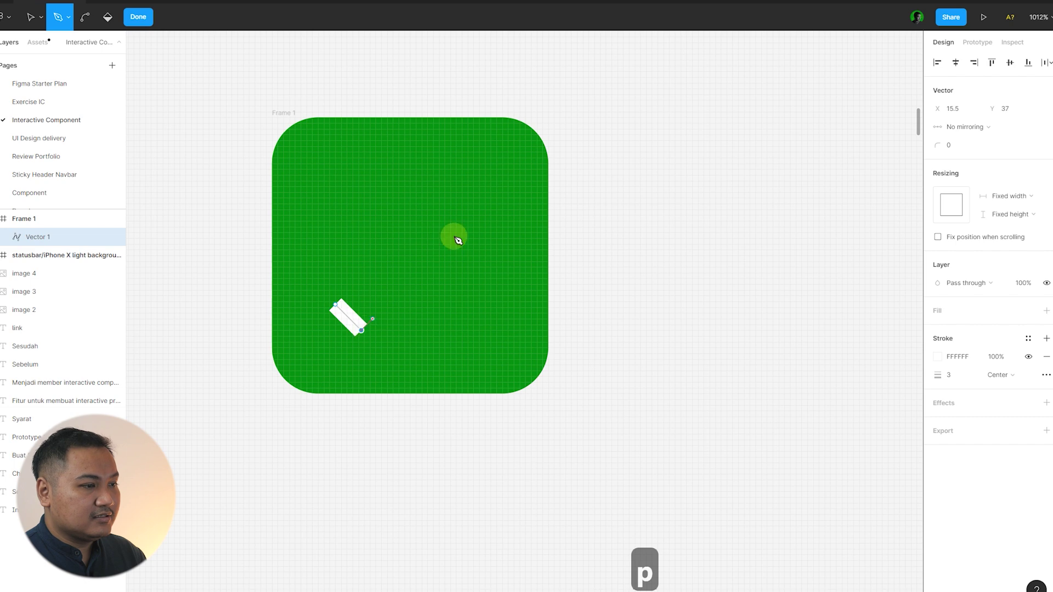
left_click(460, 230)
key("Return")
left_click_drag(434, 258, 448, 232)
scroll(448, 233, "down", 5)
left_click(556, 244)
scroll(555, 241, "down", 5)
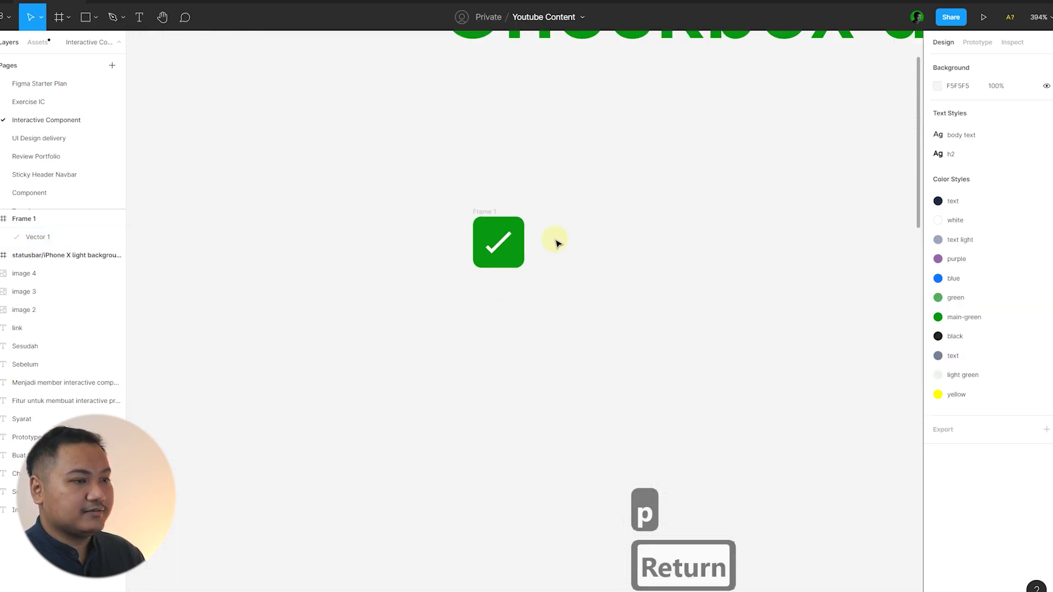
scroll(565, 198, "up", 5)
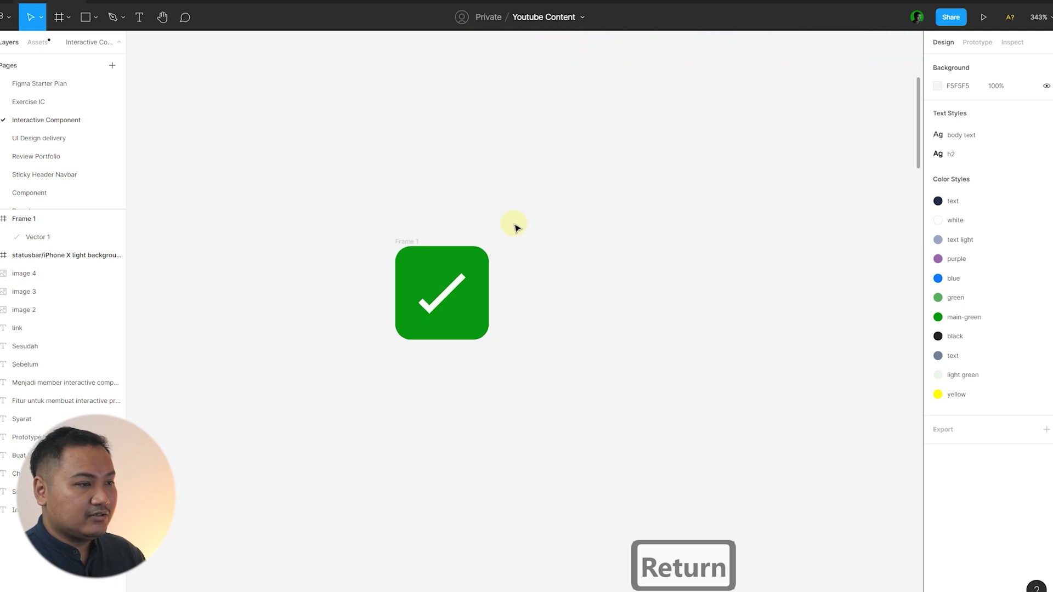
Step: Duplicate the green checkbox frame and place the copy beside the original
left_click_drag(404, 237, 454, 249)
left_click(475, 206)
scroll(510, 265, "up", 5)
Step: Apply the white color style to the left checkbox's fill and the text light style to its stroke
left_click(345, 231)
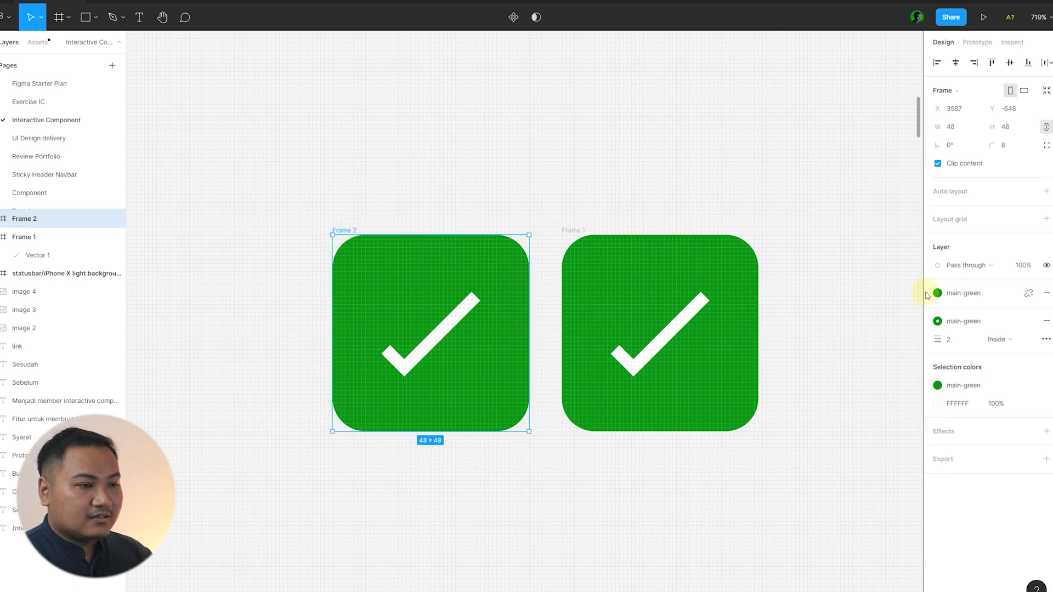
left_click(993, 301)
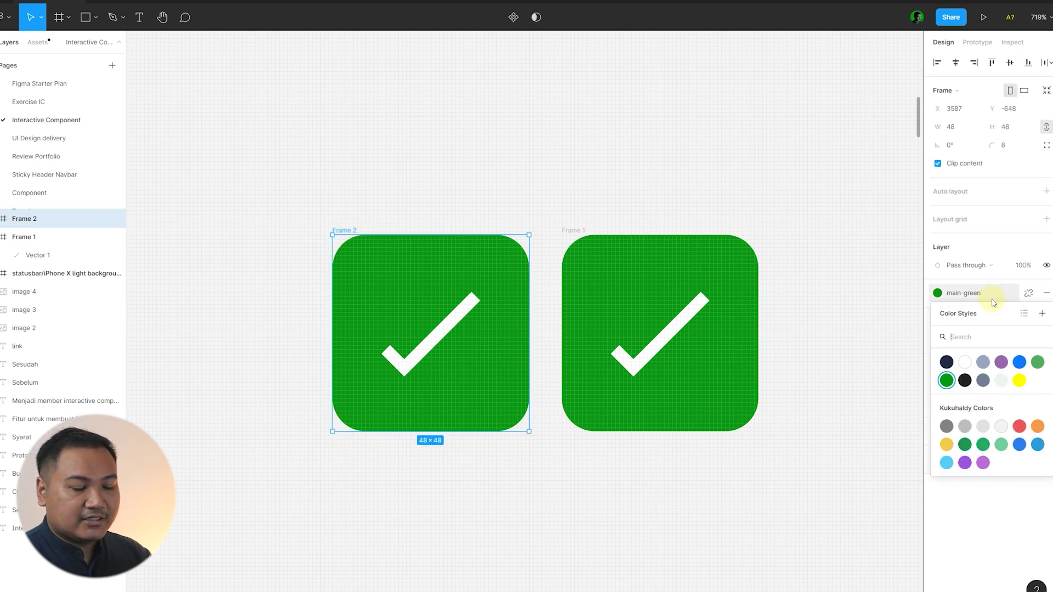
left_click(964, 362)
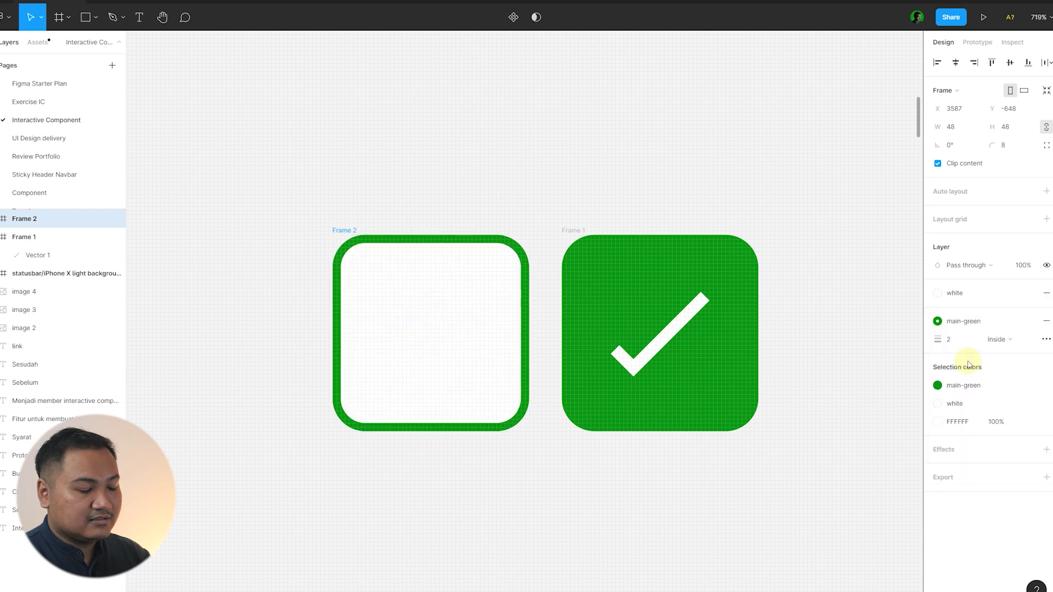
left_click(989, 330)
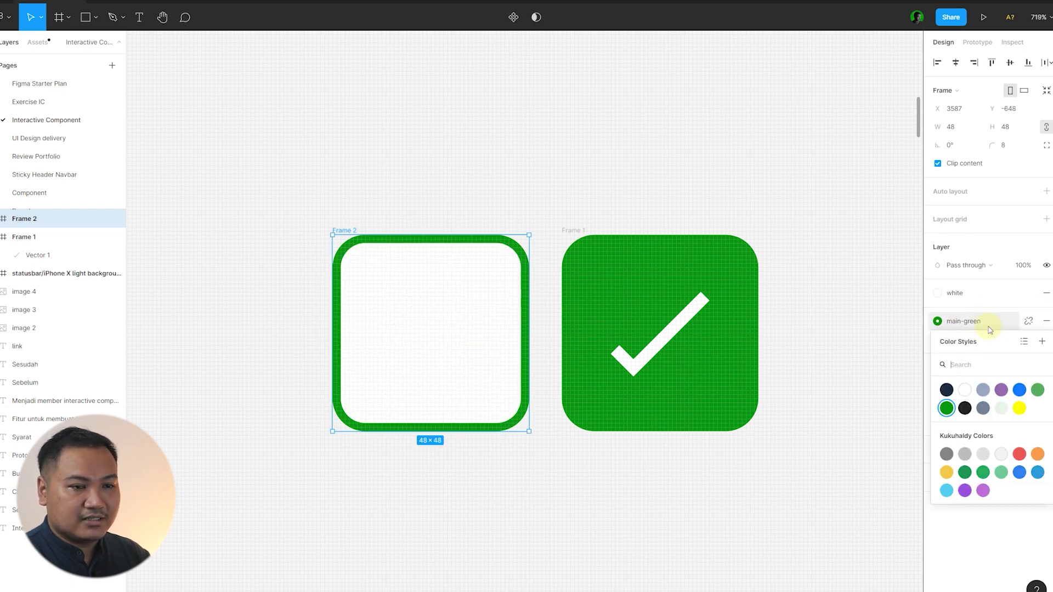
left_click(984, 391)
left_click(761, 169)
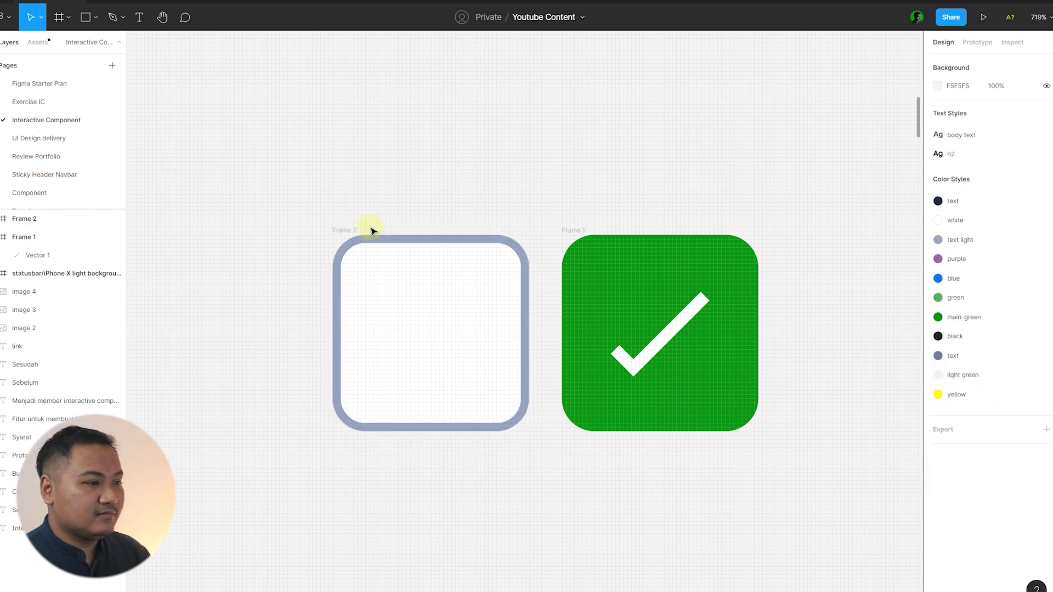
scroll(371, 228, "down", 5)
scroll(406, 204, "up", 4)
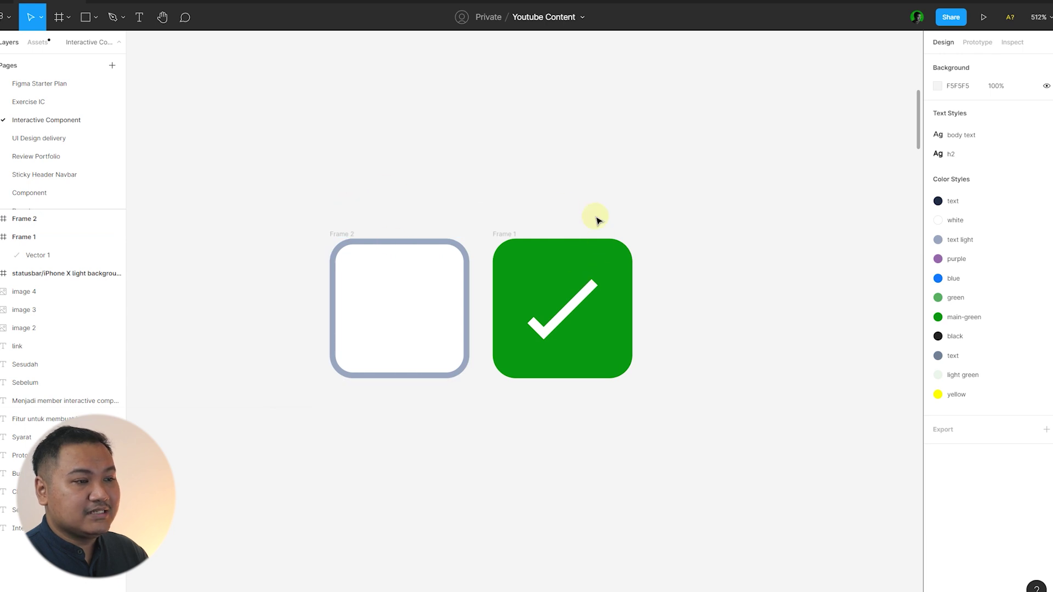
Step: Turn the unchecked and the checked checkbox frames into two separate components
left_click(340, 233)
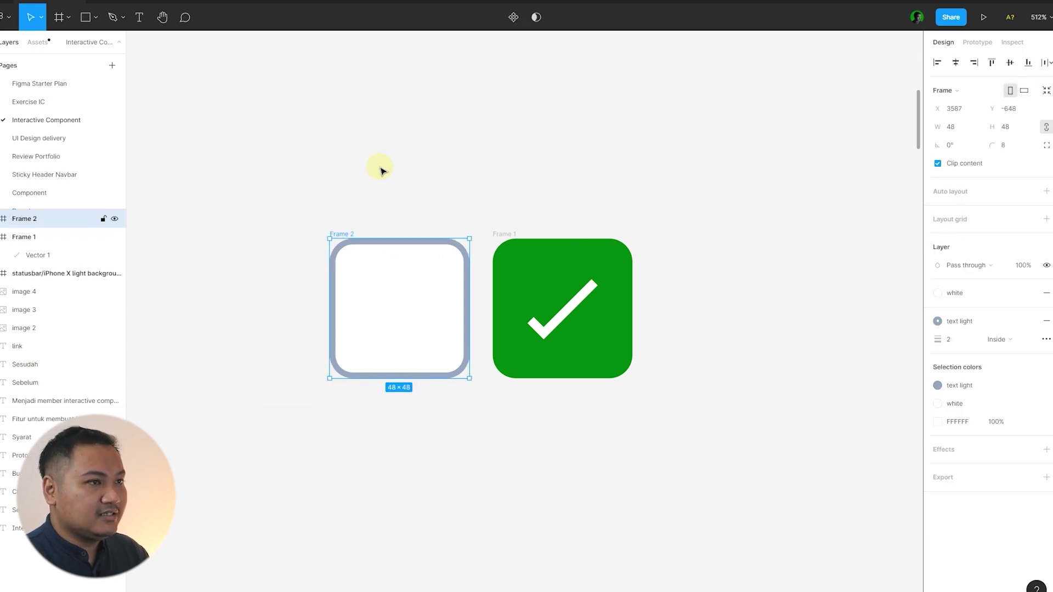
left_click(509, 17)
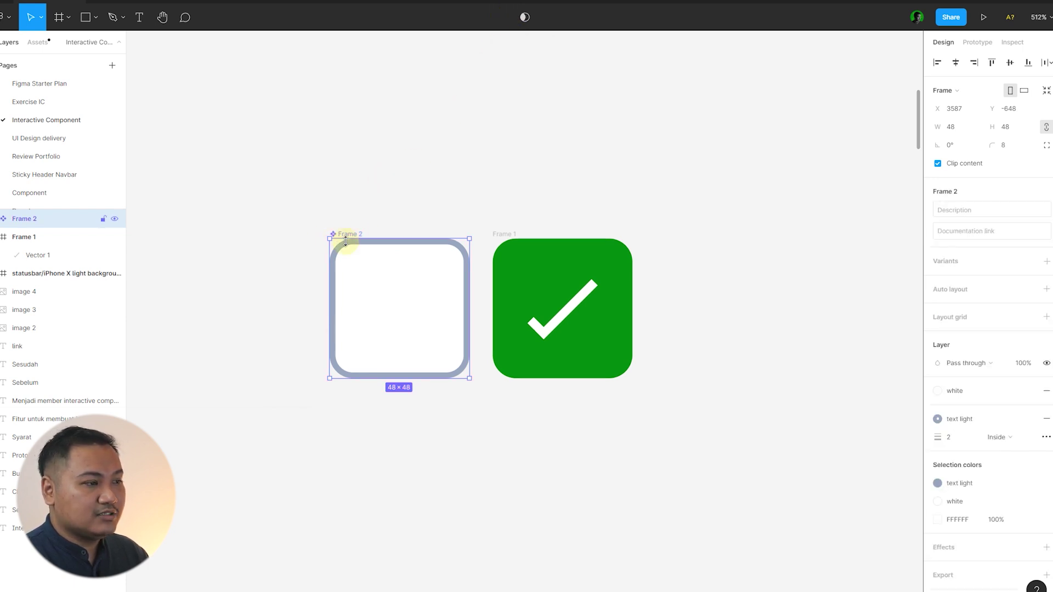
left_click(418, 195)
left_click(505, 233)
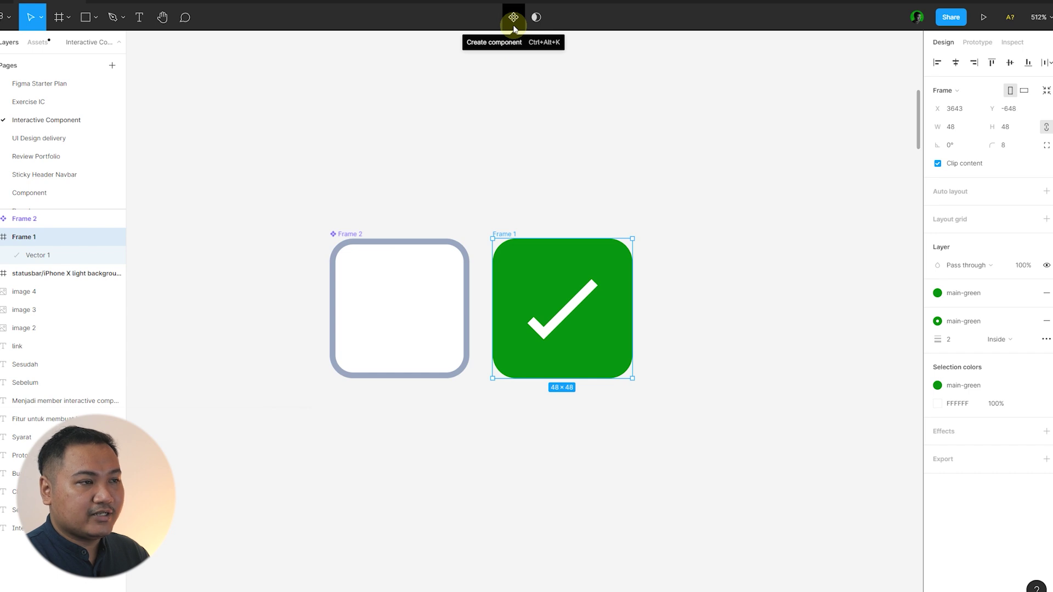
left_click(513, 24)
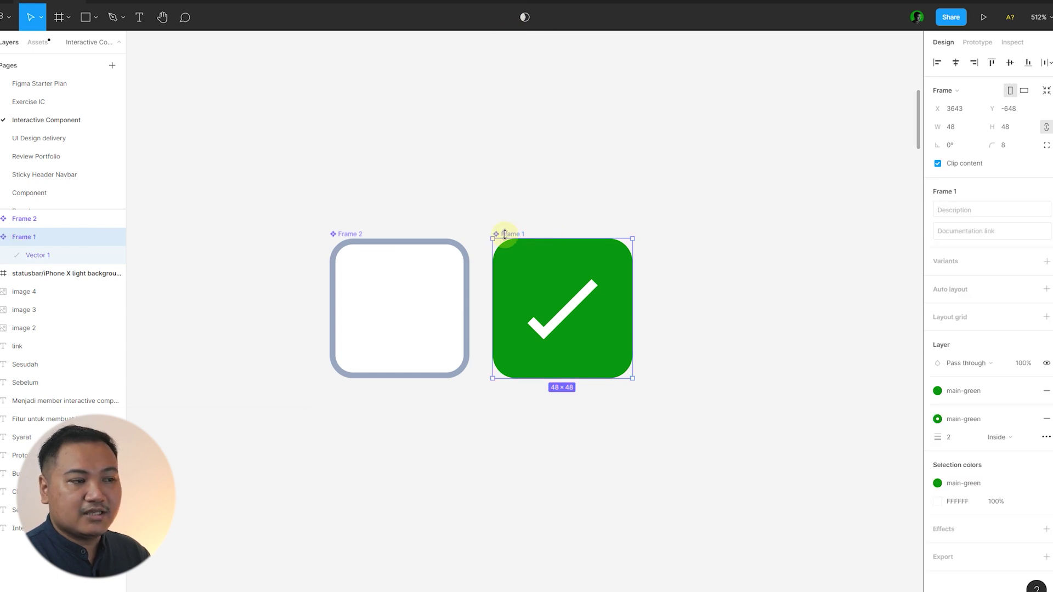
left_click(541, 200)
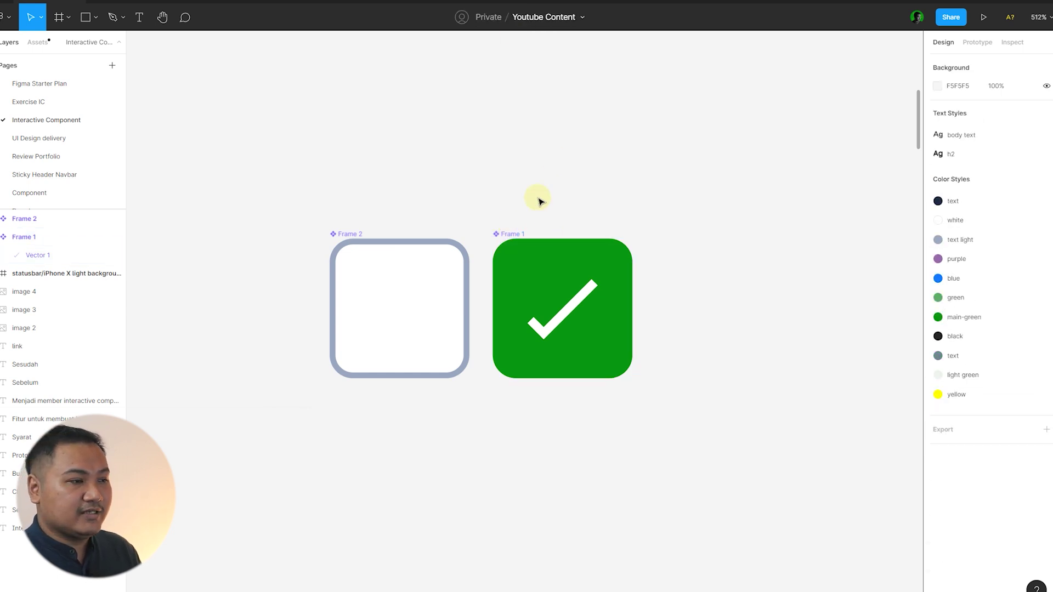
Step: Combine the unchecked and checked checkbox components as variants of one component set
left_click_drag(197, 135, 721, 484)
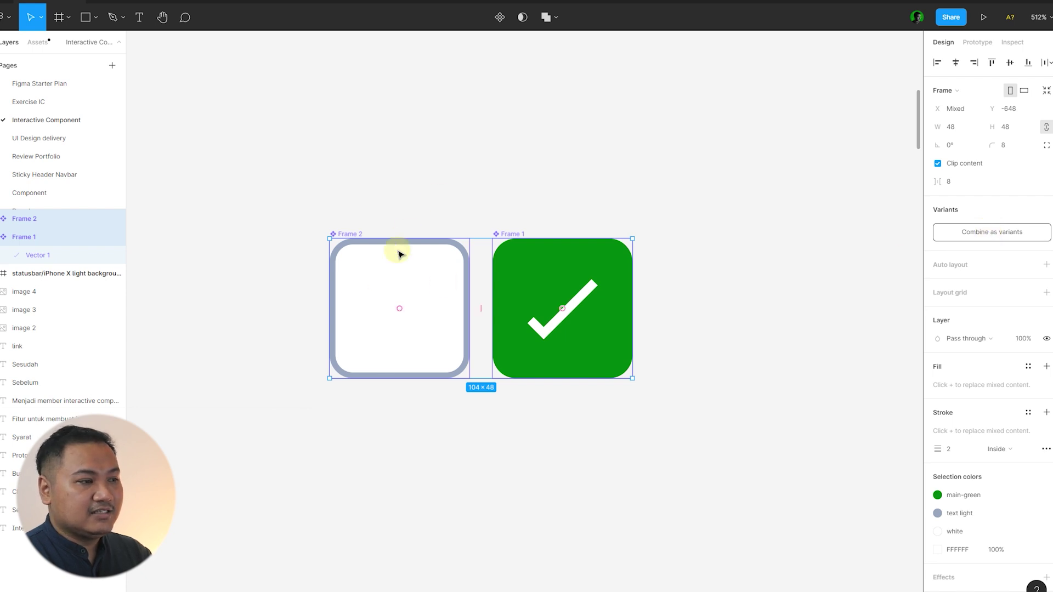
left_click(560, 350)
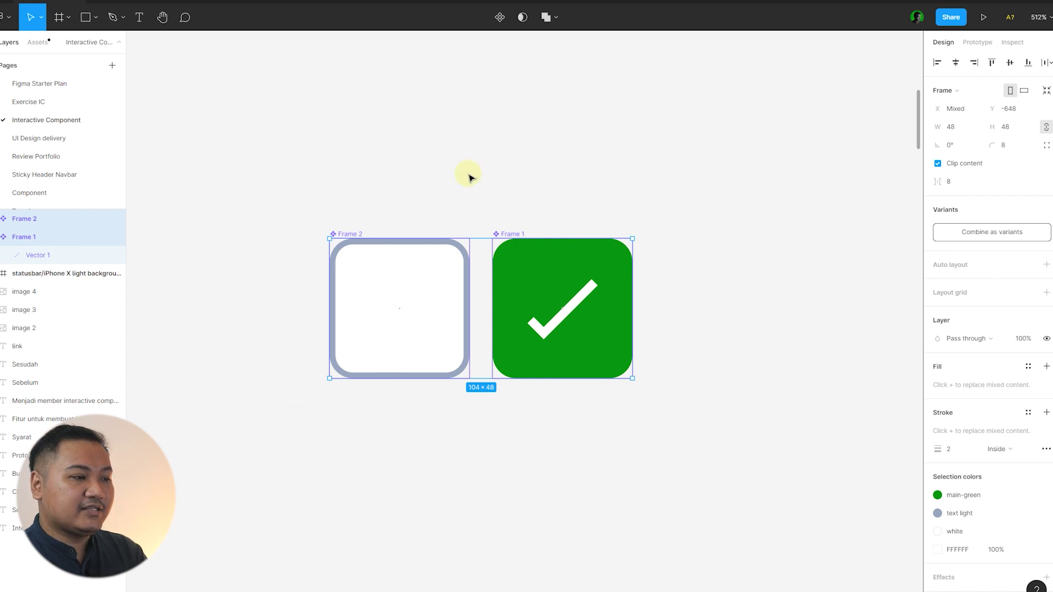
left_click(538, 307)
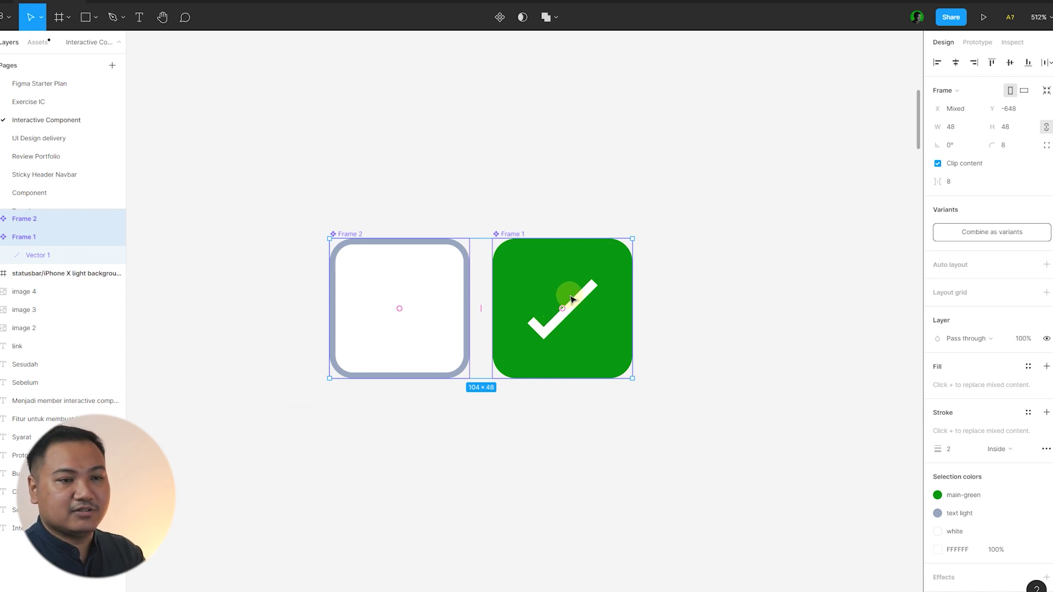
left_click(1007, 241)
left_click(747, 170)
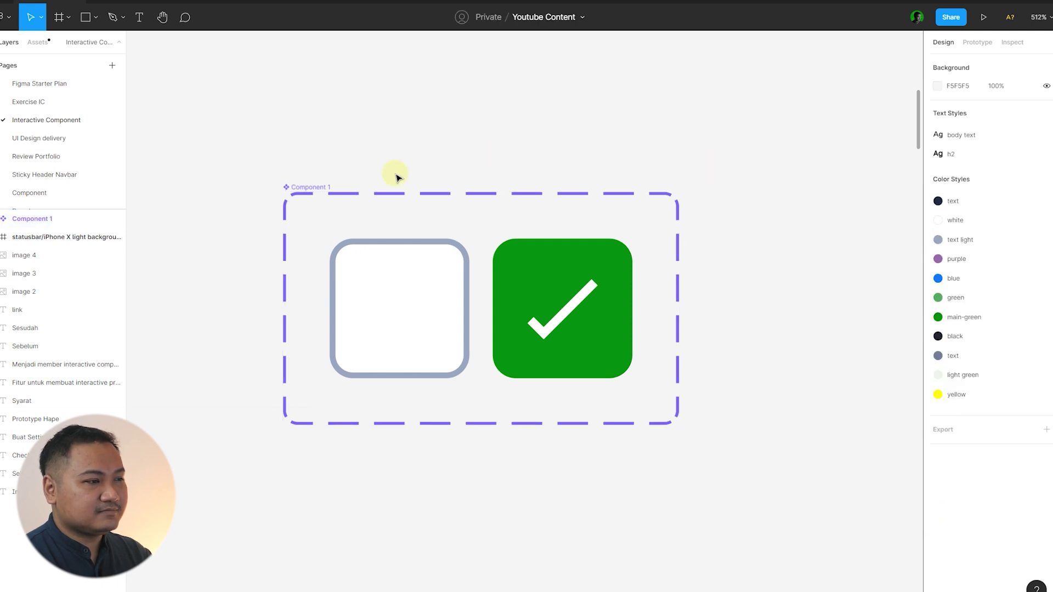
Step: Rename the new component set as sample checkbox
left_click(306, 187)
double_click(305, 188)
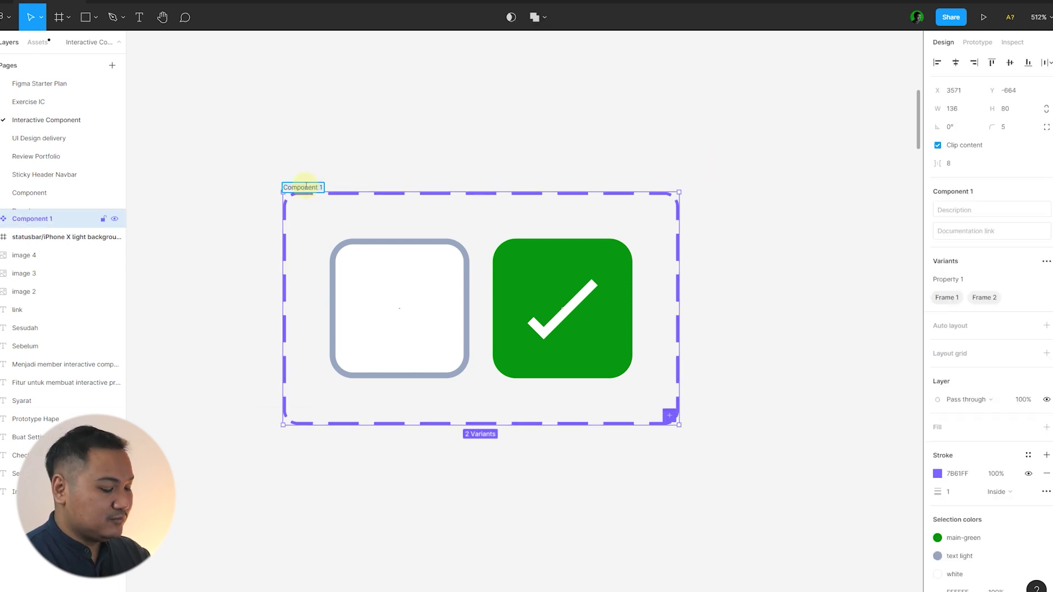
type("sample s")
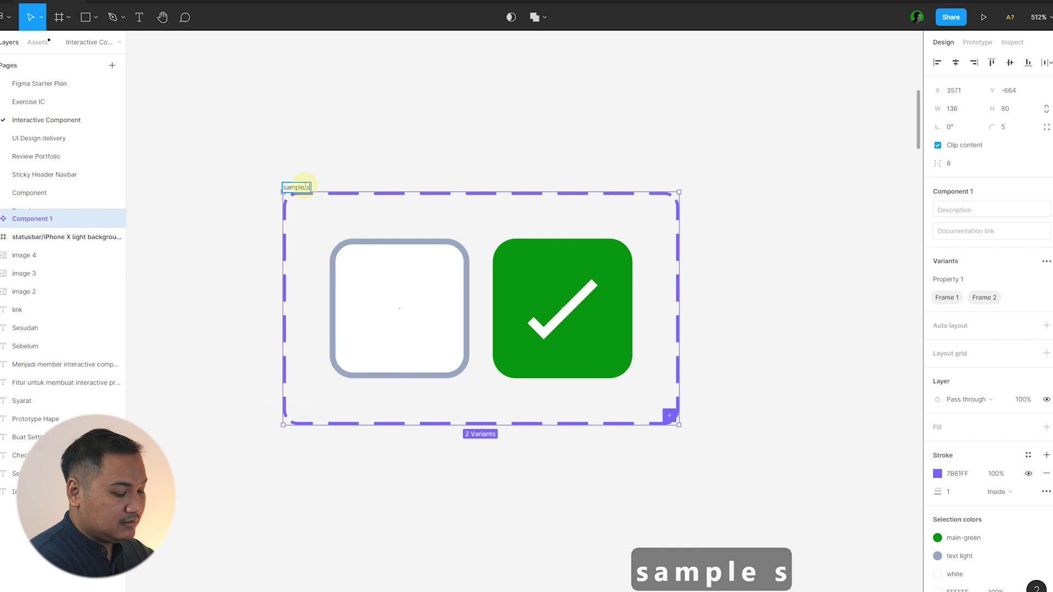
type("heckbox")
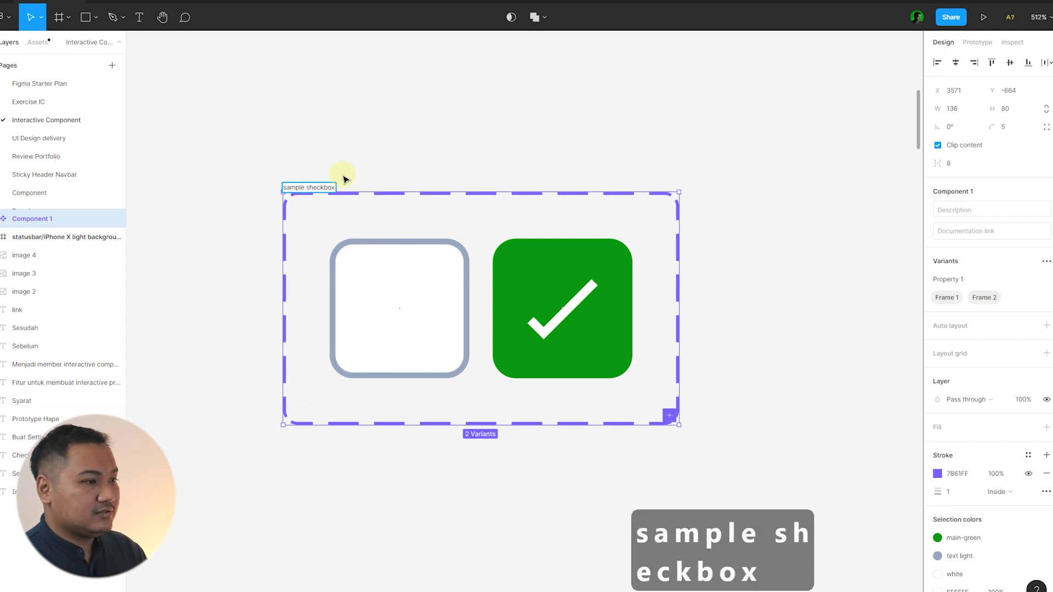
key("Left")
key("Left")
key("Left")
key("Left")
key("Left")
key("Left")
key("Left")
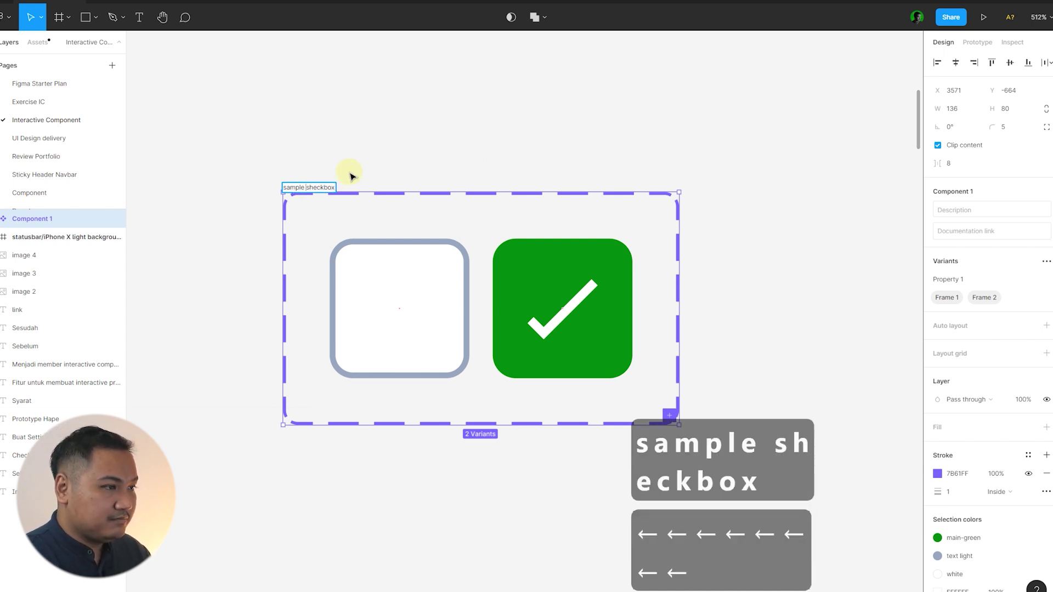
key("BackSpace")
type("c")
left_click(410, 152)
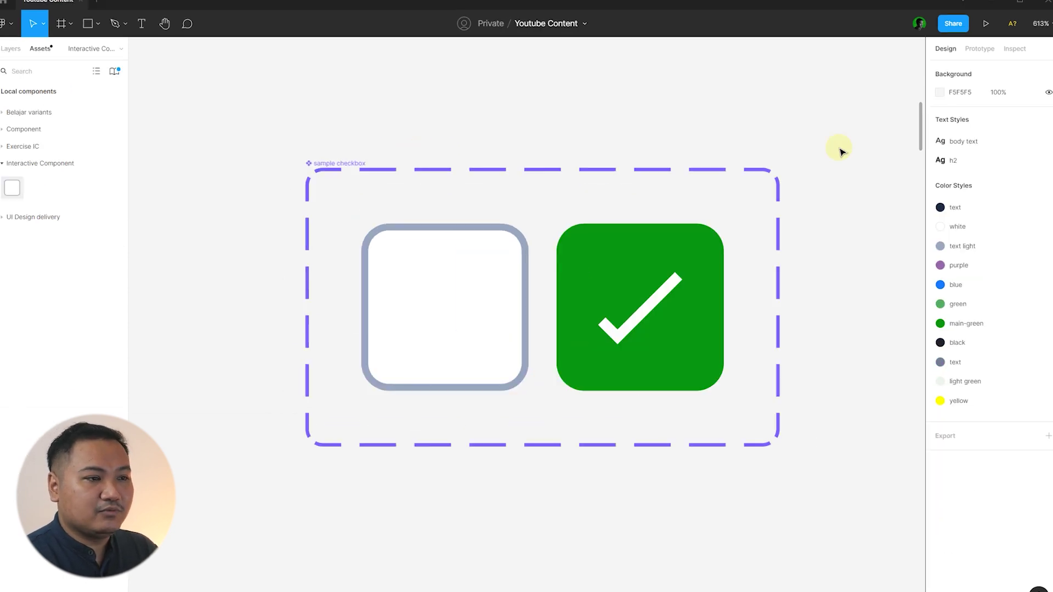
Step: Create a prototype connection from the unchecked checkbox variant to the checked green variant
left_click(979, 49)
left_click(499, 305)
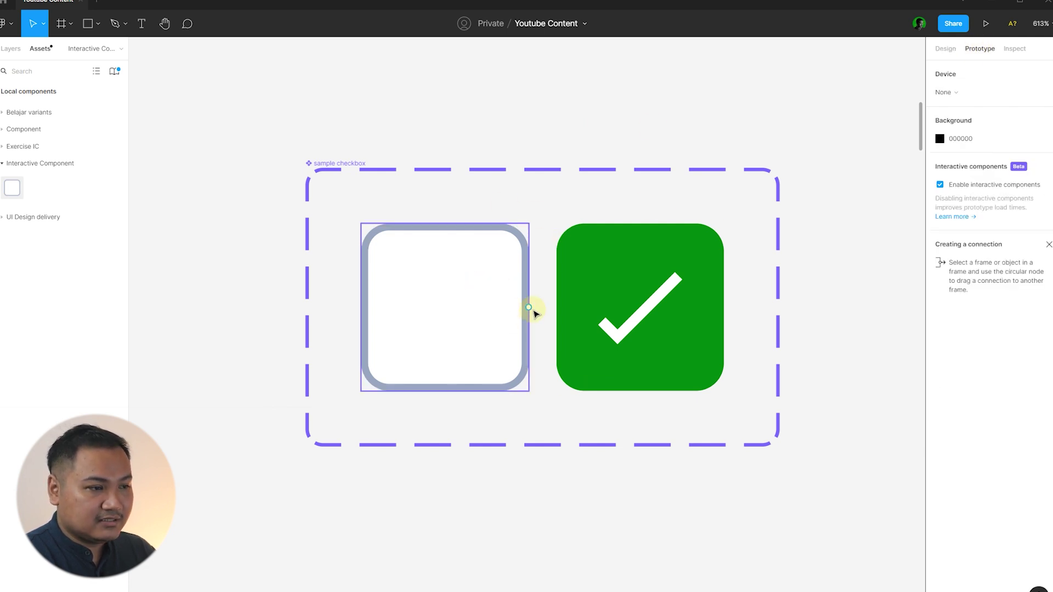
mouse_move(529, 309)
left_mouse_down()
mouse_move(493, 305)
mouse_move(601, 308)
left_mouse_up()
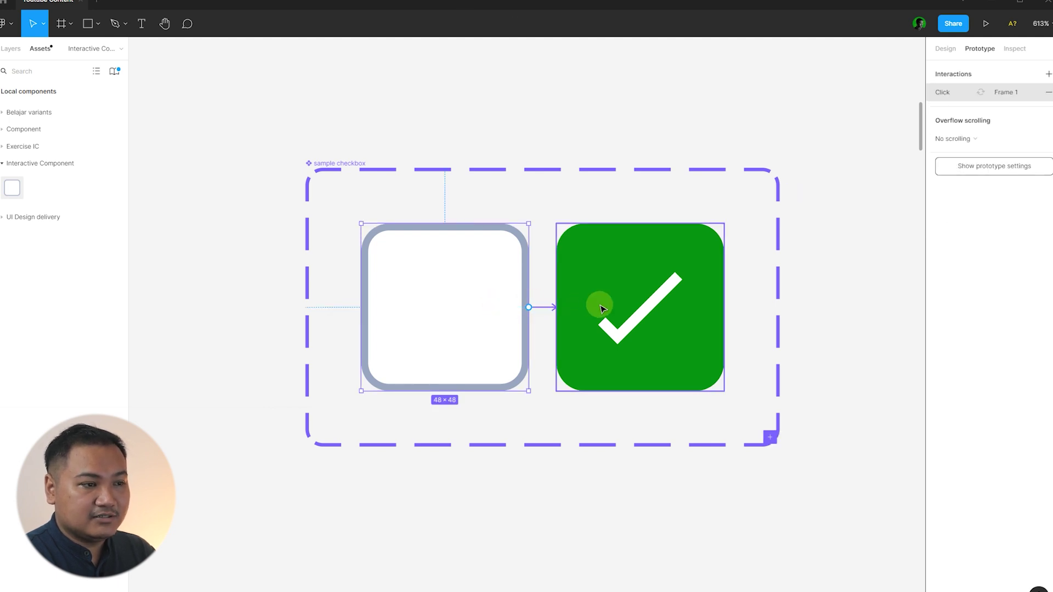
Step: Choose On click as the trigger and Change to as the action of the unchecked variant's interaction
left_click(833, 119)
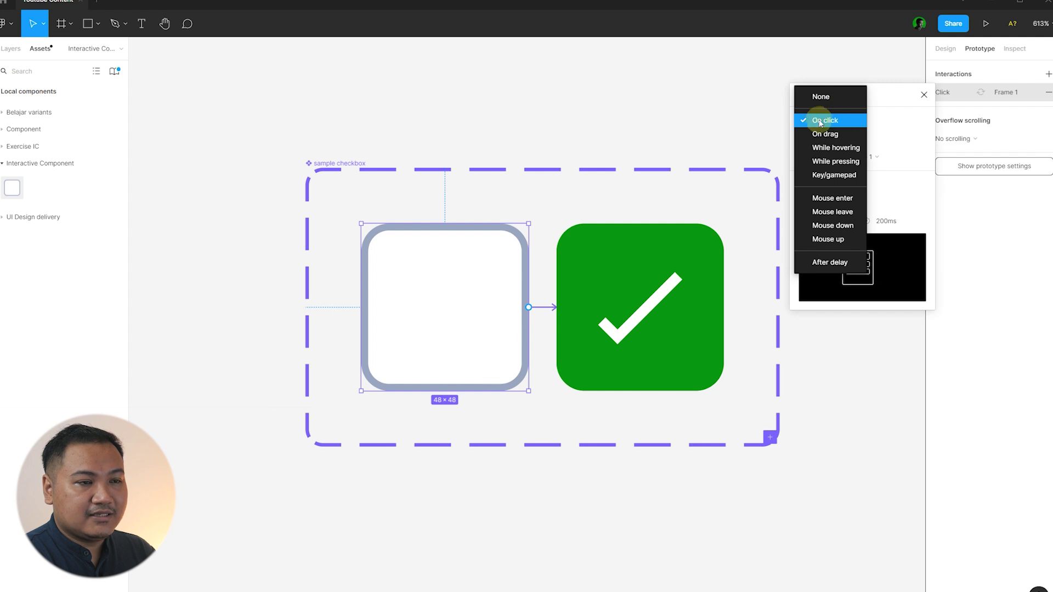
left_click(815, 120)
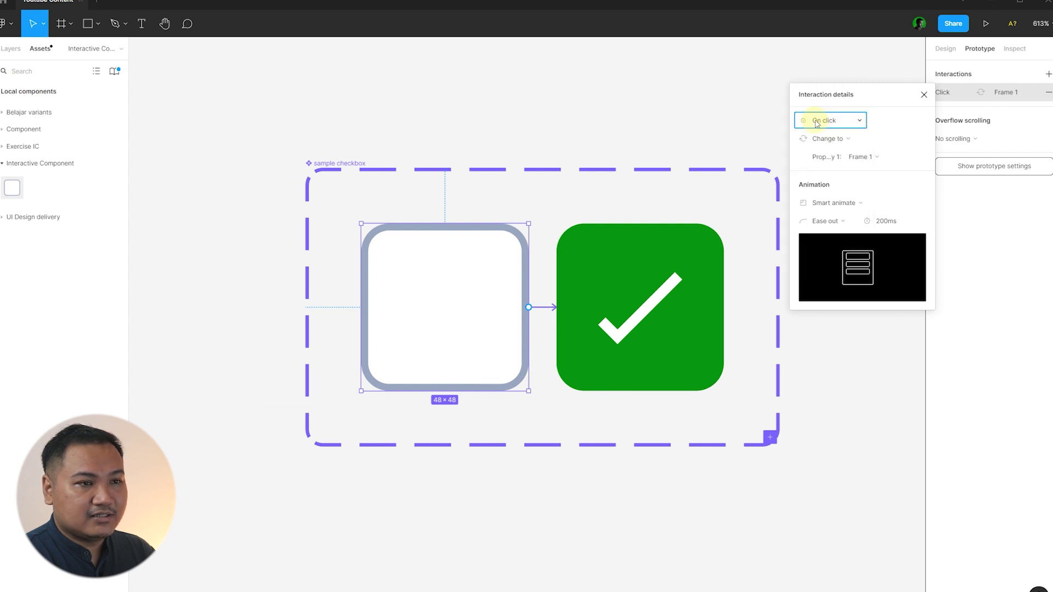
left_click(850, 147)
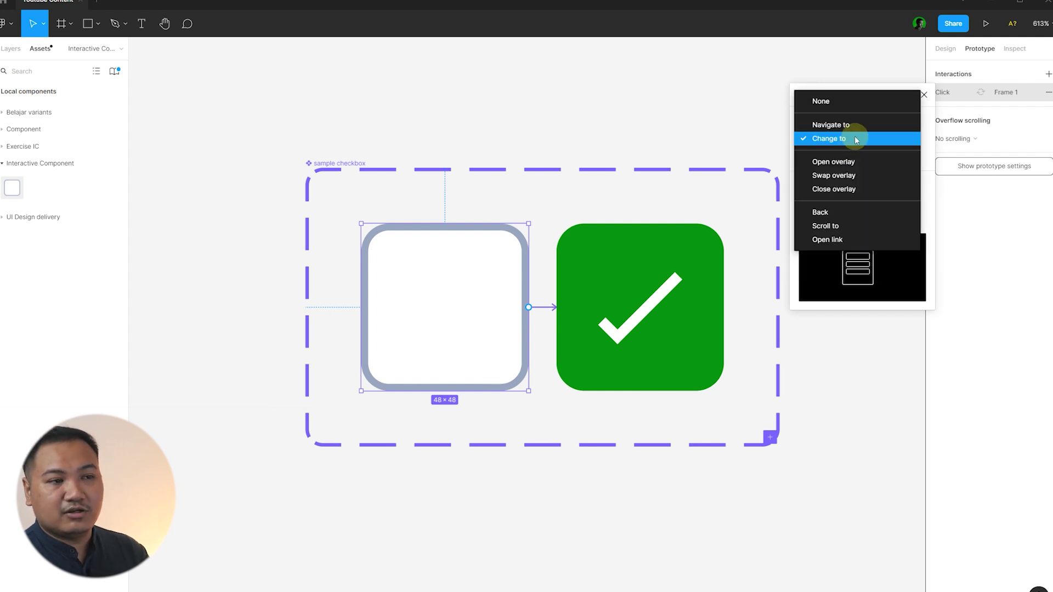
left_click(856, 139)
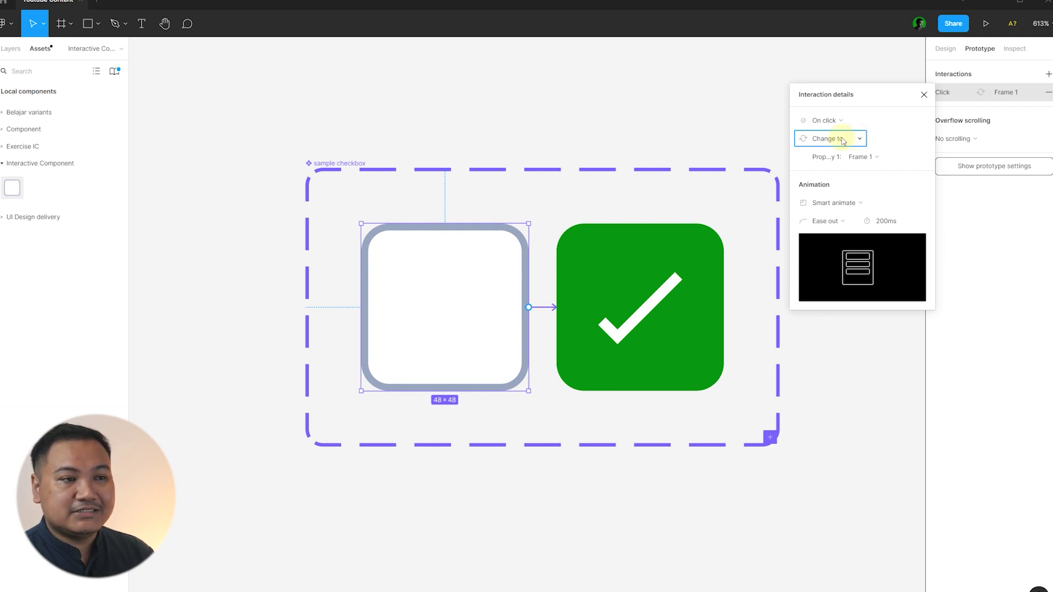
Step: Keep Change to as the action and Smart animate as the animation of the unchecked variant's interaction
left_click(846, 141)
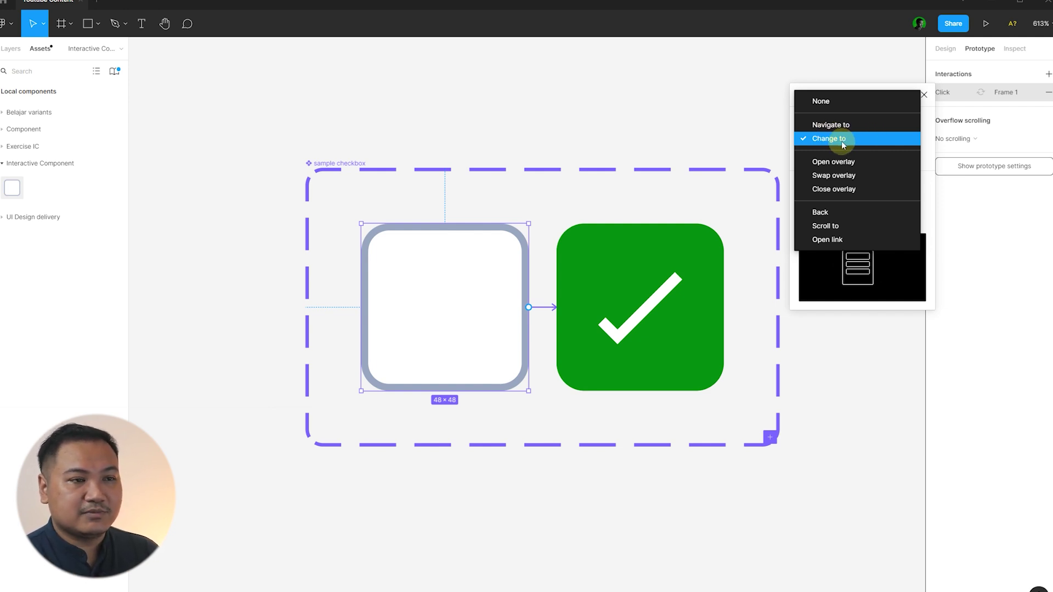
left_click(842, 144)
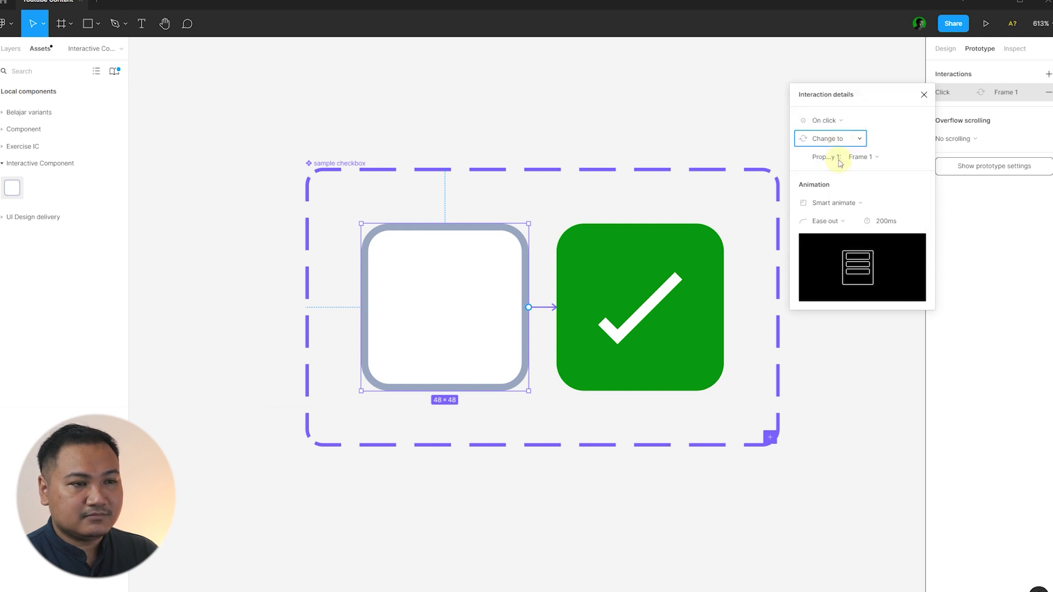
left_click(845, 205)
left_click(842, 204)
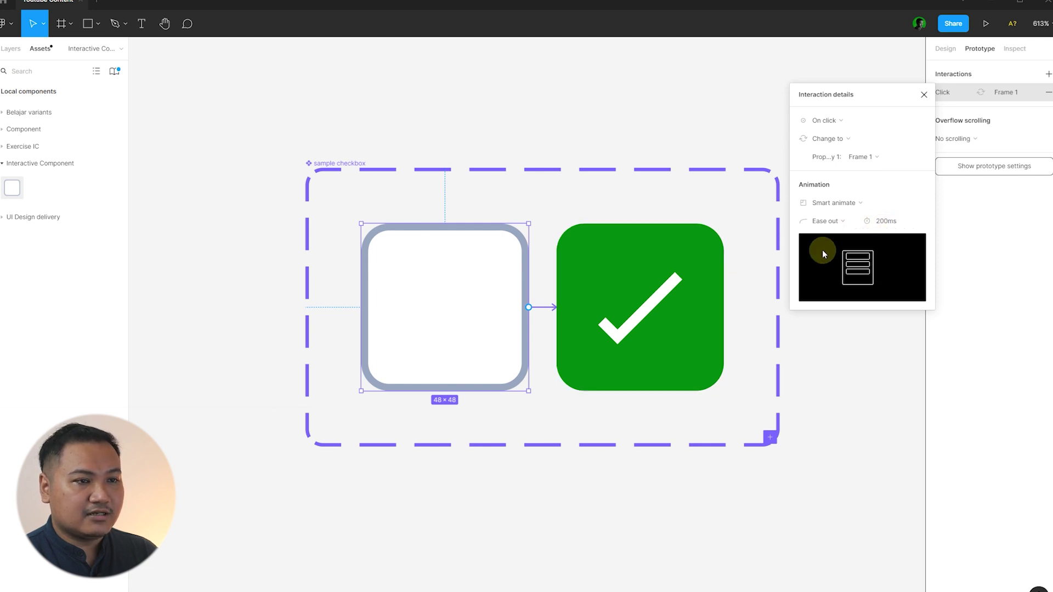
Step: Connect the checked green variant back to the unchecked variant with an On click, Change to interaction
left_click(700, 260)
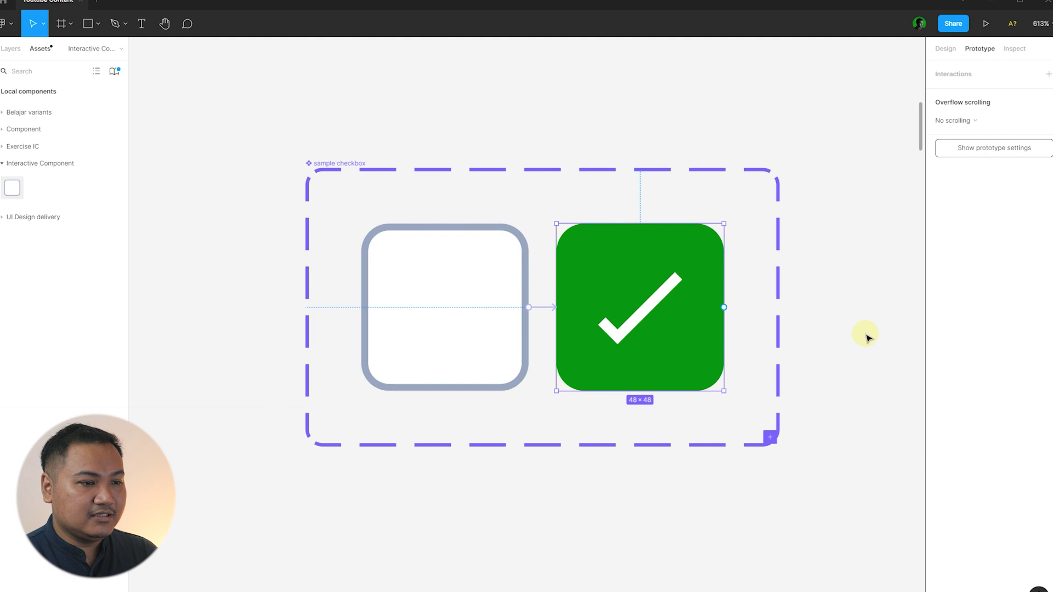
left_click_drag(724, 307, 501, 338)
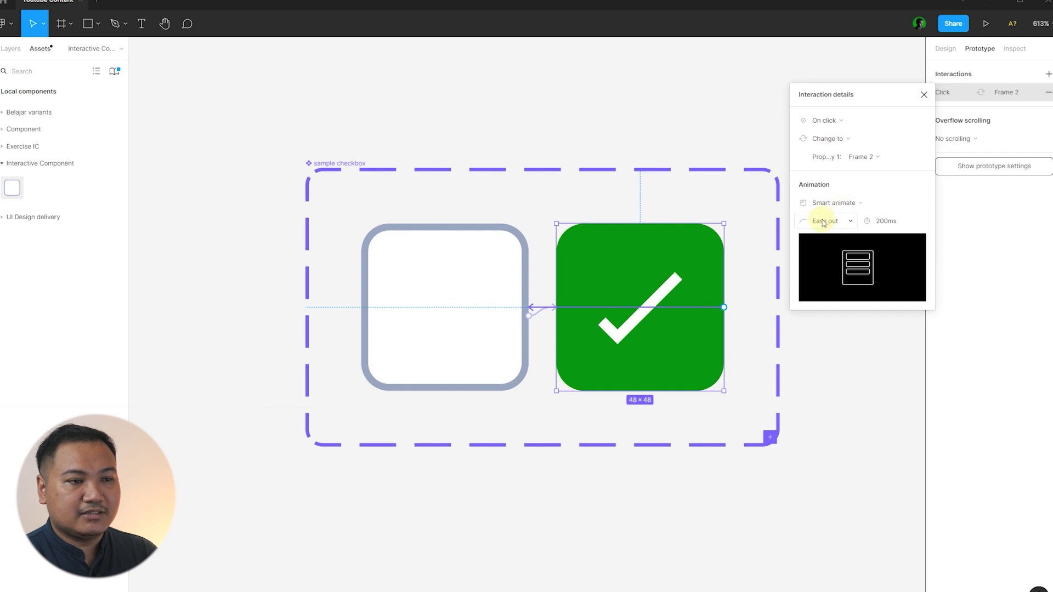
left_click(923, 95)
left_click(749, 116)
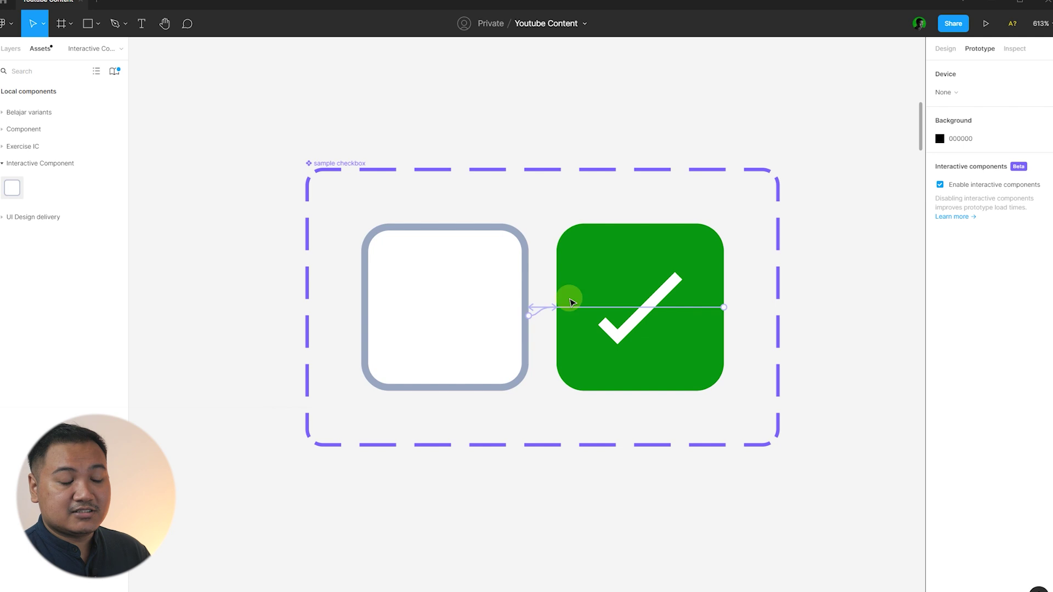
Step: Draw a test frame about 161 × 136 below the sample checkbox component set and return to the design properties
scroll(510, 110, "down", 5)
scroll(512, 110, "up", 2)
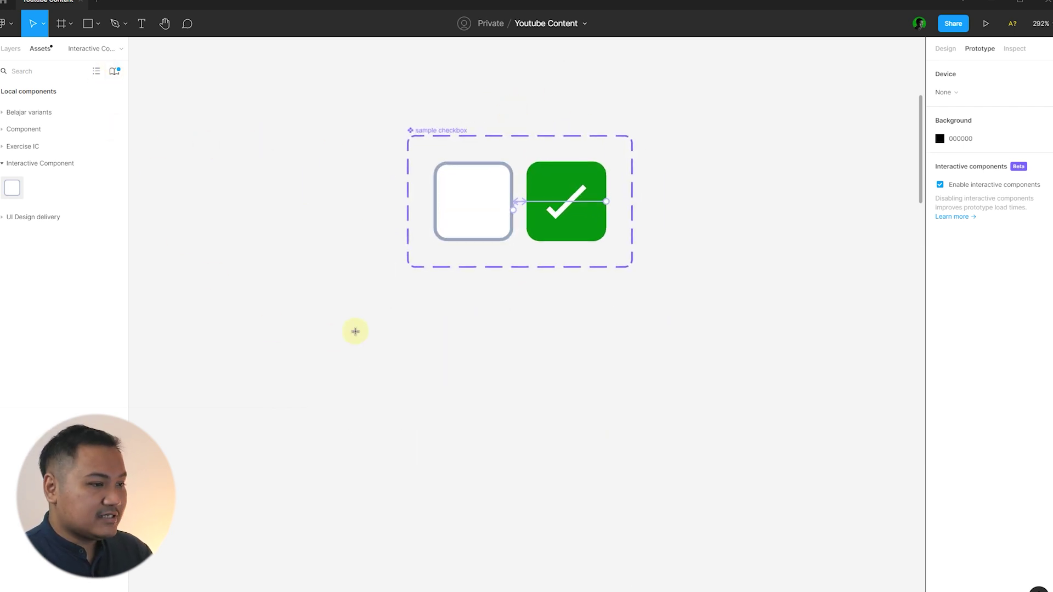
key("f")
left_click_drag(388, 309, 658, 538)
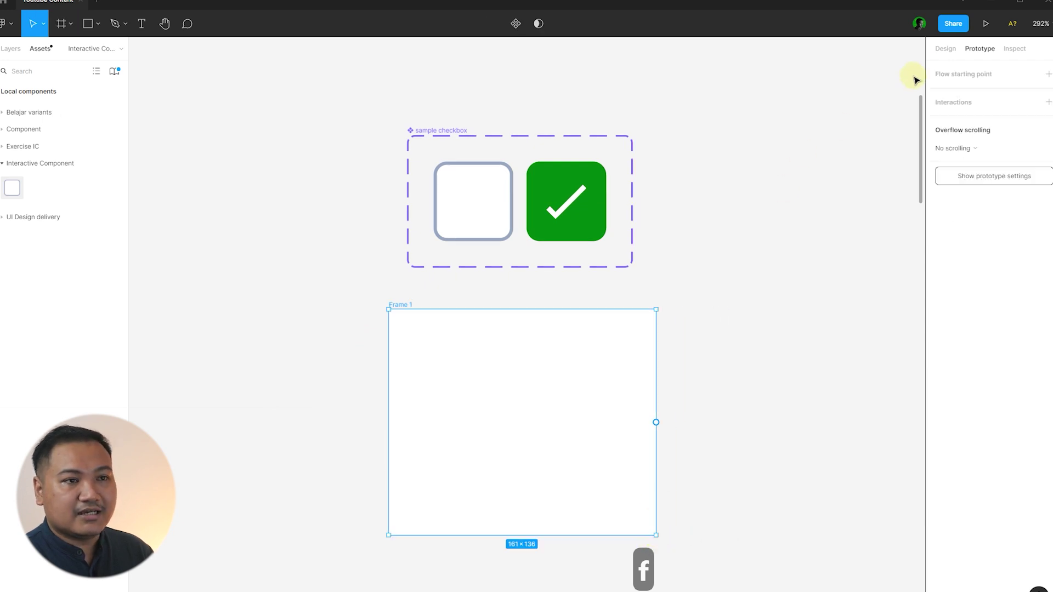
left_click(944, 49)
left_click(386, 319)
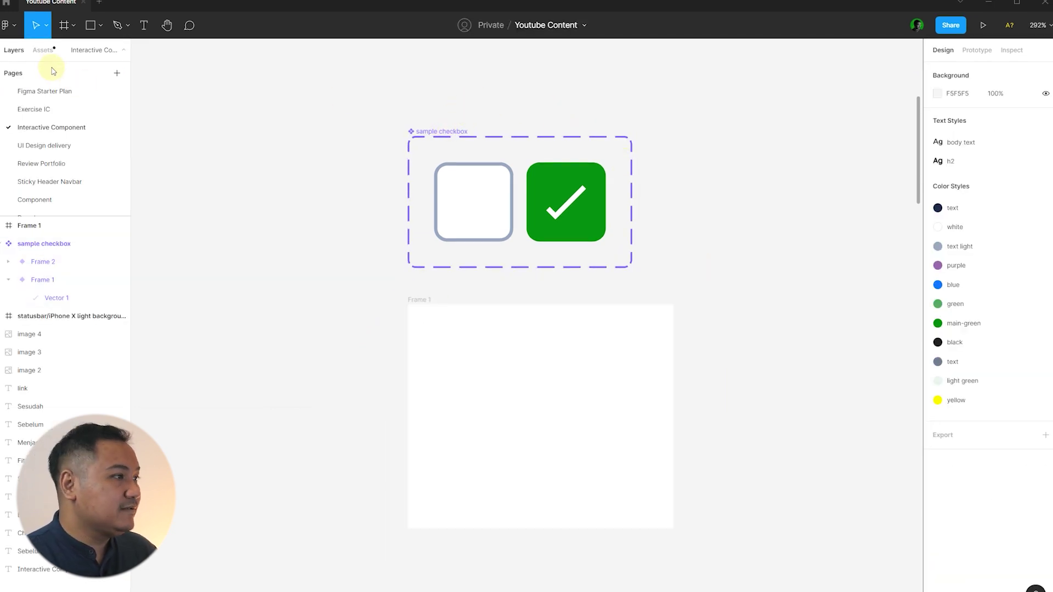
Step: Place an instance of the sample checkbox component in Frame 1, centred vertically and horizontally
left_click(44, 53)
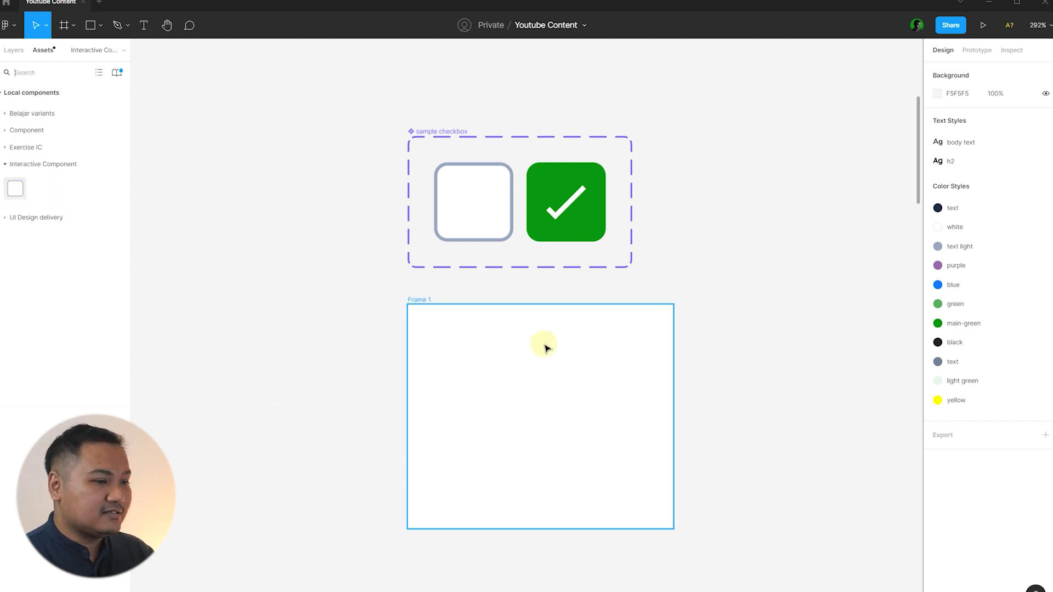
left_click_drag(149, 207, 528, 359)
key("alt+v")
key("alt+h")
left_click(770, 283)
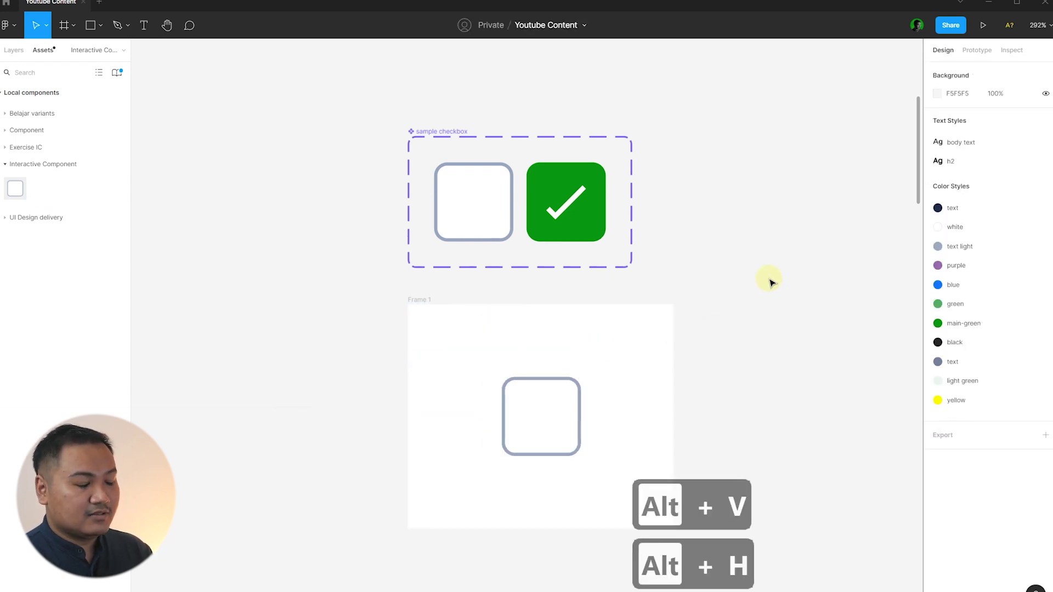
Step: Preview Frame 1 as a prototype, toggle its checkbox several times, and return to the design file
left_click(411, 300)
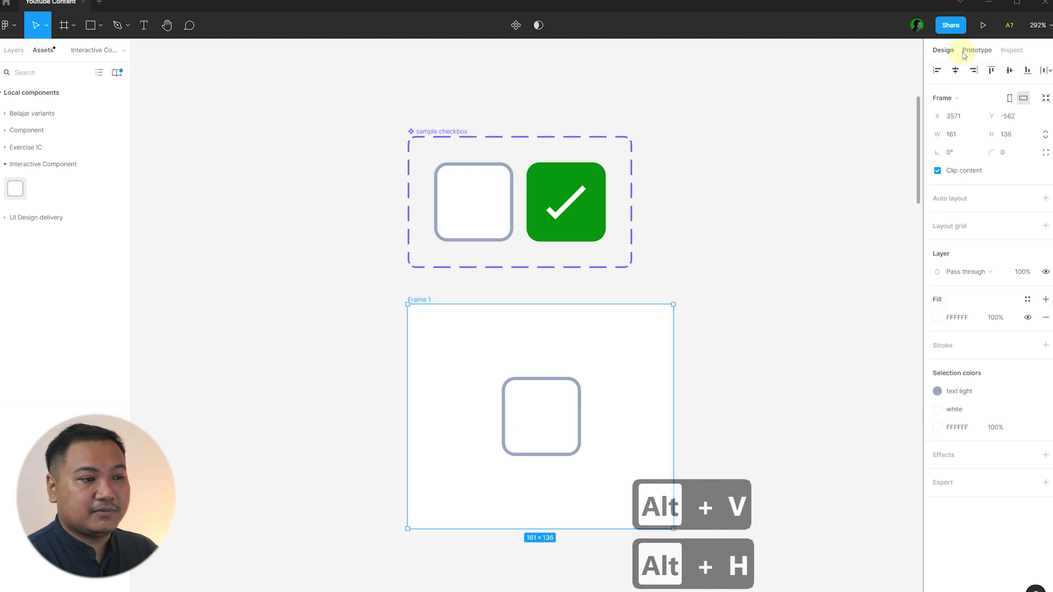
left_click(982, 25)
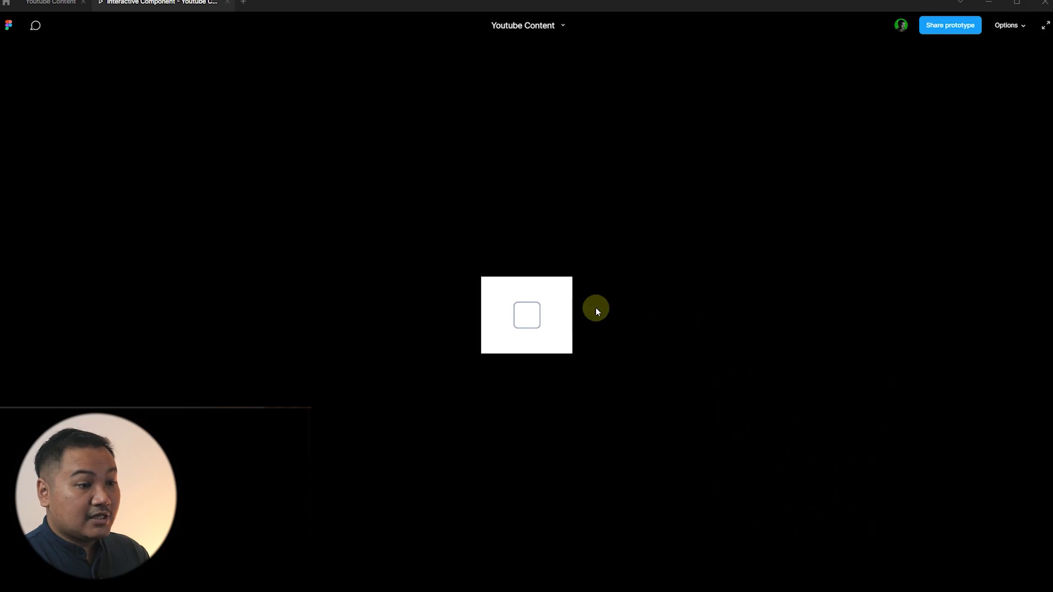
left_click(539, 337)
left_click(537, 338)
left_click(540, 345)
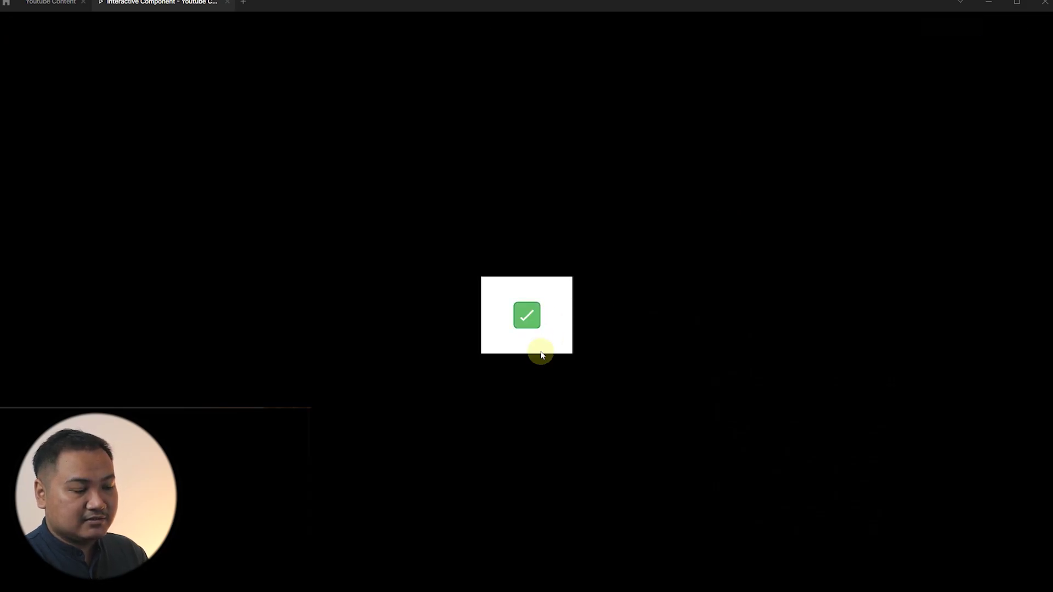
left_click(534, 331)
left_click(535, 334)
left_click(534, 333)
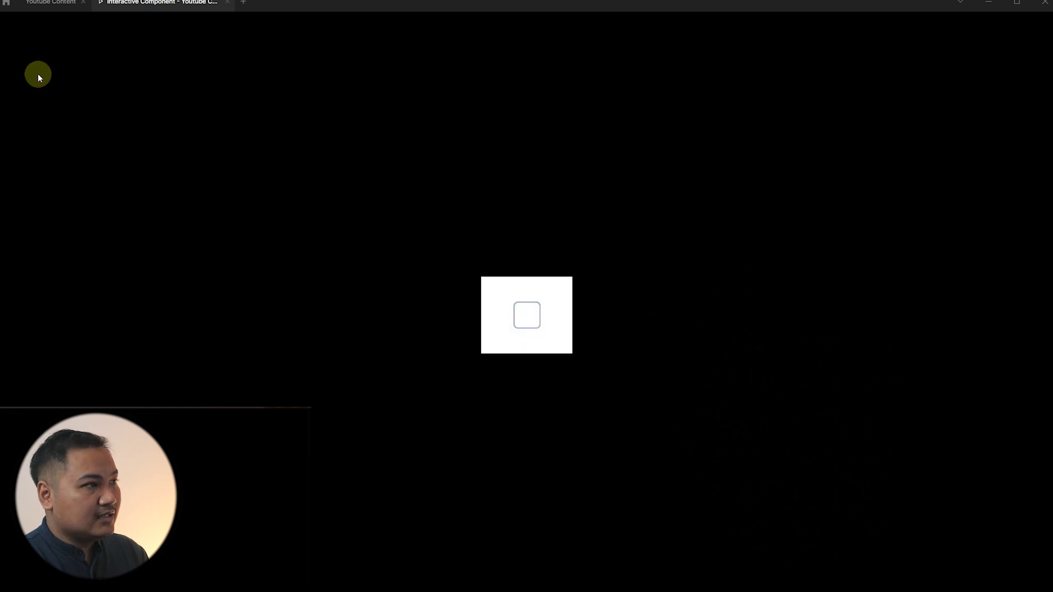
left_click(48, 5)
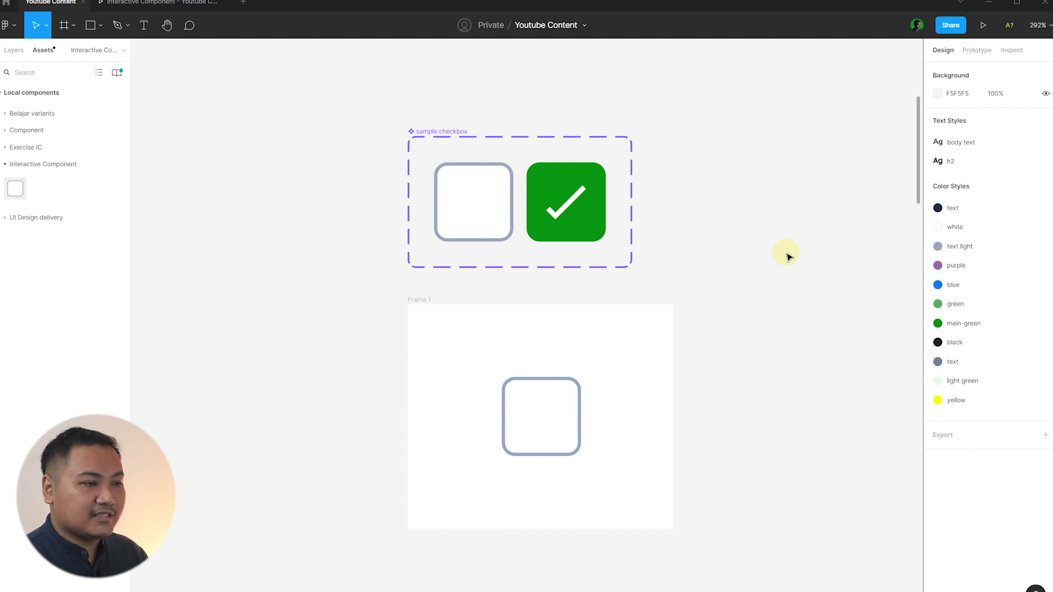
Step: Duplicate the checkbox instance in Frame 1 and arrange four copies in a two-by-two grid
scroll(779, 267, "down", 1)
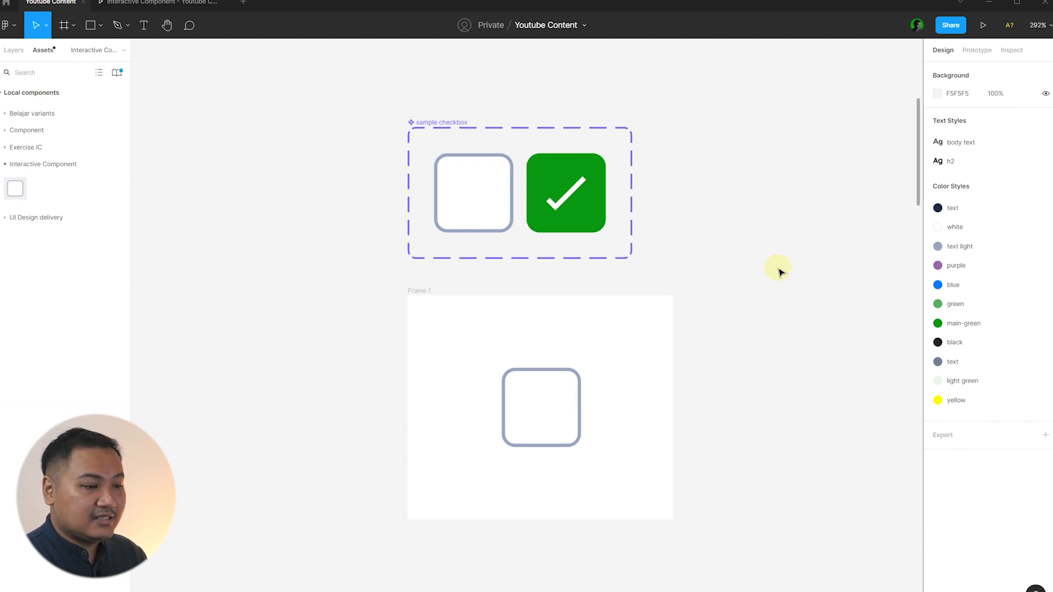
left_click(554, 411)
left_click(460, 105)
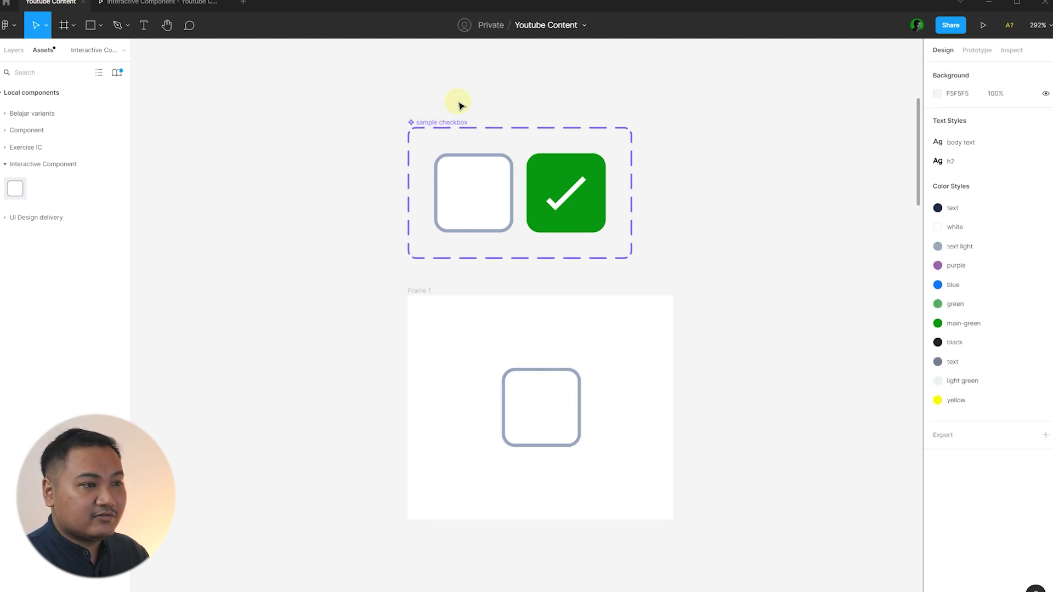
left_click_drag(564, 404, 634, 446)
left_click(607, 400)
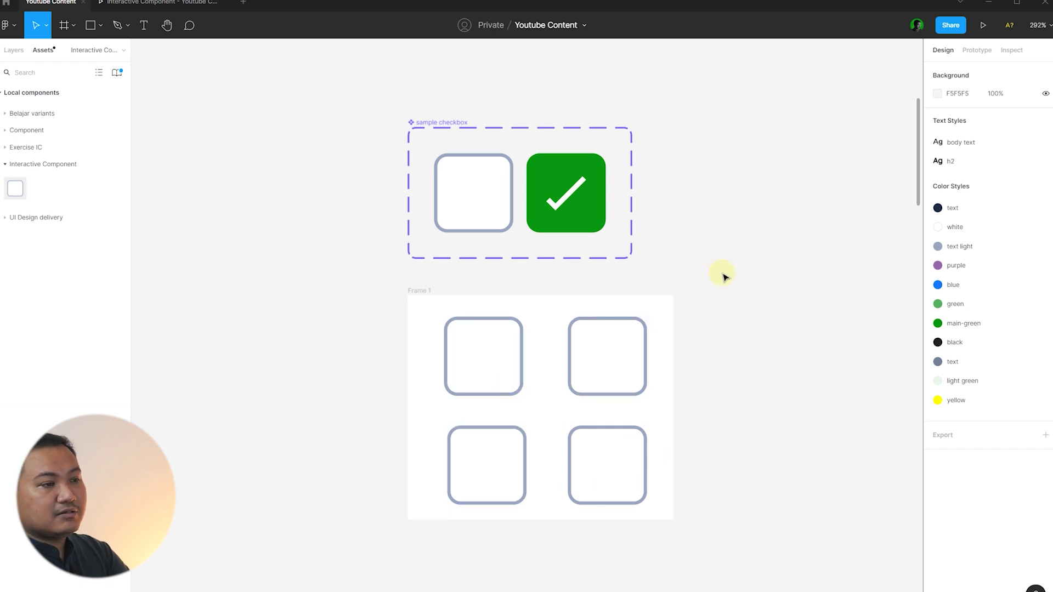
left_click(465, 211)
key("Escape")
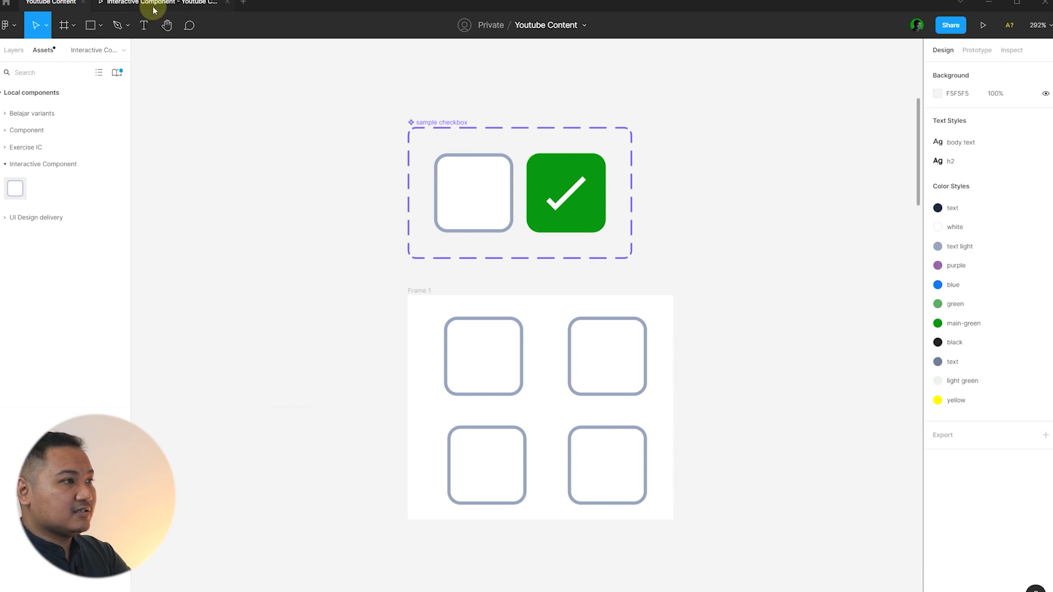
Step: Test the four checkboxes in the prototype preview by toggling each one repeatedly, and close the preview
left_click(155, 10)
left_click(542, 303)
left_click(505, 298)
left_click(505, 340)
left_click(504, 337)
left_click(508, 303)
left_click(546, 302)
left_click(549, 331)
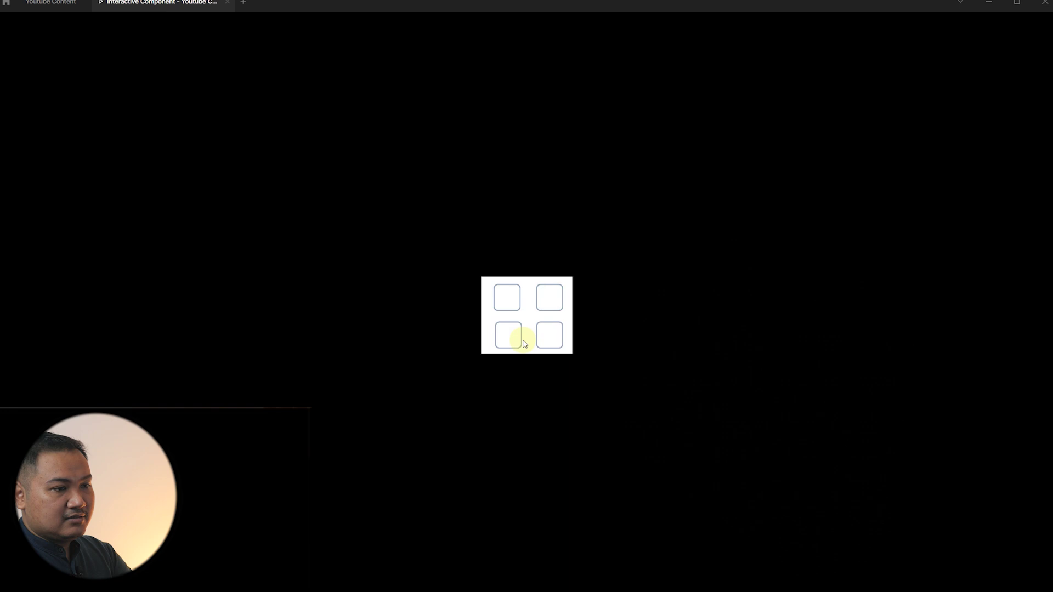
left_click(506, 338)
left_click(507, 298)
left_click(549, 297)
left_click(507, 335)
left_click(549, 298)
left_click(507, 299)
left_click(505, 335)
left_click(549, 297)
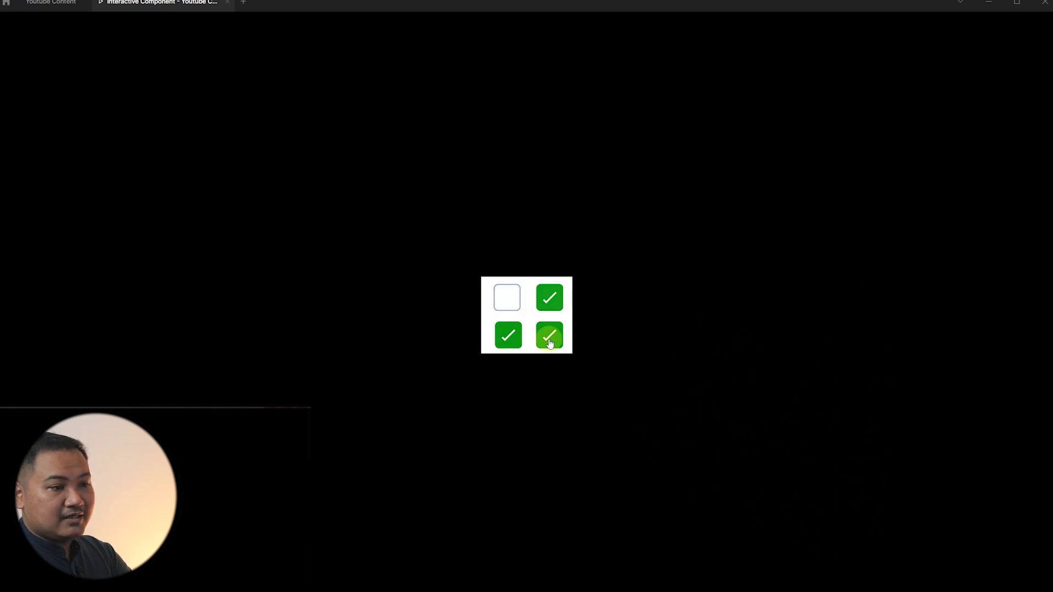
left_click(549, 336)
left_click(548, 298)
left_click(507, 336)
left_click(552, 334)
left_click(507, 297)
left_click(508, 335)
left_click(548, 298)
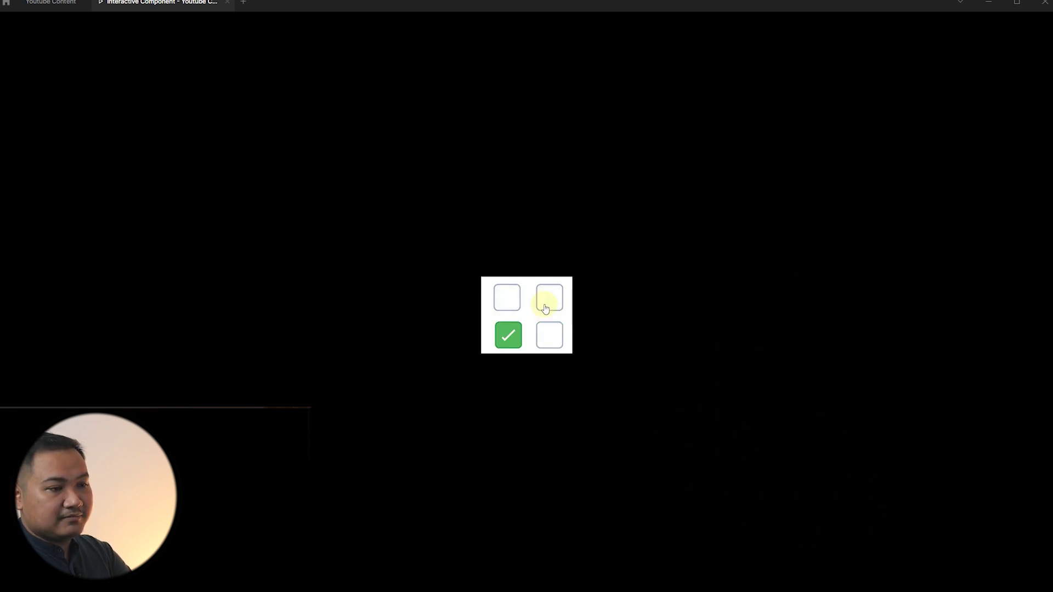
left_click(506, 299)
left_click(550, 335)
left_click(549, 297)
left_click(507, 335)
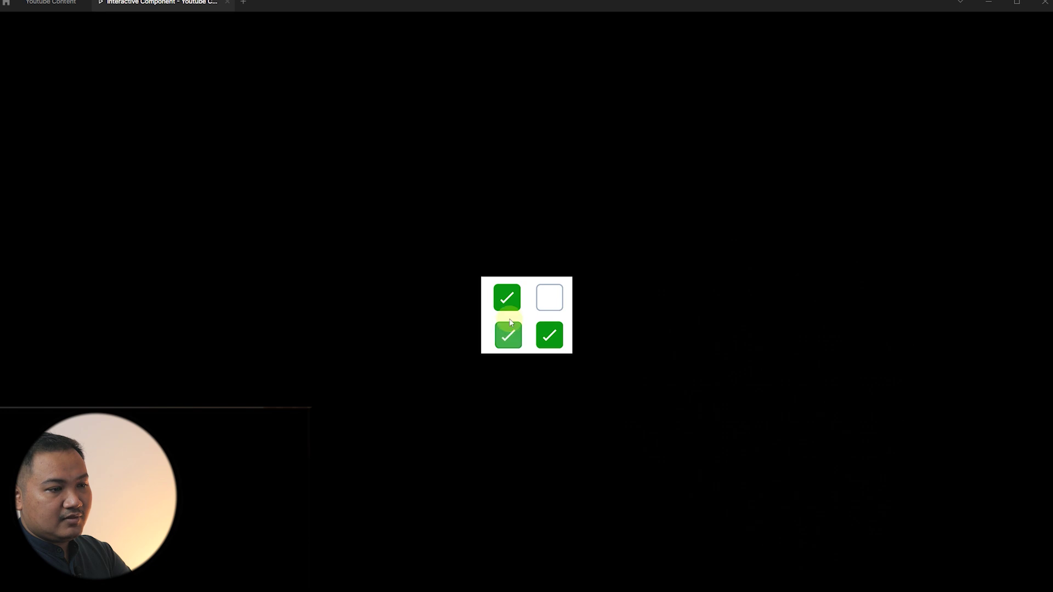
left_click(507, 297)
left_click(227, 2)
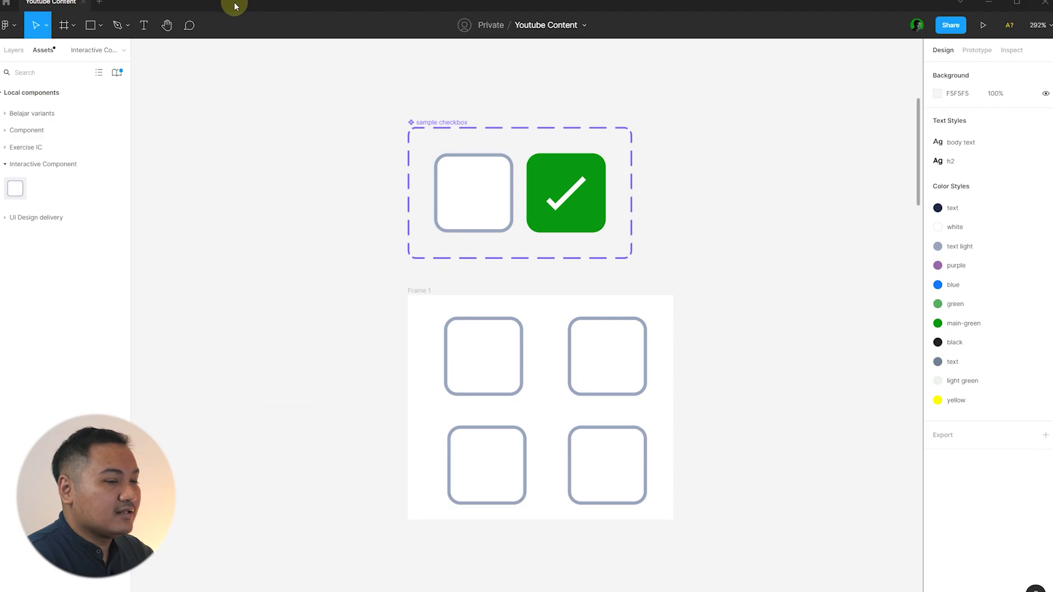
Step: Draw a frame about 105 wide to the right of the checkbox component set and set its height to 48
scroll(336, 267, "down", 5)
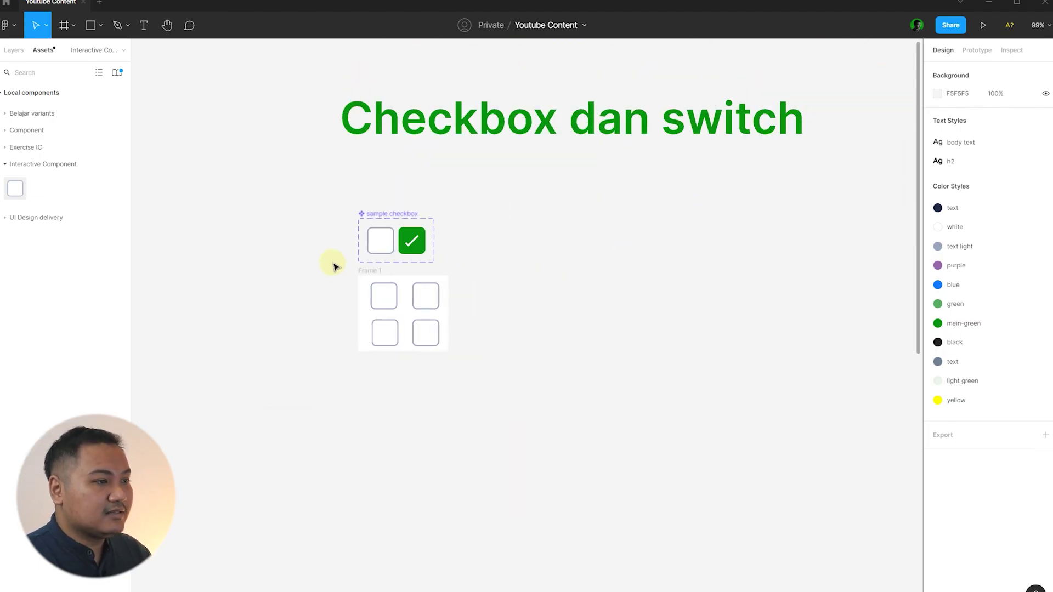
scroll(476, 229, "up", 5)
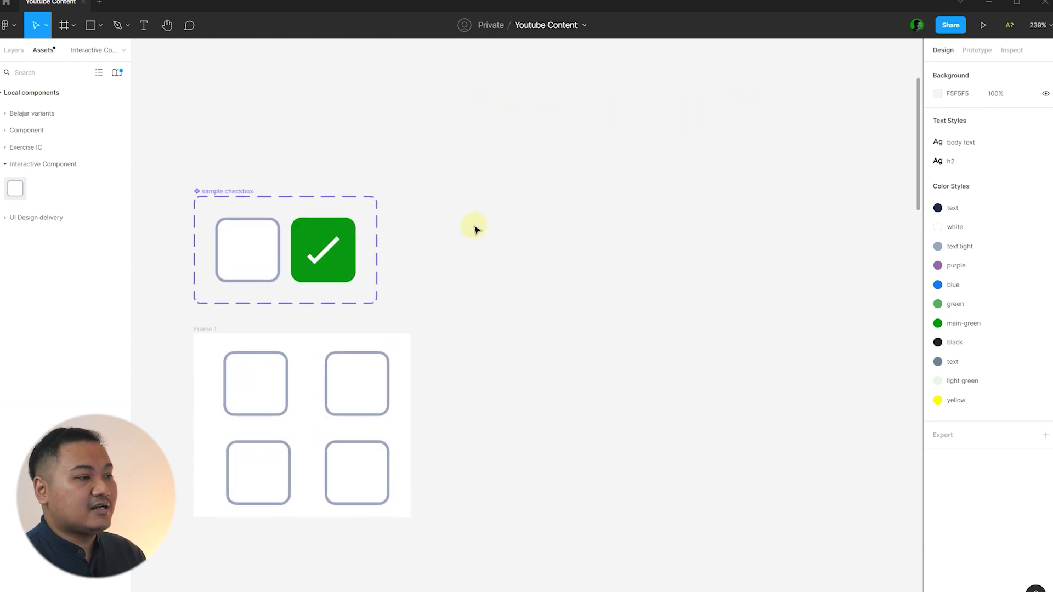
left_click_drag(472, 234, 489, 220)
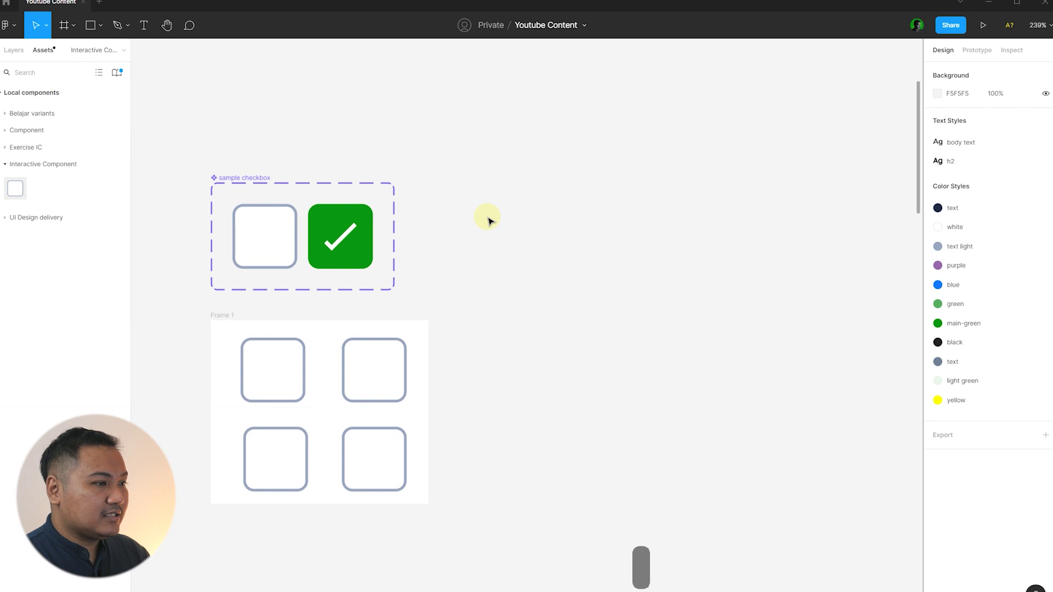
key("f")
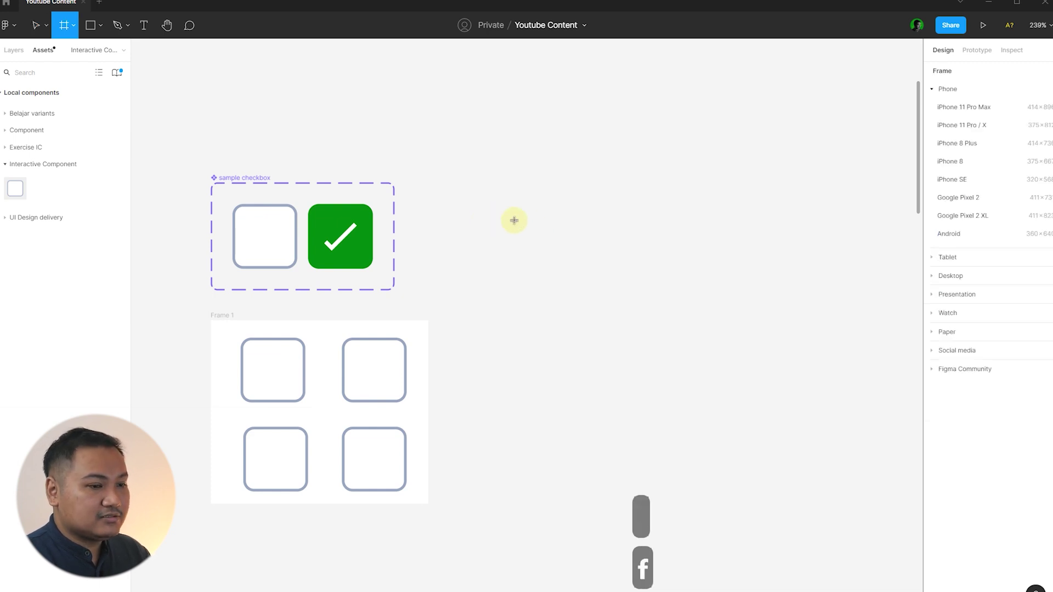
mouse_move(503, 205)
left_mouse_down()
mouse_move(637, 278)
mouse_move(645, 263)
left_mouse_up()
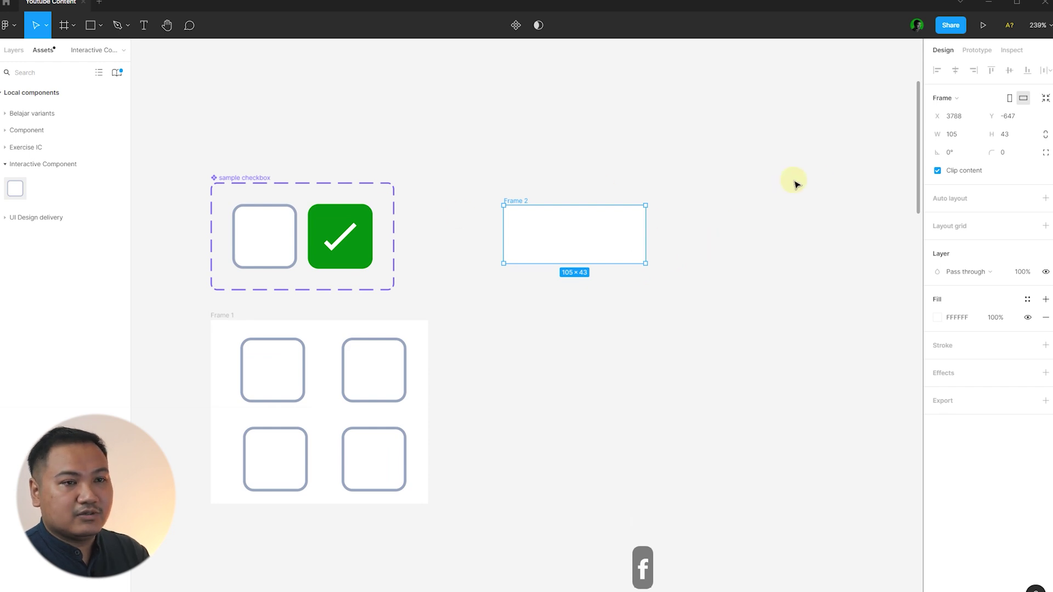
left_click(1019, 138)
type("48")
key("Return")
left_click(674, 226)
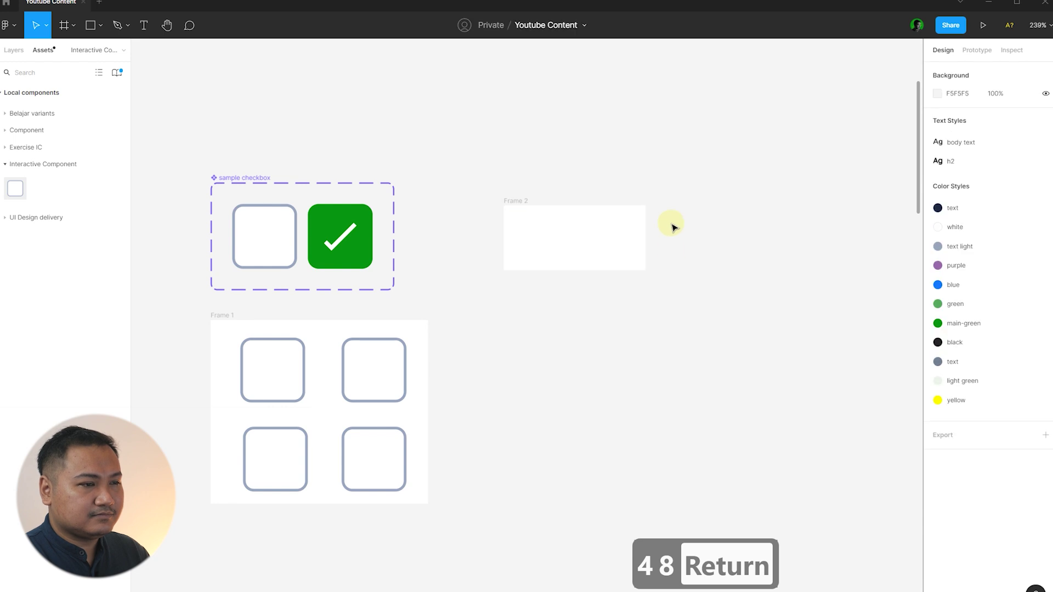
Step: Round the new frame's corners with a radius of 100 and narrow it to about 98 wide
scroll(674, 227, "up", 3)
left_click(607, 232)
left_click(1014, 151)
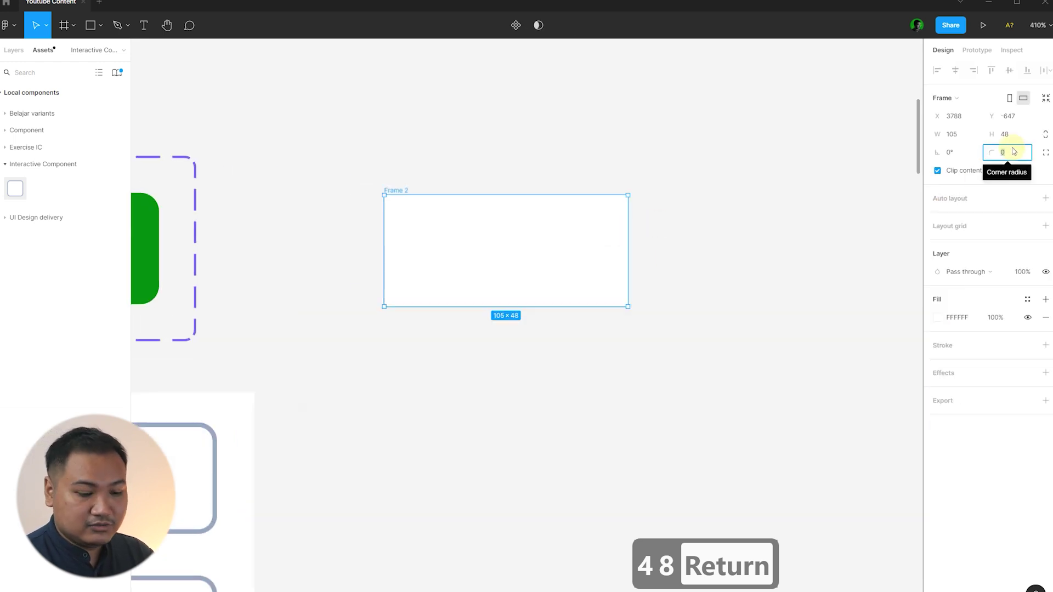
type("100")
key("Return")
left_click(767, 241)
left_click(602, 252)
left_click_drag(627, 247, 612, 247)
left_click(665, 250)
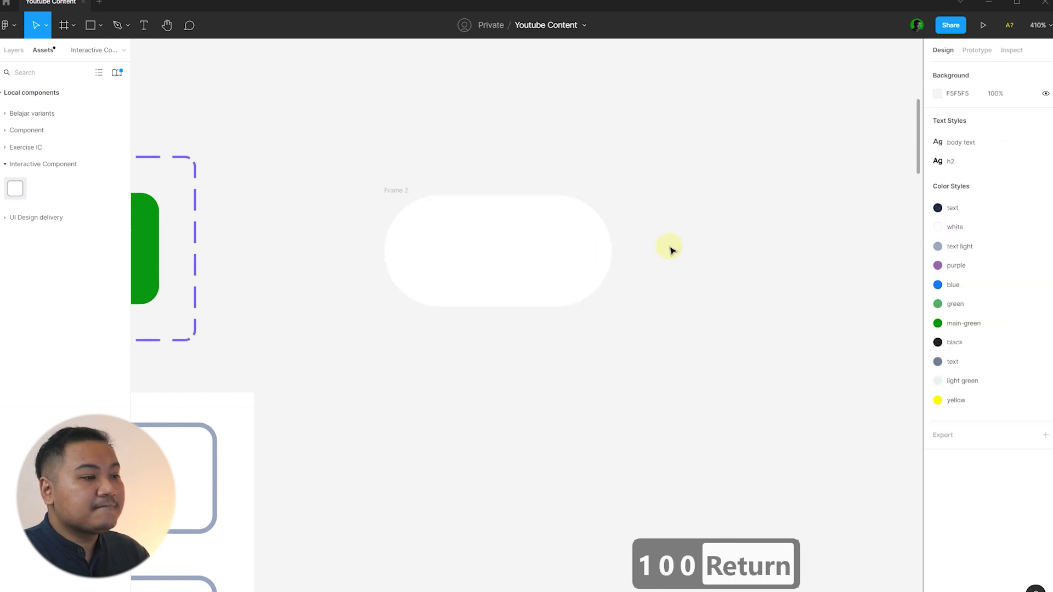
Step: Move the pill-shaped frame farther right of the checkbox set, to about X 3907, and leave it selected
scroll(690, 238, "up", 1)
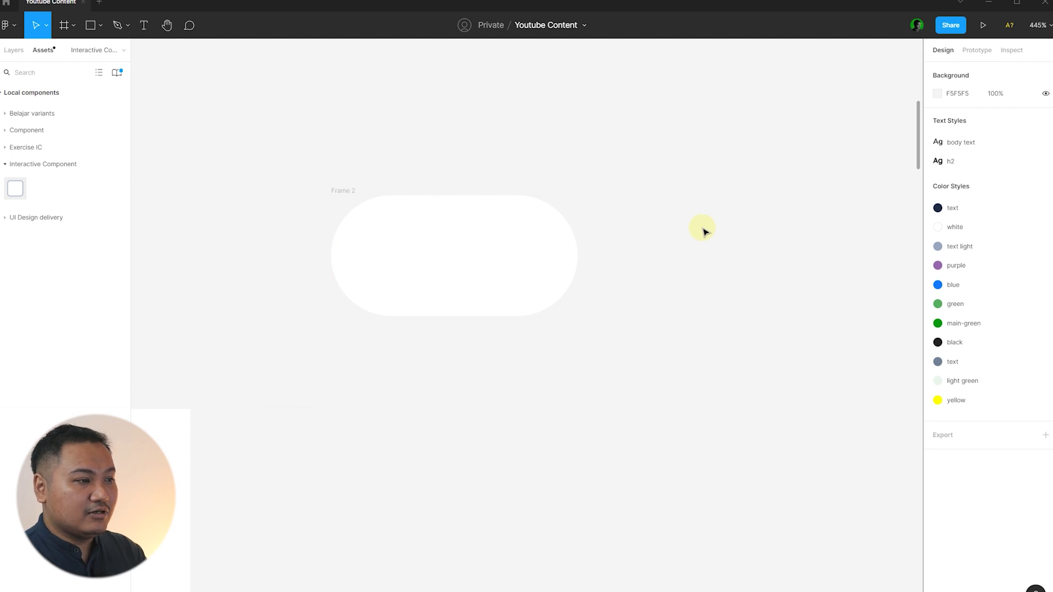
scroll(390, 230, "down", 4)
left_click_drag(390, 230, 606, 235)
left_click(733, 340)
scroll(668, 245, "up", 2)
left_click(668, 245)
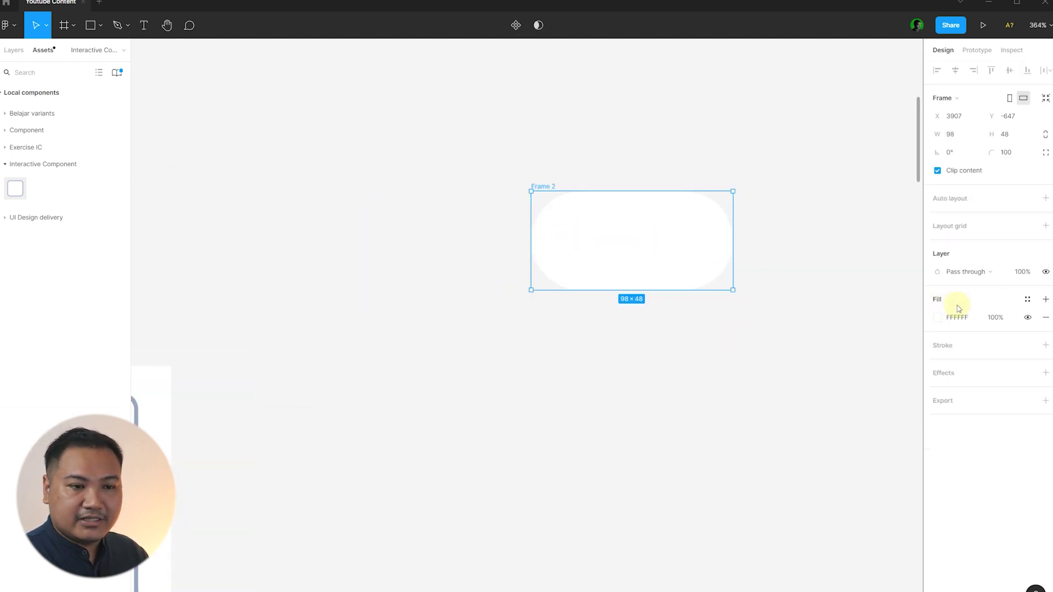
Step: Fill the pill-shaped frame with the main-green color style
left_click(1027, 299)
left_click(942, 387)
left_click(809, 325)
Step: Draw a square frame inside the green pill, set its size to 40 by 40, and give it a white FFFFFF fill
scroll(775, 208, "up", 3)
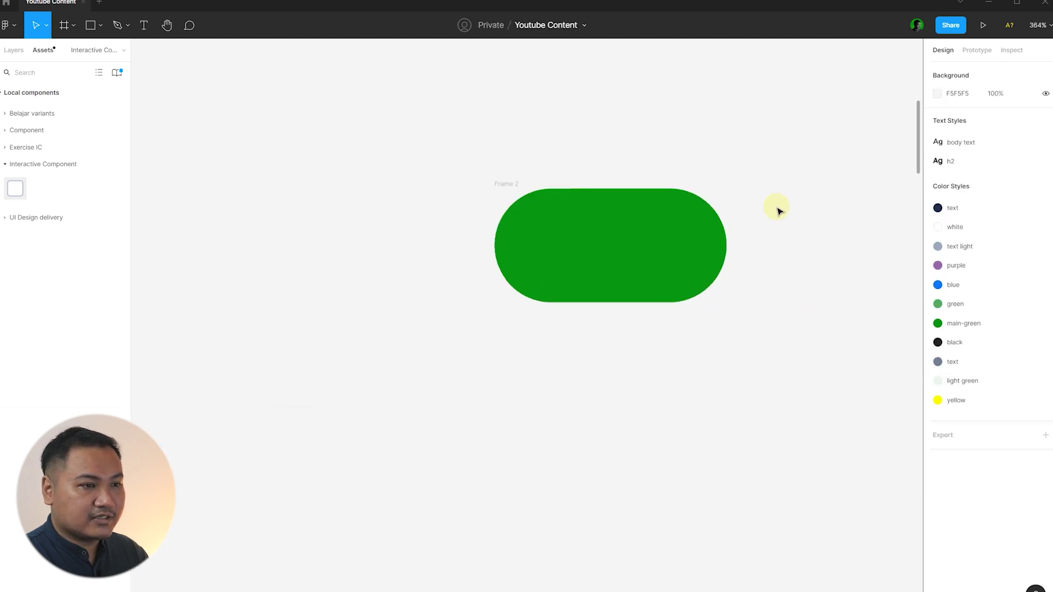
key("f")
scroll(587, 223, "up", 3)
left_click_drag(536, 204, 674, 307)
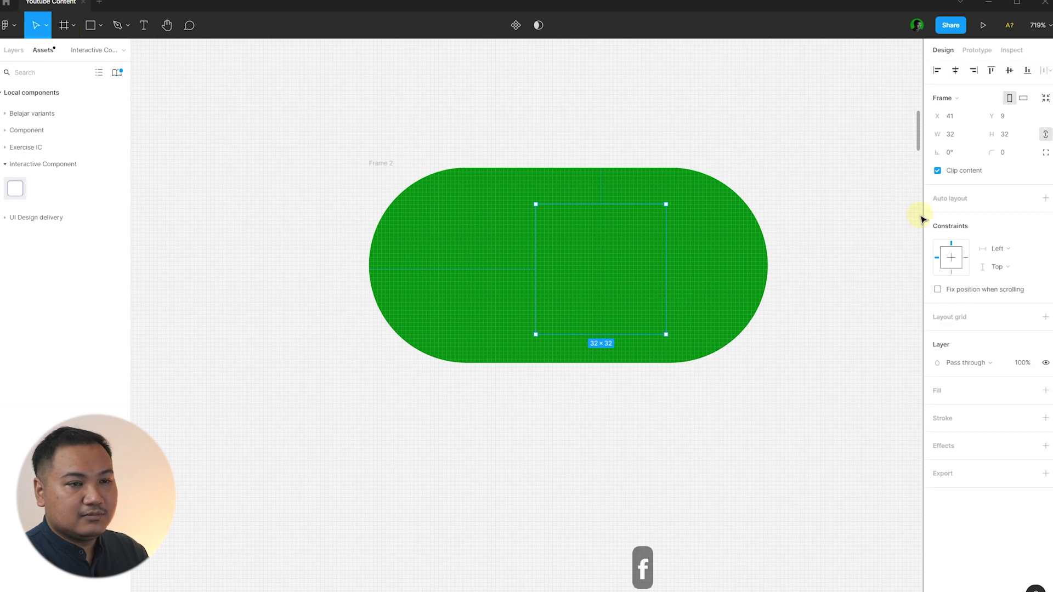
type("40")
key("Return")
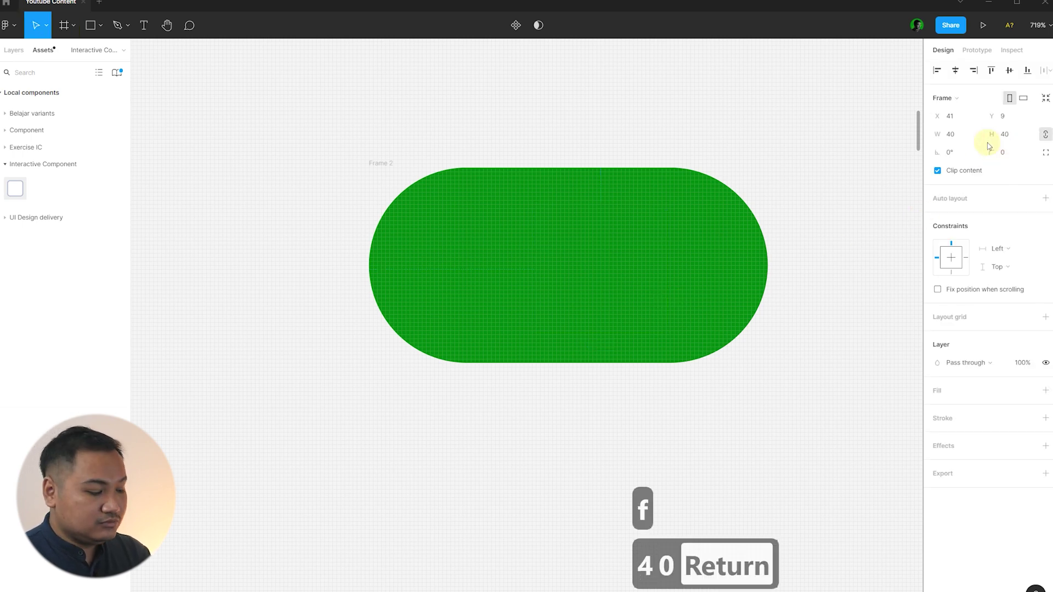
key("v")
left_click(1046, 391)
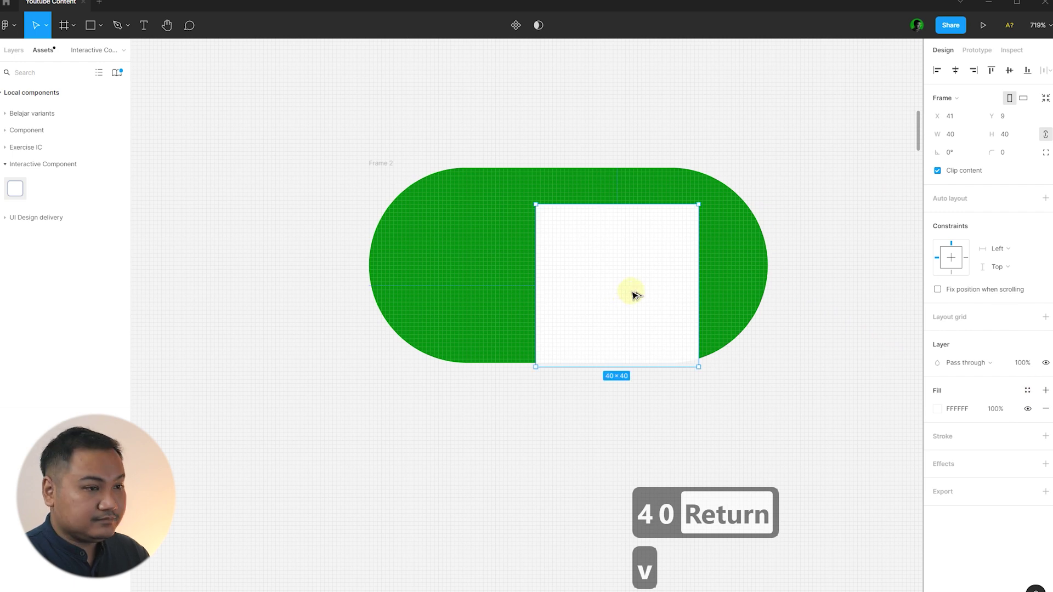
Step: Center the white square vertically in the pill and set its corner radius to 100 to make it a circle
key("alt+v")
left_click(1009, 154)
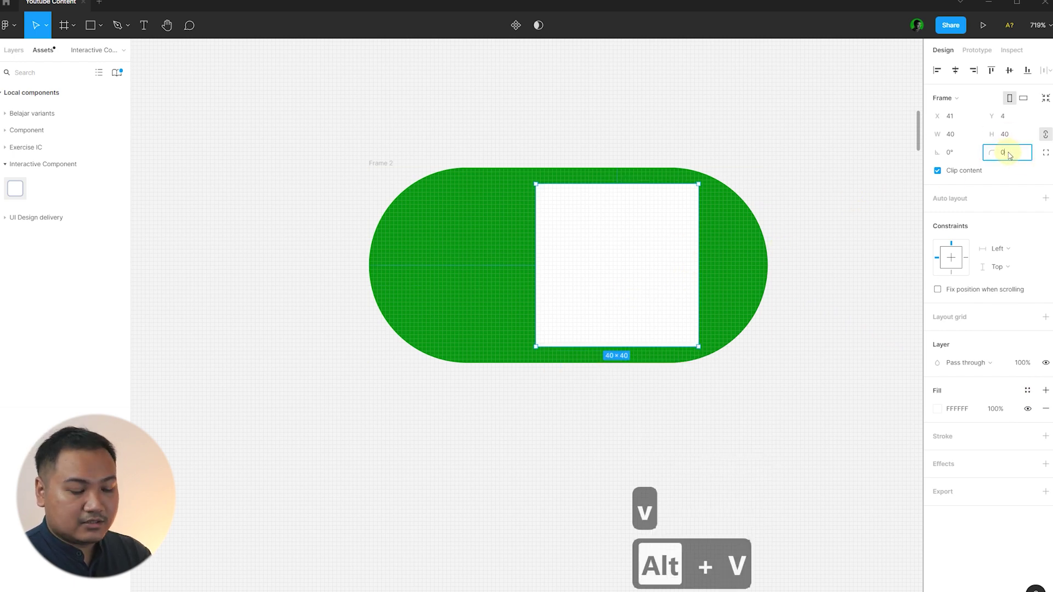
type("100")
key("Return")
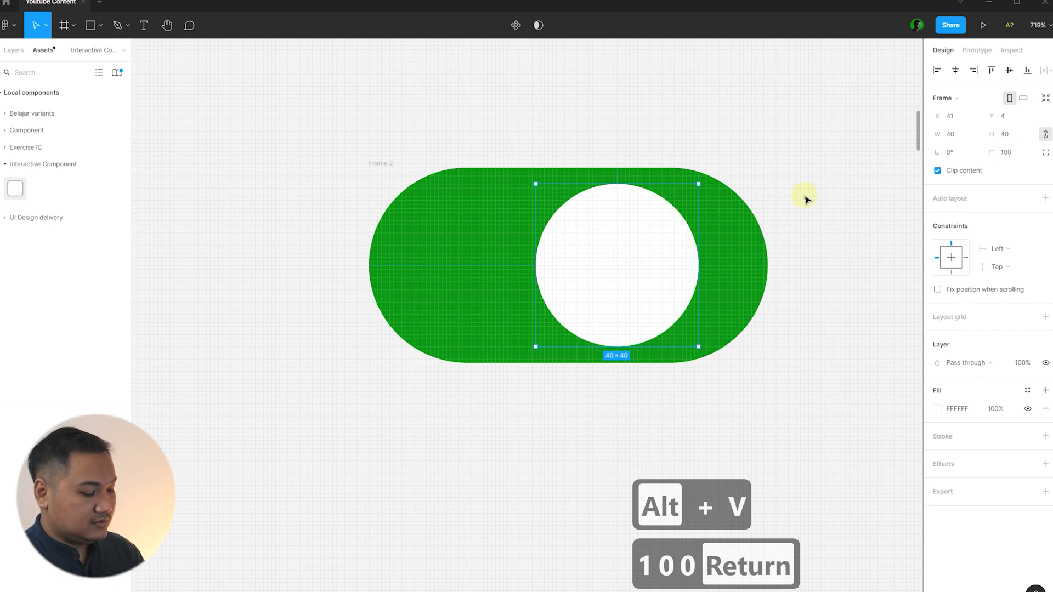
Step: Align the white circle to the pill's right edge and nudge it 4 px inward, to X 54
key("alt+d")
key("shift+Left")
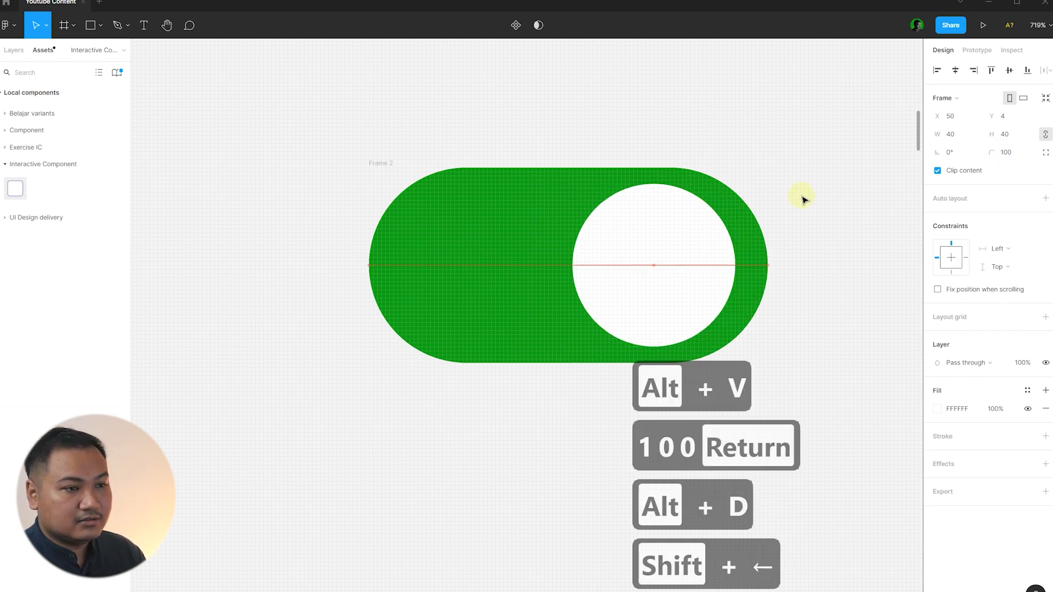
key("ctrl+z")
key("Left")
key("Left")
key("Left")
key("Left")
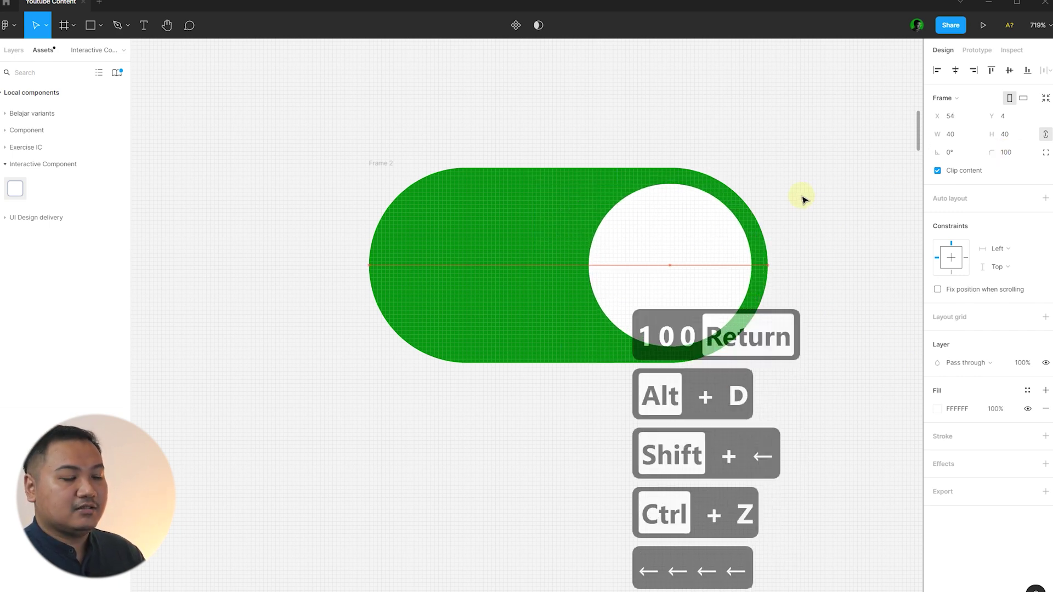
left_click(793, 200)
Step: Narrow the green pill from its left side to about 85 wide
scroll(794, 200, "down", 10)
scroll(776, 186, "up", 8)
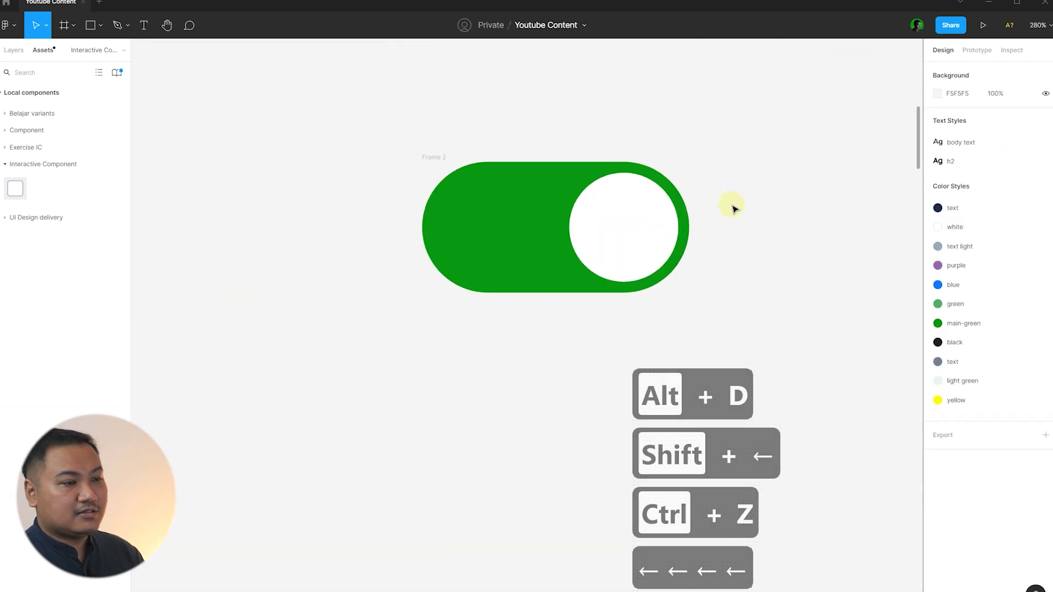
left_click(422, 155)
left_click_drag(410, 174, 447, 174)
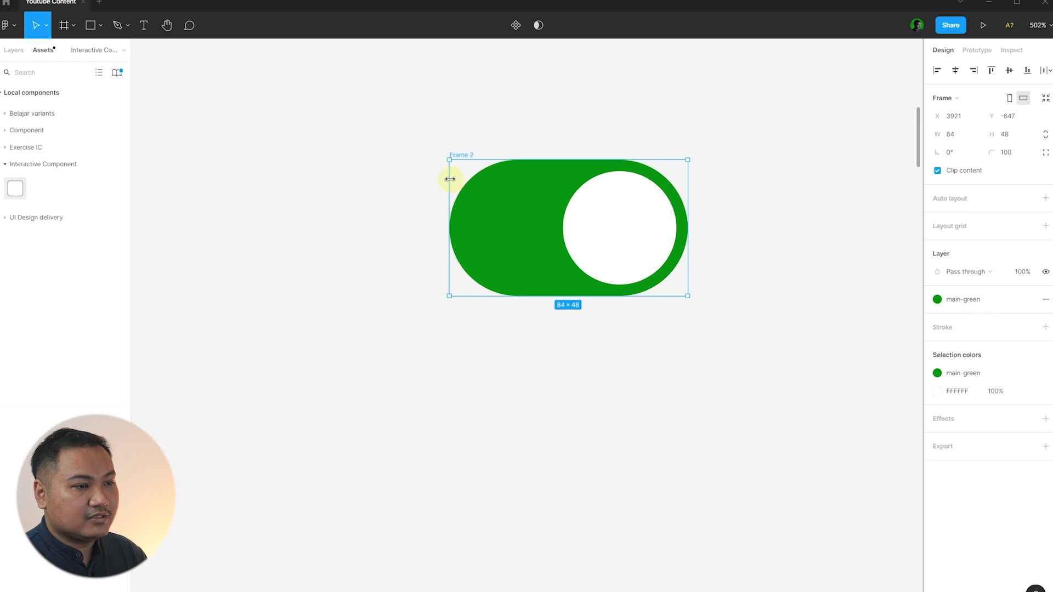
left_click(394, 193)
Step: Duplicate the green switch frame to the left of the original, at about X 3824
scroll(500, 192, "down", 5)
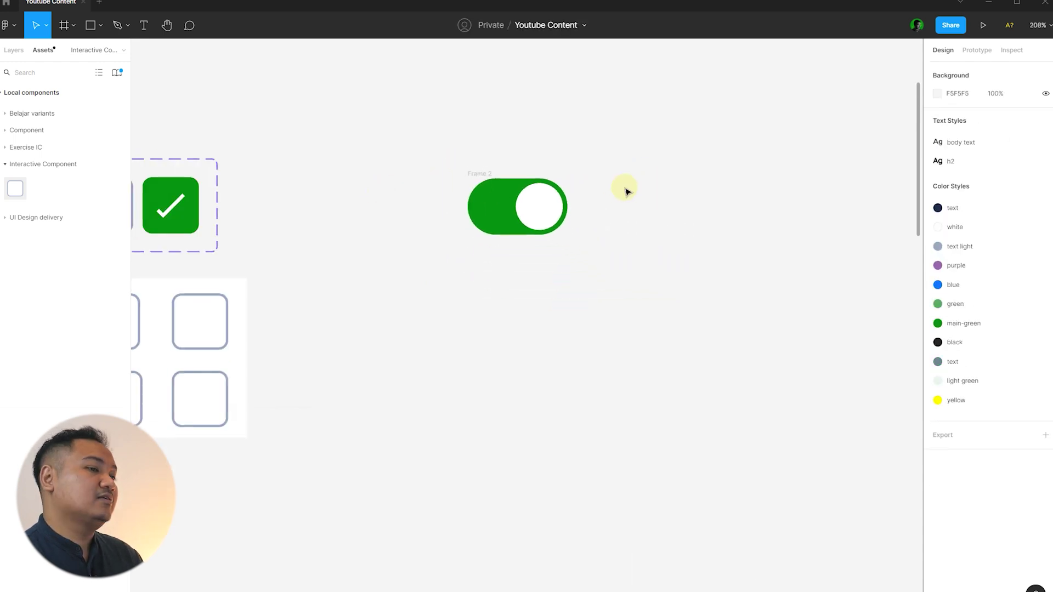
scroll(614, 194, "up", 2)
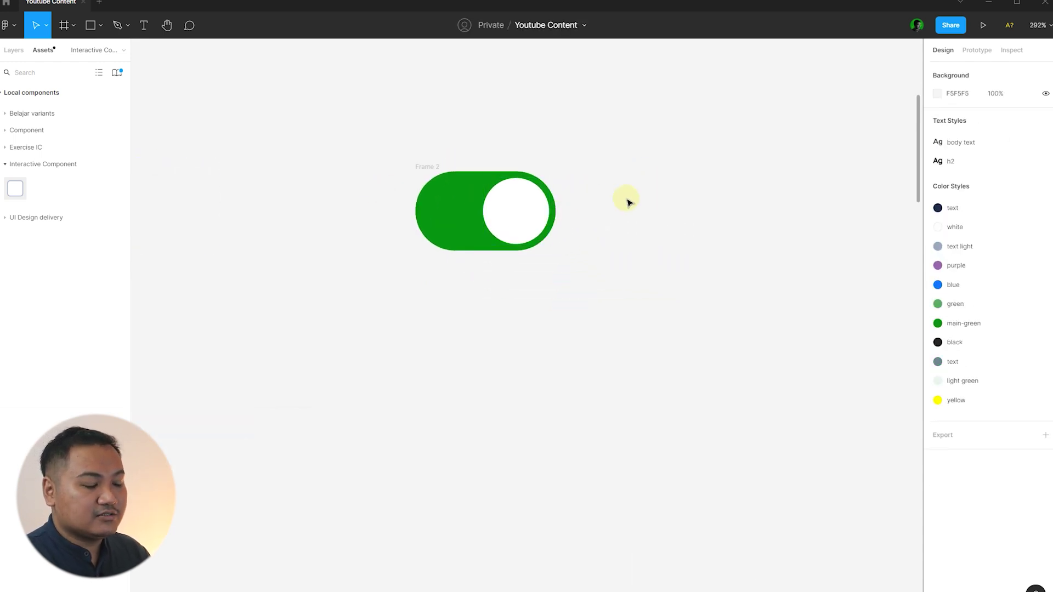
scroll(587, 153, "left", 5)
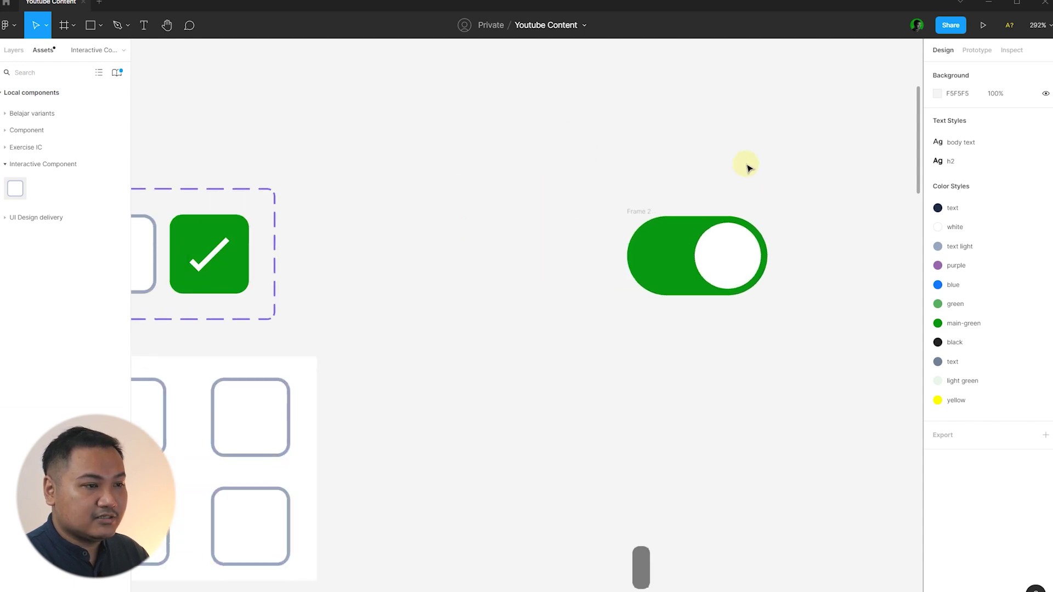
left_click(634, 212)
left_click_drag(639, 228, 481, 229)
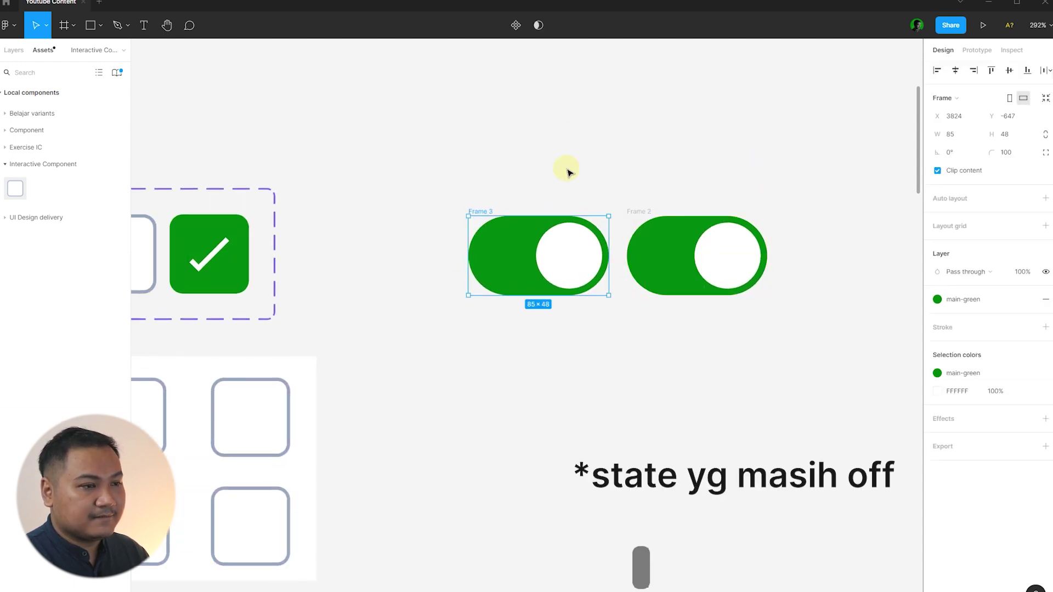
left_click(567, 170)
Step: Change the fill of the duplicated switch on the left to the light green color style
scroll(566, 170, "up", 3)
left_click(426, 235)
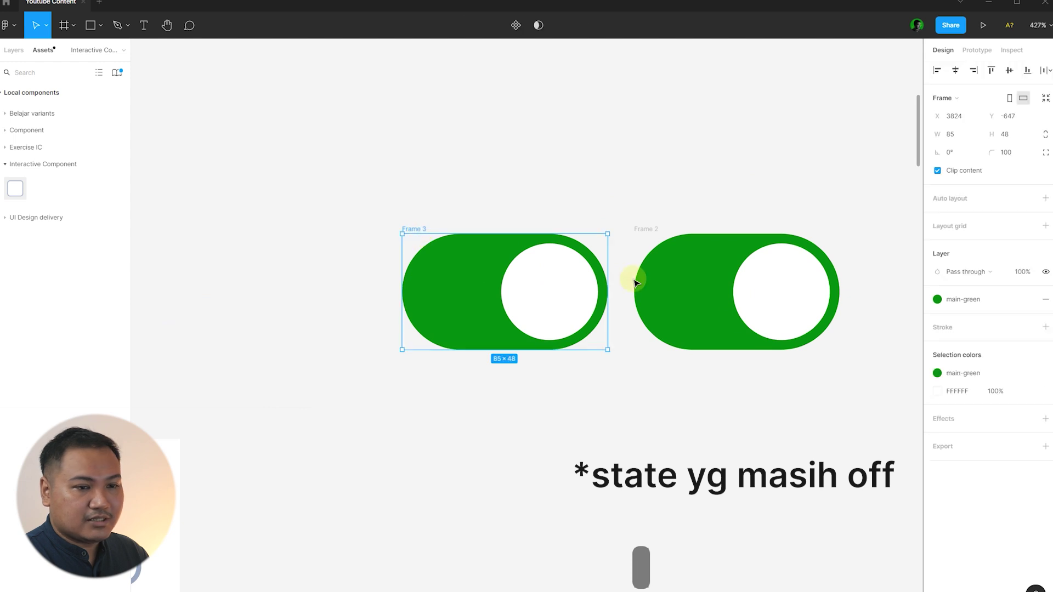
left_click(937, 299)
left_click(1000, 386)
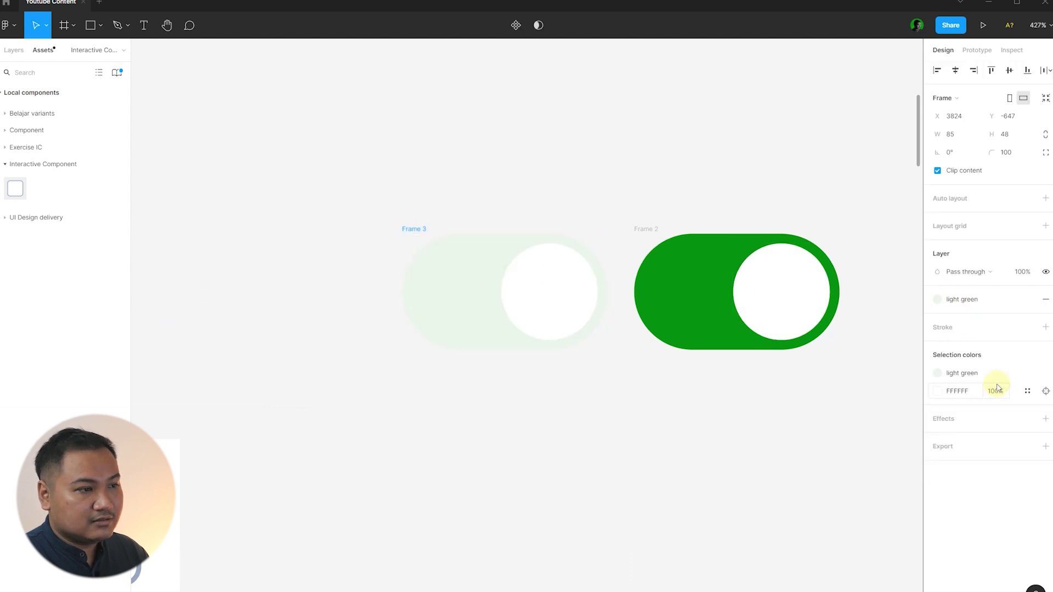
left_click(596, 420)
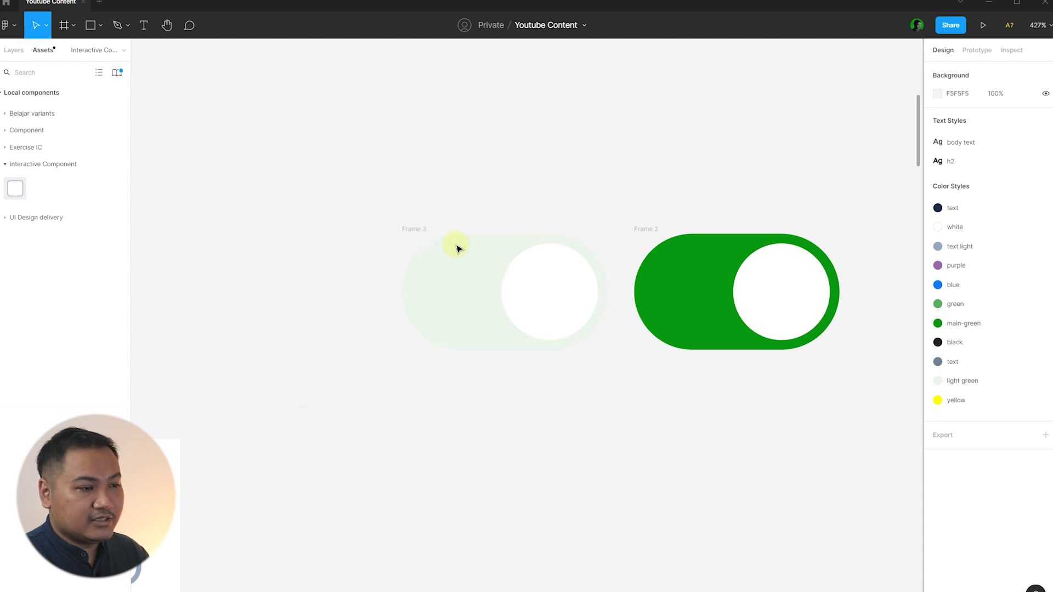
Step: Align the light green switch's white circle to the pill's left edge and nudge it 4 px inward
scroll(554, 211, "up", 2)
left_click(555, 275)
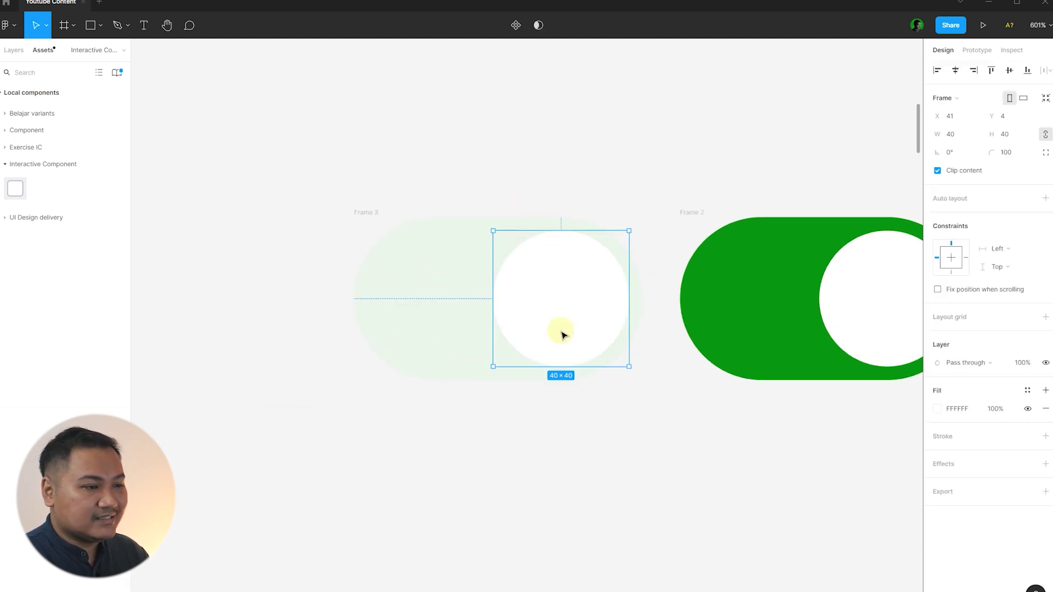
key("alt+a")
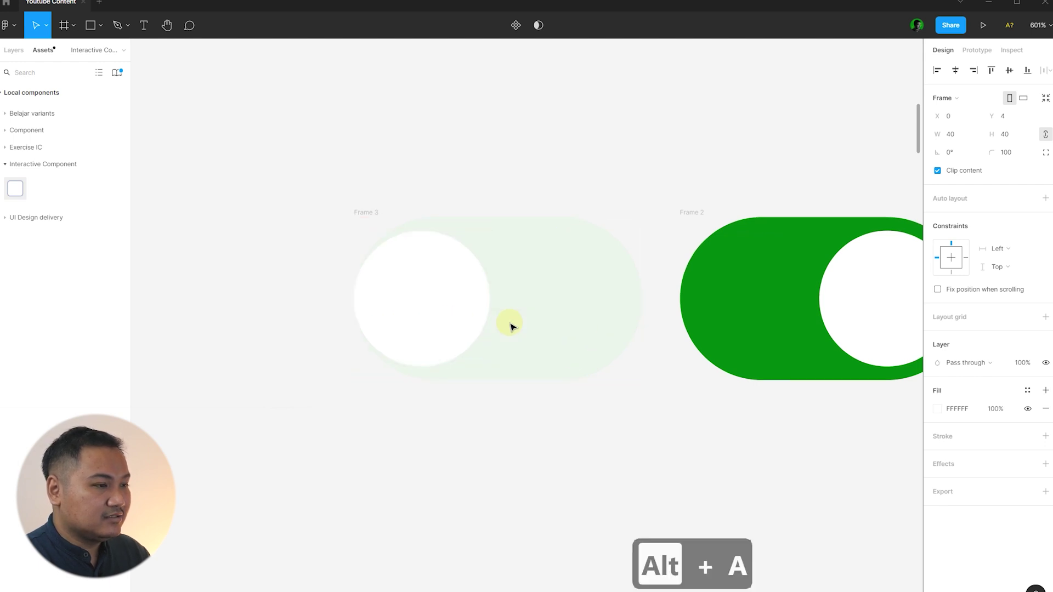
key("Right")
key("Right")
key("Right")
key("Right")
left_click(433, 193)
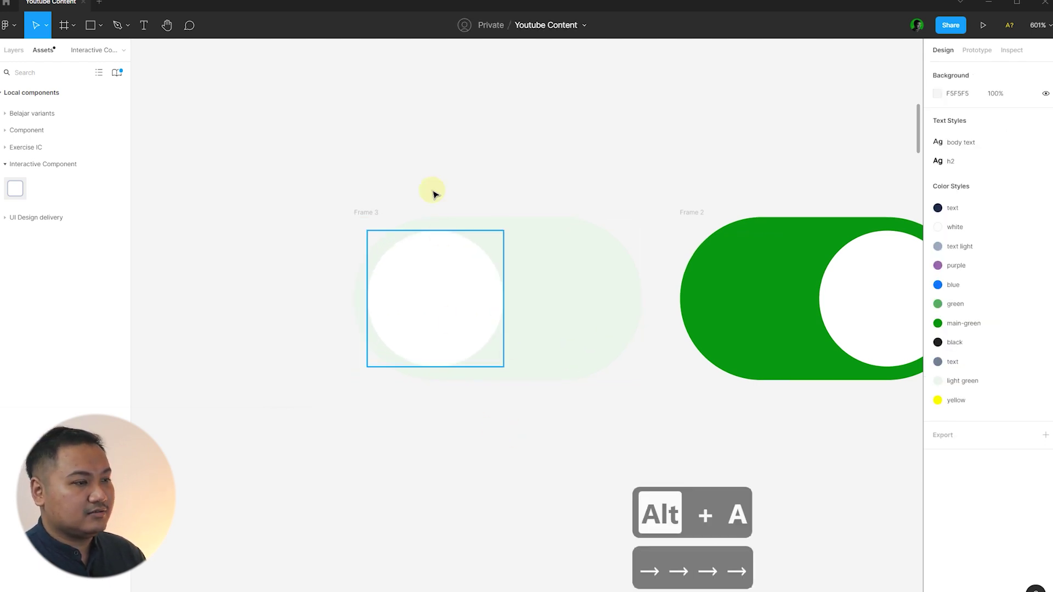
Step: Turn the light green switch and the main-green switch each into its own component
scroll(433, 189, "down", 4)
scroll(508, 141, "down", 3)
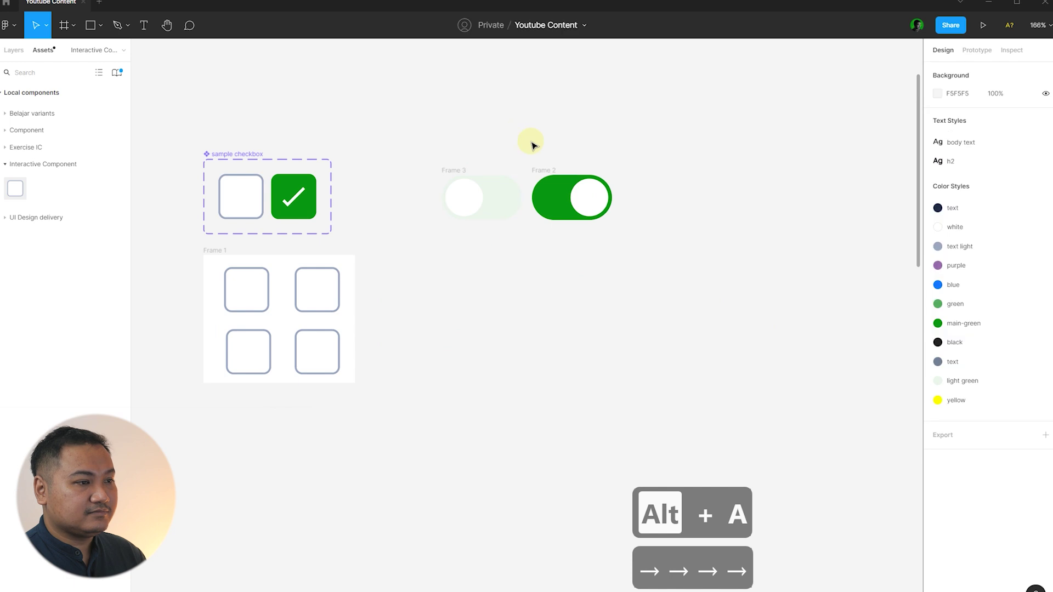
scroll(517, 141, "up", 3)
left_click(392, 193)
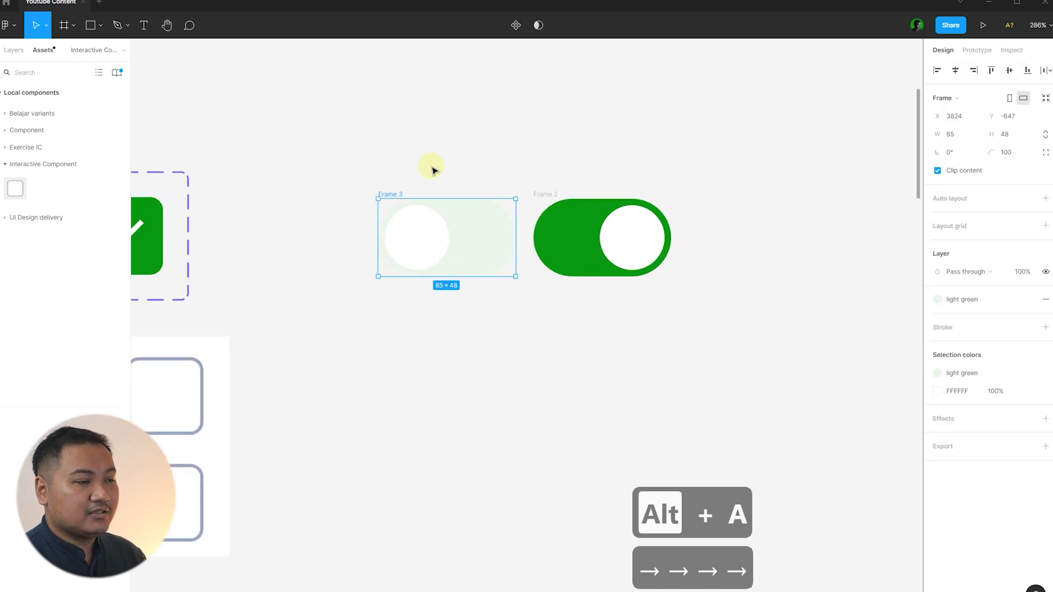
left_click(383, 188)
left_click(390, 197)
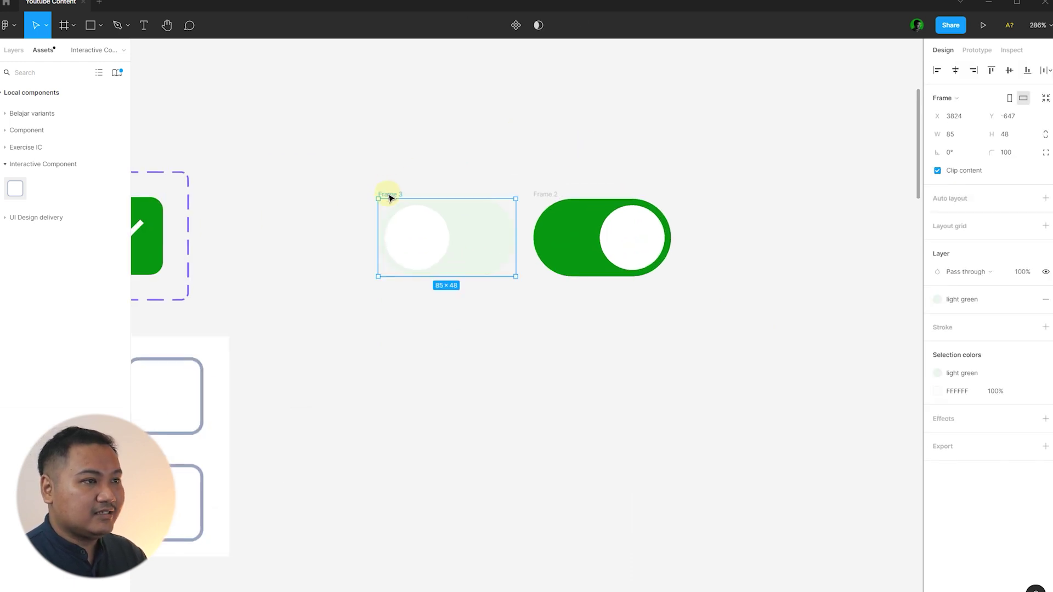
left_click(515, 26)
left_click(525, 192)
left_click(542, 194)
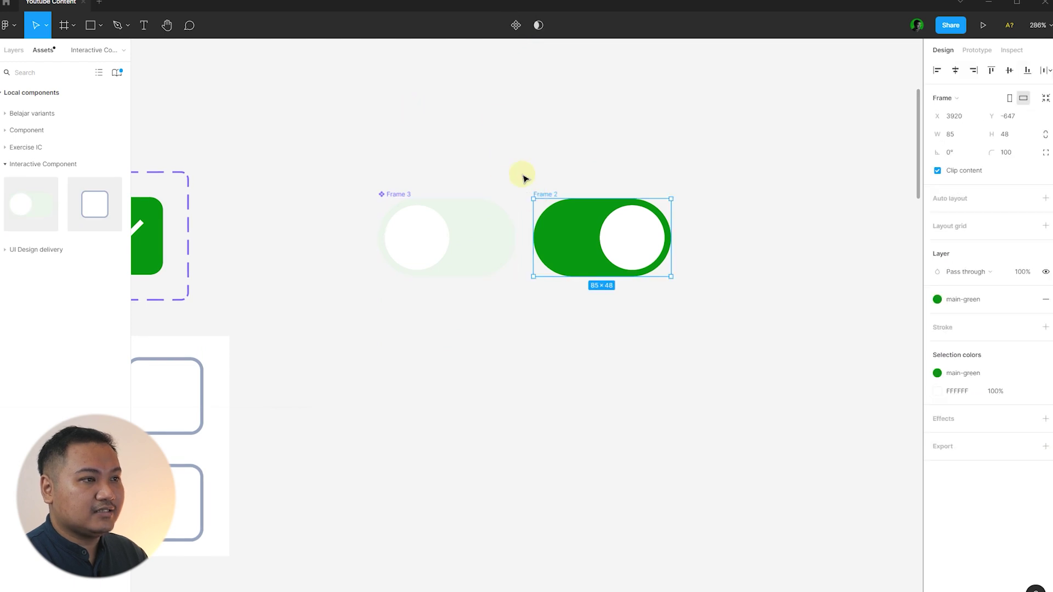
left_click(515, 25)
left_click(502, 140)
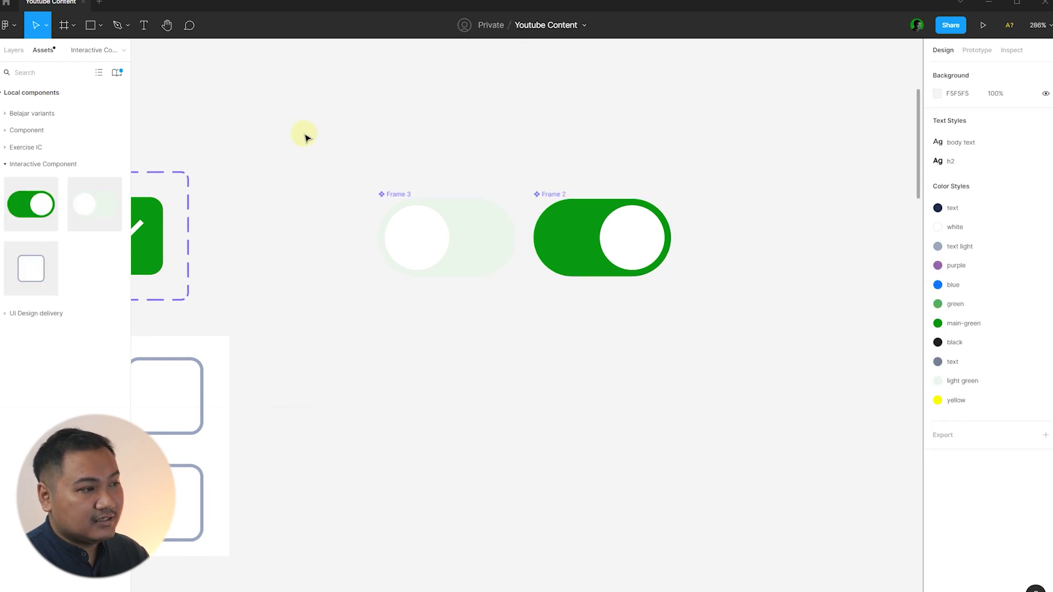
Step: Select both switch components and combine them as variants
left_click_drag(290, 134, 719, 314)
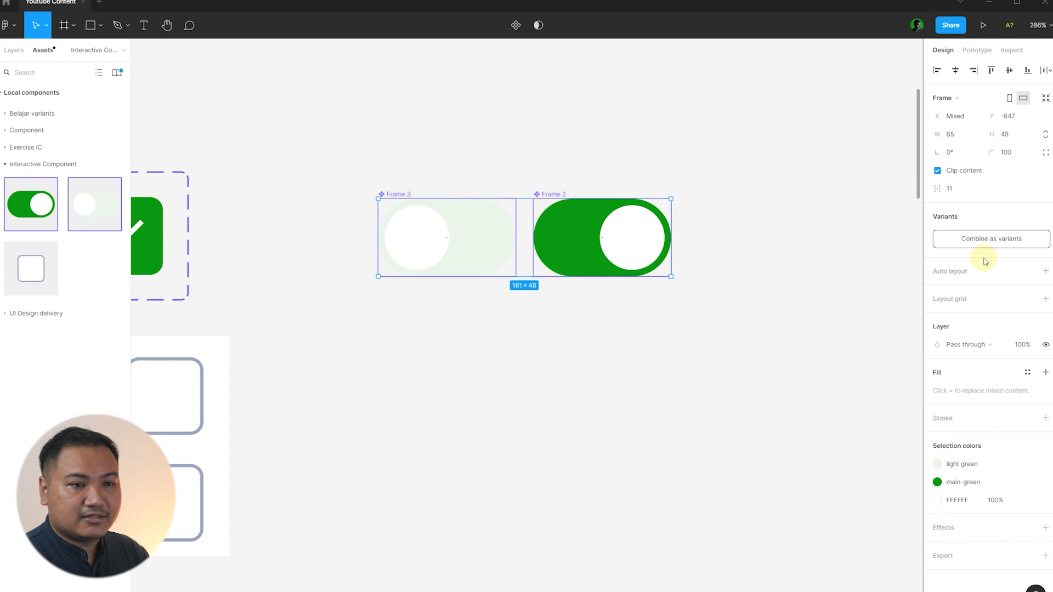
left_click(1007, 242)
left_click(706, 141)
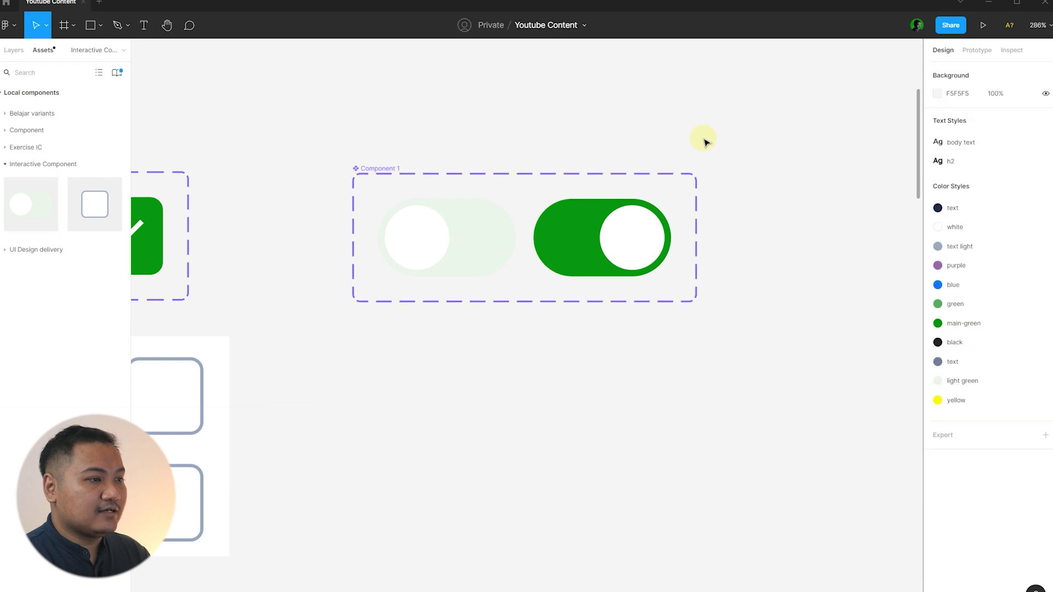
Step: Rename the switch component set to "sample switch"
double_click(387, 170)
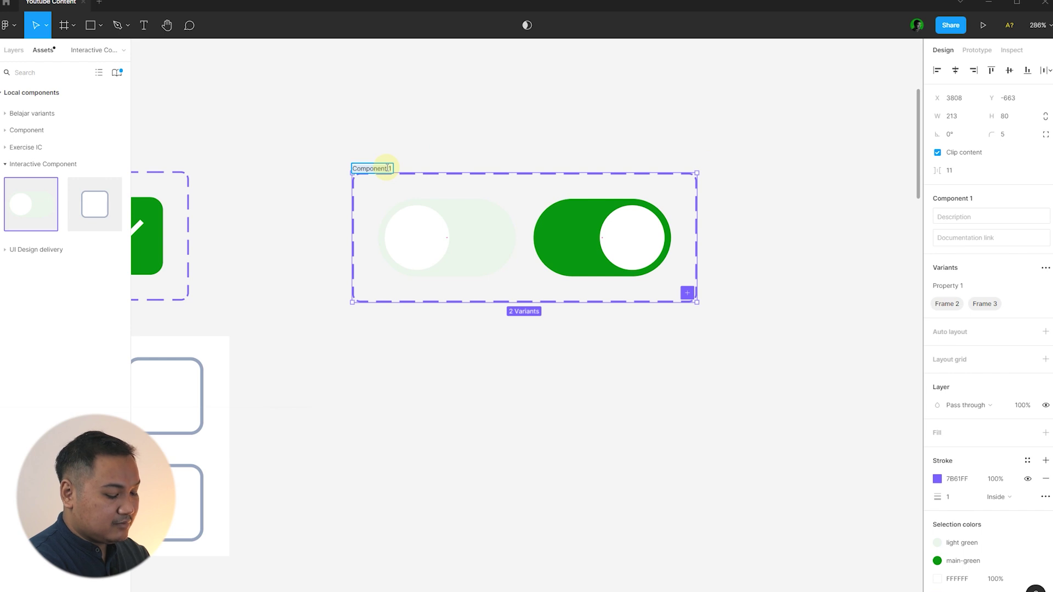
type("samle")
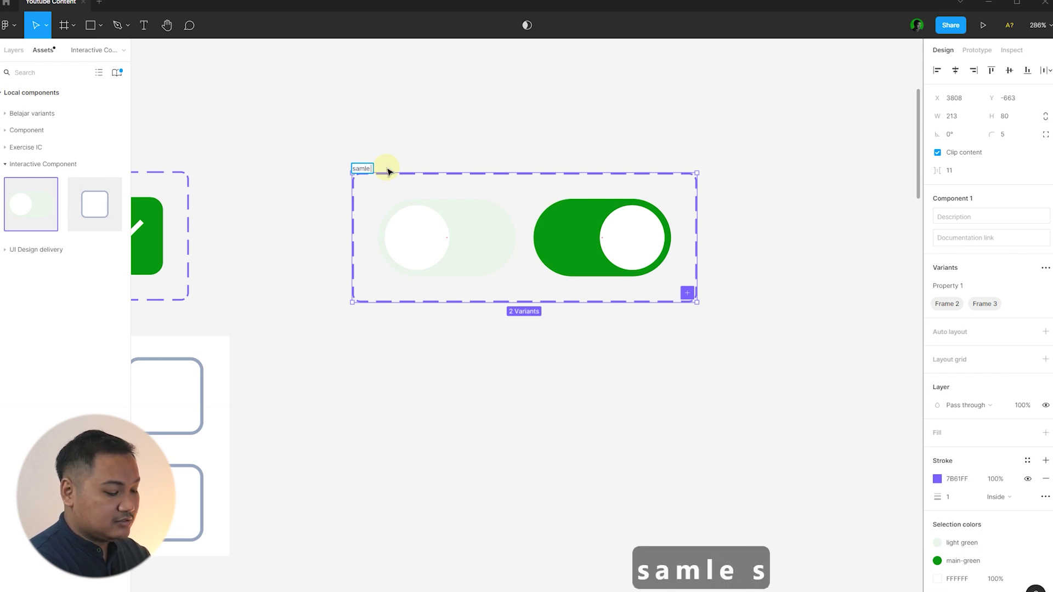
type(" switch")
left_click(464, 144)
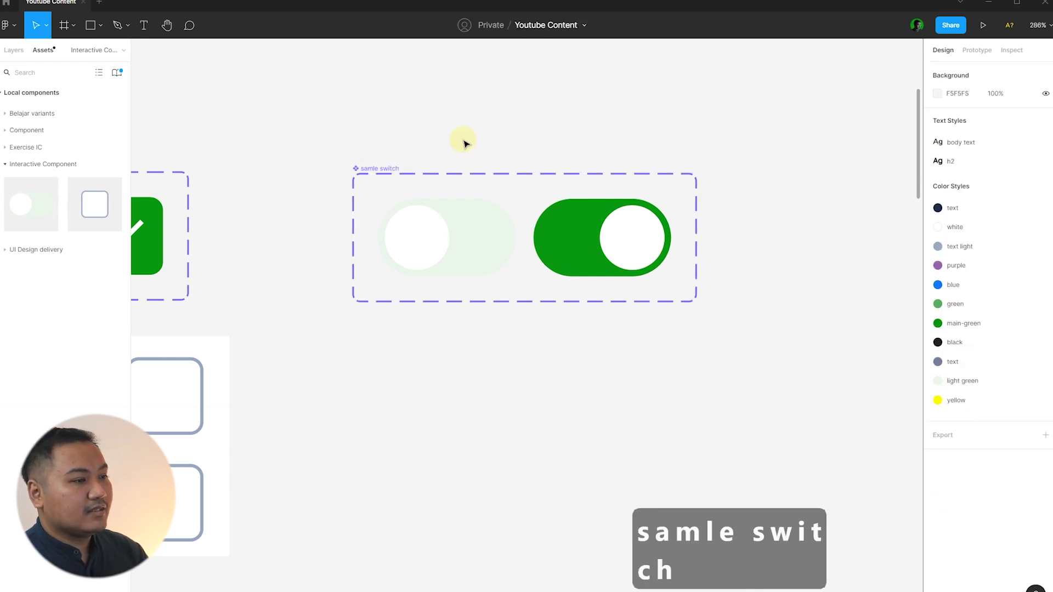
double_click(378, 169)
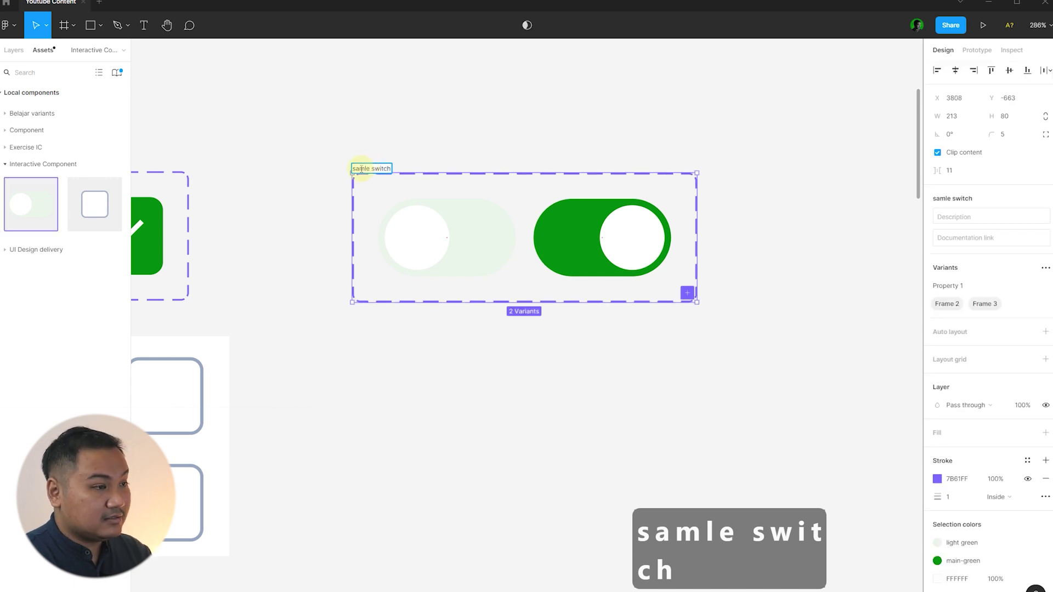
key("Left")
type("p")
left_click(529, 118)
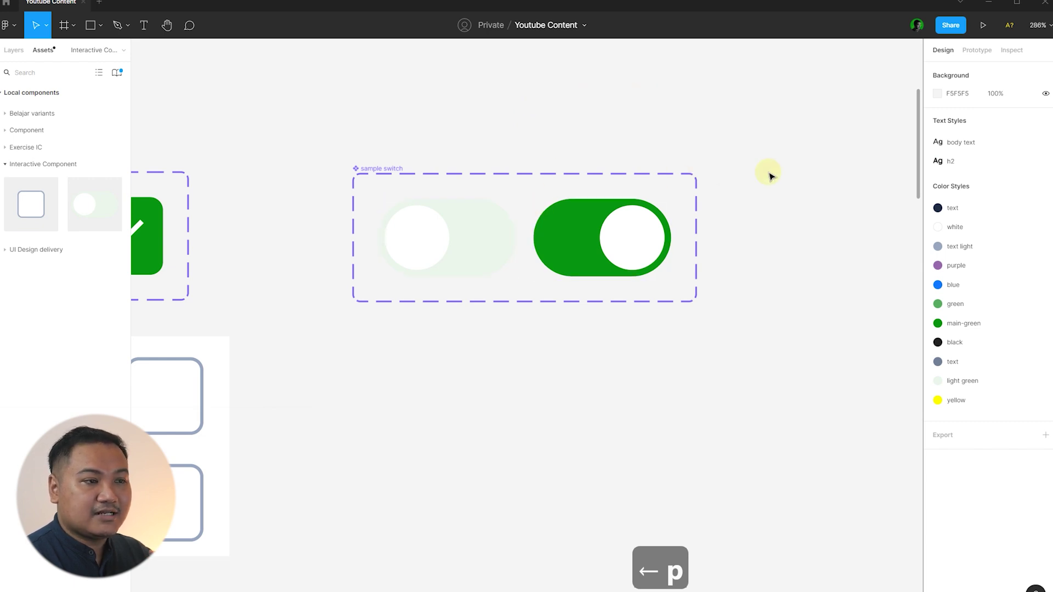
Step: Link the light green switch to the main-green variant with an on-click Change to interaction, Smart animate, Ease out, 300 ms
left_click(977, 51)
left_click(498, 233)
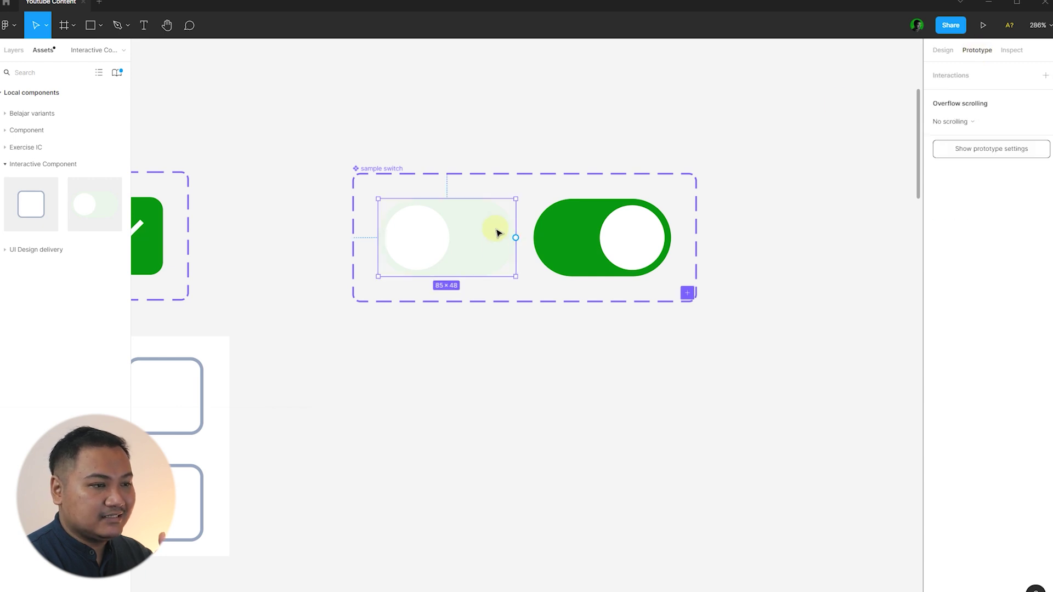
left_click_drag(517, 238, 575, 236)
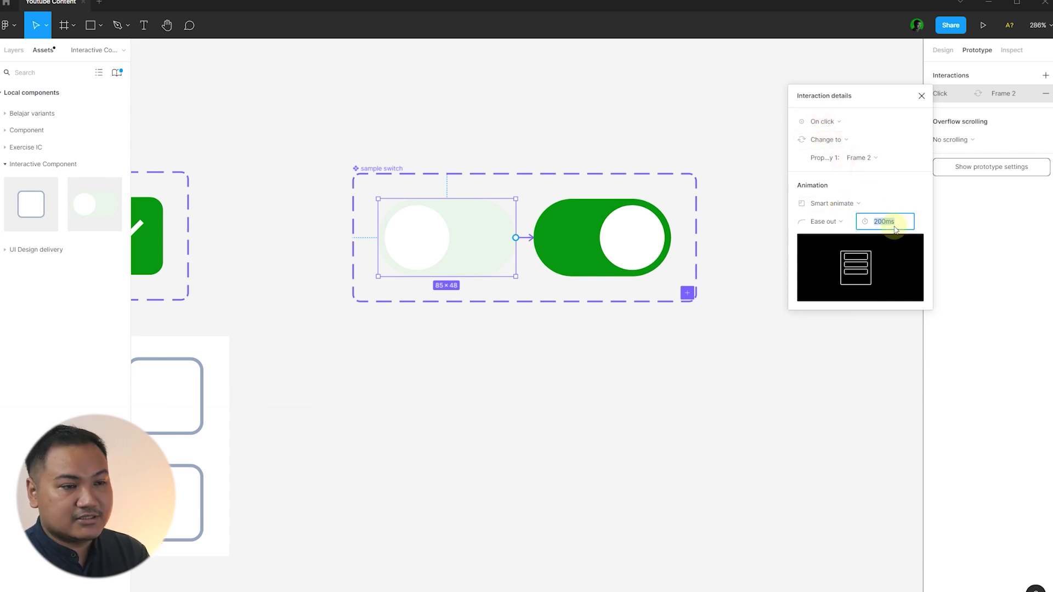
type("300")
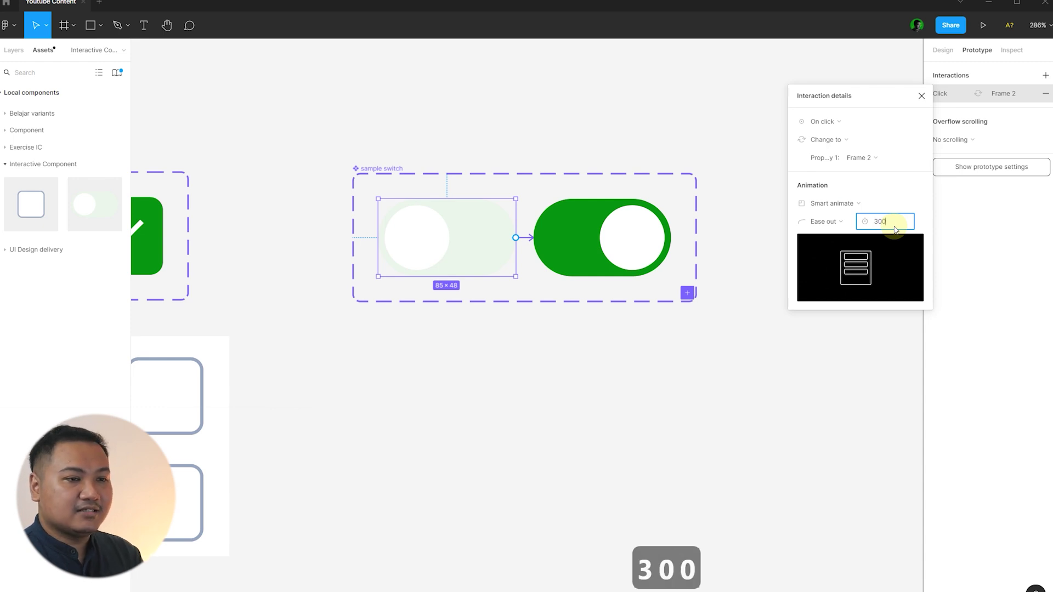
key("Return")
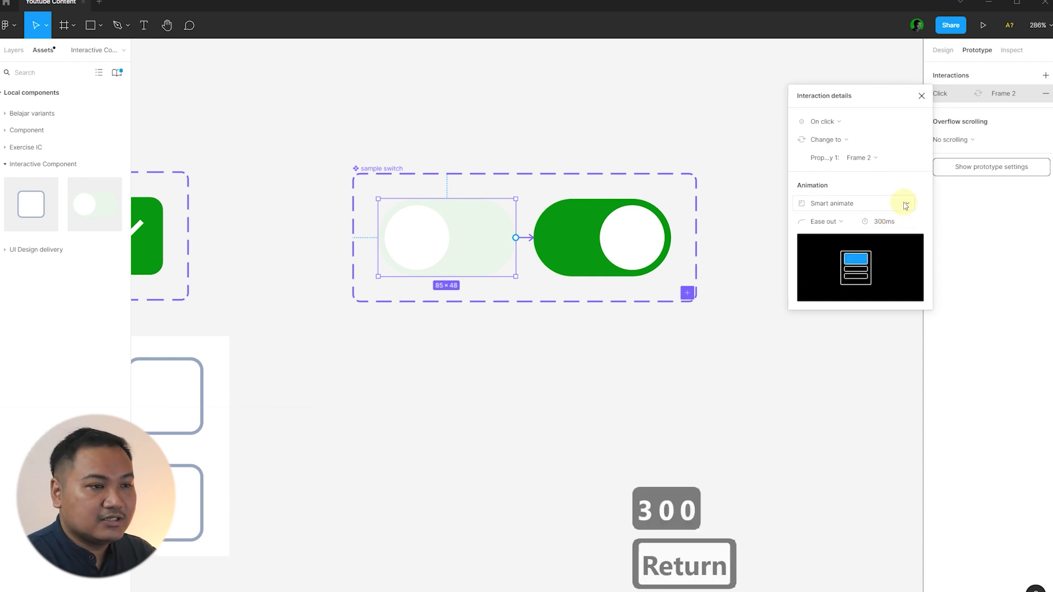
Step: Link the main-green switch back to the light green variant with an on-click Change to interaction using Smart animate
left_click(658, 241)
left_click_drag(671, 237, 490, 261)
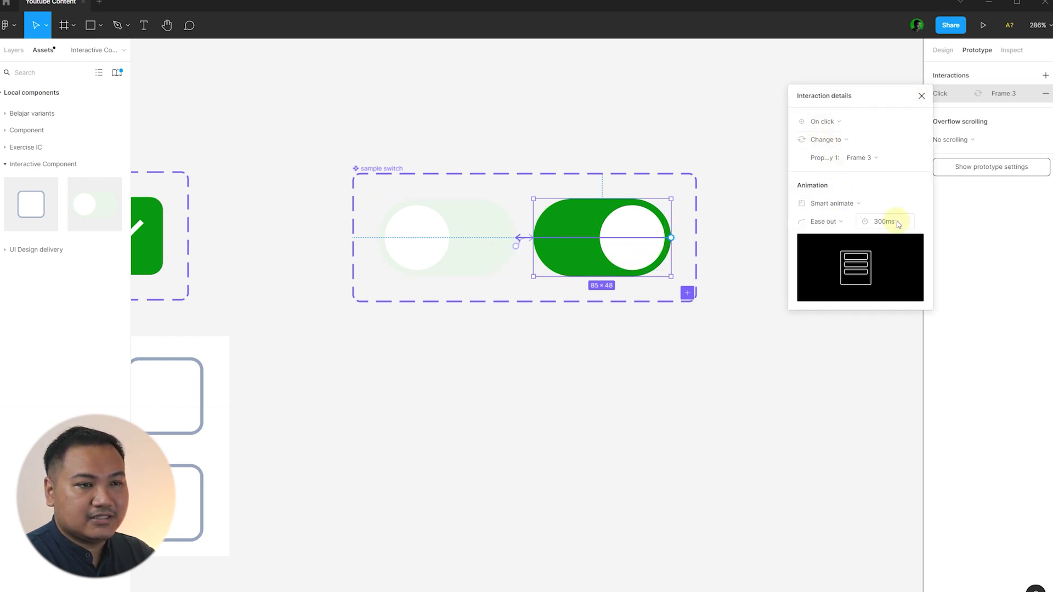
left_click(922, 98)
left_click(708, 147)
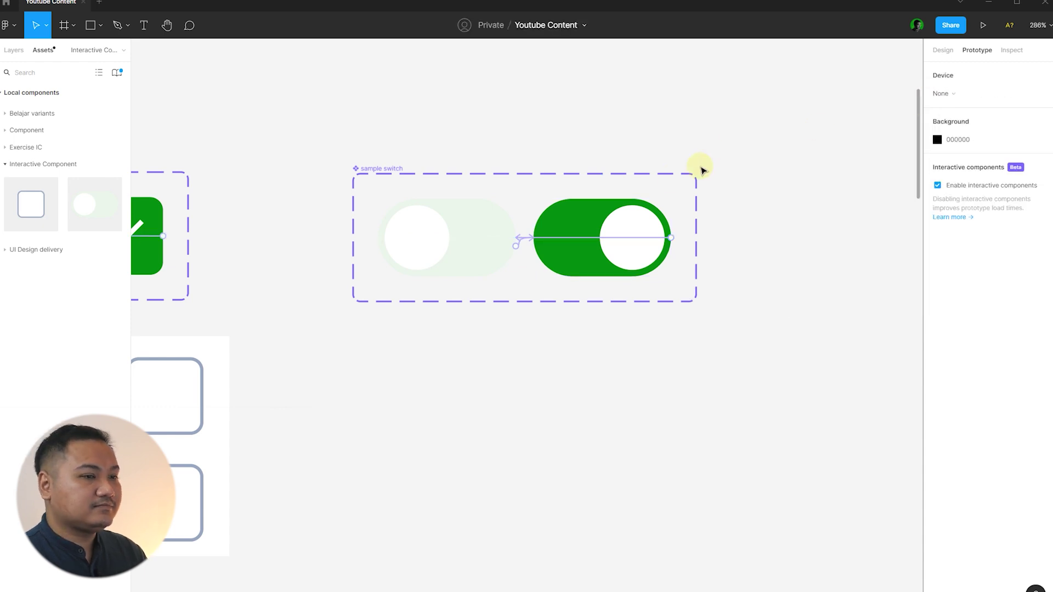
Step: Draw a frame of about 172 × 241 below the switch component set and place three stacked sample switch instances in it
scroll(685, 171, "down", 4, "ctrl")
scroll(666, 170, "down", 2, "ctrl")
scroll(675, 252, "up", 3, "ctrl")
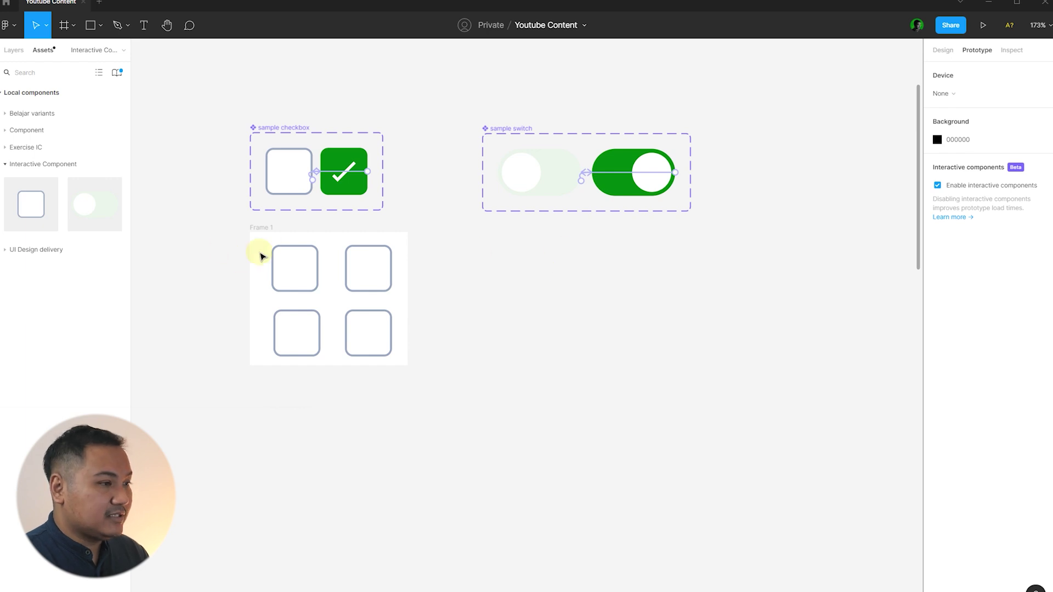
key("f")
left_click_drag(488, 232, 658, 465)
left_click(722, 263)
scroll(722, 263, "up", 2)
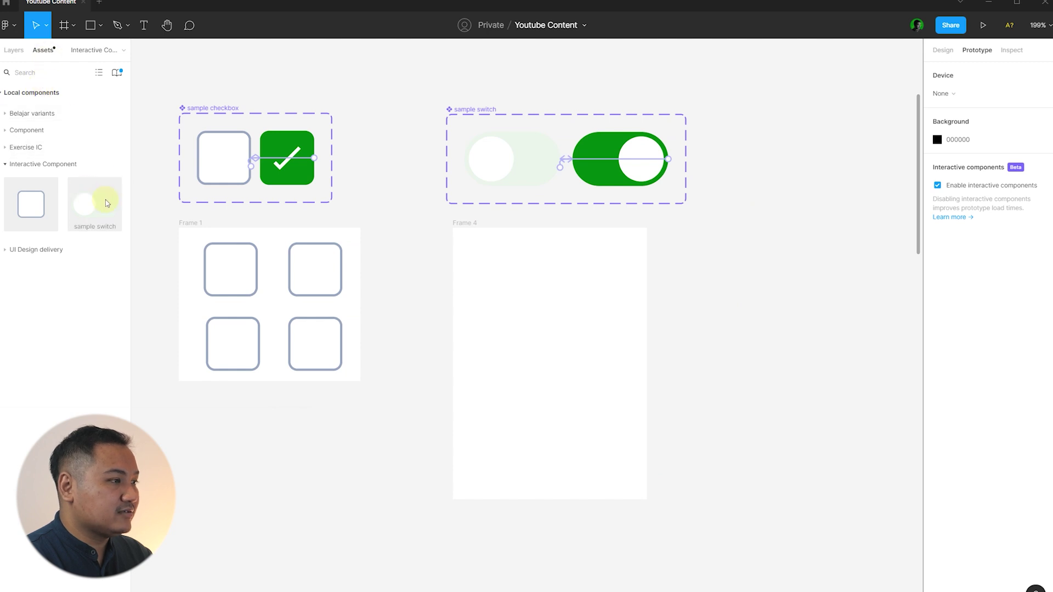
left_click_drag(111, 210, 571, 474)
left_click(739, 277)
Step: Centre the three switch instances horizontally in the frame, shift them slightly up and distribute them with equal vertical spacing
left_click_drag(688, 446, 514, 279)
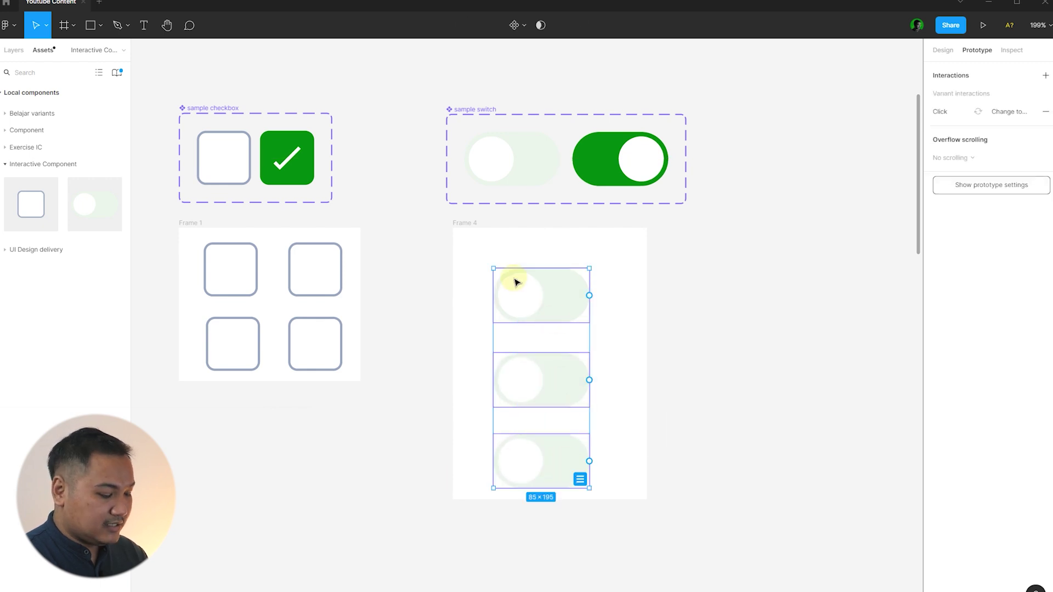
key("alt+h")
left_click_drag(548, 313, 560, 301)
left_click(942, 50)
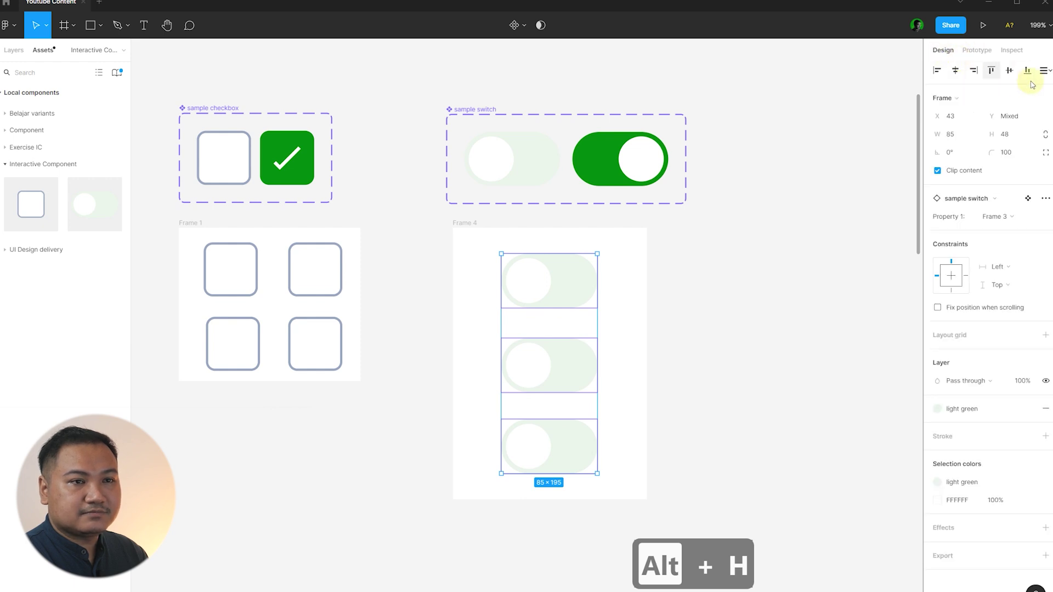
left_click(1044, 70)
left_click(935, 107)
left_click(794, 230)
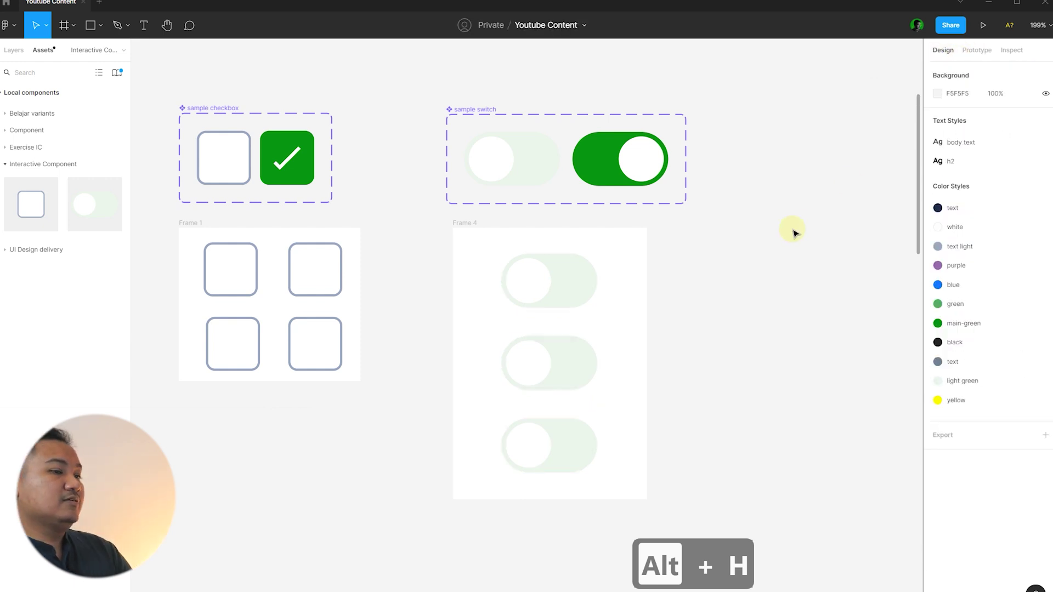
Step: Present the frame with the three switches, test toggling each one on and off, and return to the design file
left_click(464, 224)
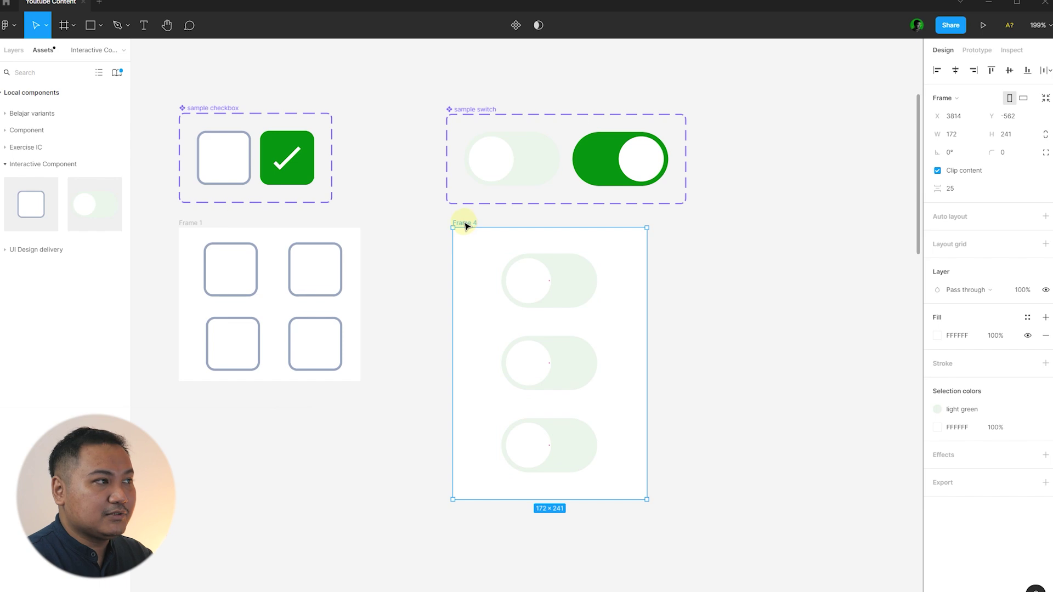
left_click(470, 218)
left_click(475, 222)
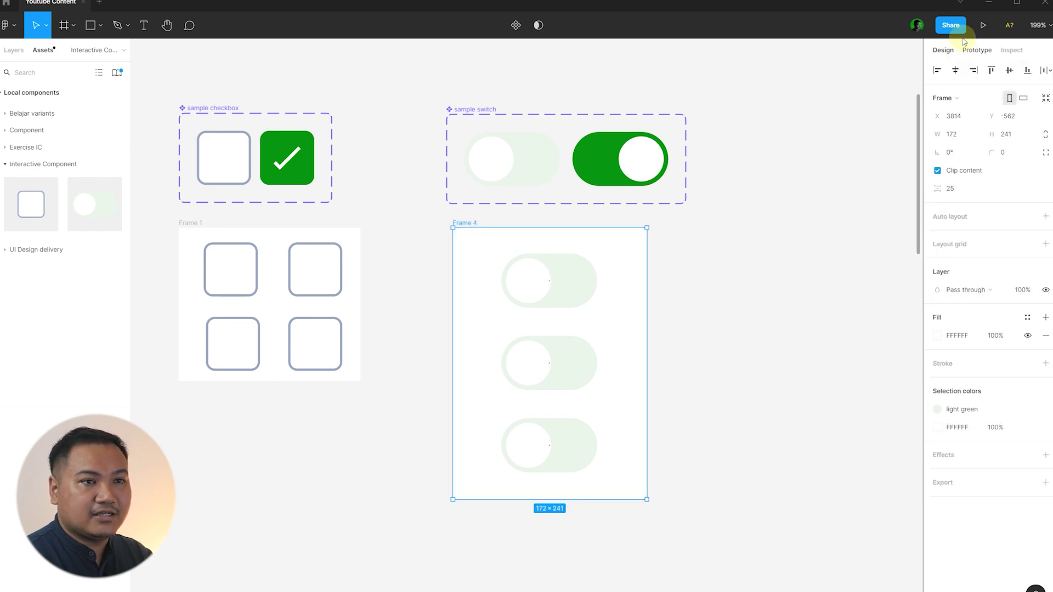
left_click(982, 25)
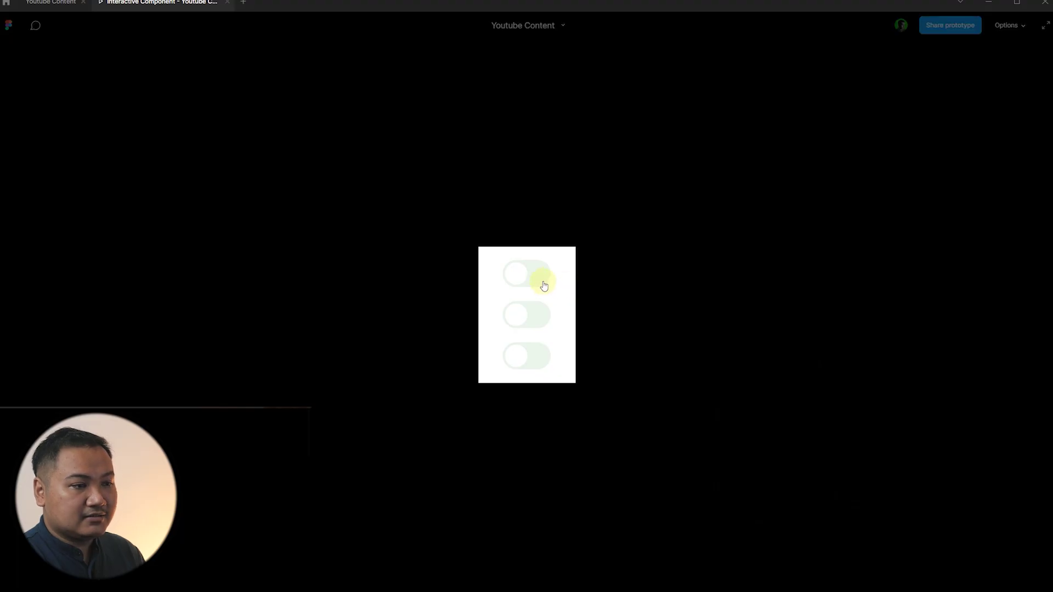
left_click(540, 278)
left_click(533, 314)
left_click(521, 366)
left_click(522, 359)
left_click(524, 316)
left_click(528, 281)
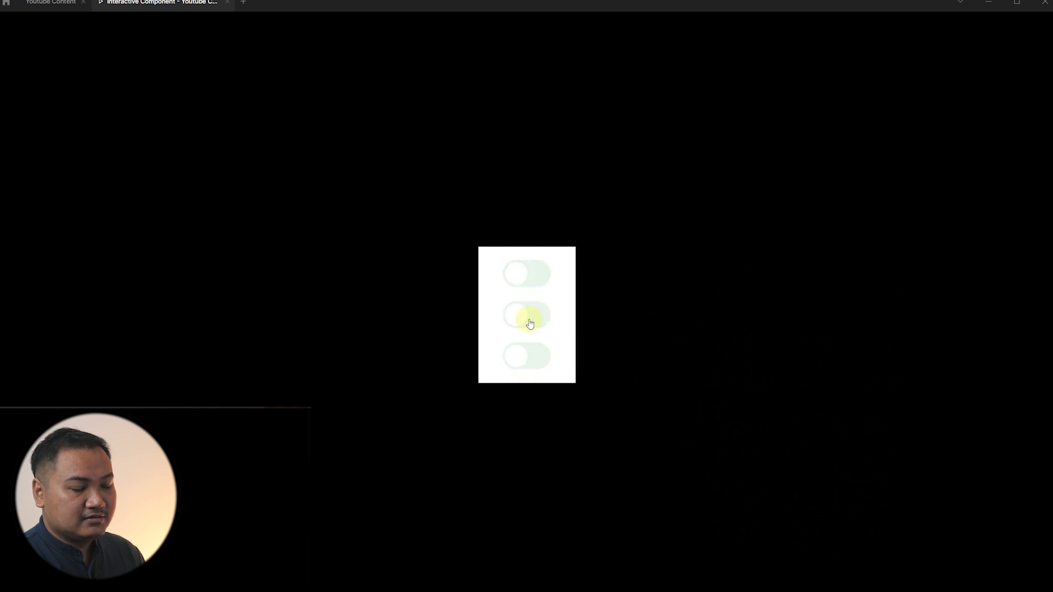
left_click(528, 317)
left_click(521, 272)
left_click(74, 5)
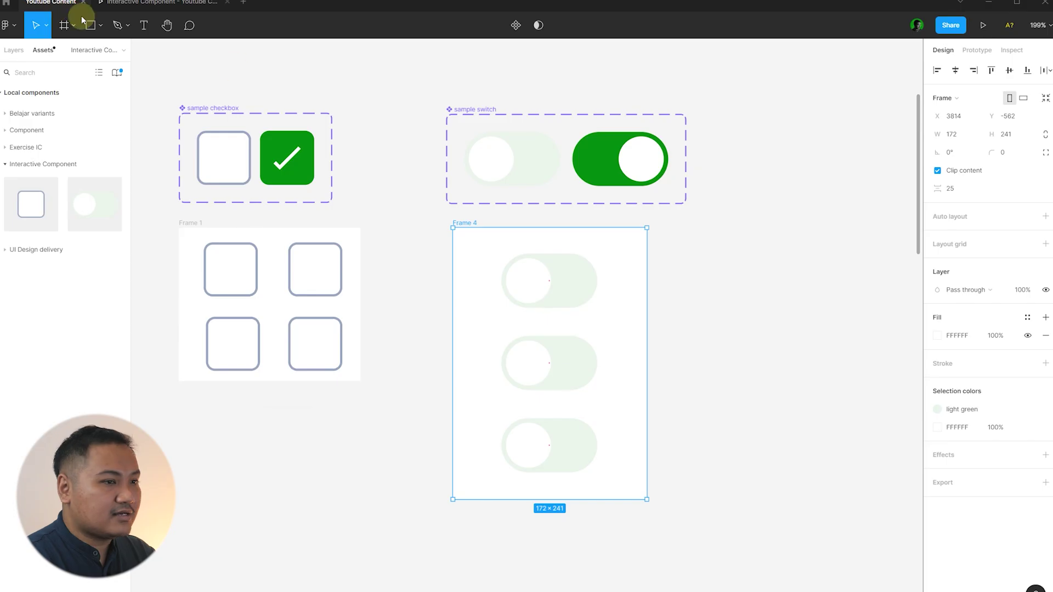
Step: Set the animation duration of the light green switch's click interaction to 200 ms
left_click(729, 219)
left_click(496, 164)
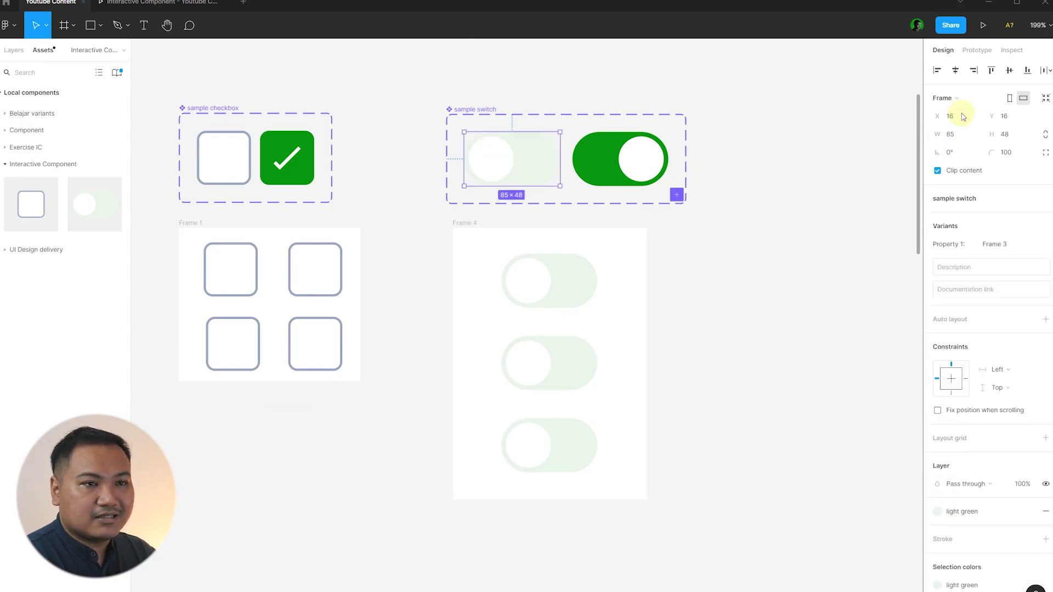
left_click(976, 50)
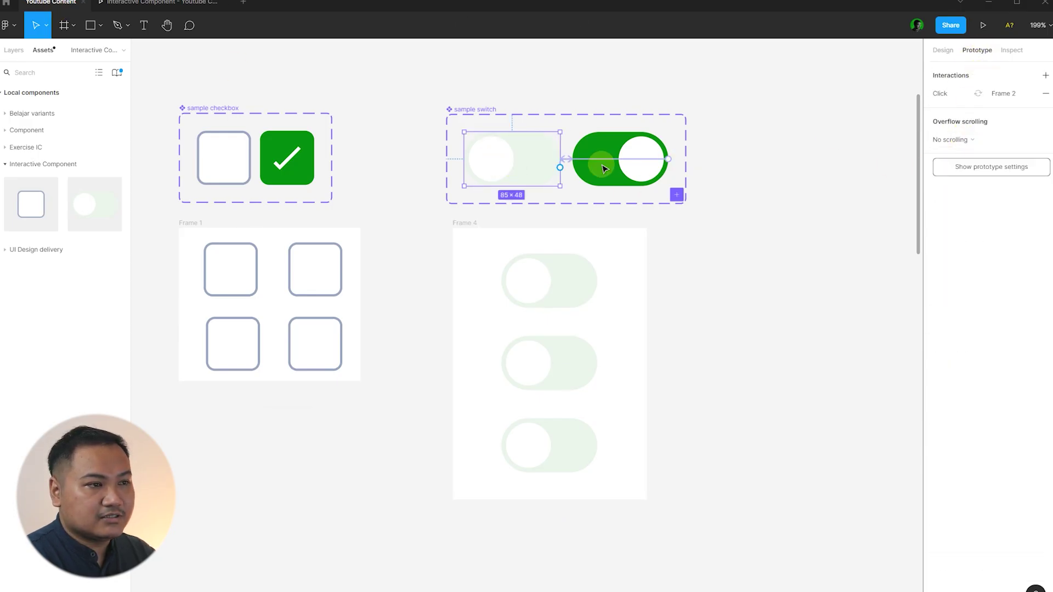
left_click(1003, 94)
left_click(890, 222)
type("200")
key("Return")
Step: Set the animation duration of the main-green switch's click interaction to 200 ms
left_click(623, 157)
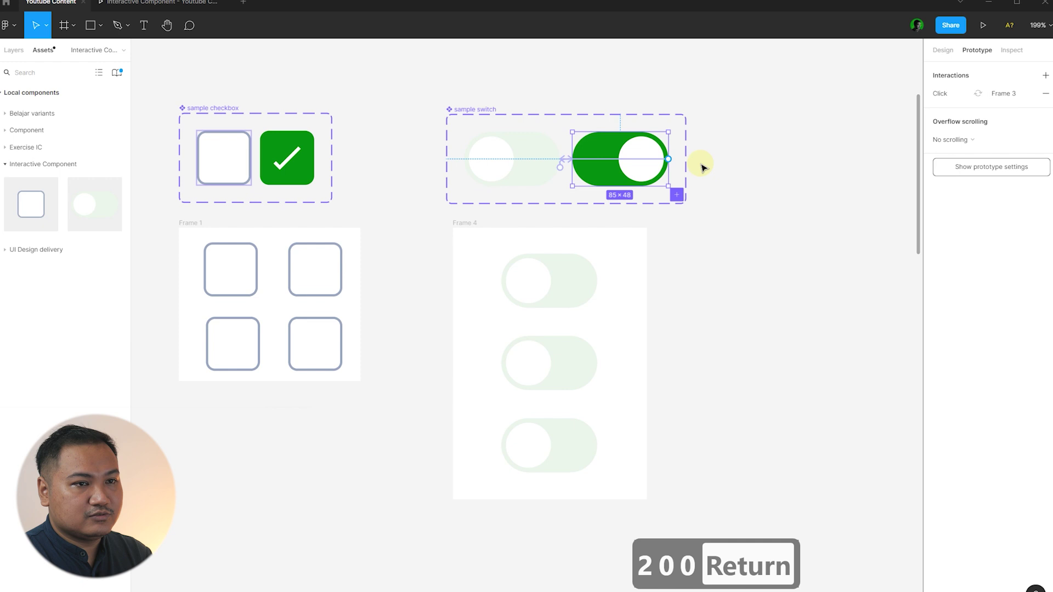
left_click(1007, 98)
left_click(883, 221)
type("200")
key("Return")
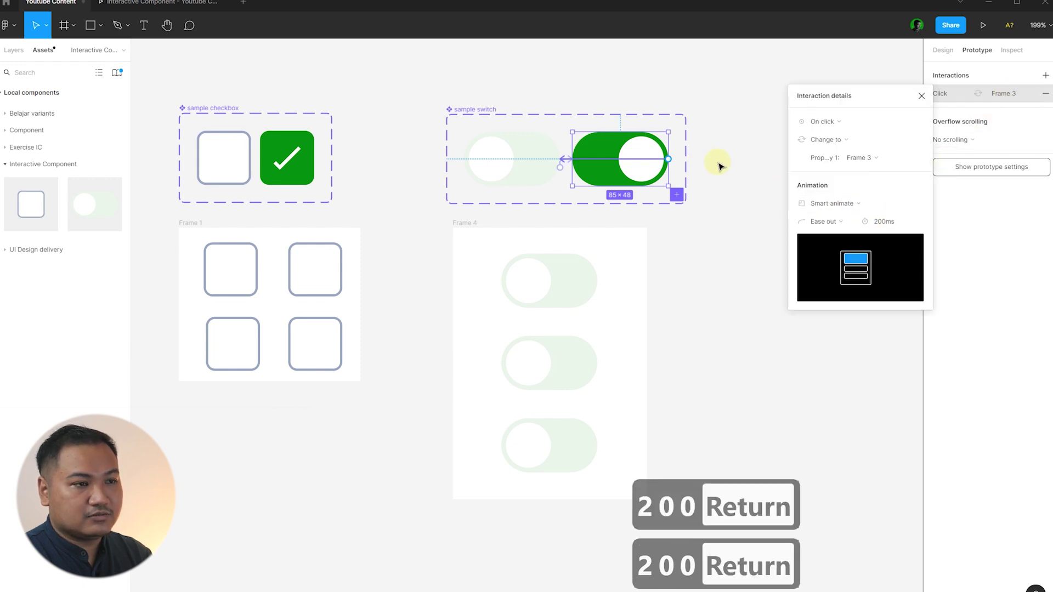
left_click(729, 172)
Step: Retest the three switches by toggling them repeatedly in the prototype preview, and close the preview
left_click(159, 3)
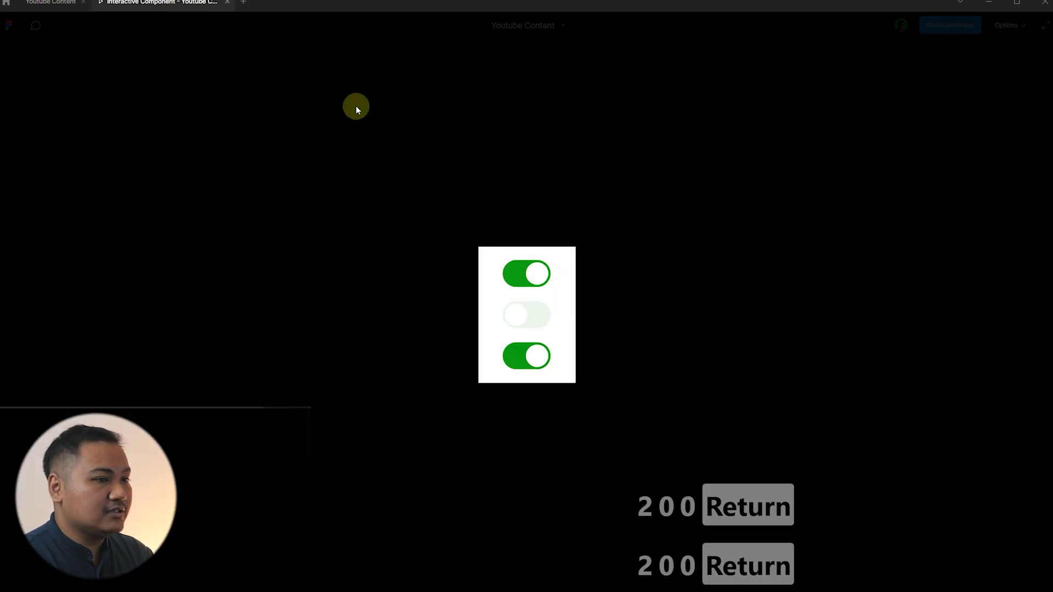
left_click(531, 274)
left_click(526, 313)
left_click(533, 355)
left_click(529, 313)
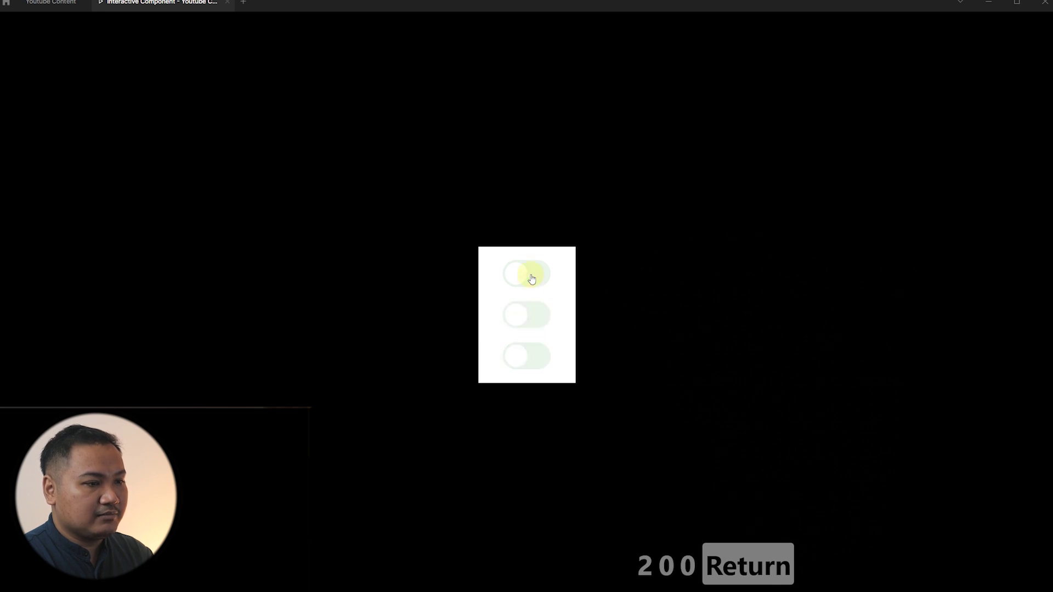
left_click(531, 274)
left_click(535, 317)
left_click(531, 354)
left_click(535, 313)
left_click(535, 273)
left_click(528, 320)
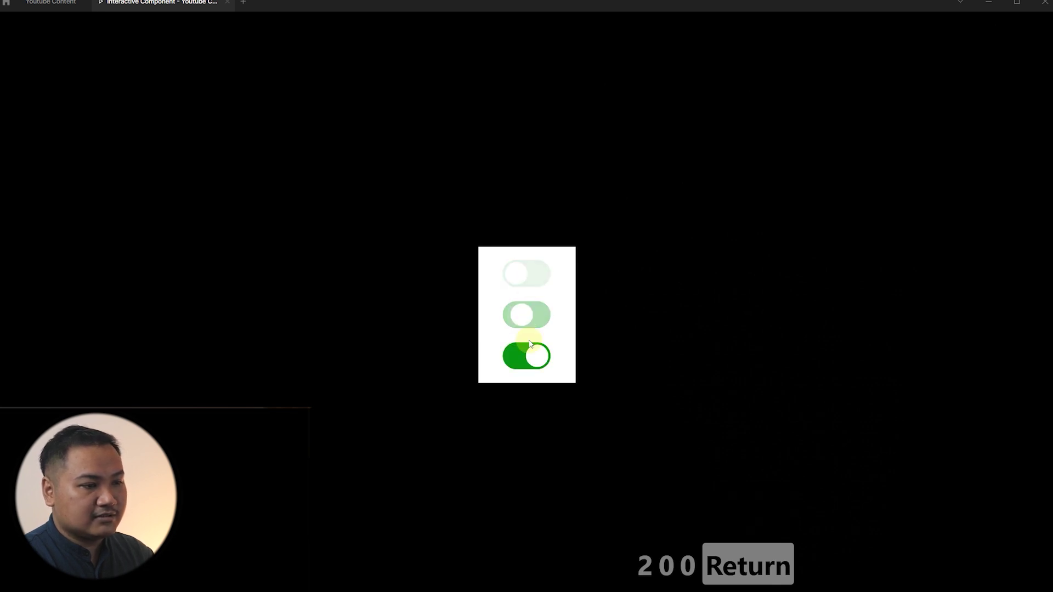
left_click(526, 274)
left_click(527, 320)
left_click(530, 320)
left_click(523, 280)
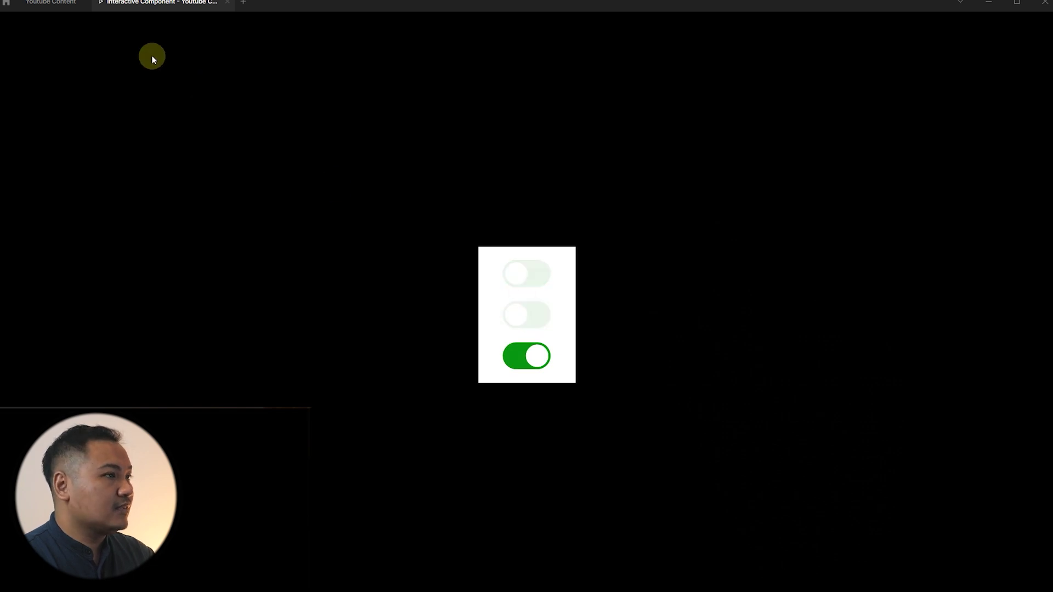
left_click(226, 2)
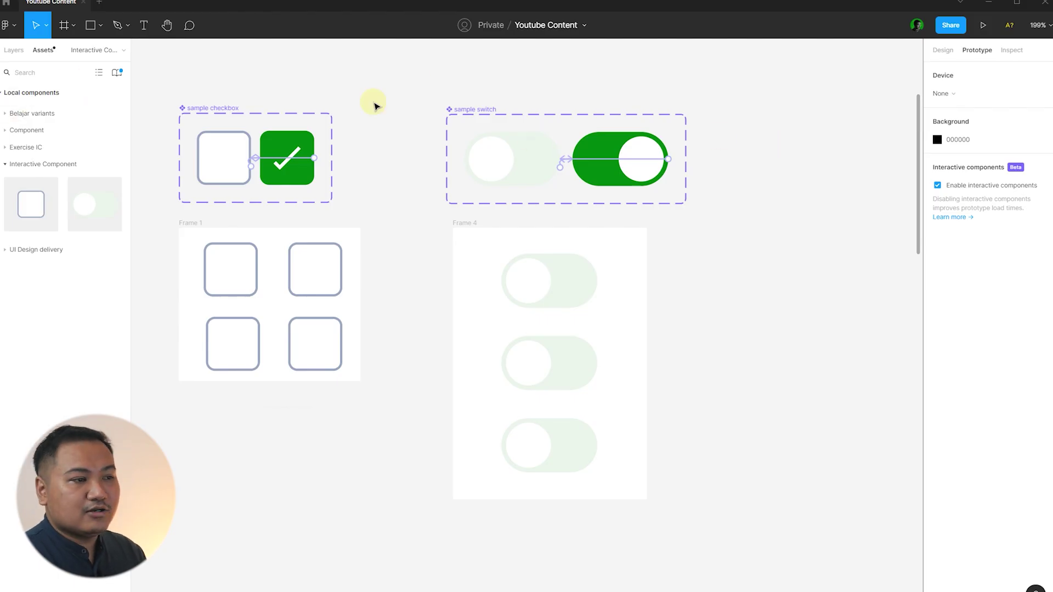
Step: Go to the "Buat Setting Screen" section and examine the status bar and the notification settings reference image
left_click(942, 50)
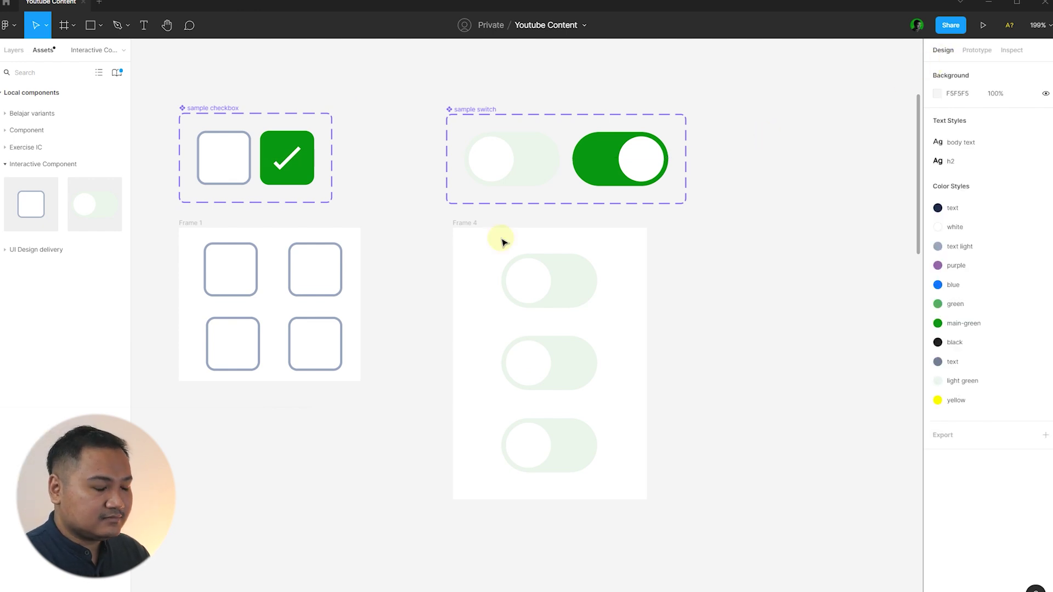
scroll(345, 305, "down", 5)
scroll(282, 208, "down", 5)
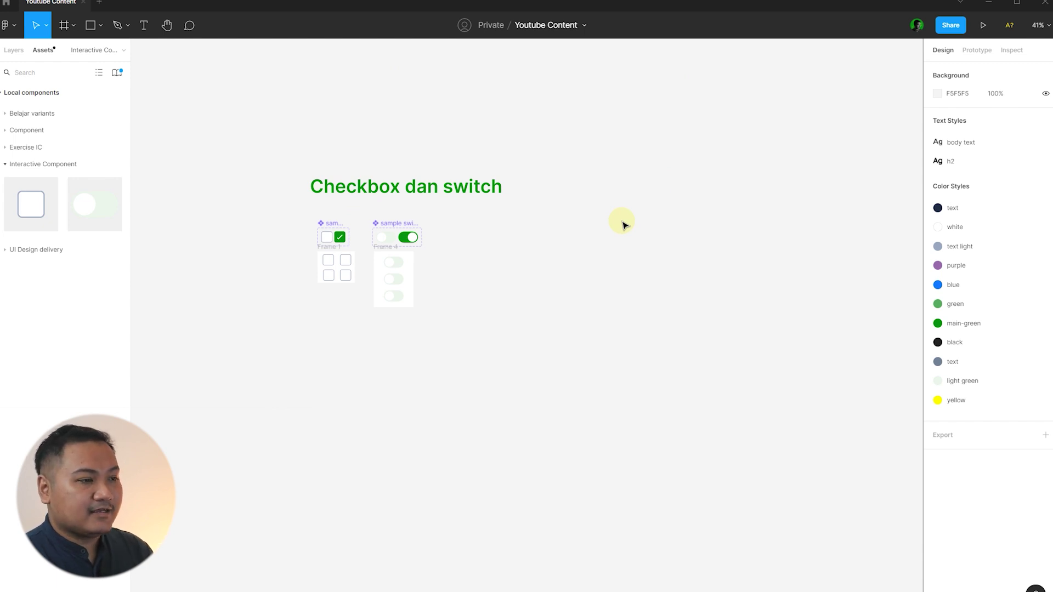
scroll(646, 236, "right", 8)
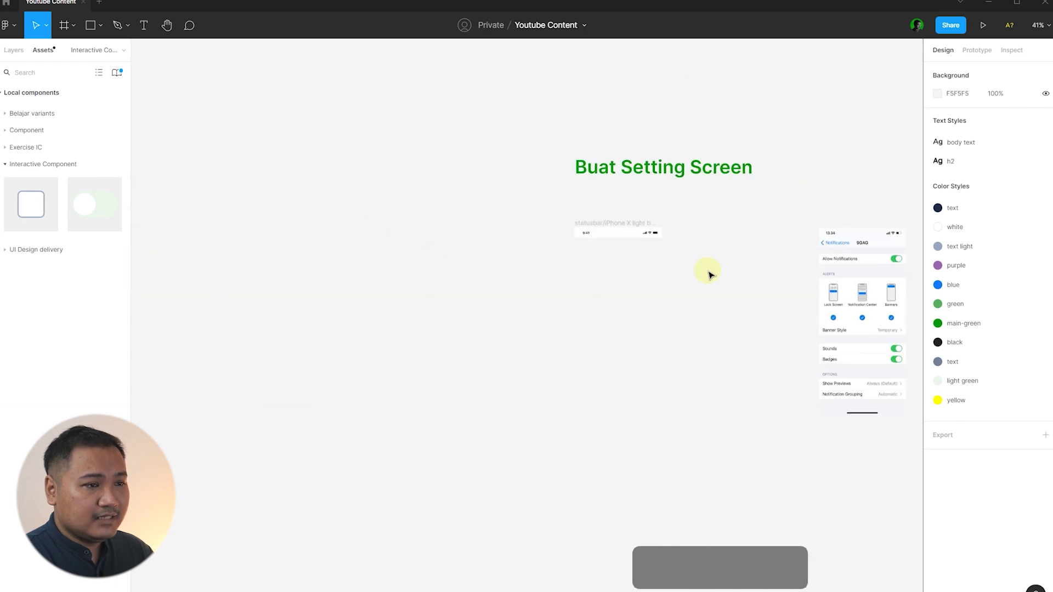
scroll(709, 274, "right", 4)
scroll(505, 282, "up", 5)
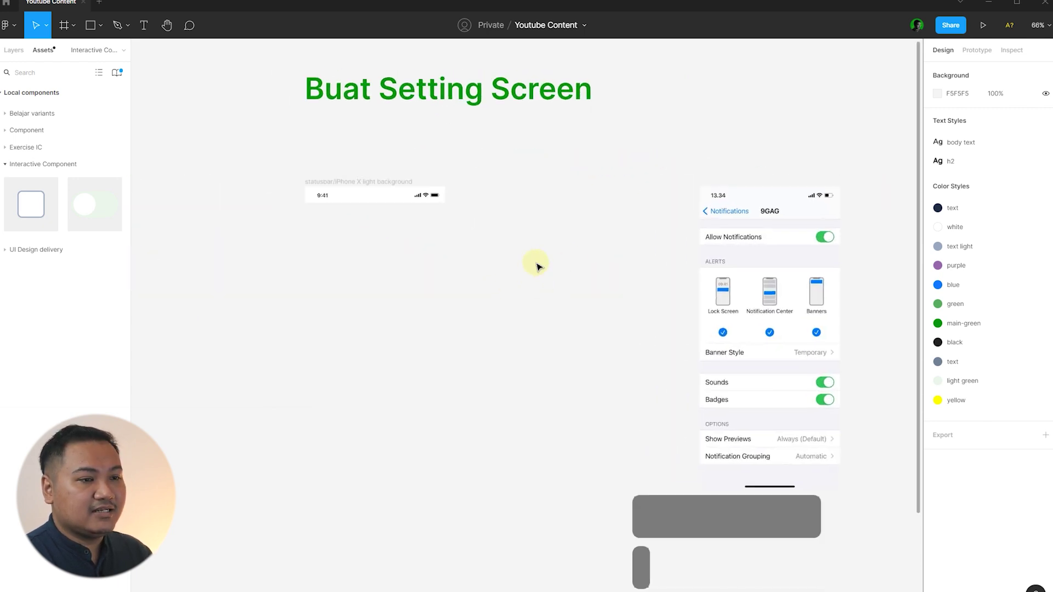
left_click(773, 238)
left_click(716, 147)
left_click(750, 217)
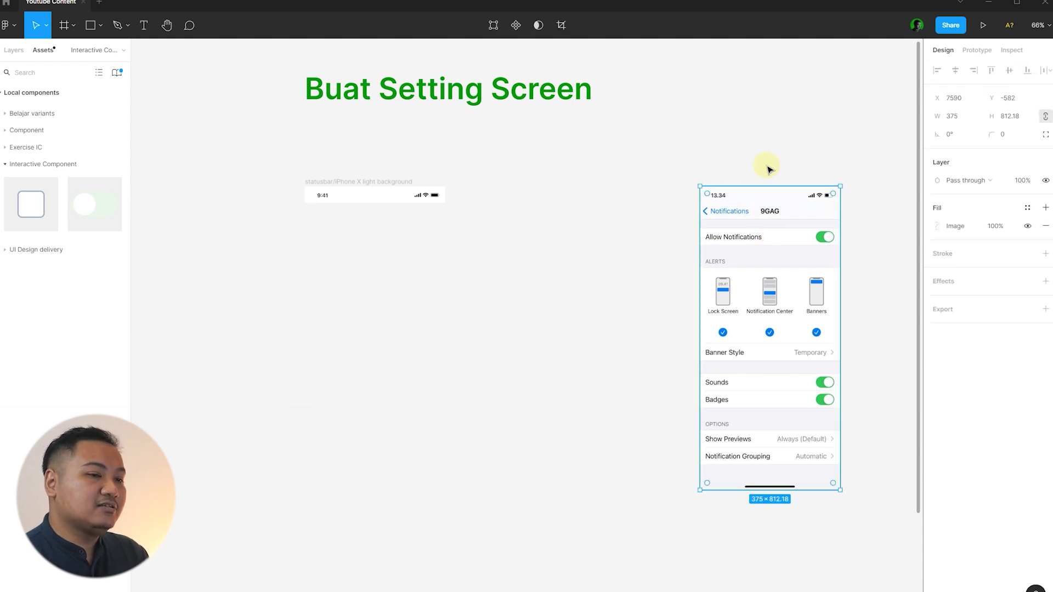
left_click(768, 168)
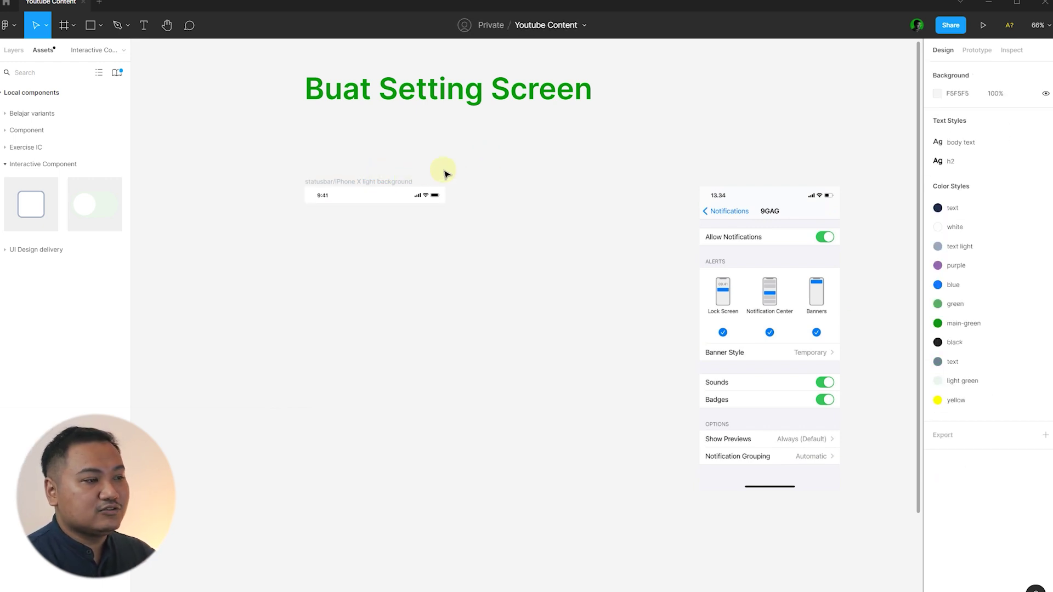
Step: Search the Figma Community for "ios ui kit", look over the files, and return to the Youtube Content file
left_click(8, 6)
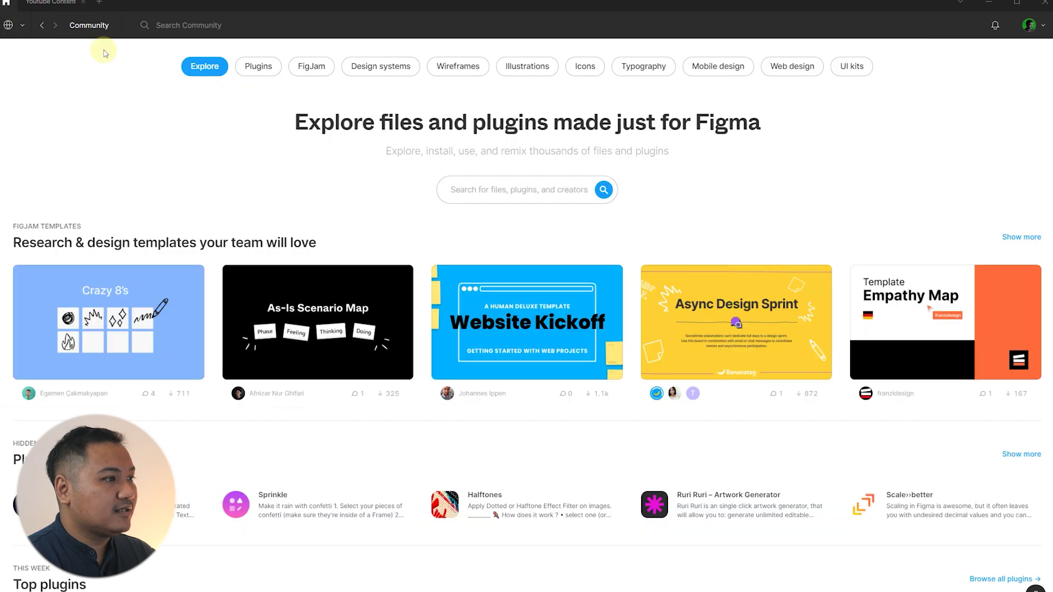
left_click(480, 186)
type("io")
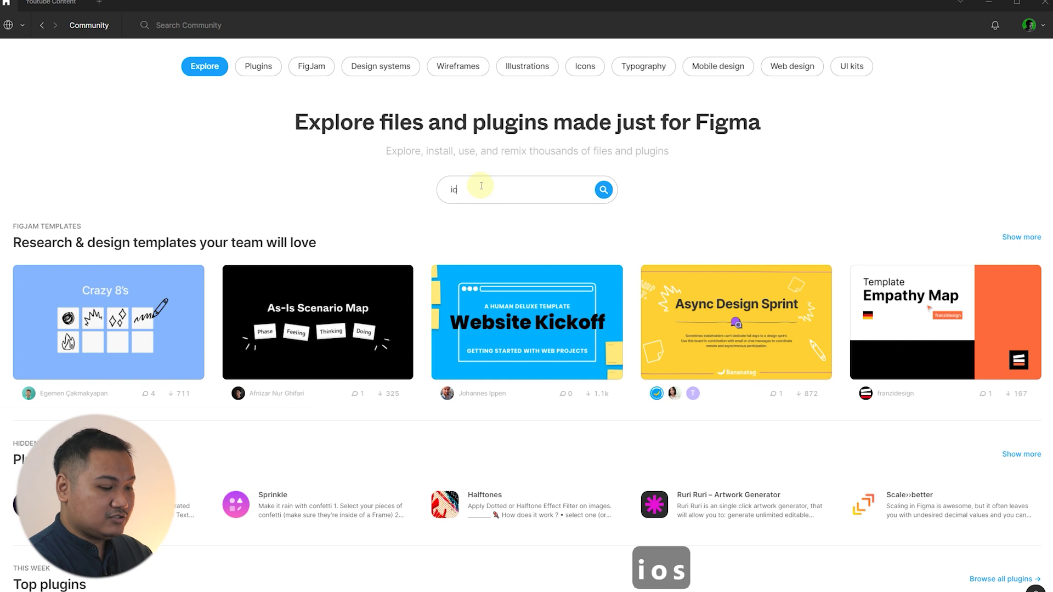
type("s ui kit")
key("Return")
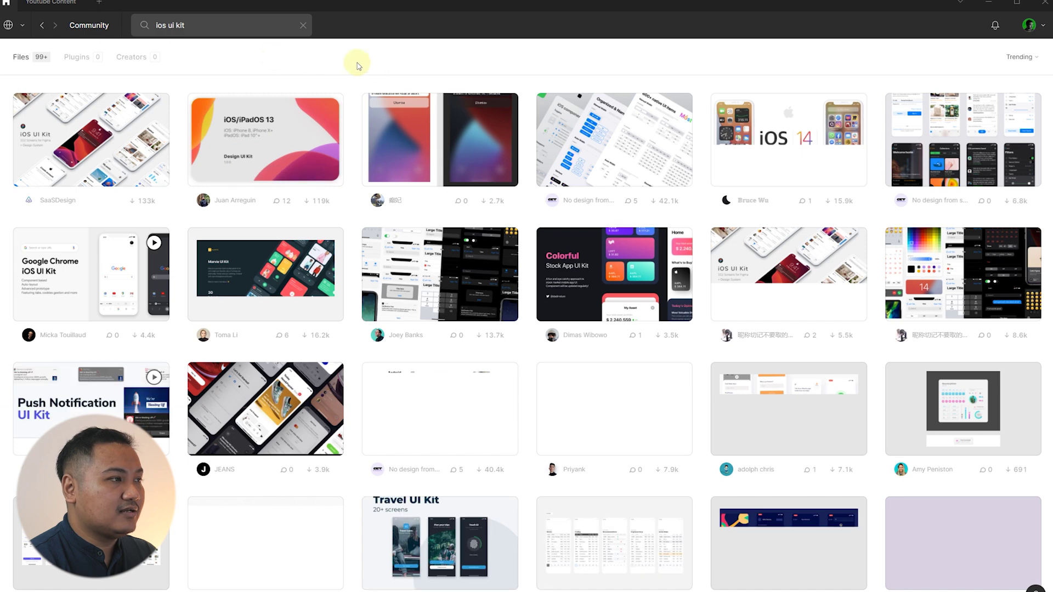
left_click(62, 5)
left_click(336, 180)
left_click(528, 166)
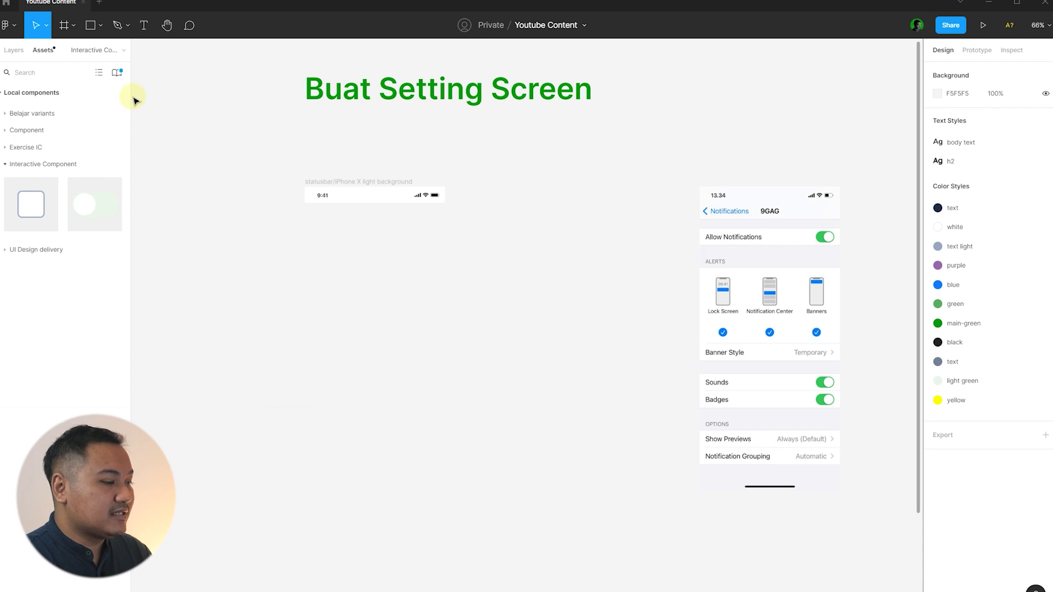
Step: Create an iPhone 11 Pro / X frame and place the status bar inside it, aligned to the top-left corner
key("f")
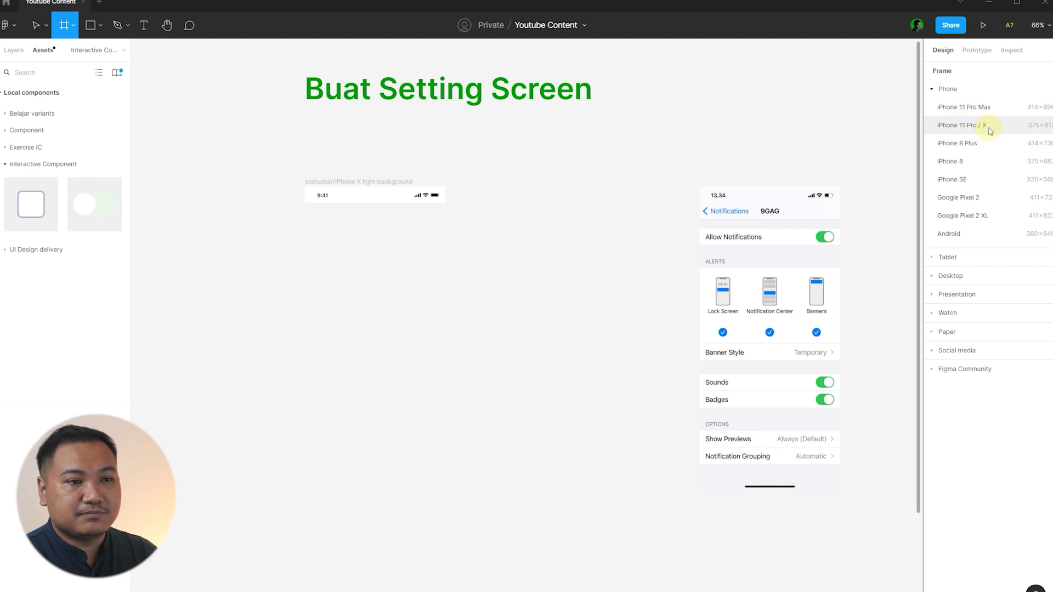
left_click(982, 126)
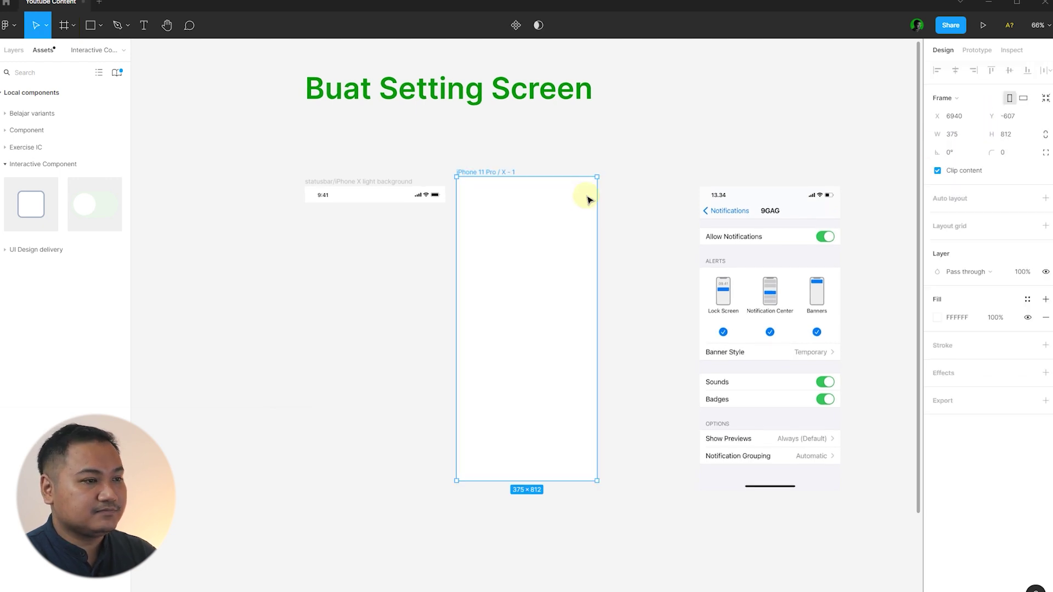
left_click(666, 164)
left_click_drag(325, 185, 502, 216)
key("alt+a")
key("alt+w")
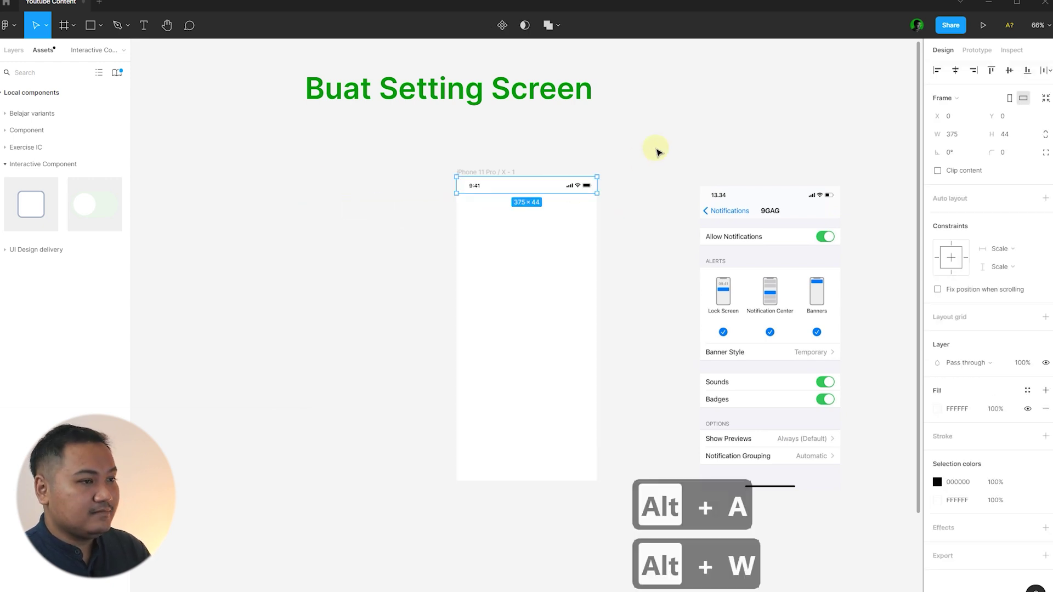
left_click(658, 152)
Step: Move the phone frame and the notification settings reference image so they sit close together, side by side
left_click_drag(488, 172, 344, 181)
left_click(603, 181)
left_click_drag(742, 199, 535, 200)
left_click(664, 153)
scroll(592, 198, "left", 2)
scroll(543, 252, "up", 5)
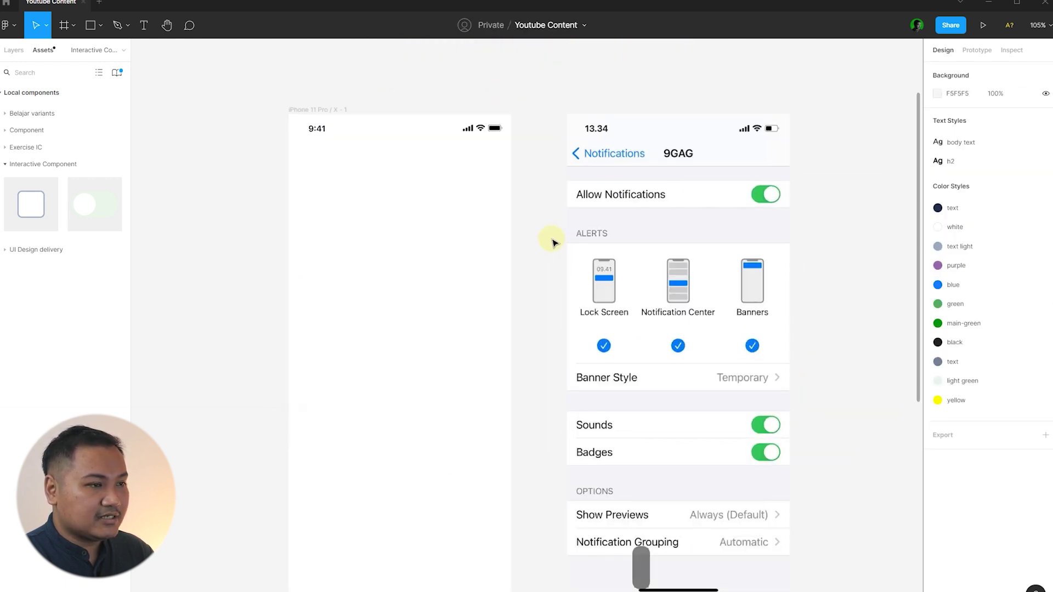
scroll(551, 241, "down", 1)
Step: Add a layout grid to the phone frame, set it to Columns, and give it a count of 4
left_click(344, 92)
left_click(340, 82)
left_click(353, 89)
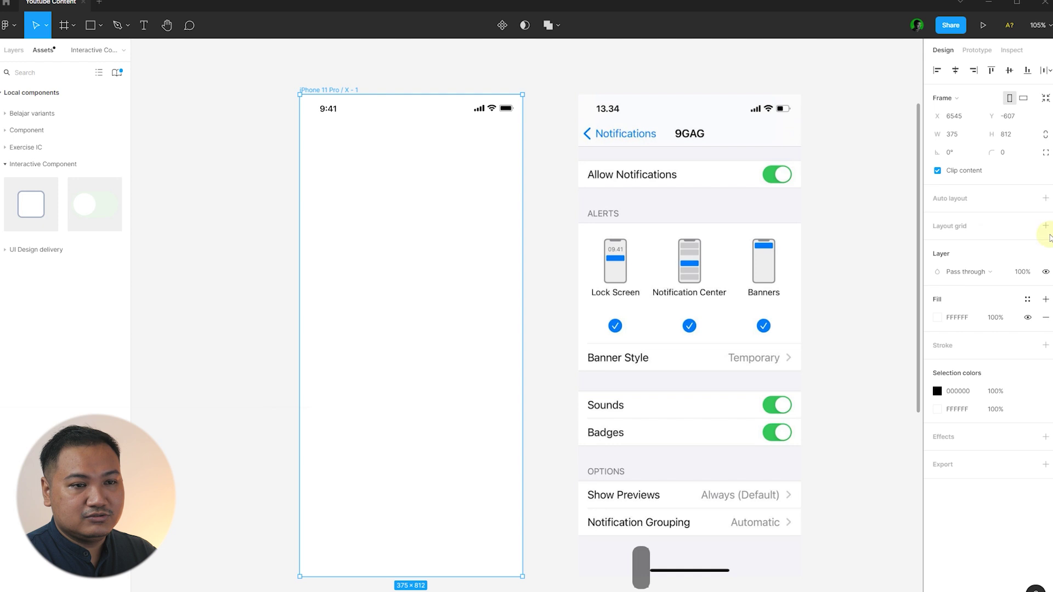
left_click(1046, 225)
left_click(936, 244)
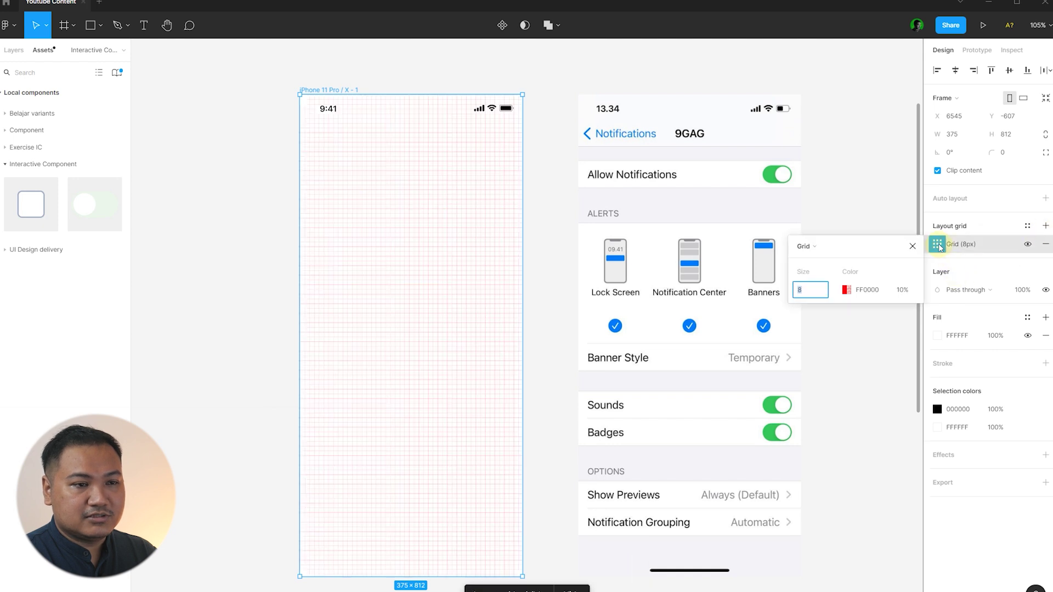
left_click(814, 247)
left_click(820, 261)
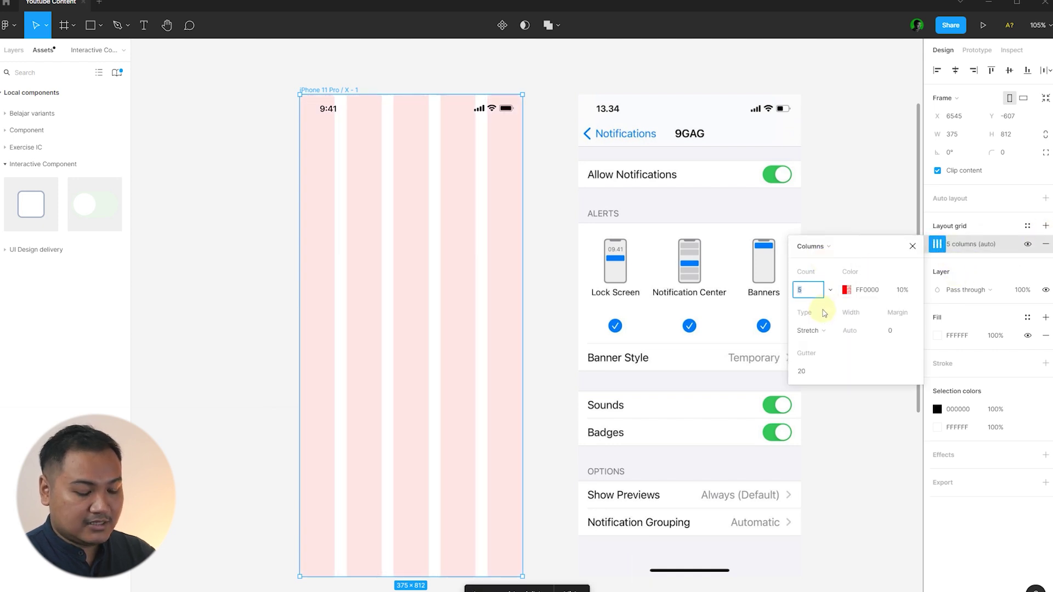
type("4")
key("Return")
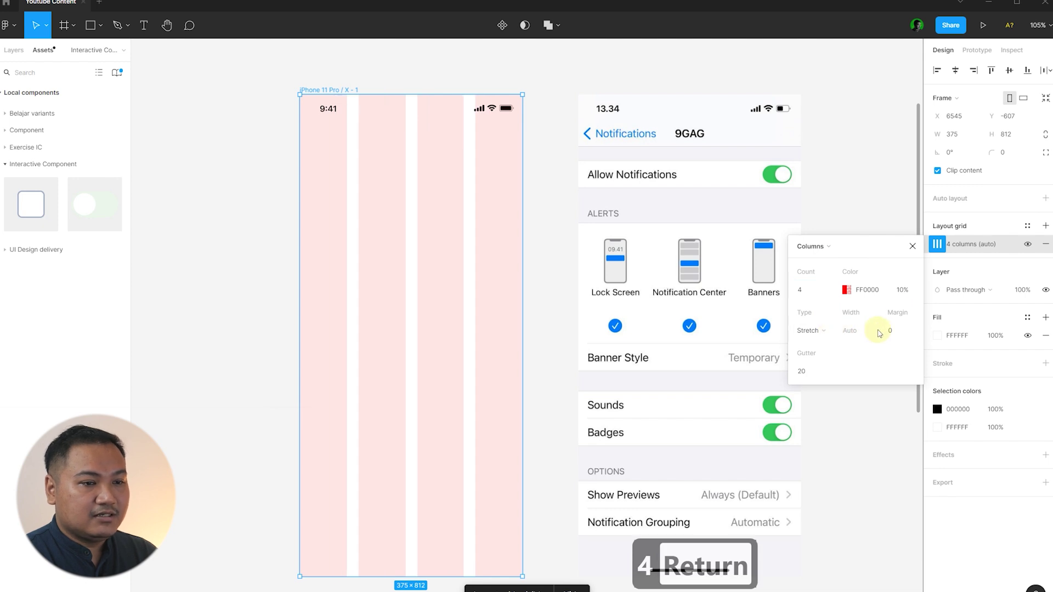
Step: Set the column grid's margin to 20 and its gutter to 16
left_click(894, 331)
type("20")
key("Return")
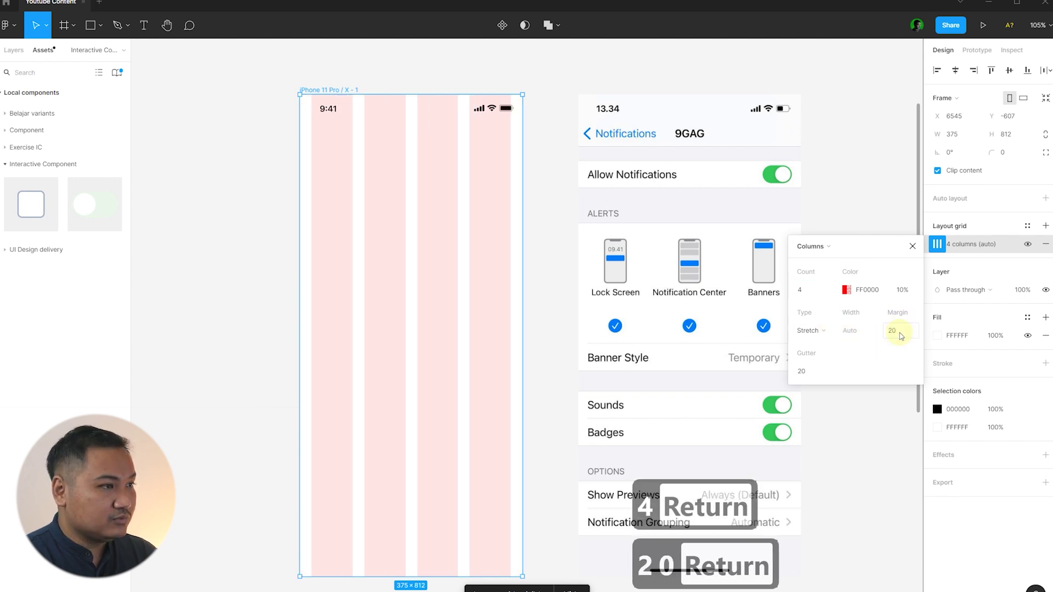
left_click(817, 378)
type("16")
key("Return")
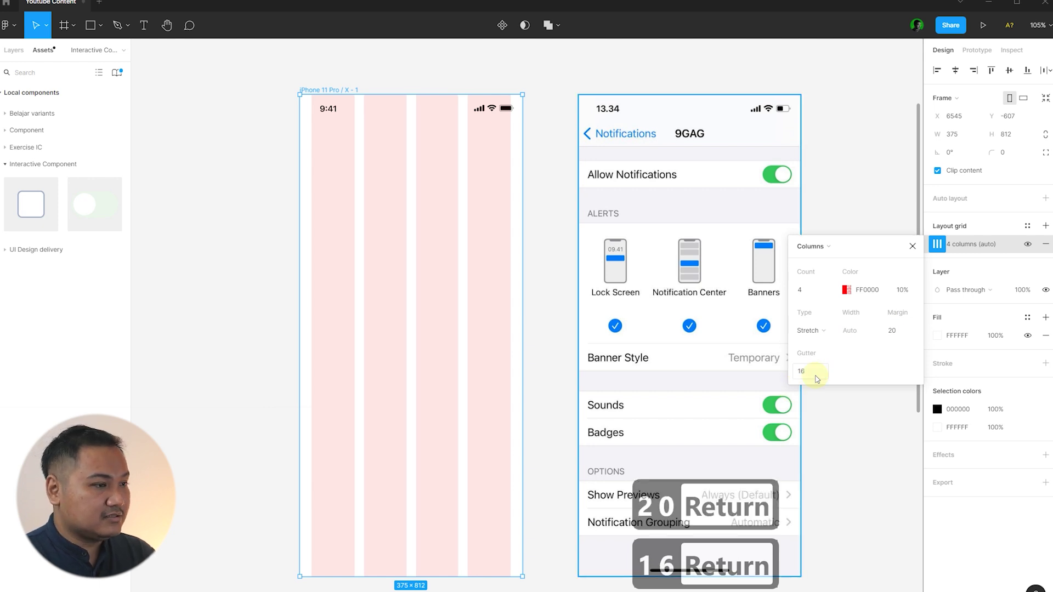
left_click(837, 229)
scroll(837, 229, "down", 1)
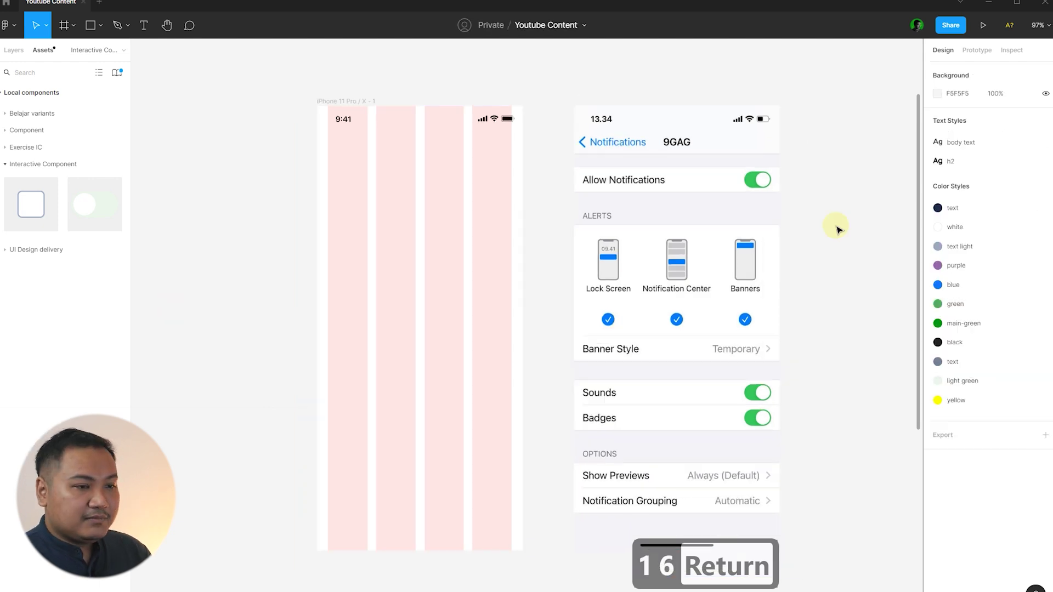
Step: Fill the phone frame with the grey background colour #F3F2F8 sampled from the reference image
left_click(485, 128)
left_click(542, 152)
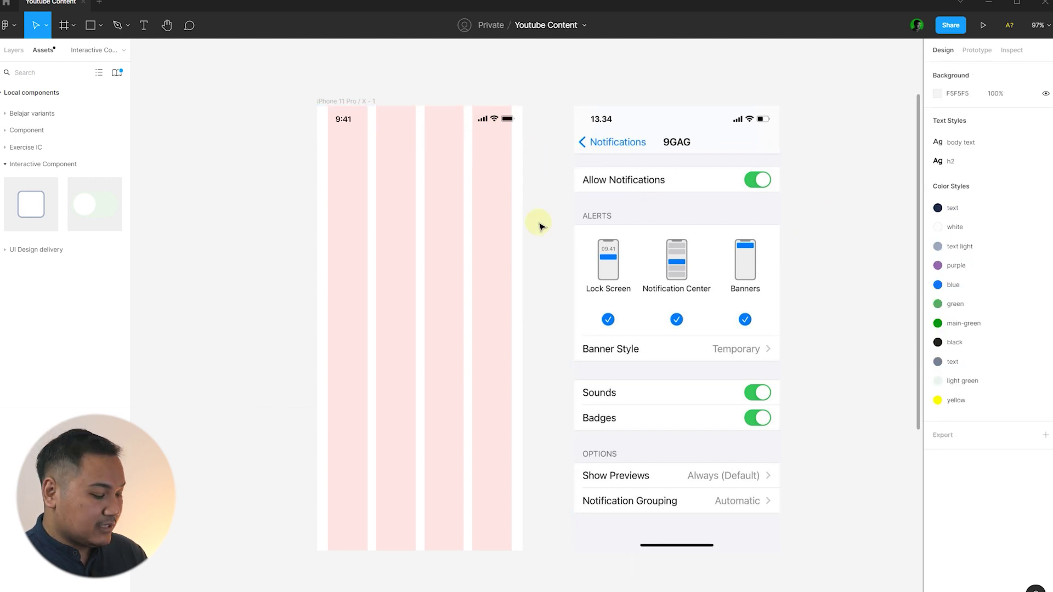
left_click(355, 103)
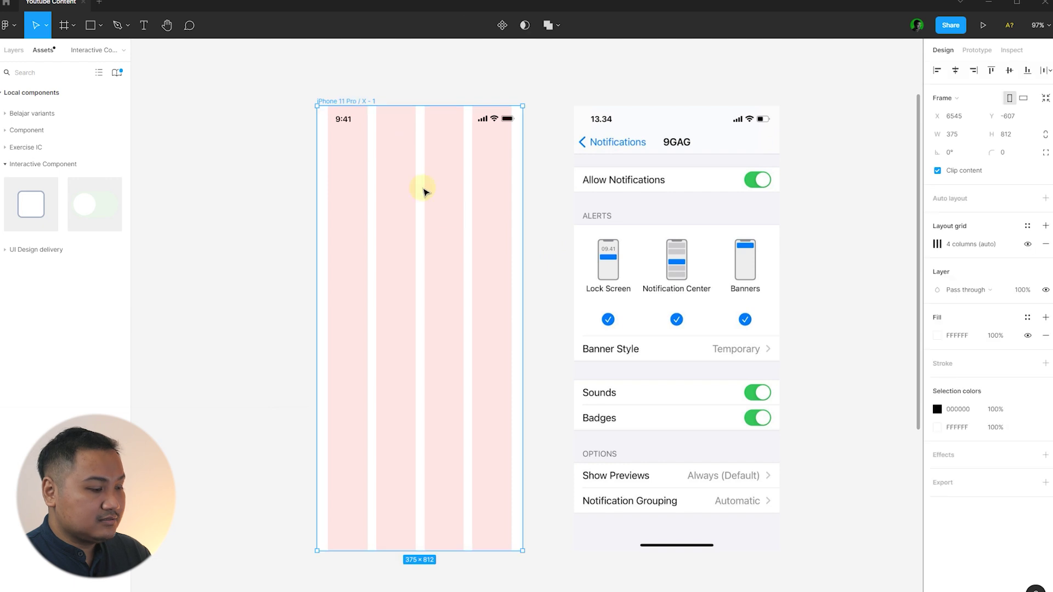
key("i")
left_click(727, 204)
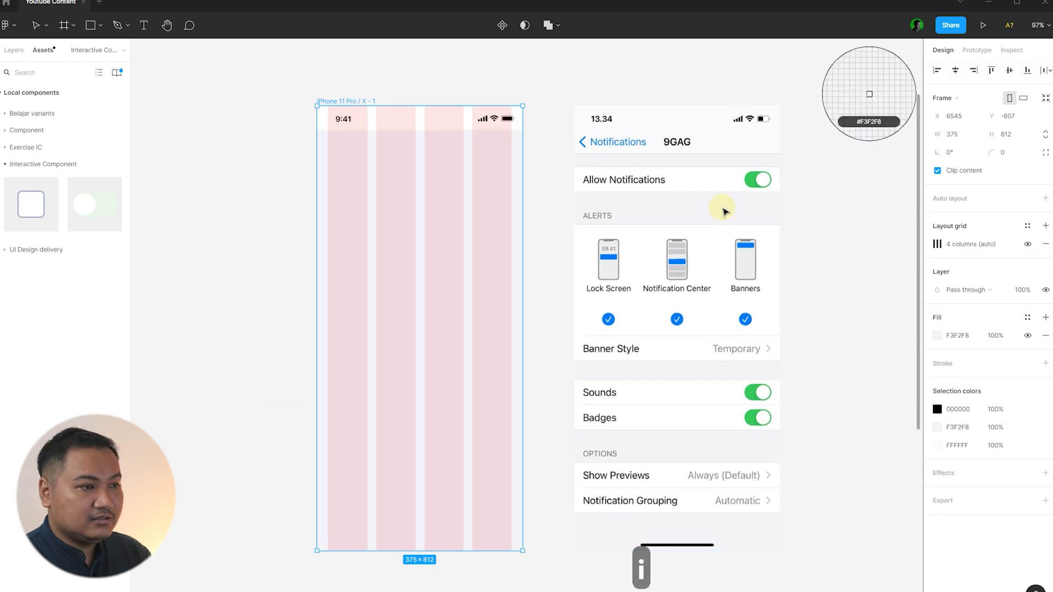
left_click(863, 203)
Step: Hide the layout grid on the phone frame
left_click(363, 103)
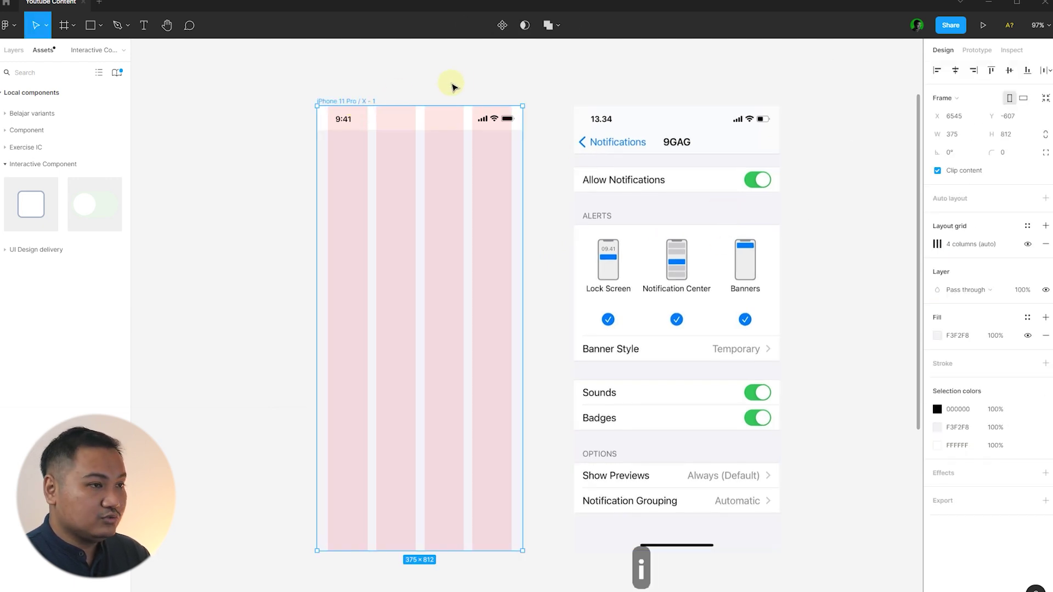
key("ctrl+shift+4")
left_click(534, 90)
scroll(535, 89, "up", 3)
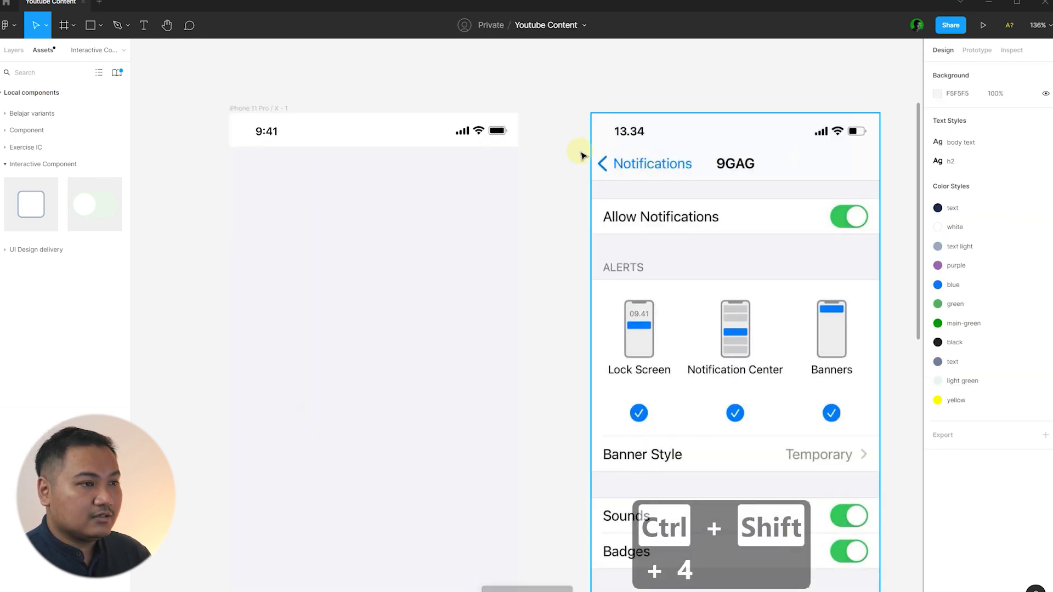
Step: Draw a header frame about 268 × 106 in the phone frame, align it to the top-left corner, and fill it with white FFFFFF
key("f")
left_click_drag(281, 173, 488, 254)
key("alt+a")
key("alt+w")
left_click(566, 179)
left_click(384, 171)
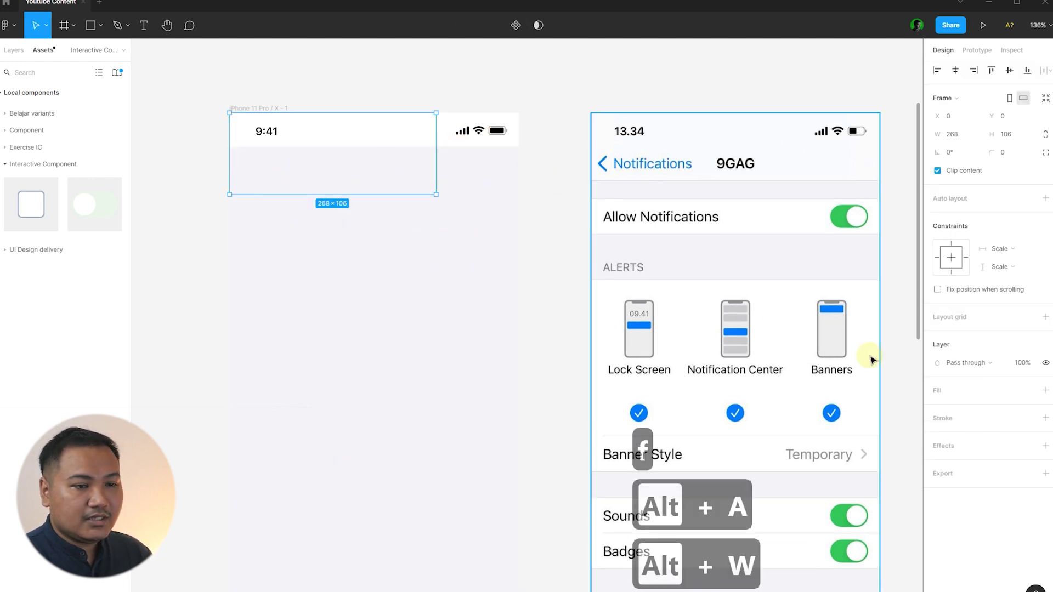
left_click(1044, 390)
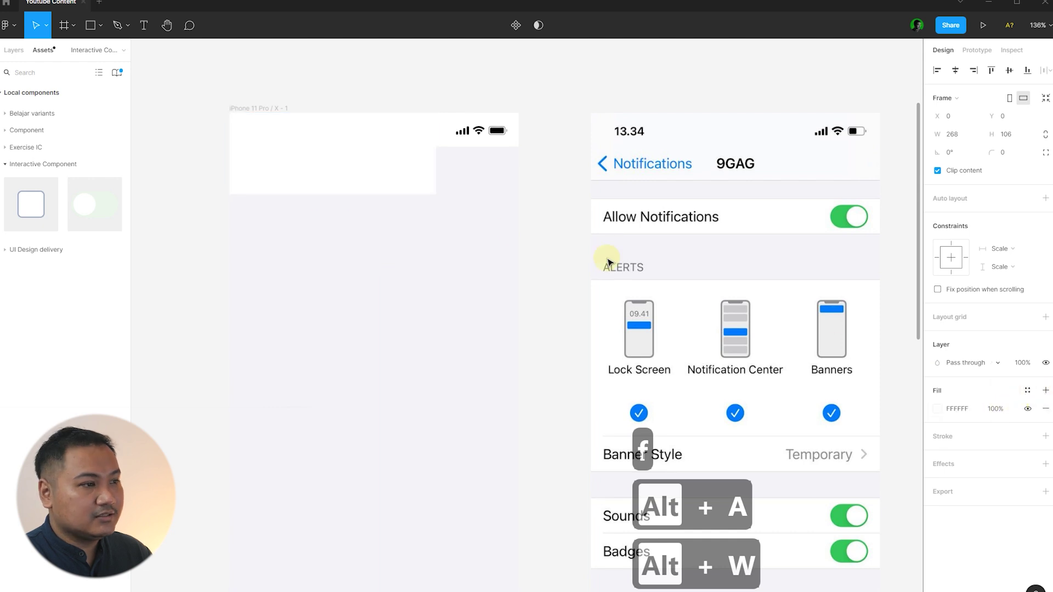
left_click(475, 195)
Step: Resize the header frame to about 375 × 84 and place the status bar inside it, aligned to its top edge
left_click_drag(463, 130, 466, 270)
left_click(436, 172)
left_click_drag(436, 173, 519, 176)
left_click_drag(455, 271, 500, 177)
key("alt+w")
left_click(472, 202)
Step: Try heights of 90 and 85 for the header frame, and undo the change to 85
left_click(490, 194)
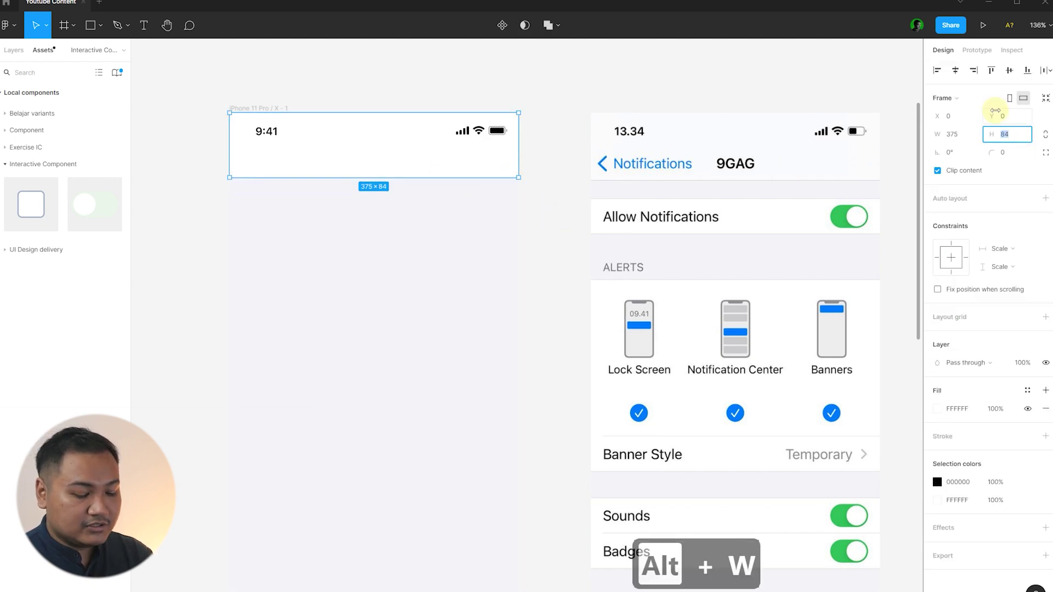
type("90")
key("Return")
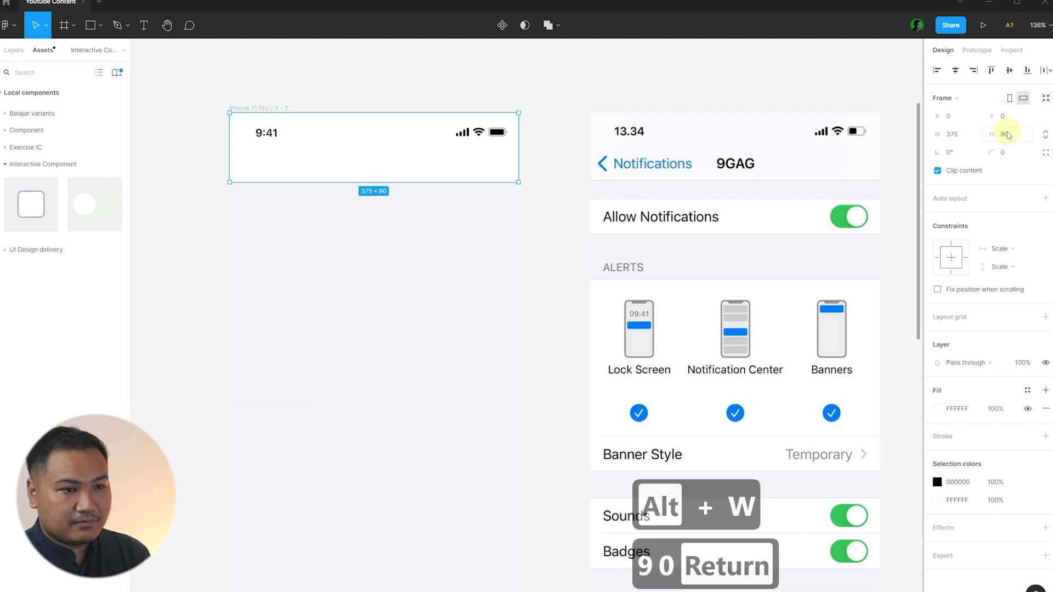
type("82")
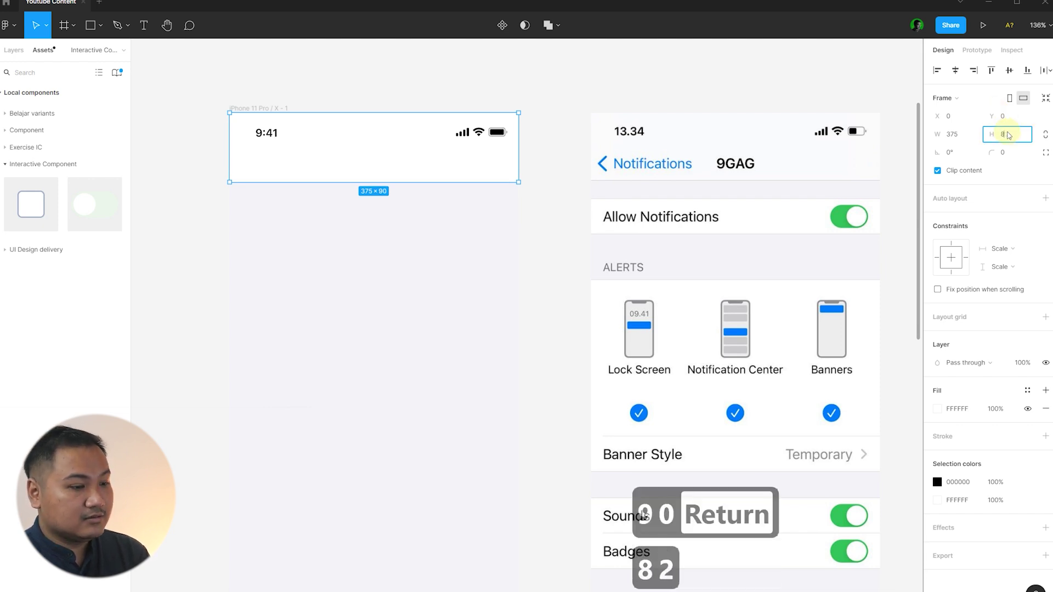
key("BackSpace")
type("5")
key("Return")
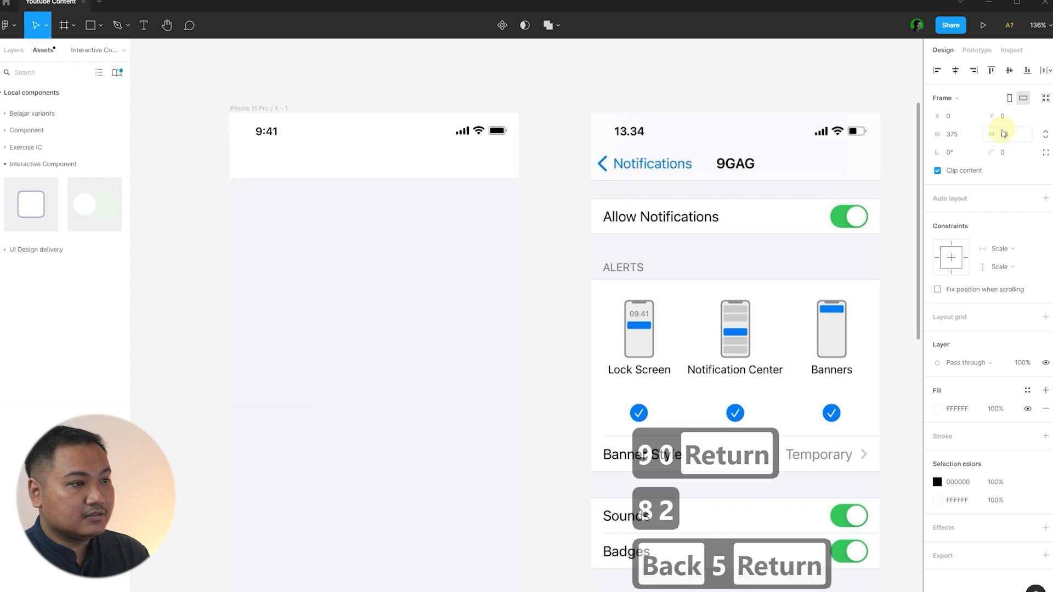
key("ctrl+z")
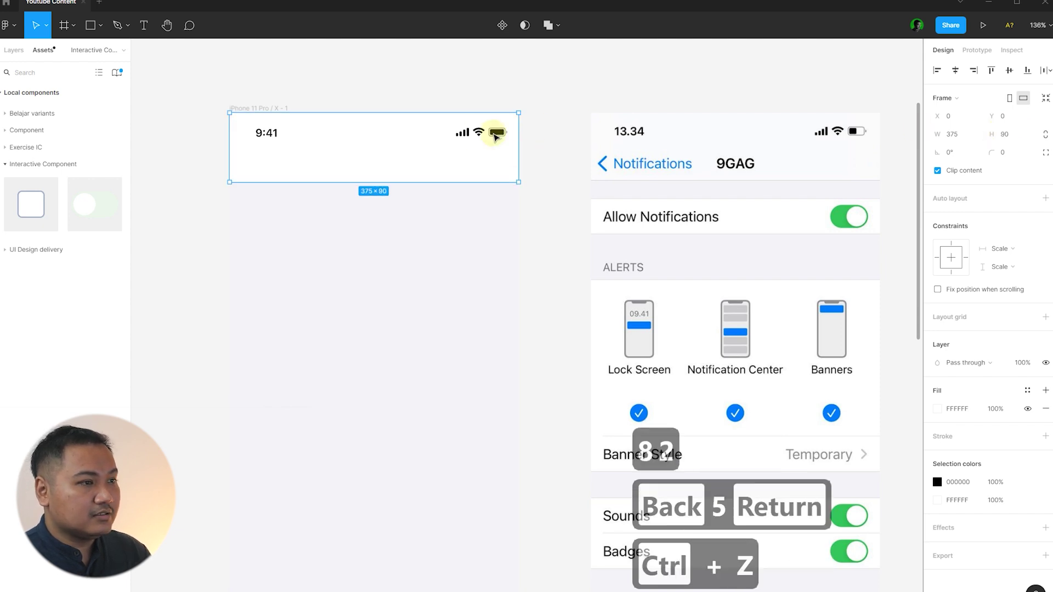
key("ctrl+z")
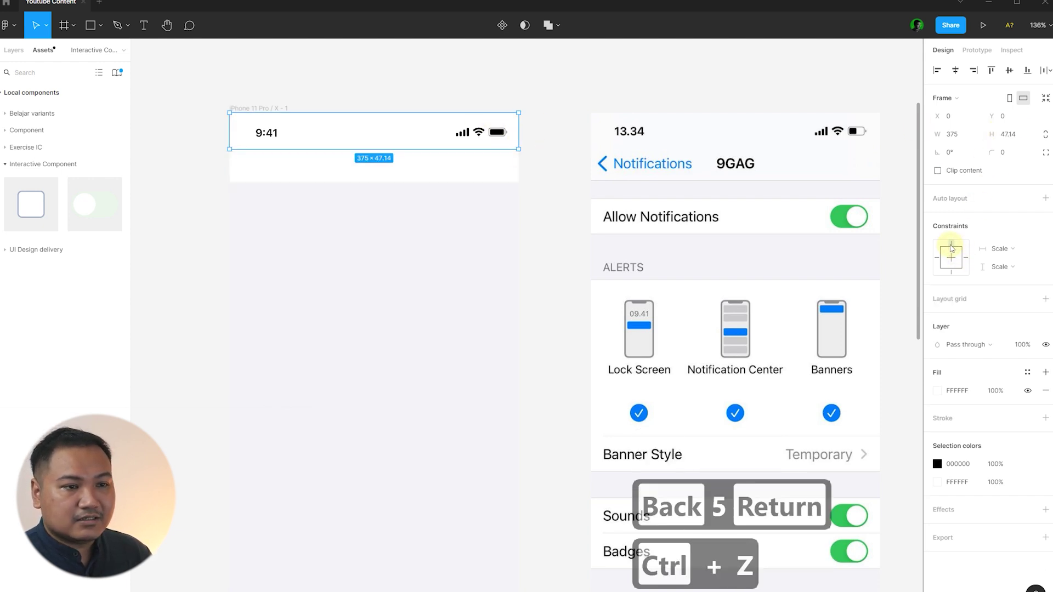
Step: Set the header frame's height to 85
left_click(570, 189)
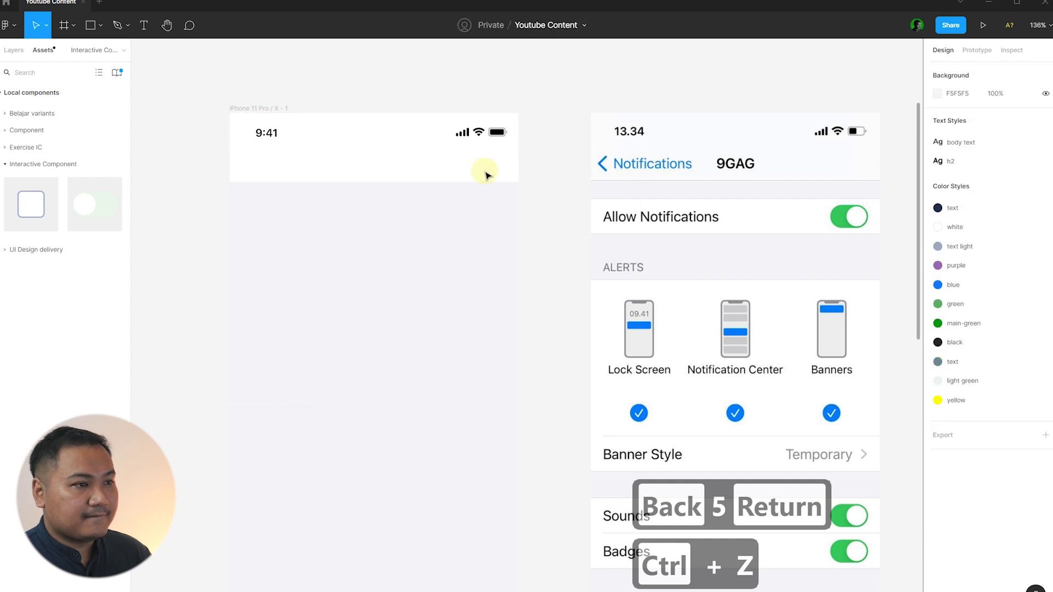
left_click(482, 172)
left_click(535, 164)
left_click(488, 168)
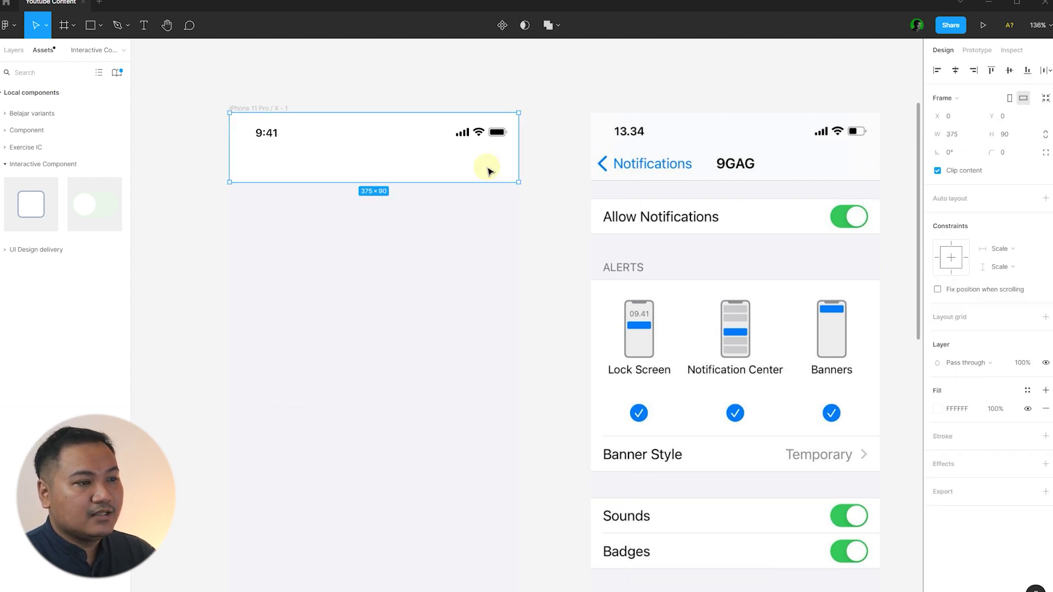
type("85")
key("Return")
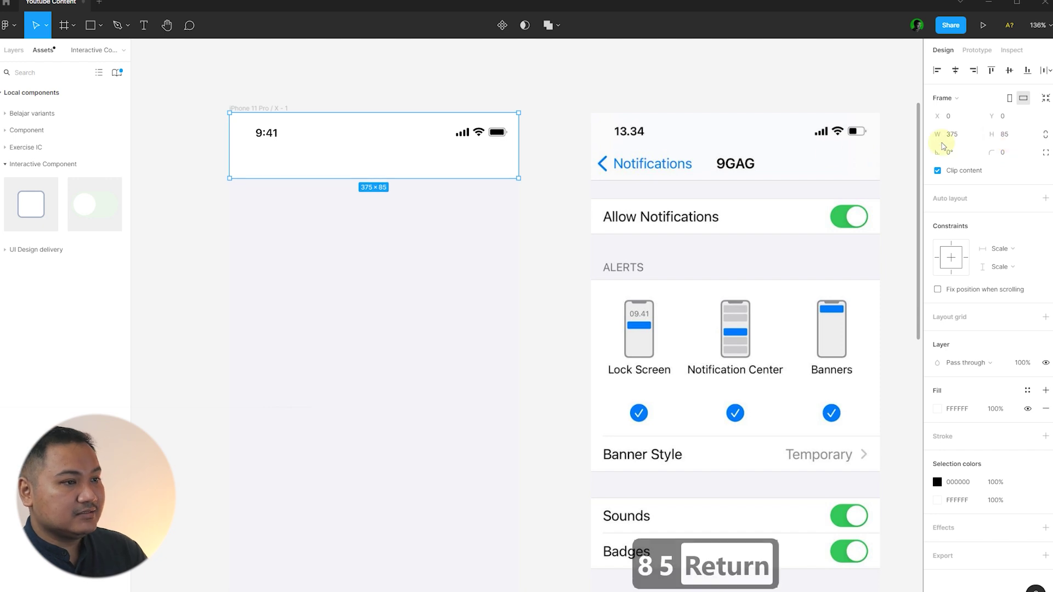
left_click(526, 204)
Step: Draw a horizontal line about 212 long in the header frame and align it to the frame's left and bottom edges
scroll(540, 199, "up", 1)
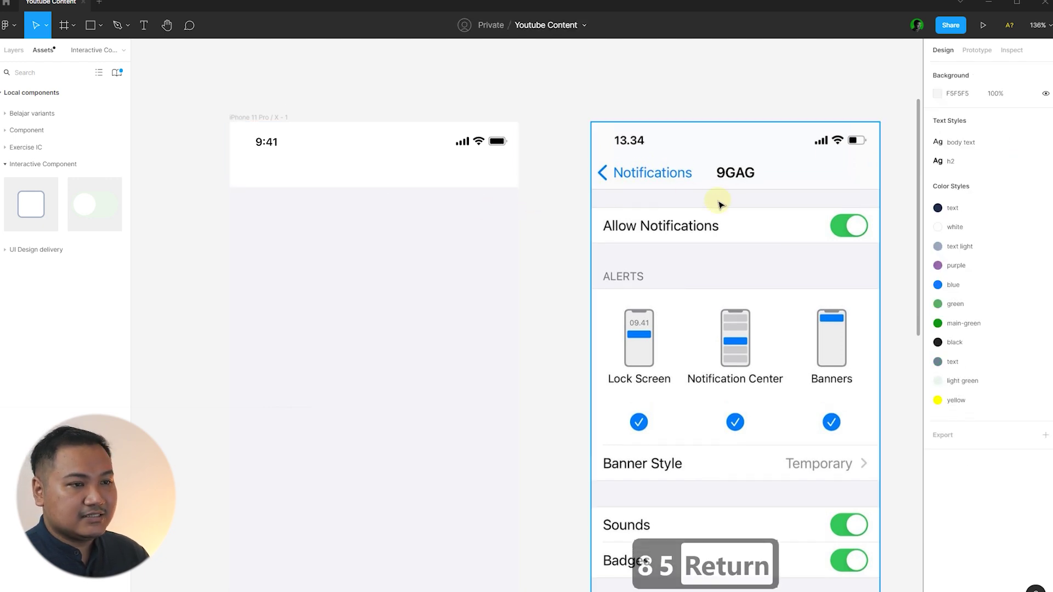
scroll(357, 140, "up", 2)
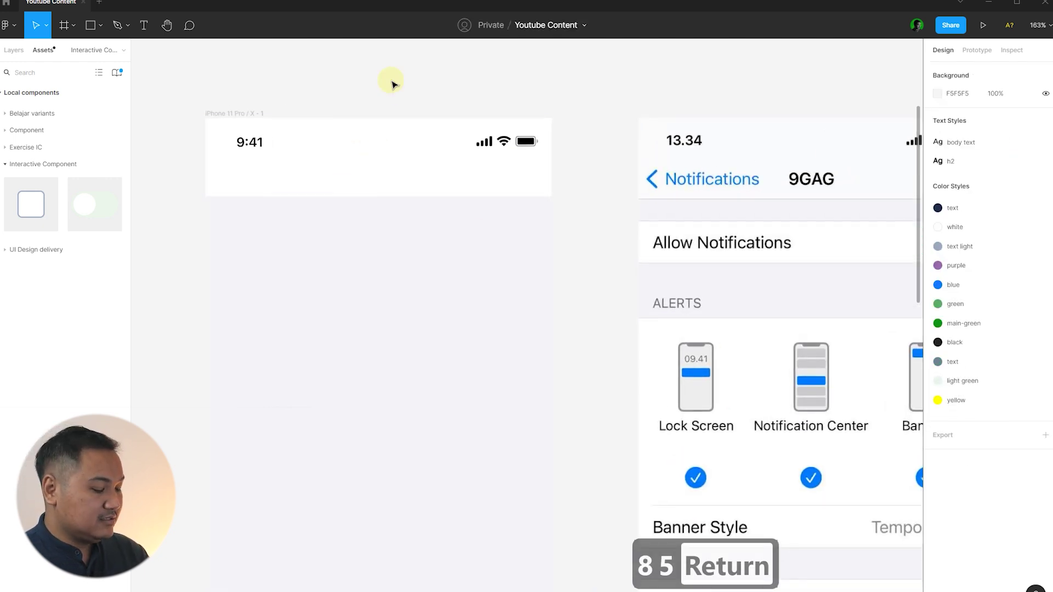
key("l")
left_click_drag(242, 169, 438, 170)
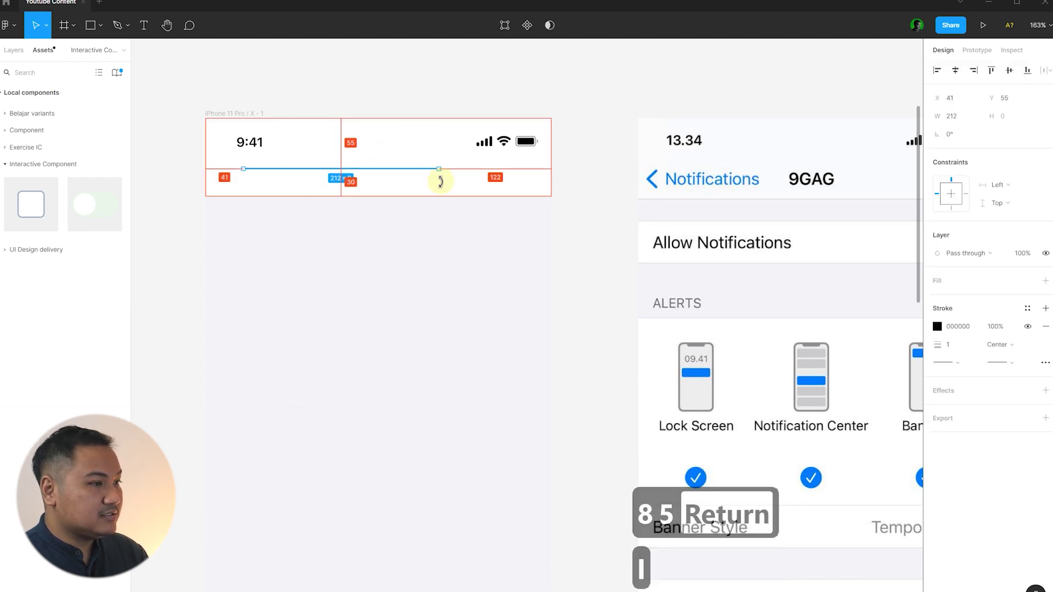
key("alt+a")
key("alt+s")
left_click(606, 198)
left_click(388, 194)
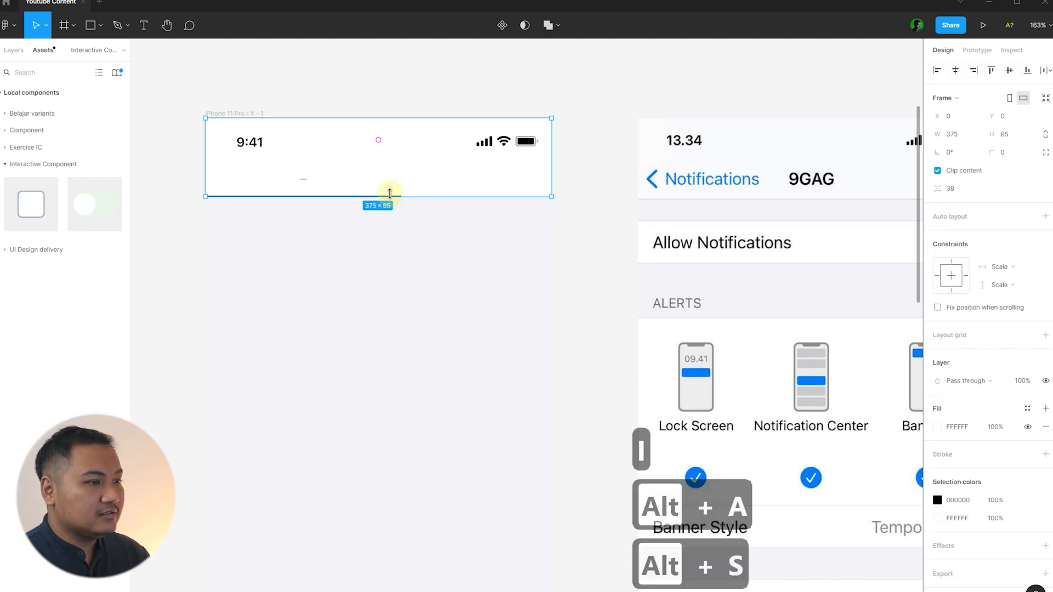
Step: Apply the "text light" colour style to the stroke of the line at the header's bottom edge
scroll(293, 185, "up", 5)
left_click(13, 49)
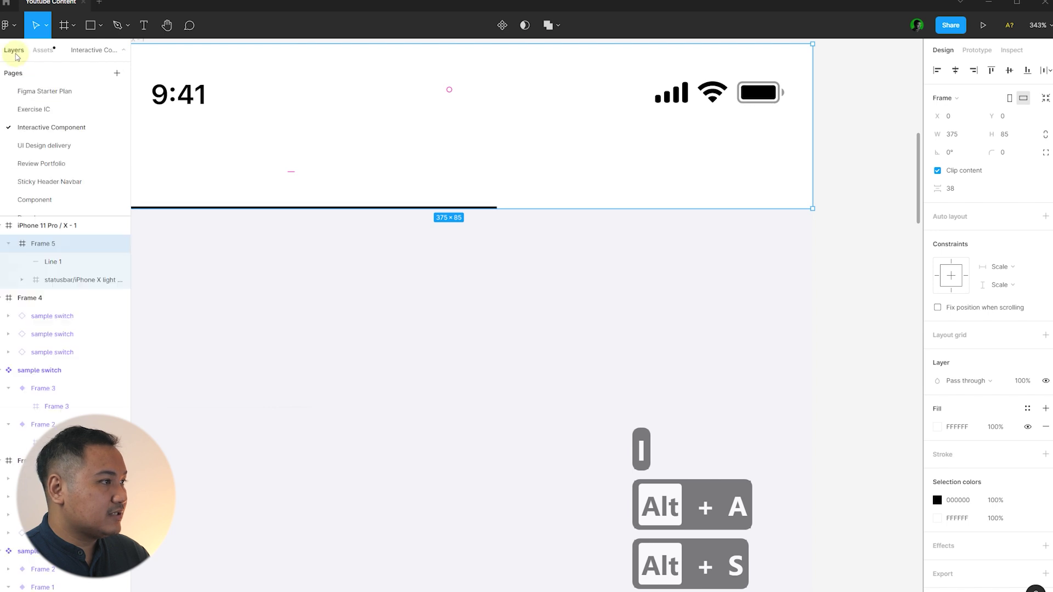
scroll(478, 182, "up", 3)
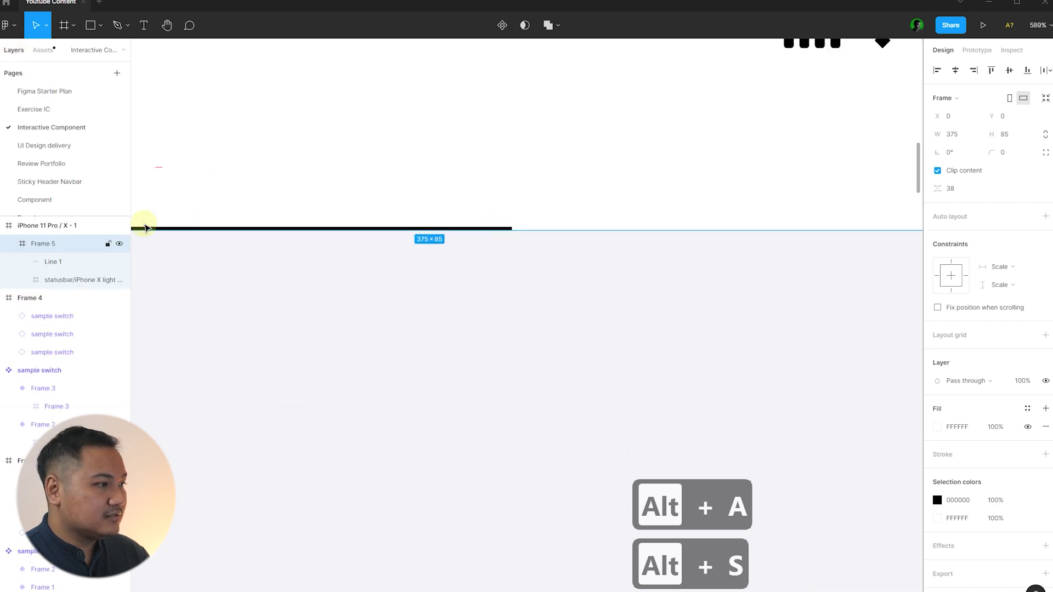
left_click(68, 268)
scroll(395, 207, "down", 6)
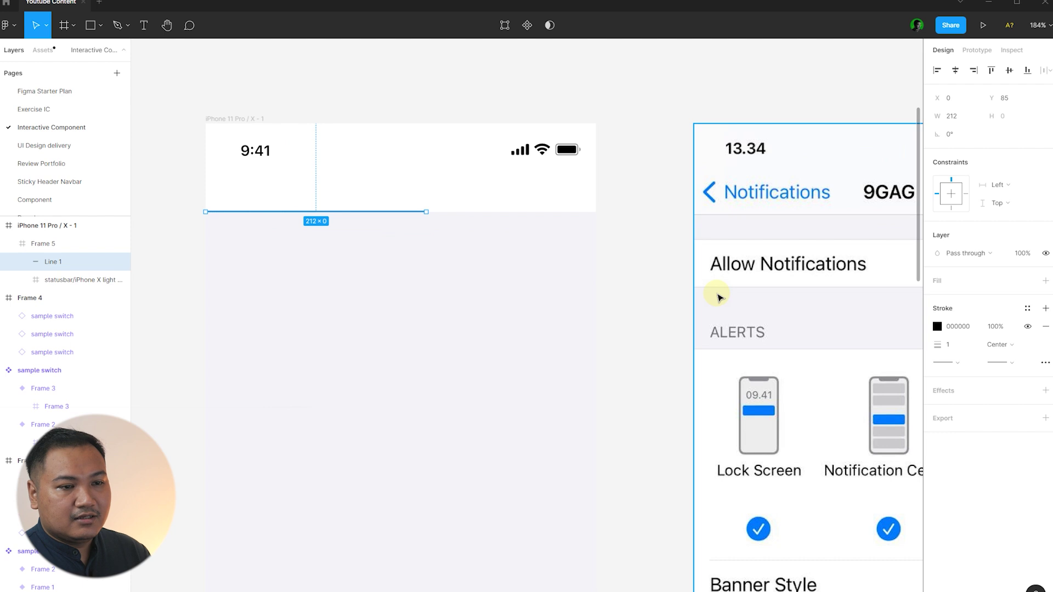
left_click(1026, 308)
left_click(989, 380)
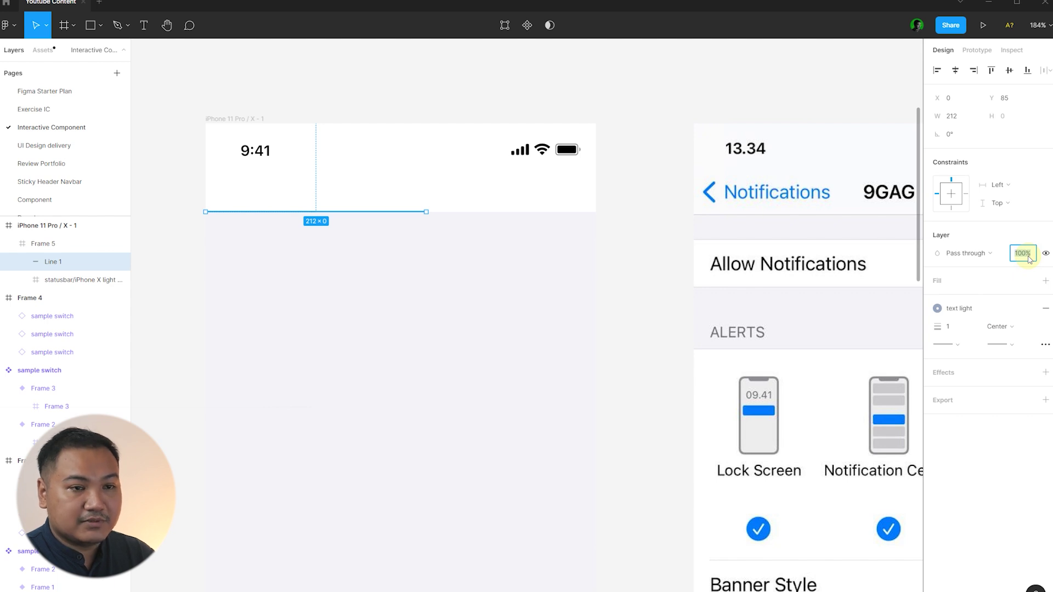
Step: Set the header's bottom line to 50% opacity and stretch it across the full width of the header frame
type("50")
key("Return")
left_click_drag(429, 212, 592, 212)
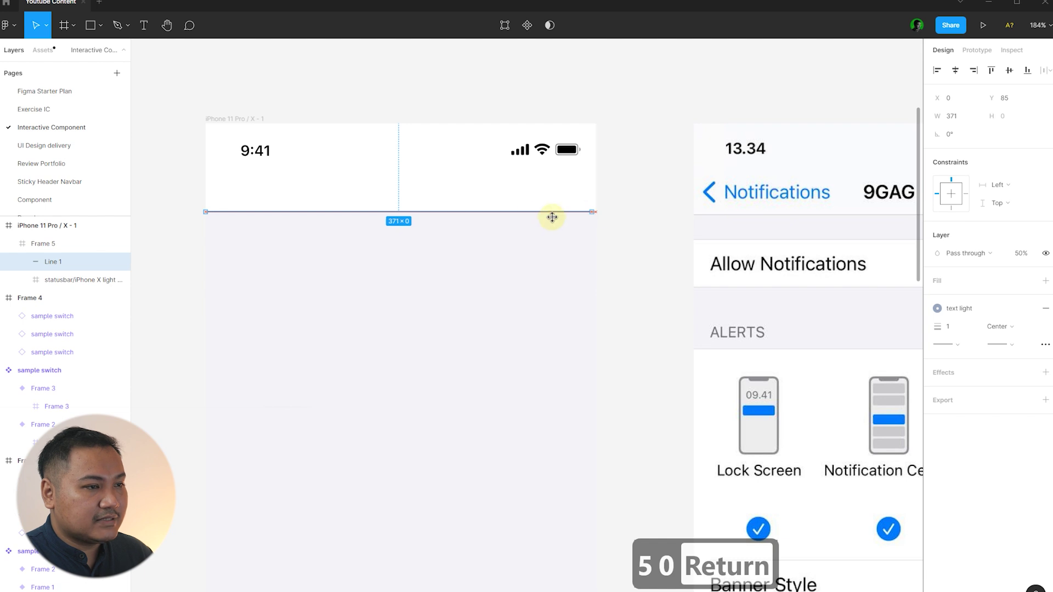
left_click(614, 224)
scroll(399, 349, "down", 3)
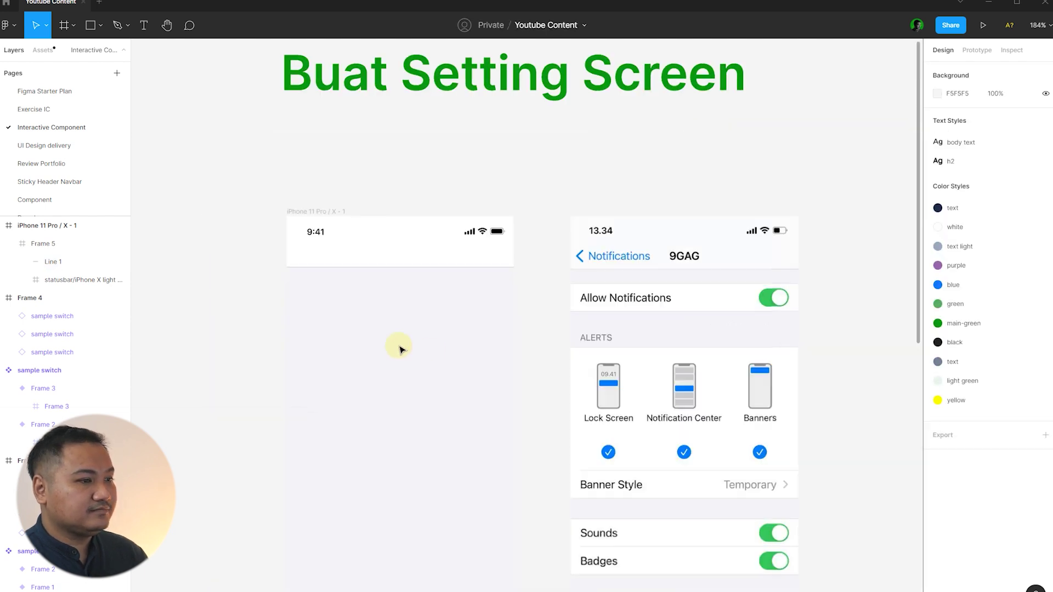
scroll(408, 336, "up", 1)
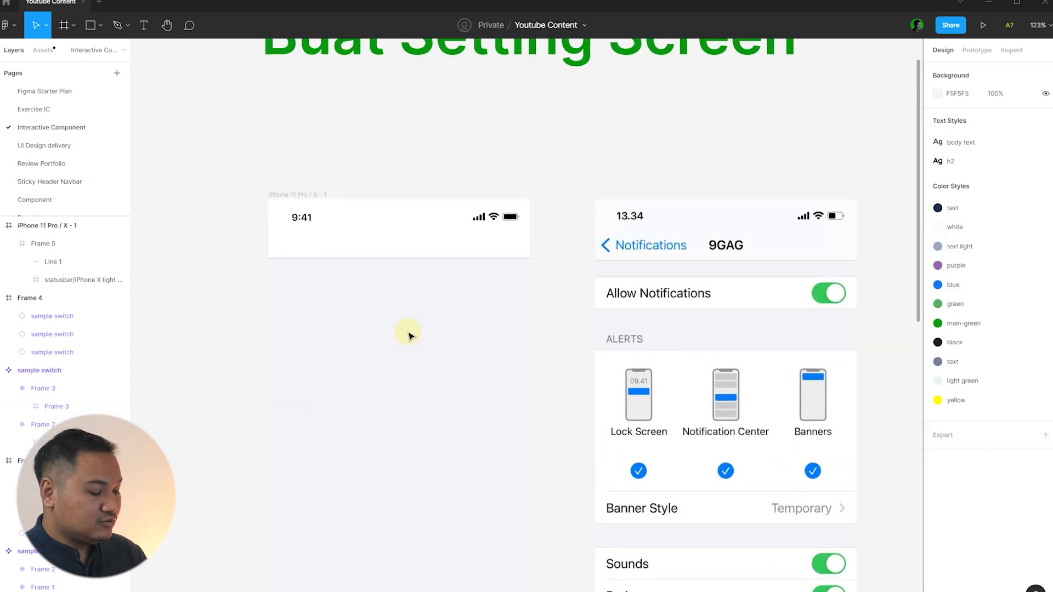
Step: Add the title text "Notification Setting" in the header frame below the status bar
key("t")
scroll(367, 253, "up", 2)
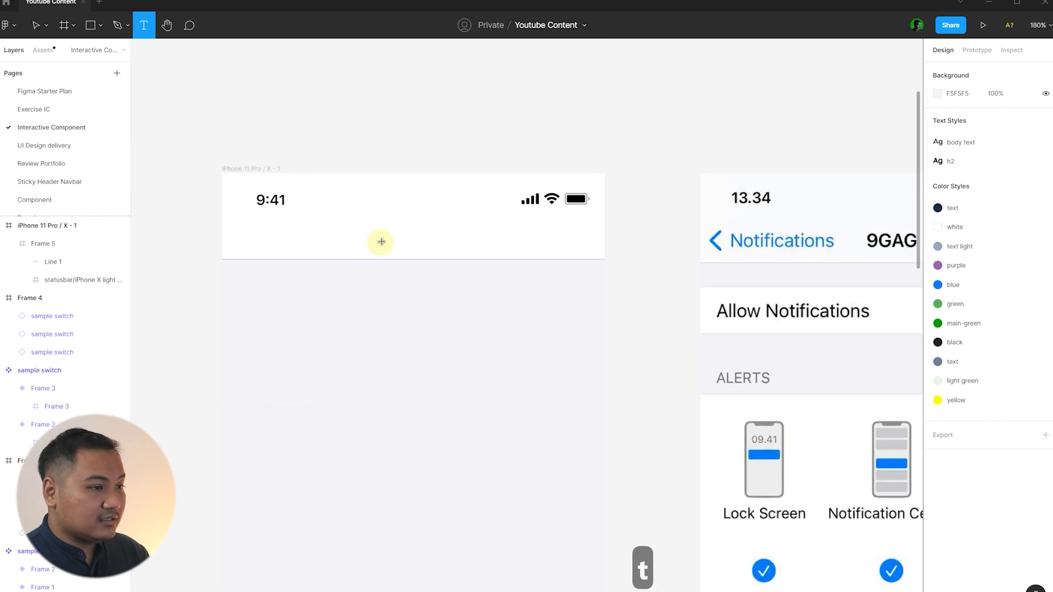
key("t")
left_click(404, 242)
type("Sett")
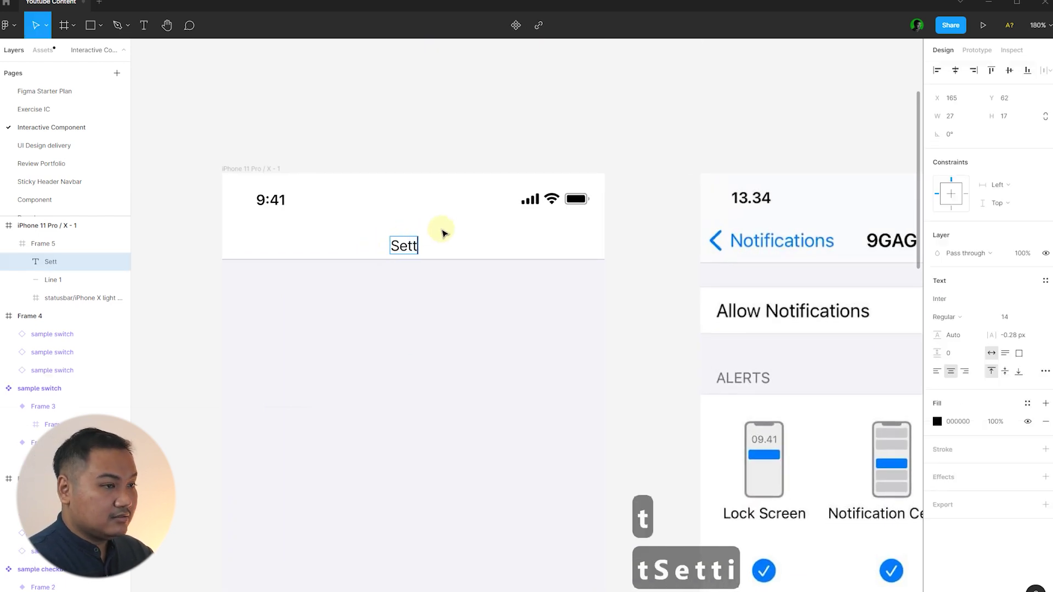
type("ing")
key("ctrl+a")
type("Not")
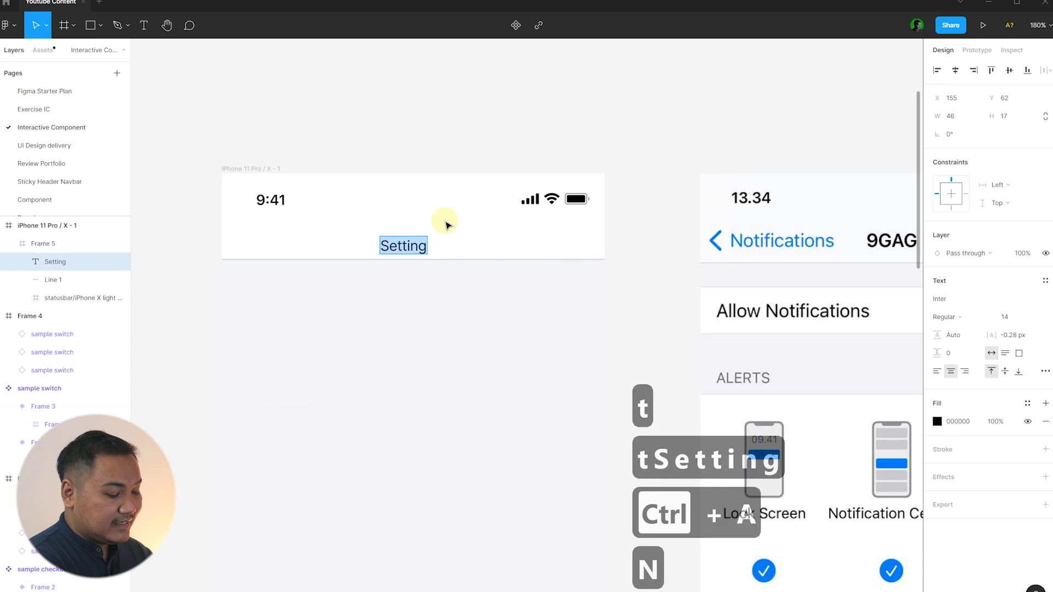
type("ific")
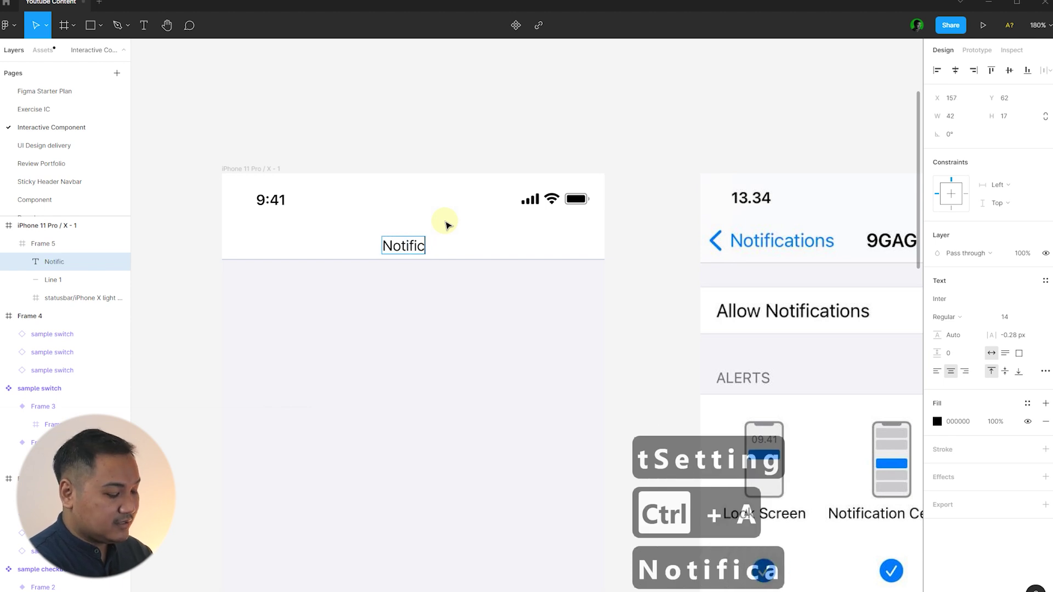
type("ation Sett")
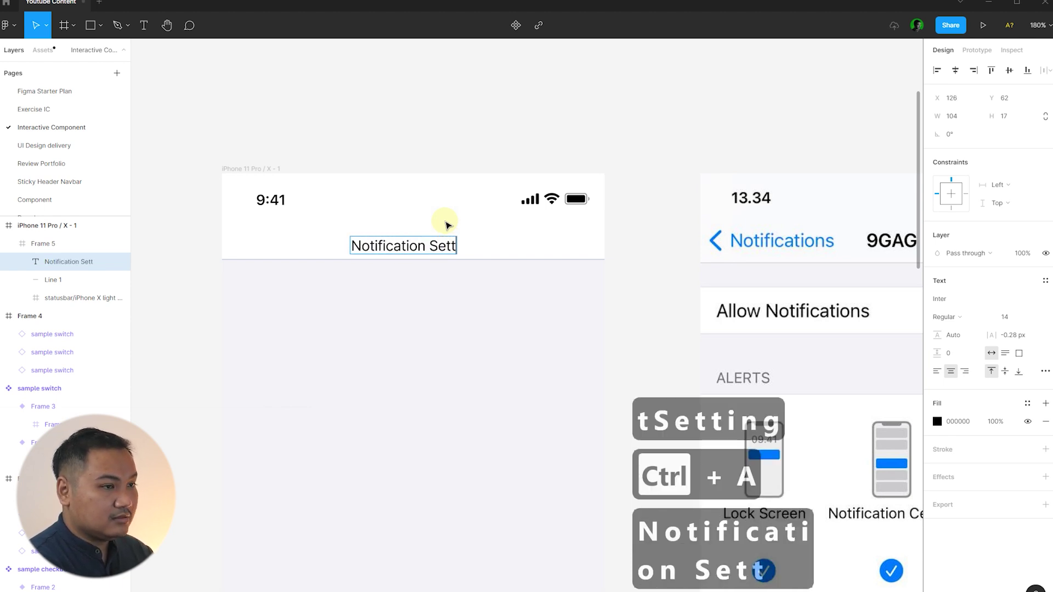
type("ing")
key("Escape")
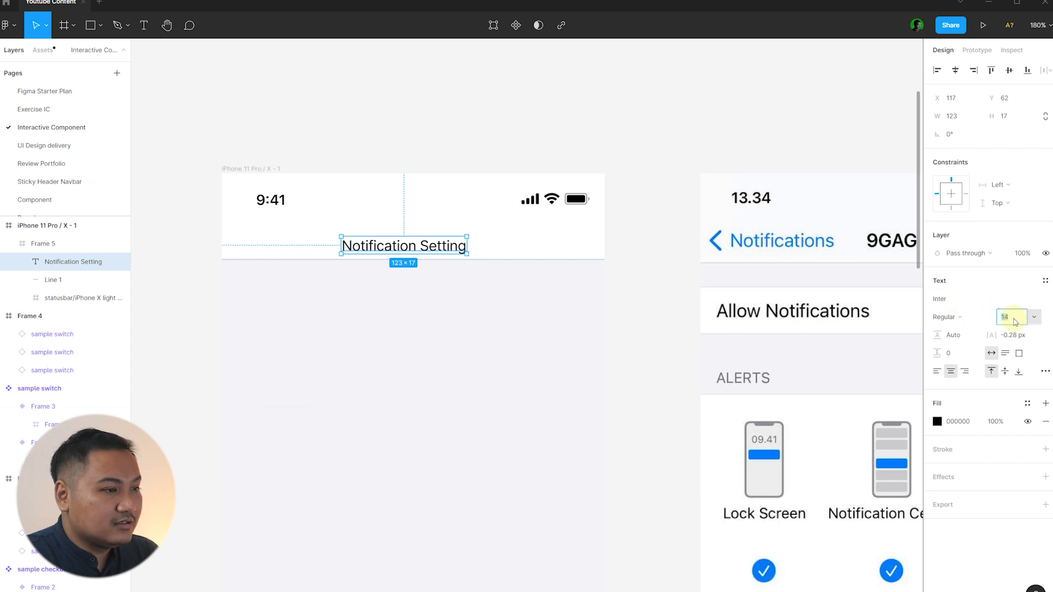
Step: Set the header title's font size to 16 and its weight to Medium
type("16")
key("Return")
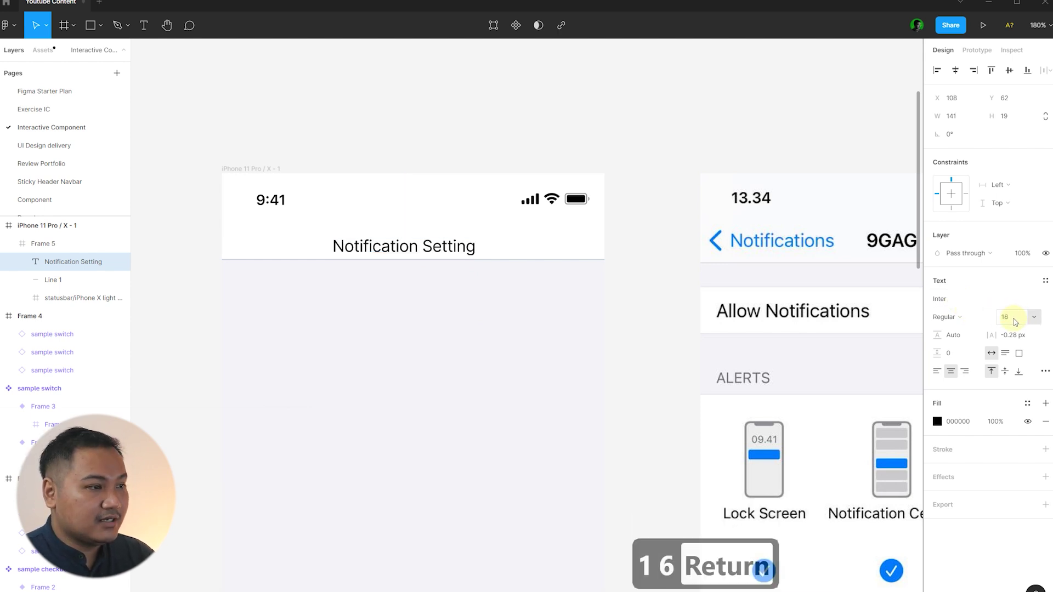
left_click(946, 317)
left_click(959, 330)
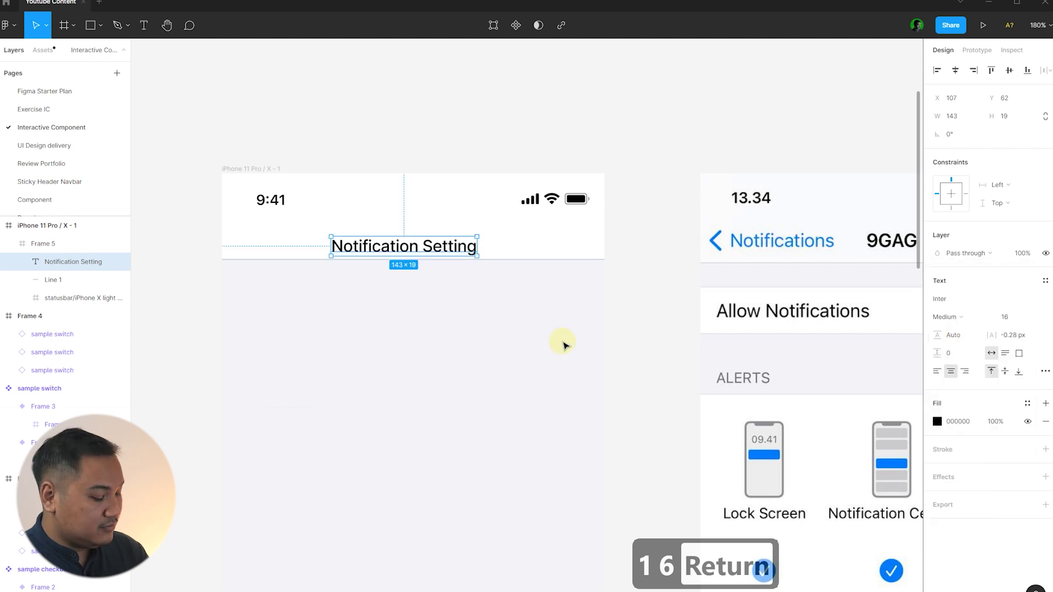
Step: Centre the title horizontally in the header frame and nudge it up 8 px
key("alt+h")
key("Up")
key("Up")
key("Up")
key("Up")
key("Up")
key("Up")
key("Up")
key("Up")
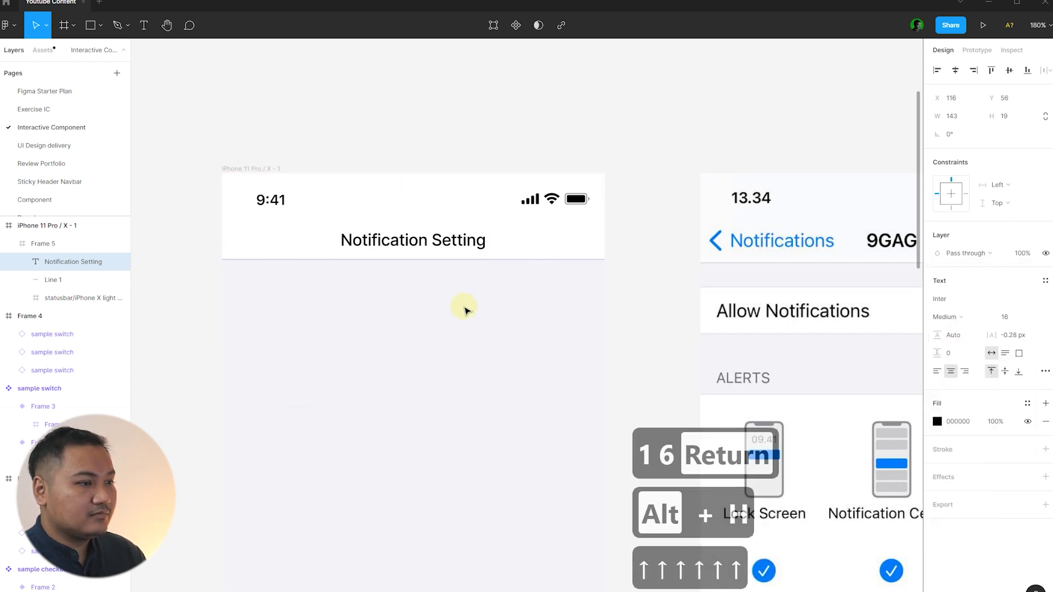
left_click(454, 326)
scroll(384, 178, "down", 4)
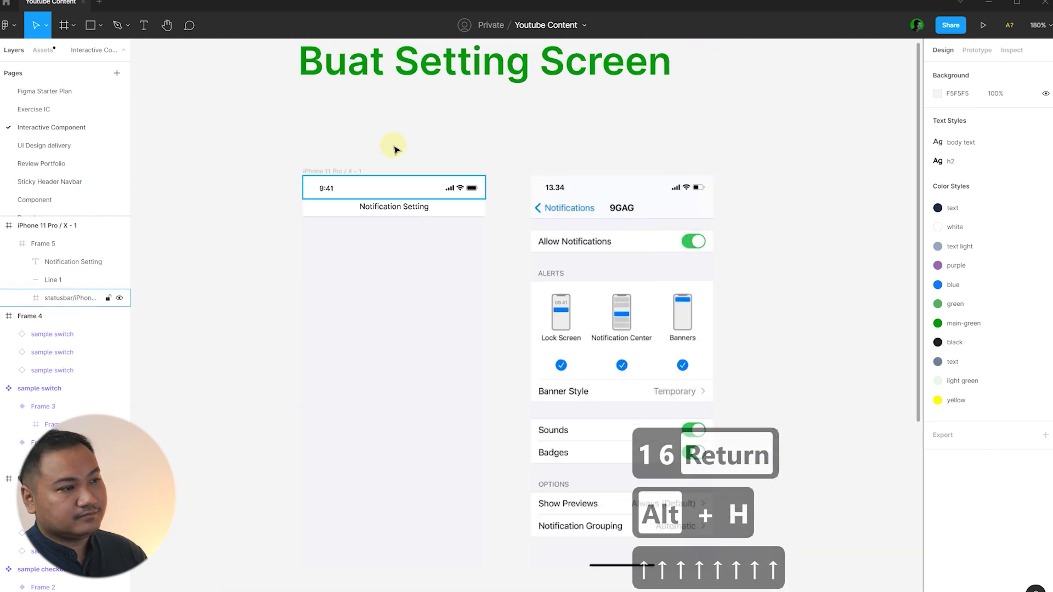
Step: Draw a back chevron about 5 × 10 with the Pen tool, left of the header title and level with it
scroll(388, 153, "up", 3)
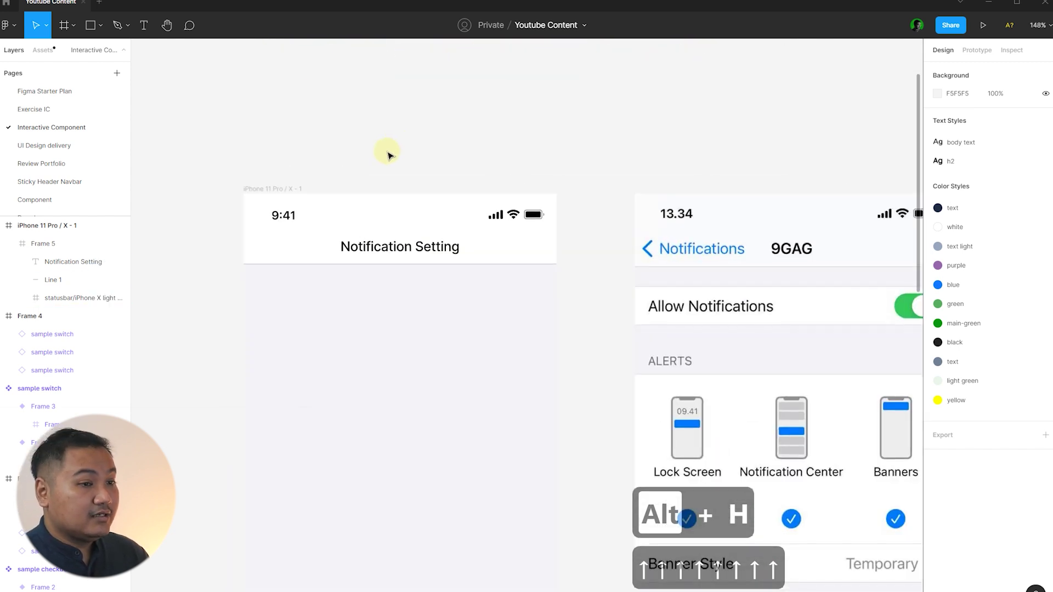
key("p")
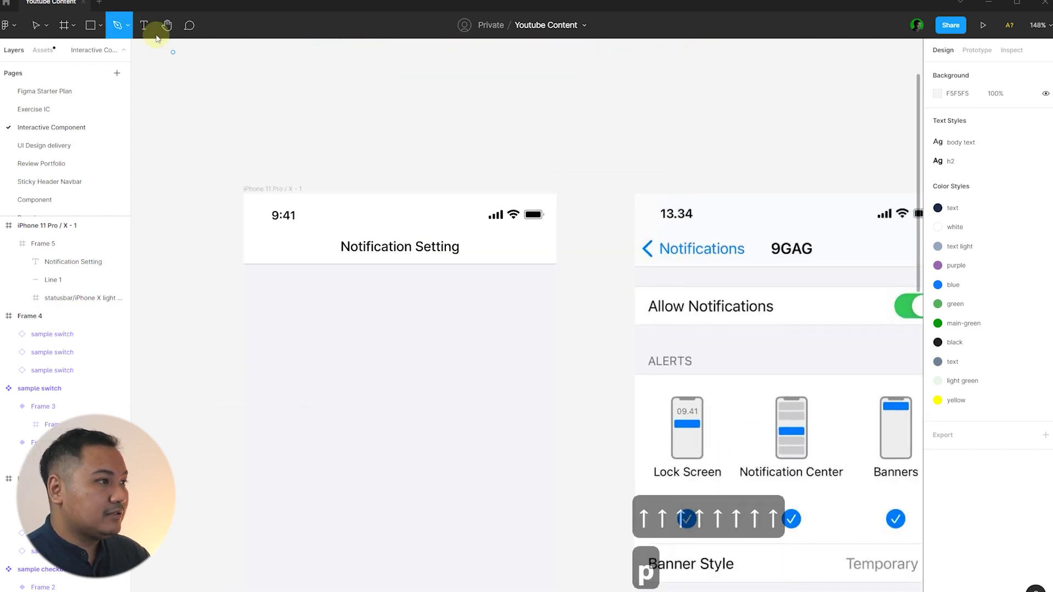
scroll(269, 243, "up", 5)
left_click(270, 243)
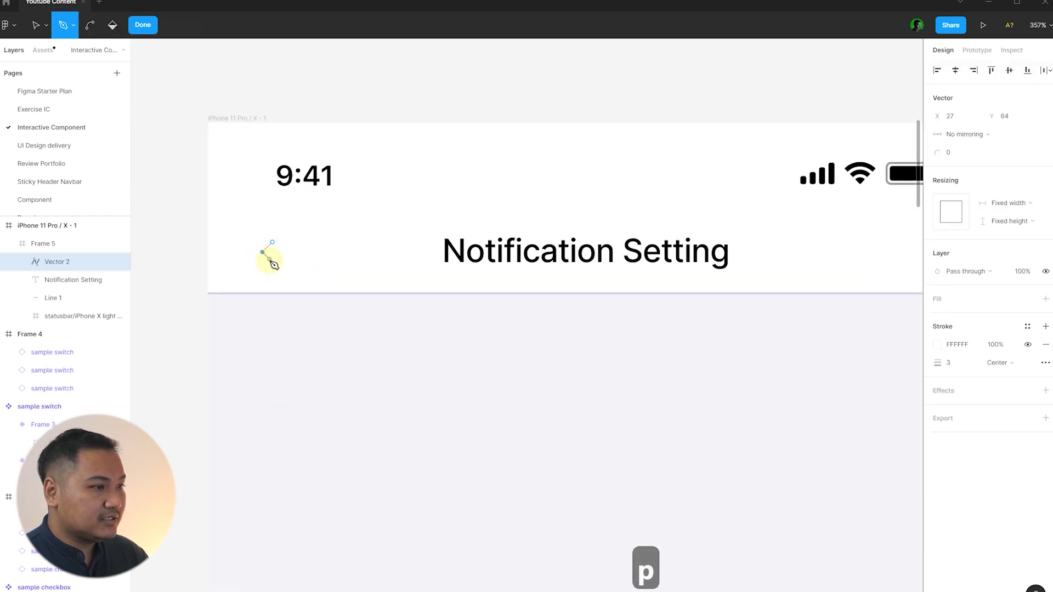
key("Return")
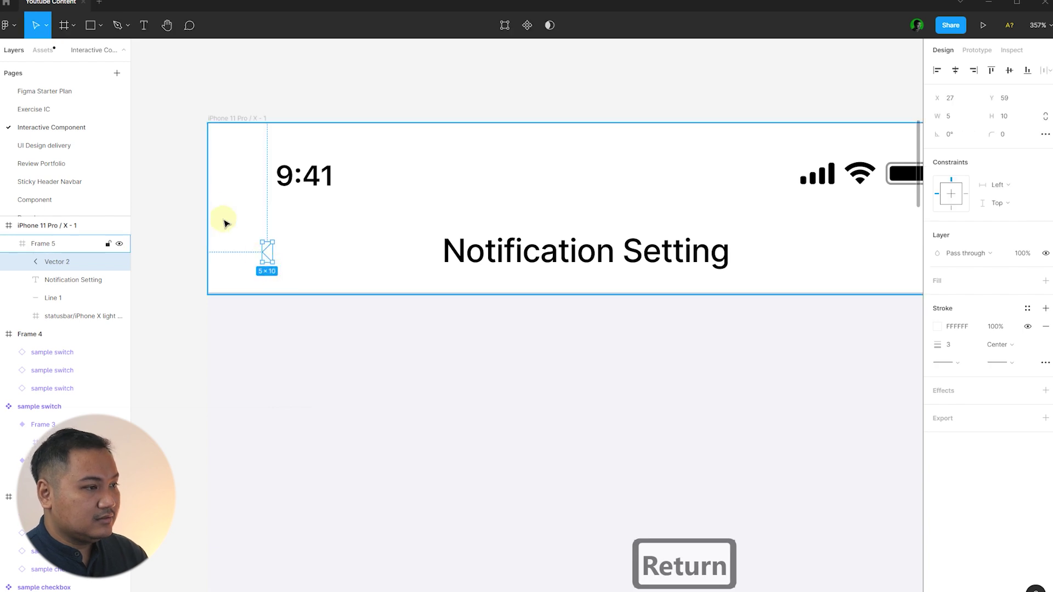
Step: Apply the "blue" colour style to the back chevron's stroke and set the stroke weight to 1
scroll(219, 214, "down", 5)
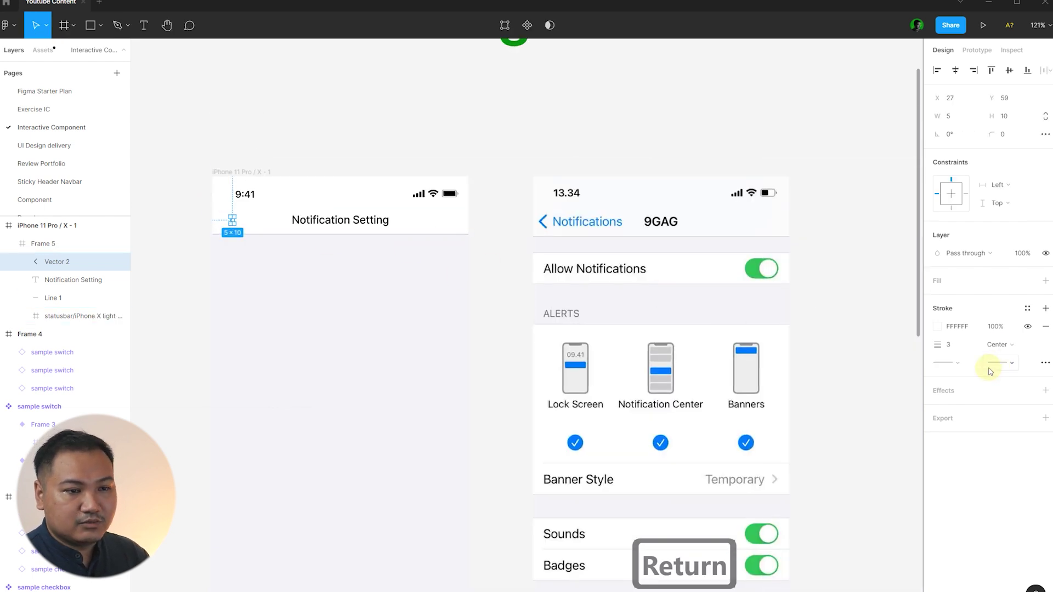
left_click(1028, 316)
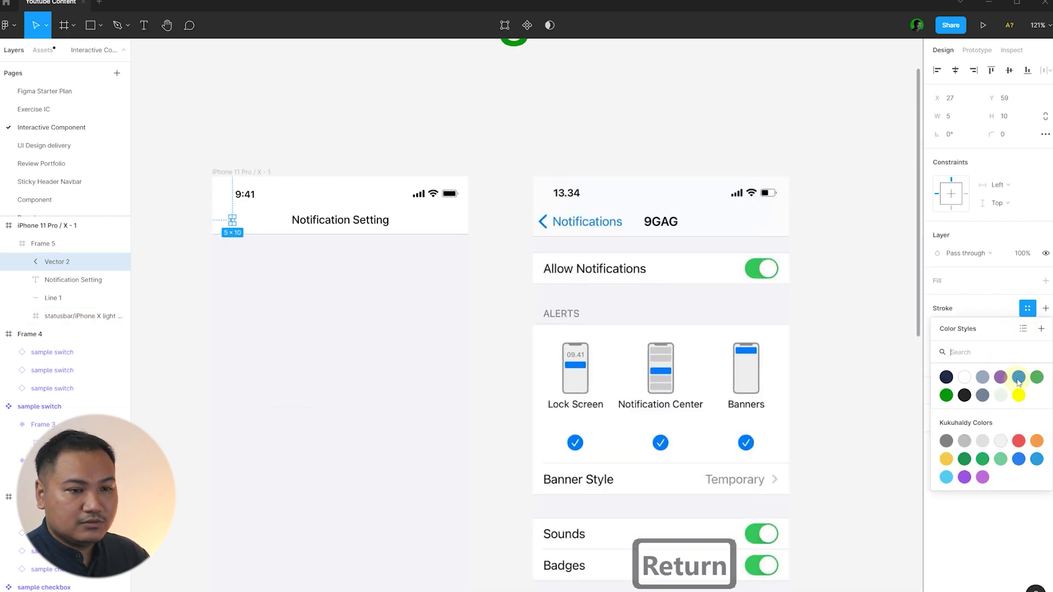
left_click(1024, 372)
type("1")
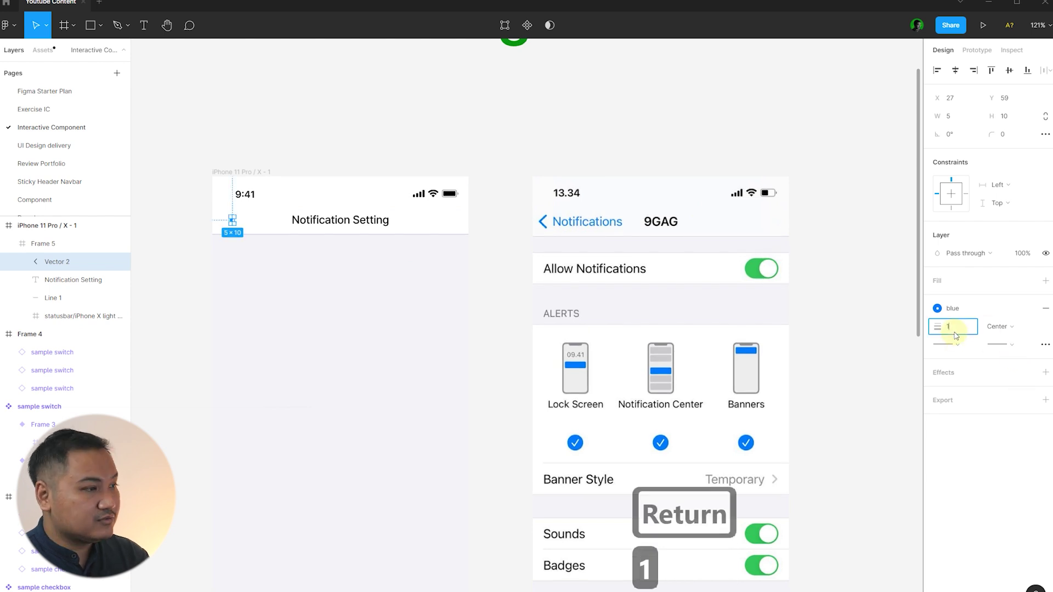
key("Return")
left_click(344, 329)
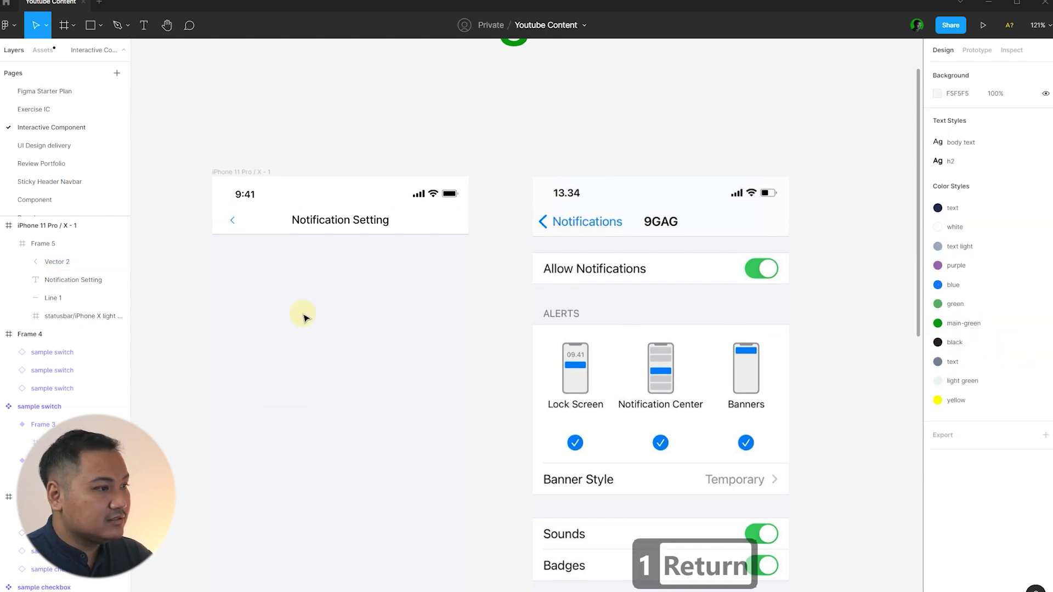
Step: Try a stroke weight of 2 on the back chevron and settle on 1.5
double_click(231, 222)
type("2")
key("Return")
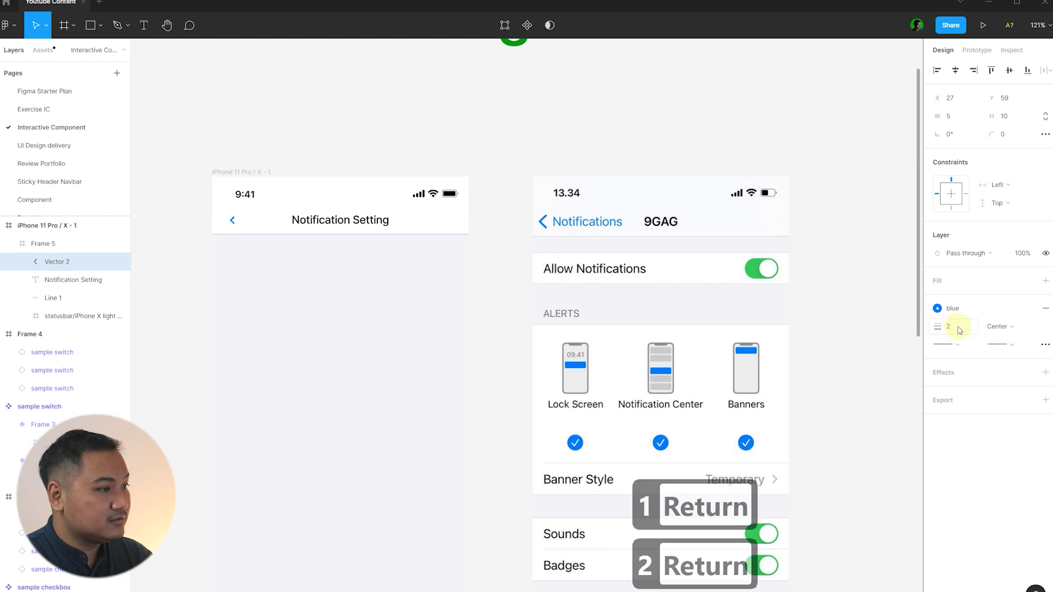
type("1.5")
key("Return")
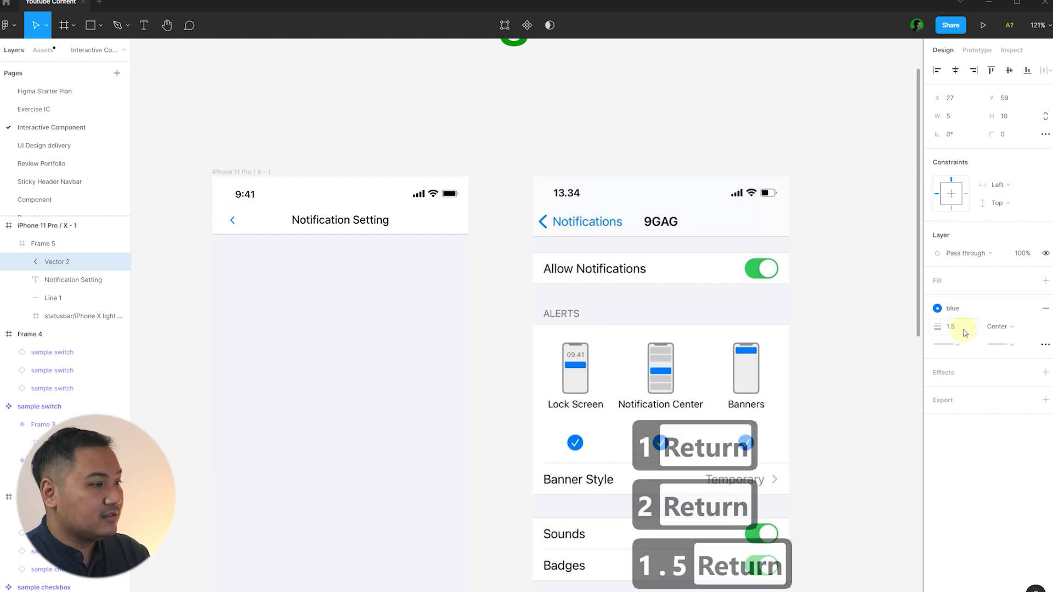
Step: Give the back chevron's stroke round end caps
left_click(1045, 345)
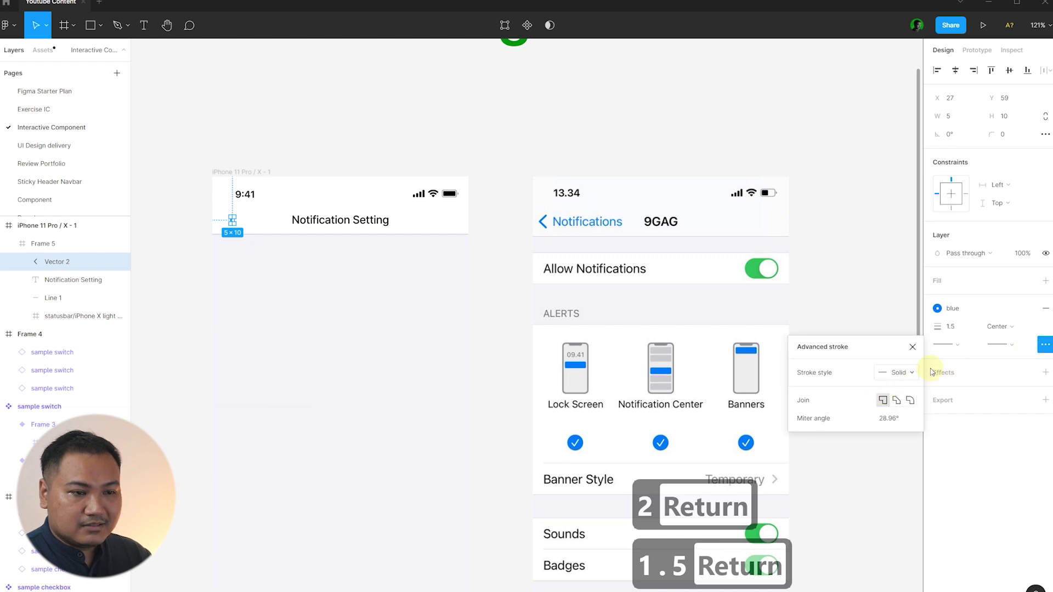
left_click(1005, 349)
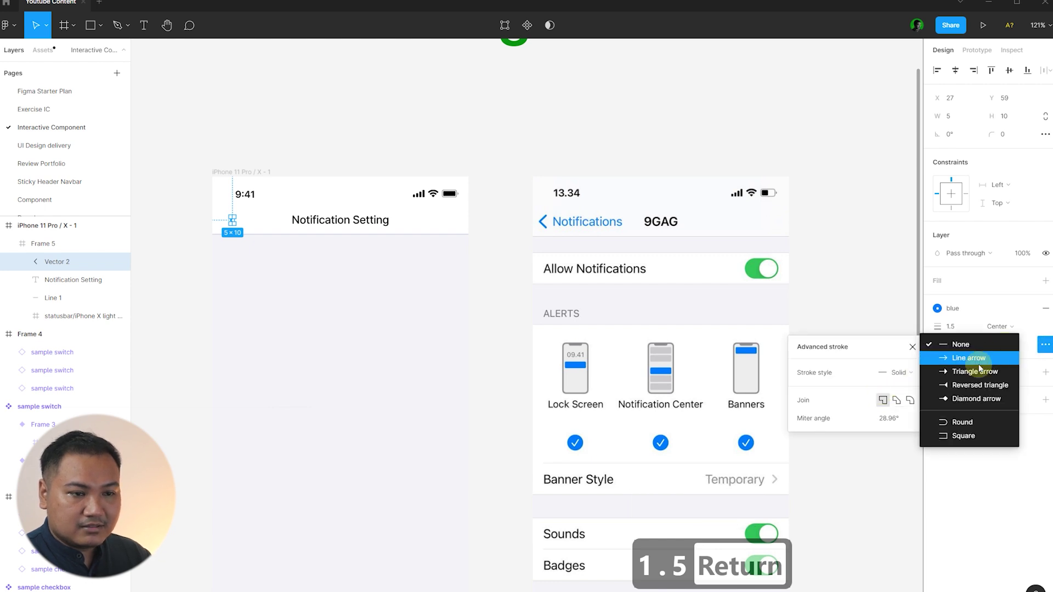
left_click(963, 423)
left_click(267, 285)
scroll(230, 224, "up", 5)
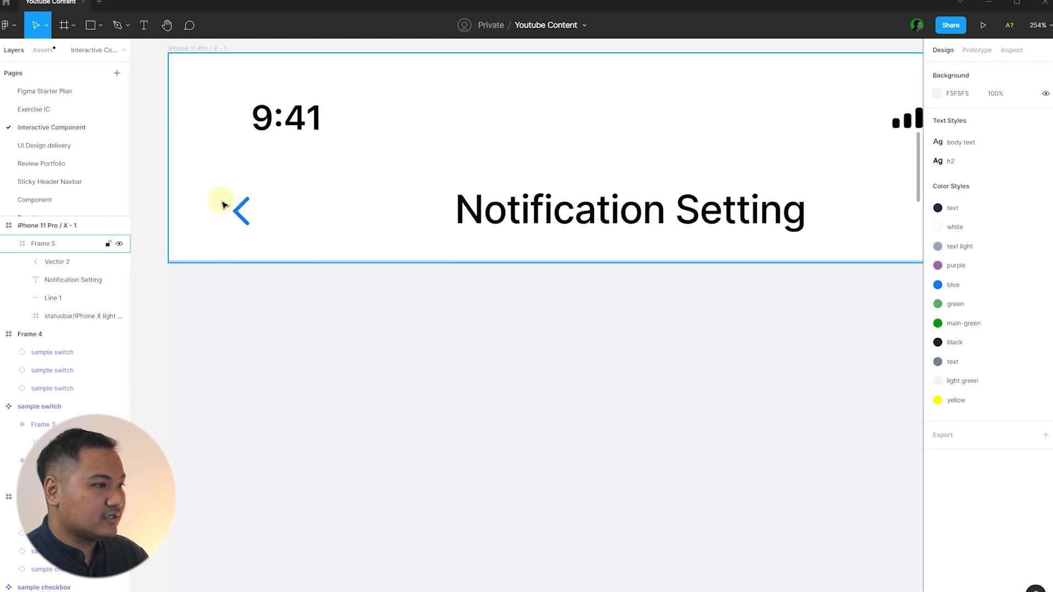
Step: Show the layout grid and nudge the back chevron left to X 21, at the first column's left edge
scroll(390, 274, "down", 3)
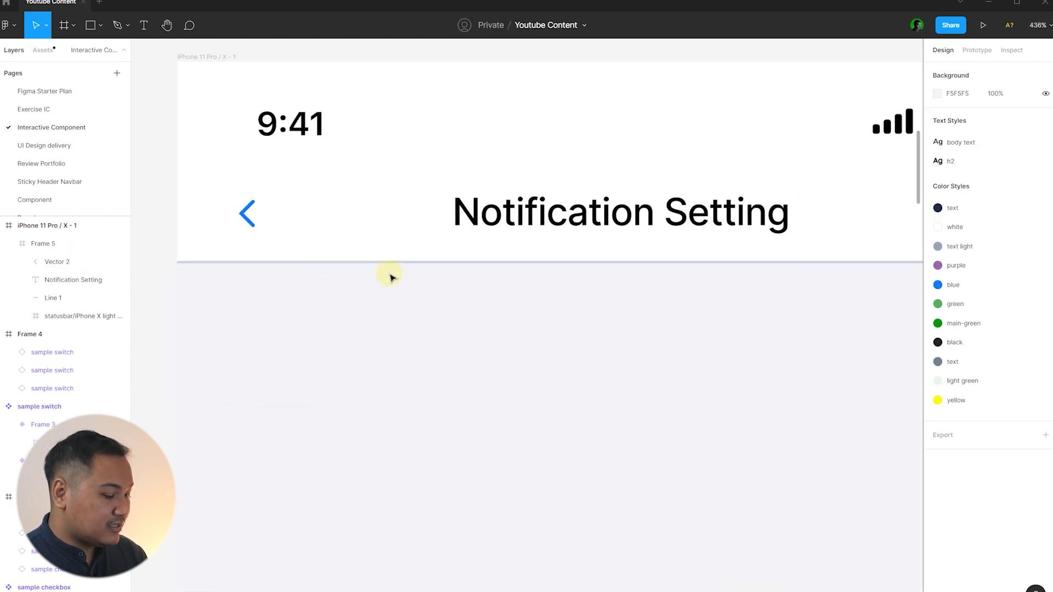
key("ctrl+shift+4")
scroll(291, 219, "up", 3)
left_click(303, 236)
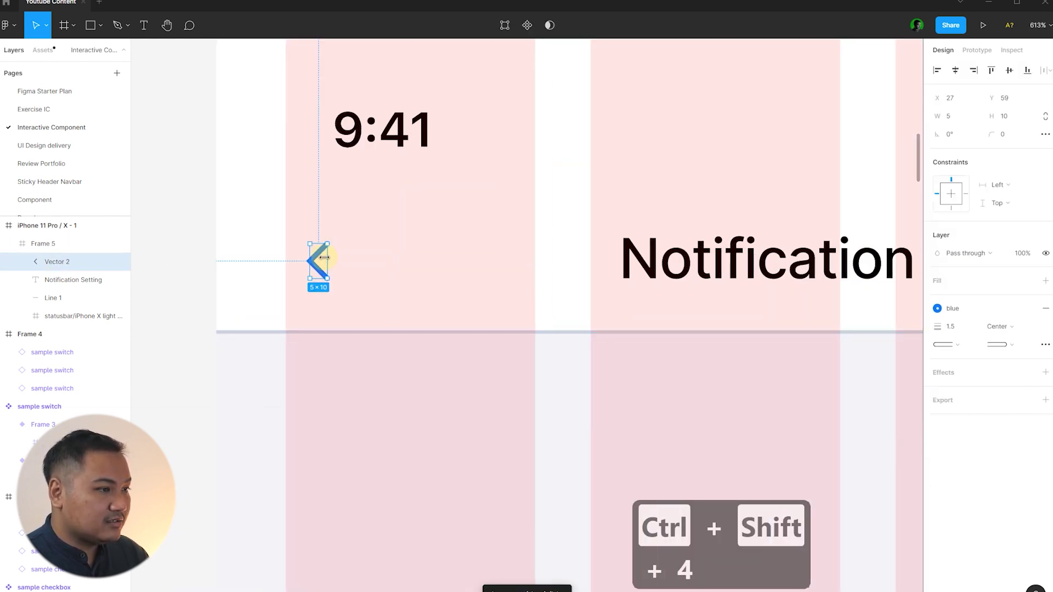
scroll(299, 241, "up", 5)
key("Left")
key("Left")
key("Left")
key("Left")
key("Left")
key("Left")
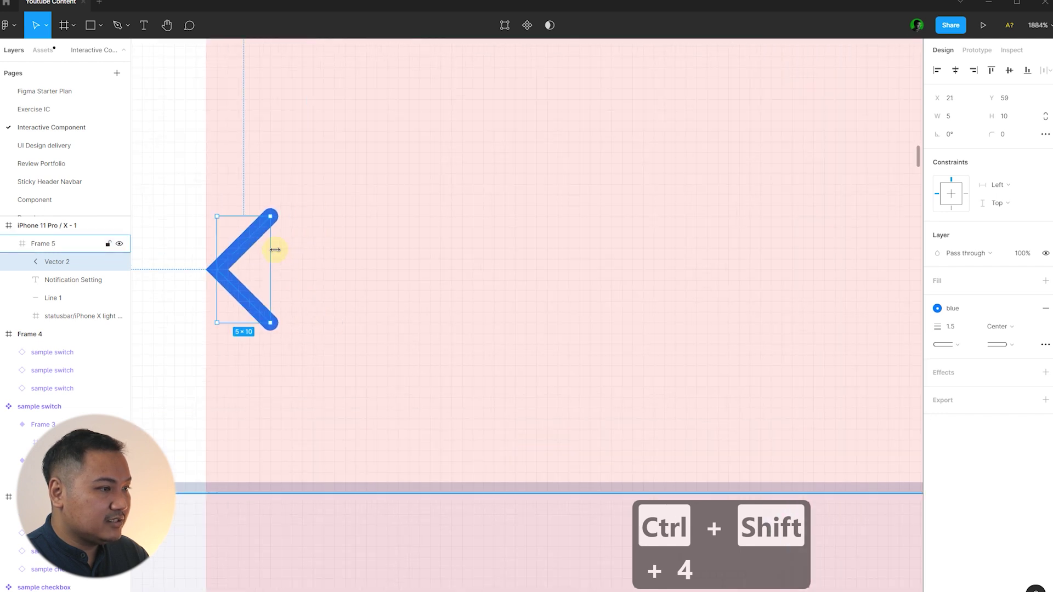
Step: Enlarge the back chevron proportionally to 9 × 18, keeping its tip at the column's left edge
left_click_drag(272, 247, 292, 246)
key("Right")
key("Right")
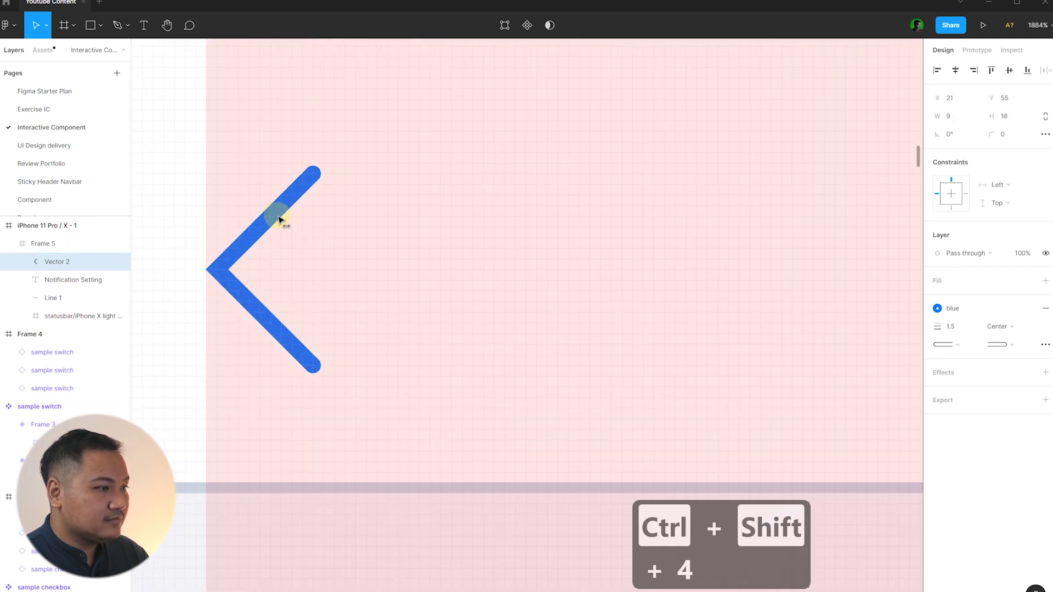
scroll(307, 283, "down", 5)
left_click(159, 261)
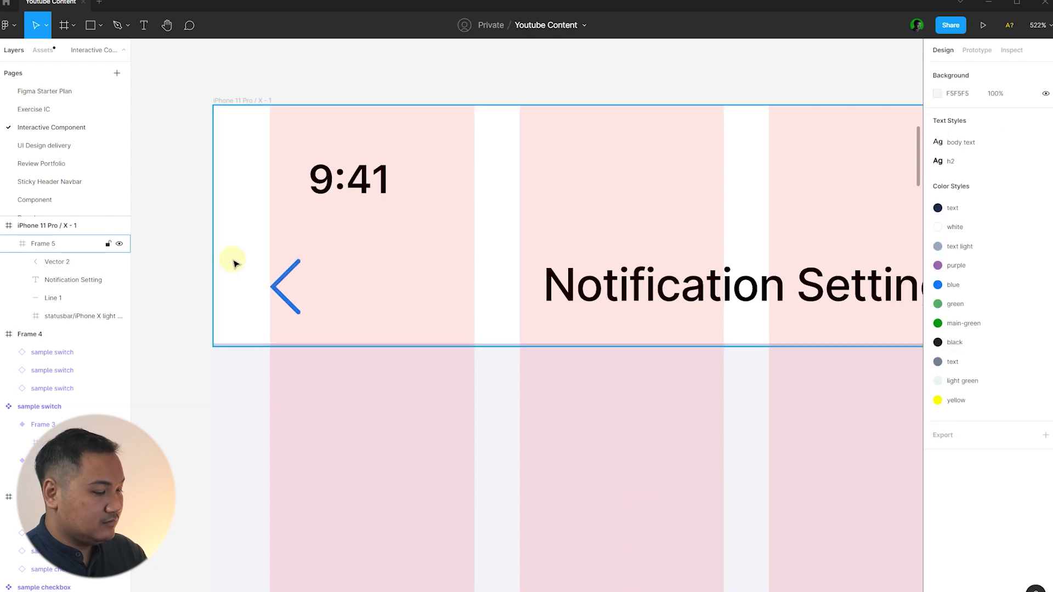
Step: Hide the layout grid and check the back chevron's size and placement in the header
key("ctrl+shift+4")
scroll(250, 267, "down", 3)
left_click(249, 267)
scroll(250, 267, "up", 2)
left_click(286, 270)
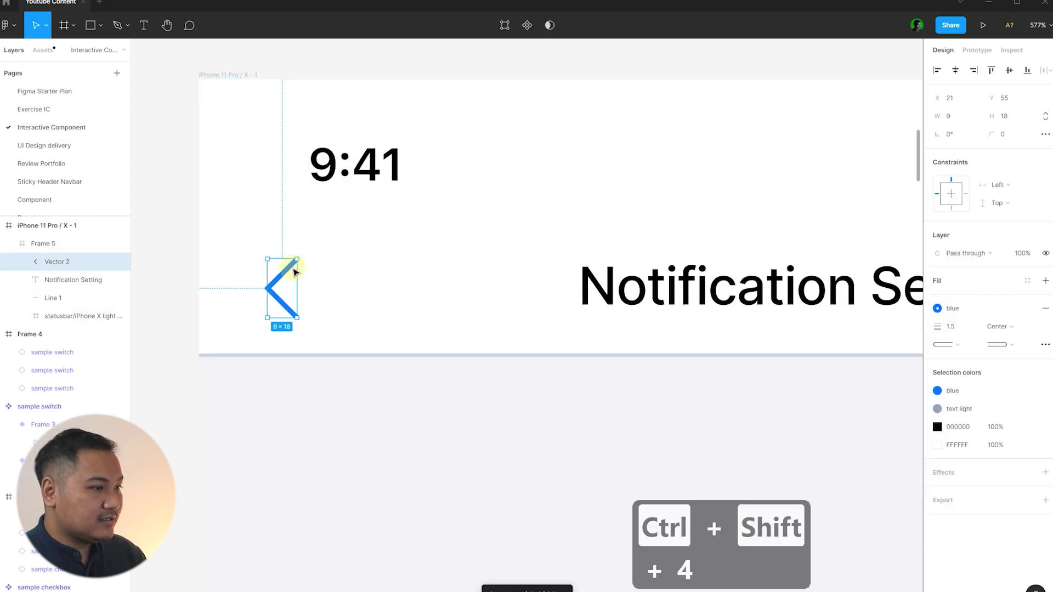
left_click(216, 247)
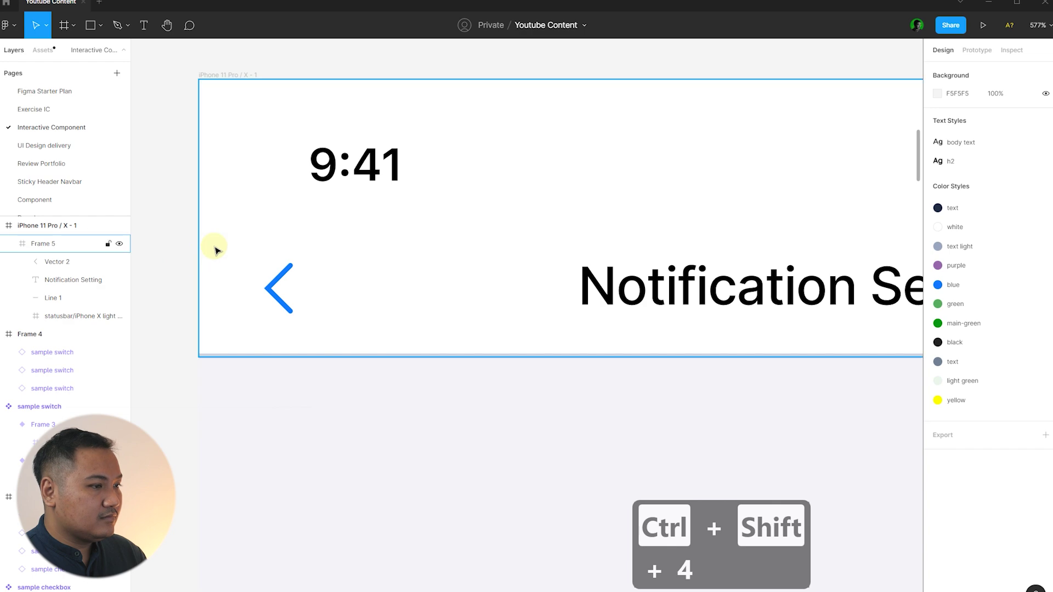
scroll(216, 244, "down", 5)
scroll(261, 142, "down", 1)
scroll(534, 191, "up", 3)
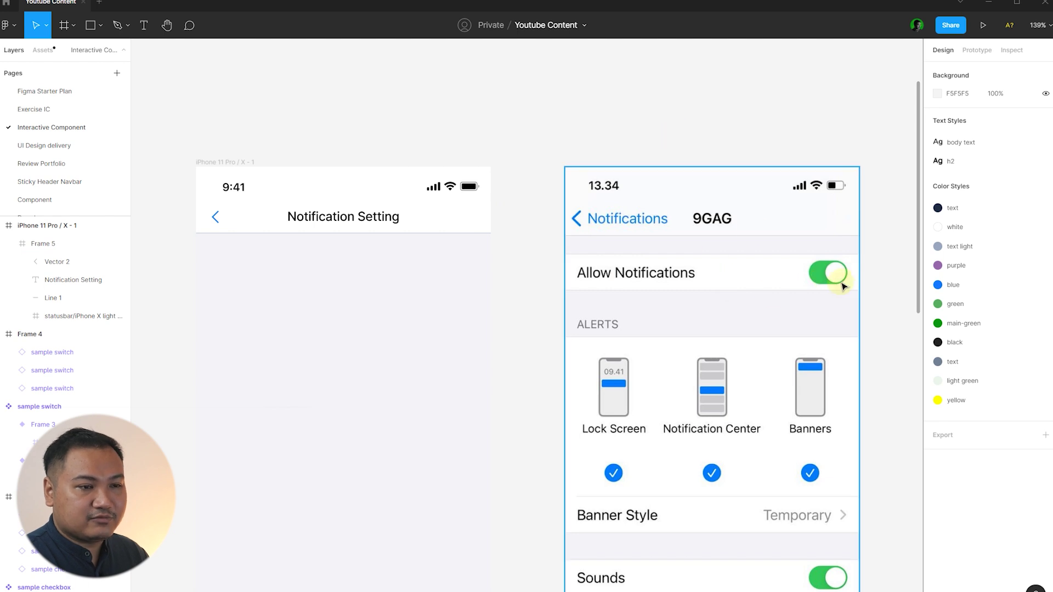
scroll(570, 110, "down", 5)
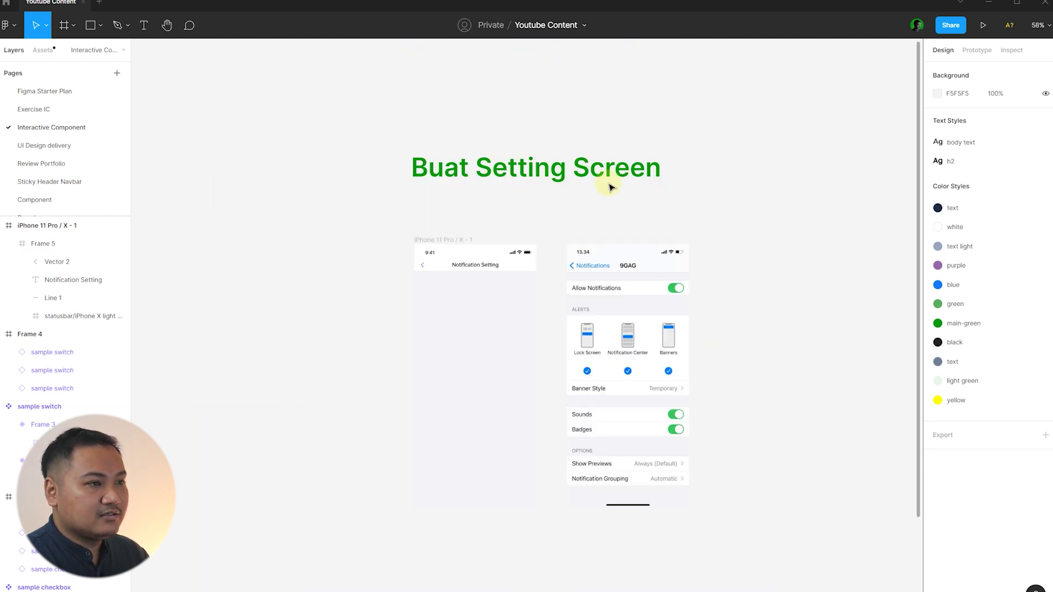
Step: Compare the reference's Allow Notifications row with the empty area beneath the Notification Setting header
scroll(679, 219, "down", 5)
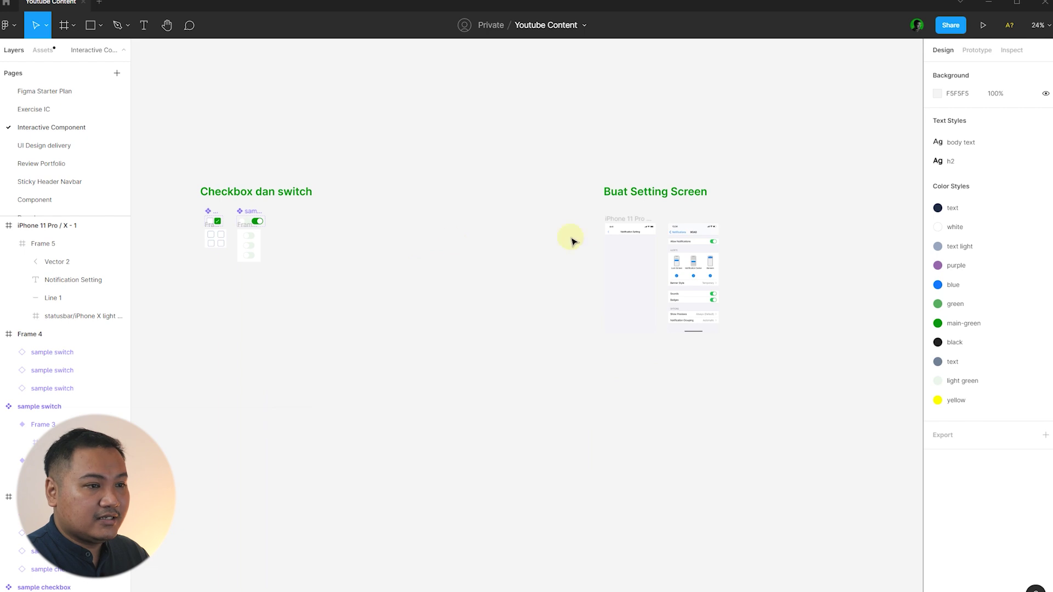
scroll(189, 216, "up", 3)
key("n")
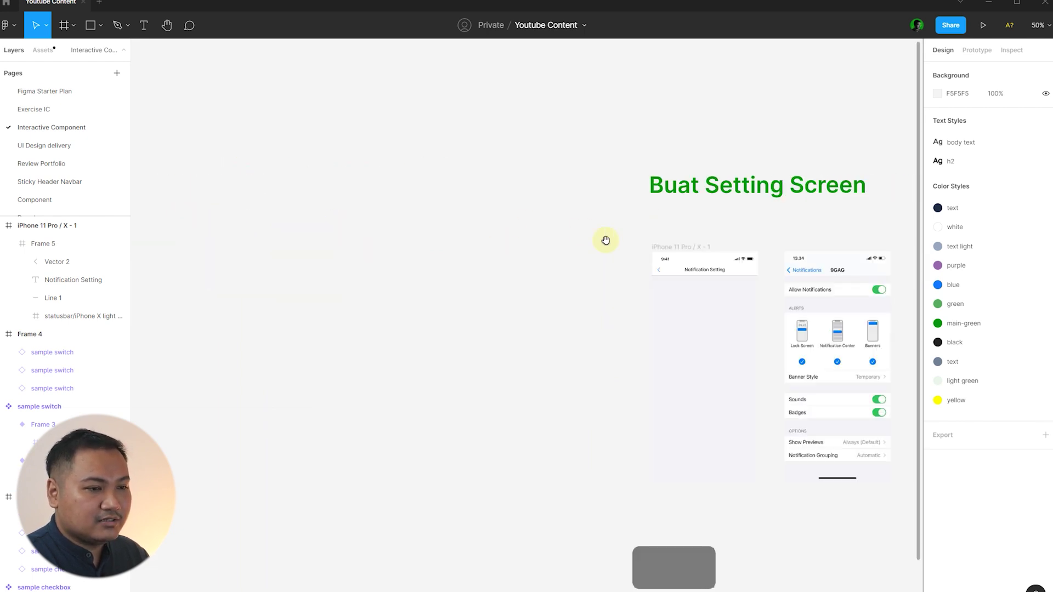
scroll(375, 274, "up", 3)
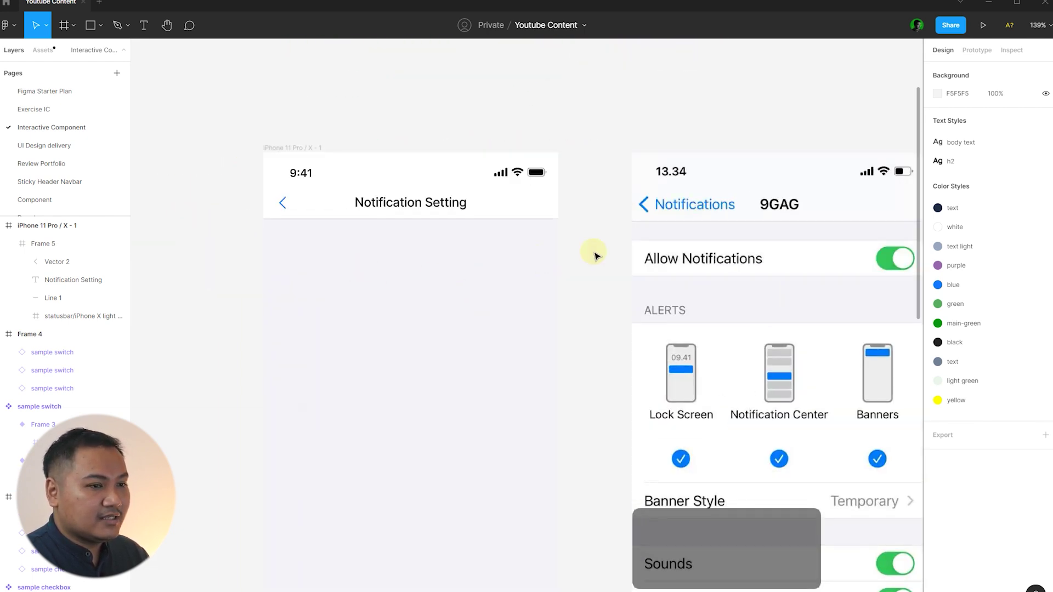
scroll(263, 223, "down", 1)
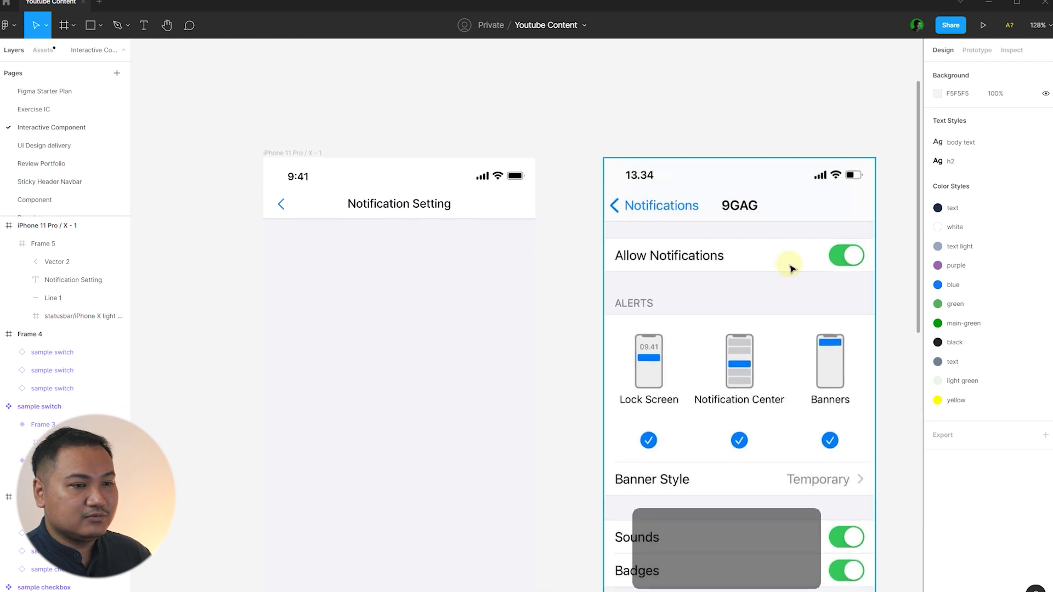
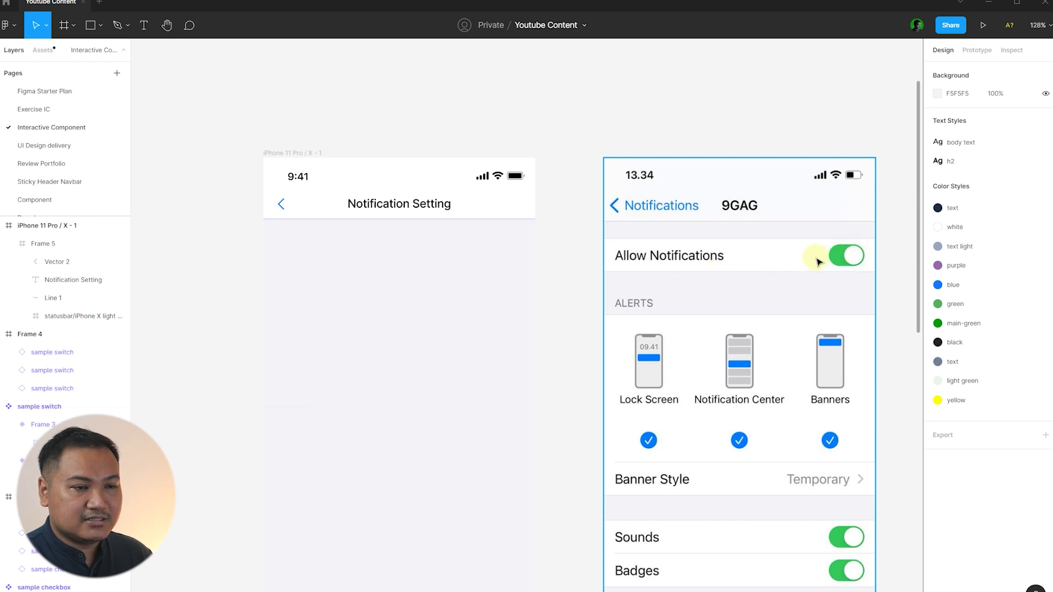
left_click_drag(491, 114, 523, 115)
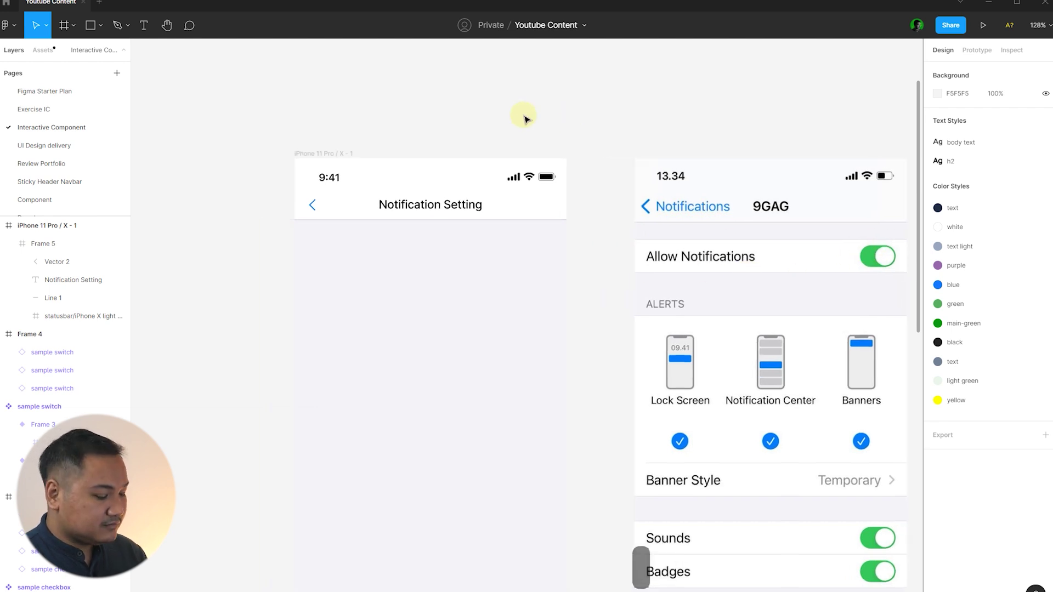
scroll(471, 242, "up", 2)
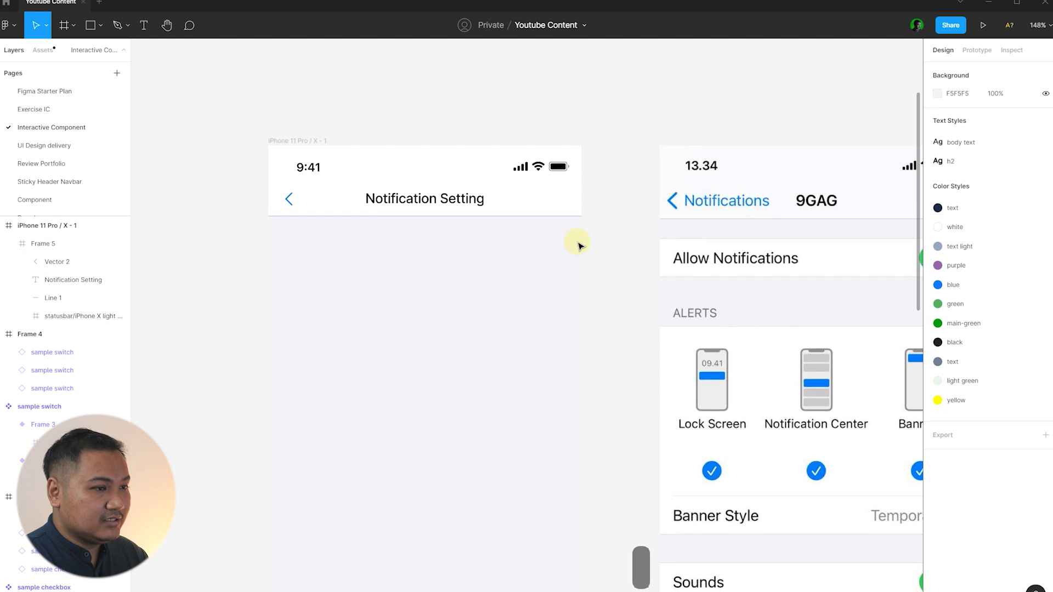
scroll(576, 243, "up", 1)
scroll(500, 228, "down", 1)
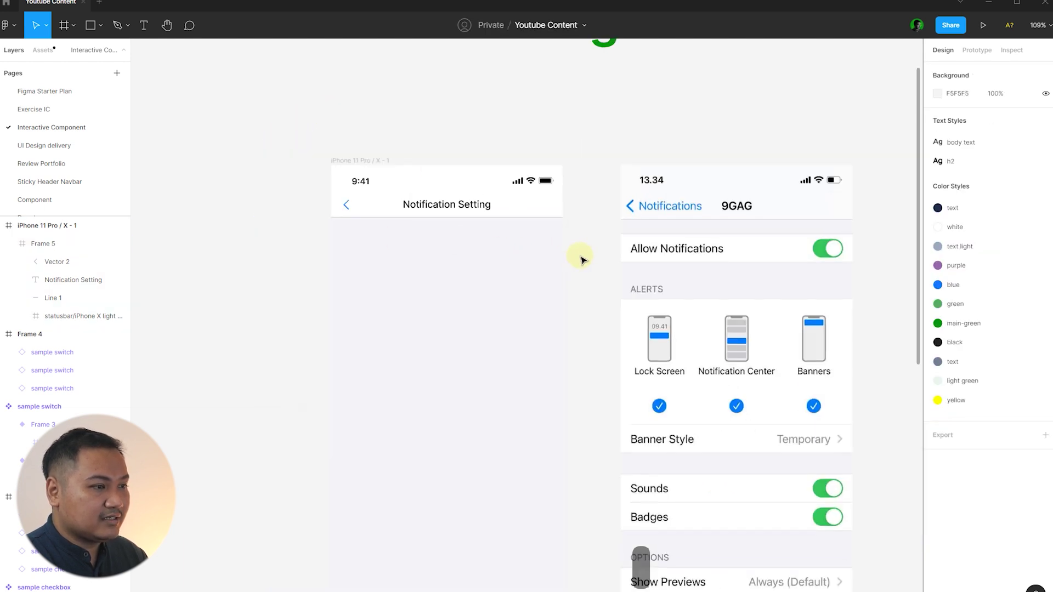
Step: Draw a frame about 258 × 53 below the header, fill it with white FFFFFF and align it to the screen's left edge
scroll(530, 256, "up", 1)
key("f")
left_click_drag(289, 247, 514, 293)
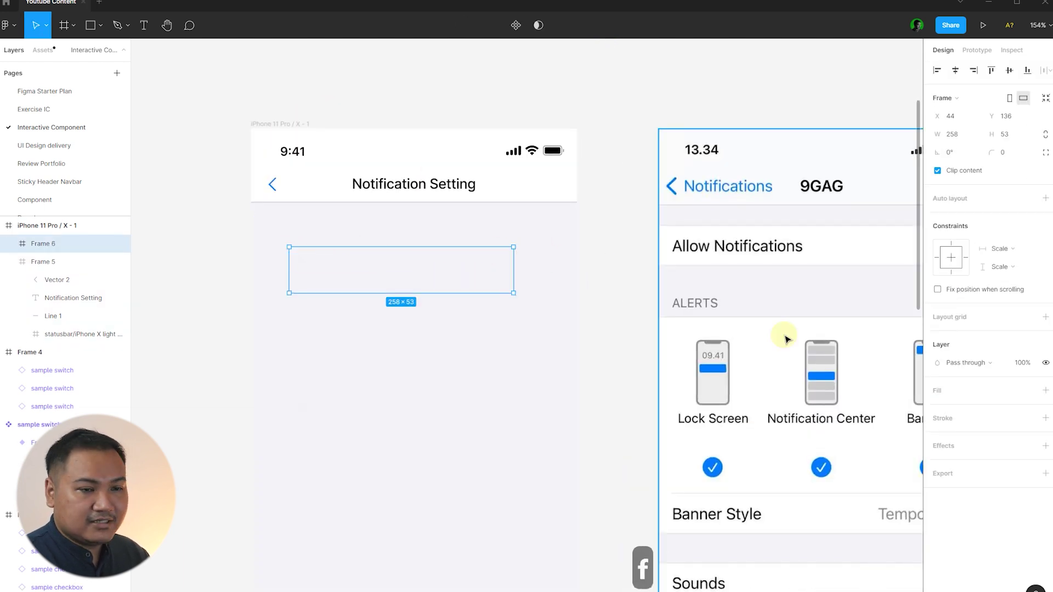
left_click(1045, 390)
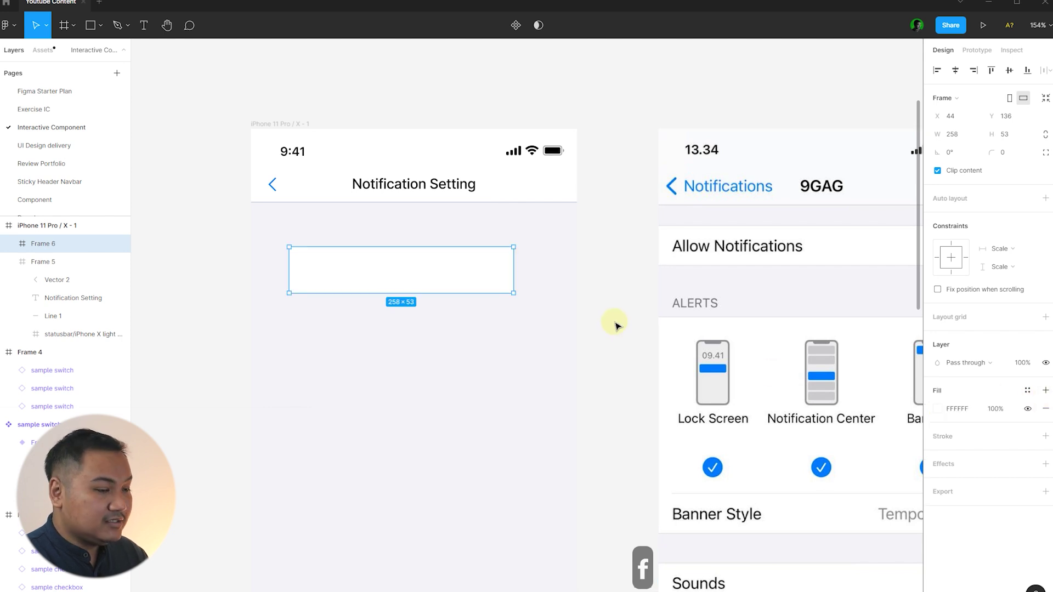
key("alt+a")
left_click(496, 275)
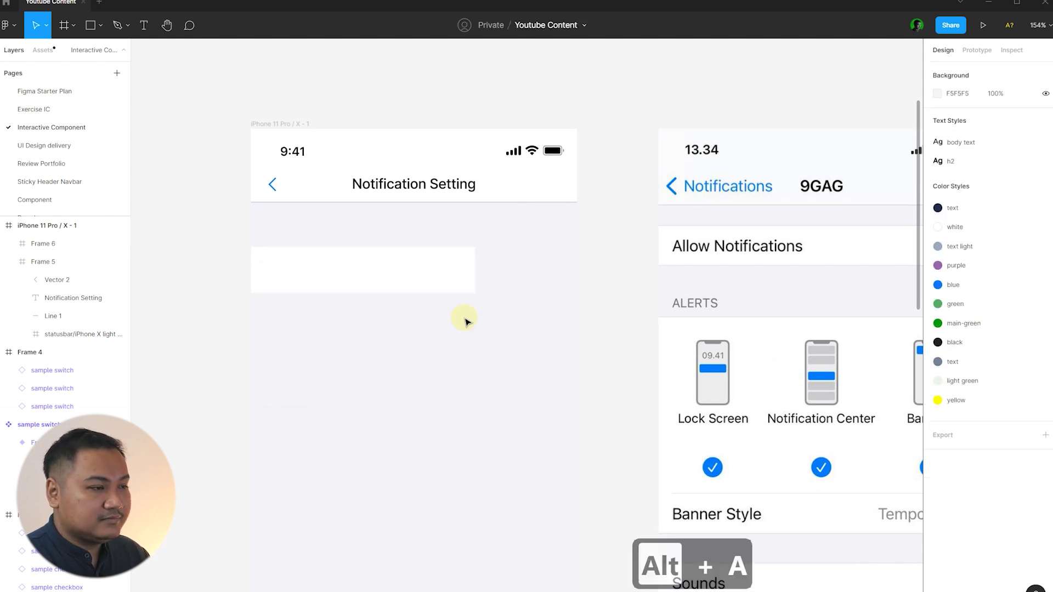
Step: Darken the canvas background to grey C9C9C9
scroll(450, 309, "down", 2)
scroll(545, 305, "down", 2)
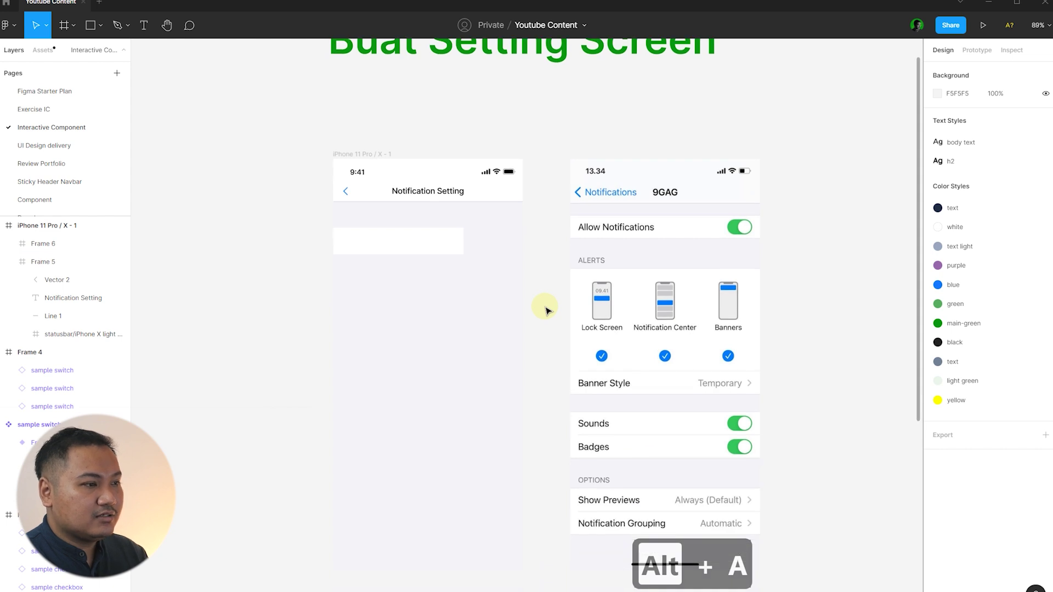
scroll(543, 318, "up", 1)
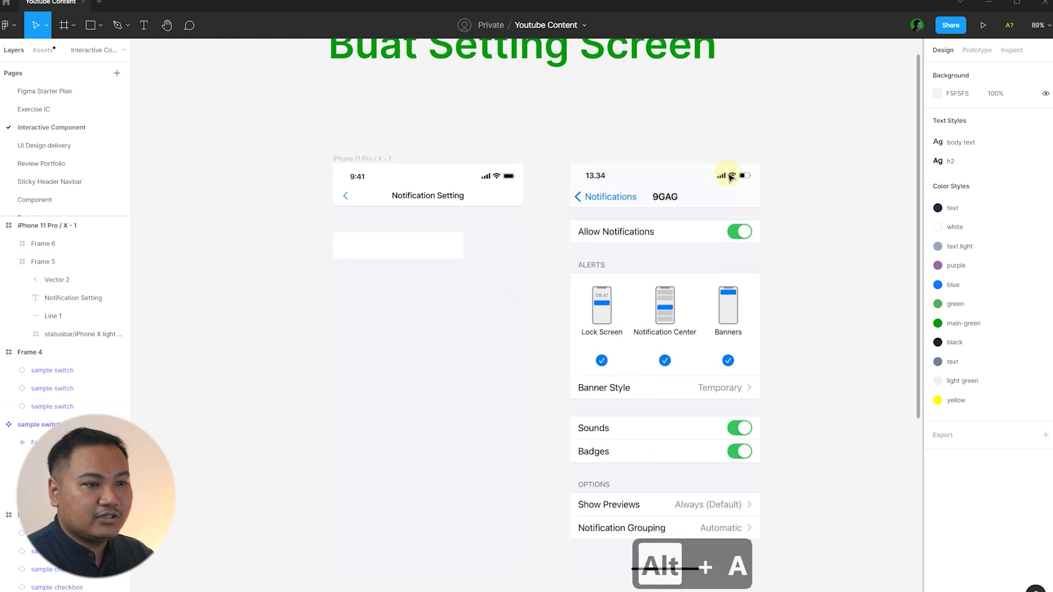
left_click(938, 94)
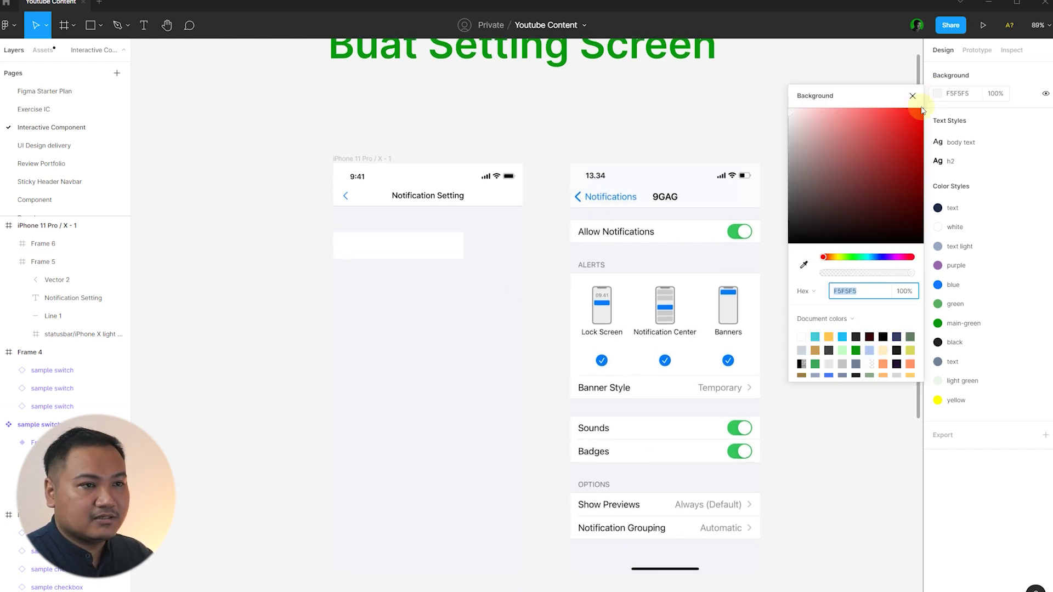
left_click_drag(795, 119, 766, 143)
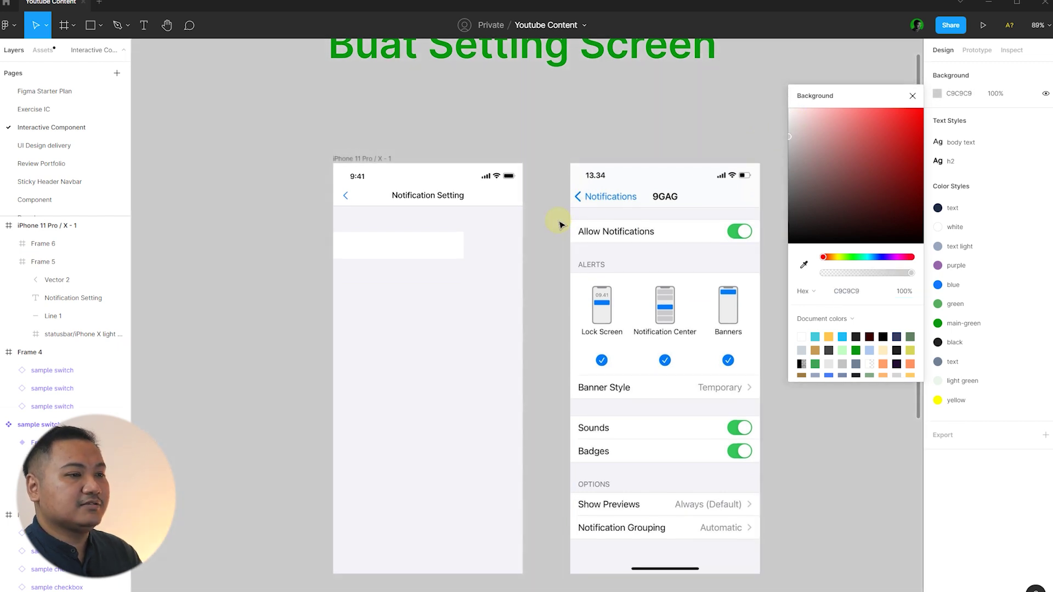
left_click(913, 96)
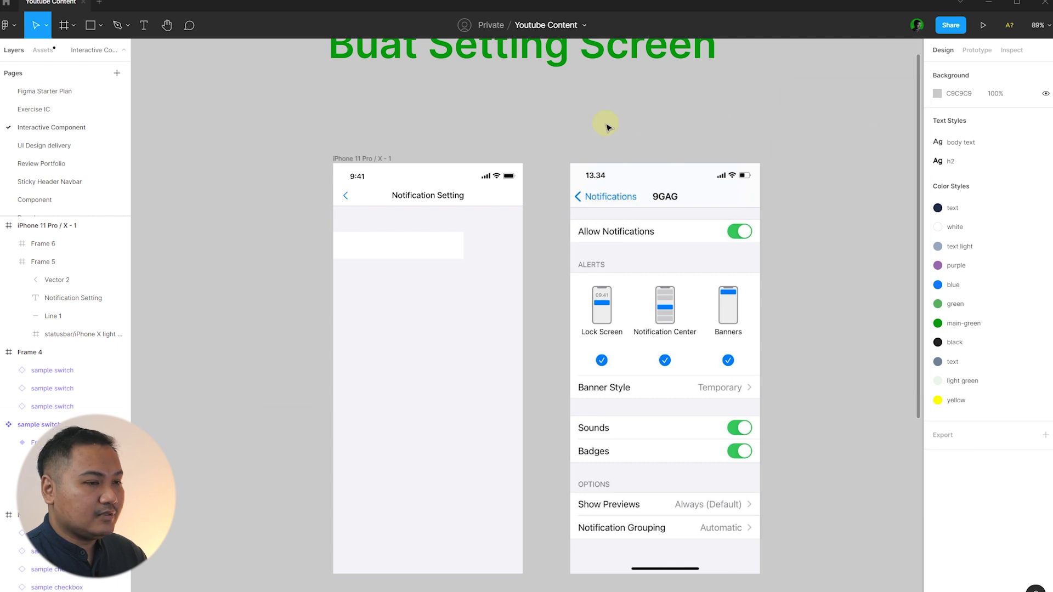
Step: Set the white row frame's height to 48 and move it up beneath the header to about Y 107
scroll(482, 235, "up", 5)
left_click(426, 265)
left_click(1021, 136)
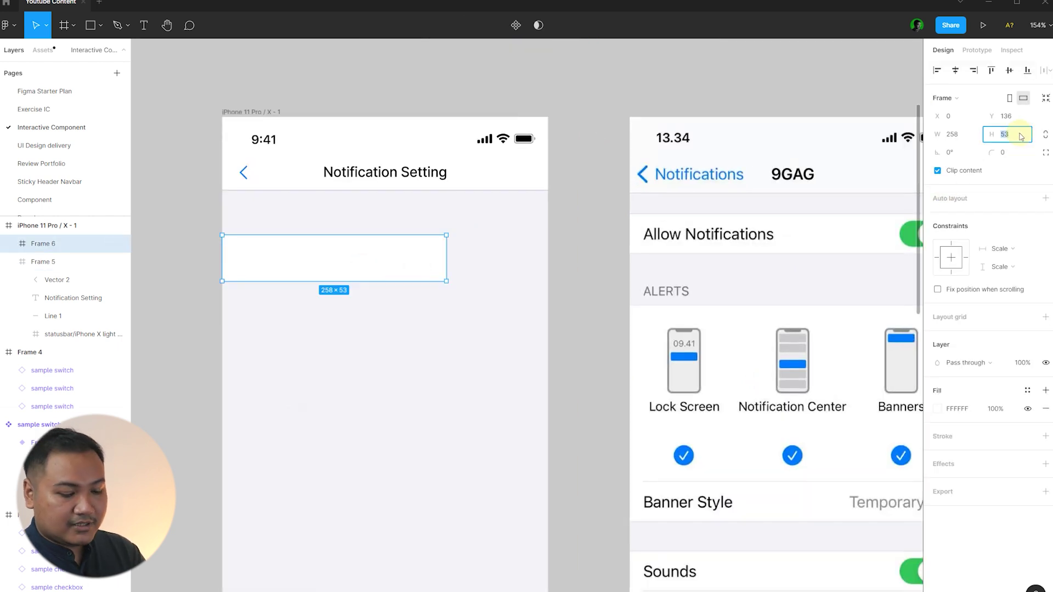
type("48")
key("Return")
left_click(608, 322)
left_click(400, 265)
left_click_drag(400, 266, 403, 245)
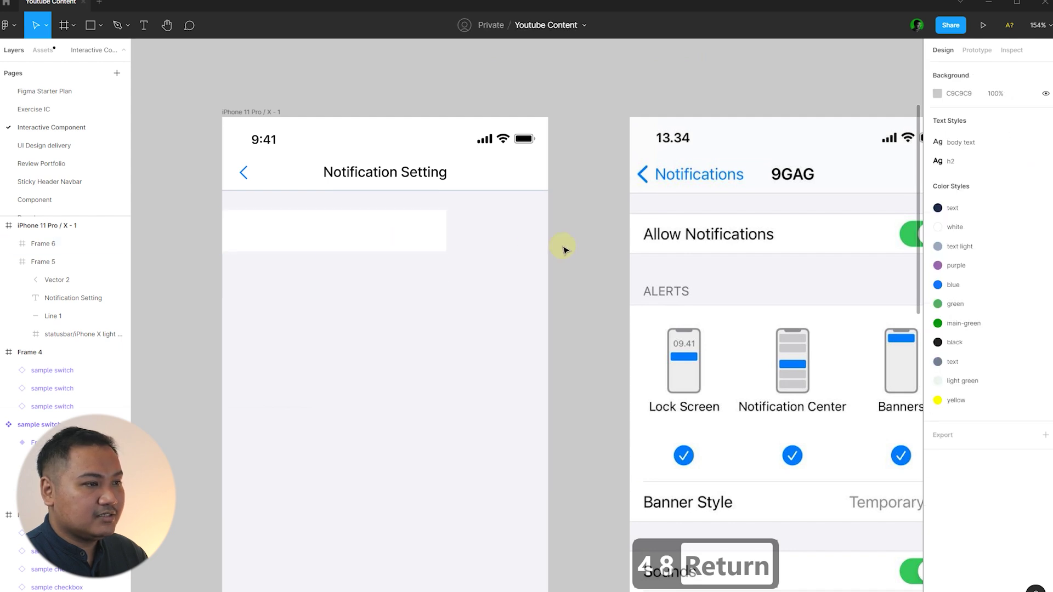
Step: Widen the white row frame to 375 so it spans the full screen width
left_click(564, 244)
scroll(298, 188, "up", 5)
double_click(407, 151)
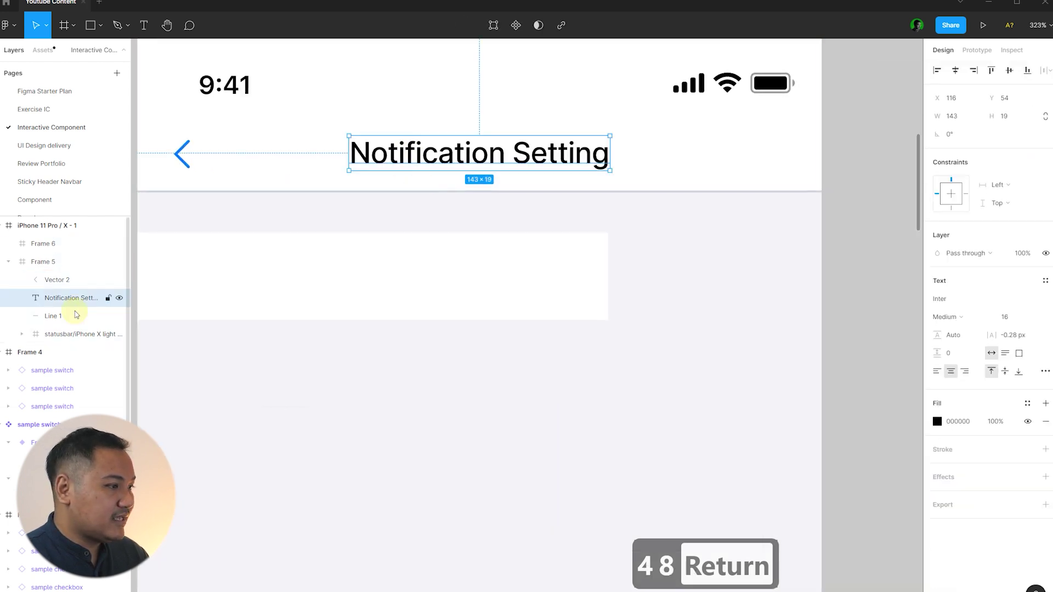
left_click(112, 316)
left_click(604, 261)
left_click_drag(603, 261, 824, 254)
left_click(833, 254)
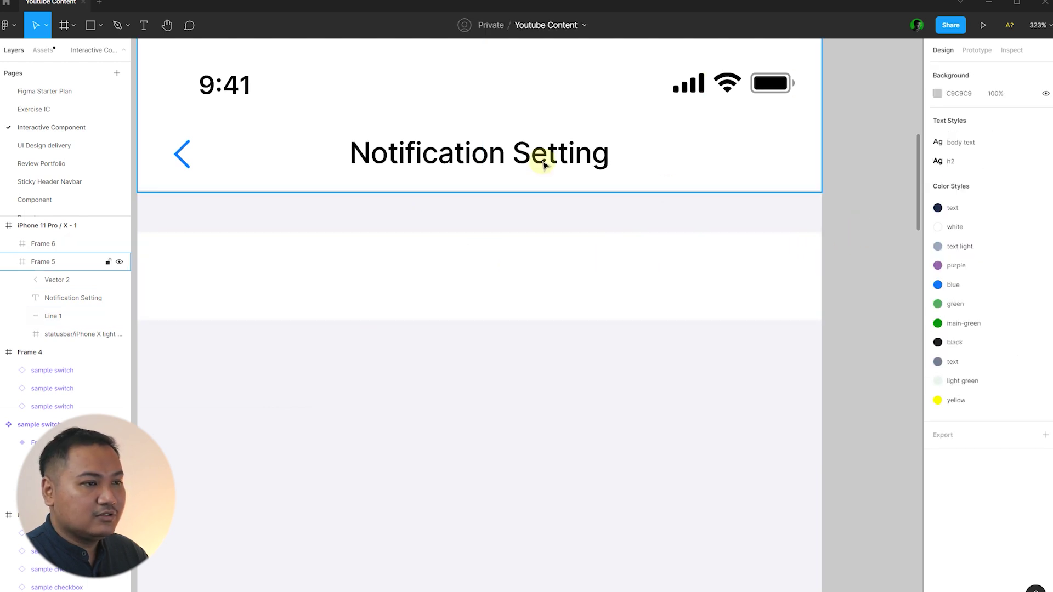
Step: Set the opacity of the header's divider line to 30%
double_click(540, 159)
left_click(479, 192)
scroll(322, 228, "down", 3)
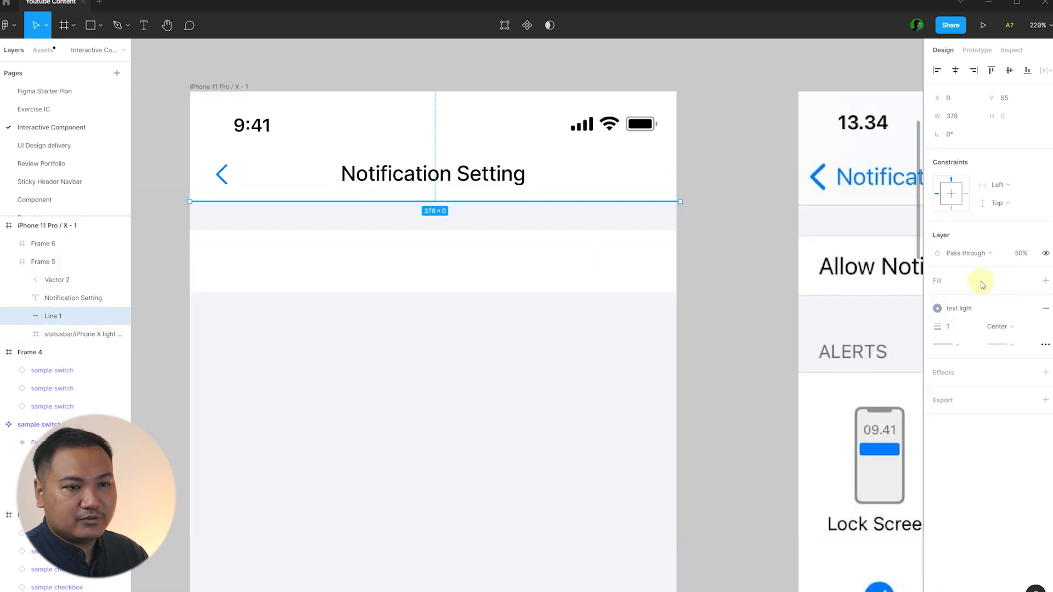
type("30")
key("Return")
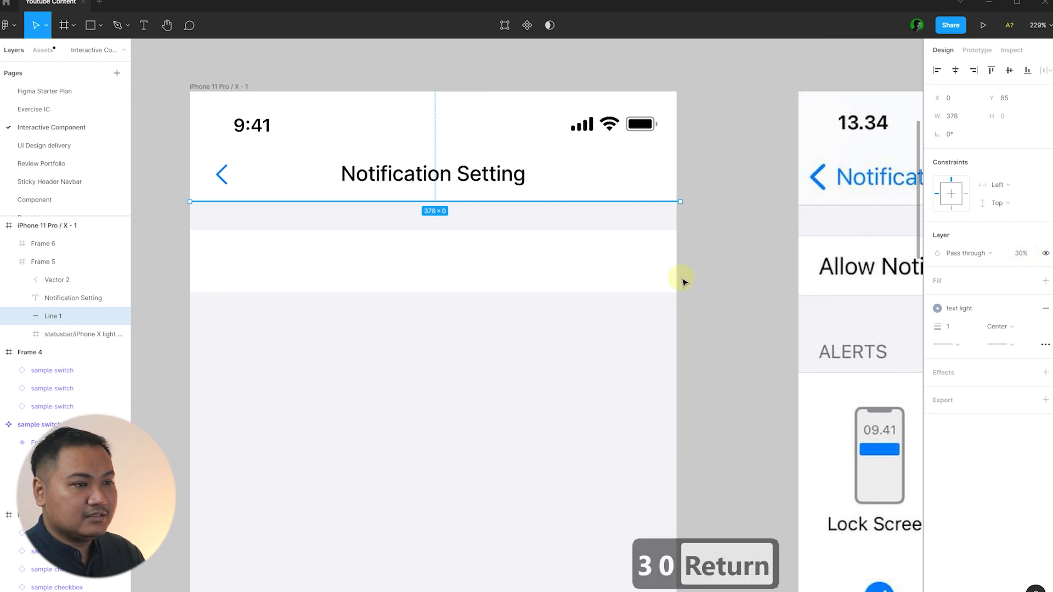
left_click(735, 245)
Step: Copy the header's divider line into the white row frame, placing it at the frame's top edge at Y 1
double_click(427, 186)
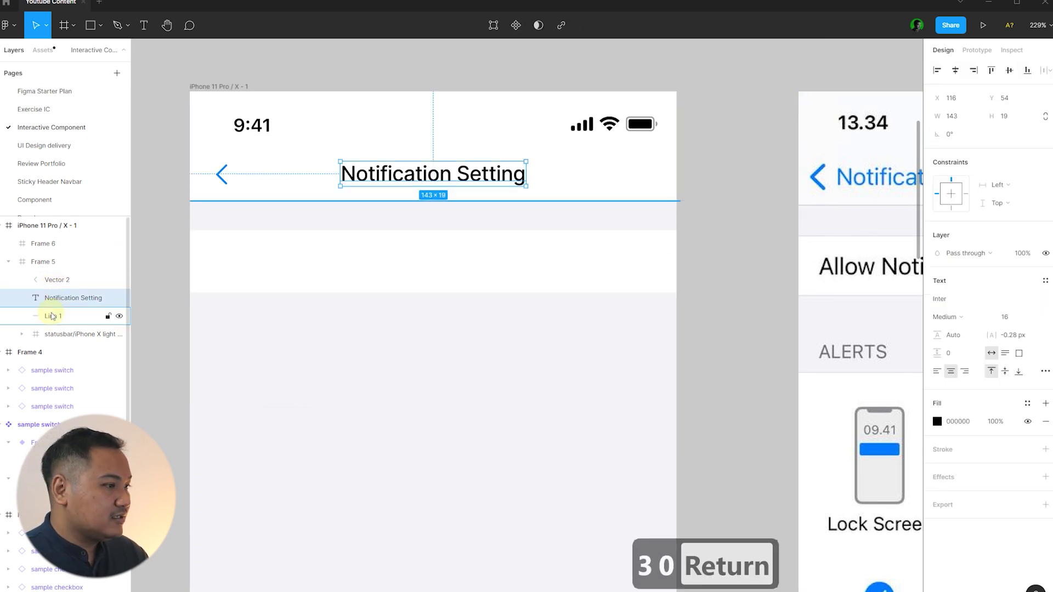
left_click(112, 316)
key("ctrl+c")
left_click(664, 271)
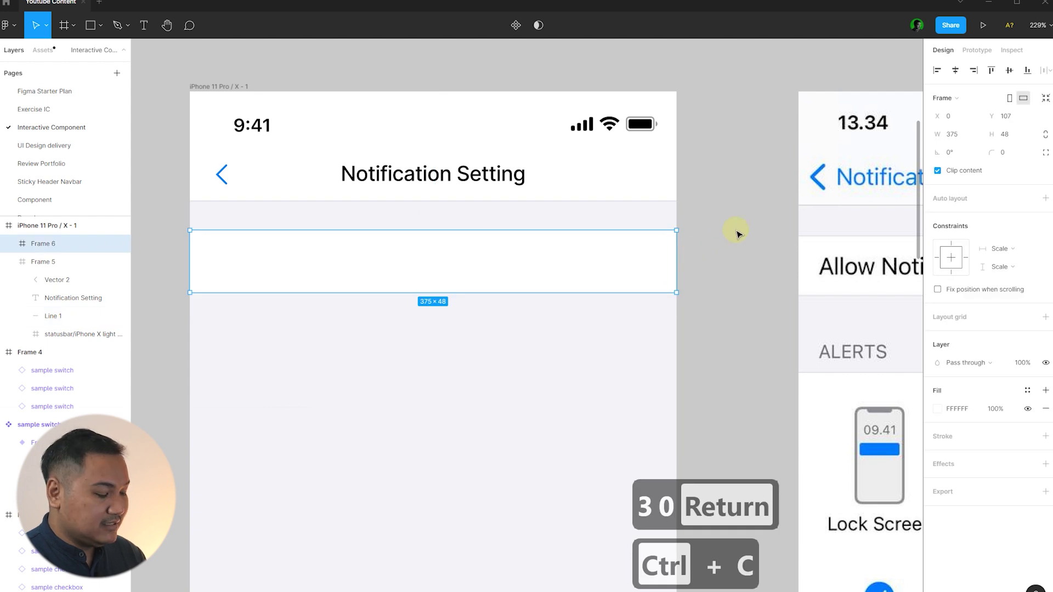
key("ctrl+v")
left_click(957, 240)
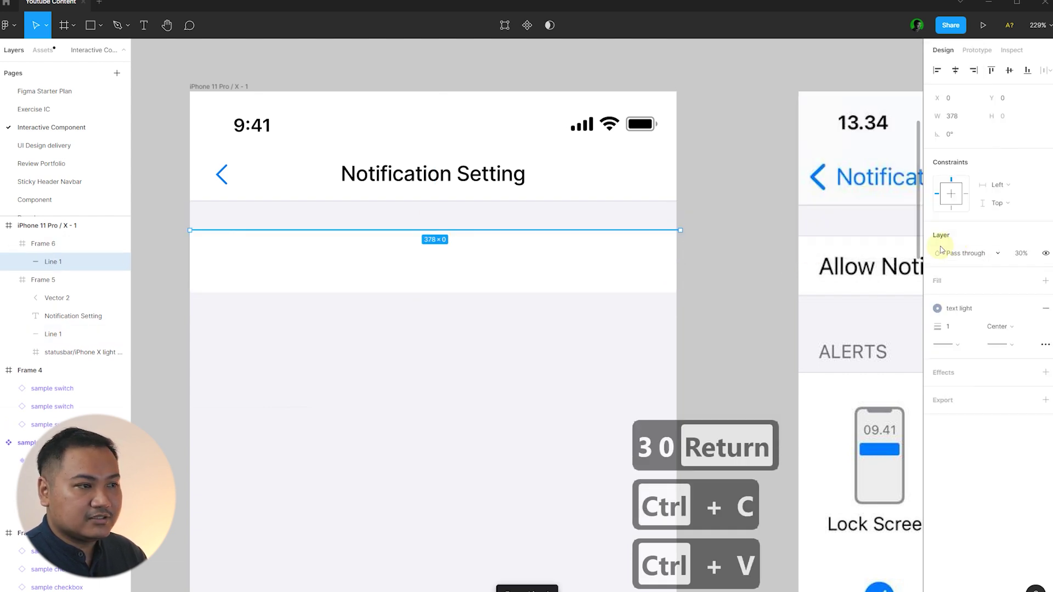
key("Down")
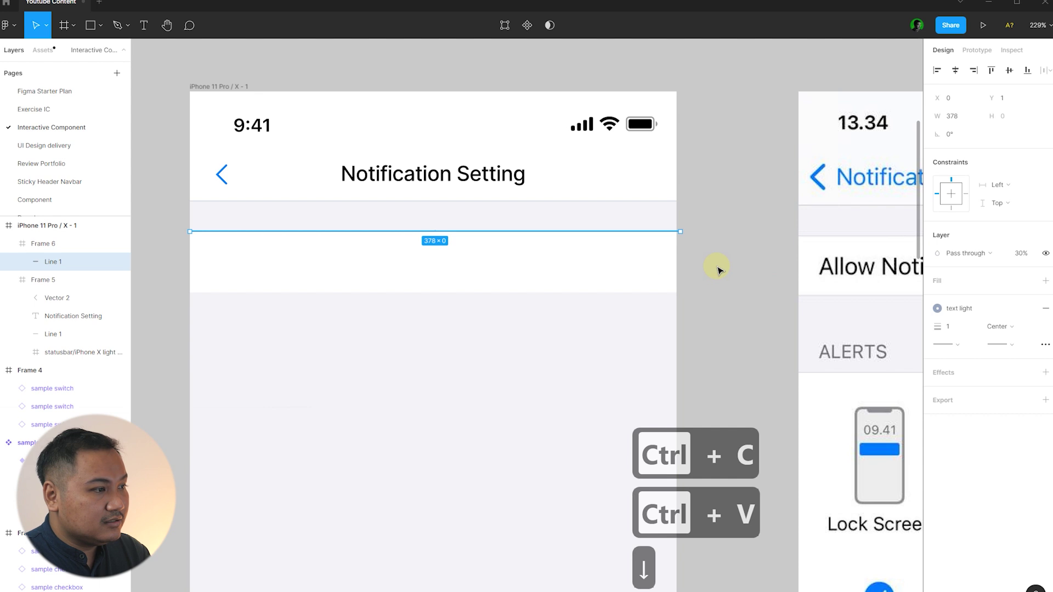
Step: Duplicate the row's top divider line and align the copy to the bottom edge of the row frame
left_click_drag(608, 232, 604, 263)
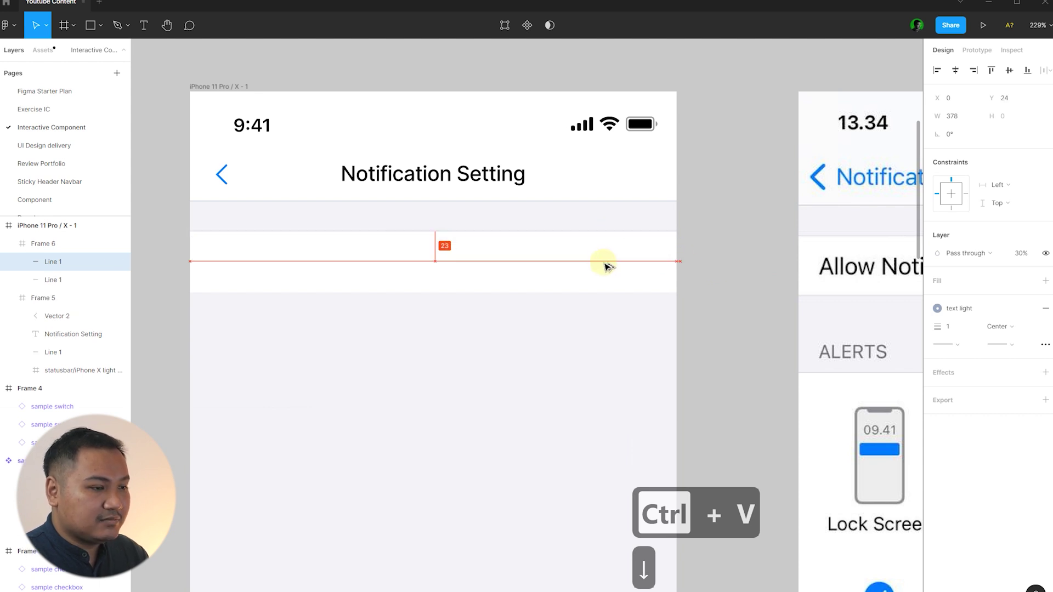
key("alt+s")
left_click(737, 260)
Step: Duplicate the Notification Setting title into the white row, at about X 64, Y 15
scroll(567, 283, "down", 5)
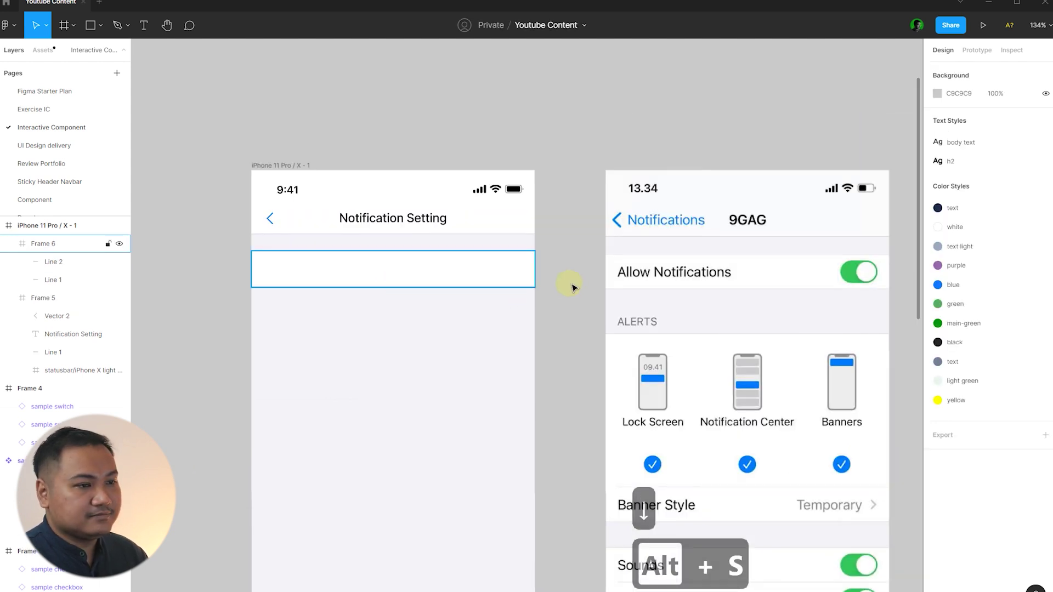
scroll(494, 253, "left", 1)
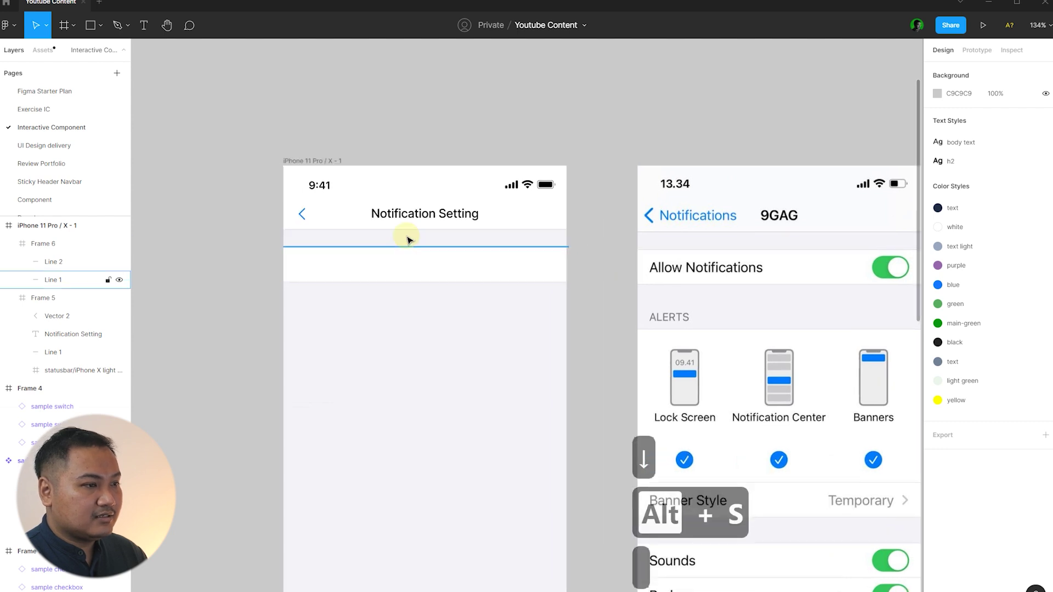
scroll(425, 237, "up", 3)
left_click(430, 204)
double_click(458, 206)
left_click_drag(459, 206, 404, 280)
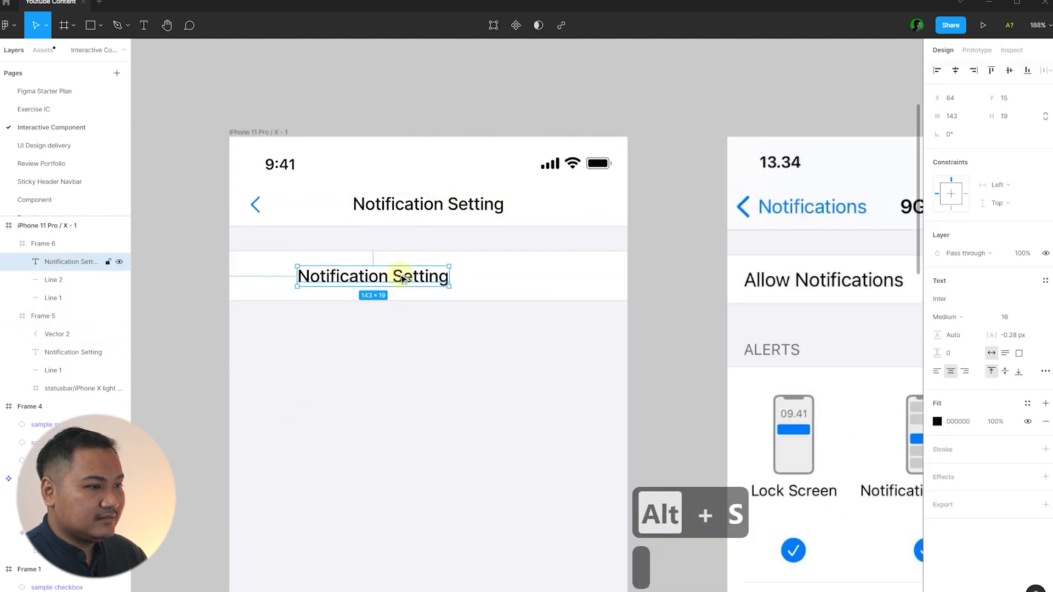
Step: Change the copied title's text to "Allow Notifications" and set its font weight to Regular
double_click(402, 278)
type("Allow")
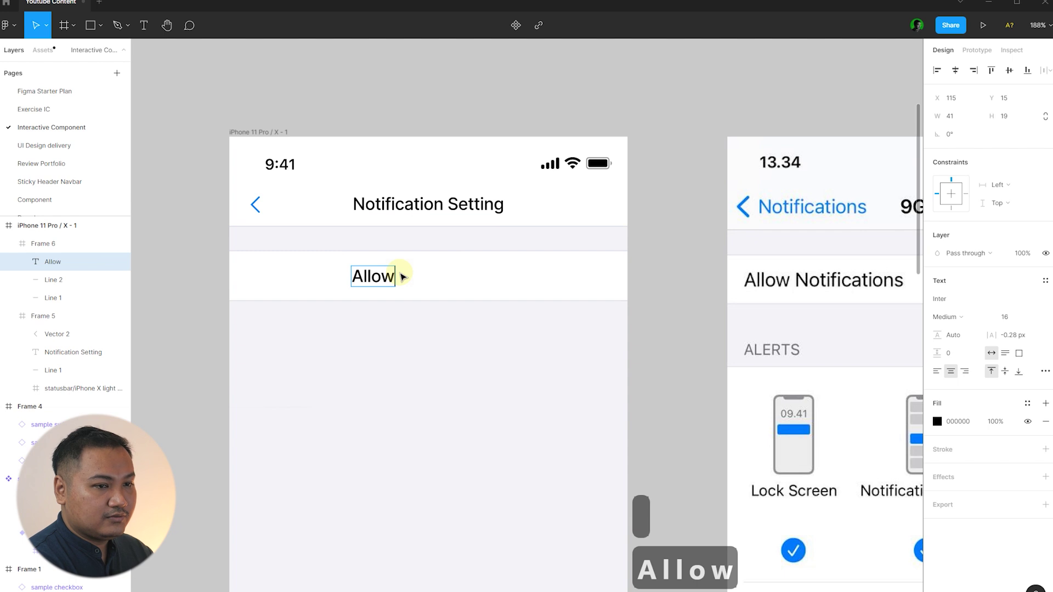
type(" Notifi")
key("BackSpace")
type("fi")
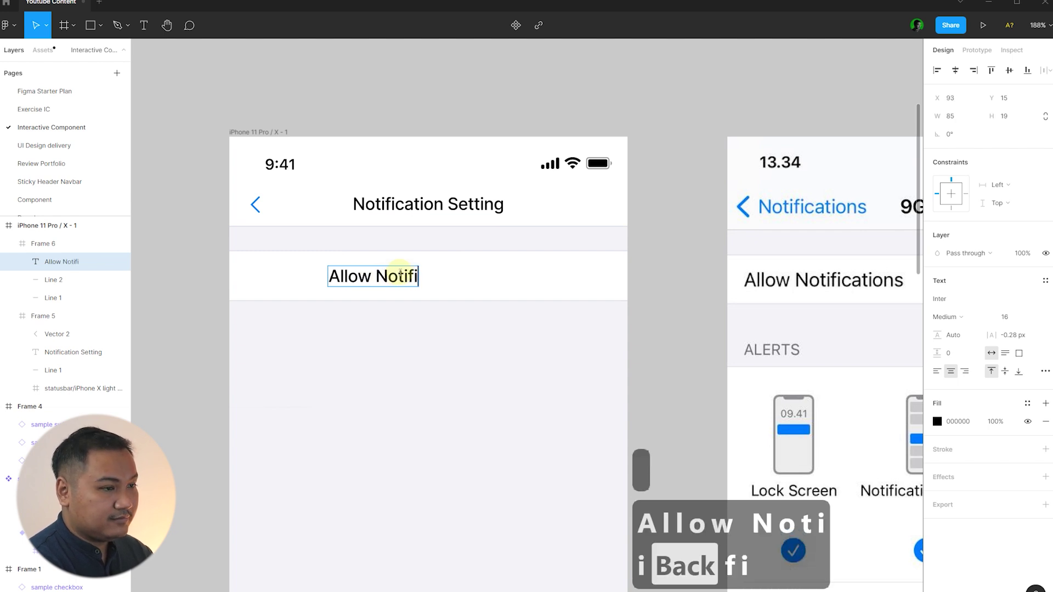
type("cations")
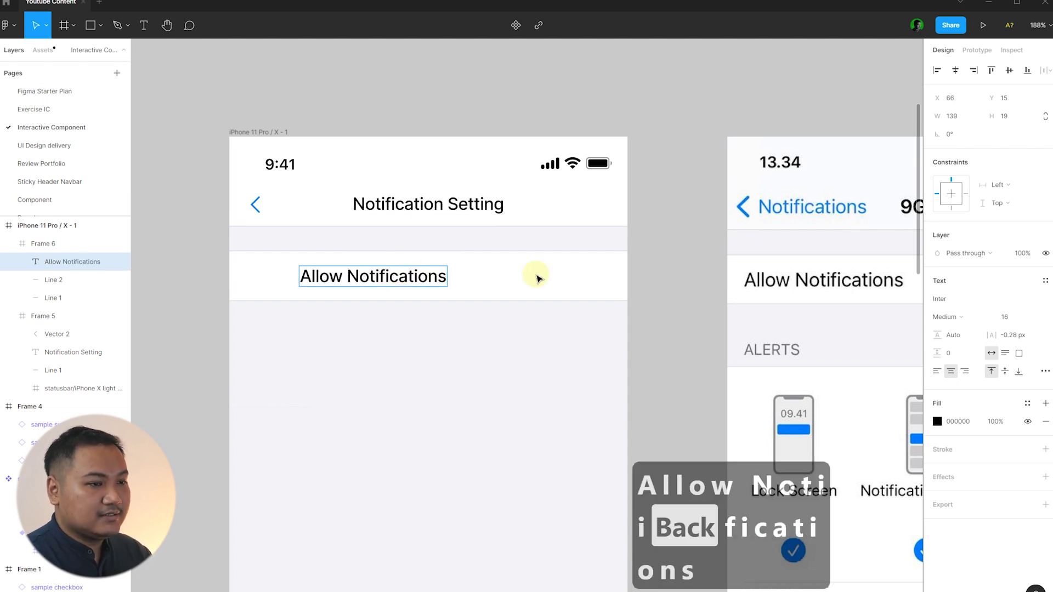
key("Escape")
left_click(936, 318)
left_click(954, 302)
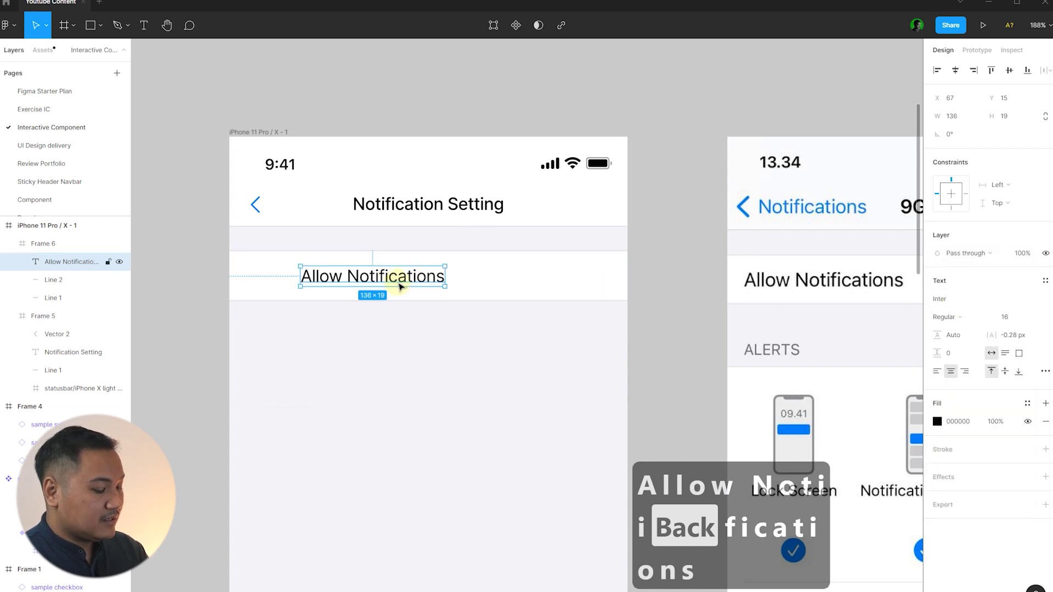
Step: Show the layout grid and move the Allow Notifications label to X 20, at the first column's left edge
key("ctrl+shift+4")
scroll(307, 282, "up", 5)
left_click_drag(311, 280, 275, 270)
scroll(275, 271, "down", 5)
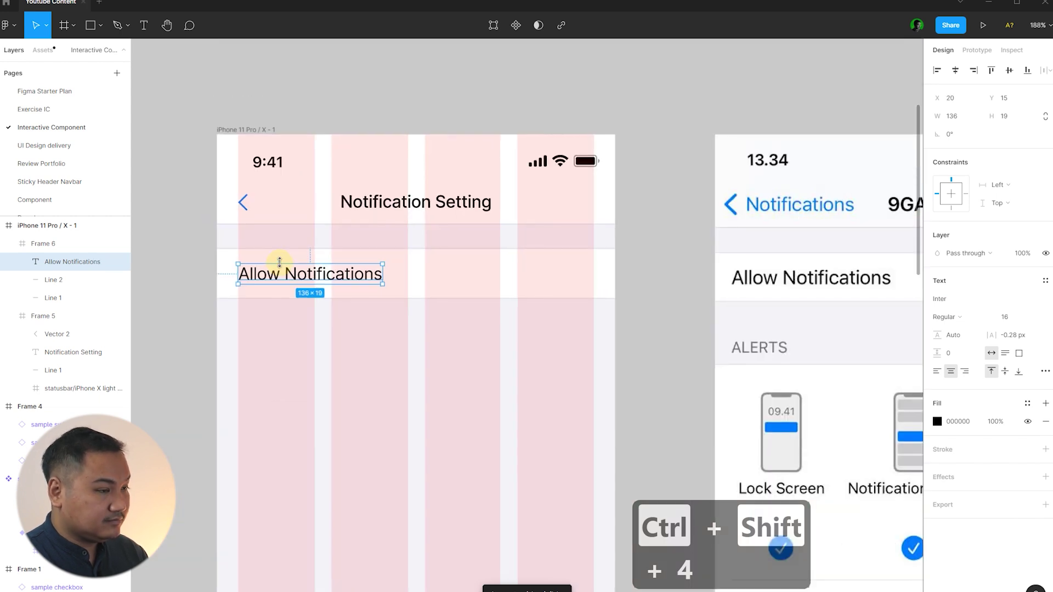
Step: Center the Allow Notifications label vertically in its row and draw a frame about 66 by 27 at the row's right end
key("alt+v")
left_click(638, 277)
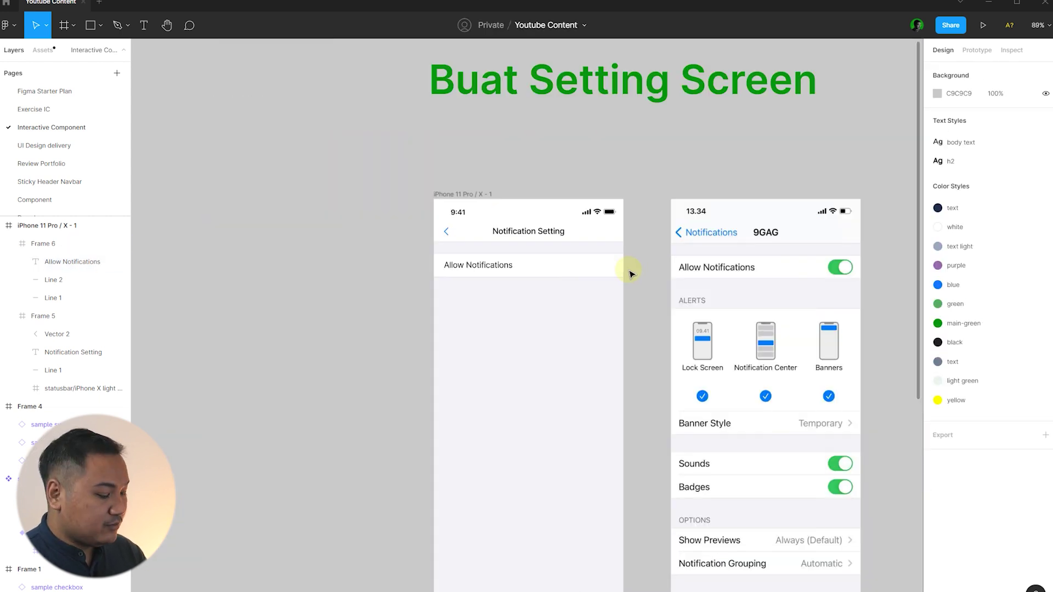
key("f")
scroll(611, 268, "up", 8)
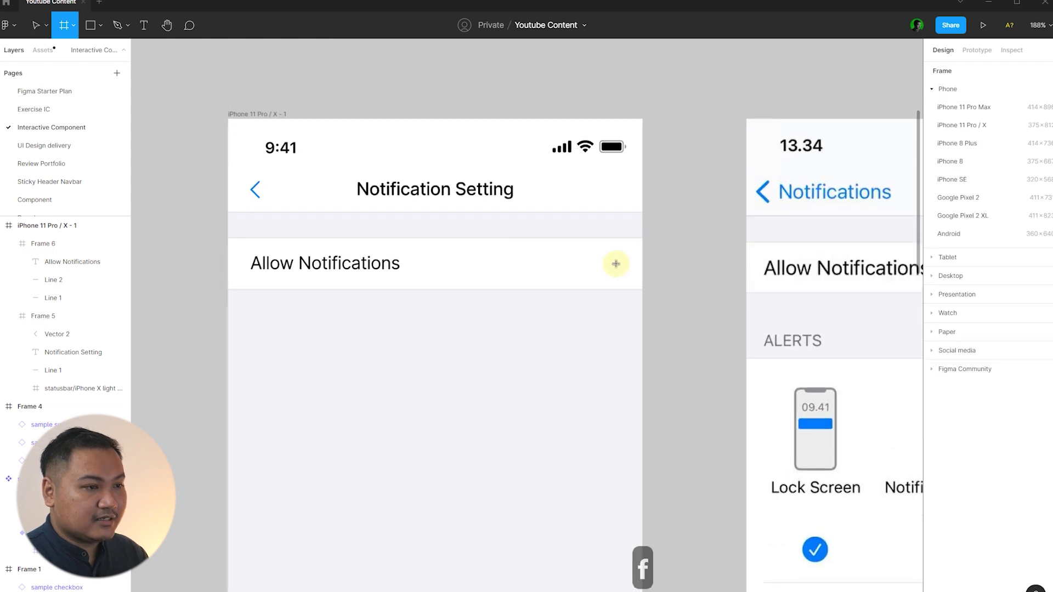
mouse_move(488, 242)
left_mouse_down()
mouse_move(602, 273)
mouse_move(636, 303)
left_mouse_up()
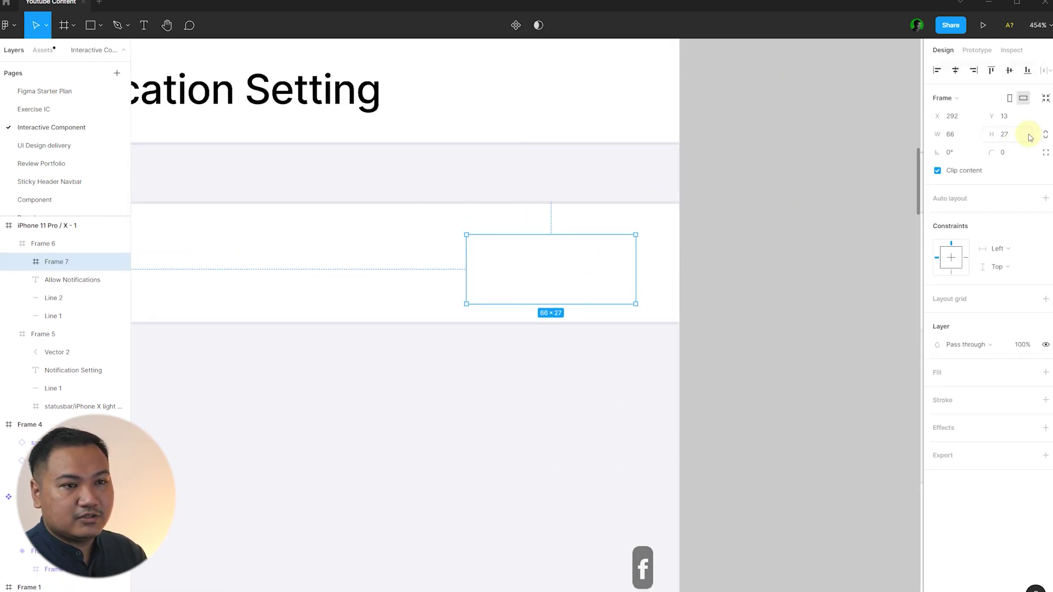
Step: Try heights of 80 and 40 for the new frame and center it vertically in the row
type("80")
key("Return")
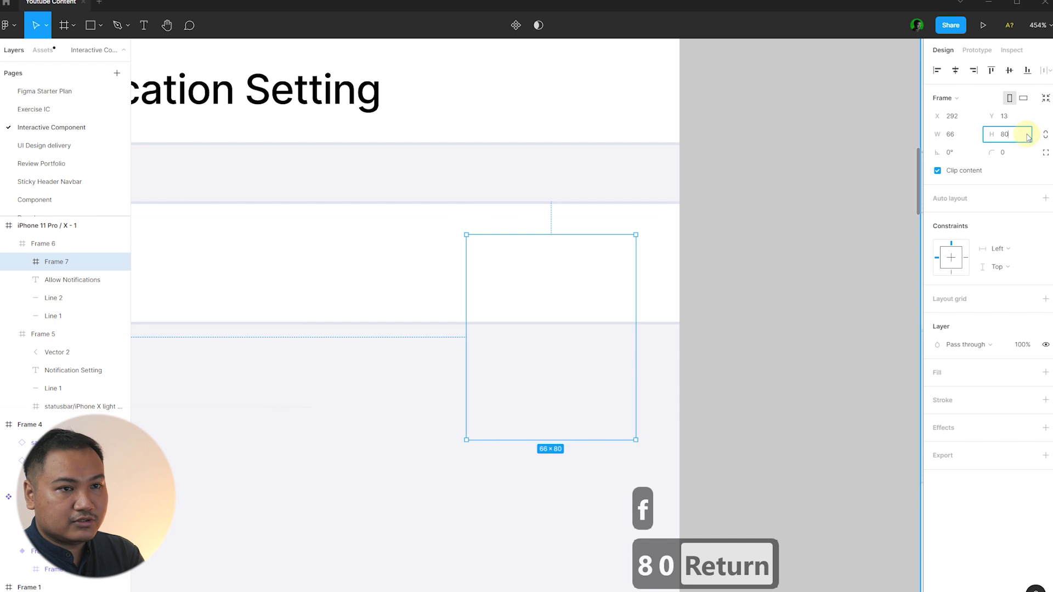
left_click(656, 240)
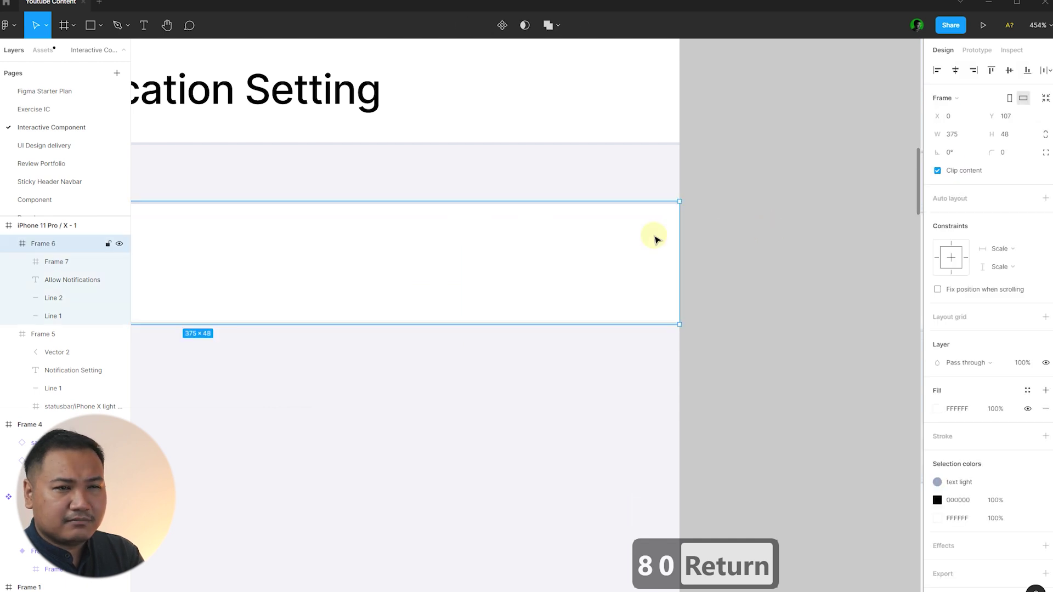
double_click(600, 253)
left_click(1006, 134)
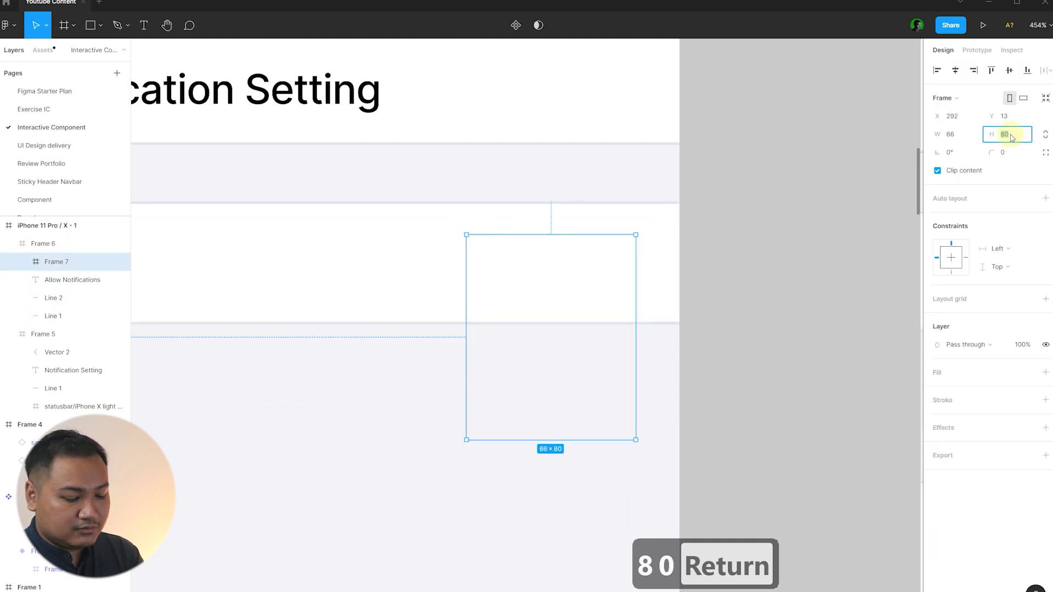
type("40")
key("Return")
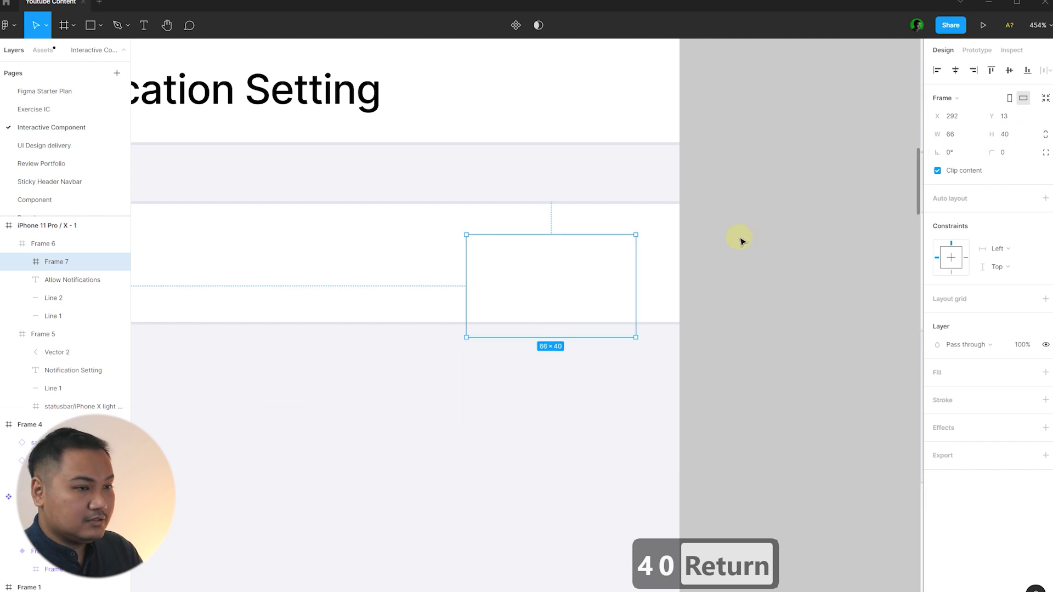
key("alt+v")
Step: Set the new frame's height to 32 and center it vertically in the row
left_click(1005, 134)
type("32")
key("Return")
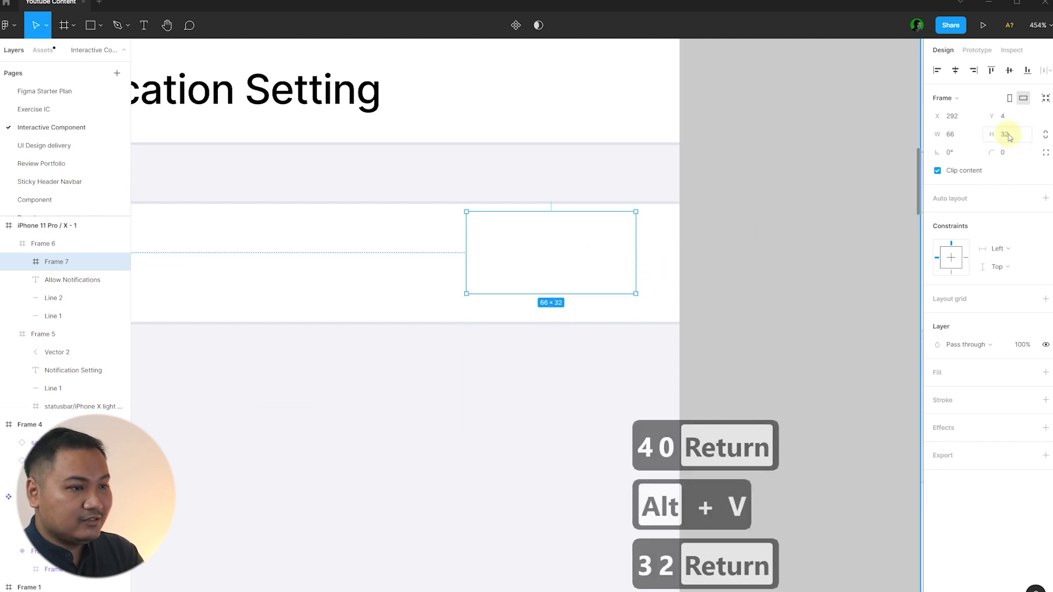
key("alt+v")
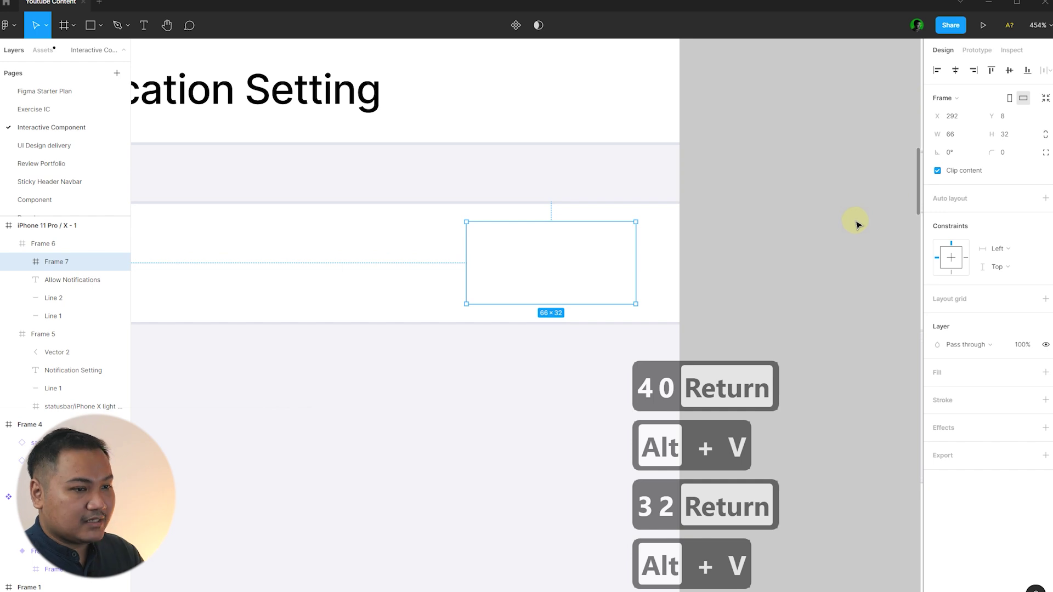
Step: Fill the frame with the main-green color style and set its corner radius to 100
scroll(416, 283, "down", 5)
scroll(445, 292, "up", 3)
scroll(439, 293, "up", 1)
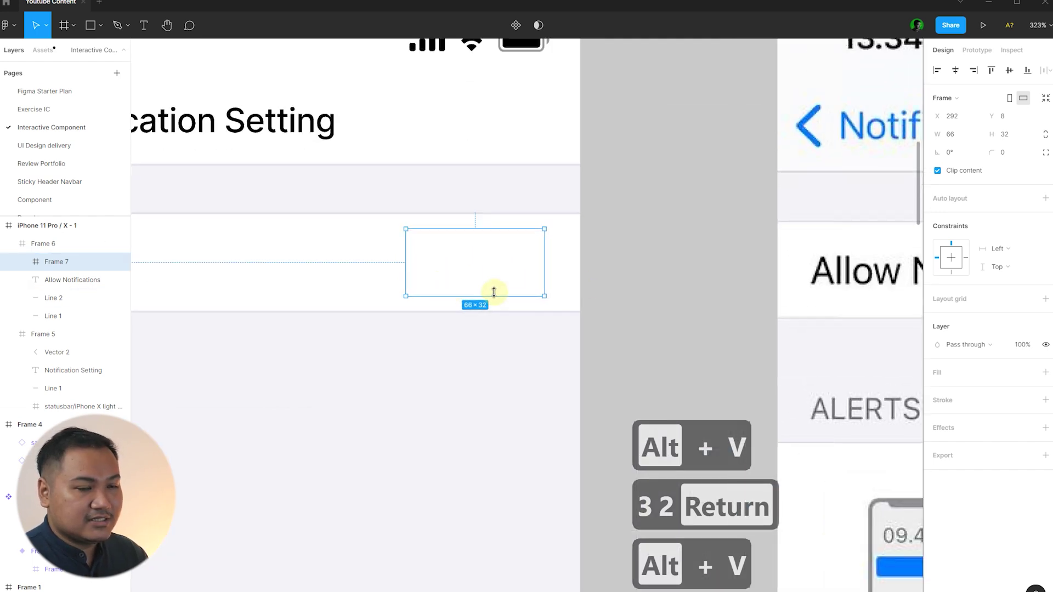
left_click(1045, 373)
left_click(1027, 374)
left_click(946, 453)
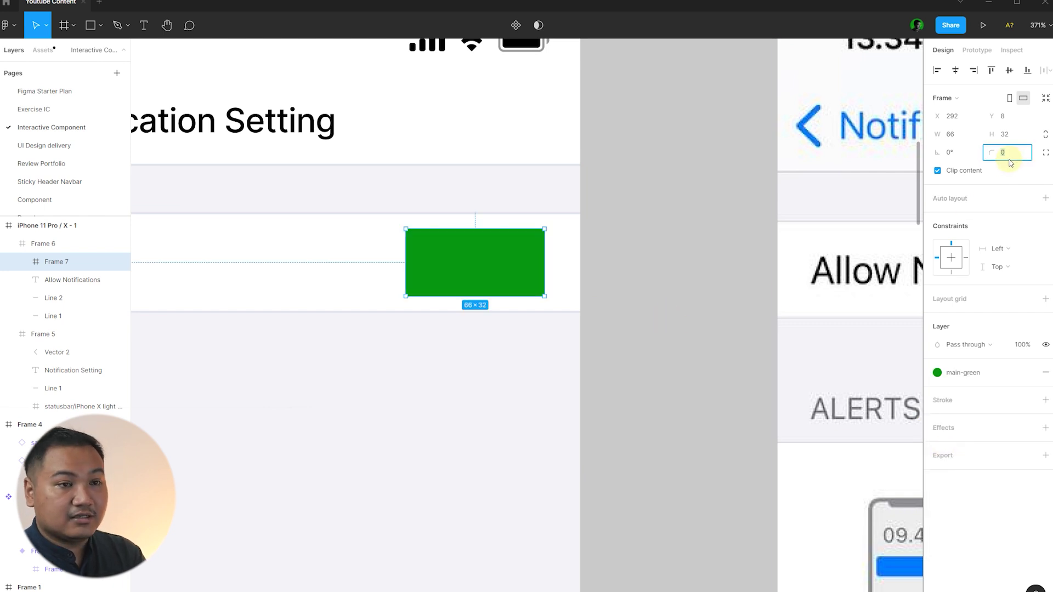
type("100")
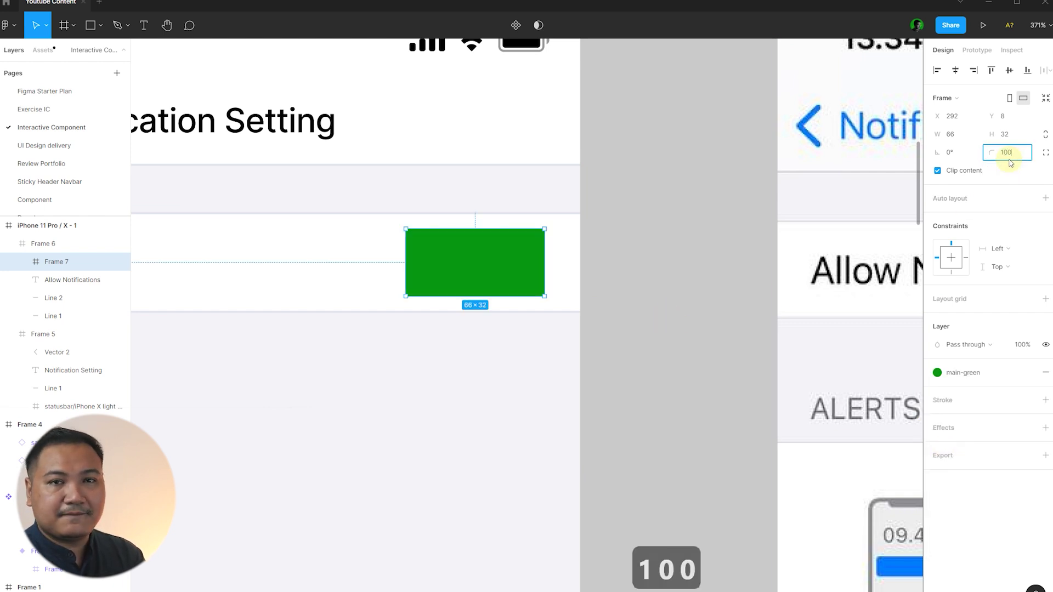
key("Return")
Step: Narrow the green pill from its left edge to a width of about 58
scroll(453, 301, "up", 3)
left_click(454, 301)
left_click_drag(356, 298, 377, 297)
scroll(376, 298, "down", 5)
left_click(475, 310)
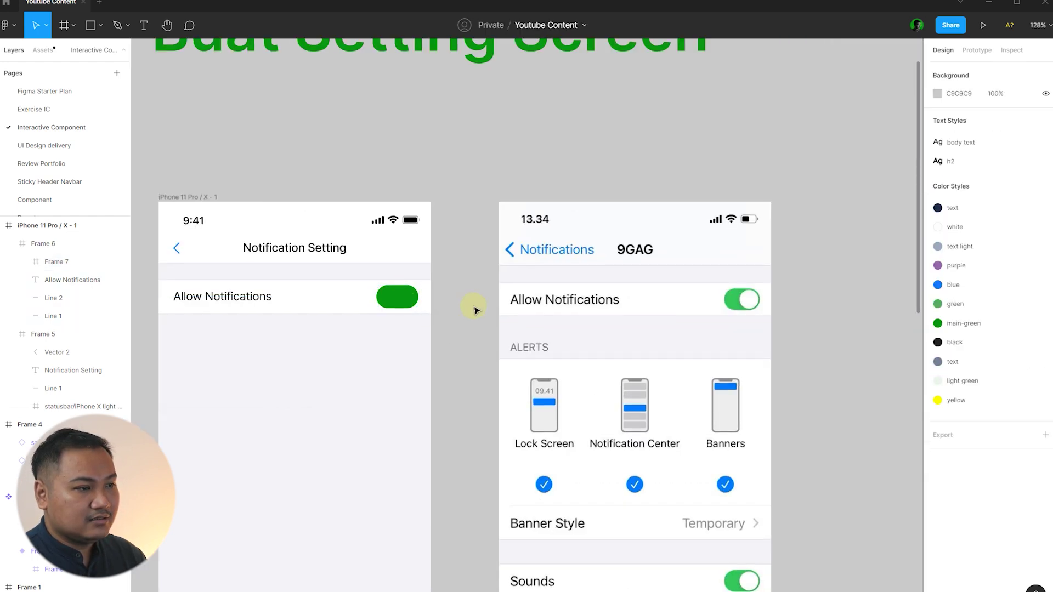
left_click(403, 301)
scroll(403, 301, "up", 3)
scroll(376, 301, "up", 3)
left_click(592, 281)
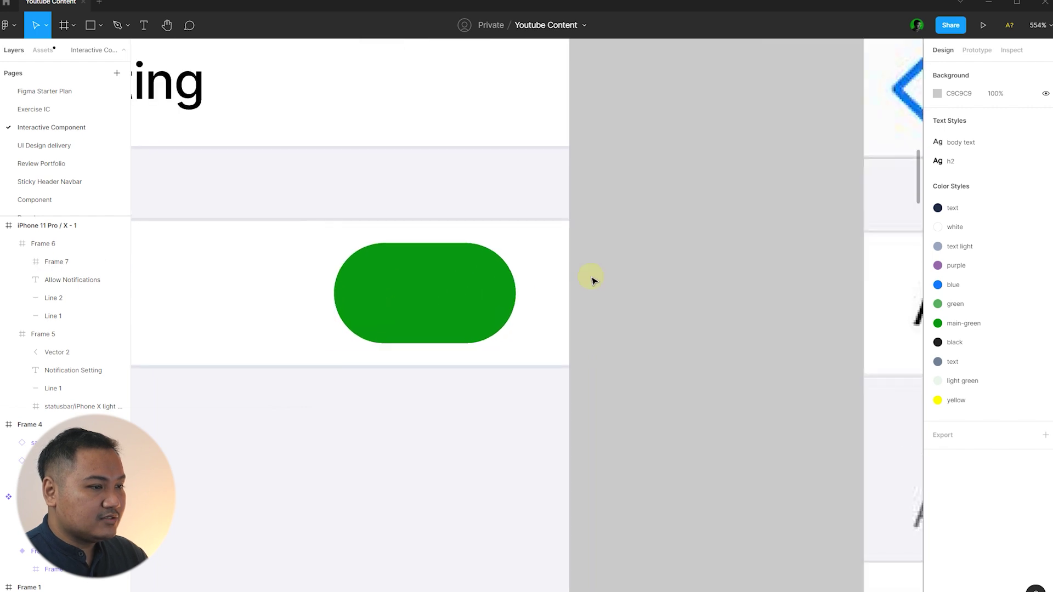
scroll(635, 281, "down", 4)
Step: Recolor the pill with the green 34C85A sampled from the reference image's Allow Notifications switch
left_click(511, 297)
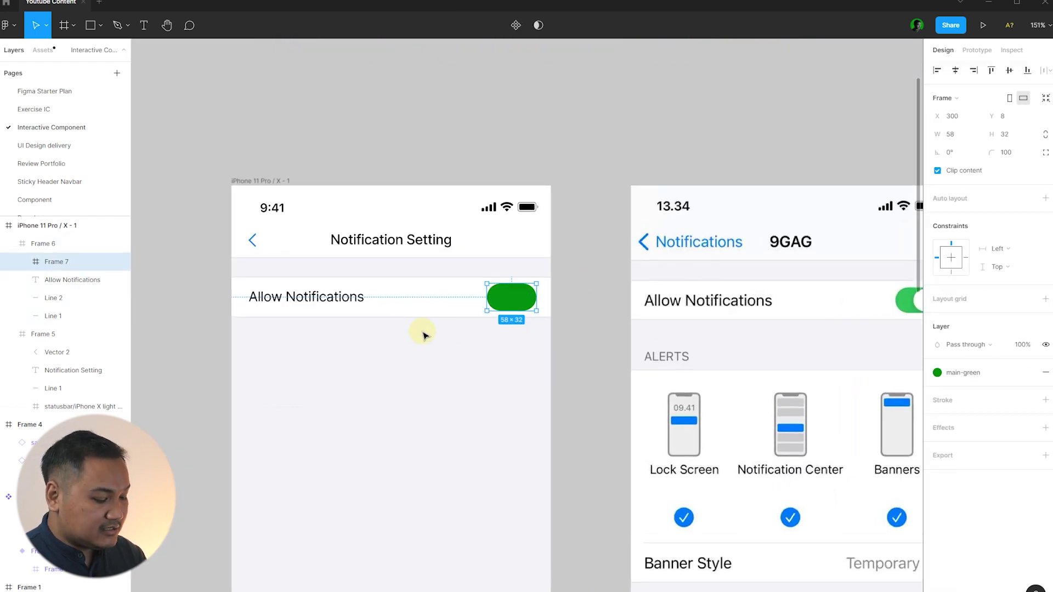
scroll(667, 300, "down", 3)
scroll(575, 305, "up", 5)
key("i")
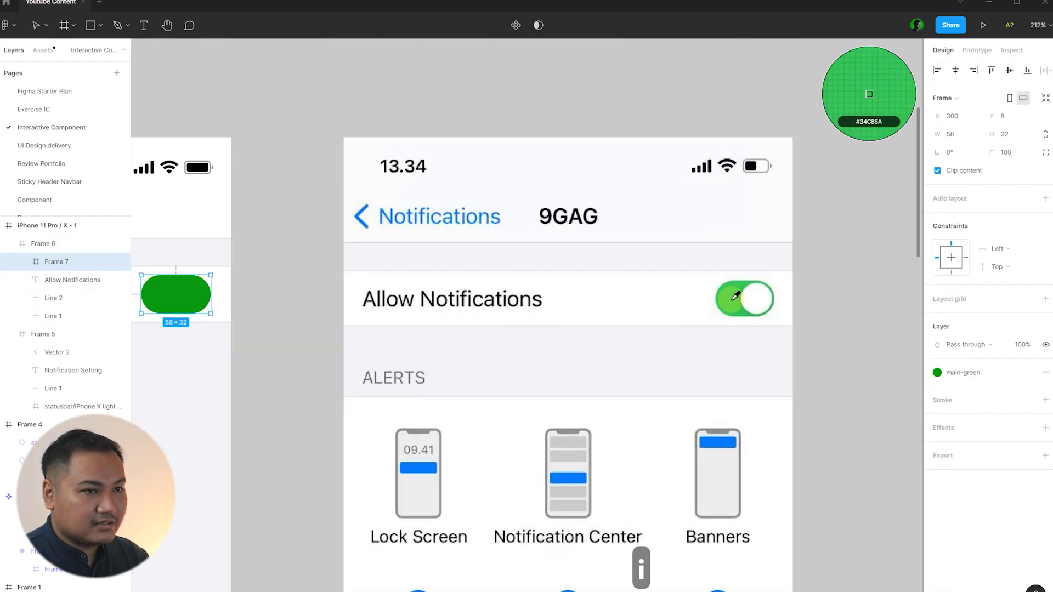
left_click(733, 302)
scroll(734, 302, "down", 3)
left_click(470, 314)
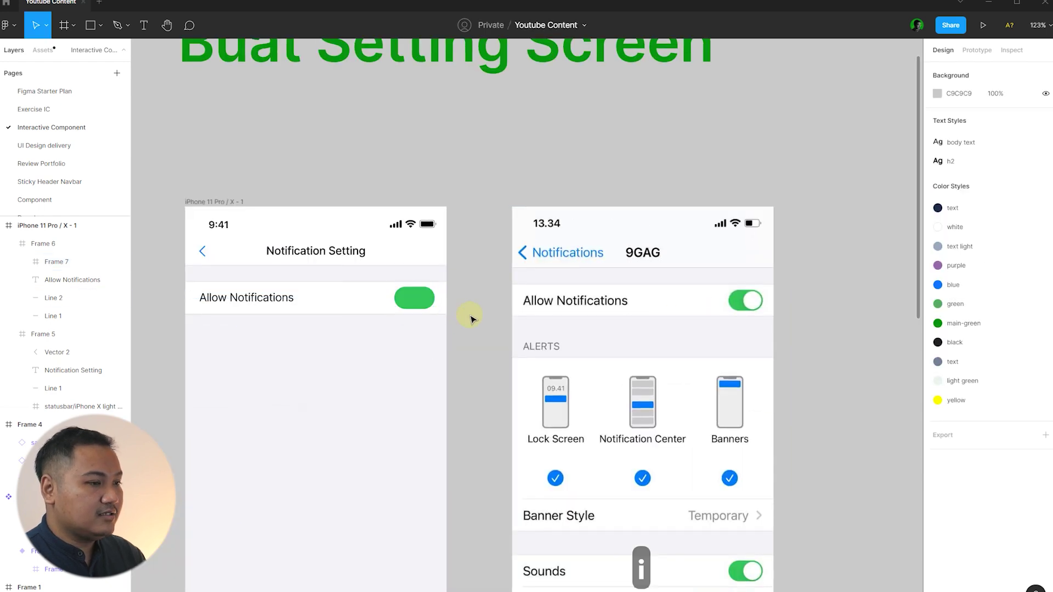
Step: Draw a 24 by 24 frame inside the green pill and center it vertically there
scroll(413, 307, "up", 2)
scroll(412, 307, "up", 4)
left_click(444, 266)
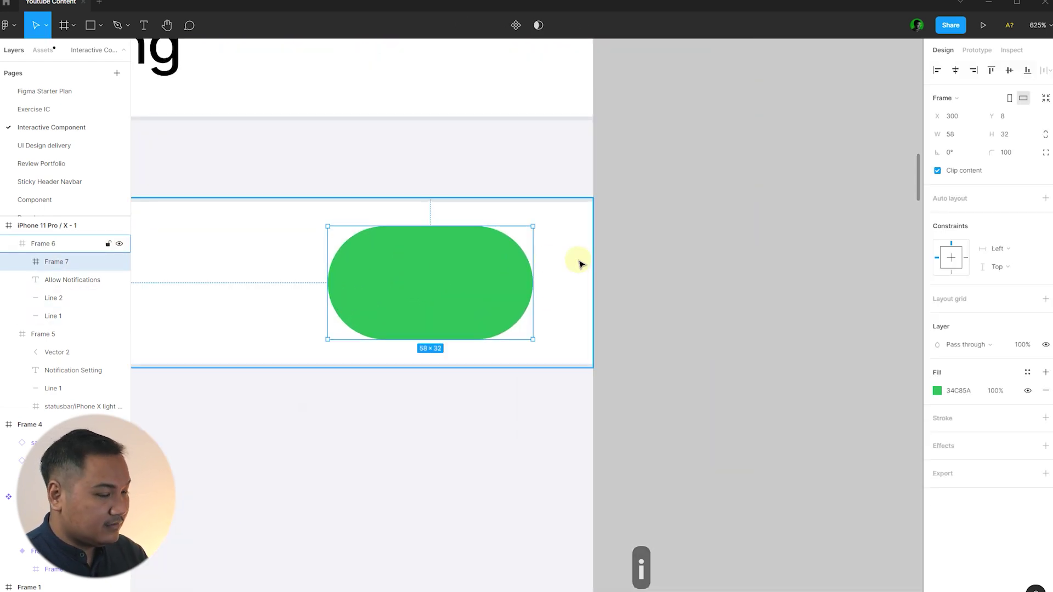
key("f")
scroll(427, 262, "up", 2)
left_click_drag(477, 299, 545, 353)
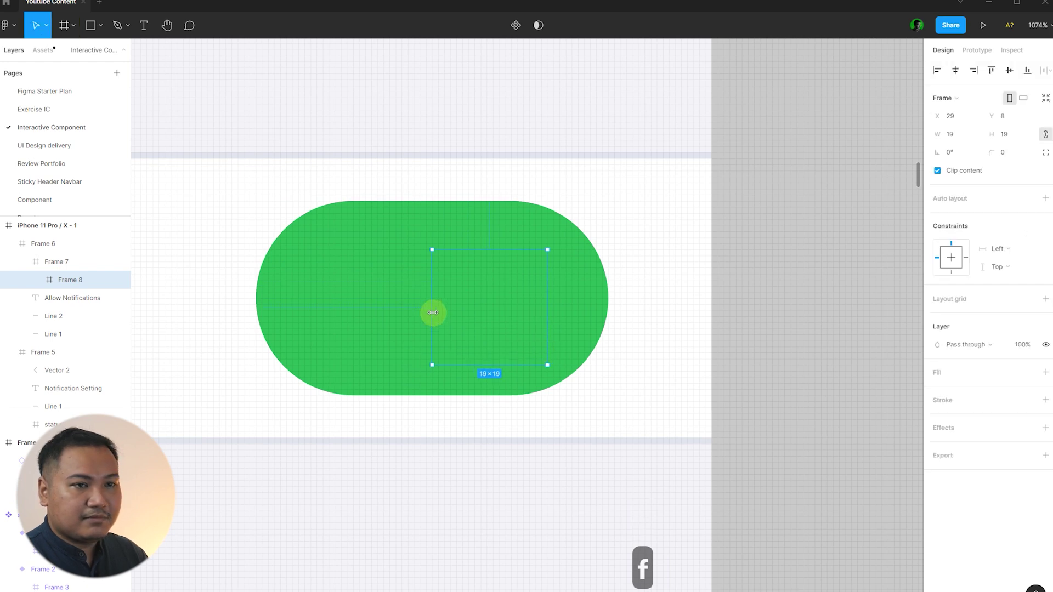
scroll(433, 312, "down", 2)
type("24")
key("Return")
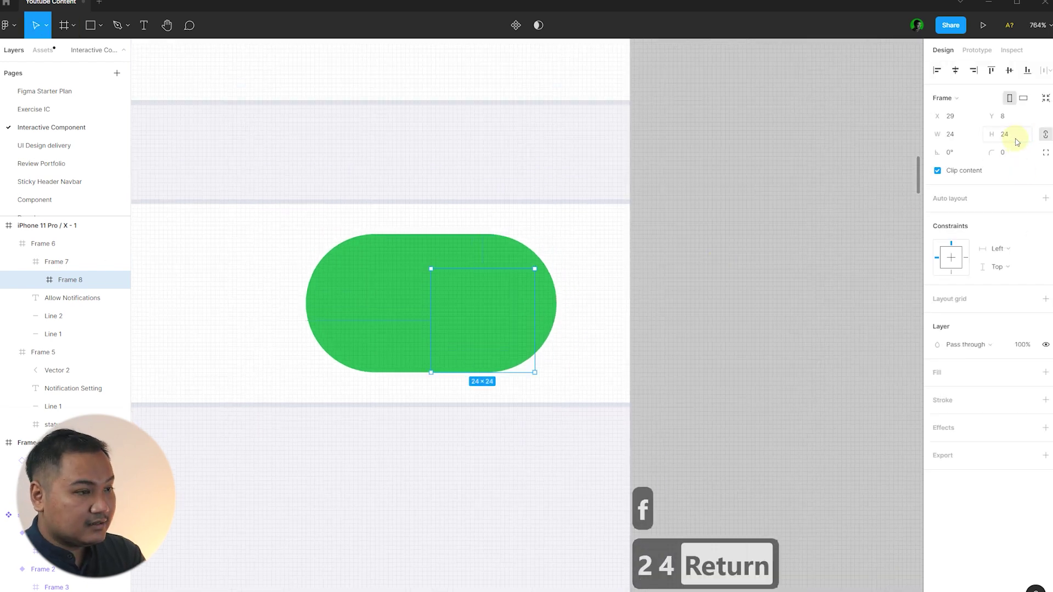
key("alt+v")
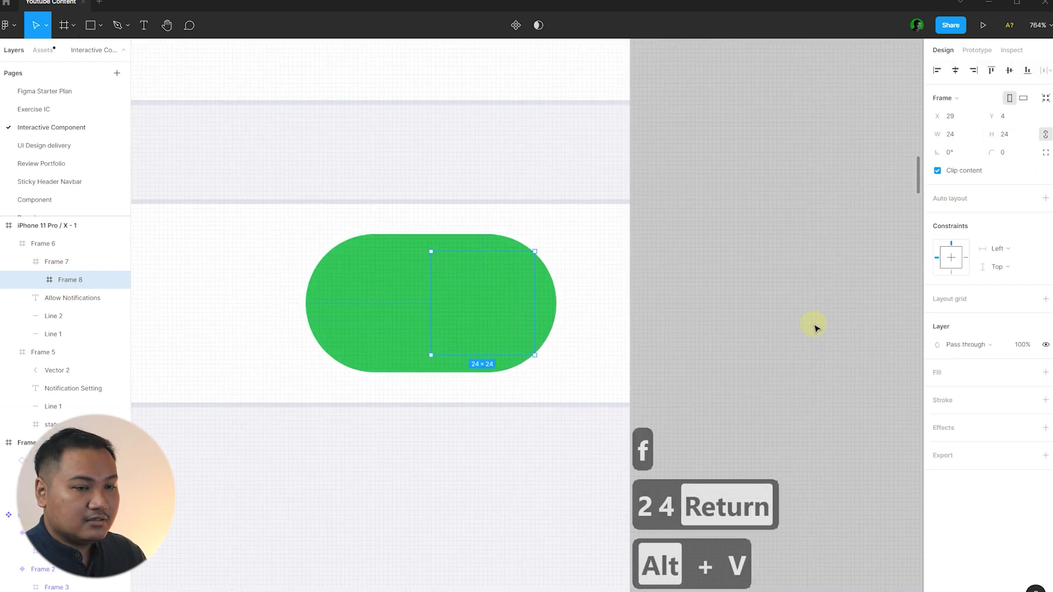
Step: Give the inner square frame a white FFFFFF fill and a corner radius of 100
left_click(1045, 372)
left_click(1016, 159)
type("100")
key("Return")
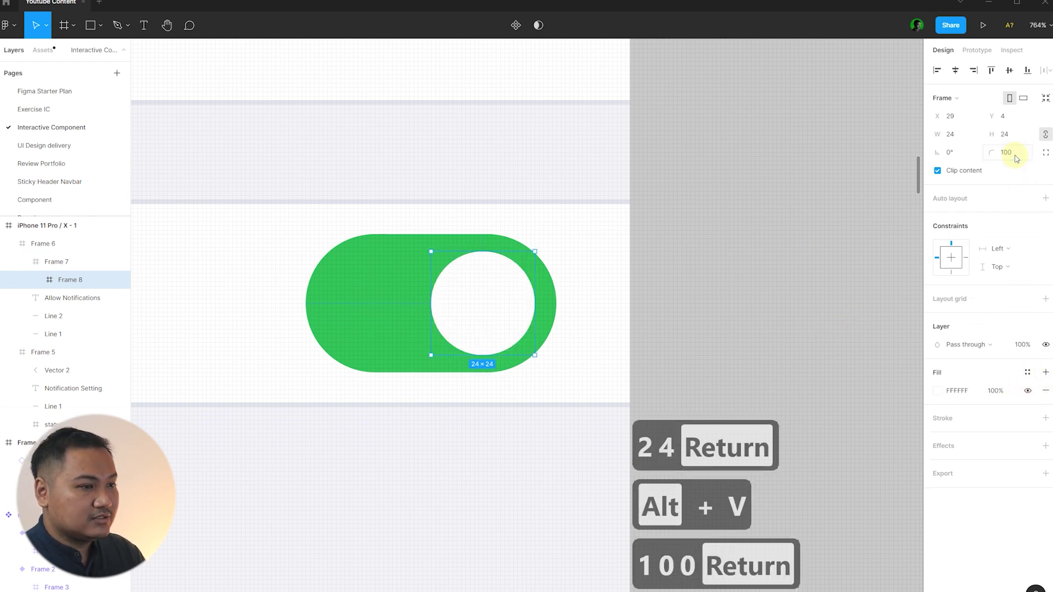
Step: Resize the switch's white knob to 28 by 28
scroll(408, 311, "down", 8)
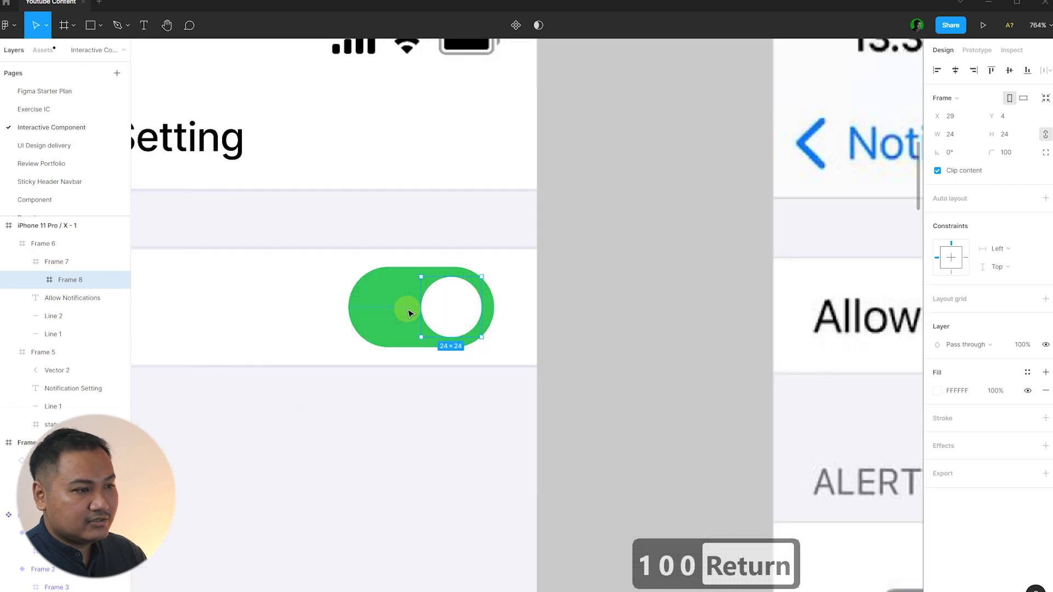
scroll(451, 323, "up", 5)
left_click(1009, 134)
type("28")
key("Return")
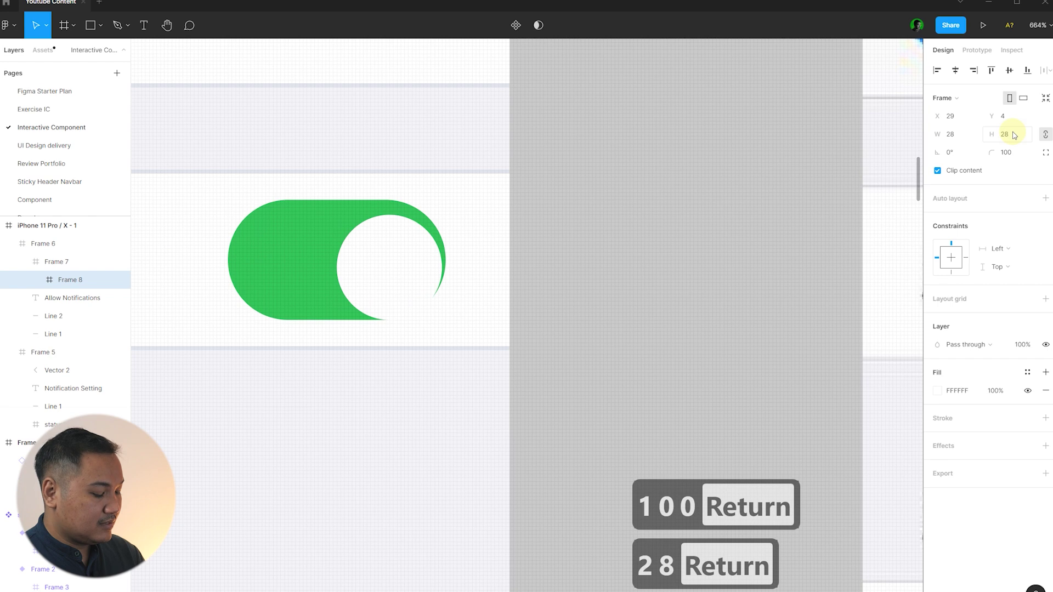
Step: Center the knob vertically in the pill and place it 2 px in from the pill's right edge, at X 28
key("alt+v")
key("alt+d")
key("Left")
key("Left")
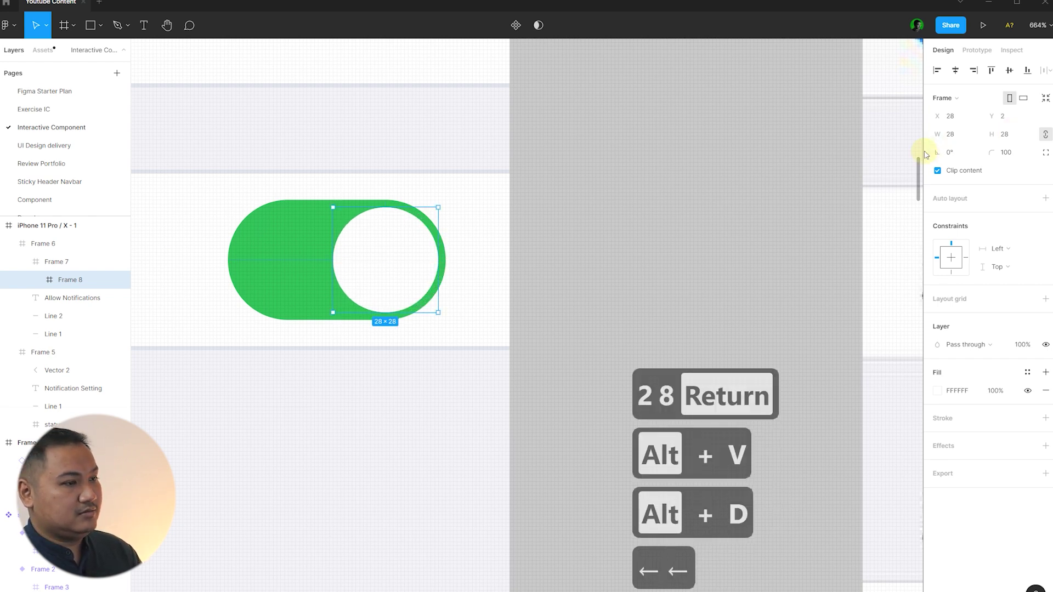
key("Left")
key("Left")
key("Right")
key("Right")
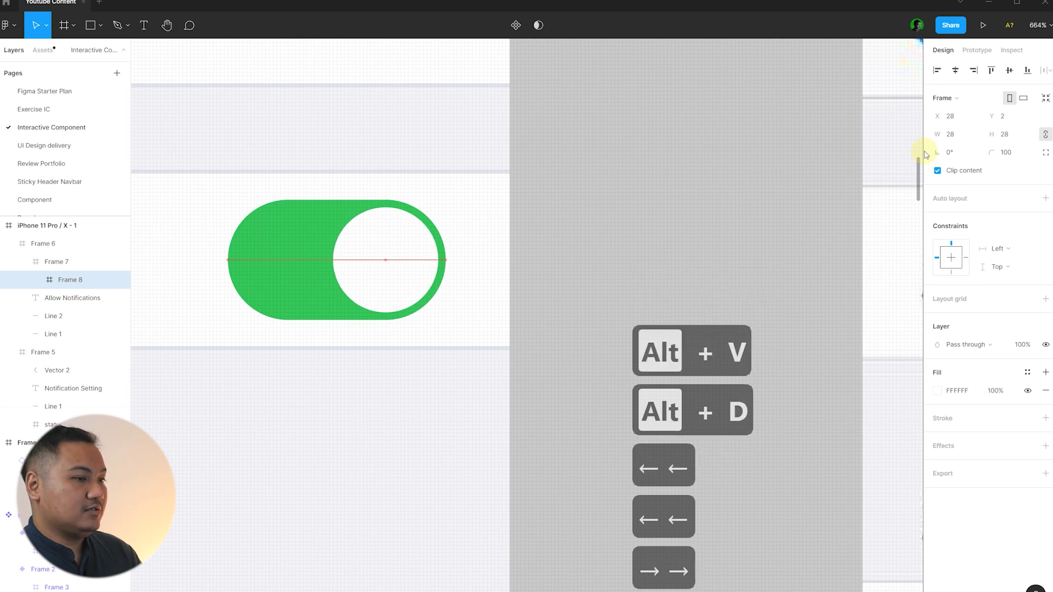
Step: Compare the finished switch and Allow Notifications row with the reference settings screen
scroll(467, 310, "down", 5)
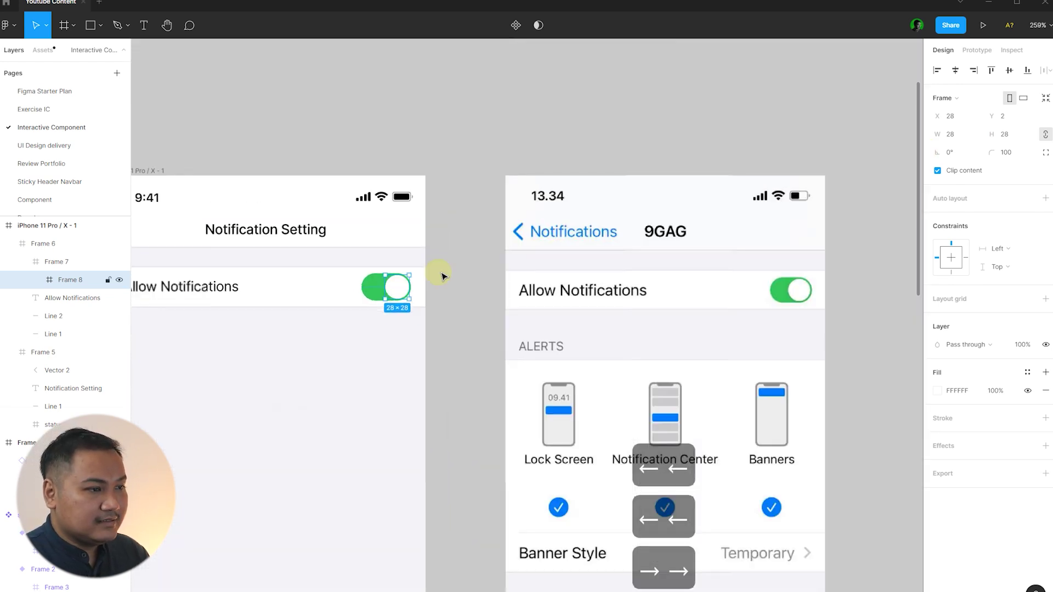
left_click(466, 269)
scroll(368, 304, "up", 5)
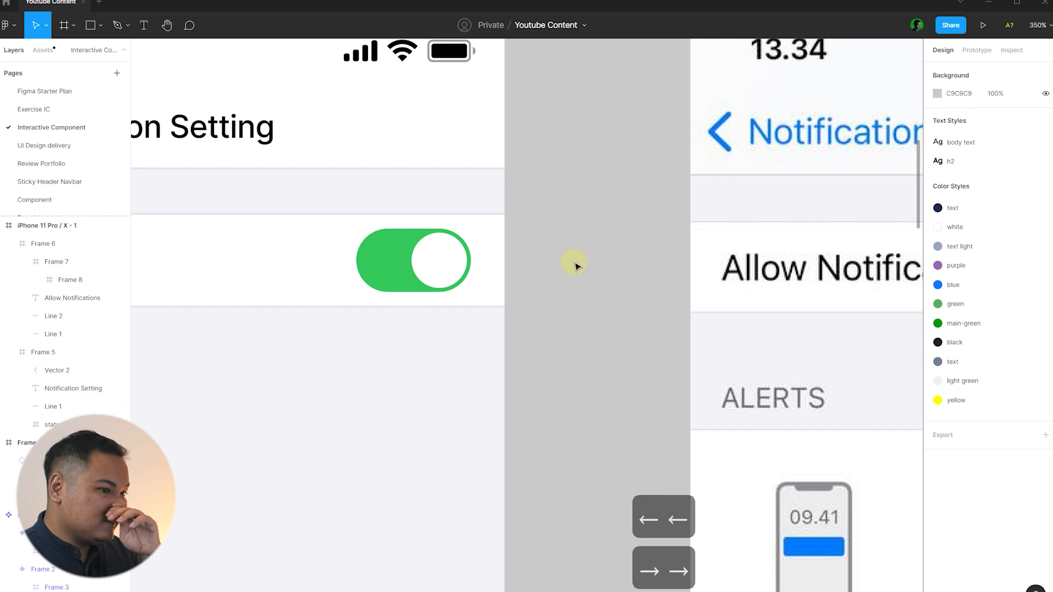
scroll(575, 263, "left", 4)
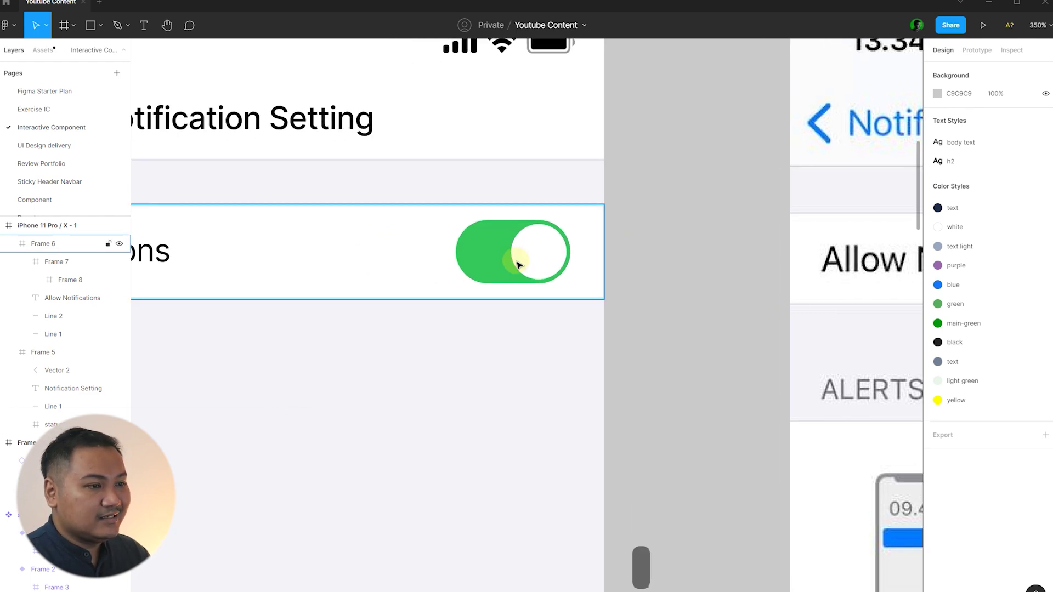
scroll(668, 285, "down", 5)
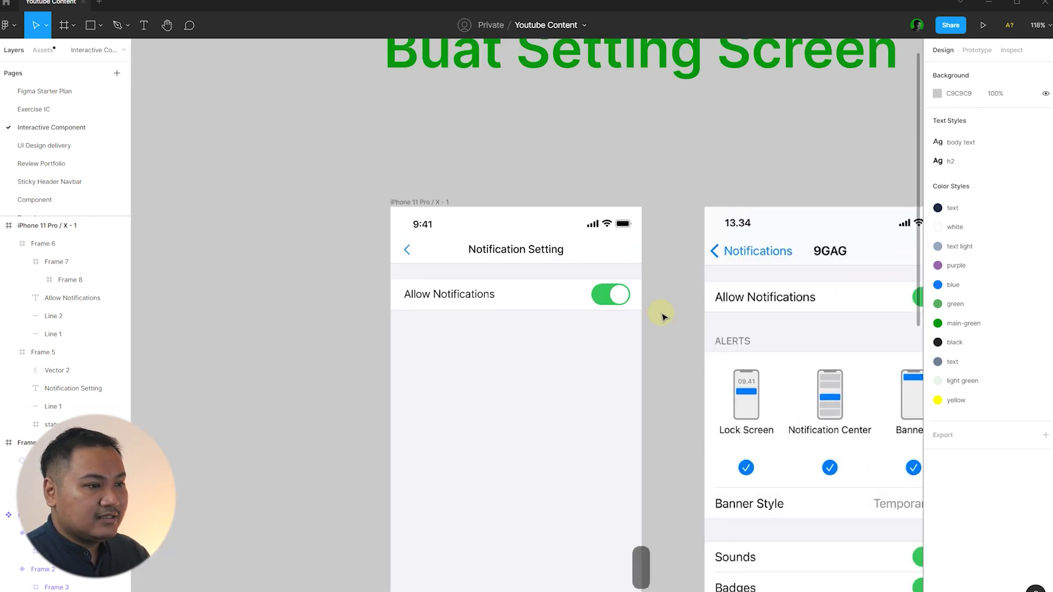
scroll(675, 250, "down", 2)
scroll(658, 244, "down", 3)
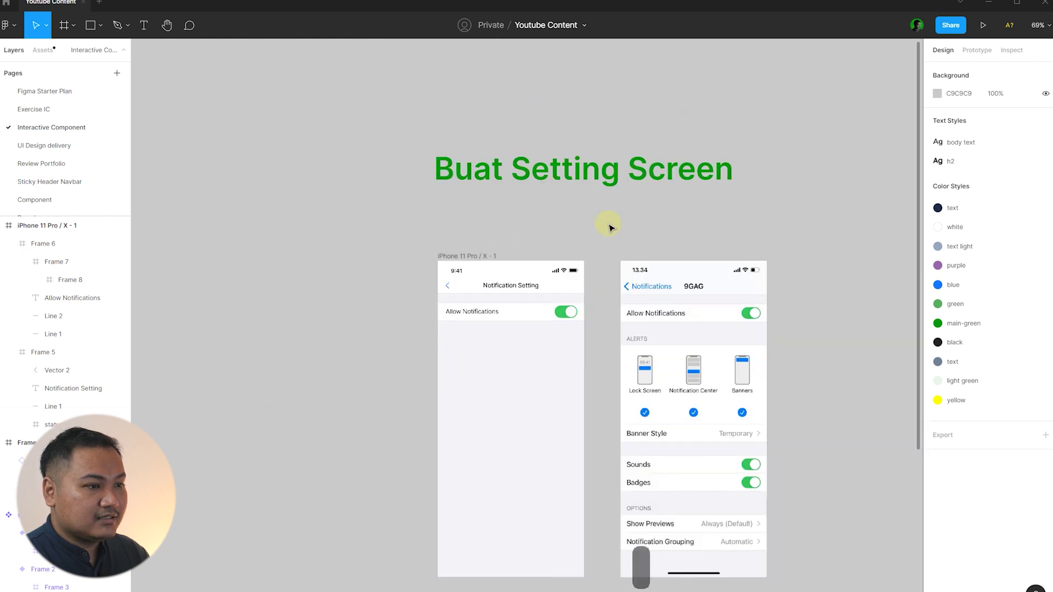
scroll(610, 228, "left", 3)
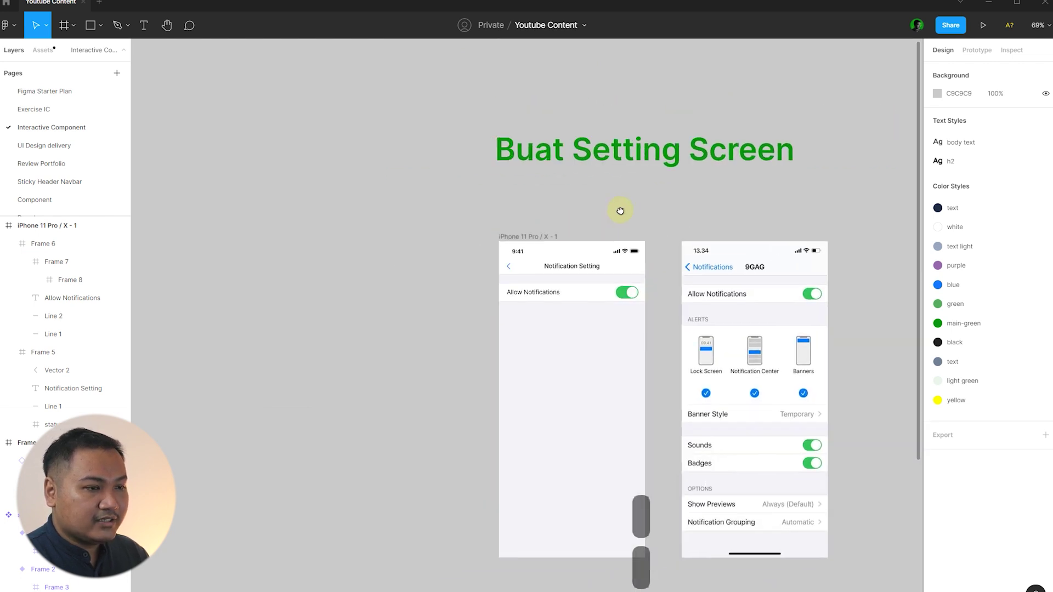
Step: Duplicate the Allow Notifications row onto the empty canvas to the left of the iPhone 11 Pro / X frame
scroll(620, 209, "up", 5)
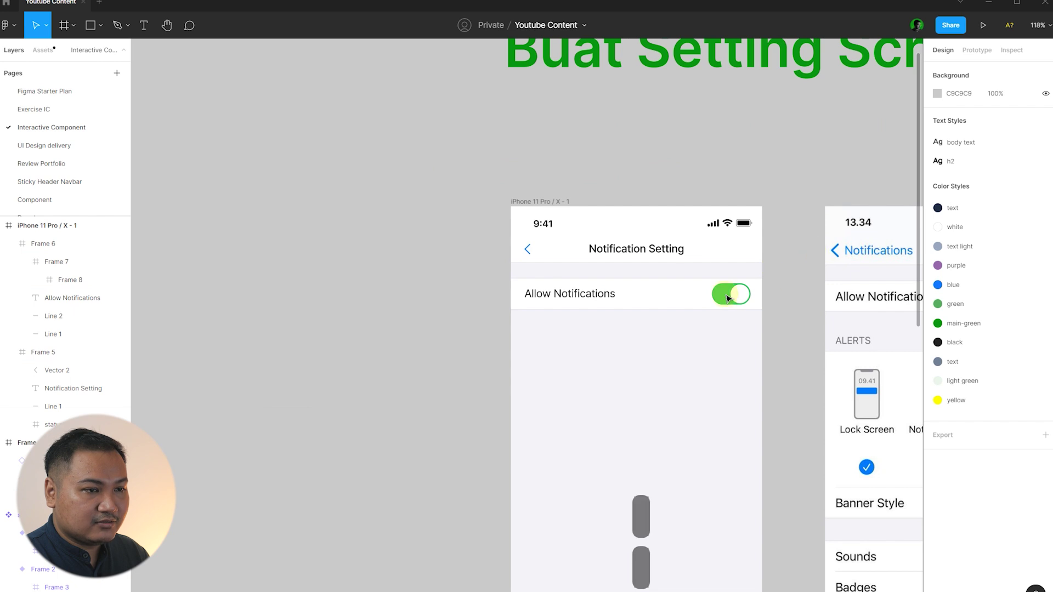
left_click(594, 306)
left_click_drag(594, 305, 407, 230)
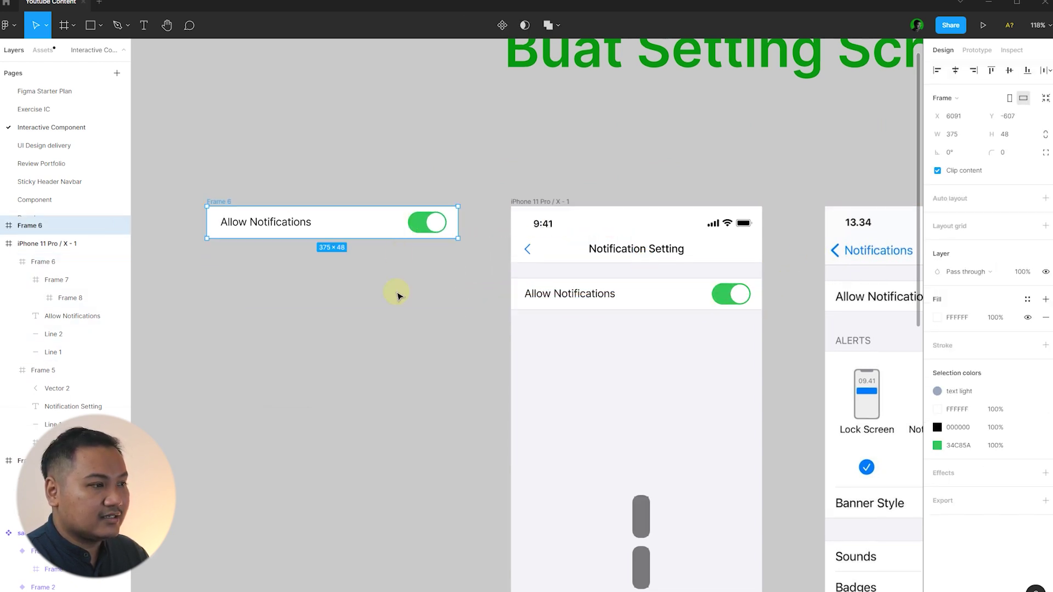
left_click(426, 298)
scroll(416, 246, "left", 2)
scroll(397, 175, "up", 2)
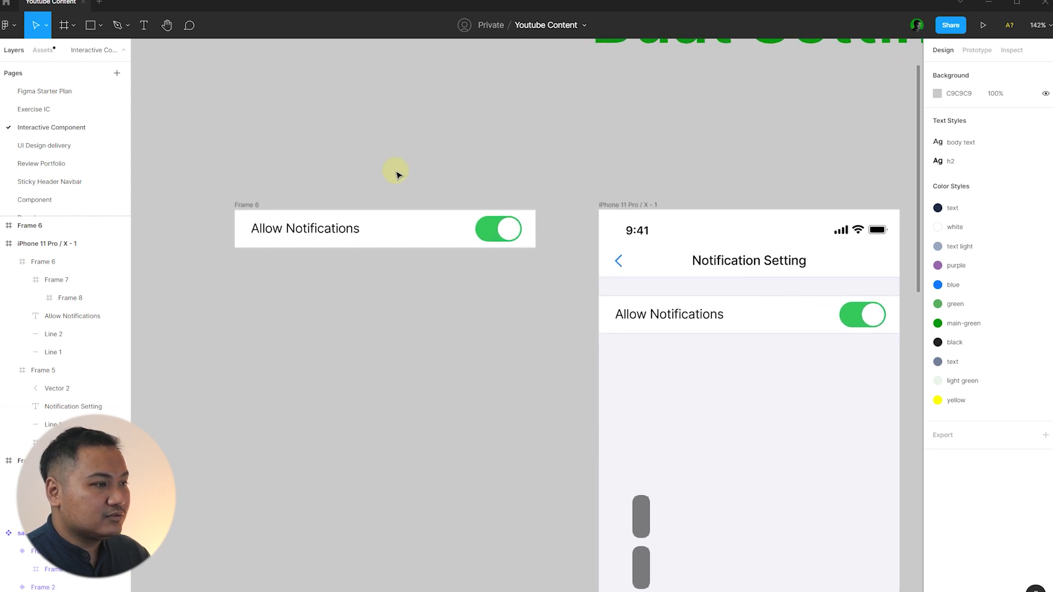
Step: Duplicate the standalone Allow Notifications row and place the copy about 13 px above the original, aligned with it
left_click(244, 205)
mouse_move(244, 206)
left_mouse_down()
mouse_move(244, 247)
mouse_move(252, 204)
left_mouse_up()
key("Escape")
left_click(245, 238)
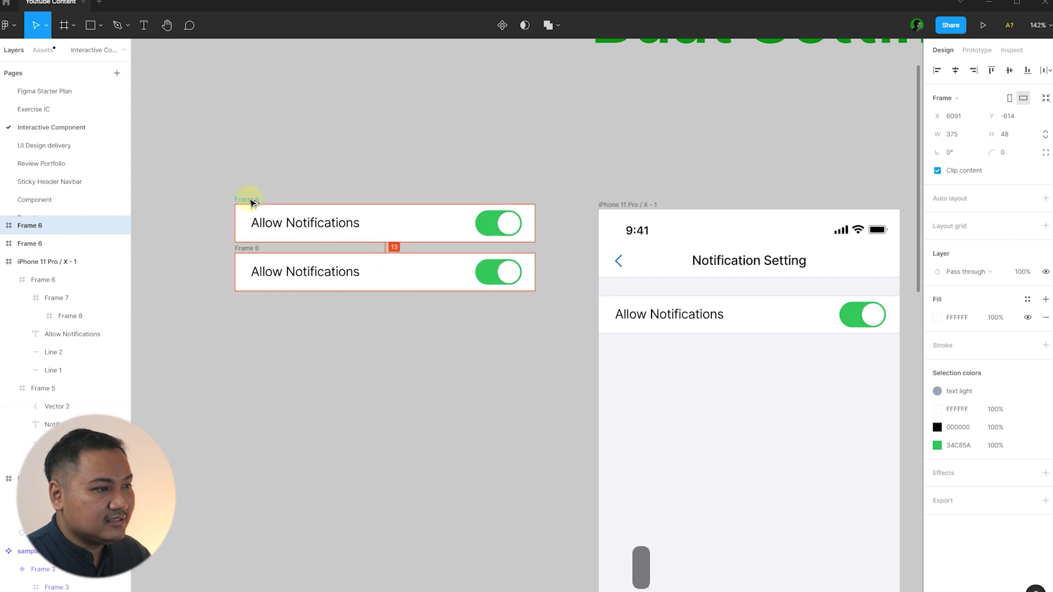
left_click(285, 176)
Step: Apply the light green color style to the switch's pill in the upper Allow Notifications row
scroll(271, 184, "up", 3)
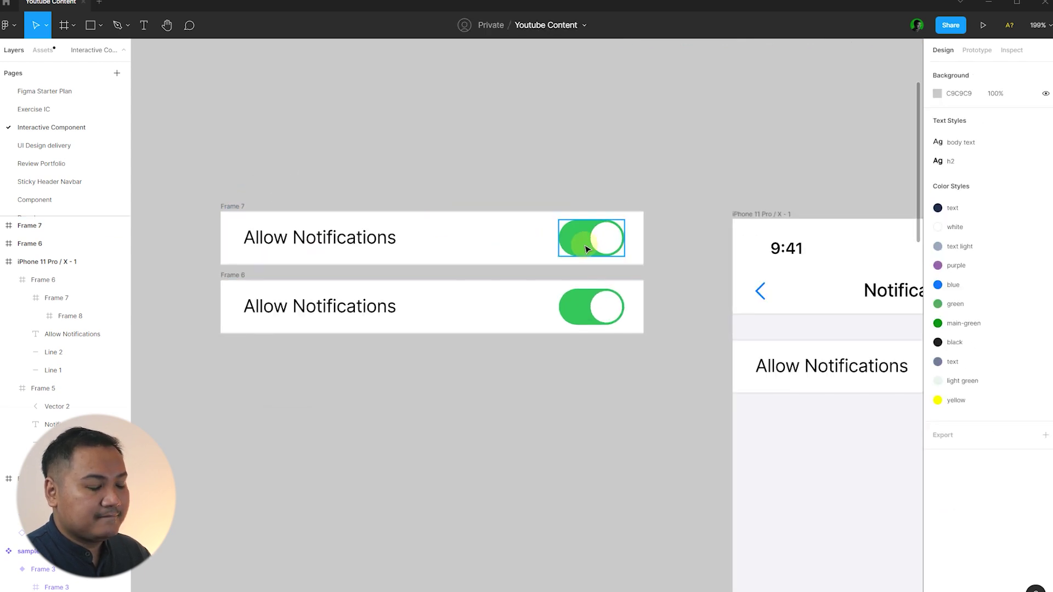
left_click(568, 247)
scroll(672, 251, "up", 4)
left_click(497, 241)
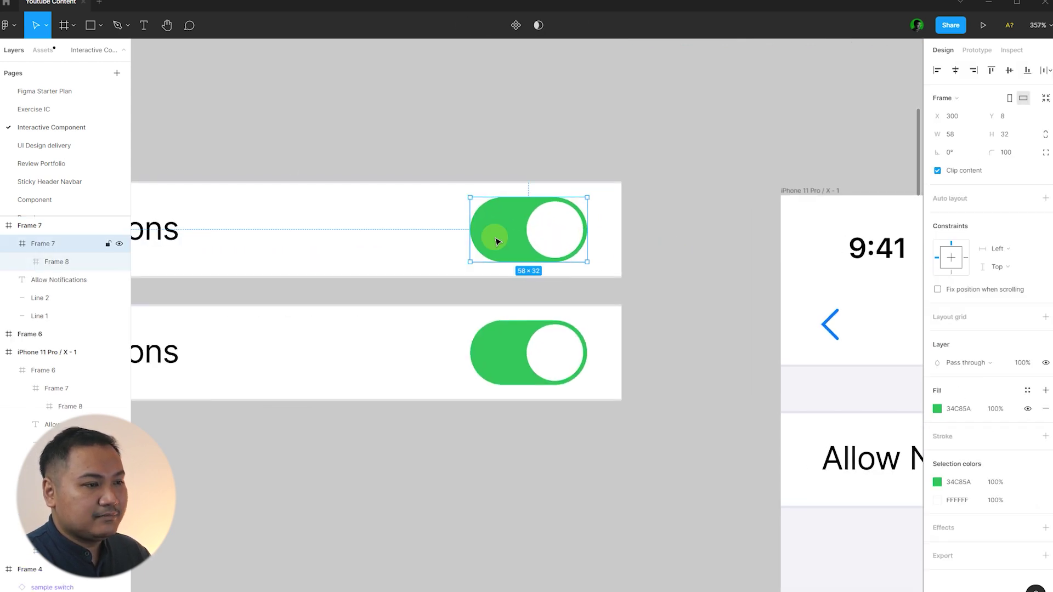
scroll(697, 237, "up", 3)
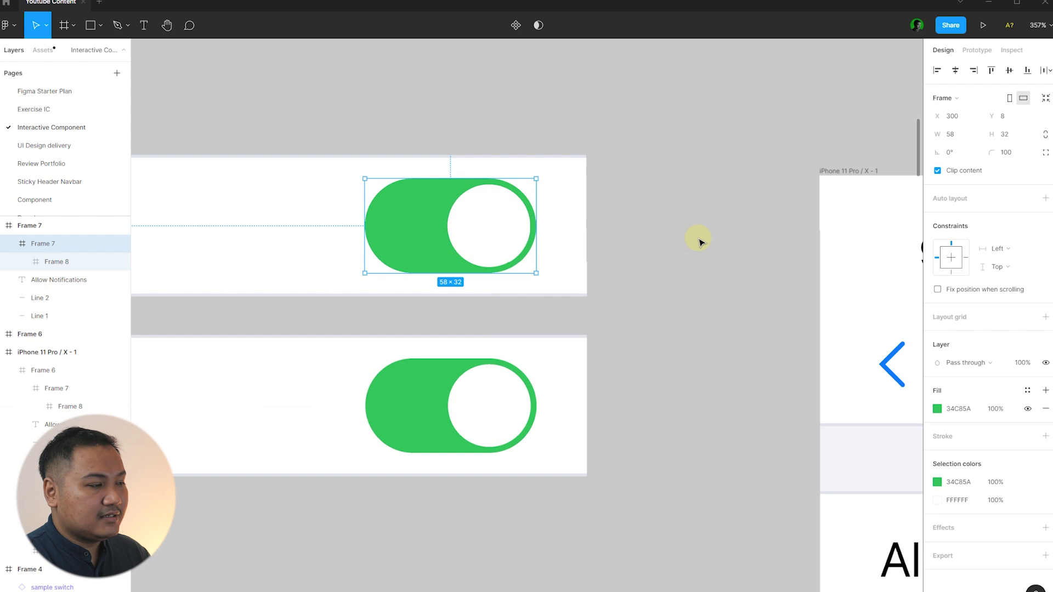
left_click(1026, 392)
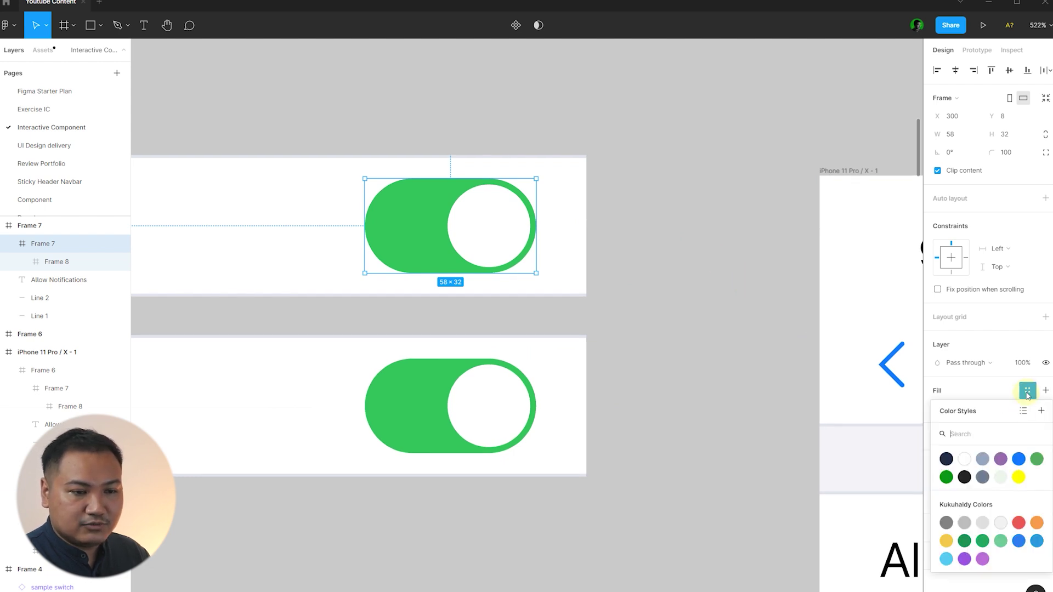
left_click(995, 481)
Step: Move the upper switch's white knob to the off position, 2 px in from the pill's left edge
left_click(498, 242)
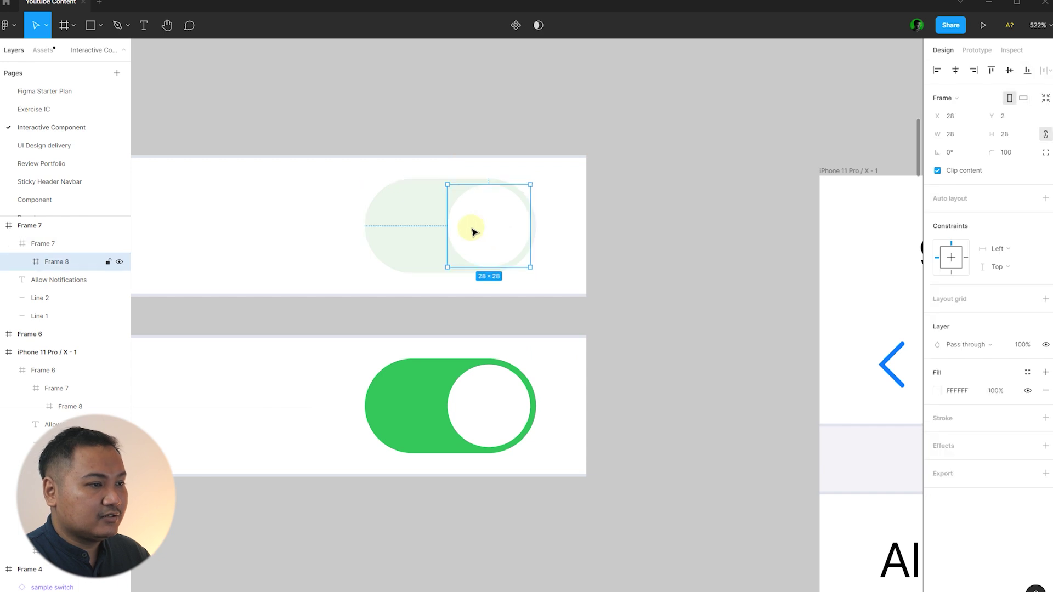
scroll(472, 229, "up", 4)
key("alt+a")
key("Right")
key("Right")
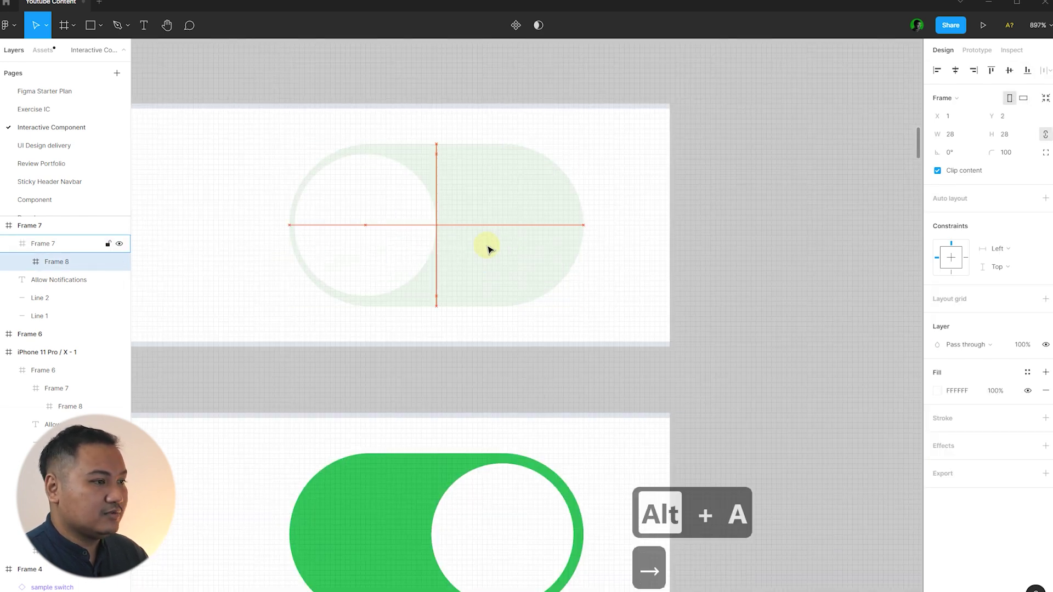
scroll(551, 251, "down", 4)
scroll(554, 251, "down", 5)
left_click(472, 183)
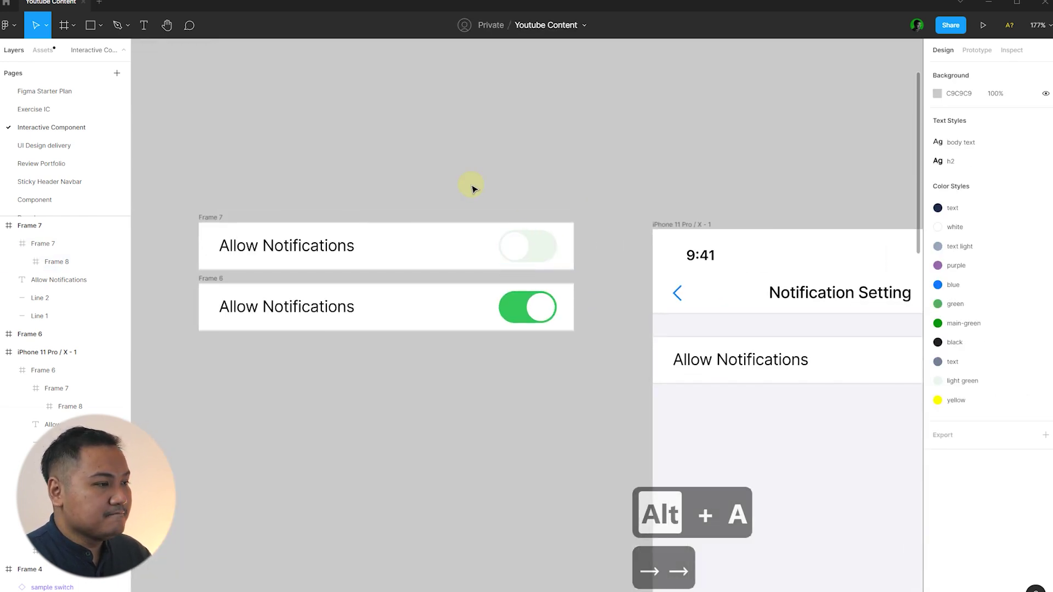
Step: Select the whole upper Allow Notifications row with the switched-off toggle
left_click_drag(396, 179, 422, 169)
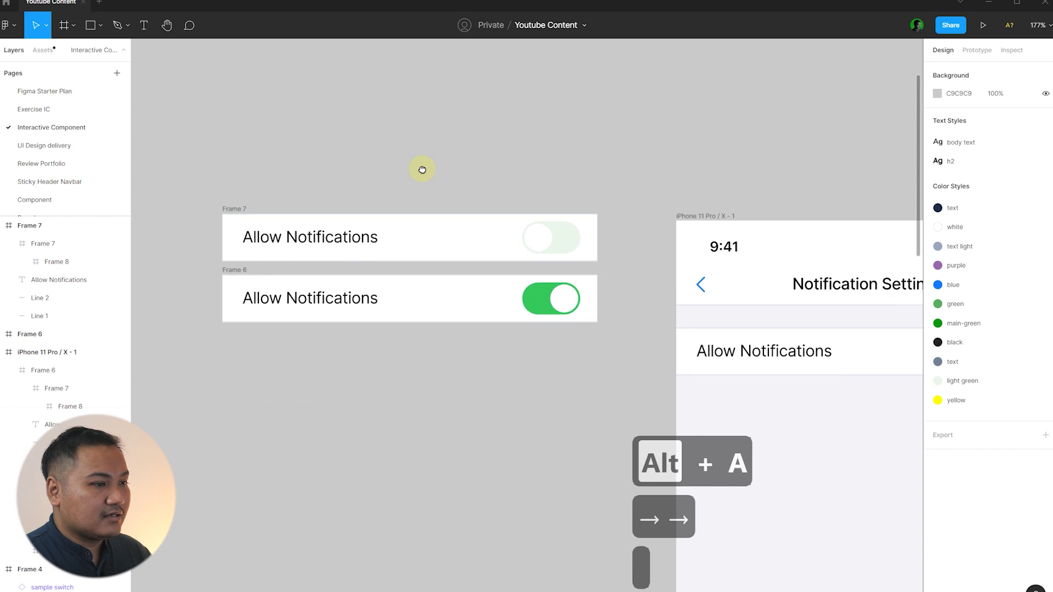
left_click(243, 209)
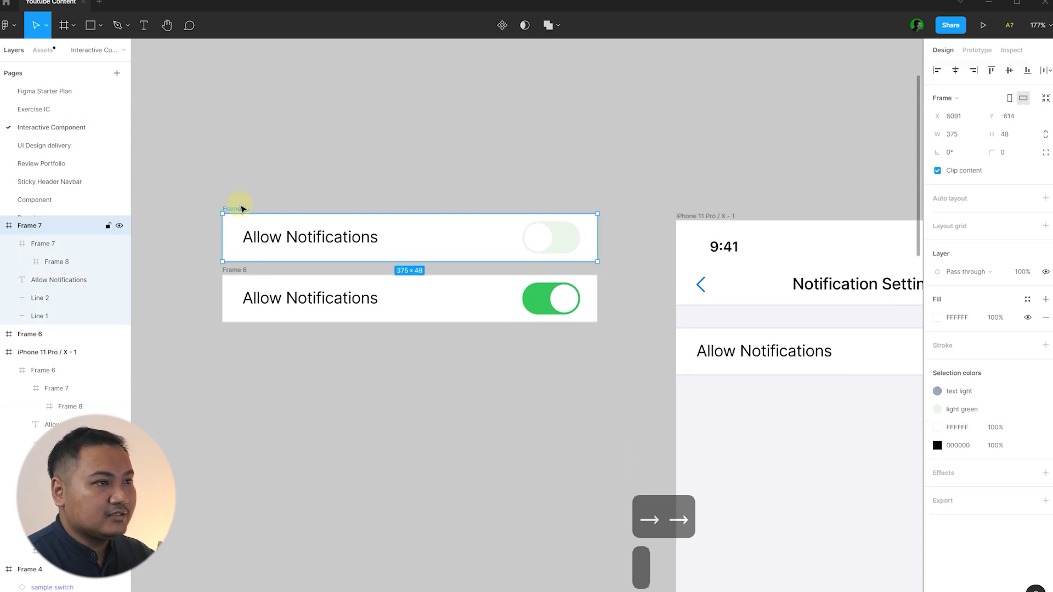
Step: Turn the off and on Allow Notifications rows into components and combine them as variants
left_click(502, 25)
key("Escape")
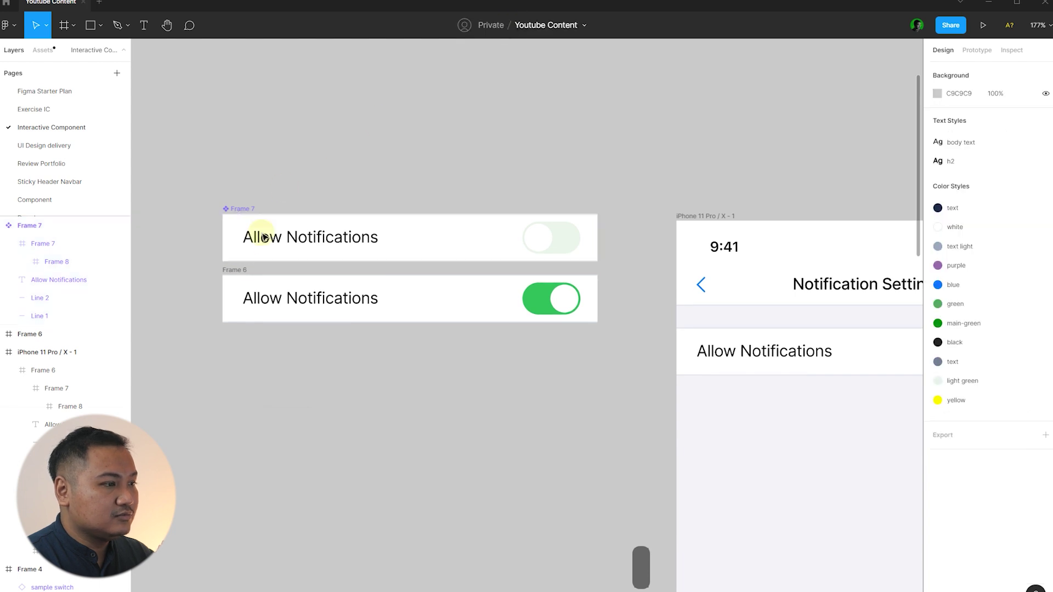
left_click(242, 275)
left_click(504, 33)
key("Escape")
left_click_drag(193, 173, 626, 391)
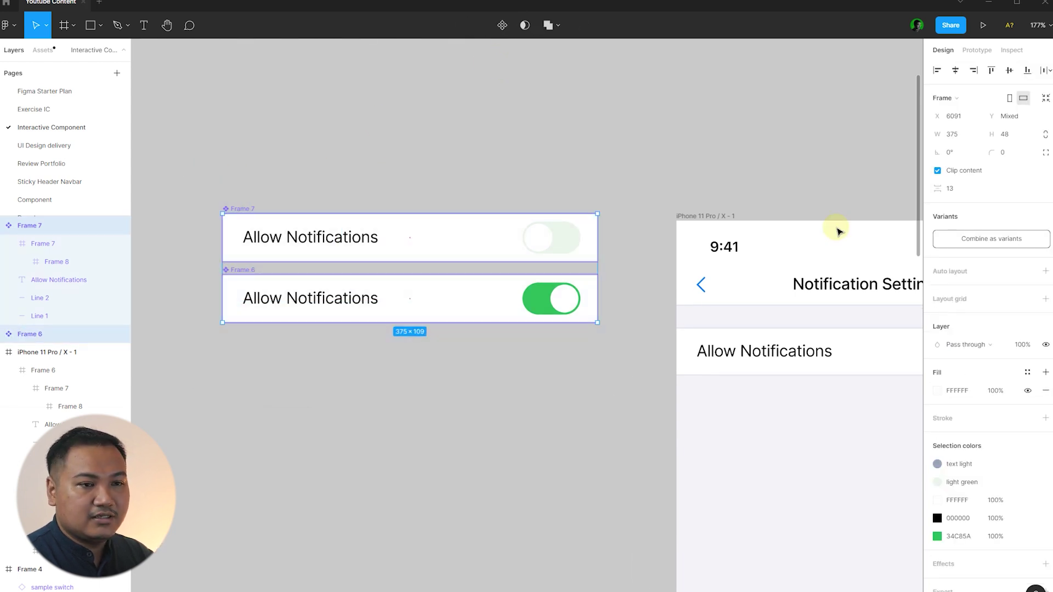
left_click(955, 241)
left_click(436, 167)
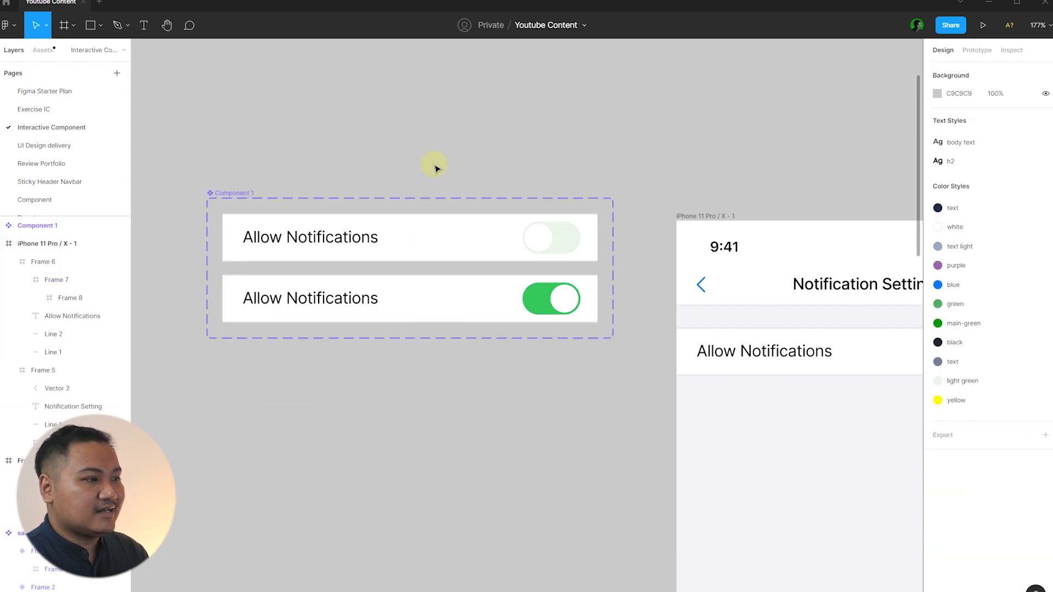
Step: Rename the new component set as "switch notif"
left_click(231, 195)
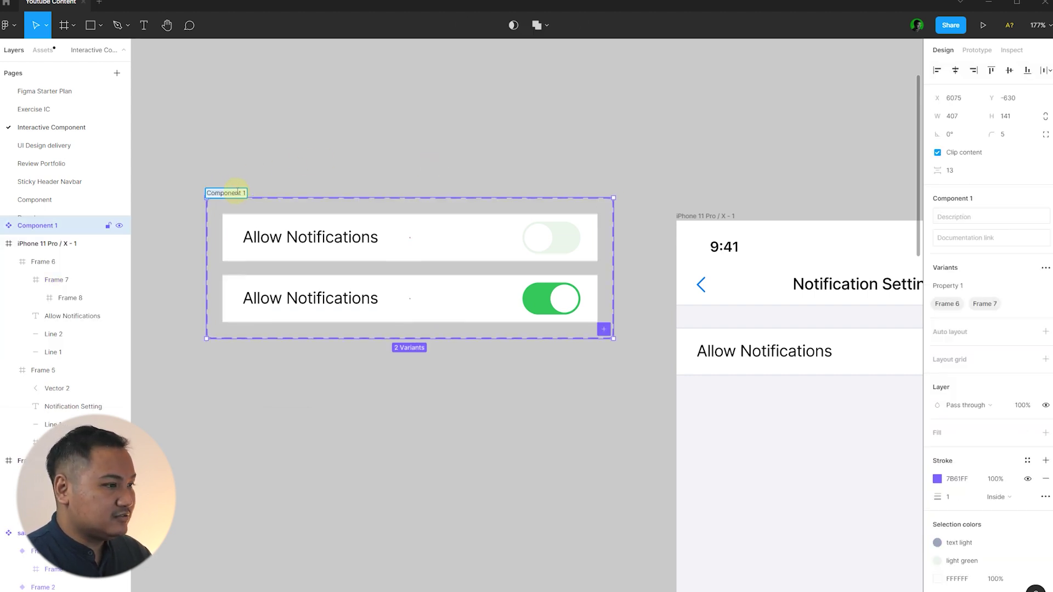
type("switch")
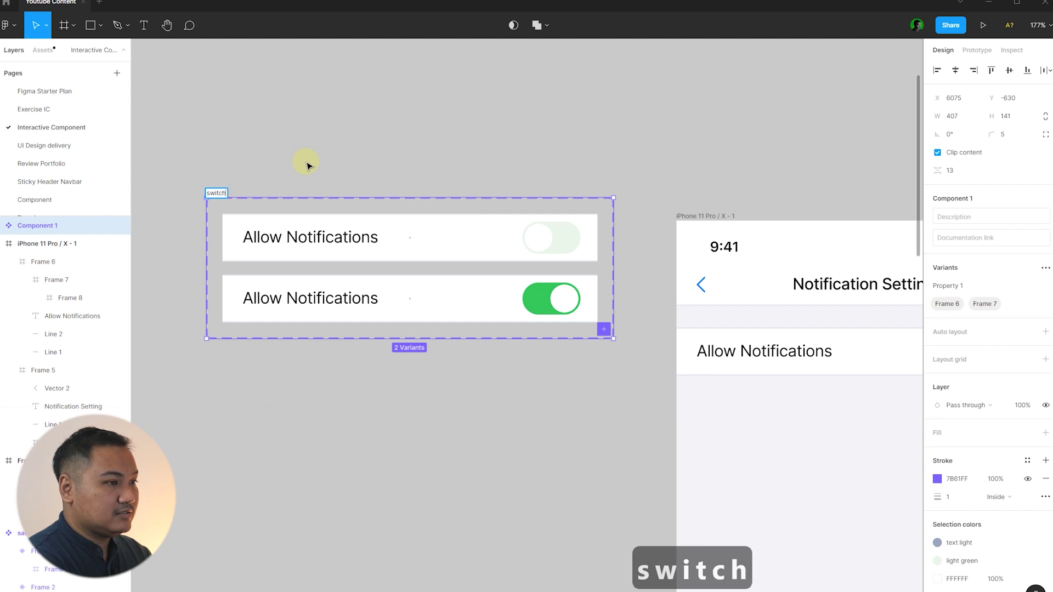
type(" notif")
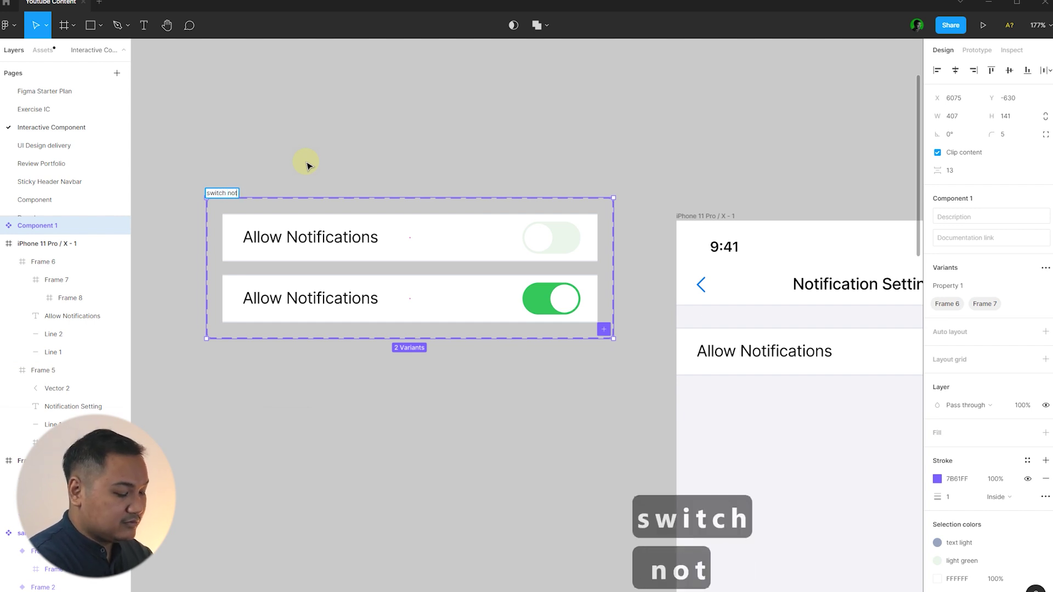
left_click(314, 161)
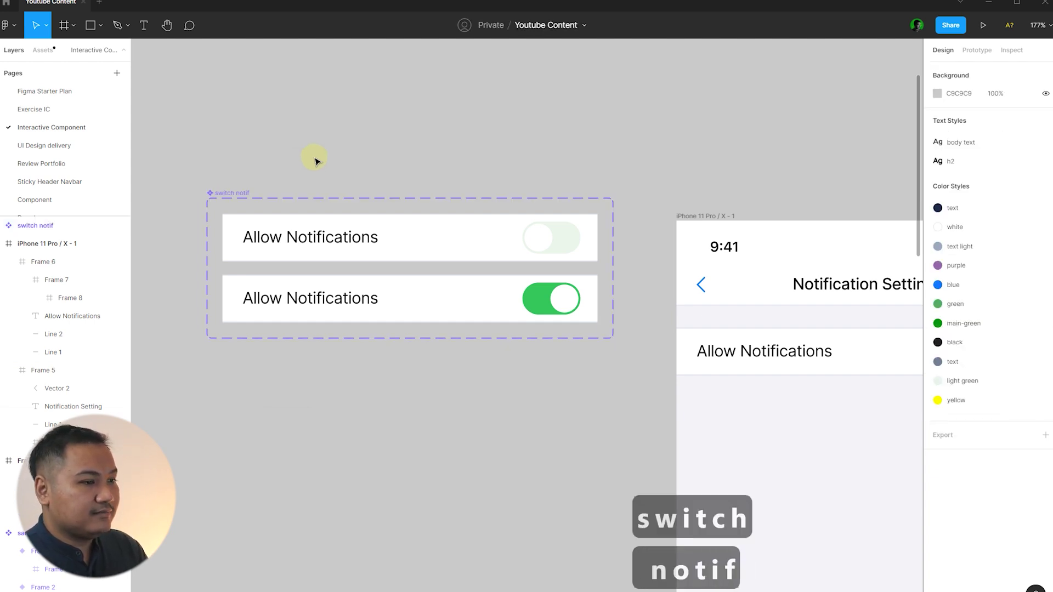
Step: Link the off and on variants to each other with on-click Change to interactions using Smart animate, Ease out, 200ms
scroll(307, 148, "down", 2)
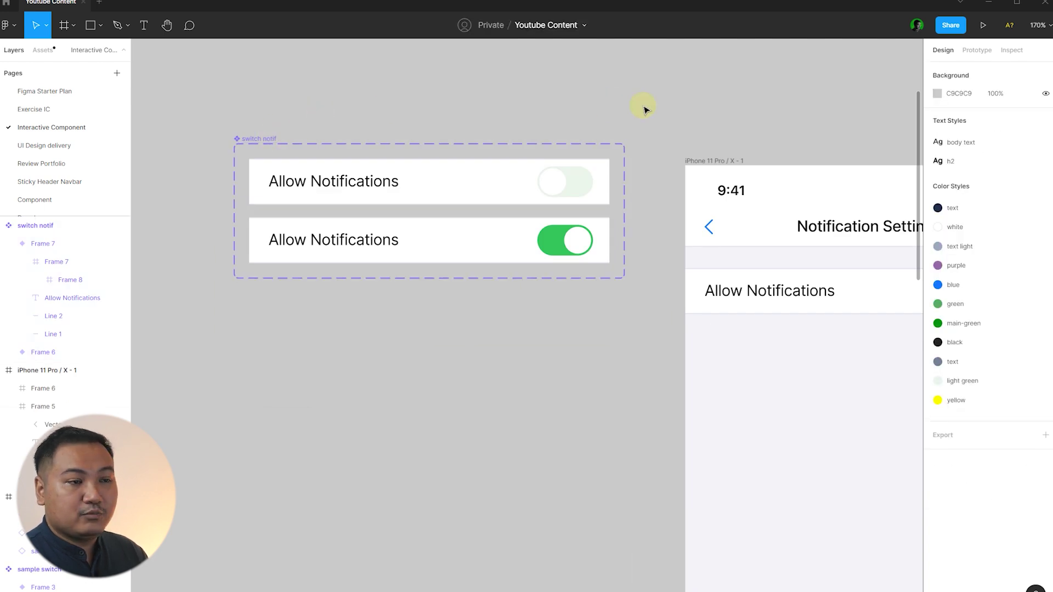
left_click(976, 50)
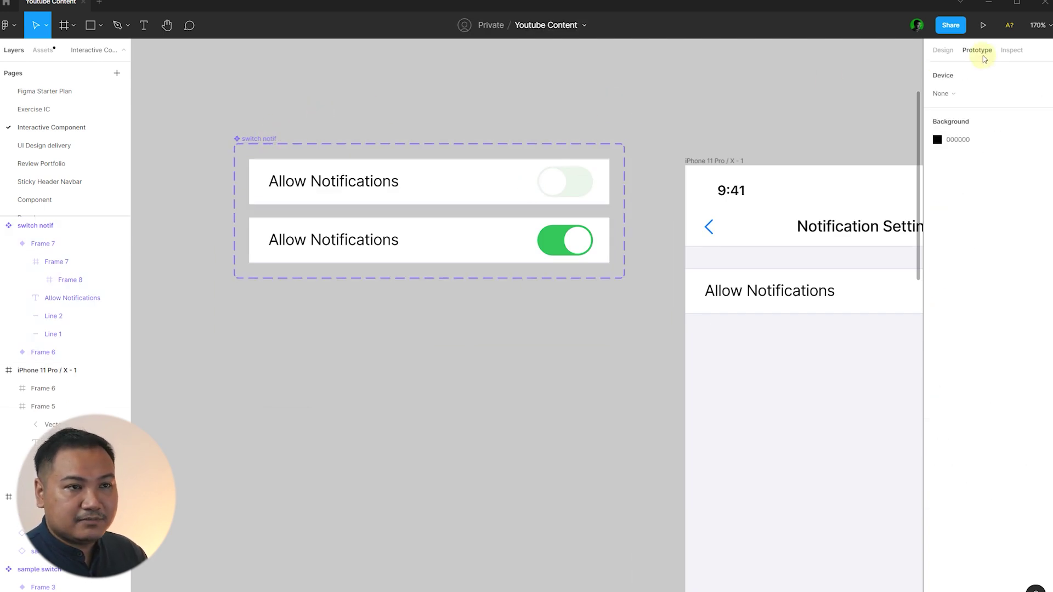
left_click(610, 190)
left_click_drag(611, 190, 596, 239)
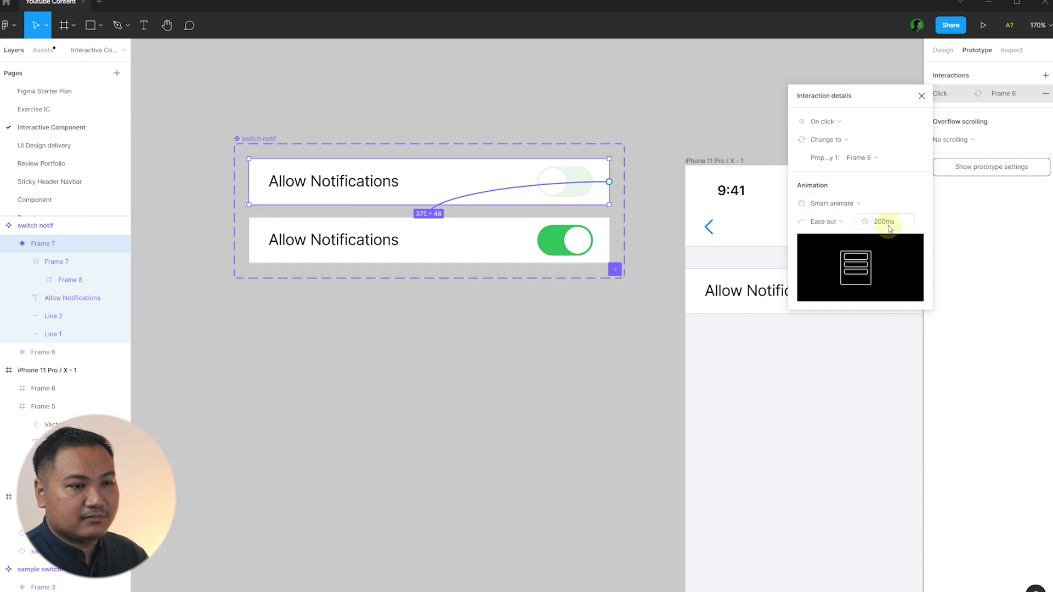
left_click(601, 238)
left_click_drag(608, 240, 573, 181)
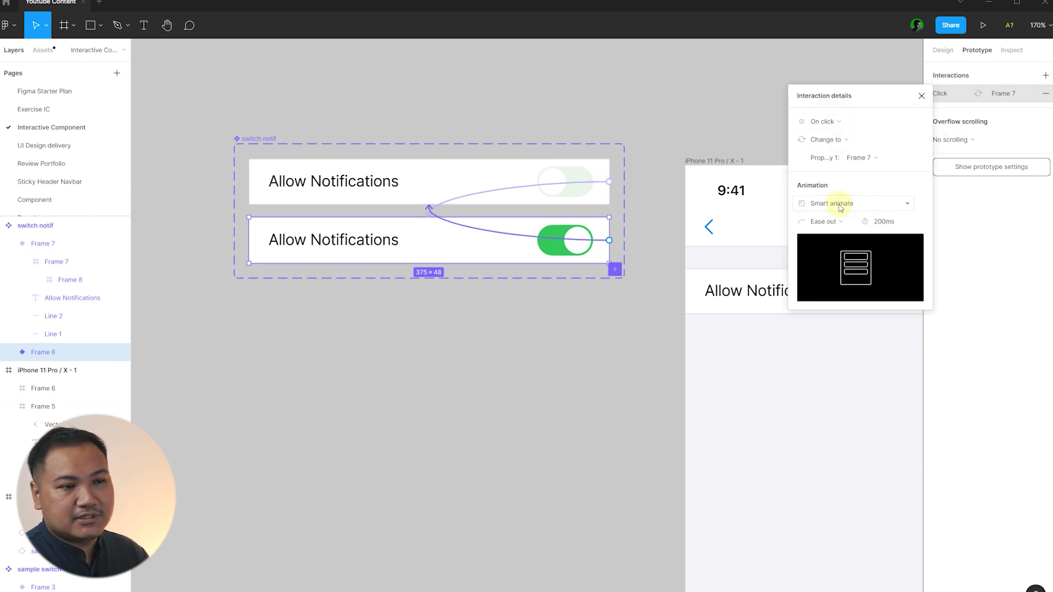
left_click(922, 96)
left_click(547, 83)
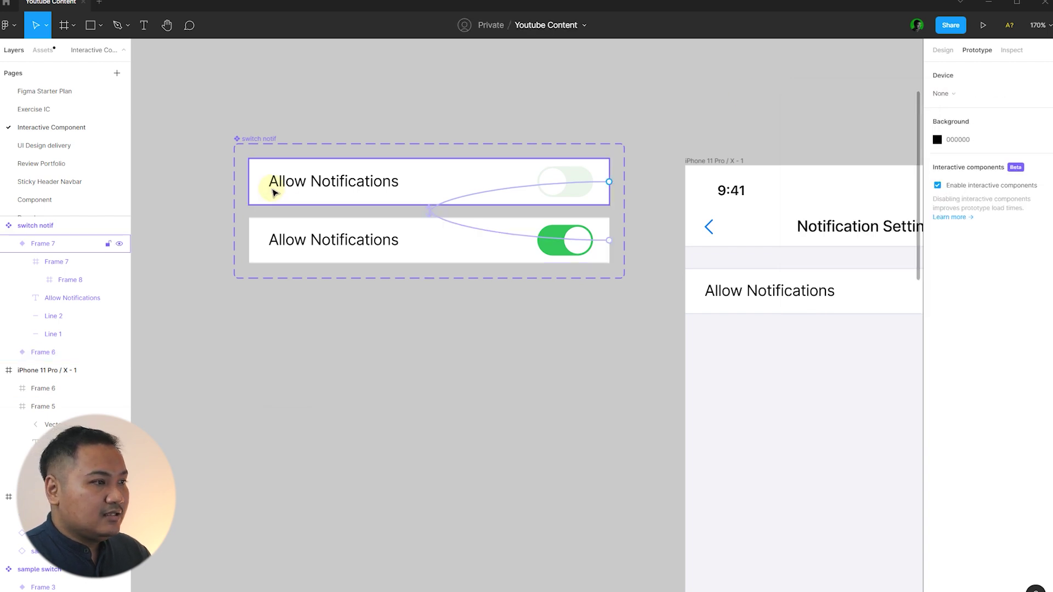
Step: Delete the existing Allow Notifications row from the iPhone 11 Pro / X - 1 frame
scroll(272, 187, "down", 4)
key("v")
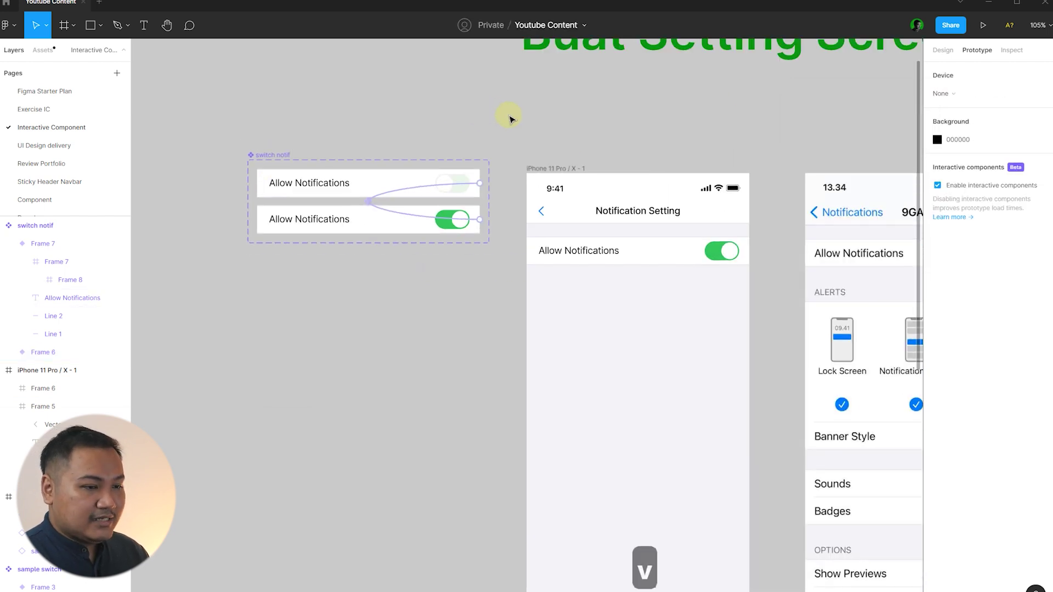
scroll(698, 226, "up", 3)
left_click(650, 258)
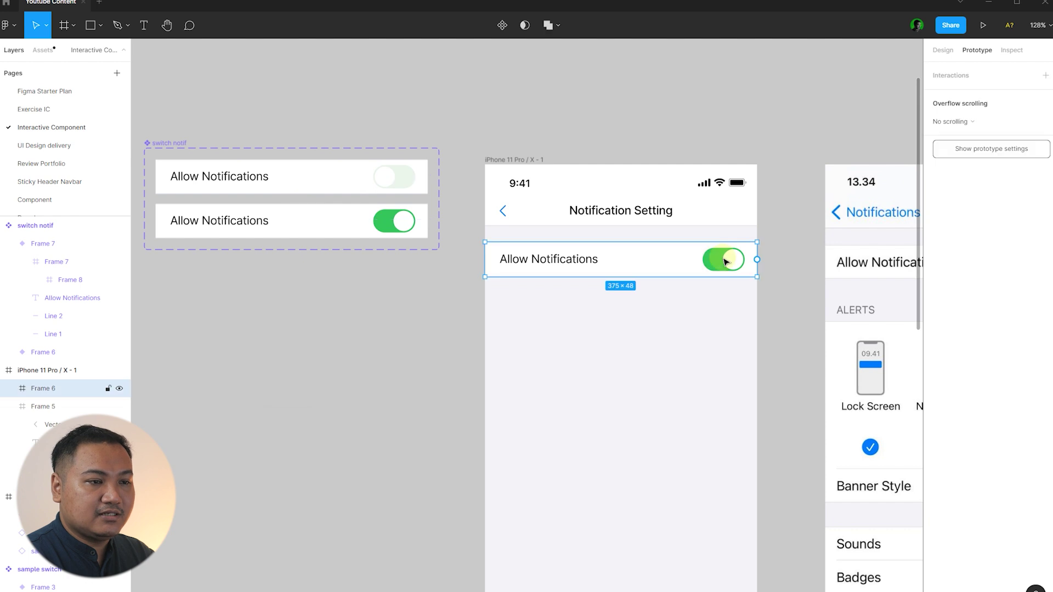
left_click(790, 246)
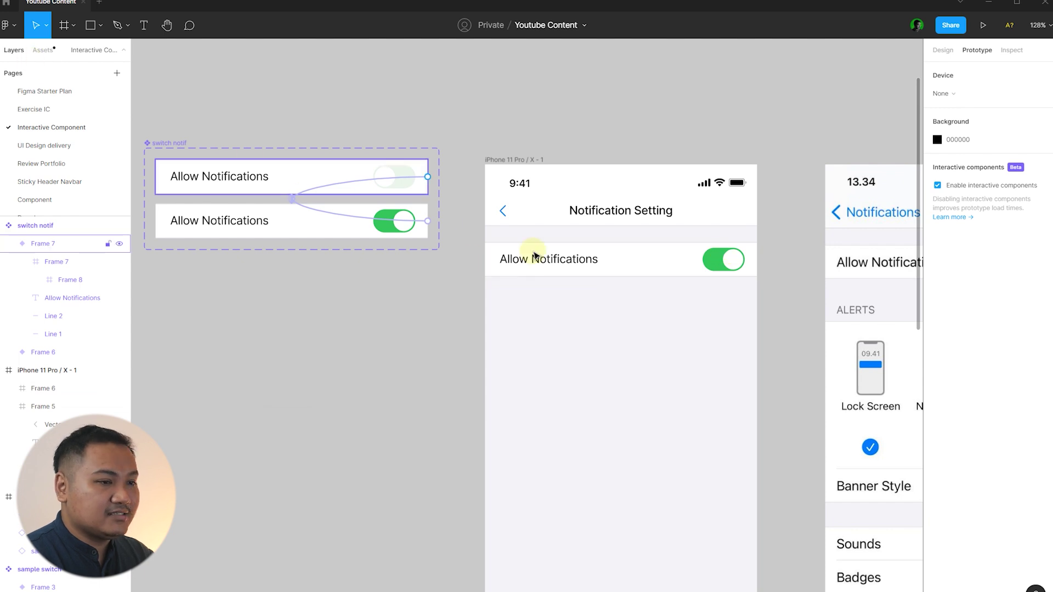
left_click(745, 255)
key("Delete")
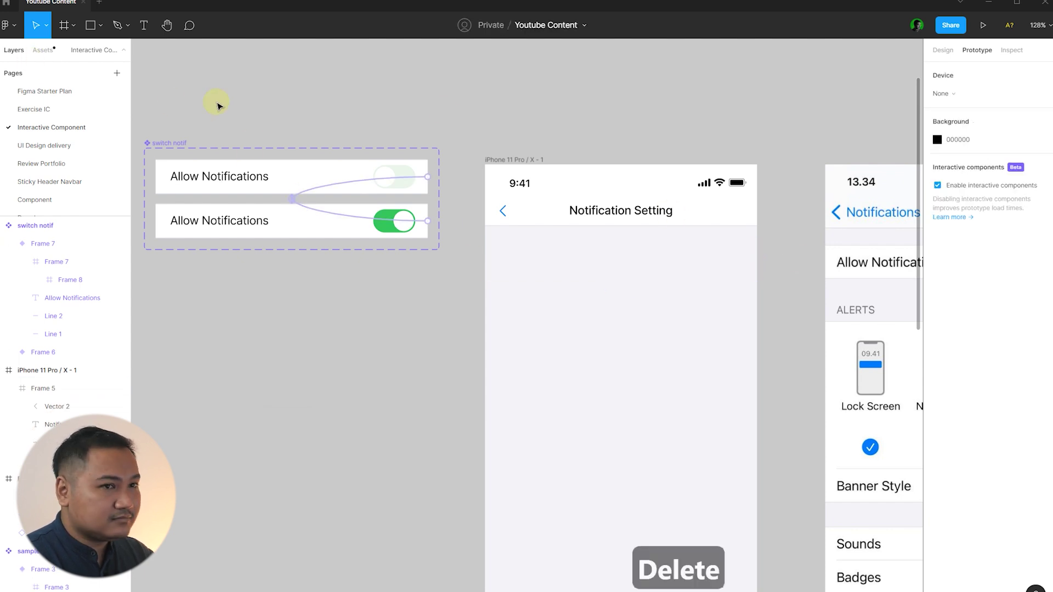
Step: Place a switch notif instance below the Notification Setting header, aligned to the phone frame's left edge
left_click(49, 55)
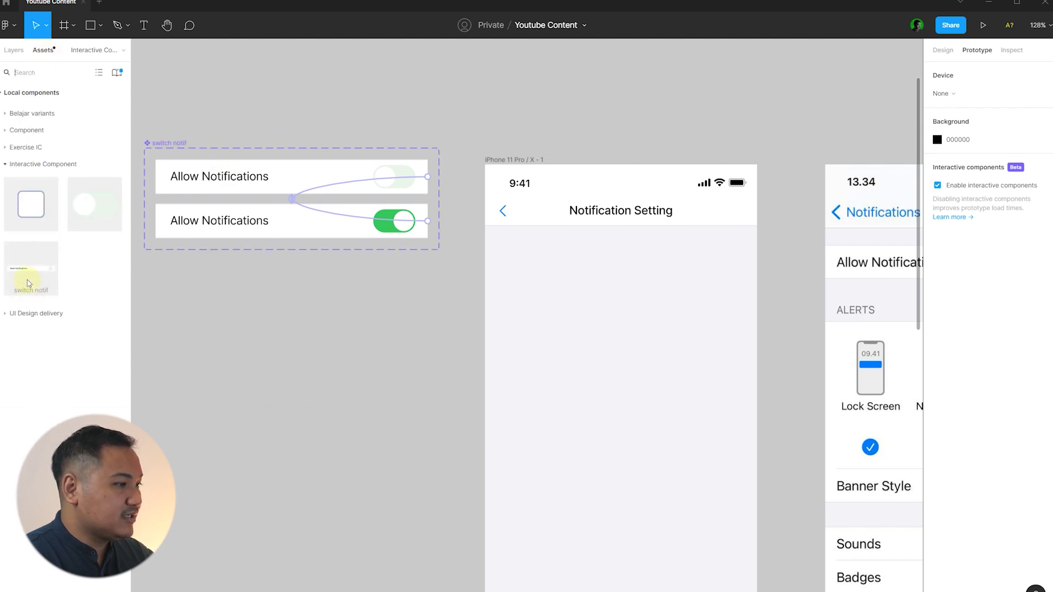
left_click_drag(550, 277, 635, 269)
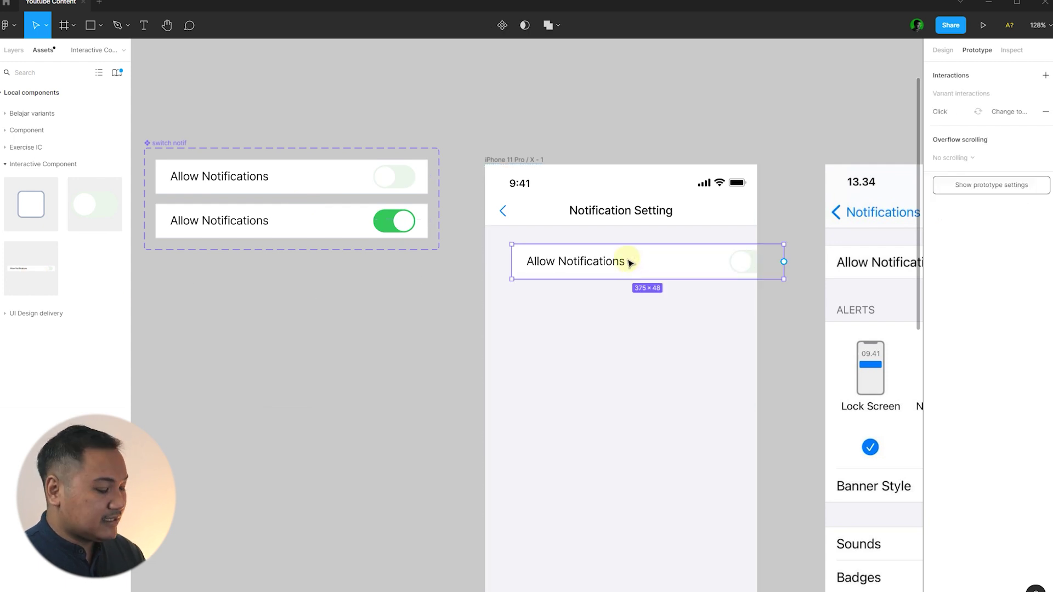
key("alt+a")
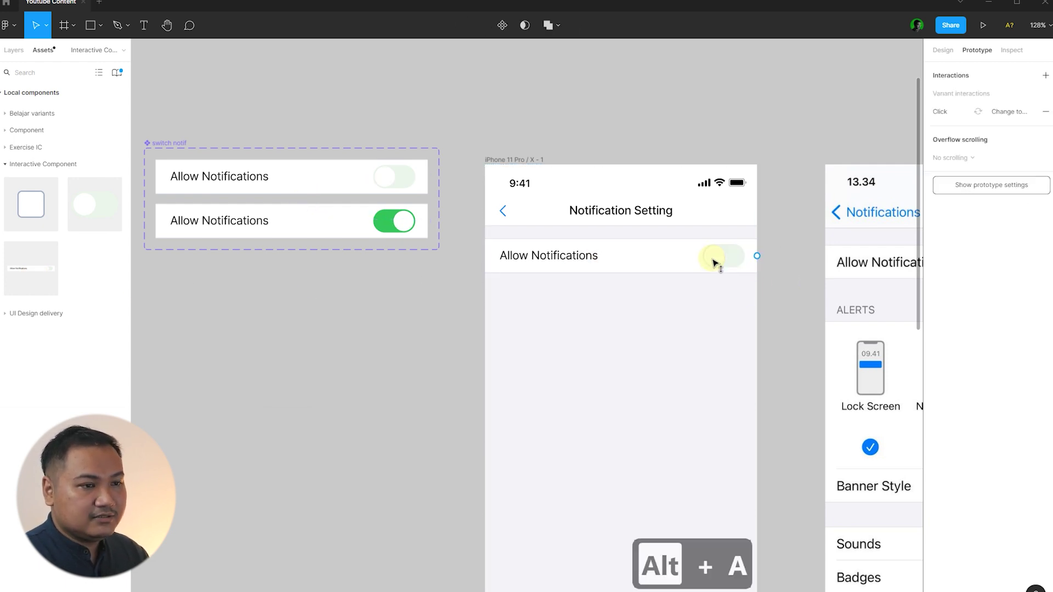
left_click(614, 125)
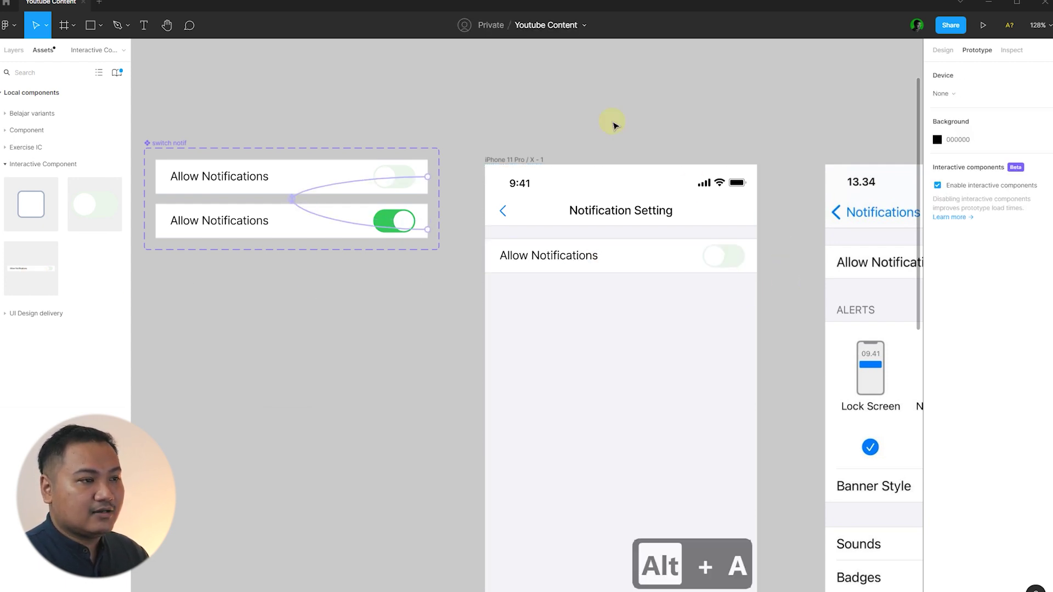
Step: Preview the iPhone 11 Pro / X - 1 frame as a prototype, test the Allow Notifications switch, and close the preview
left_click(530, 163)
left_click(983, 29)
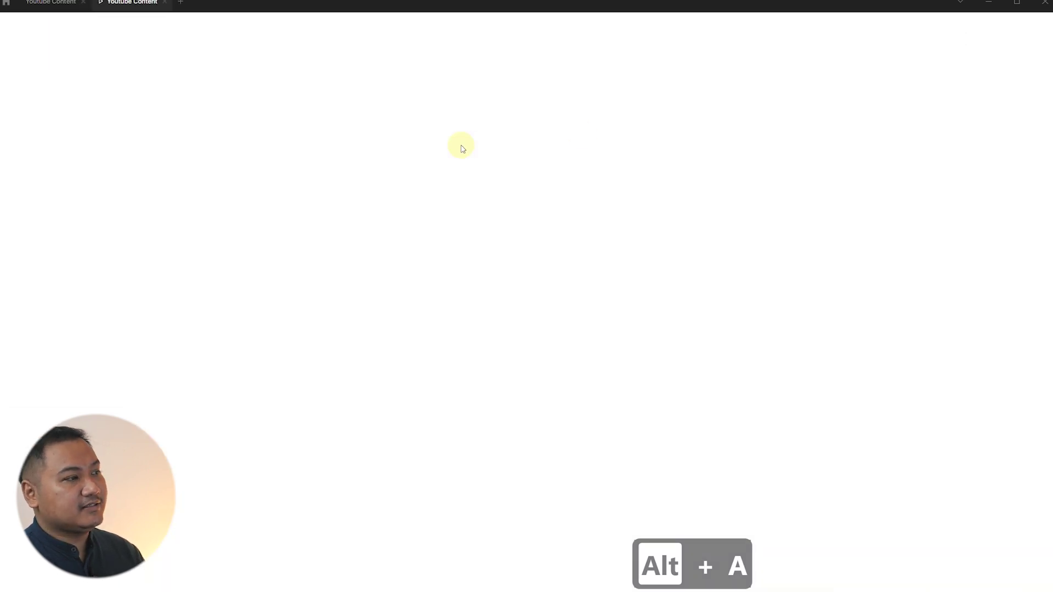
left_click(521, 159)
left_click(537, 160)
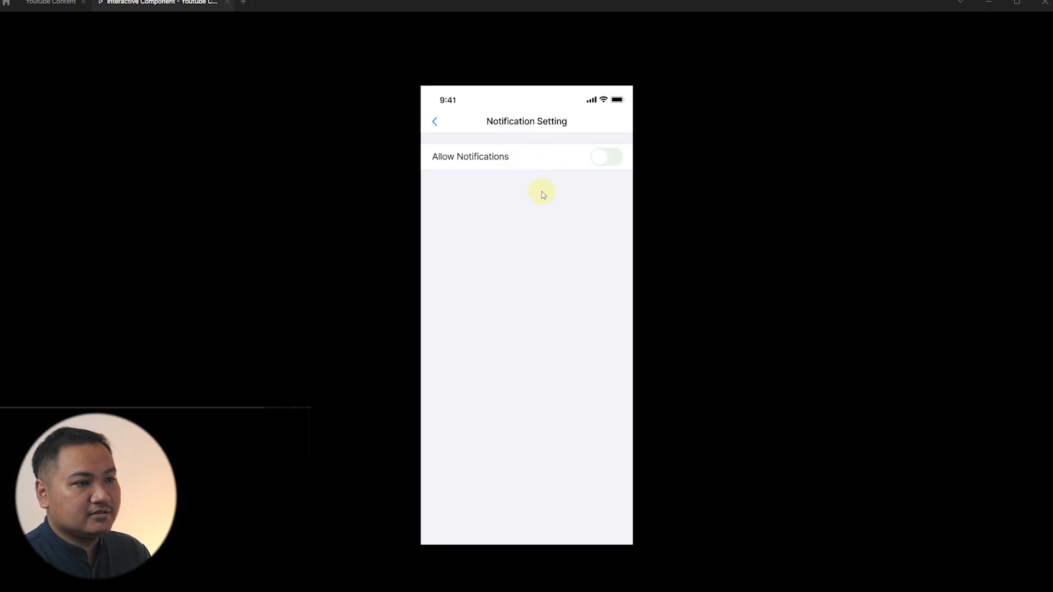
left_click(556, 160)
left_click(227, 2)
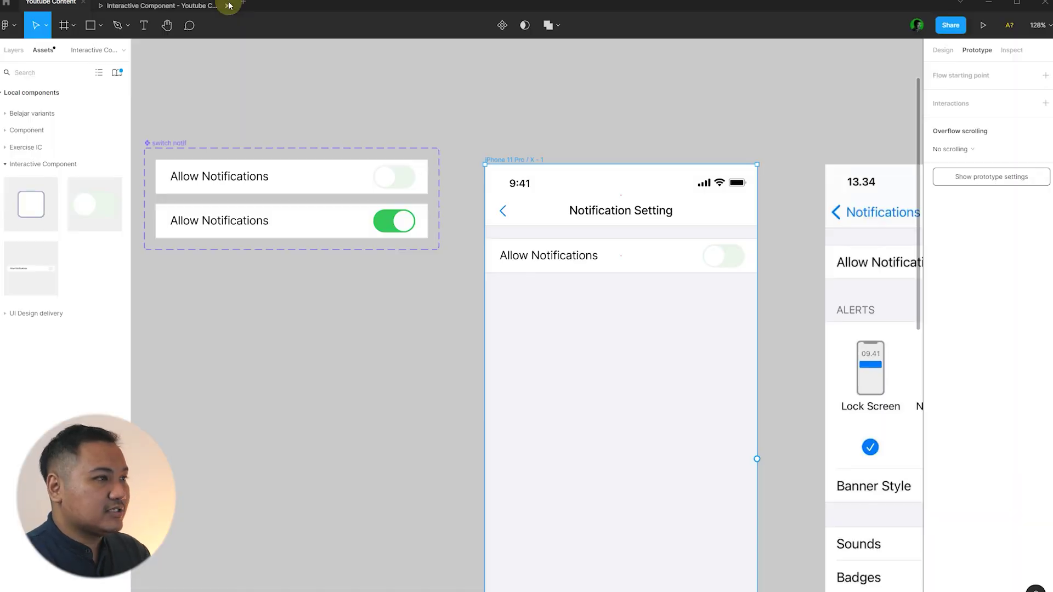
Step: Duplicate the Notification Setting title into the empty area below the Allow Notifications row
left_click(529, 94)
scroll(425, 158, "down", 5)
key("v")
left_click(706, 316)
scroll(686, 309, "up", 1)
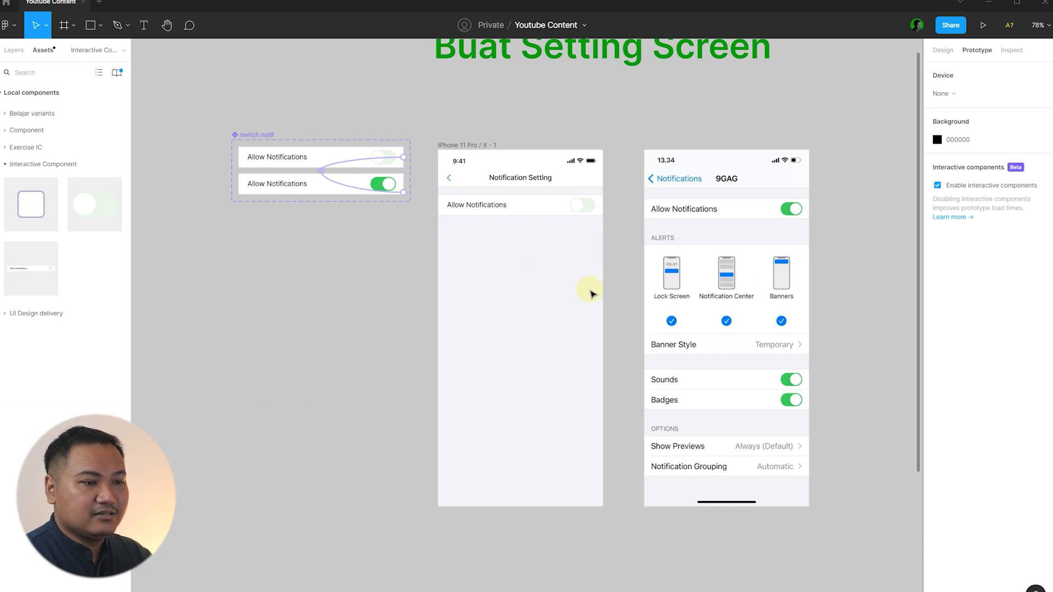
scroll(559, 211, "up", 5)
left_click(535, 179)
left_click_drag(497, 144, 464, 256)
Step: Move the duplicated title to X 20, in line with the start of the Allow Notifications label
left_click(405, 192, "shift")
key("alt+a")
left_click(351, 272)
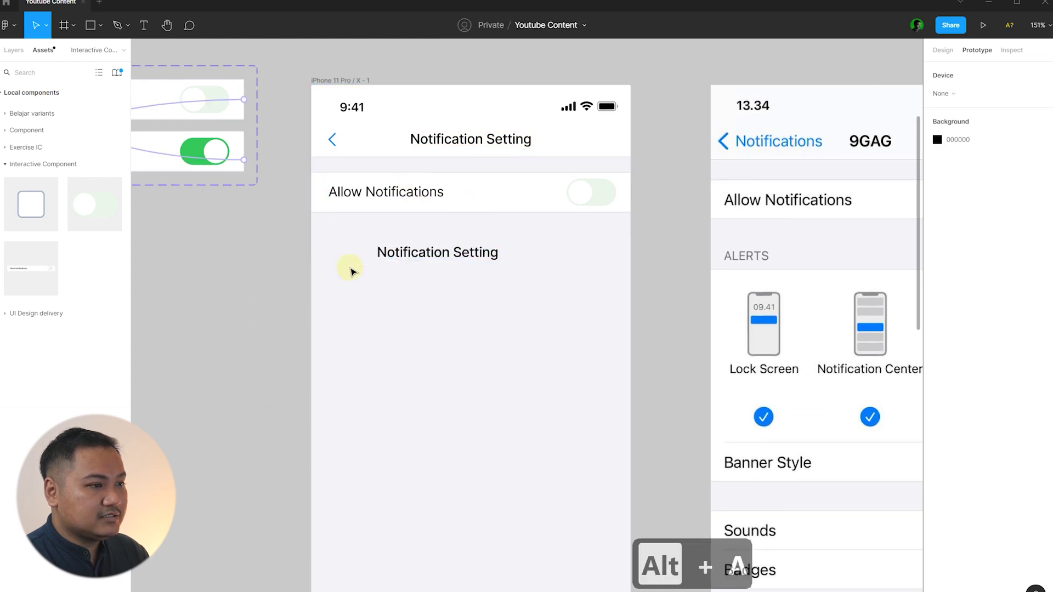
double_click(434, 254)
key("Escape")
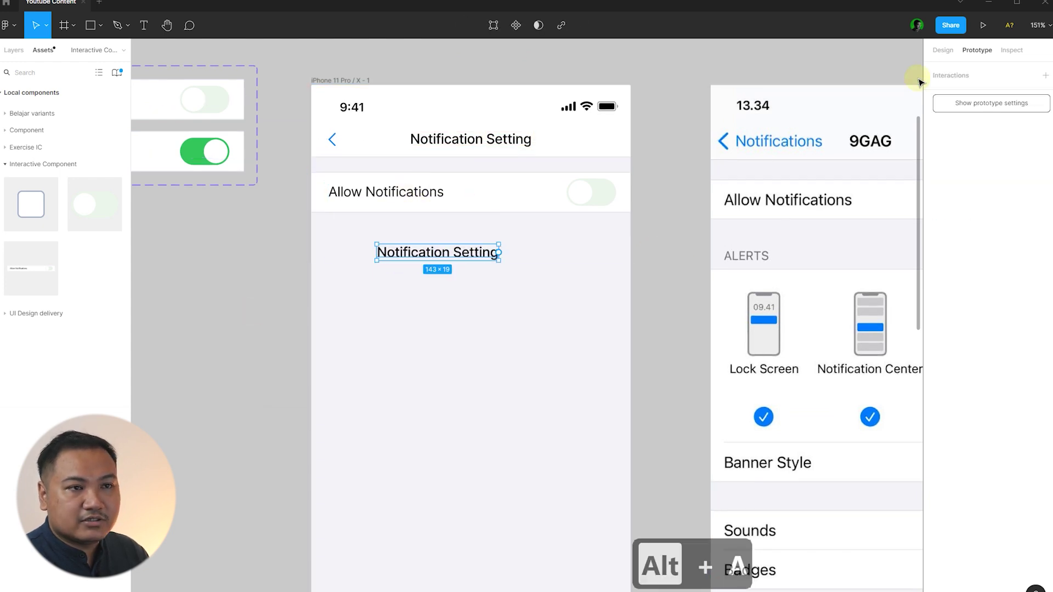
left_click(943, 51)
left_click(583, 263)
left_click(435, 251)
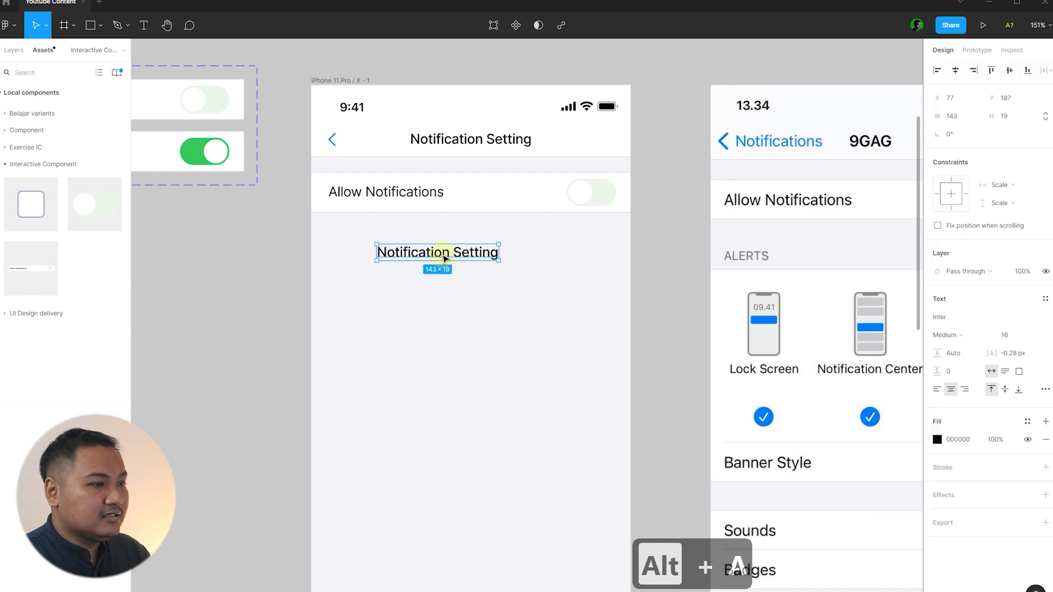
left_click(401, 195, "shift")
key("alt+a")
left_click(529, 259)
left_click(460, 250)
left_click_drag(460, 250, 411, 252)
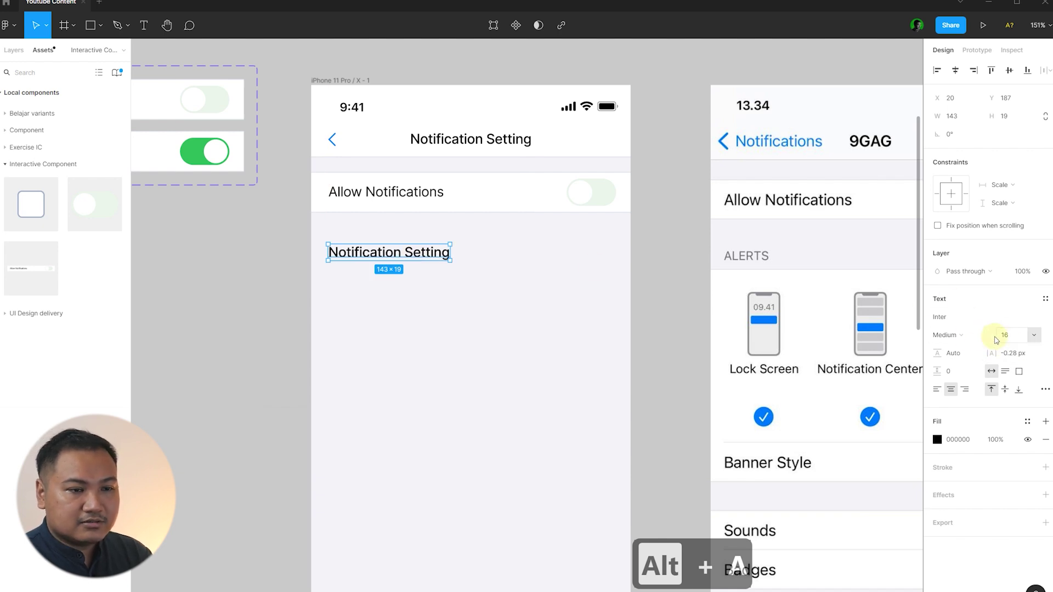
Step: Set the duplicated title's font weight to Regular and its fill to the grey "text" color style
left_click(947, 335)
left_click(951, 336)
left_click(493, 266)
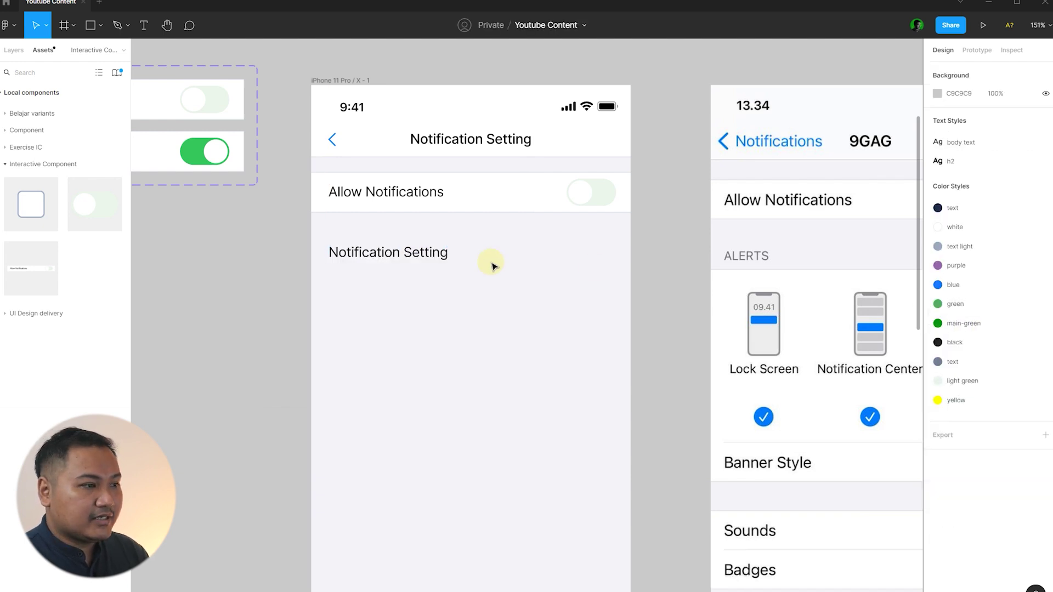
left_click(436, 256)
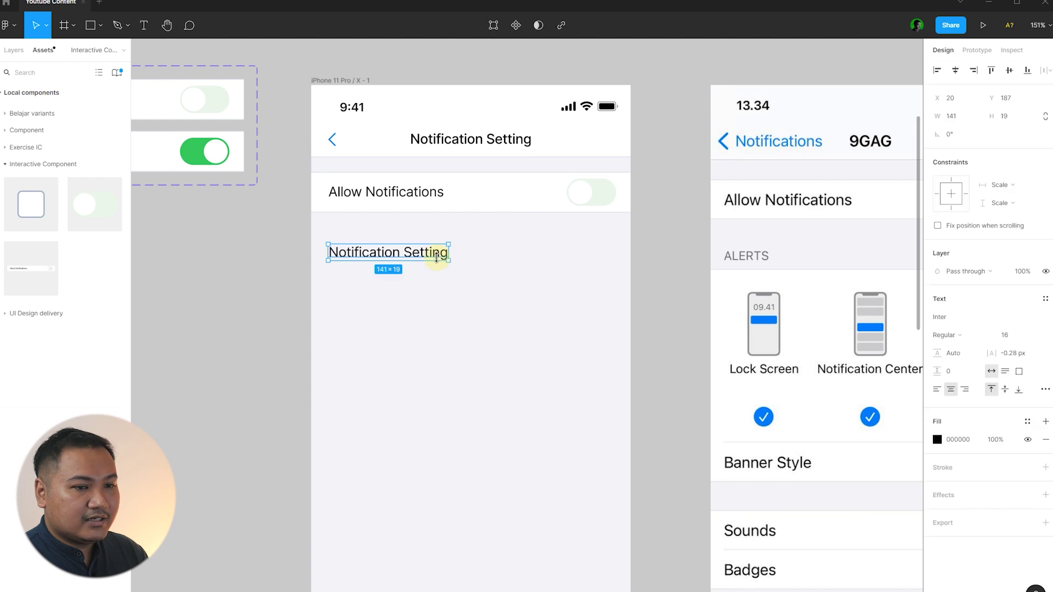
left_click(1026, 421)
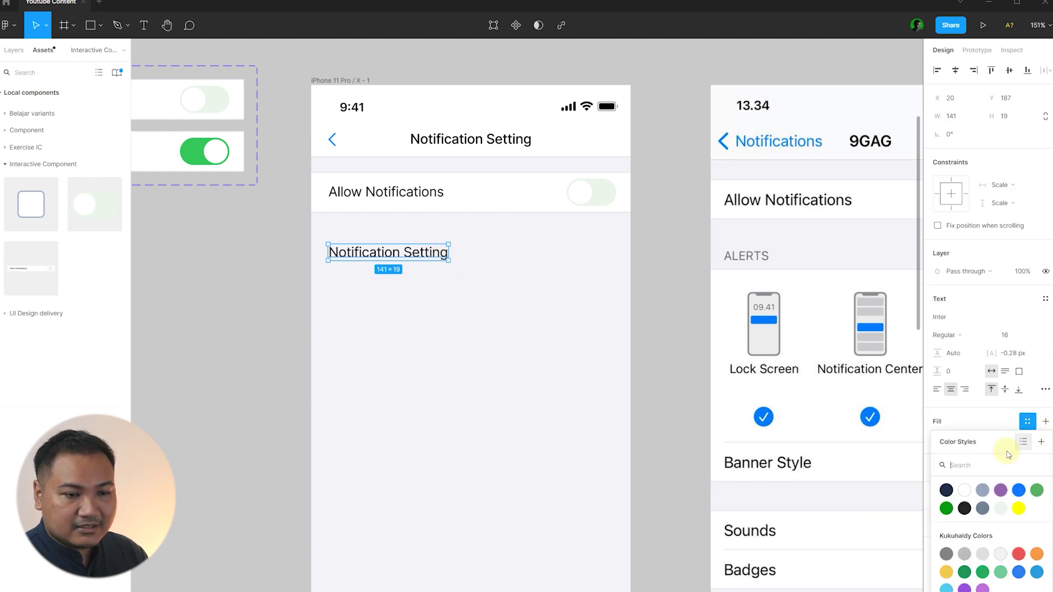
left_click(982, 508)
left_click(639, 277)
Step: Replace the duplicated title's wording with "ALERTS"
double_click(378, 253)
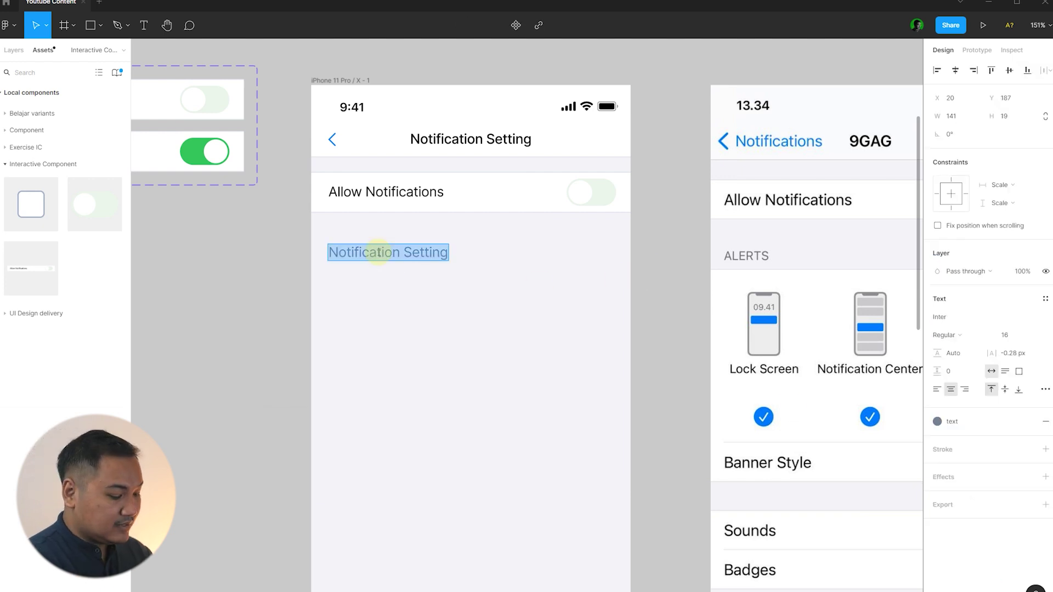
type("ALERTS")
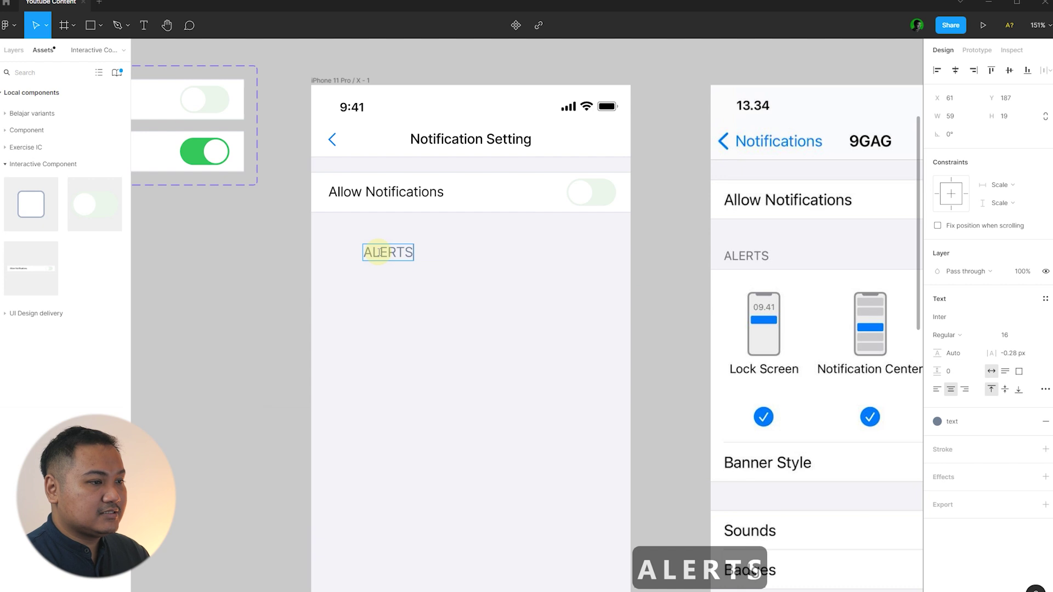
key("Escape")
Step: Left-align the ALERTS text and move it in line with the start of the Allow Notifications label
left_click(941, 390)
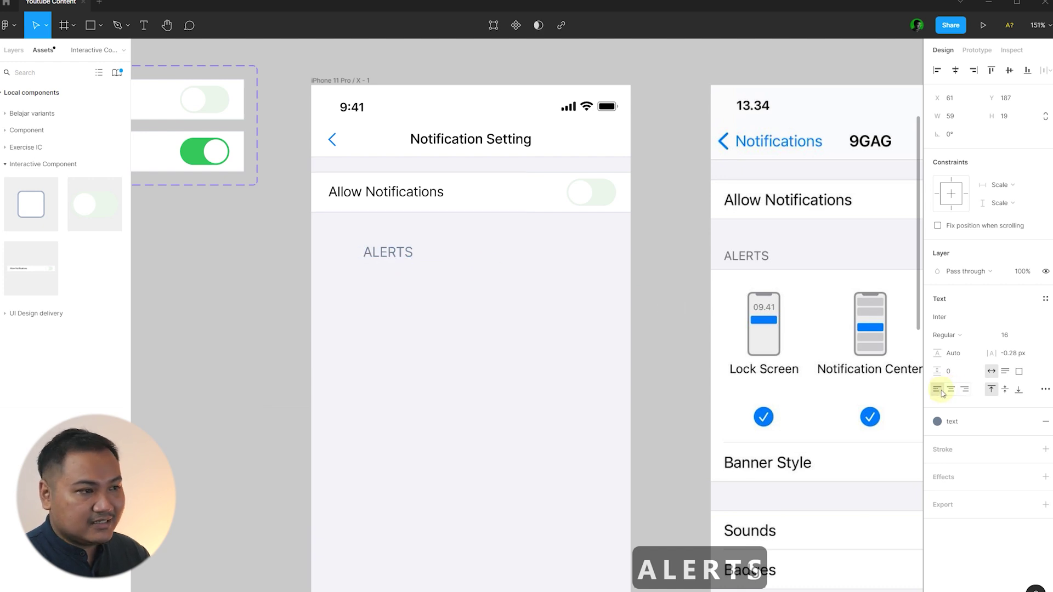
left_click_drag(385, 253, 352, 255)
scroll(329, 241, "down", 3)
scroll(329, 242, "right", 3)
left_click(309, 226)
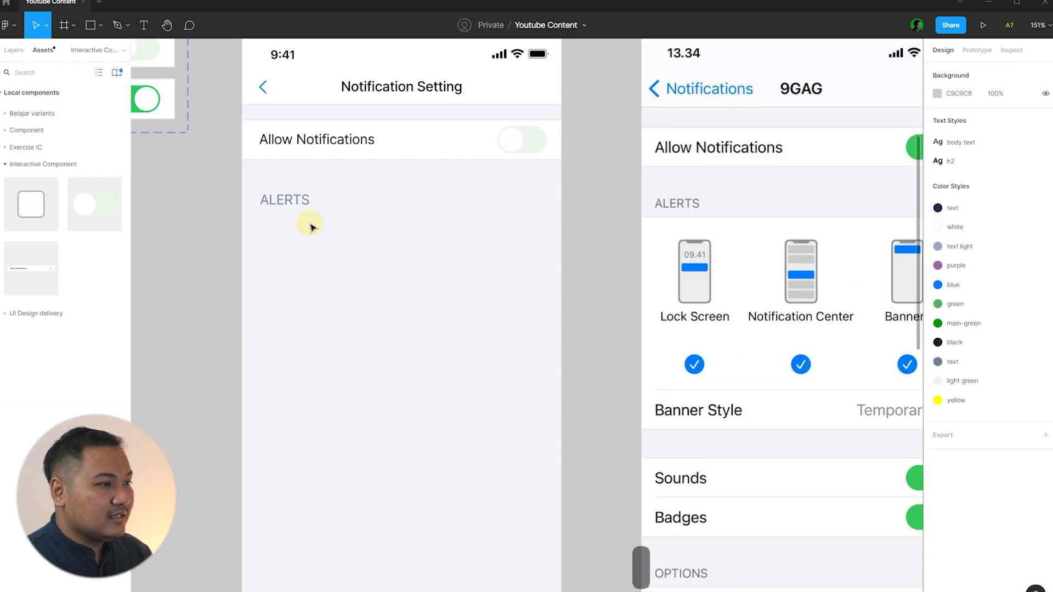
Step: Set the ALERTS text's font size to 14
left_click(295, 214)
left_click(1004, 336)
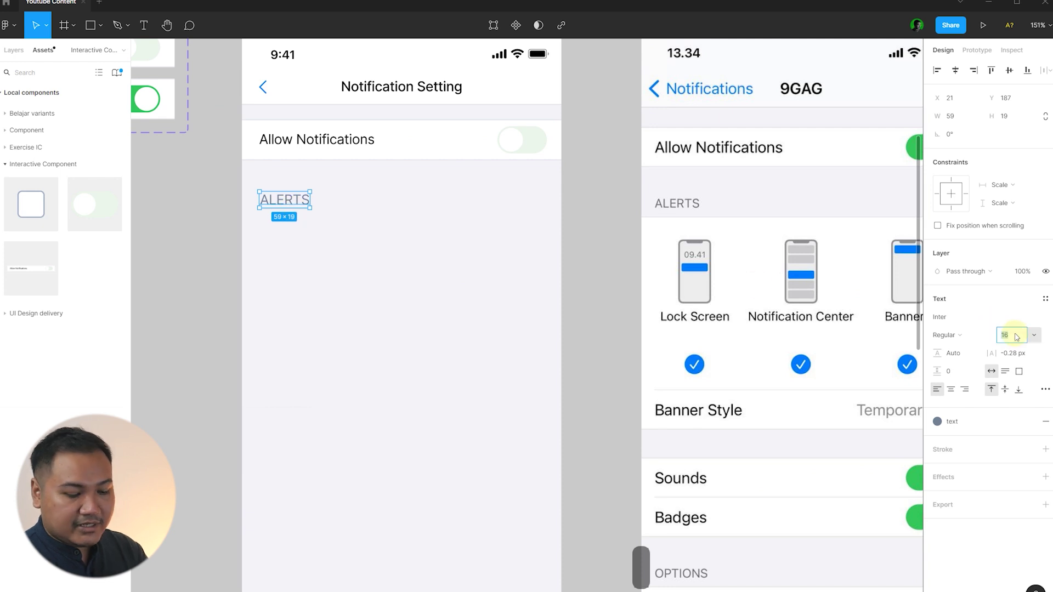
type("14")
key("Return")
left_click(486, 280)
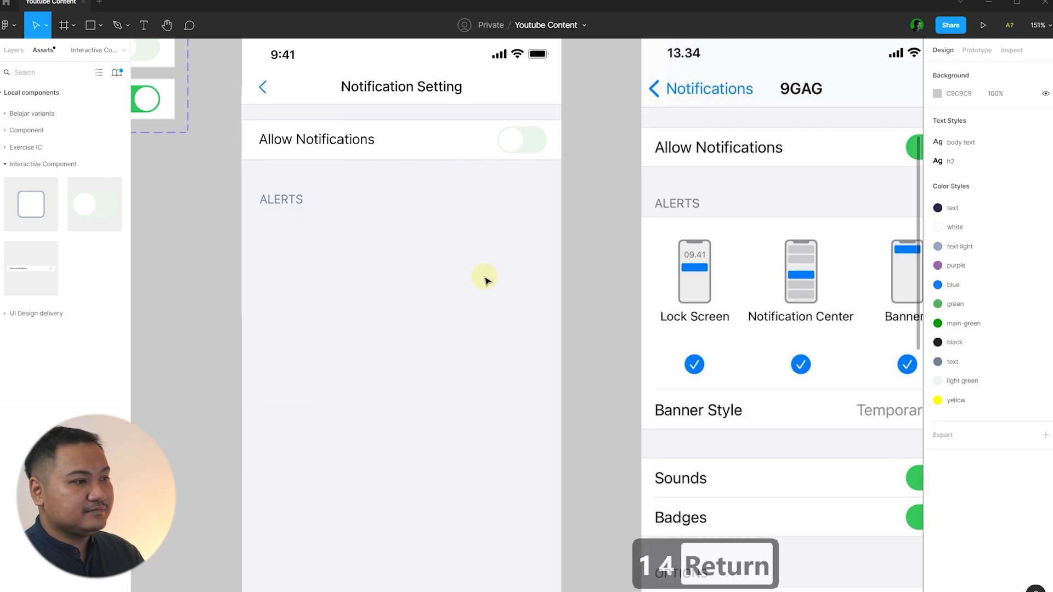
Step: Set the ALERTS text's letter spacing to 2%
left_click(282, 199)
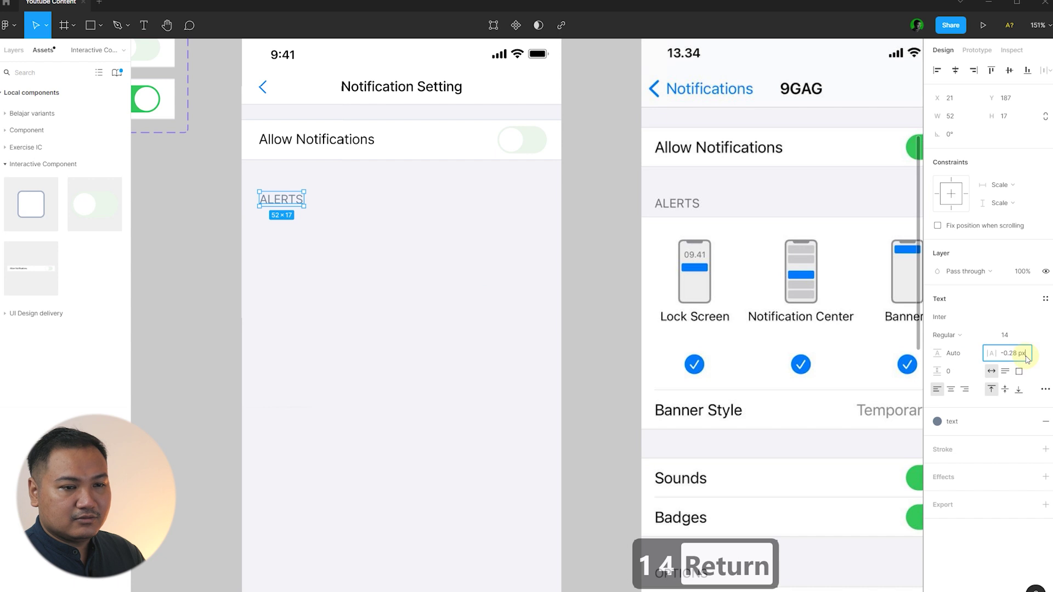
type("2")
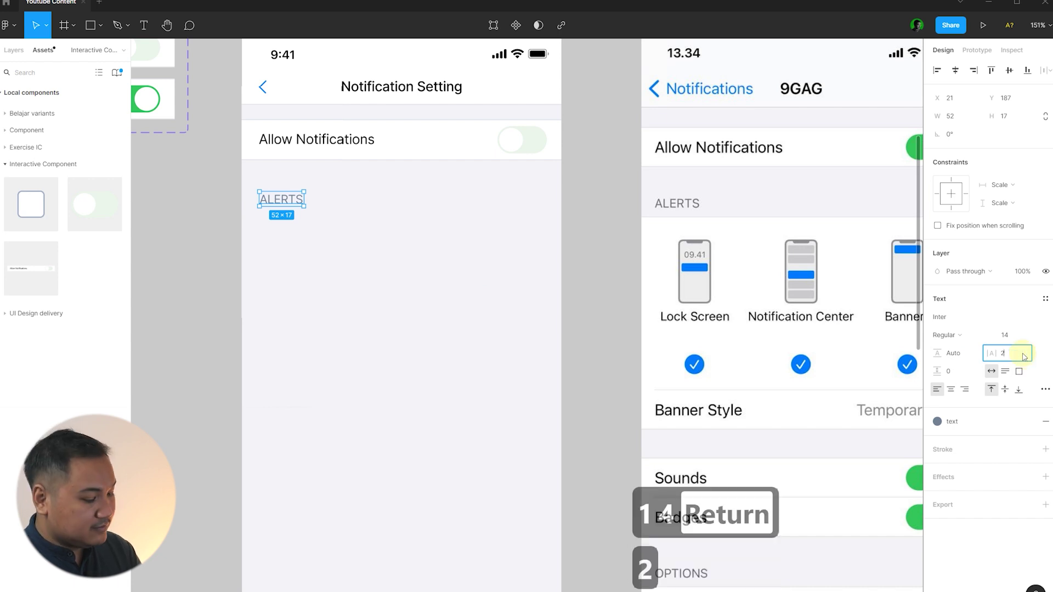
type("%")
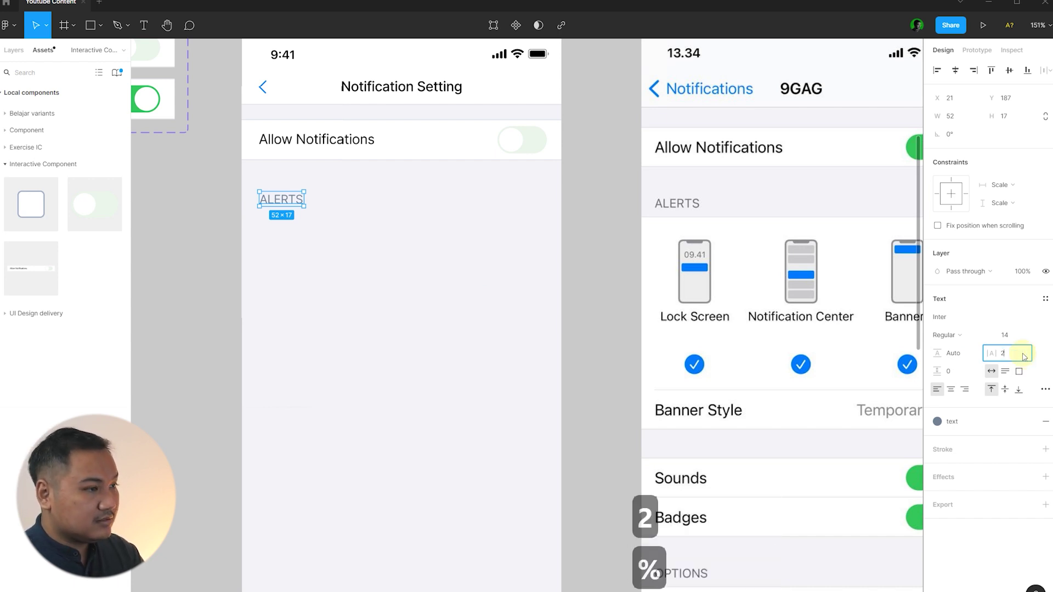
key("Return")
left_click(618, 362)
Step: Draw a frame about 66 high below the ALERTS text, align it to the screen's left edge and widen it to 375
scroll(618, 362, "down", 2)
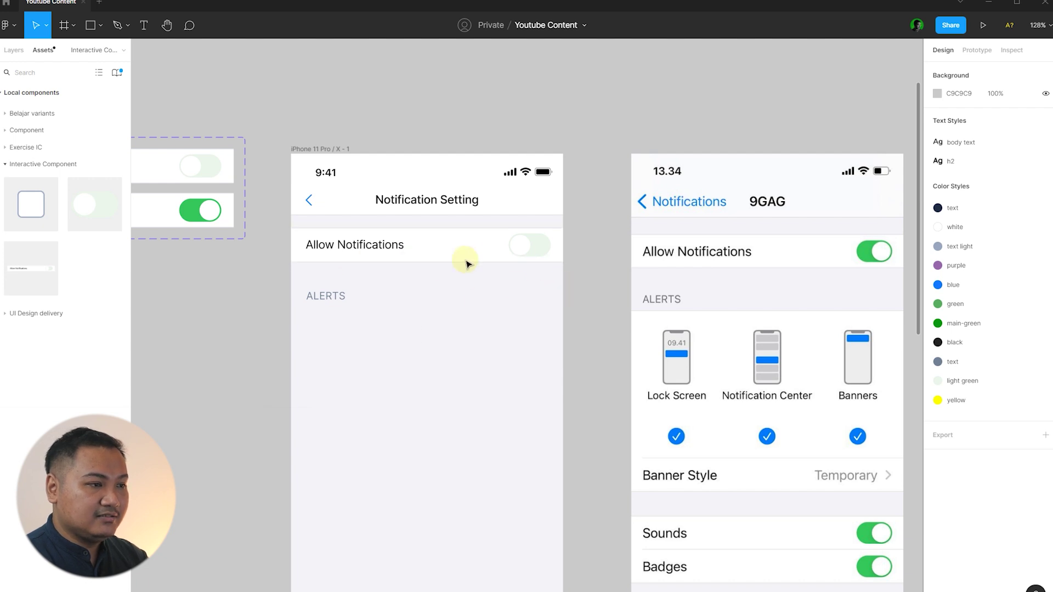
scroll(482, 306, "up", 5)
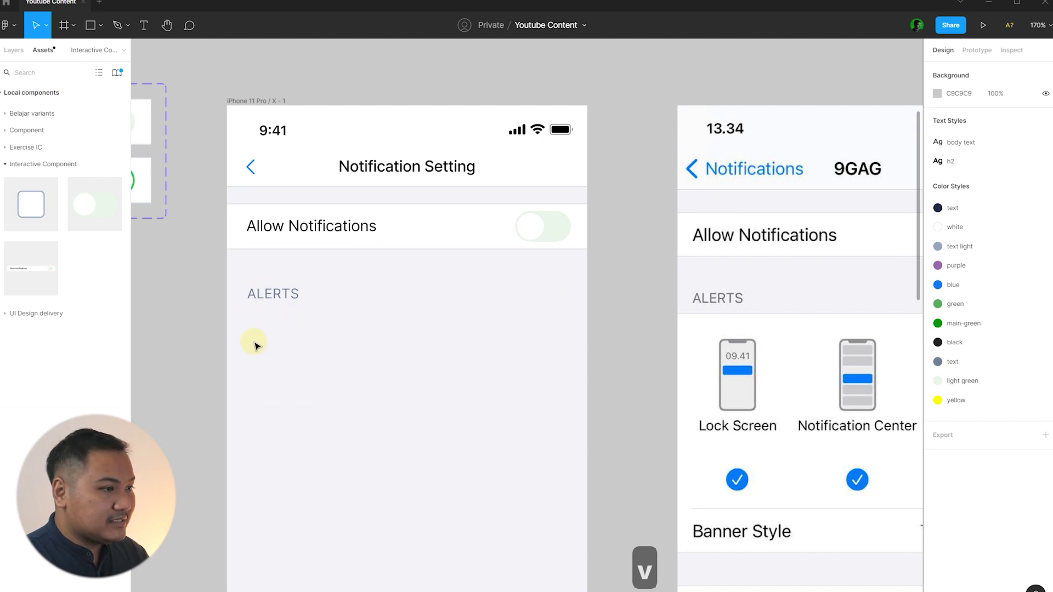
key("f")
left_click_drag(255, 344, 412, 406)
key("alt+a")
left_click_drag(387, 370, 583, 370)
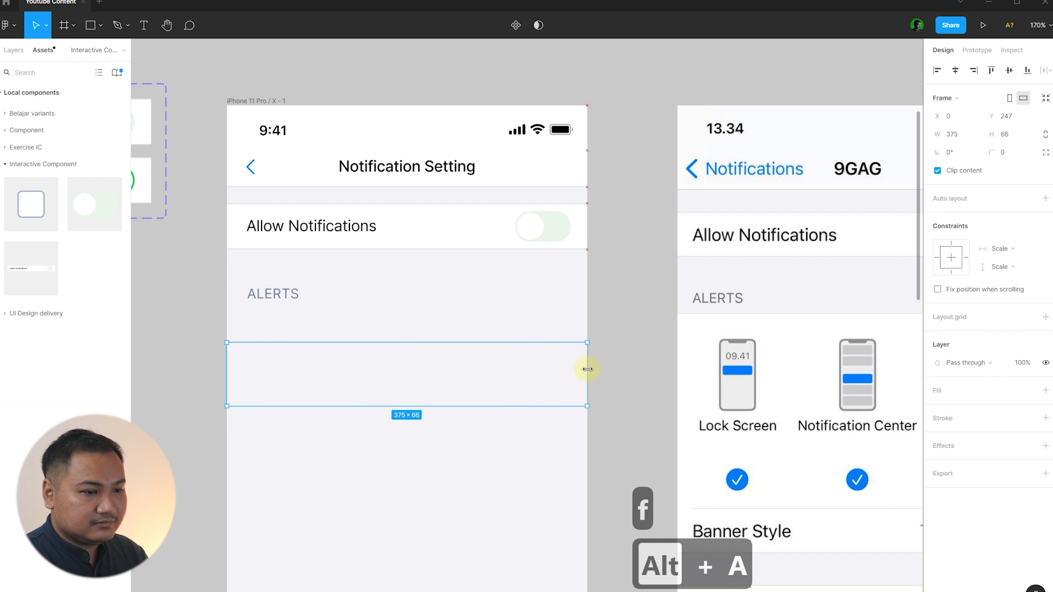
Step: Extend the new frame's height to 142 and give it a white FFFFFF fill
scroll(527, 356, "down", 3)
left_click_drag(484, 345, 484, 395)
left_click(1045, 389)
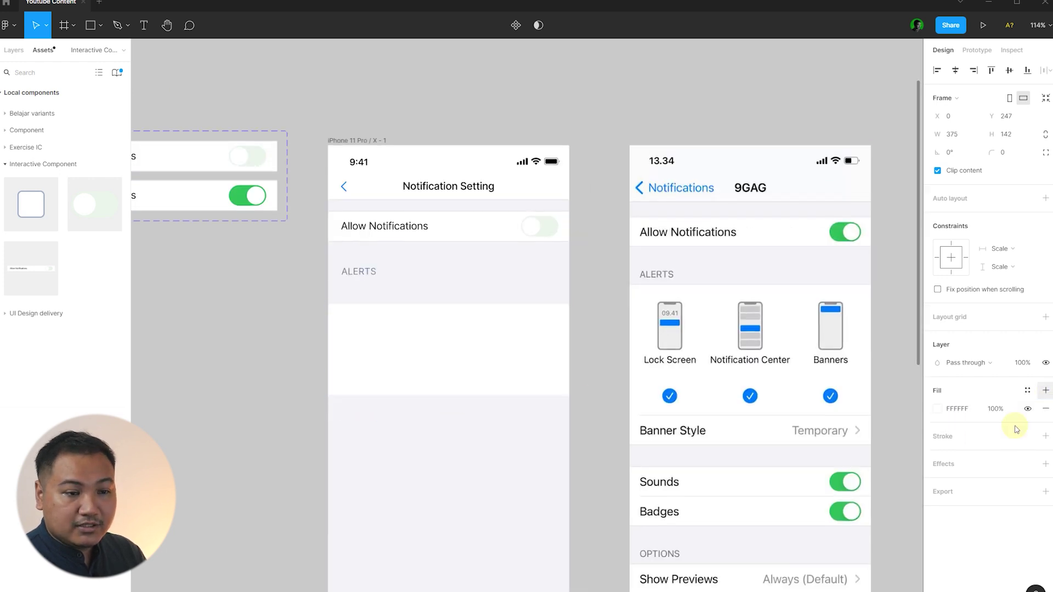
left_click(593, 308)
Step: Copy the Line 1 divider from the Allow Notifications row and paste it into the white frame
scroll(417, 225, "up", 3)
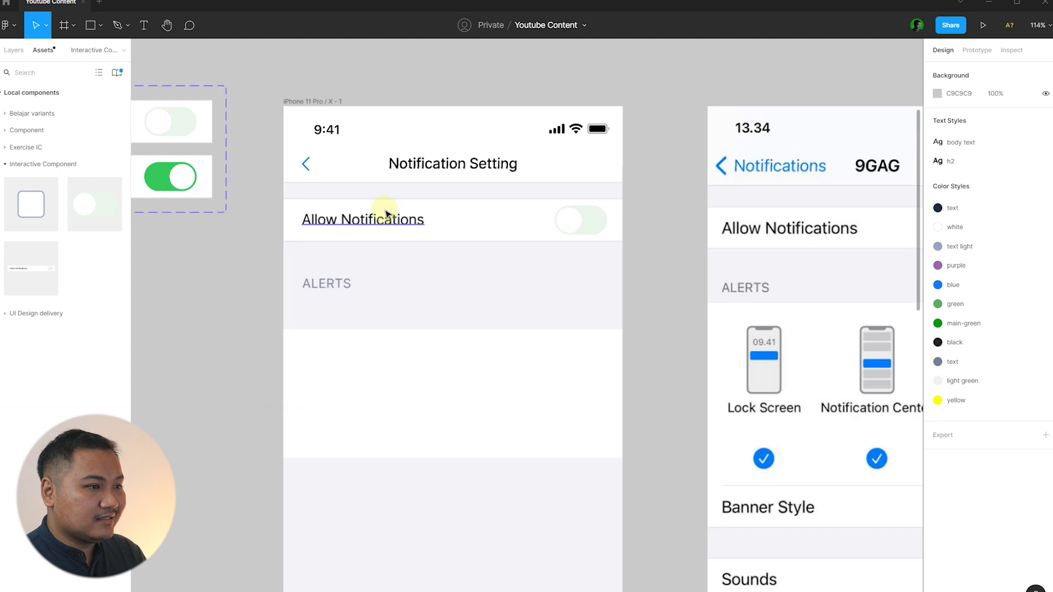
double_click(403, 170)
left_click(13, 50)
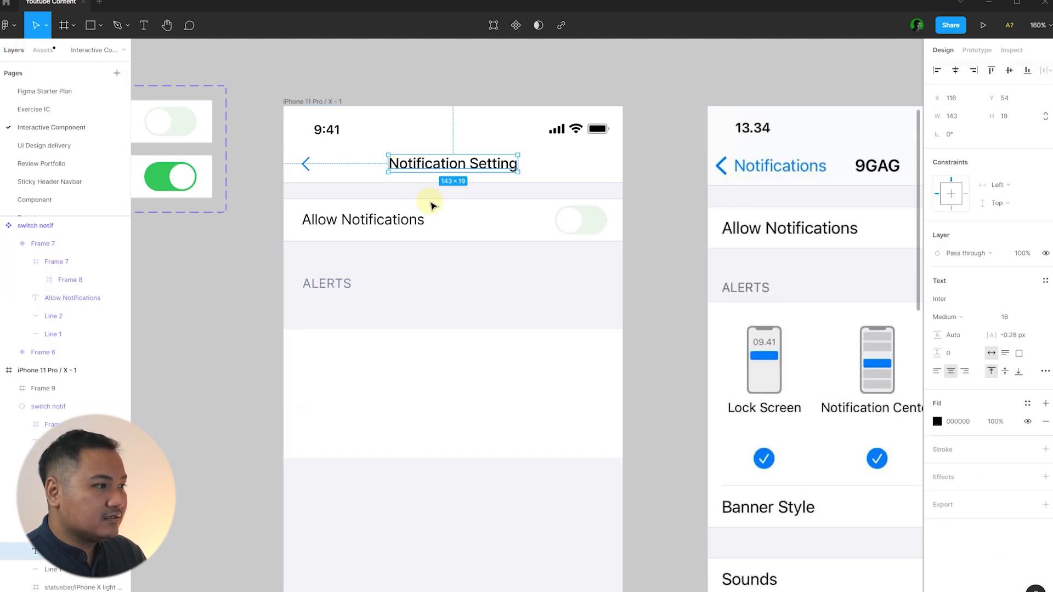
left_click(53, 319)
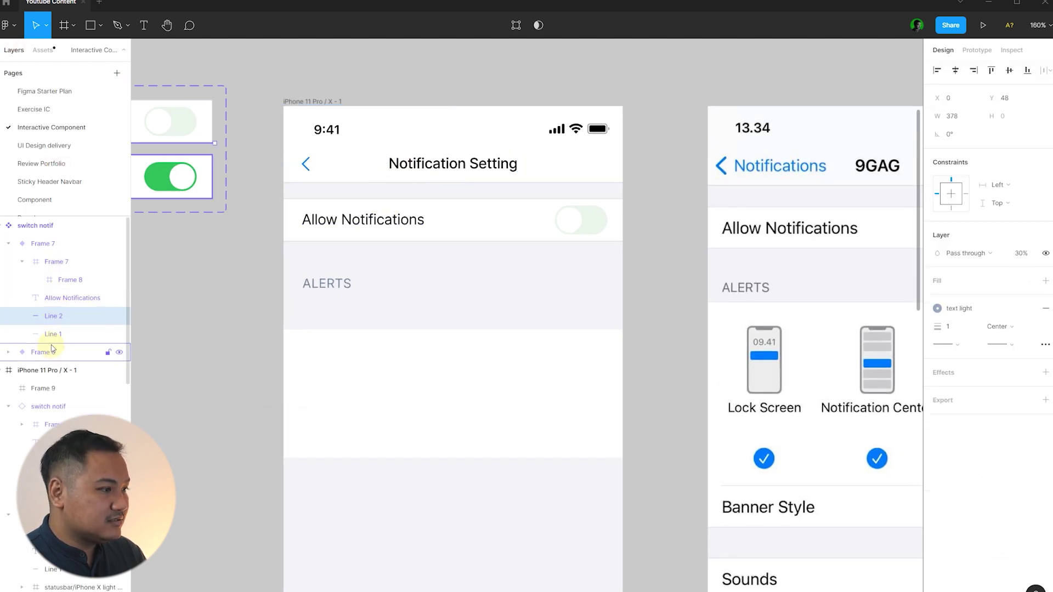
left_click(55, 478)
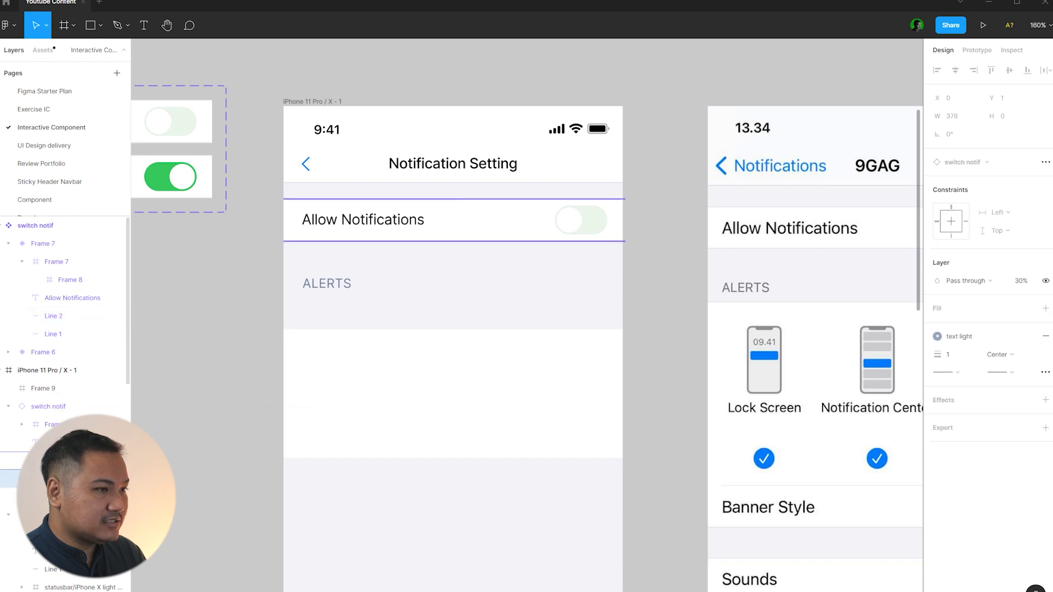
key("ctrl+c")
left_click(667, 359)
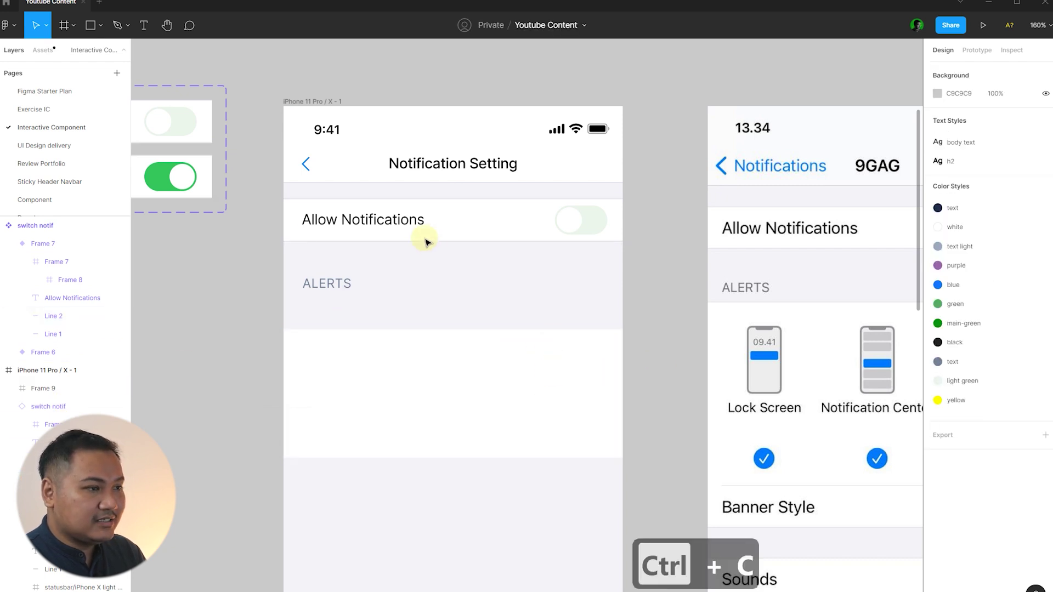
left_click(480, 353)
key("ctrl+v")
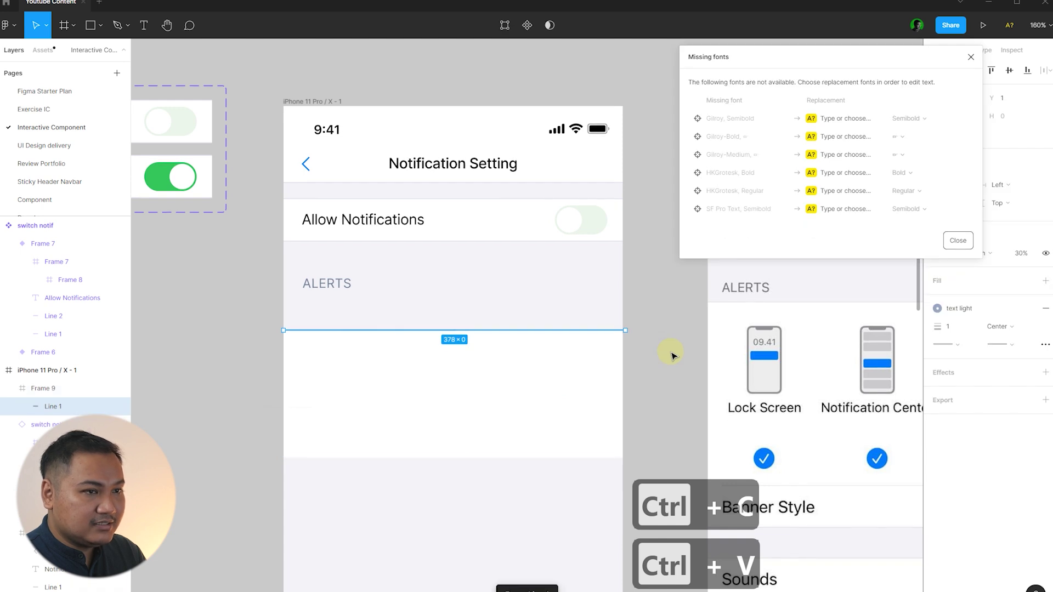
left_click(958, 239)
Step: Duplicate the pasted divider line and align the copy to the white frame's bottom edge
scroll(554, 353, "up", 3)
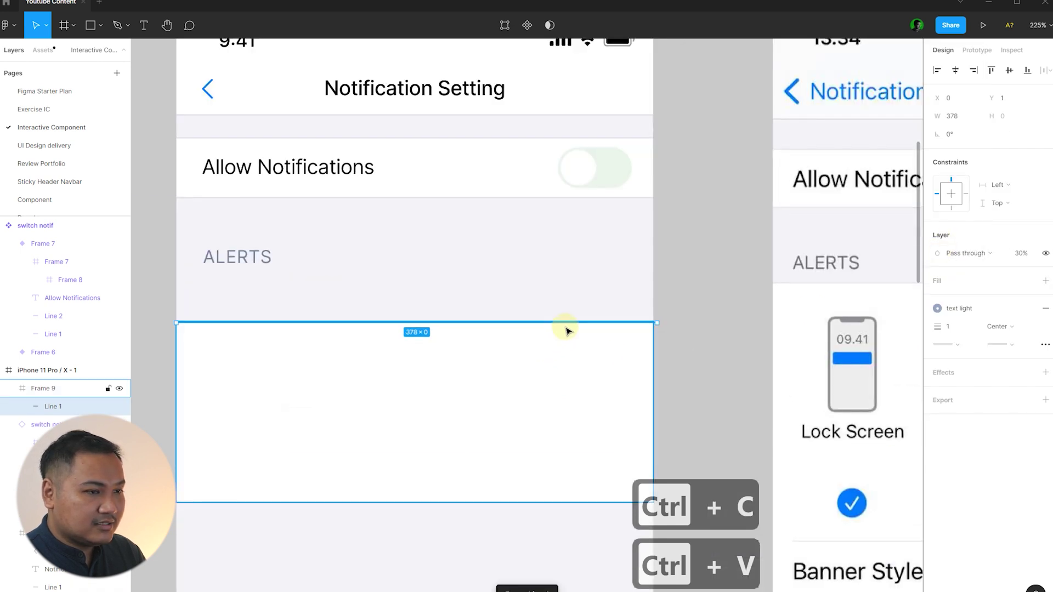
left_click_drag(570, 328, 572, 410)
key("alt+s")
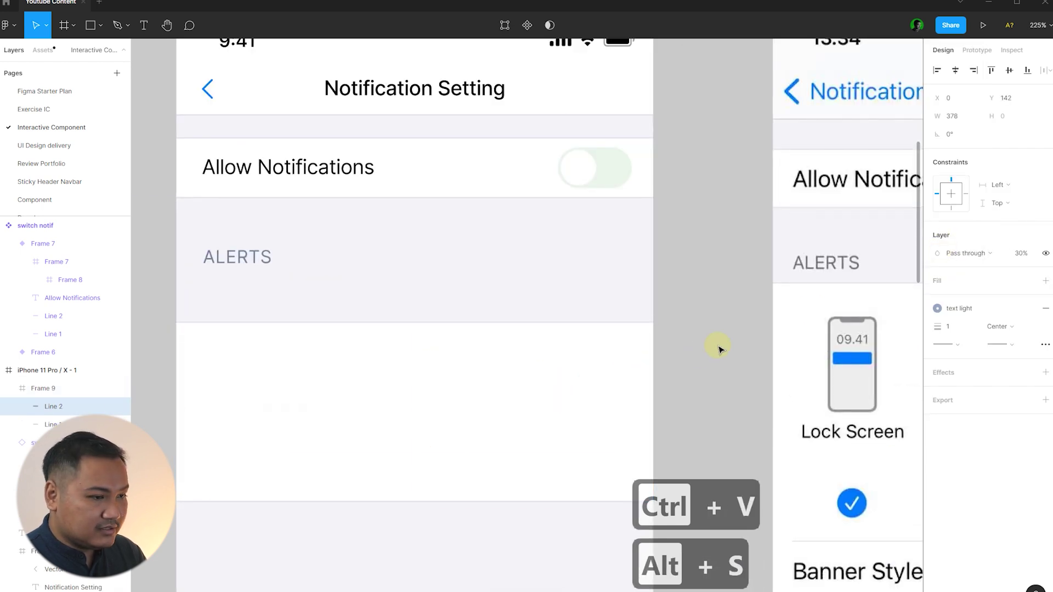
left_click(712, 359)
Step: Move the white frame up so it starts just below the ALERTS text
scroll(683, 328, "down", 3)
scroll(658, 296, "right", 2)
key("Delete")
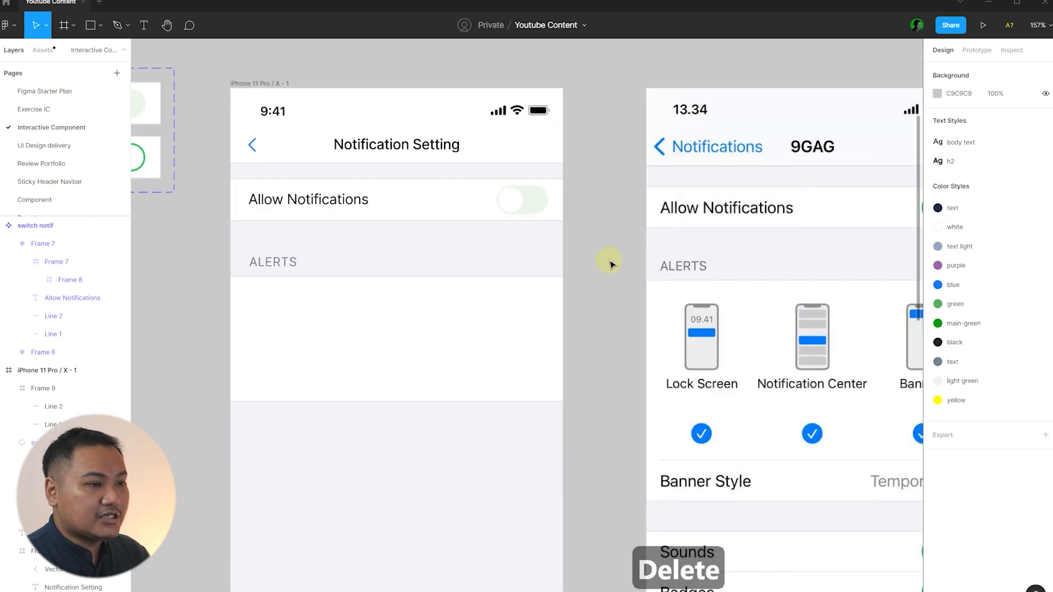
Step: Place a copy of the Allow Notifications row on the empty canvas beside the screen and detach it from its component
scroll(576, 225, "down", 3)
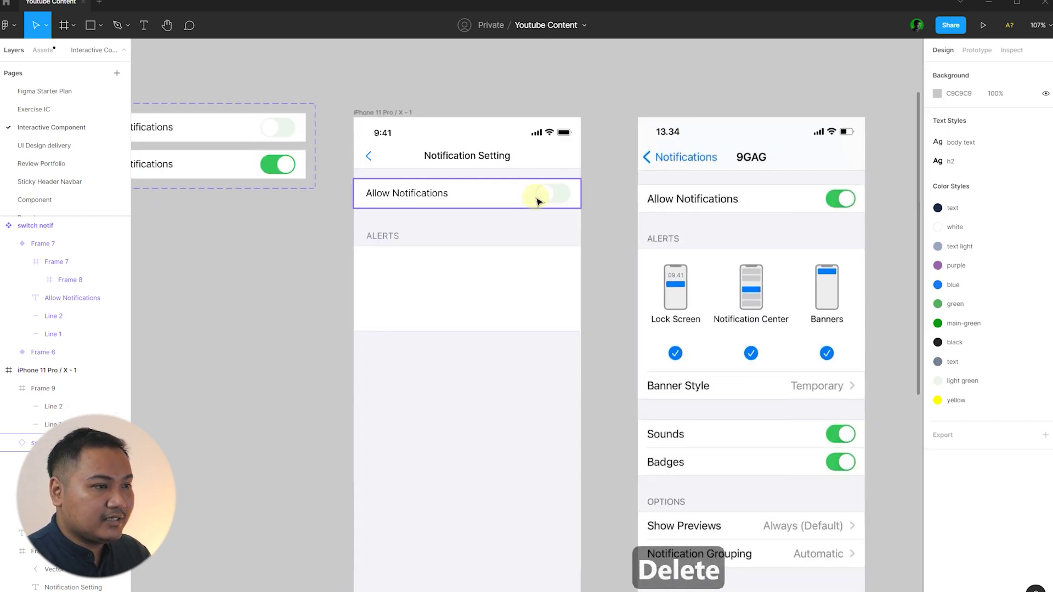
left_click(467, 211)
left_click_drag(470, 207, 233, 333)
left_click(336, 381)
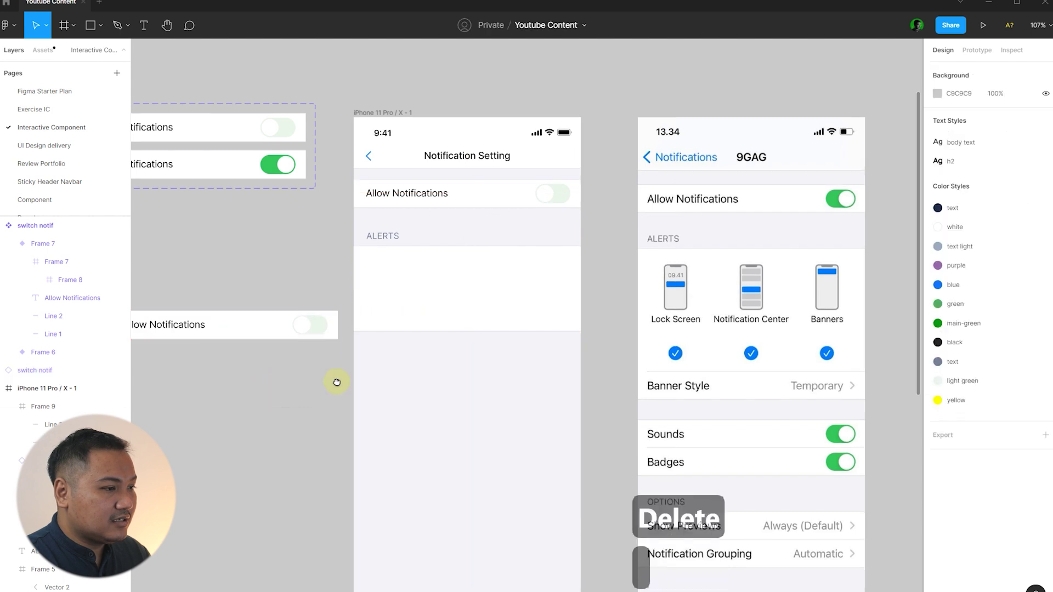
scroll(332, 345, "left", 3)
right_click(327, 312)
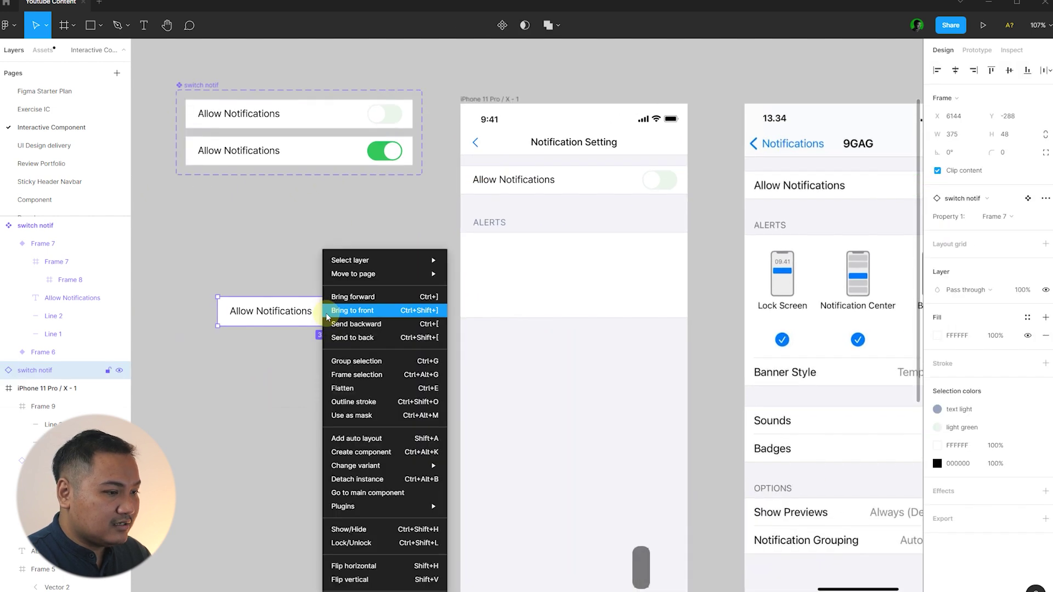
left_click(344, 478)
left_click(348, 480)
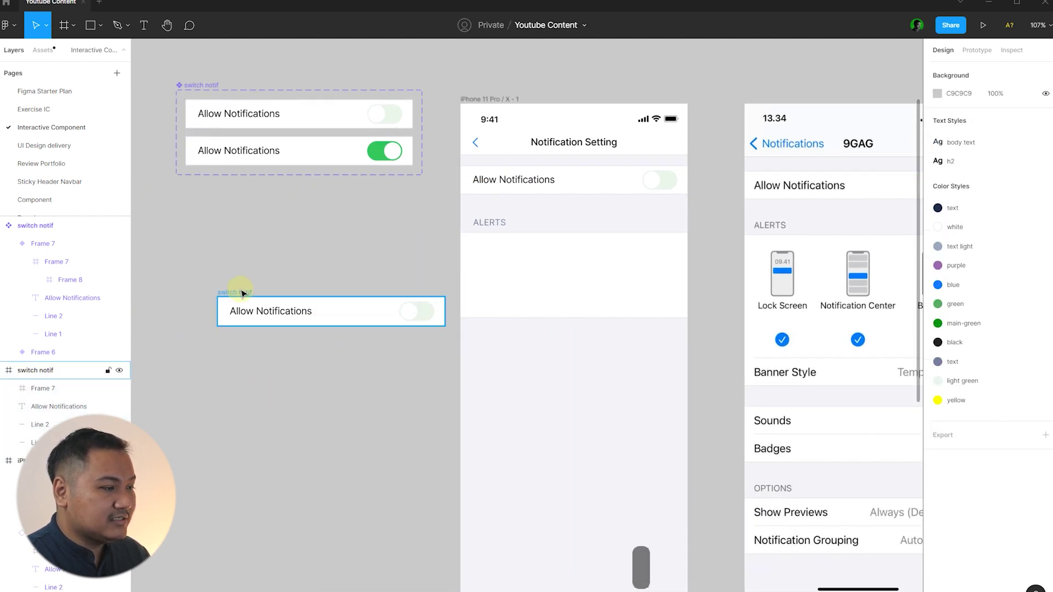
Step: Move the detached row into the white frame under ALERTS and align it to the frame's left and top edges
left_click_drag(240, 288, 513, 253)
key("alt+a")
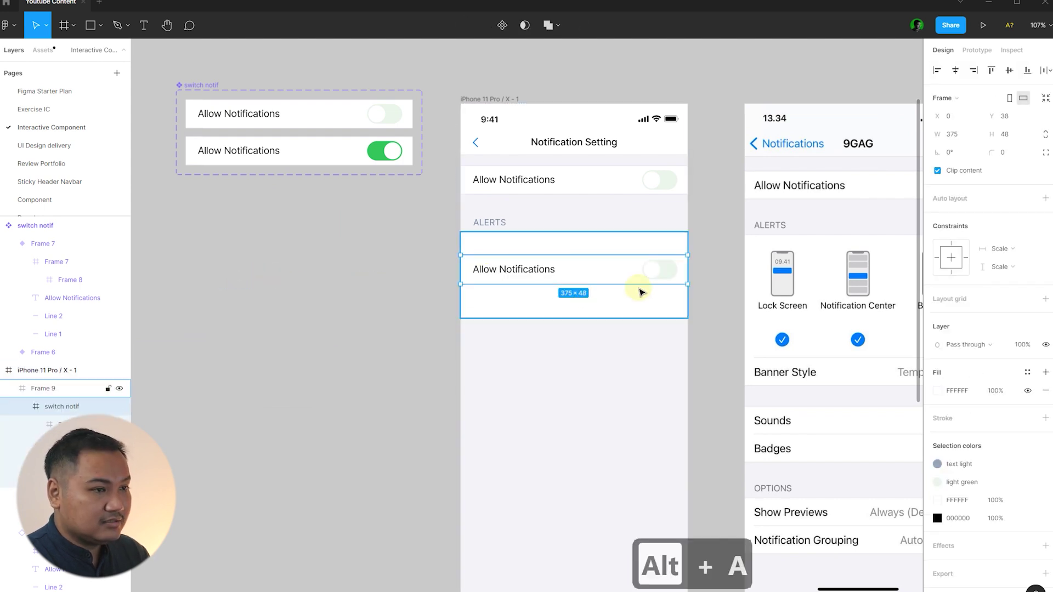
scroll(698, 263, "up", 5)
key("alt+w")
left_click(753, 264)
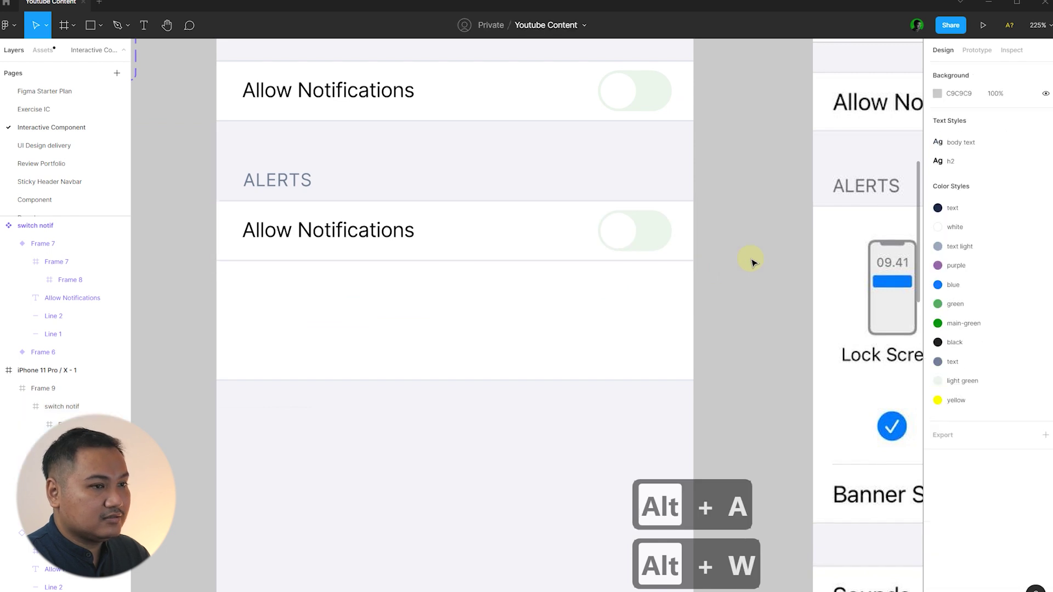
Step: Replace the label of the row under ALERTS with "Lock Screen"
left_click(376, 230)
double_click(383, 230)
double_click(384, 231)
scroll(188, 282, "down", 4)
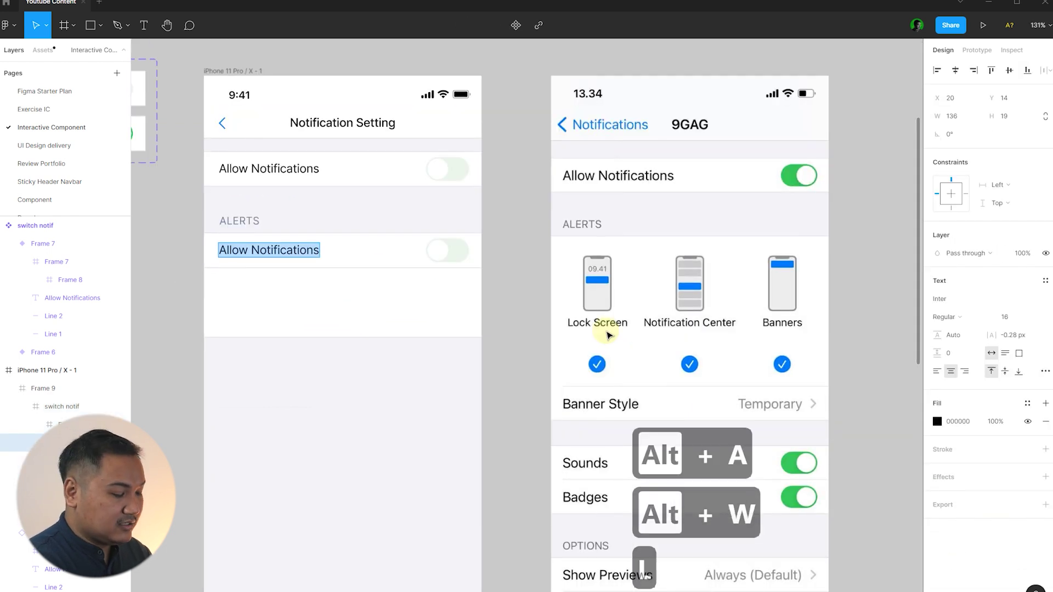
type("Lock Screee")
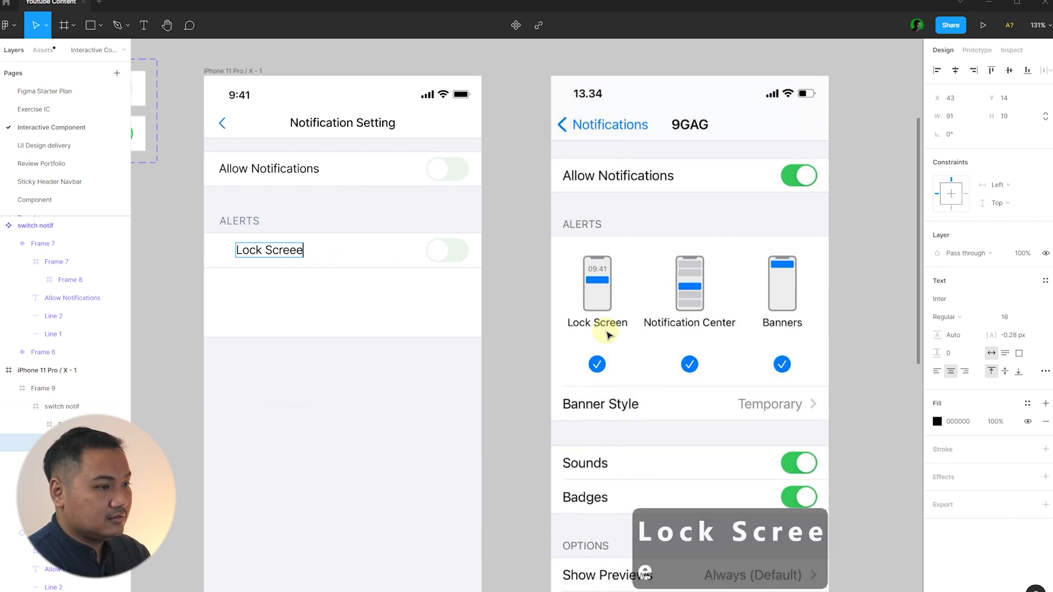
key("BackSpace")
key("Escape")
Step: Left-align the Lock Screen text and line it up with the left edge of the ALERTS text
left_click(937, 371)
scroll(278, 228, "up", 4)
left_click(273, 230, "shift")
key("alt+a")
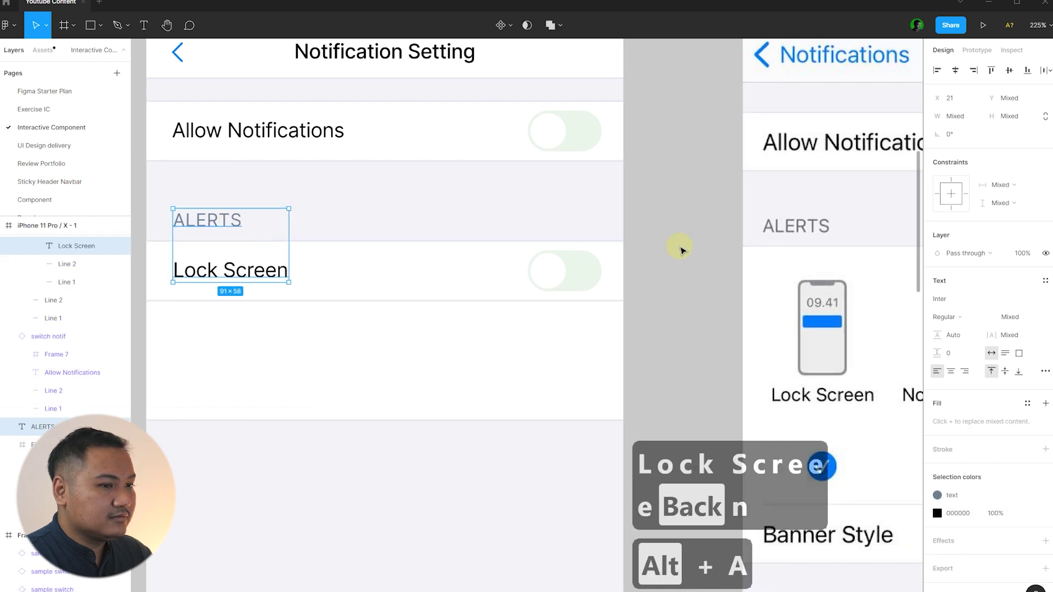
Step: Delete the switch from the Lock Screen row
left_click(575, 278)
left_click(582, 278)
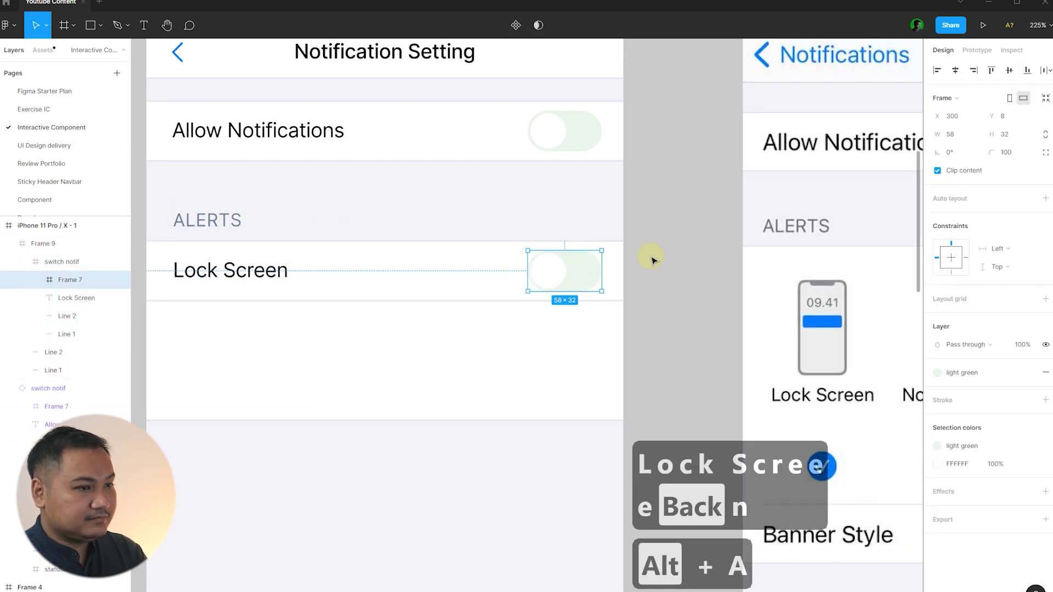
key("Delete")
Step: Shorten the Lock Screen row's lower divider to 357 so it starts at X 21, in line with the label
scroll(655, 266, "down", 2)
left_click(623, 270)
scroll(376, 282, "up", 3)
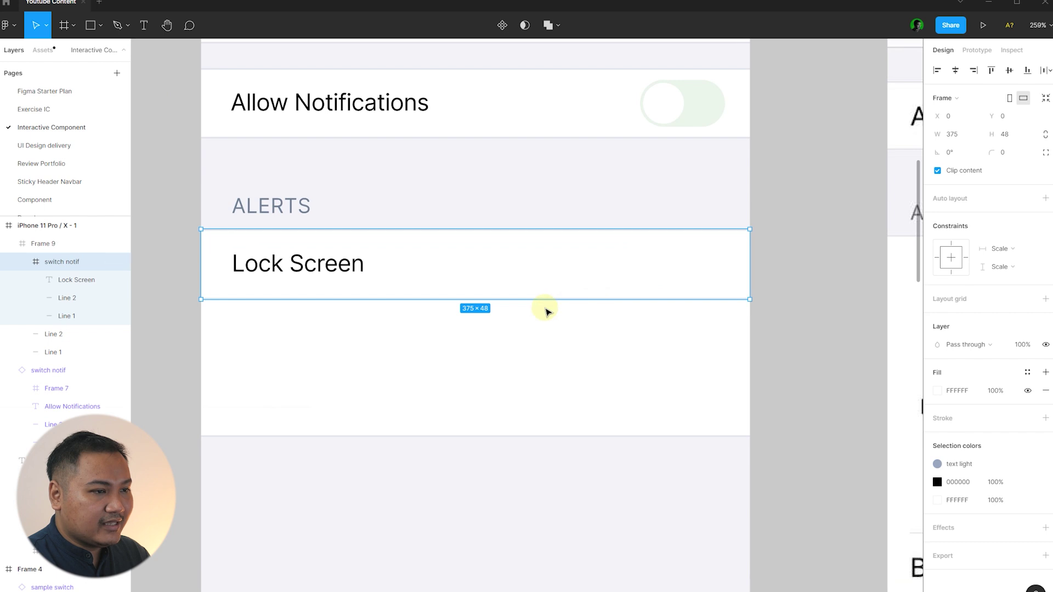
left_click(305, 273)
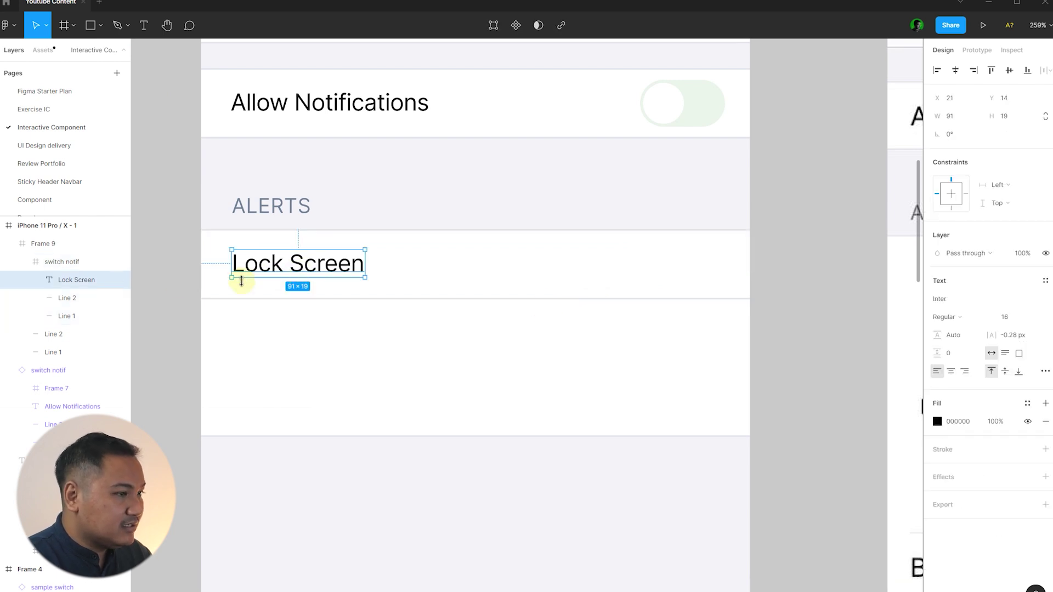
left_click(67, 299)
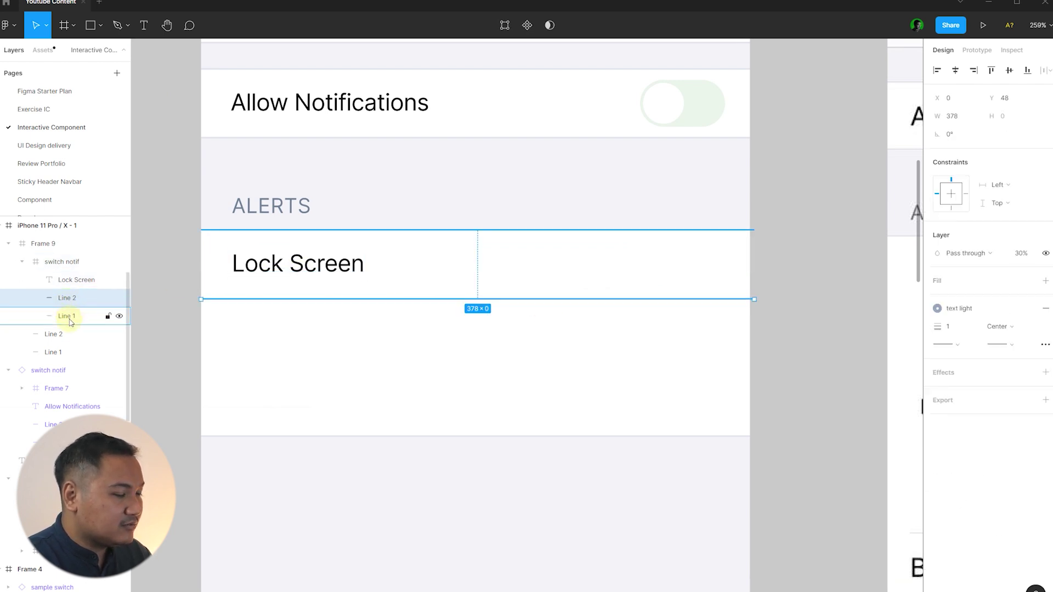
scroll(204, 299, "up", 3)
left_click_drag(208, 300, 252, 300)
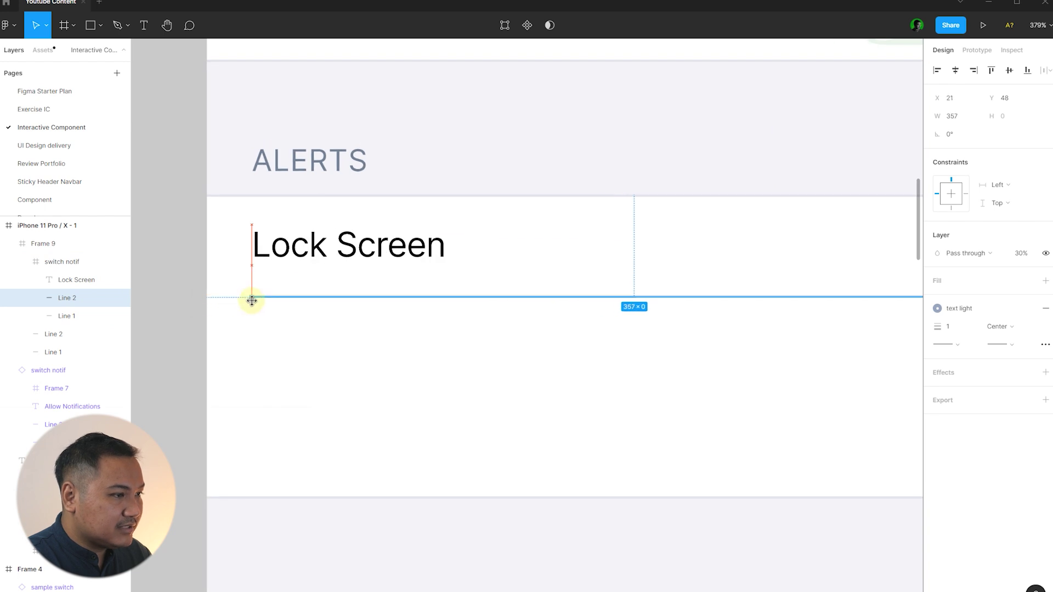
left_click(155, 265)
Step: Draw a 22 × 22 frame inside the Lock Screen row near its right end
scroll(155, 262, "down", 5)
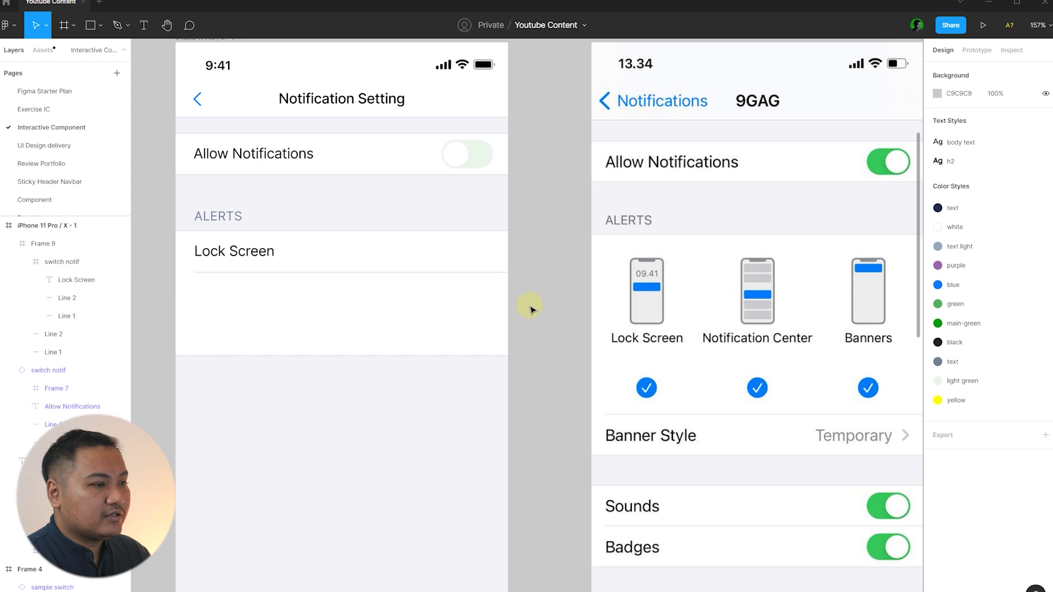
scroll(536, 309, "down", 1)
scroll(434, 272, "up", 3)
left_click(491, 253)
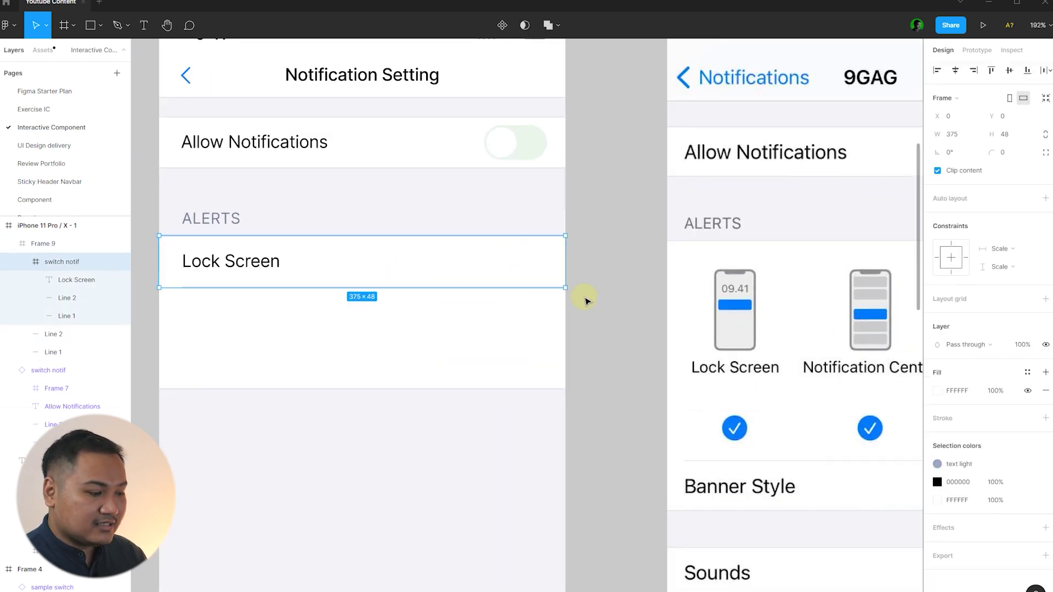
key("f")
scroll(552, 280, "up", 6)
left_click_drag(477, 237, 559, 280)
scroll(558, 280, "down", 5)
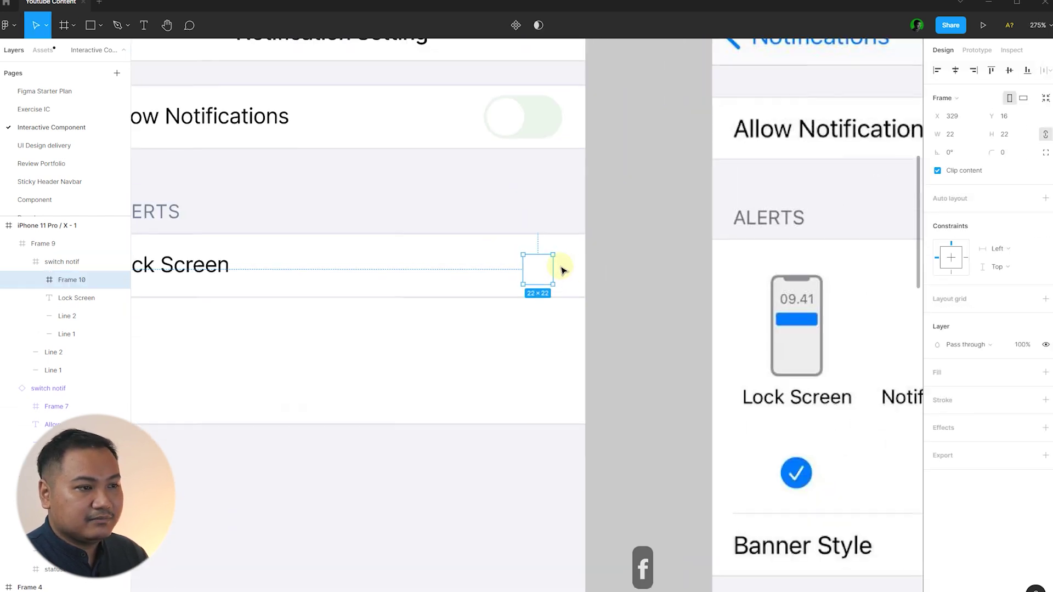
Step: Resize the small frame in the Lock Screen row to 24 × 24 and fill it with the blue color style
left_click(1012, 133)
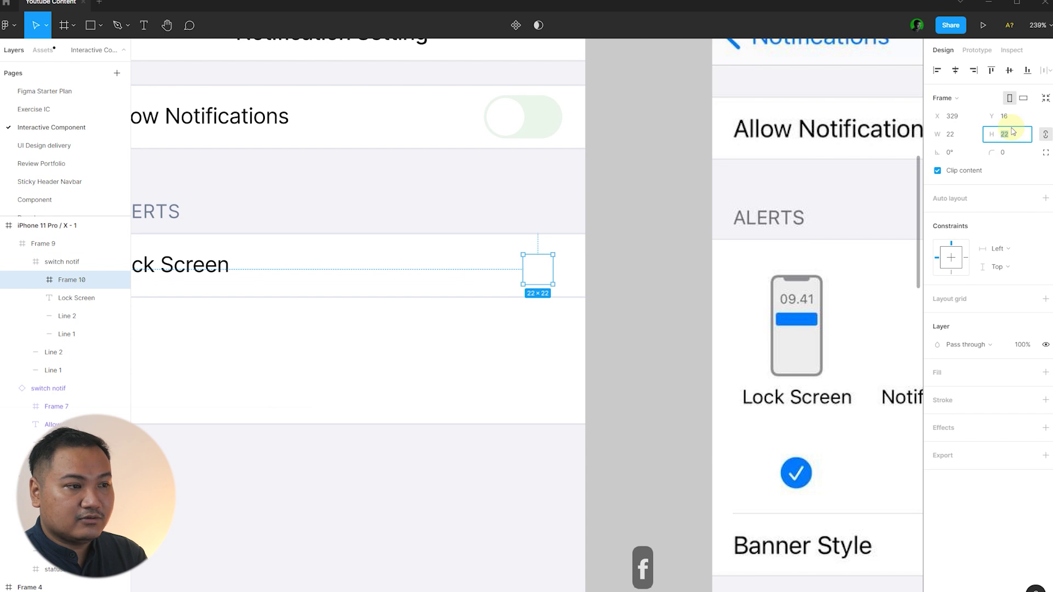
type("24")
key("Return")
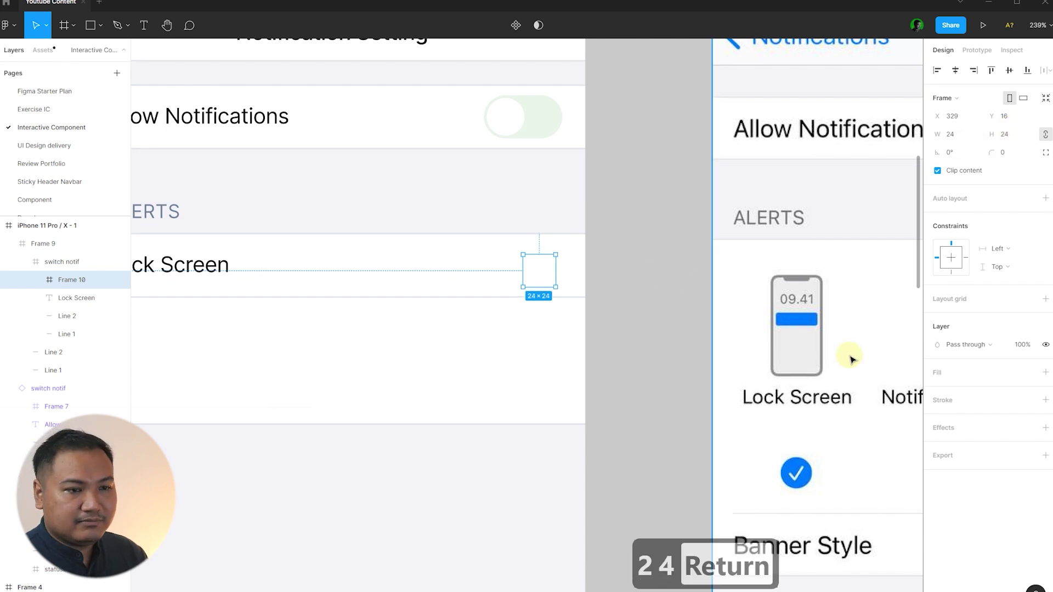
left_click(1027, 372)
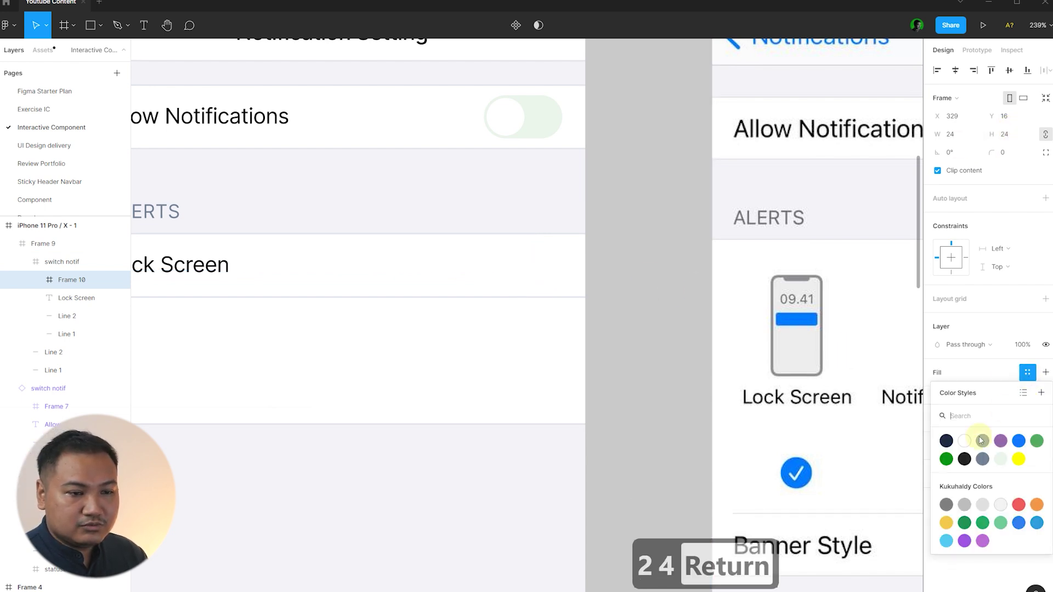
left_click(1018, 444)
Step: Centre the blue square vertically in the Lock Screen row and align its right edge with the layout grid margin at X 331
key("alt+v")
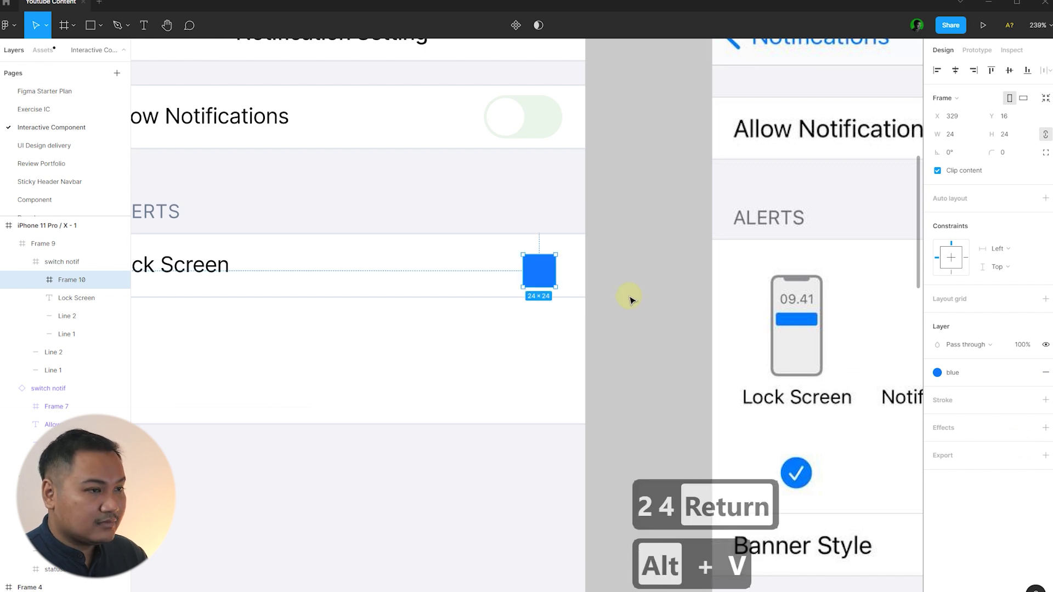
left_click_drag(540, 268, 544, 268)
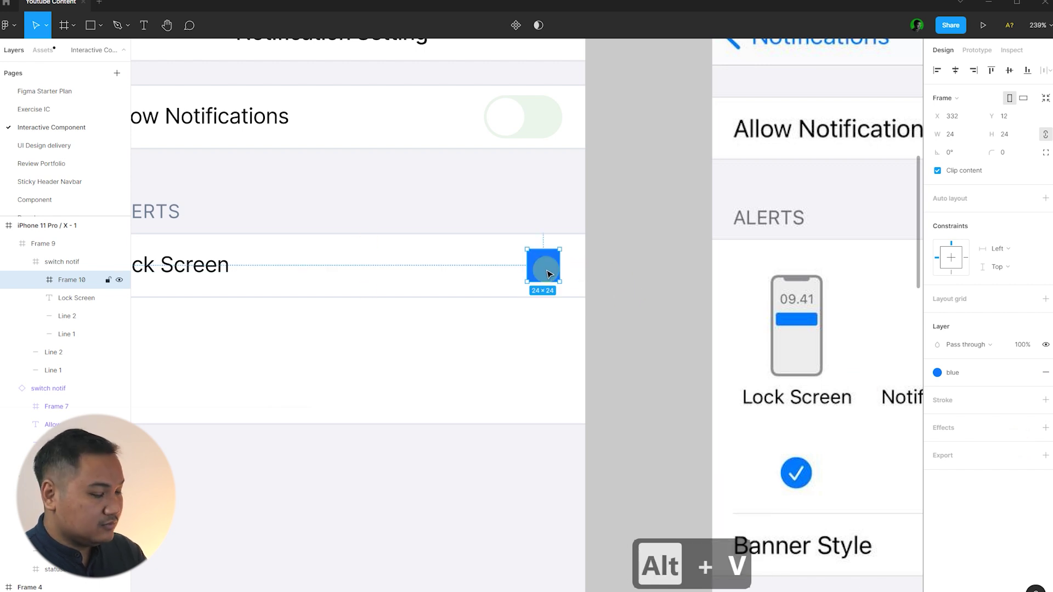
key("ctrl+shift+4")
scroll(546, 270, "up", 10)
key("Left")
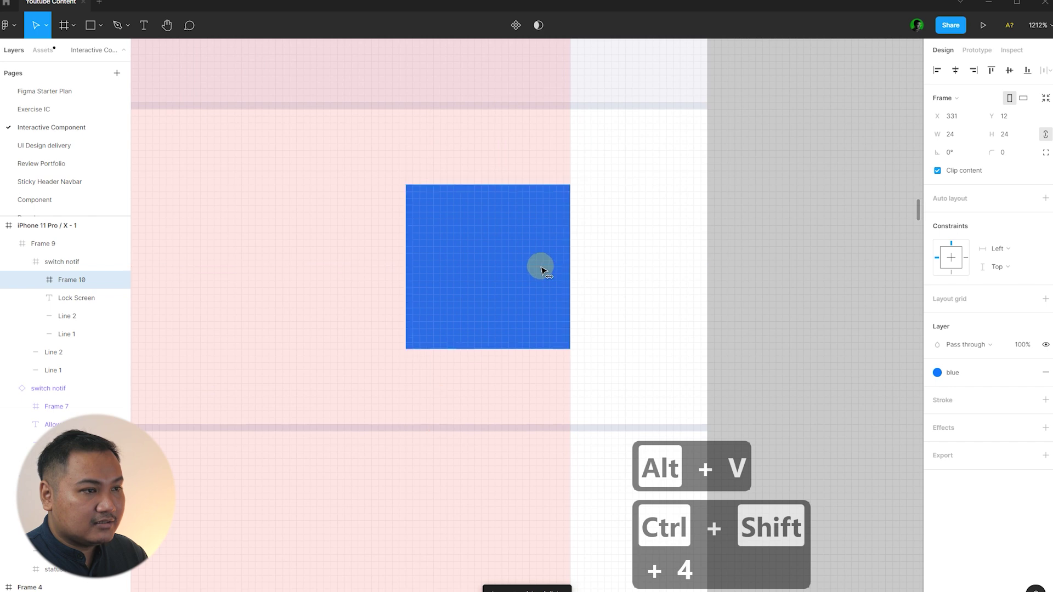
scroll(522, 325, "down", 15)
key("ctrl+shift+4")
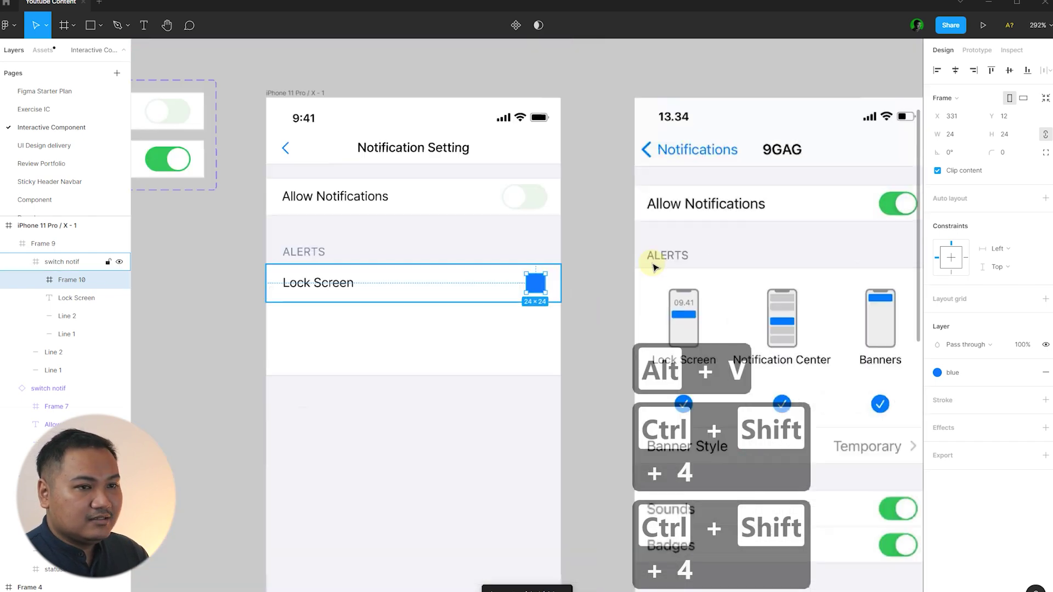
Step: Round the blue square into a circle with a corner radius of 100
scroll(834, 214, "up", 2)
left_click(1023, 155)
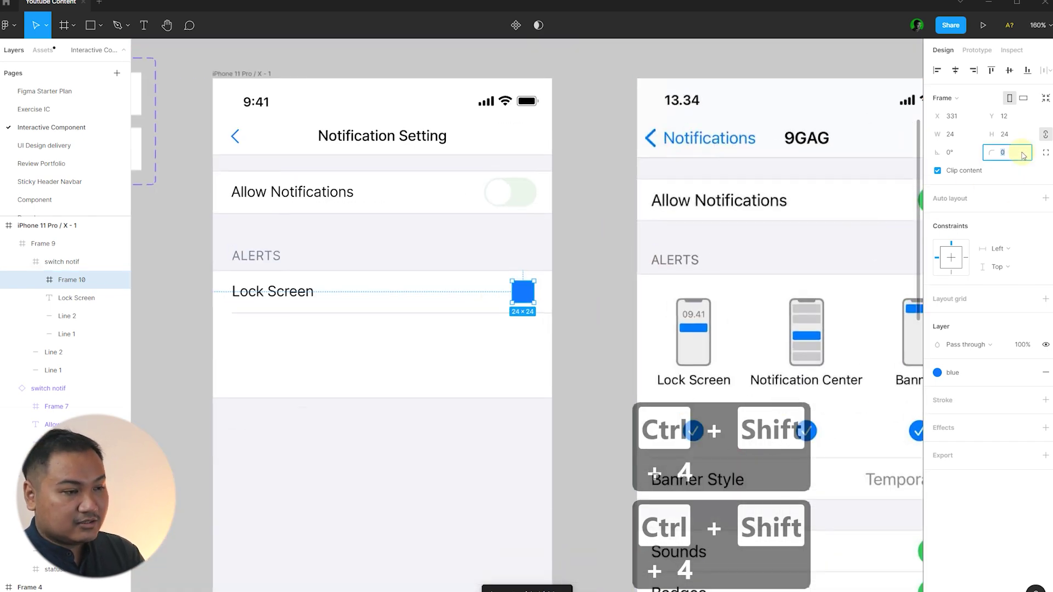
type("100")
key("Return")
left_click(587, 313)
scroll(551, 315, "down", 2)
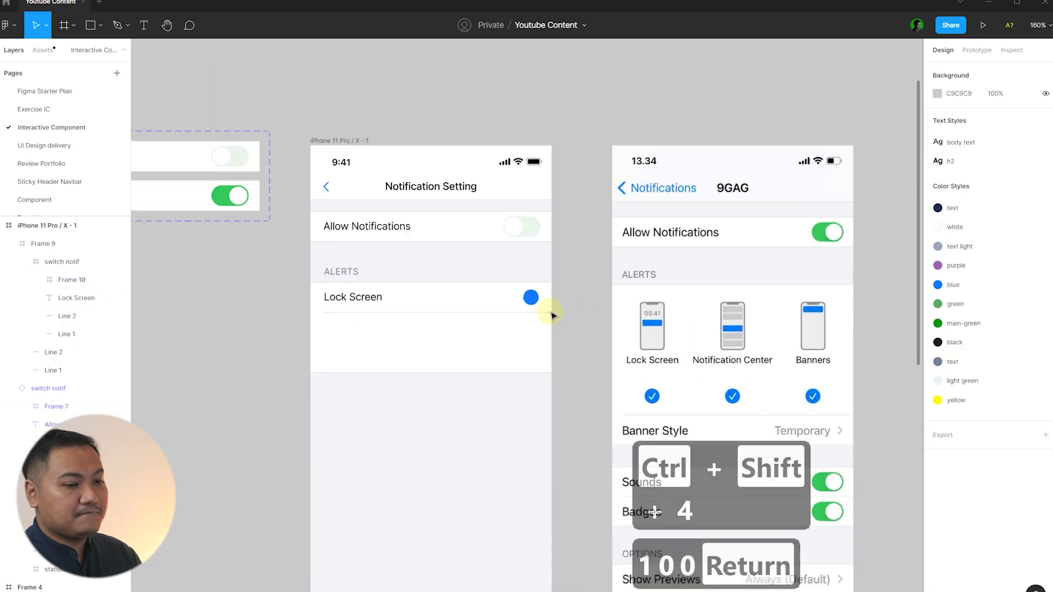
scroll(570, 315, "up", 5)
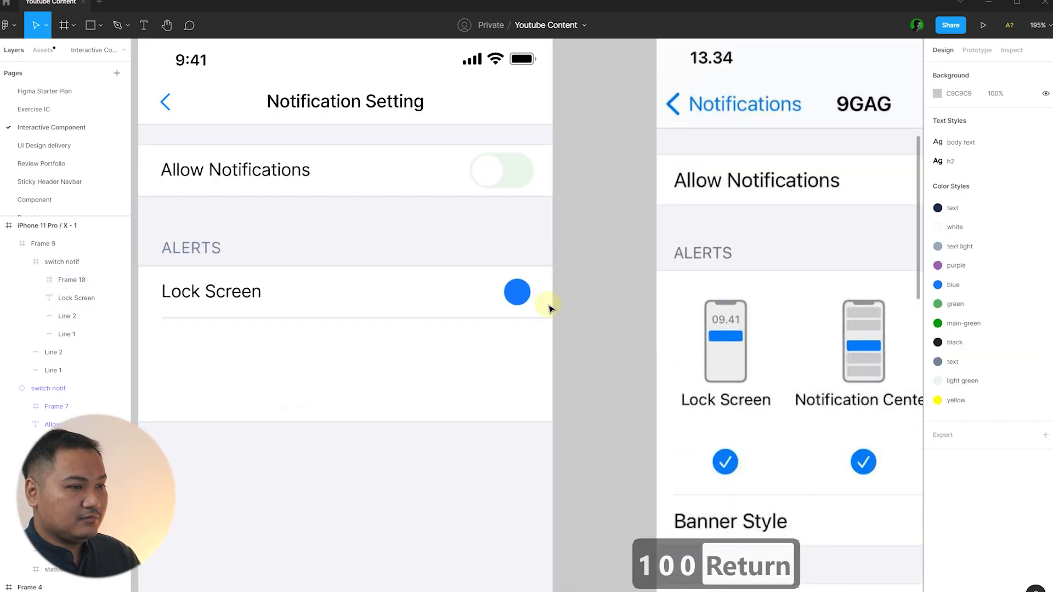
Step: Resize the blue circle to 28 × 28, centre it vertically in the row, and realign it with the grid margin at X 327
left_click(509, 289)
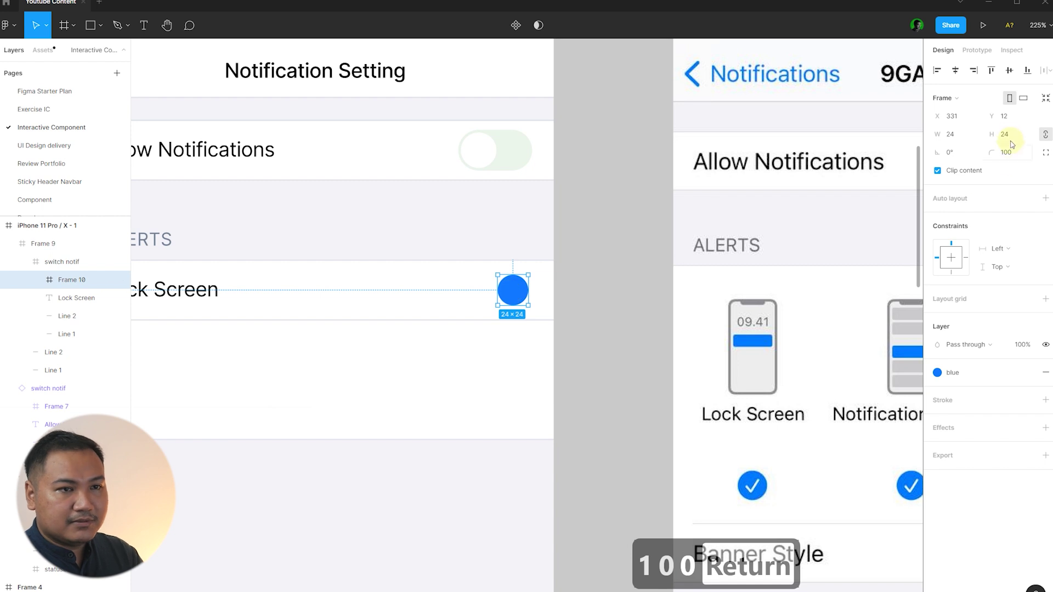
type("28")
key("Return")
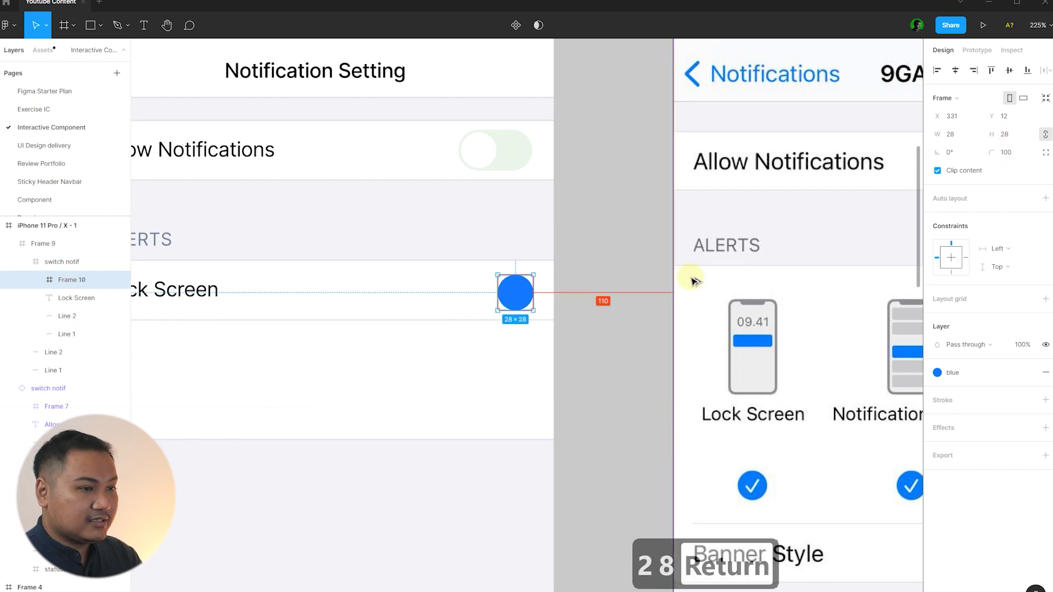
key("ctrl+shift+4")
scroll(548, 293, "up", 10)
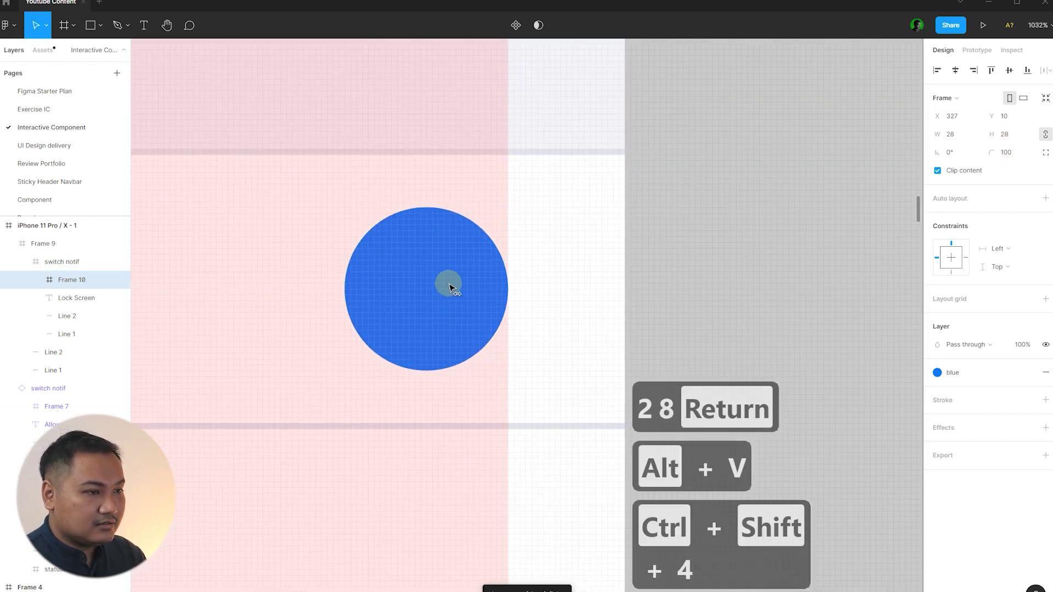
key("ctrl+shift+4")
left_click(569, 235)
scroll(569, 235, "down", 10)
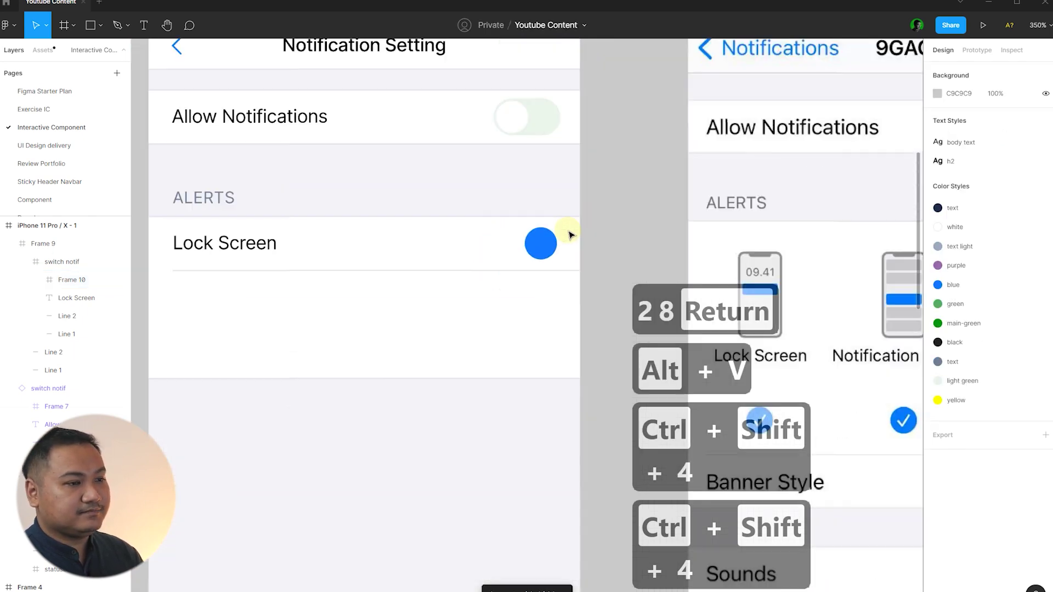
scroll(576, 244, "down", 2)
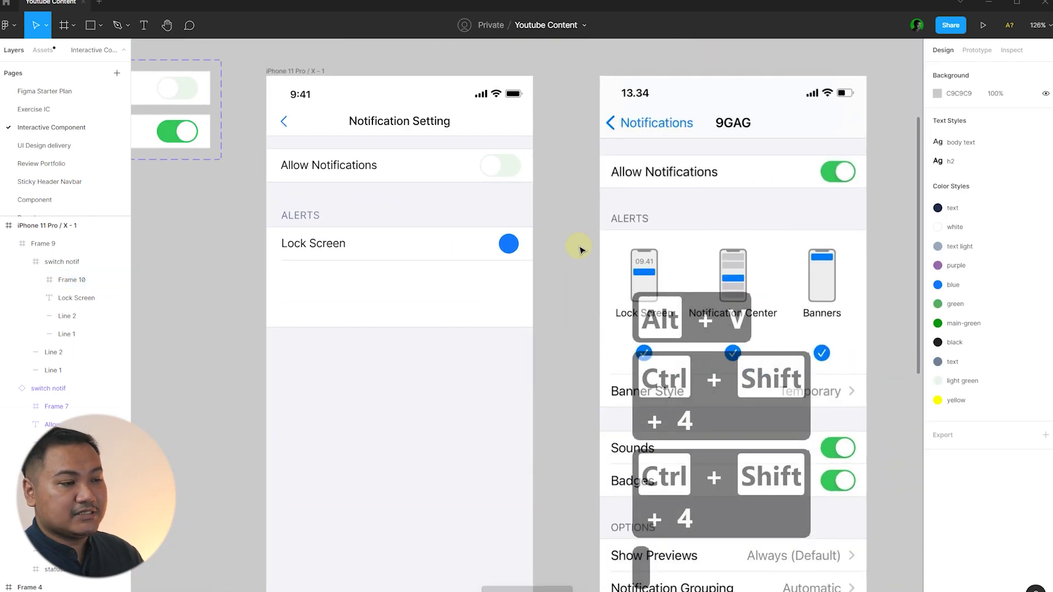
scroll(496, 262, "up", 5)
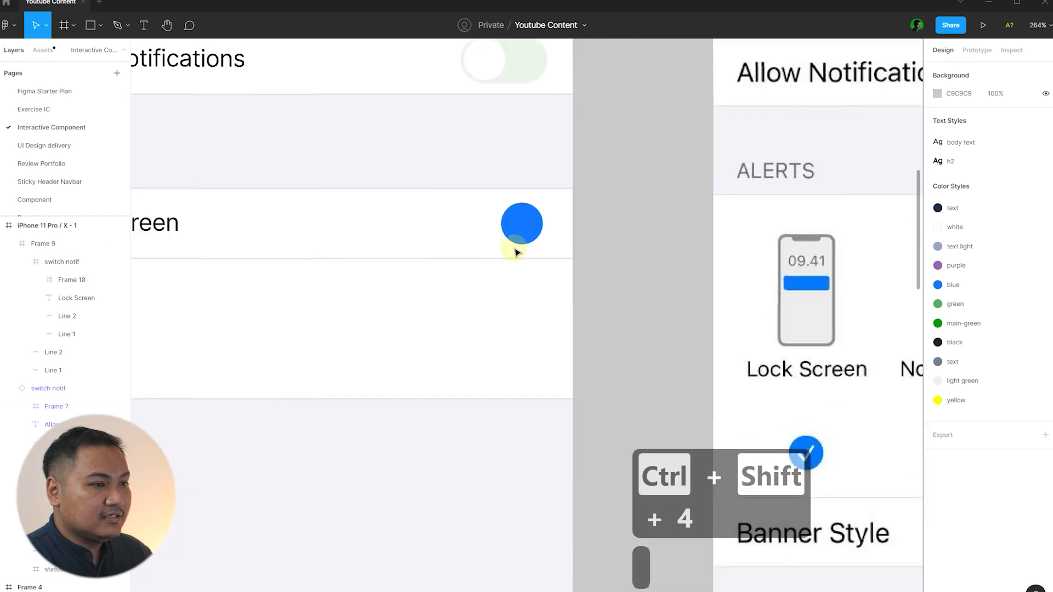
Step: Add an inside stroke to the blue circle using the blue color style
left_click(521, 224)
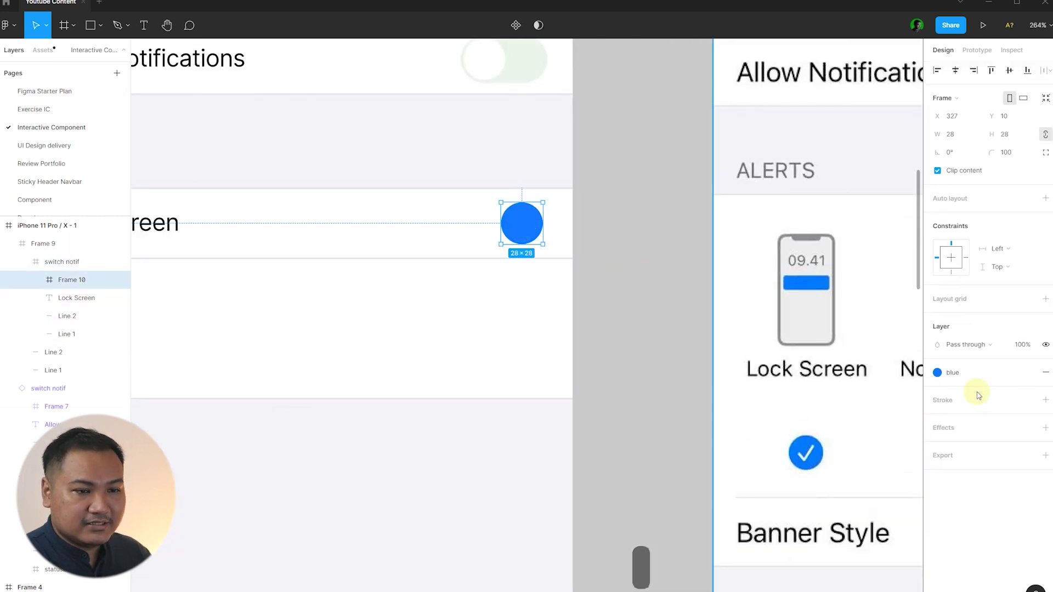
left_click(1045, 400)
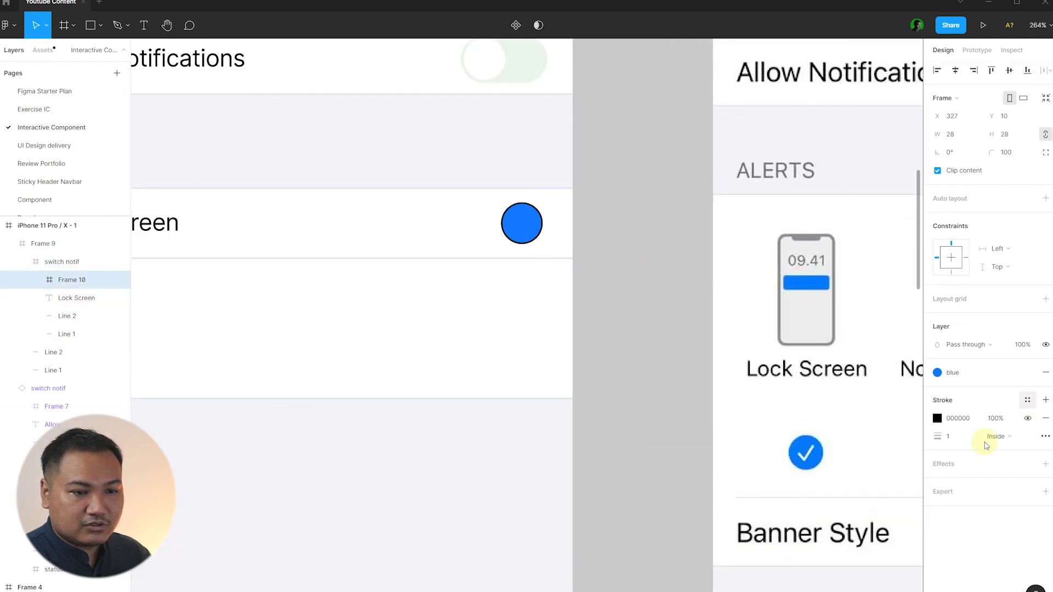
left_click(1027, 400)
left_click(1022, 472)
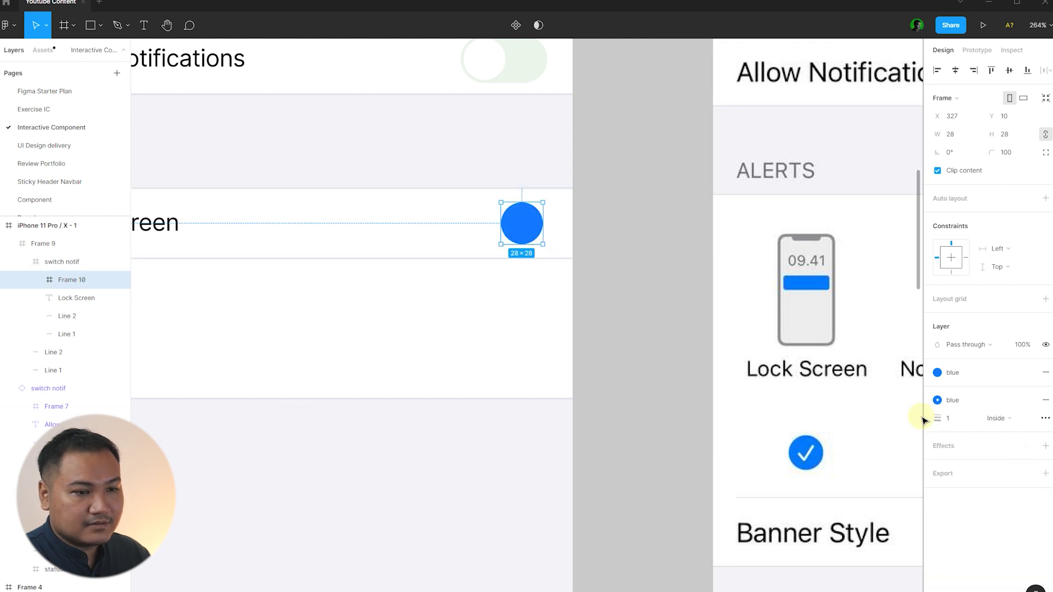
Step: Change the circle's stroke to the purple color style and set its weight to 2
left_click(973, 401)
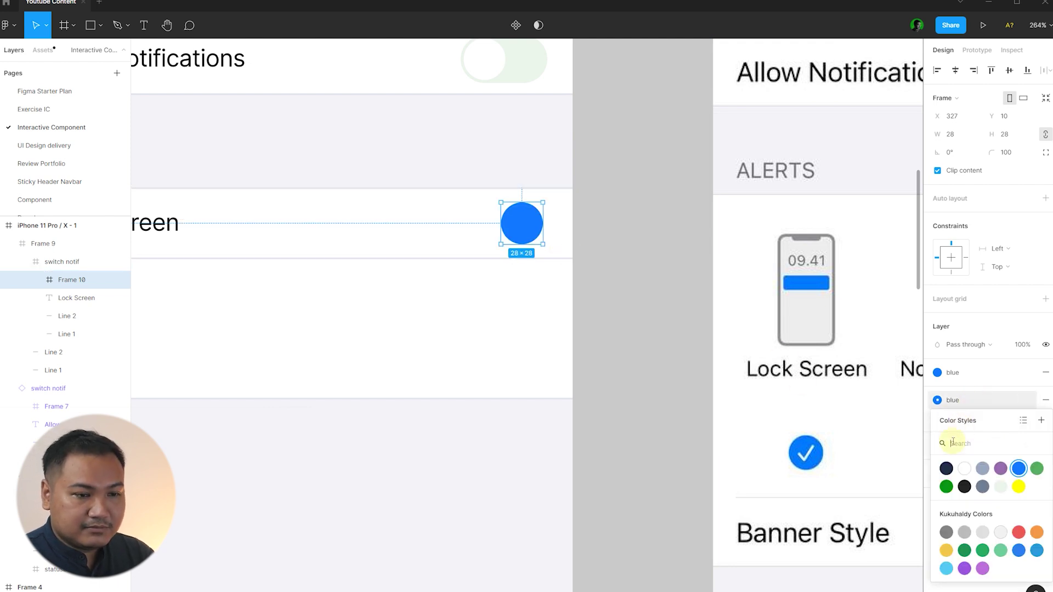
left_click(1000, 470)
left_click(948, 419)
type("2")
key("Return")
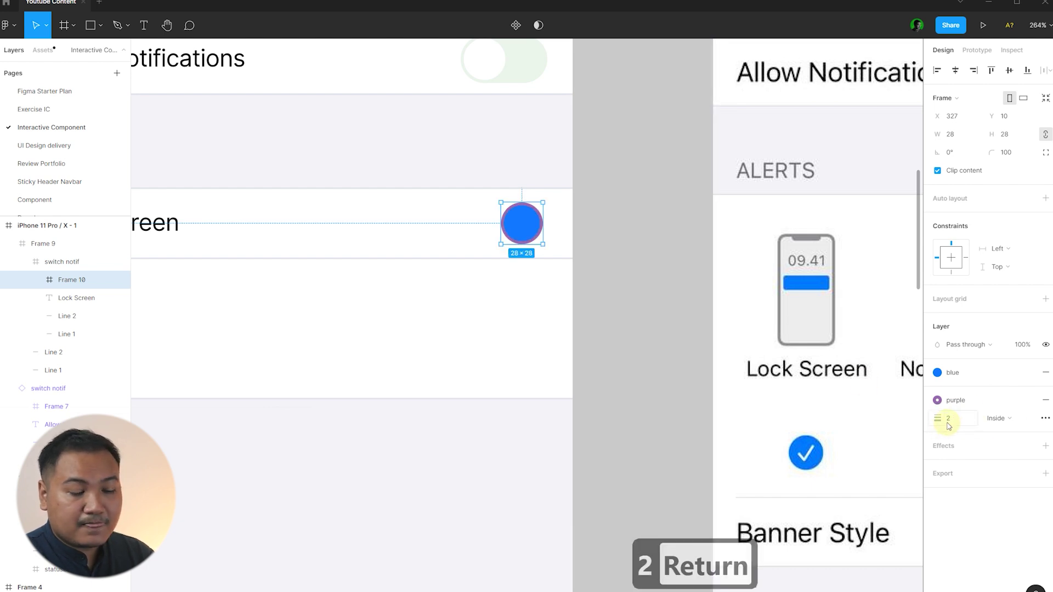
Step: Set the circle's stroke color back to the blue style
left_click(970, 400)
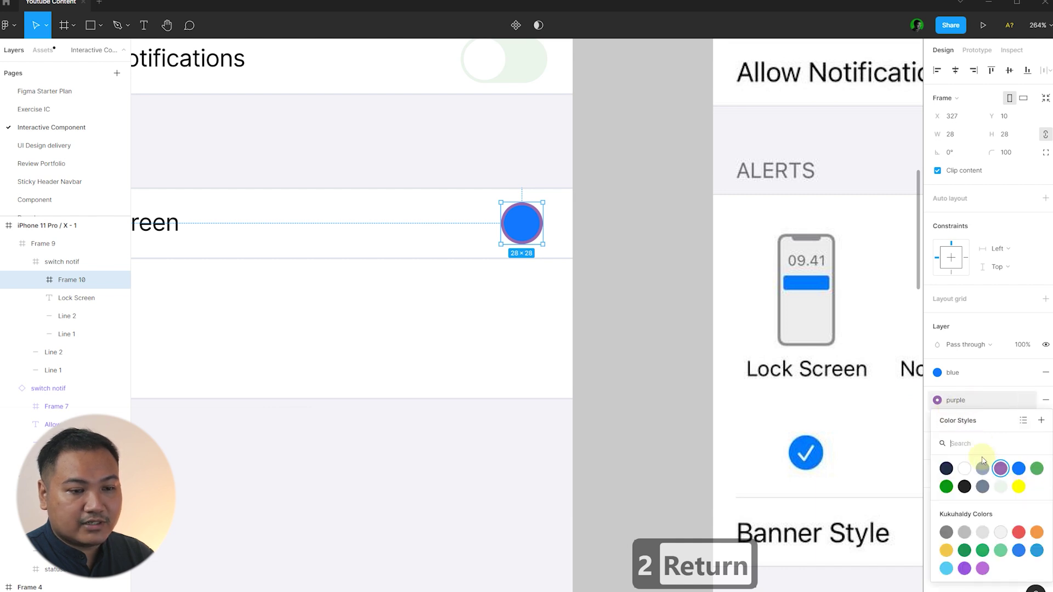
left_click(1020, 470)
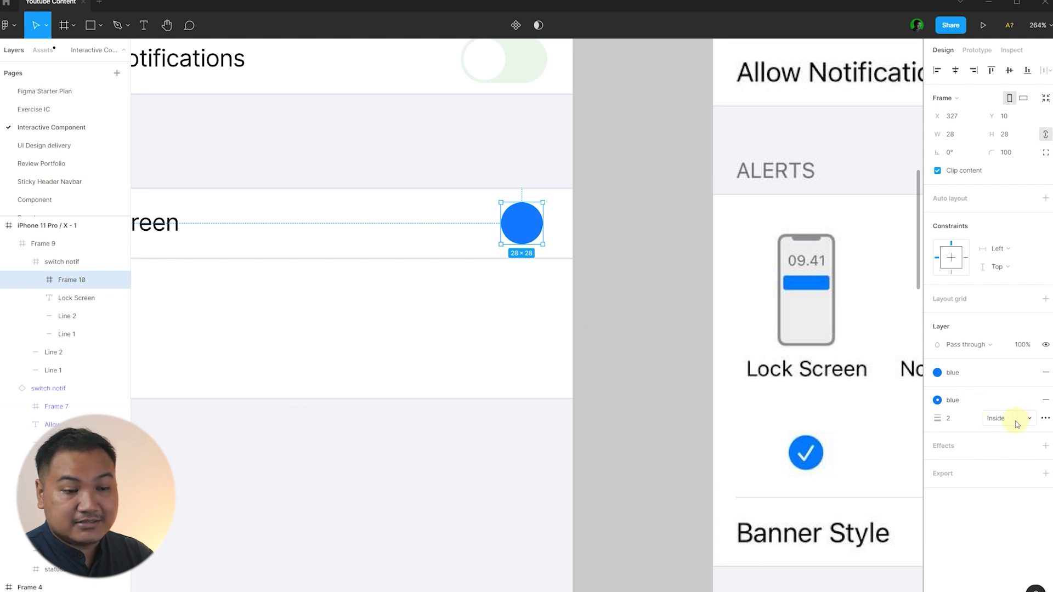
left_click(599, 277)
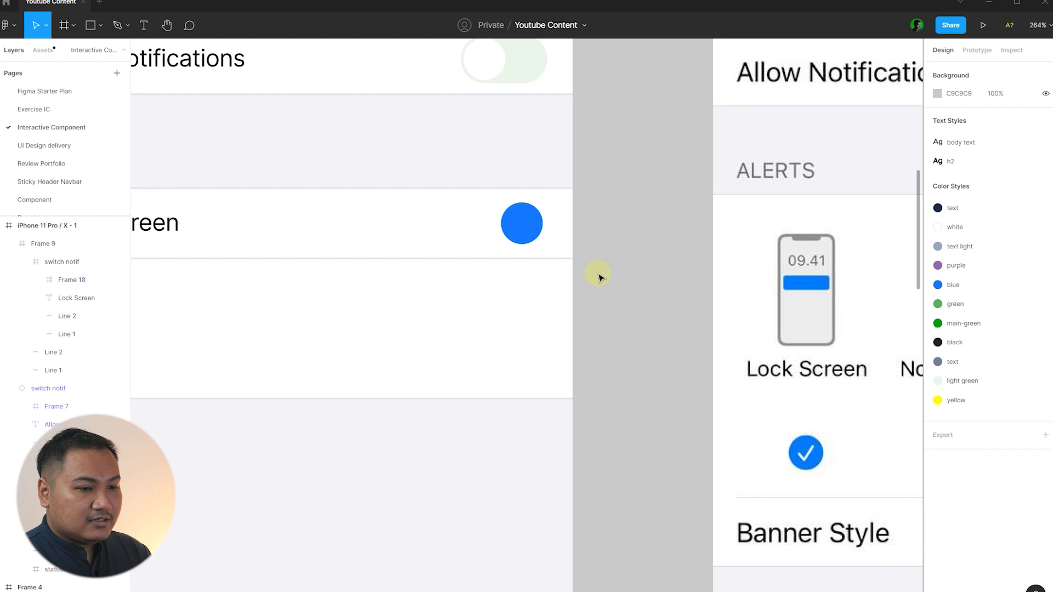
Step: Draw a white check mark about 11 × 8.5 inside the blue circle with the Pen tool
key("p")
scroll(583, 228, "up", 5)
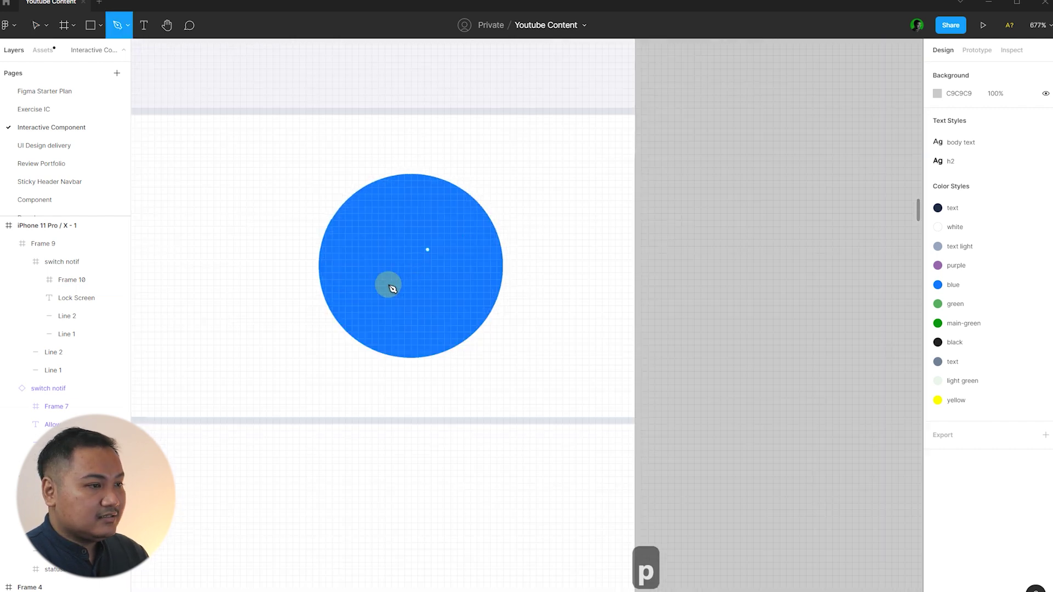
scroll(366, 285, "up", 2)
left_click(365, 277)
left_click(388, 300)
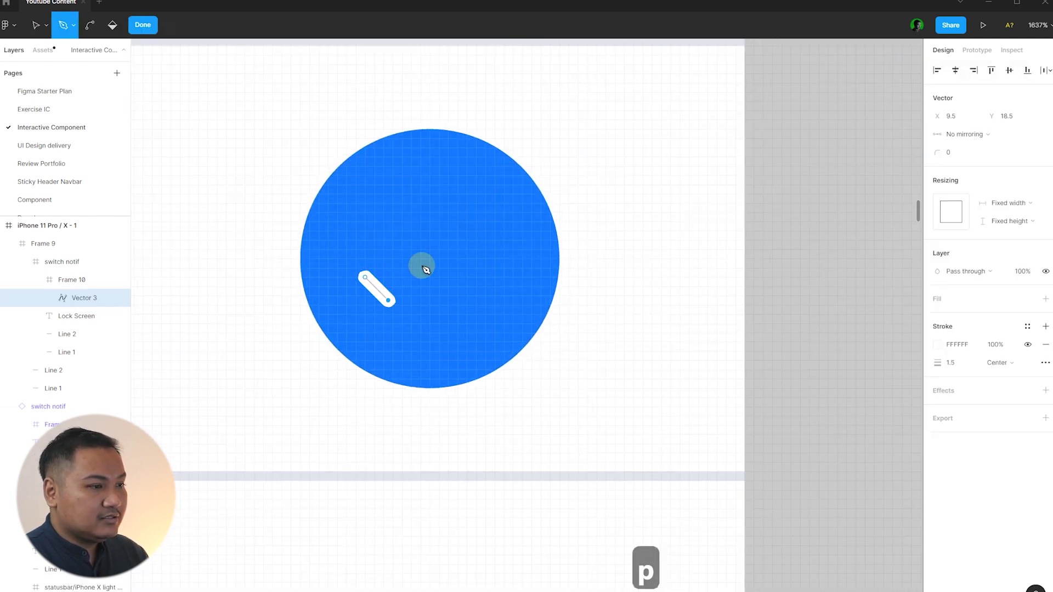
left_click(465, 218)
key("Return")
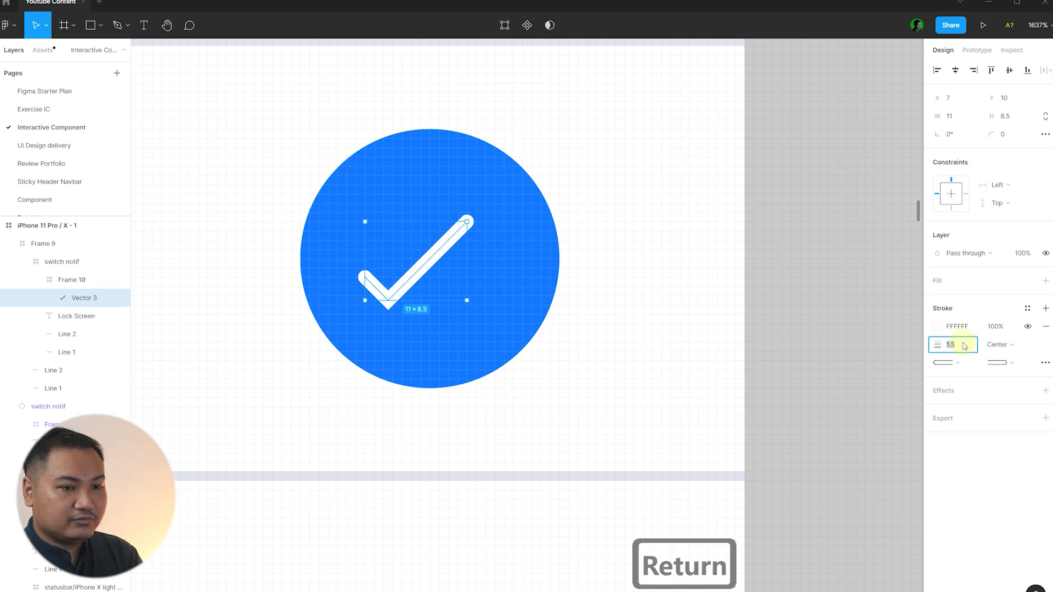
Step: Set the check mark's stroke weight to 2 and centre it horizontally and vertically in the circle
type("2")
key("Return")
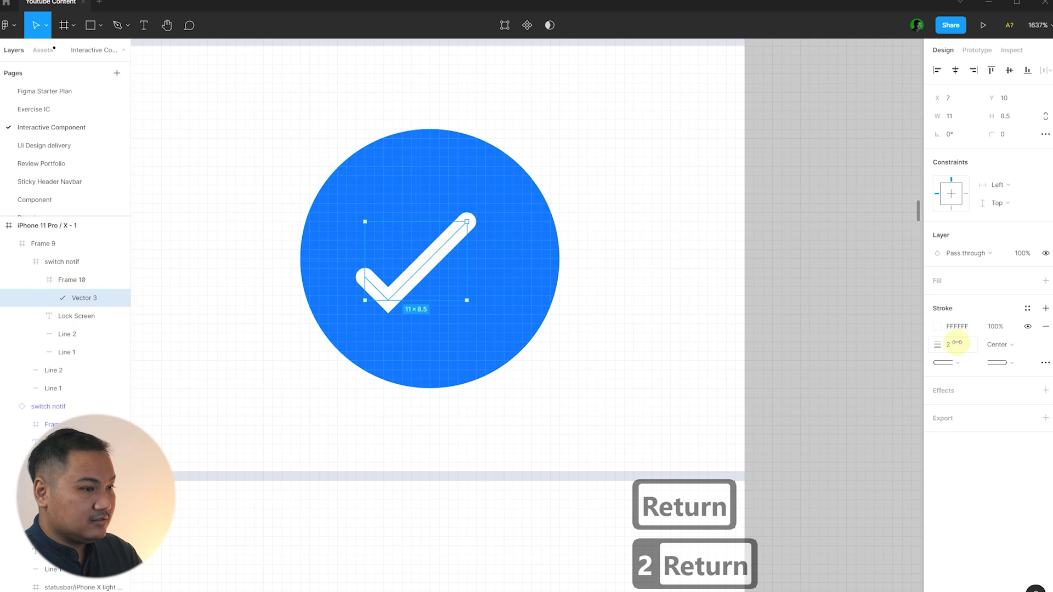
key("alt+v")
key("alt+h")
left_click(822, 285)
scroll(521, 237, "down", 10)
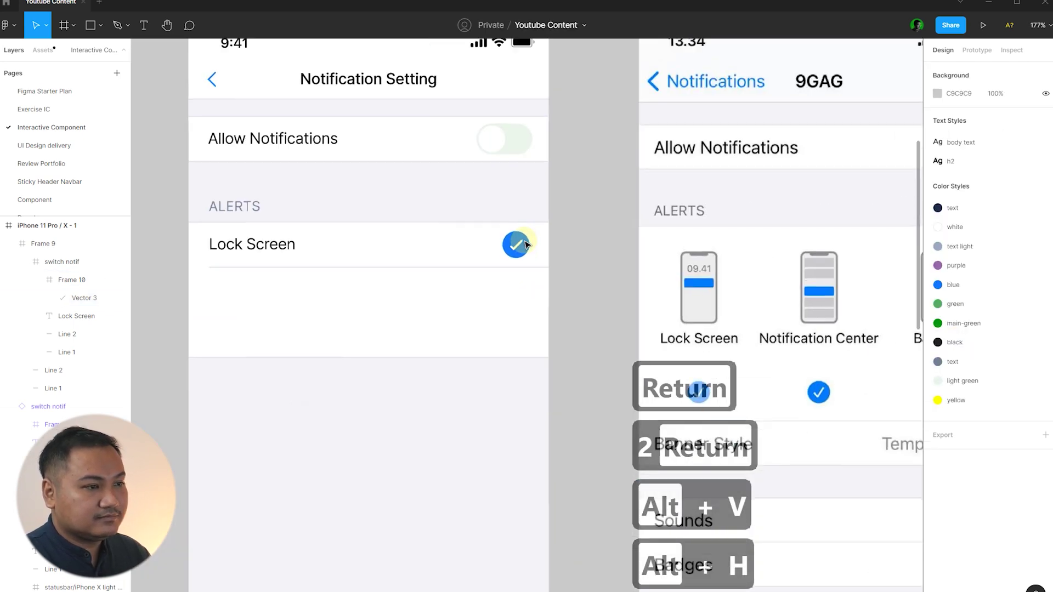
scroll(554, 270, "down", 3)
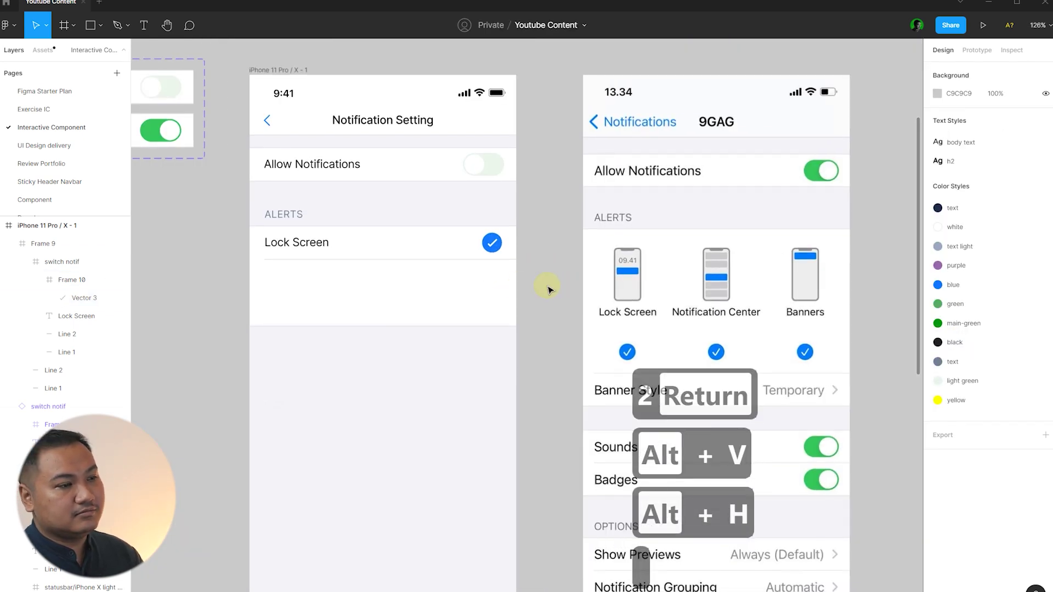
Step: Thin the check mark's stroke to 1.5 and deselect it
scroll(493, 241, "up", 3)
left_click(492, 234)
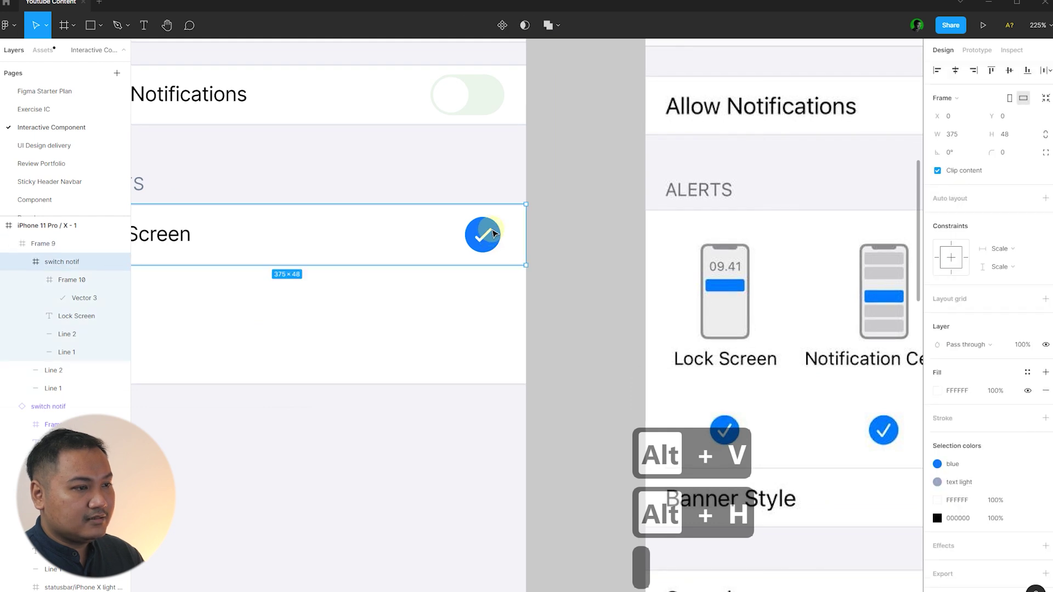
double_click(492, 235)
double_click(482, 234)
left_click(959, 345)
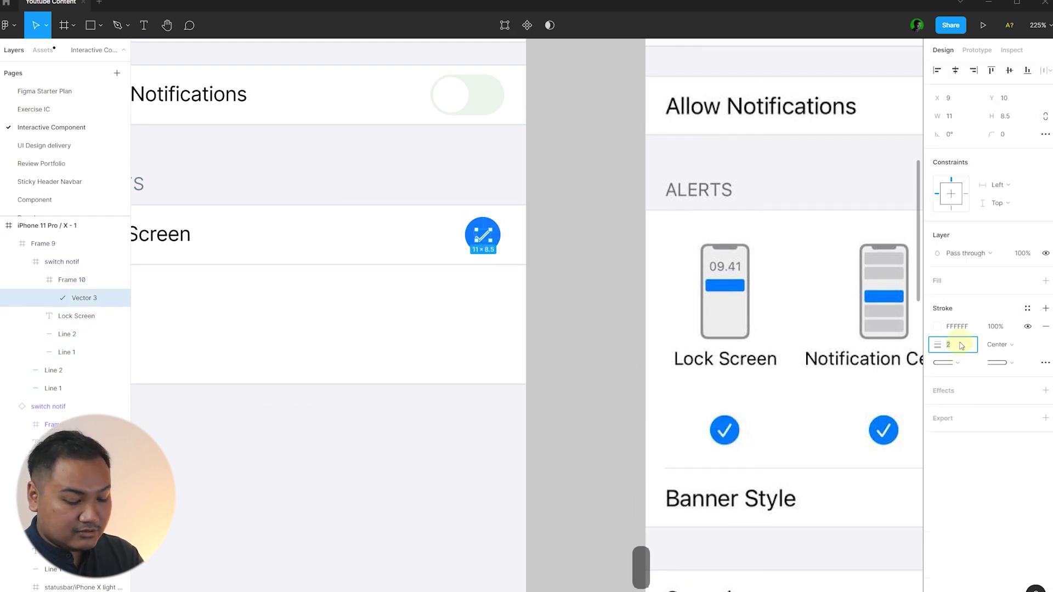
type("1.5")
key("Return")
left_click(587, 287)
scroll(587, 286, "down", 2)
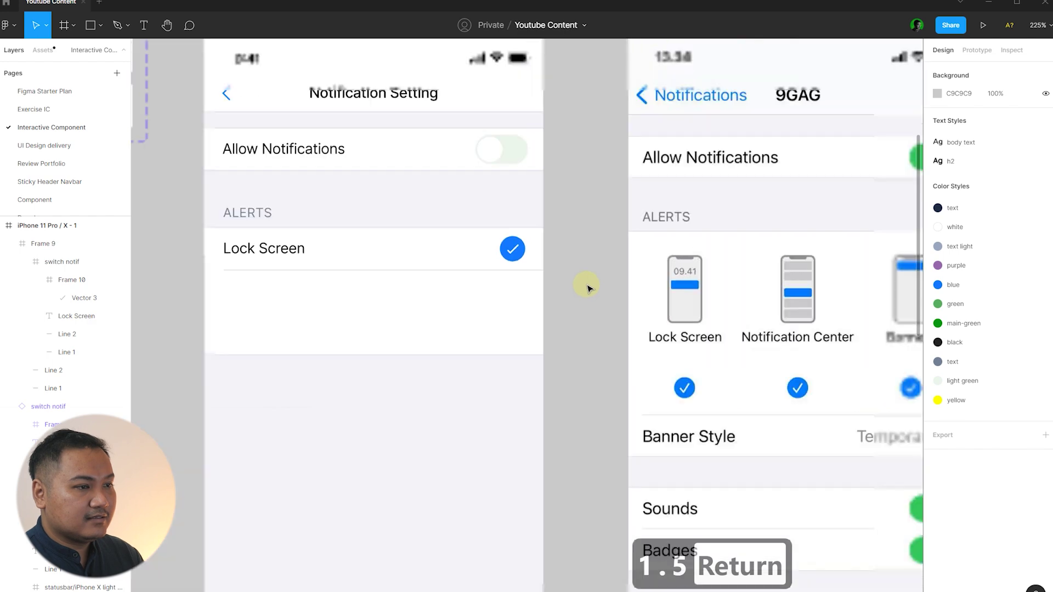
scroll(588, 287, "down", 1)
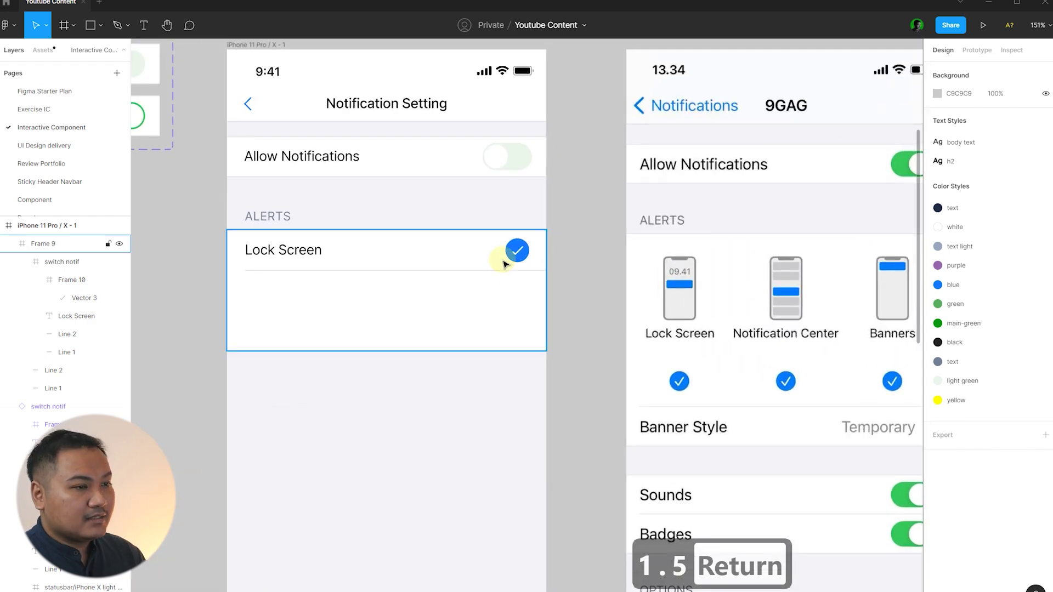
left_click(568, 258)
left_click(570, 226)
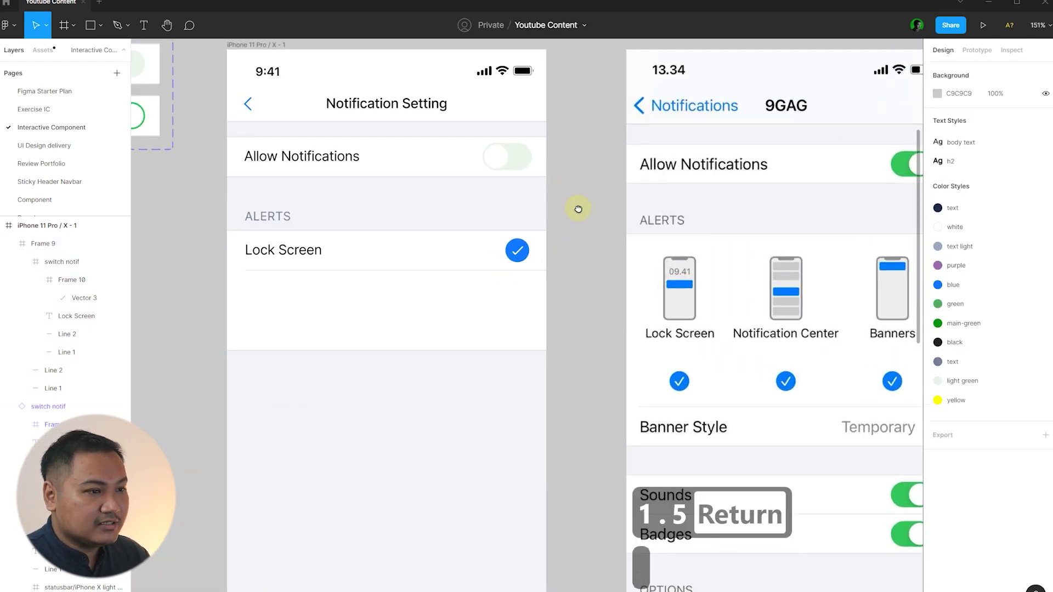
Step: Copy the Lock Screen row out of the phone screen and place it below the switch notif component set
scroll(577, 206, "down", 5)
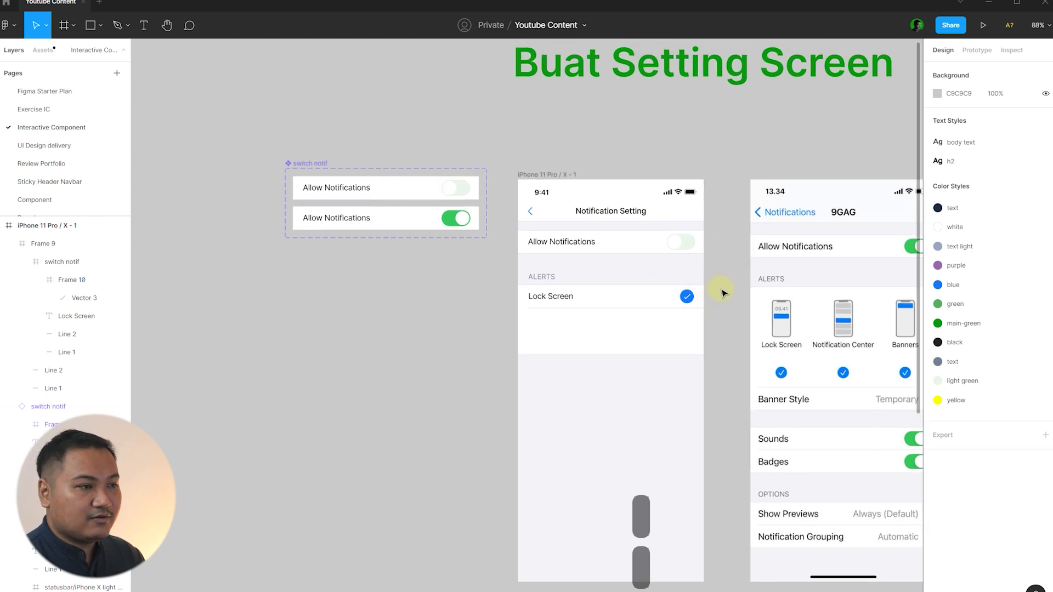
scroll(501, 298, "up", 3)
left_click(625, 300)
left_click_drag(735, 310, 407, 309)
left_click(241, 253)
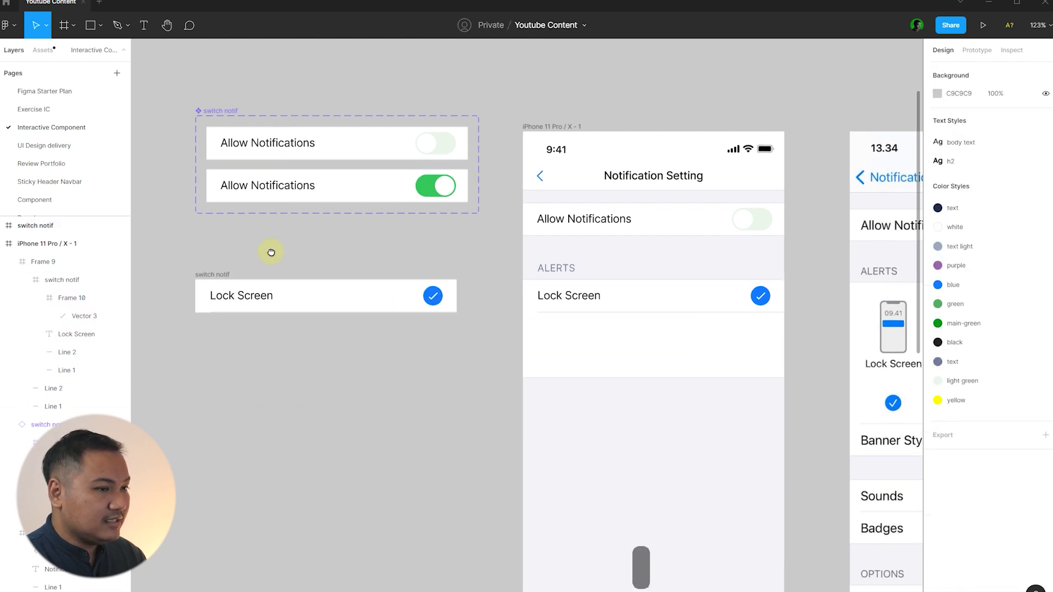
Step: Move the copied Lock Screen row slightly lower and rename its frame "checkbox"
scroll(287, 265, "up", 4)
scroll(700, 348, "up", 2)
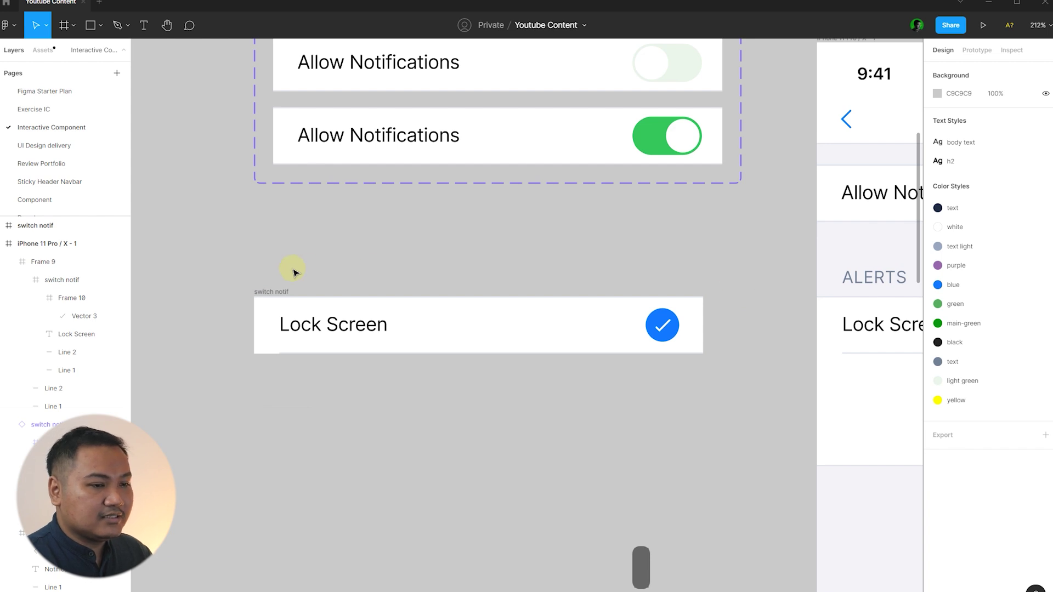
left_click(298, 289)
left_click_drag(299, 291, 279, 337)
double_click(280, 335)
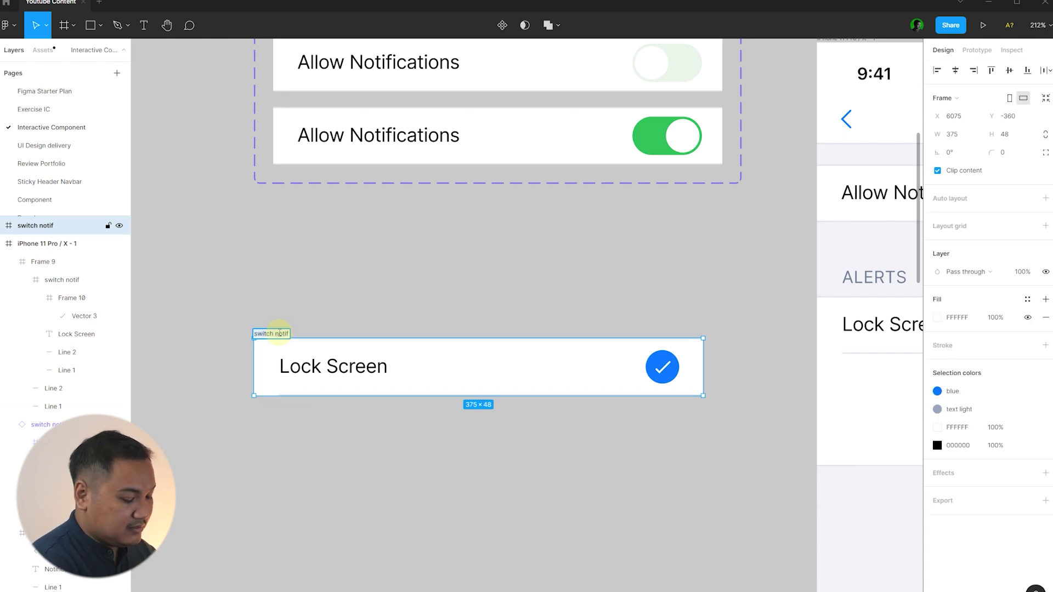
type("check")
key("BackSpace")
type("bo")
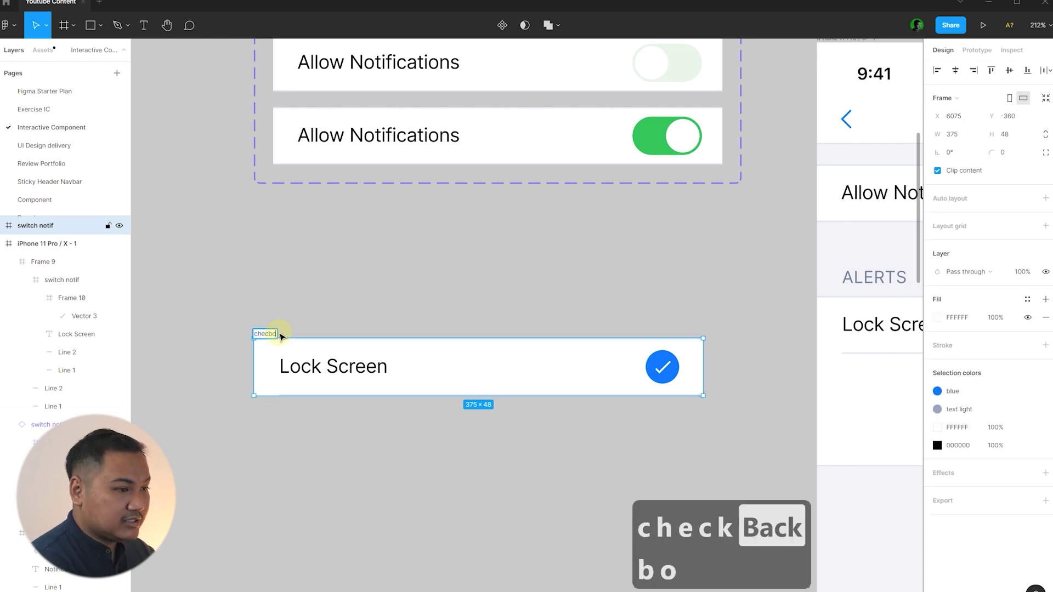
type("x")
left_click(399, 288)
key("k")
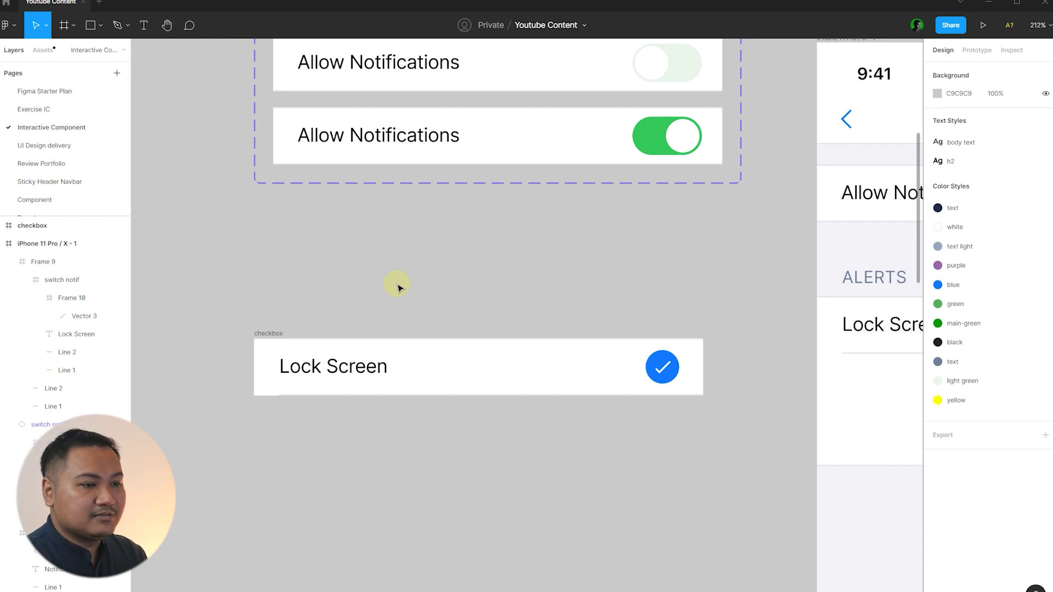
Step: Duplicate the checkbox row directly above the original
left_click(284, 335)
left_click(334, 296)
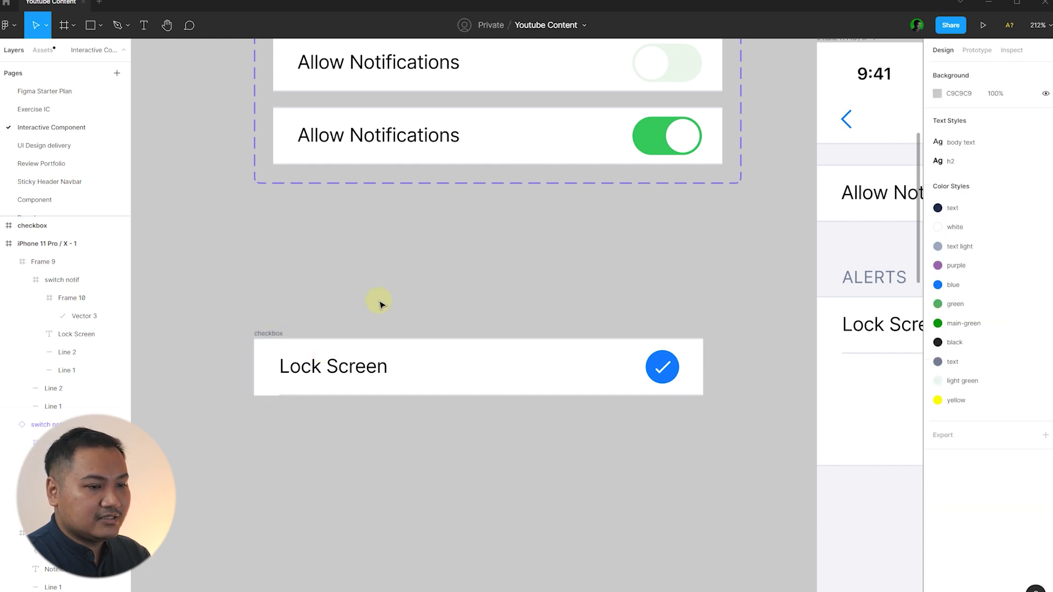
left_click_drag(266, 333, 275, 263)
left_click(495, 256)
Step: Set the fill of the circle in the upper checkbox row to the white style
scroll(767, 345, "up", 5)
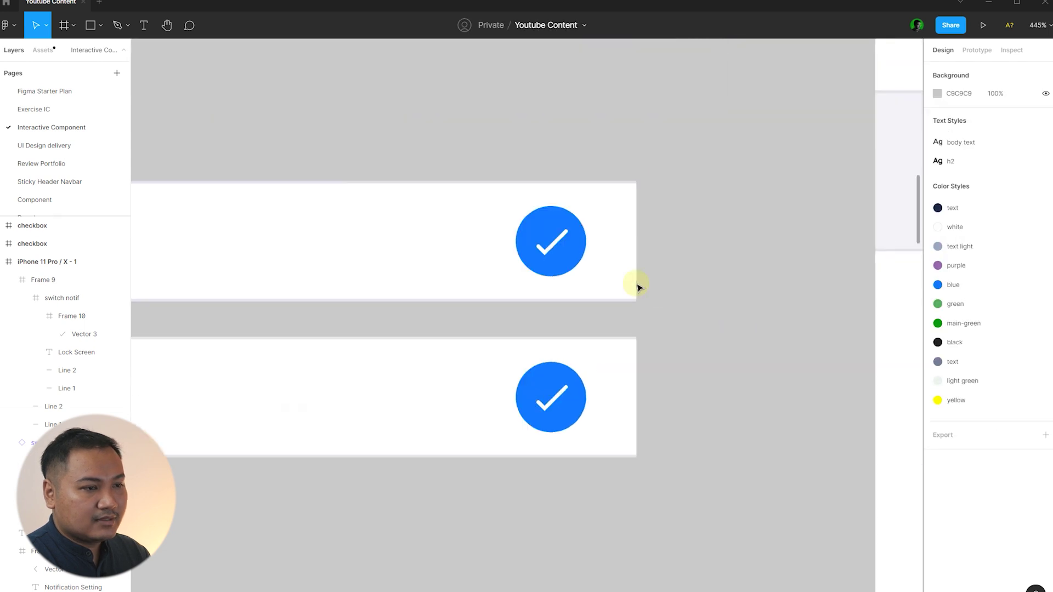
left_click(562, 257)
left_click(687, 275)
left_click(568, 260)
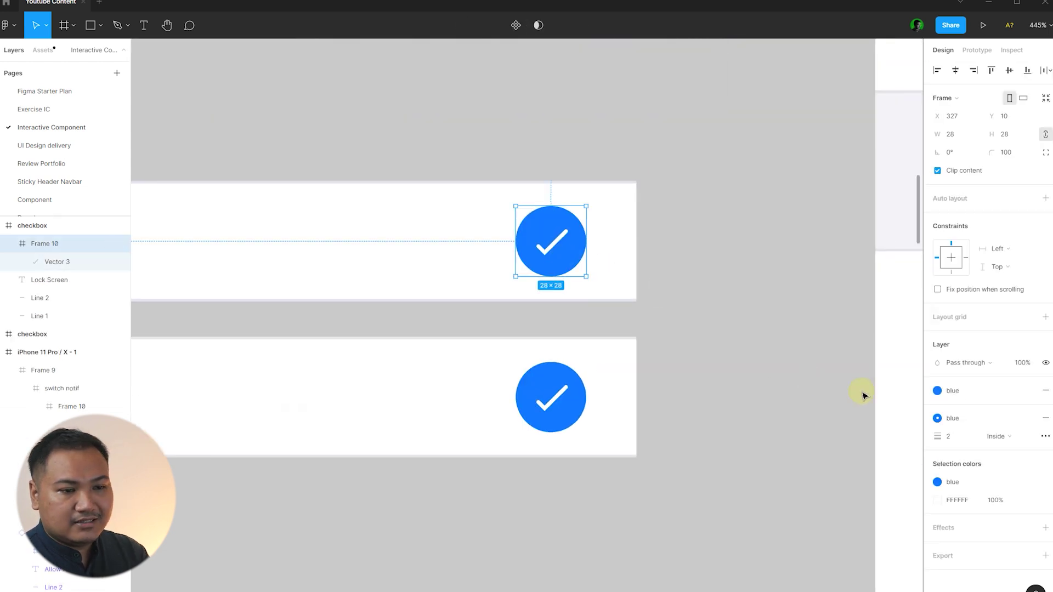
left_click(987, 390)
left_click(968, 459)
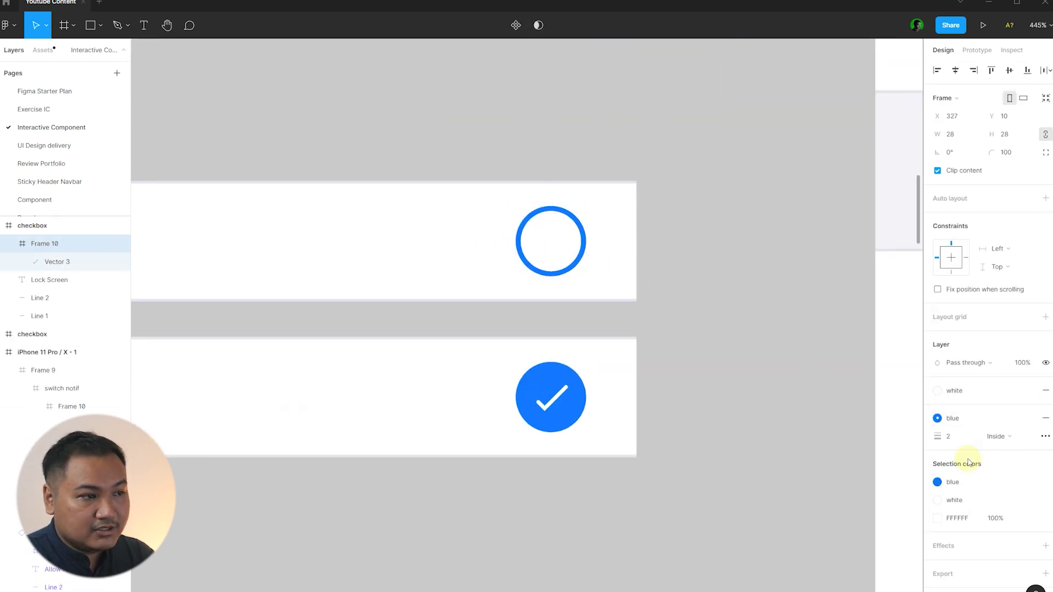
Step: Set the stroke of the upper row's circle to the text light style and deselect it
left_click(979, 420)
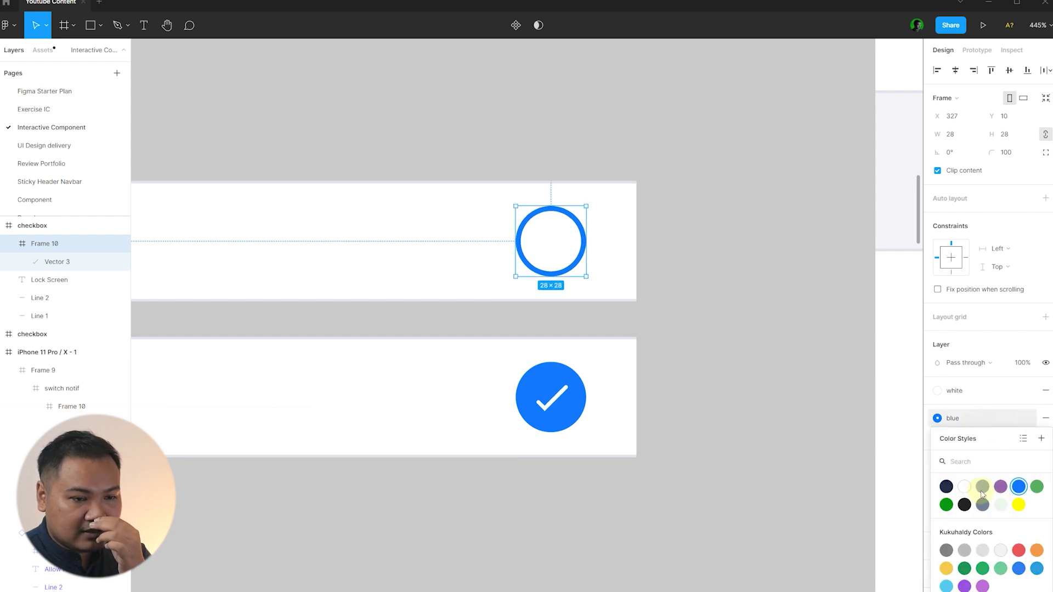
left_click(998, 508)
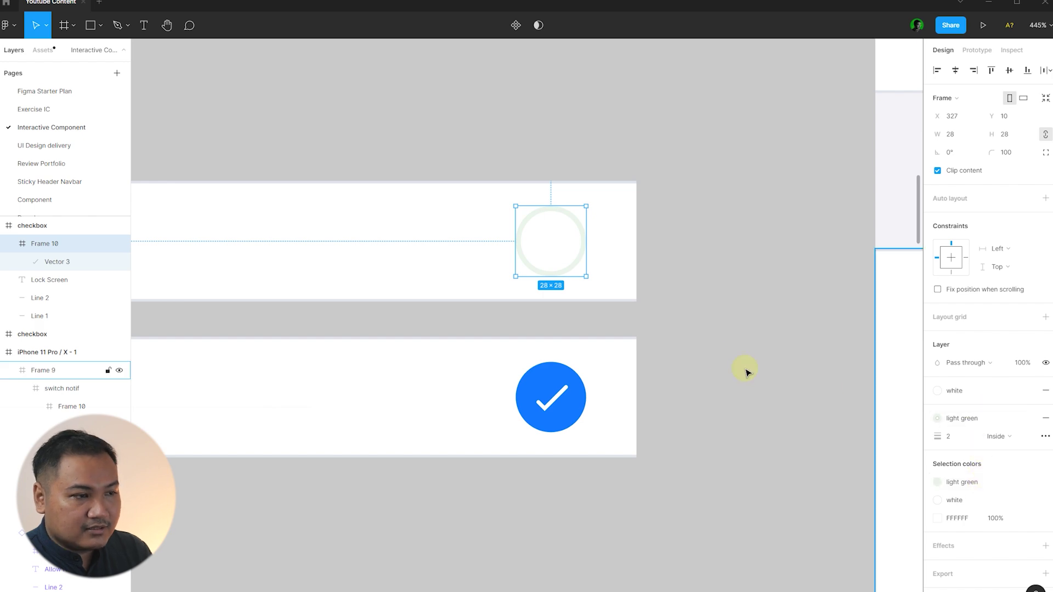
left_click(973, 418)
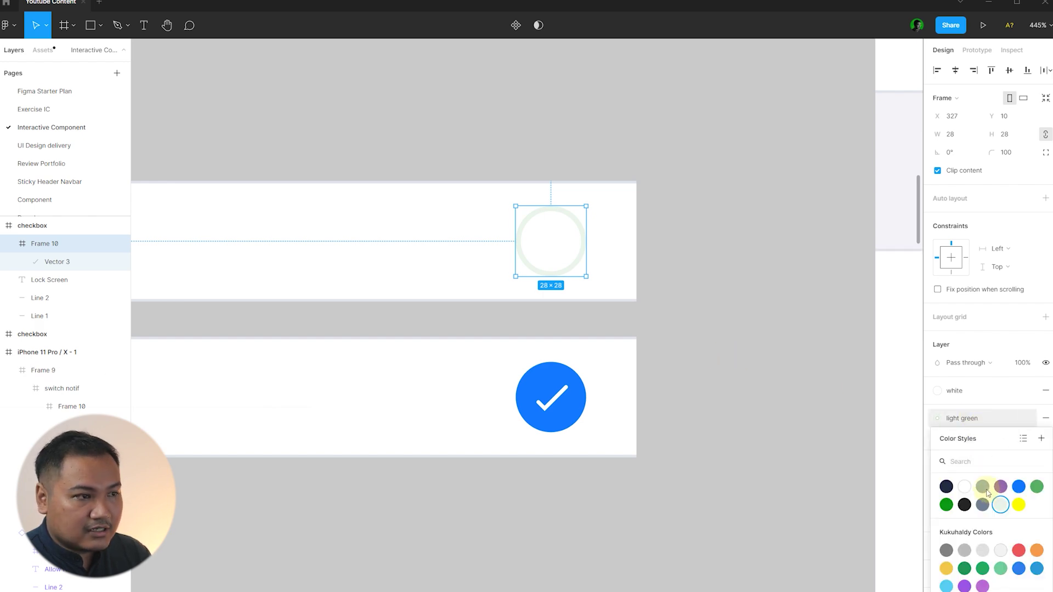
left_click(985, 489)
scroll(470, 371, "down", 10)
left_click(476, 413)
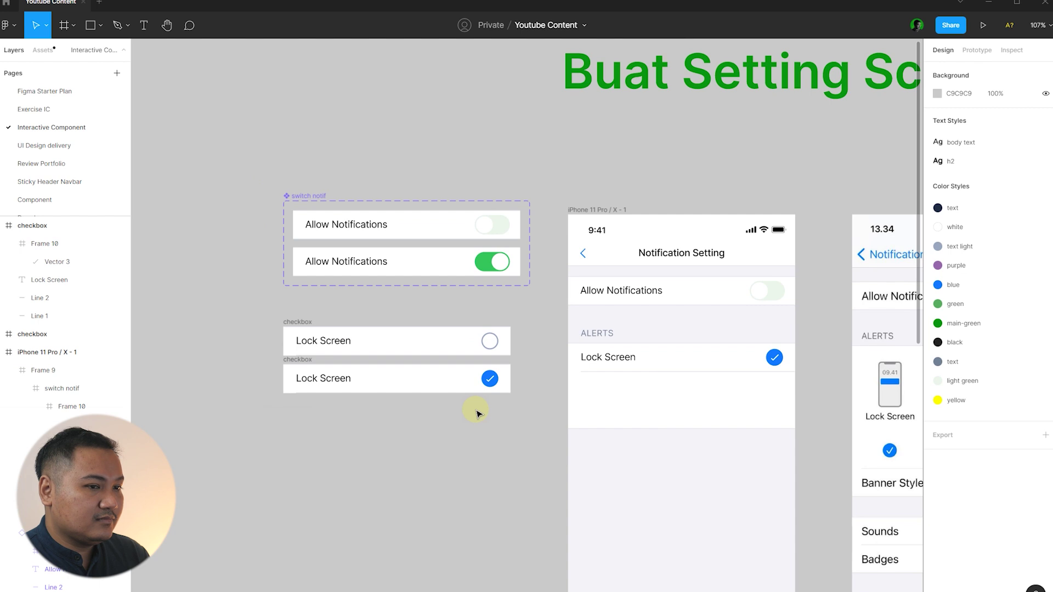
Step: Convert the unchecked and the checked checkbox frames into separate components
scroll(441, 366, "up", 5)
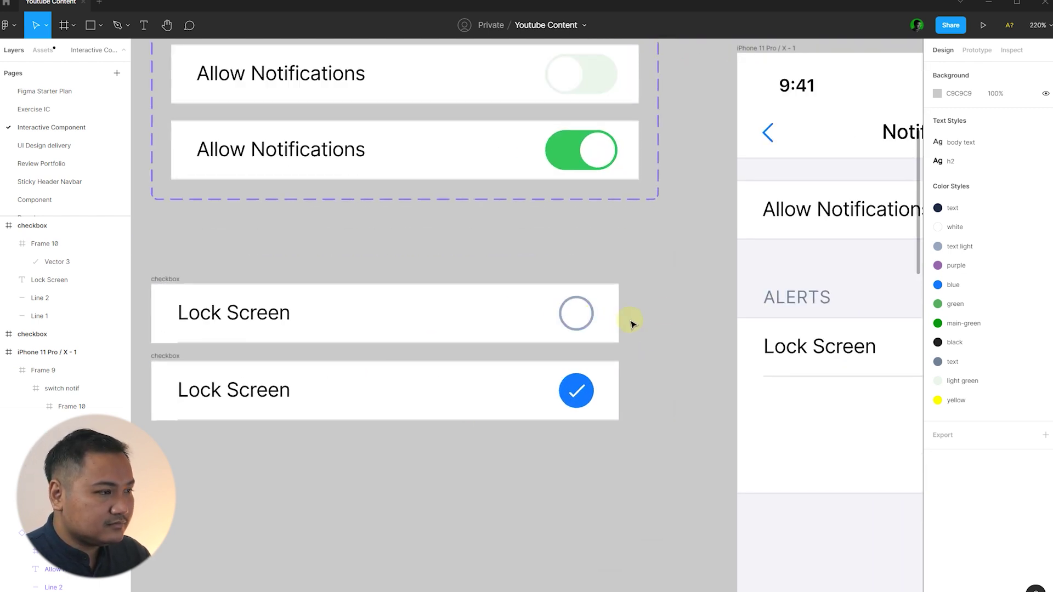
scroll(642, 285, "left", 3)
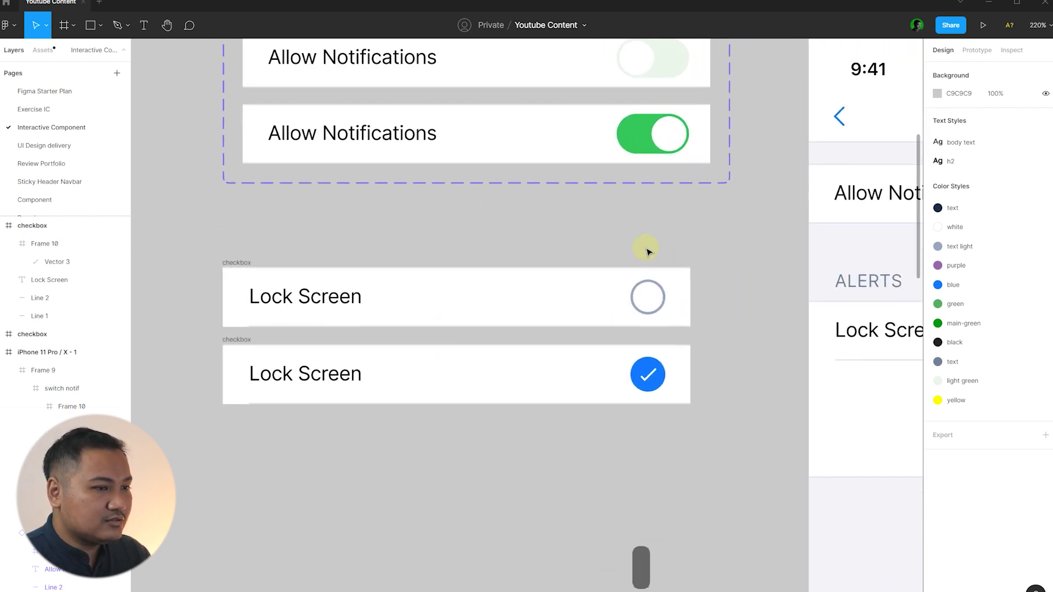
left_click(237, 262)
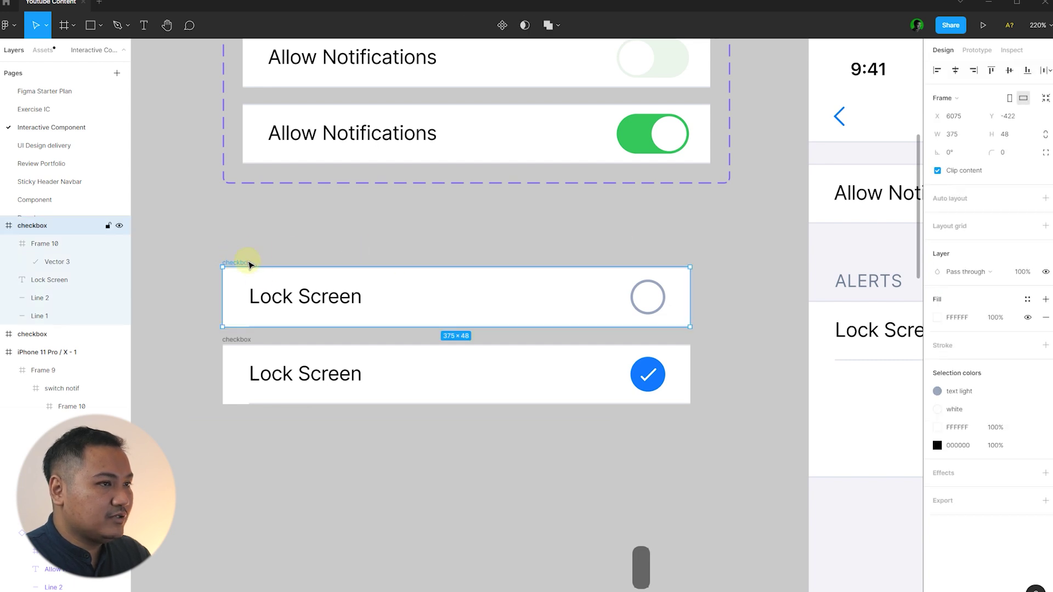
left_click(507, 26)
left_click(331, 213)
left_click(233, 345)
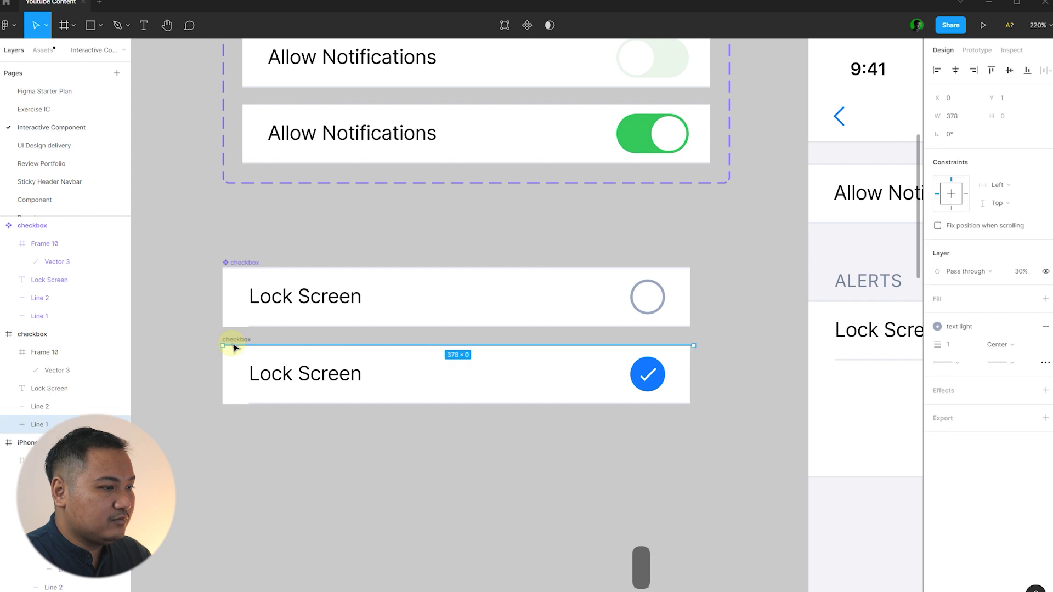
left_click(235, 340)
left_click(505, 26)
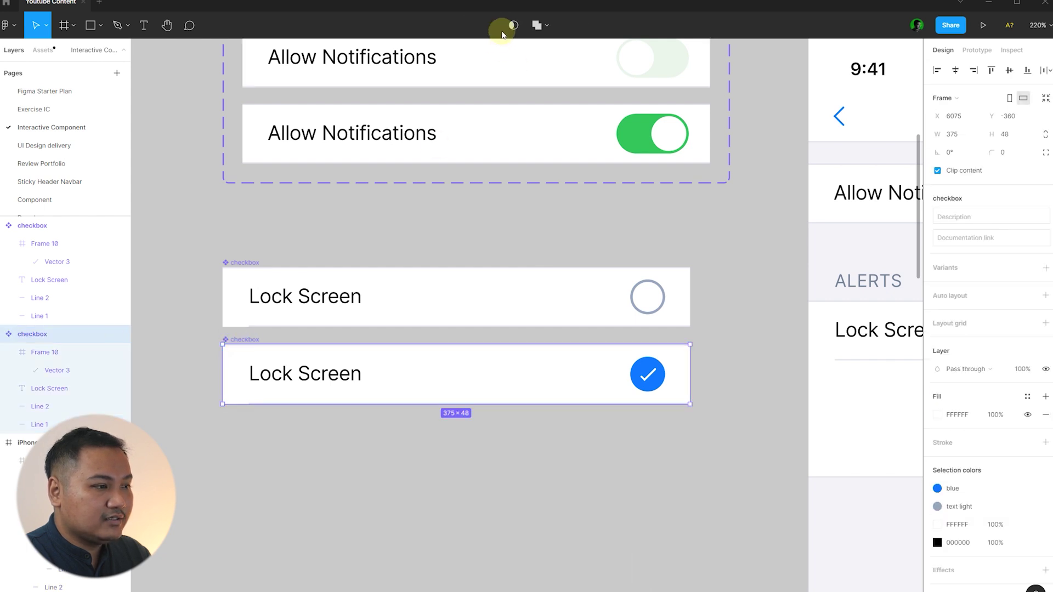
Step: Combine the two checkbox components as variants and align the set with the left edge of the switch notif set
left_click(335, 254)
left_click_drag(179, 233, 703, 485)
left_click(970, 240)
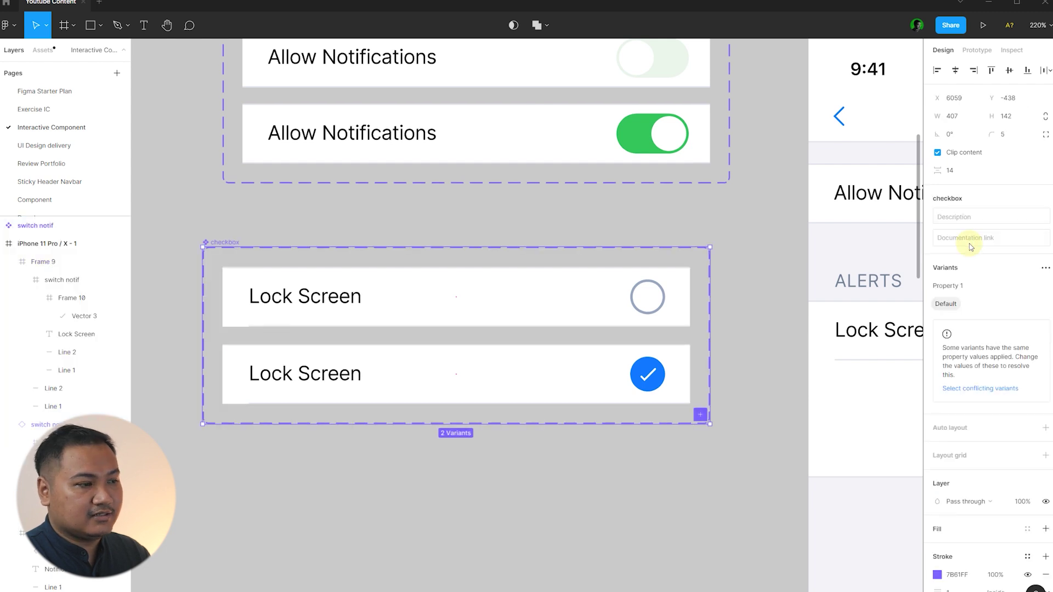
left_click(701, 226)
left_click(225, 246)
left_click_drag(225, 245, 242, 238)
Step: Rename the checkbox component set as "checkbox notif"
key("Escape")
double_click(242, 238)
key("Right")
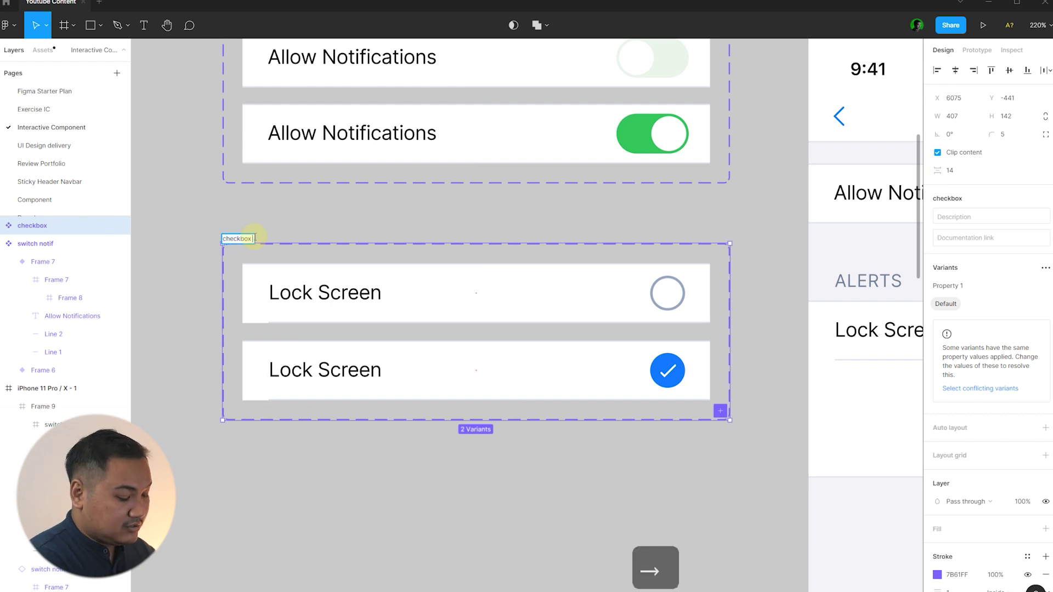
type("notif")
left_click(333, 209)
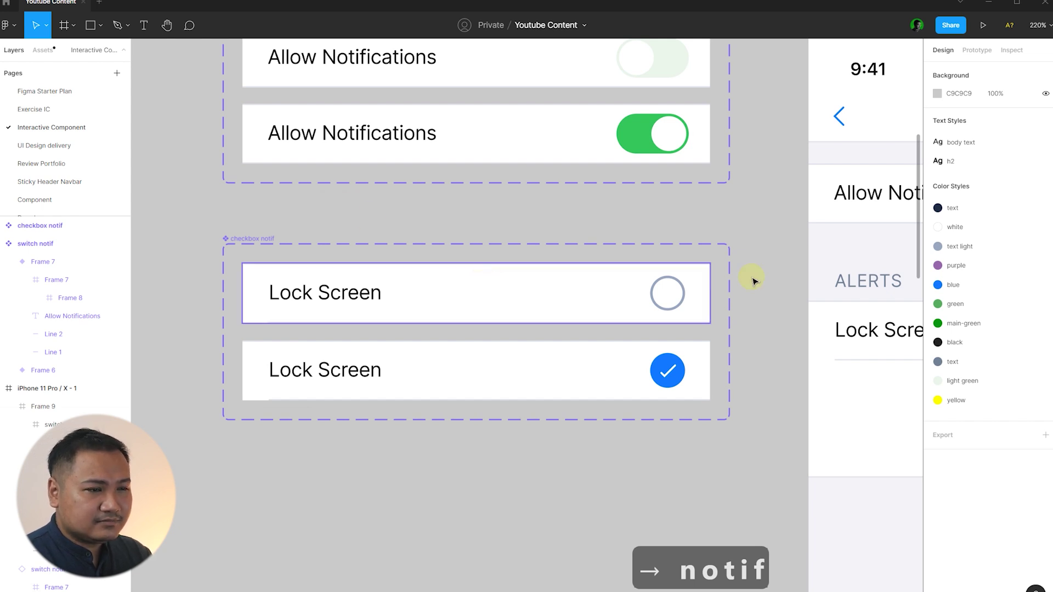
Step: Link the unchecked and checked variants to each other with On click, Change to interactions using Smart animate, Ease out, 200ms
left_click(981, 53)
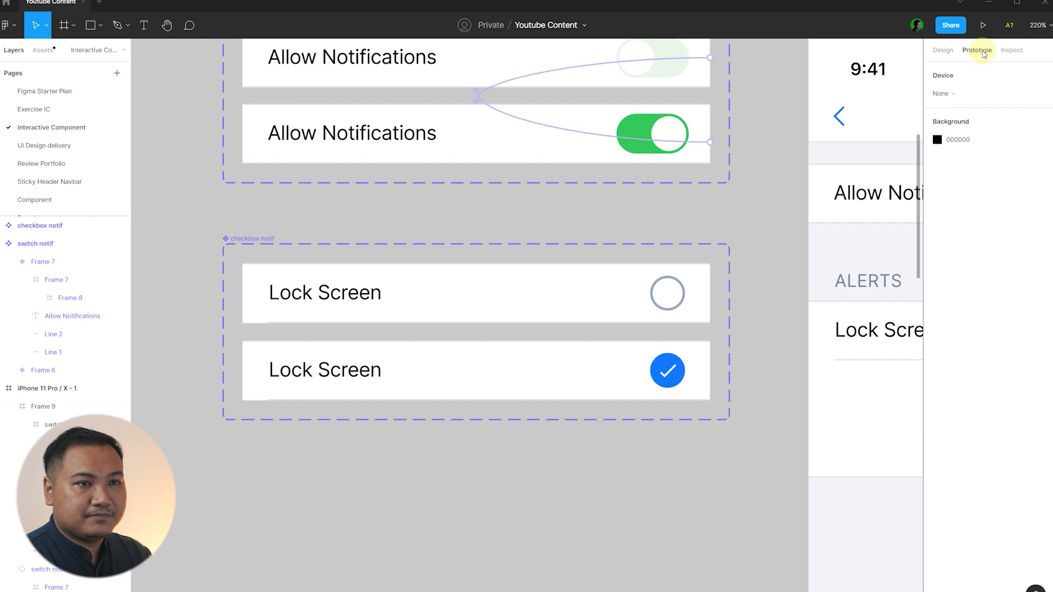
left_click(631, 299)
left_click_drag(710, 294, 699, 353)
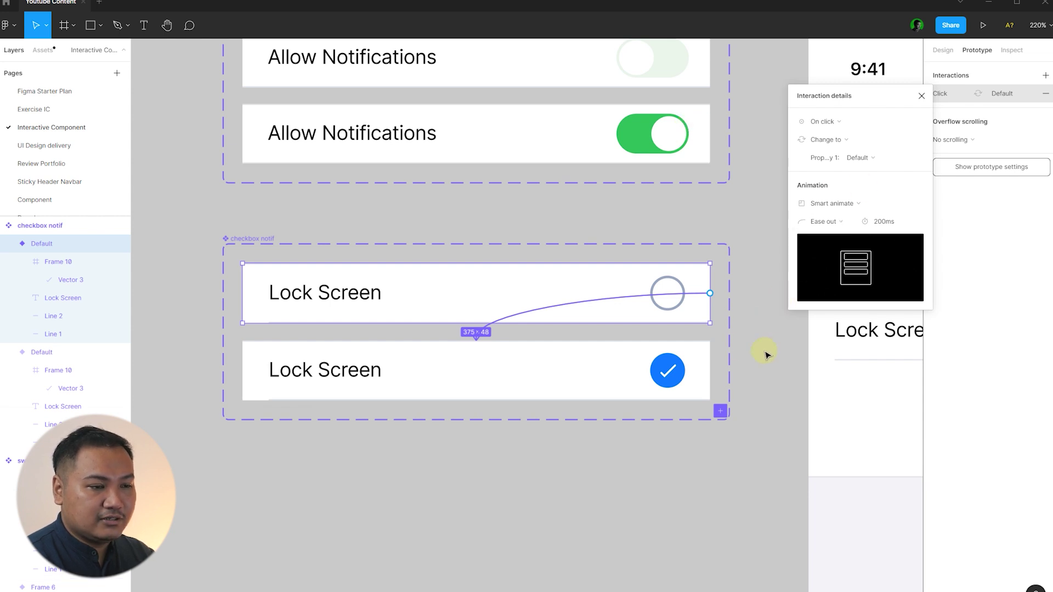
left_click(695, 369)
left_click_drag(710, 371, 677, 291)
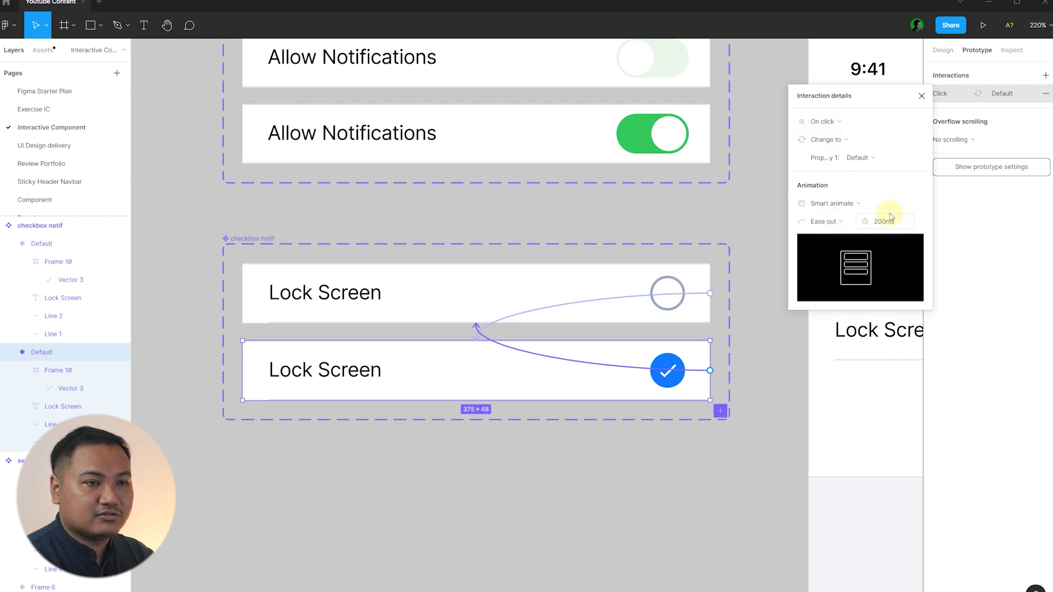
left_click(921, 97)
left_click(698, 221)
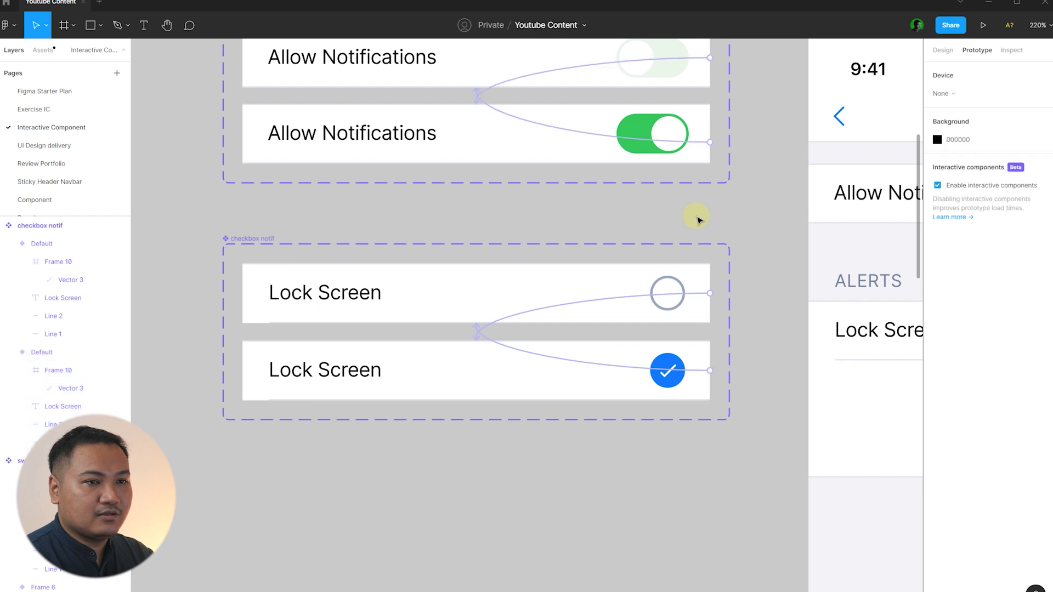
Step: Delete the old Lock Screen row from the ALERTS section of the phone screen
left_click(941, 53)
scroll(277, 254, "down", 10)
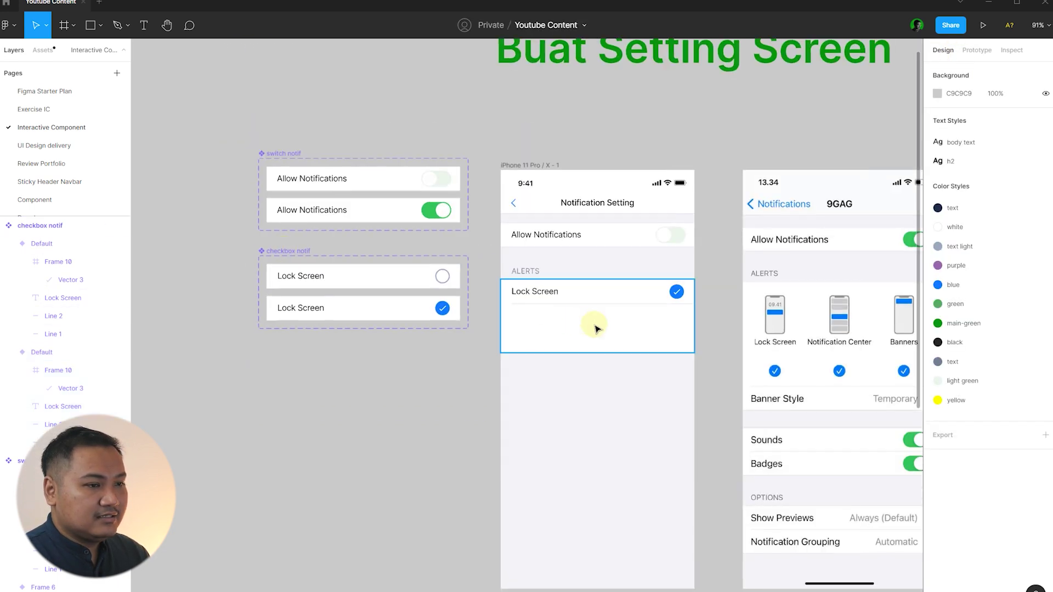
scroll(597, 328, "up", 5)
left_click(480, 265)
scroll(752, 295, "down", 2)
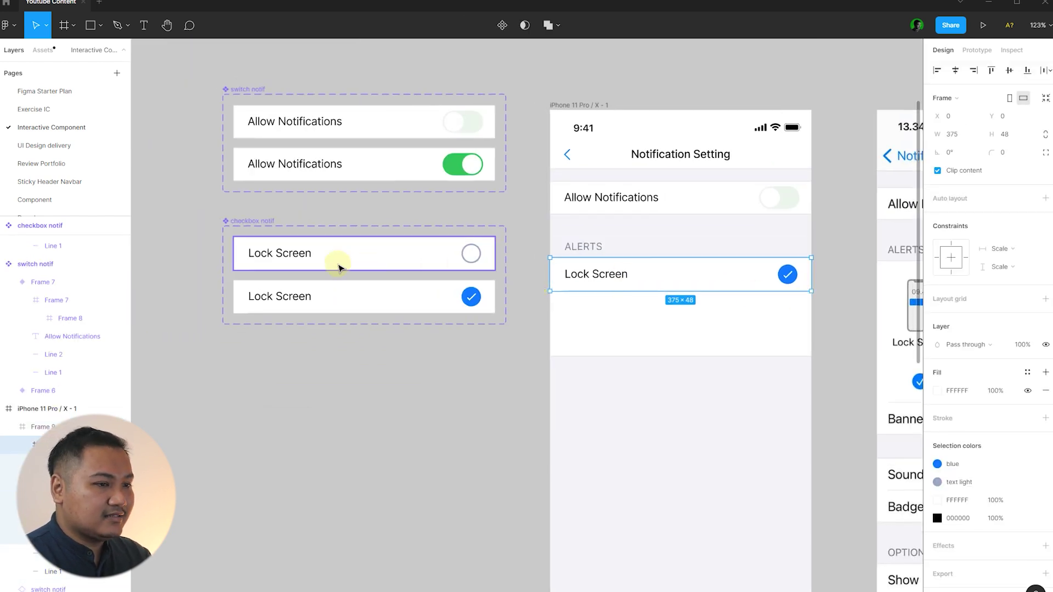
key("Delete")
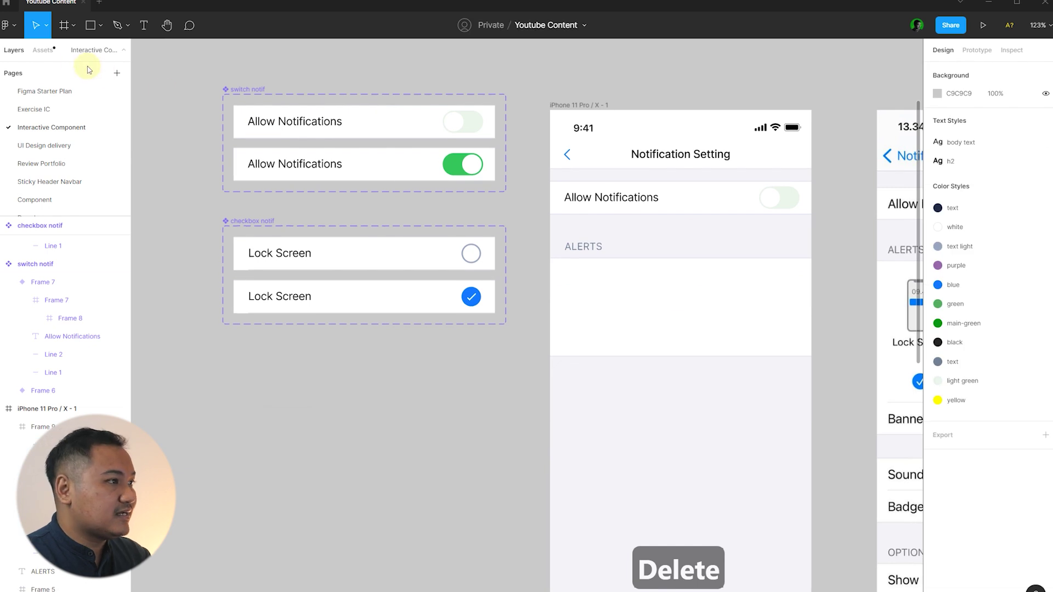
Step: Insert a checkbox notif instance into the ALERTS section and position it at X 0, Y 1 in the white frame
left_click(44, 50)
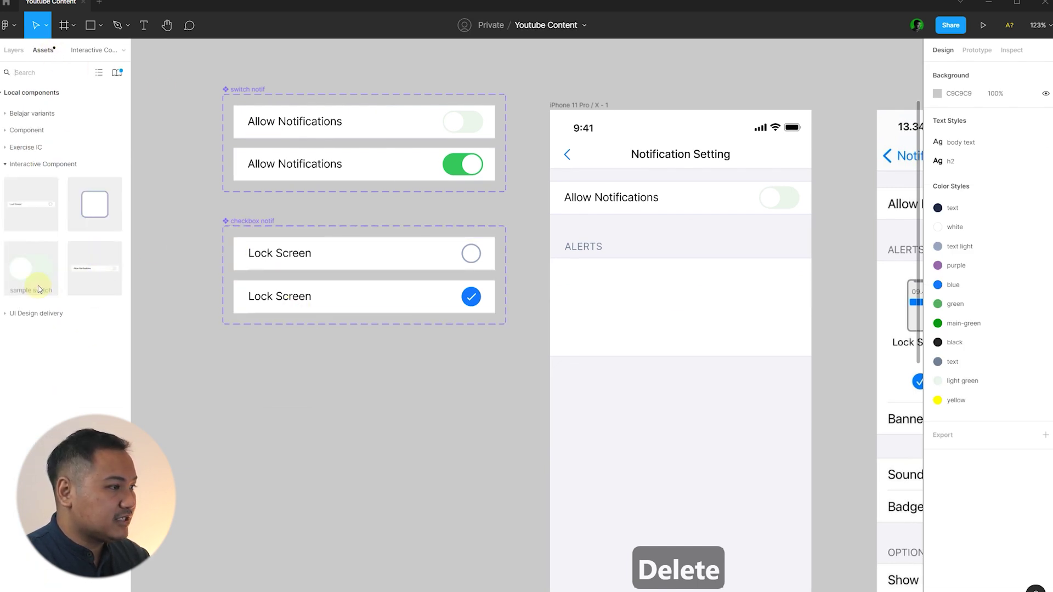
left_click_drag(66, 221, 692, 313)
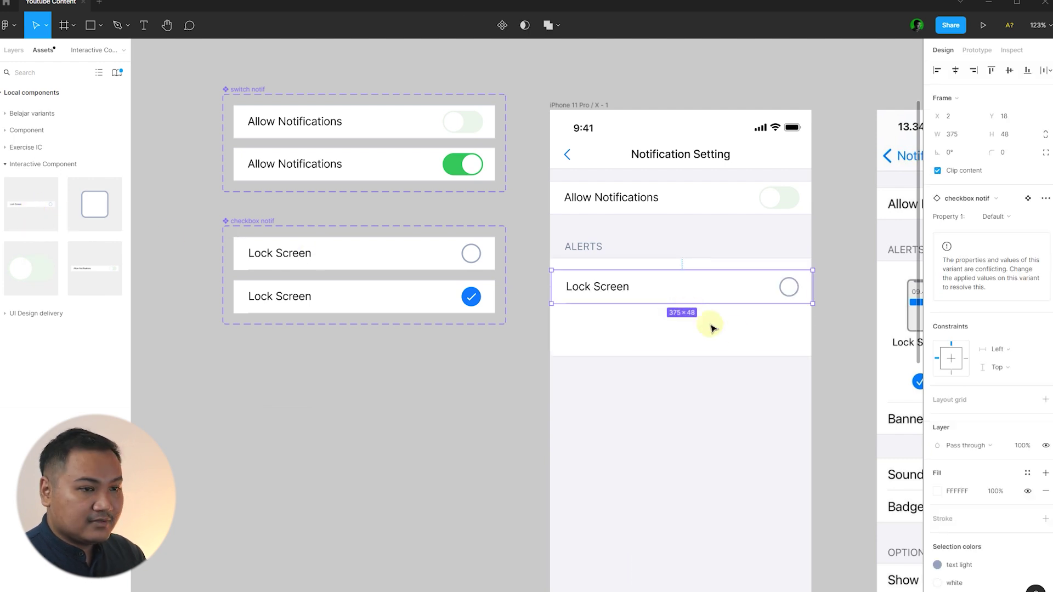
key("alt+a")
left_click(850, 286)
scroll(822, 288, "up", 5)
left_click_drag(806, 289, 809, 267)
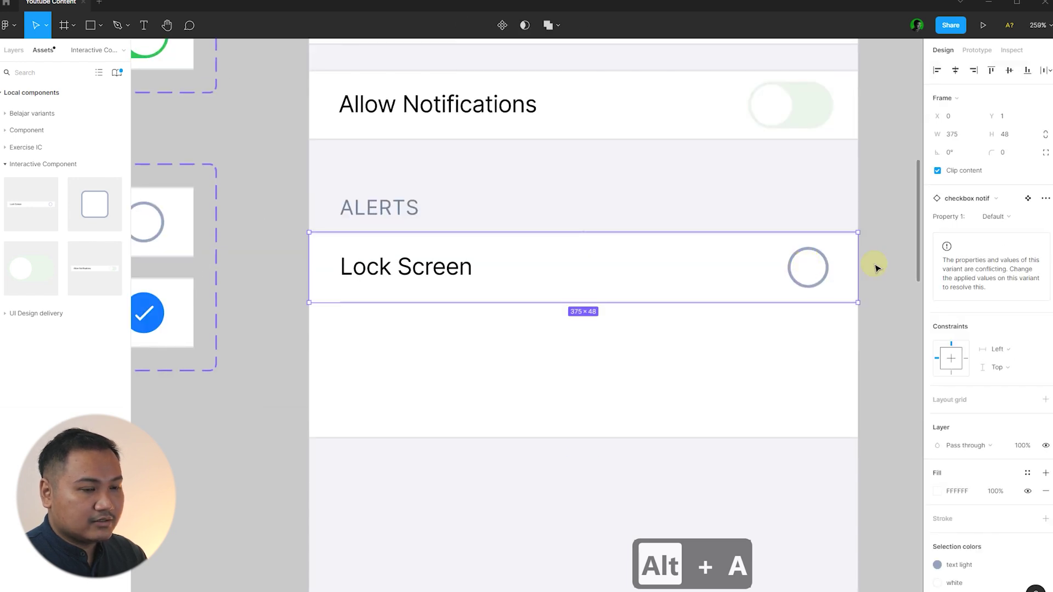
left_click(877, 269)
Step: Duplicate the Lock Screen checkbox row twice below itself so that three rows fill the ALERTS frame
scroll(348, 266, "down", 6)
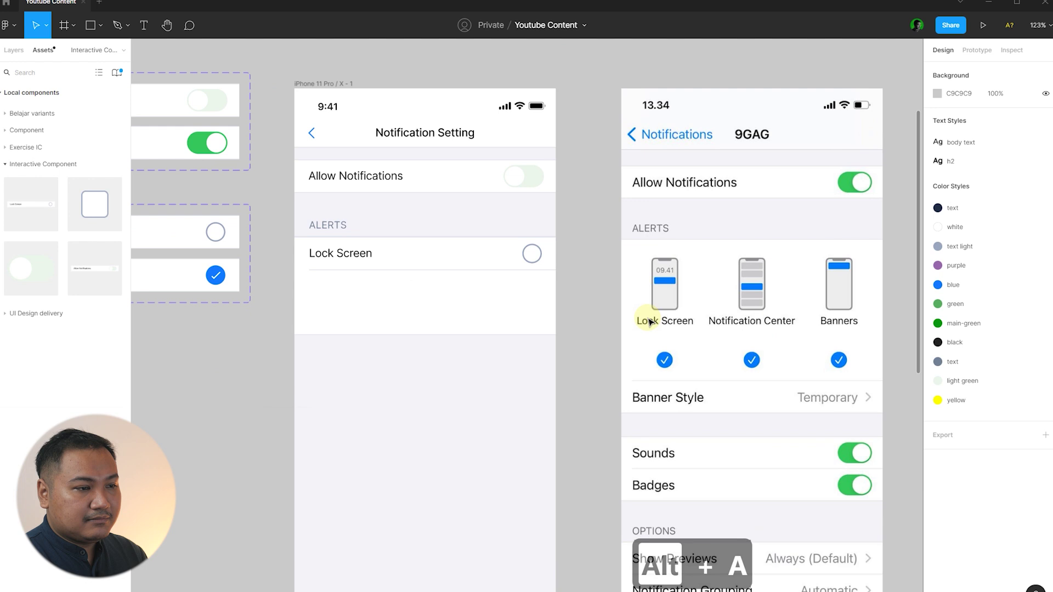
scroll(600, 289, "up", 1)
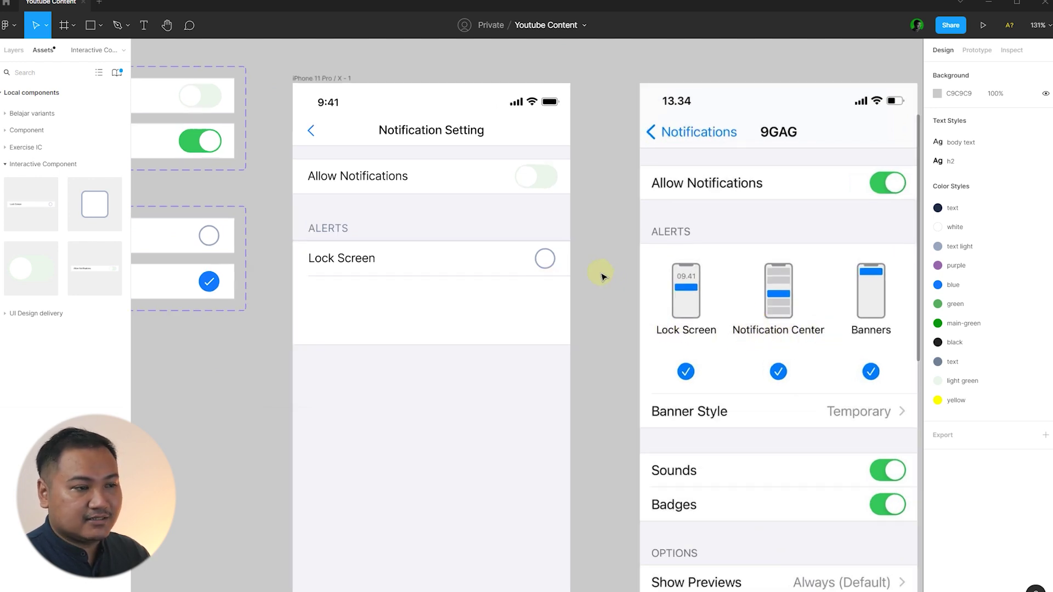
scroll(416, 287, "up", 5)
left_click(634, 242)
left_click_drag(635, 243, 654, 362)
left_click(775, 275)
left_click(657, 301)
key("Escape")
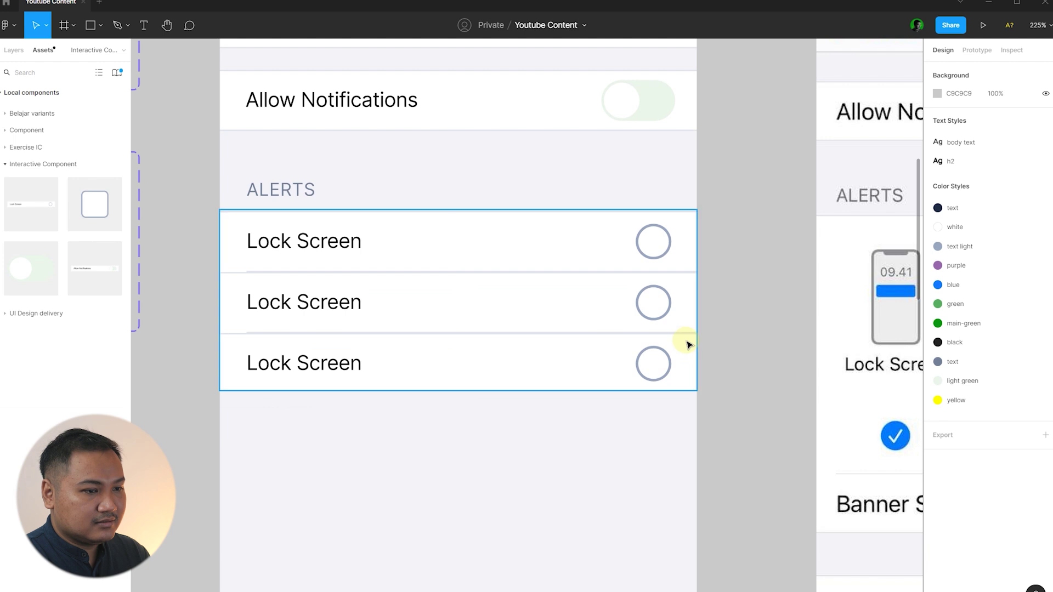
Step: Extend the white ALERTS frame's height to 145 so it fully encloses the three Lock Screen rows
left_click(585, 383)
mouse_move(589, 393)
left_mouse_down()
mouse_move(588, 412)
mouse_move(593, 397)
left_mouse_up()
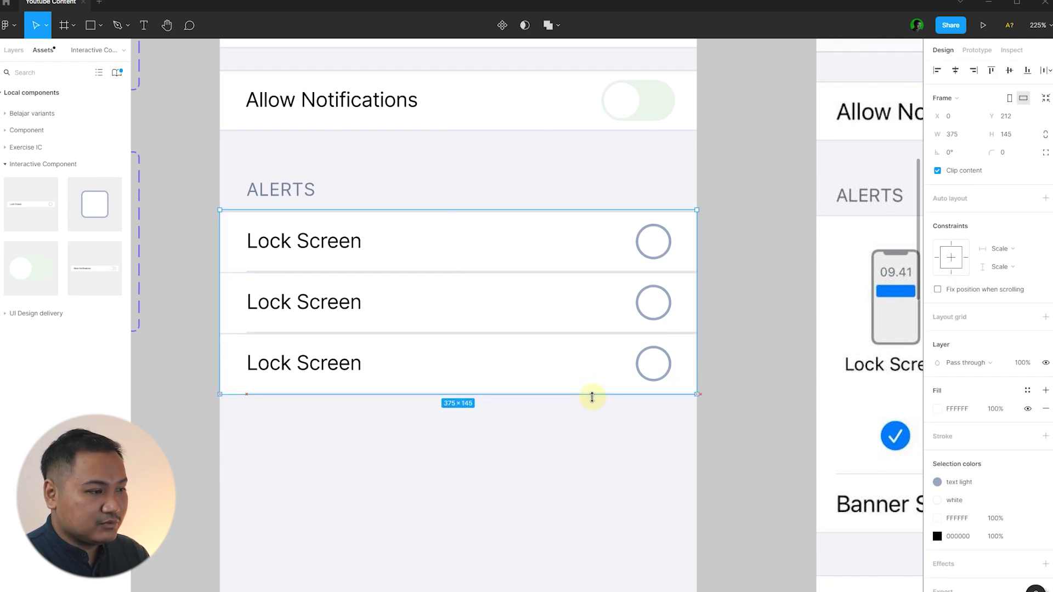
left_click(760, 364)
Step: Delete the top divider line from both the unchecked and checked variants of the checkbox notif component
scroll(445, 283, "down", 5)
scroll(355, 356, "down", 3)
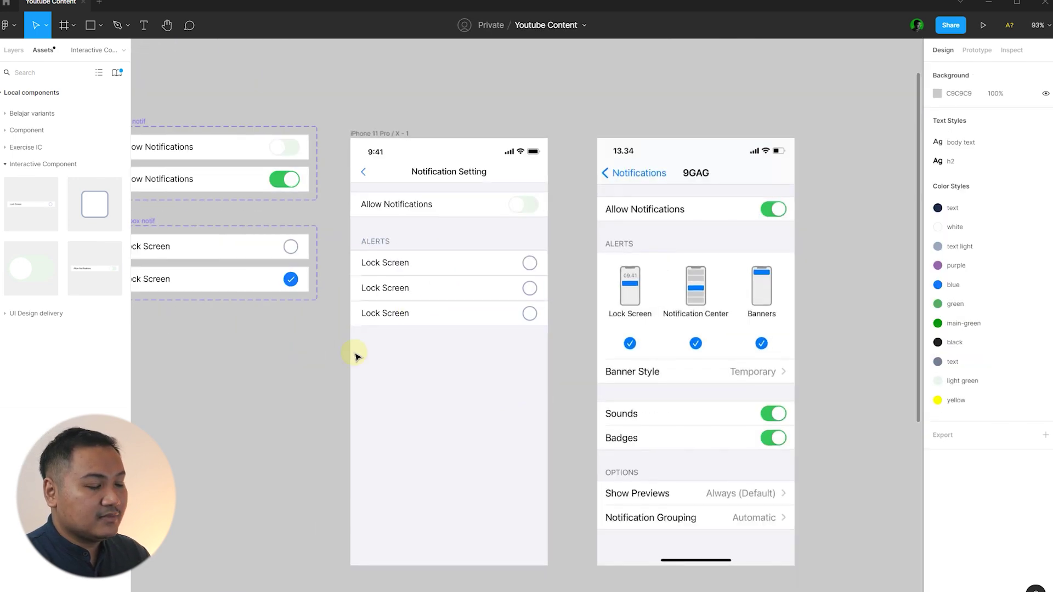
scroll(380, 301, "up", 5)
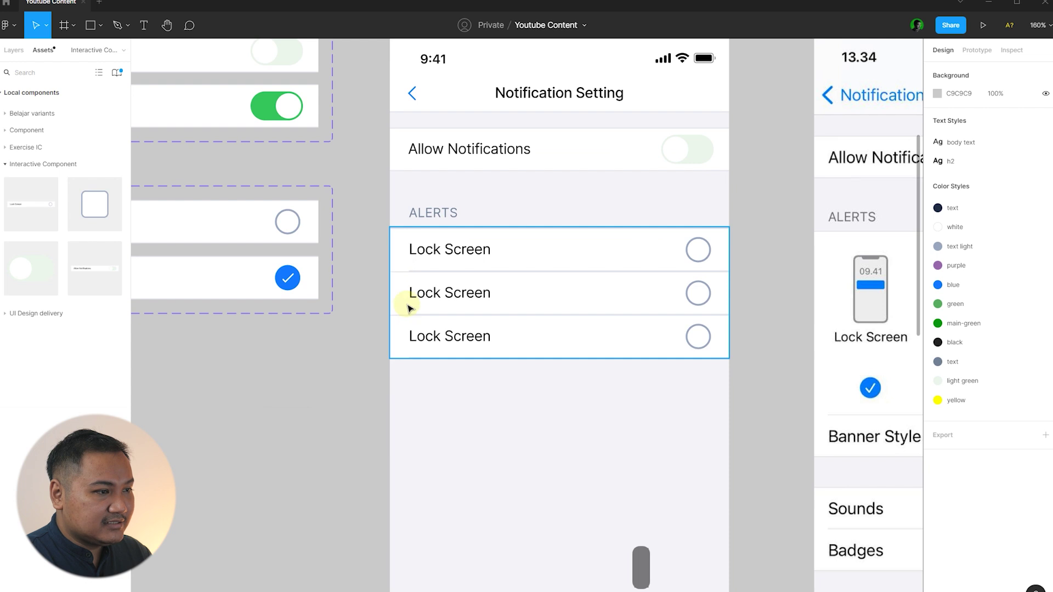
scroll(344, 338, "left", 5)
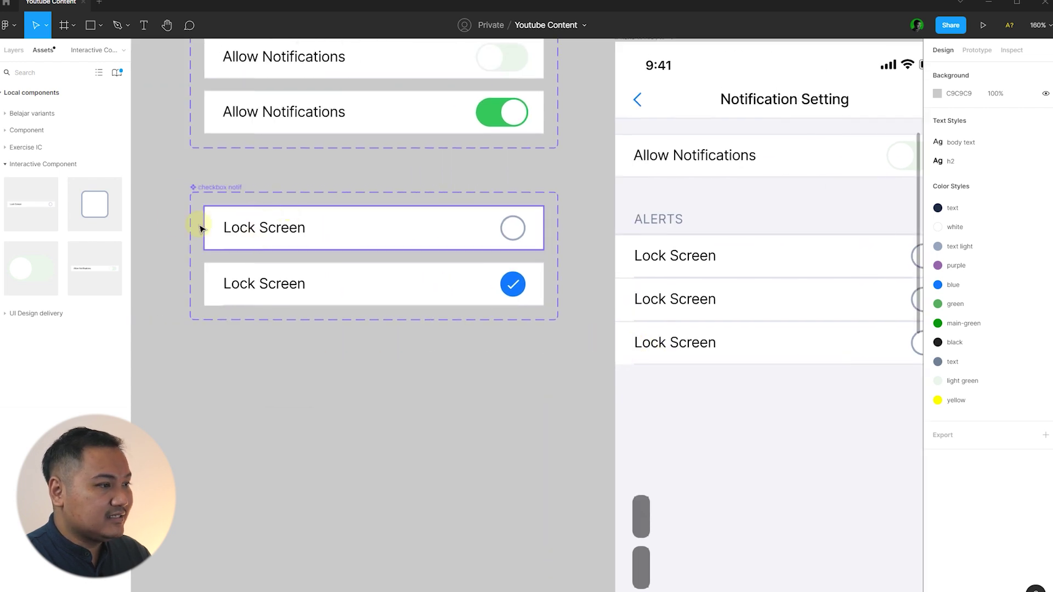
scroll(341, 234, "up", 4)
double_click(341, 234)
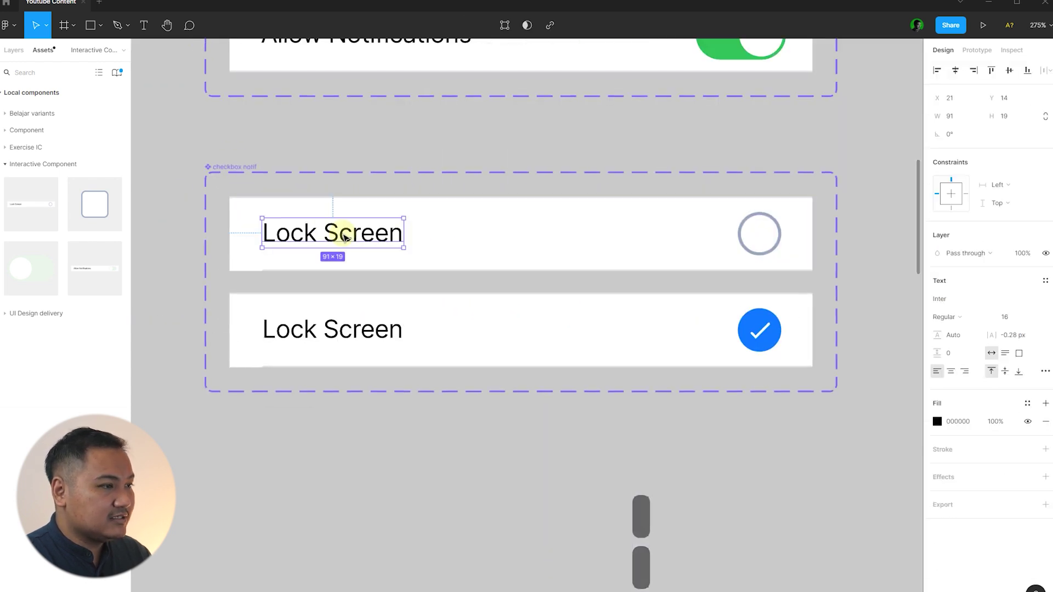
left_click(359, 199)
key("Delete")
left_click(333, 326)
double_click(354, 304)
left_click(363, 294)
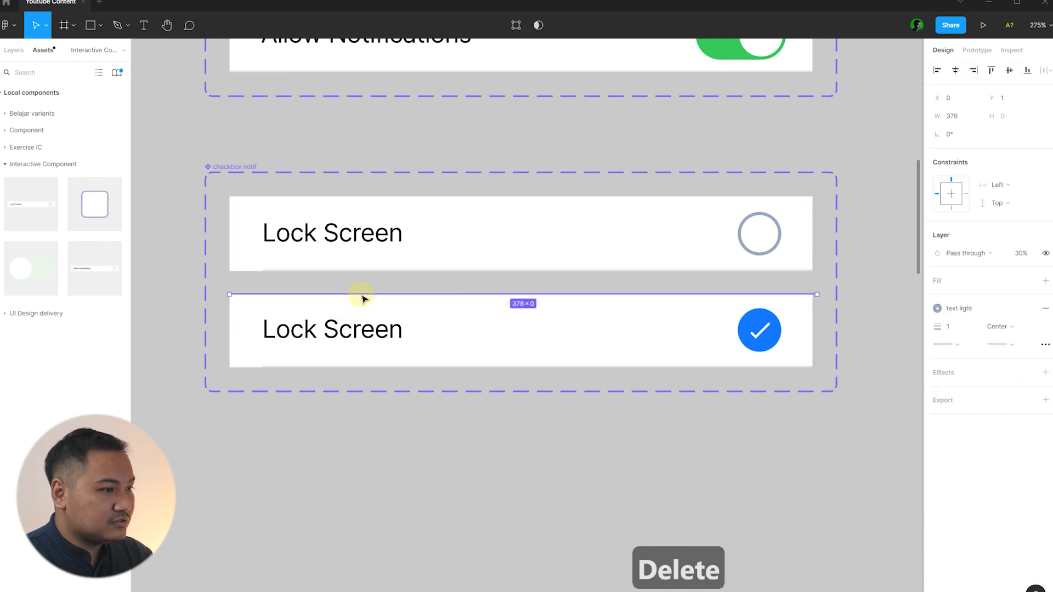
key("Delete")
Step: Move the full-width line at the top of the ALERTS frame to its bottom edge at Y 145 and bring it above the rows
scroll(256, 241, "down", 5)
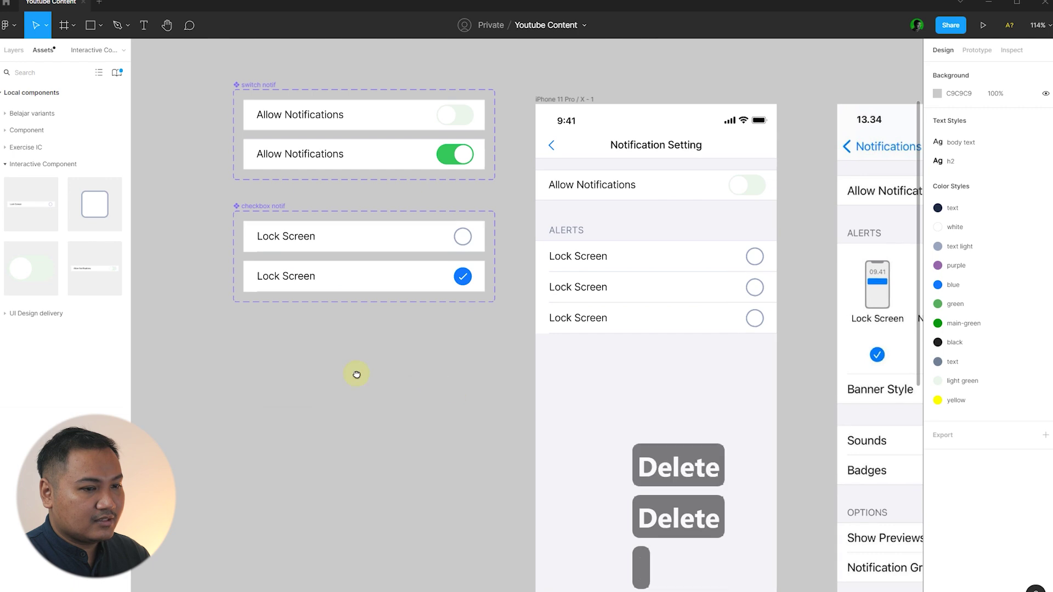
scroll(354, 373, "right", 3)
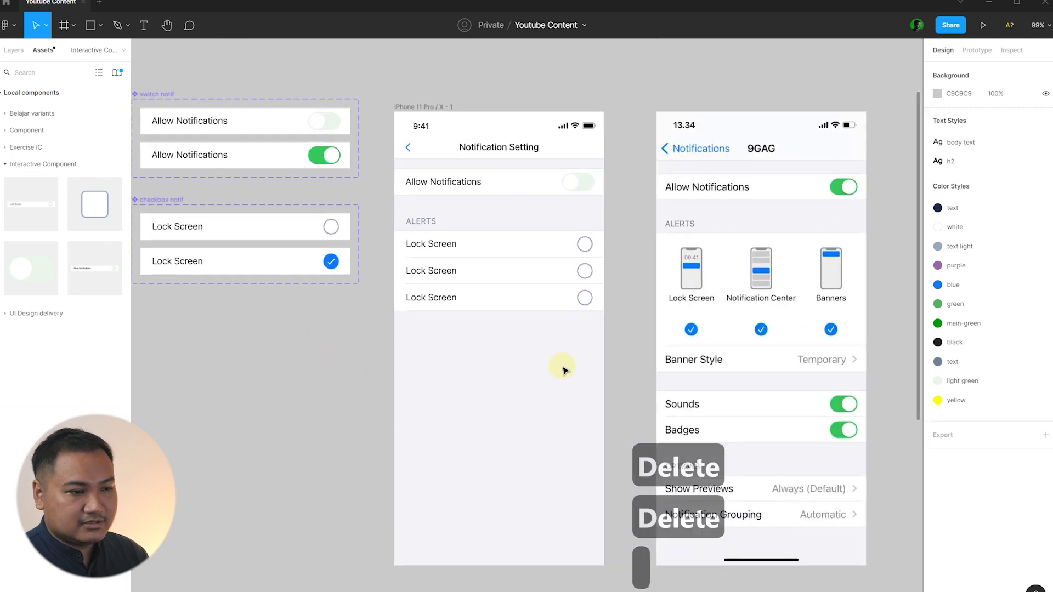
scroll(472, 274, "up", 5)
key("ctrl+z")
left_click(419, 296)
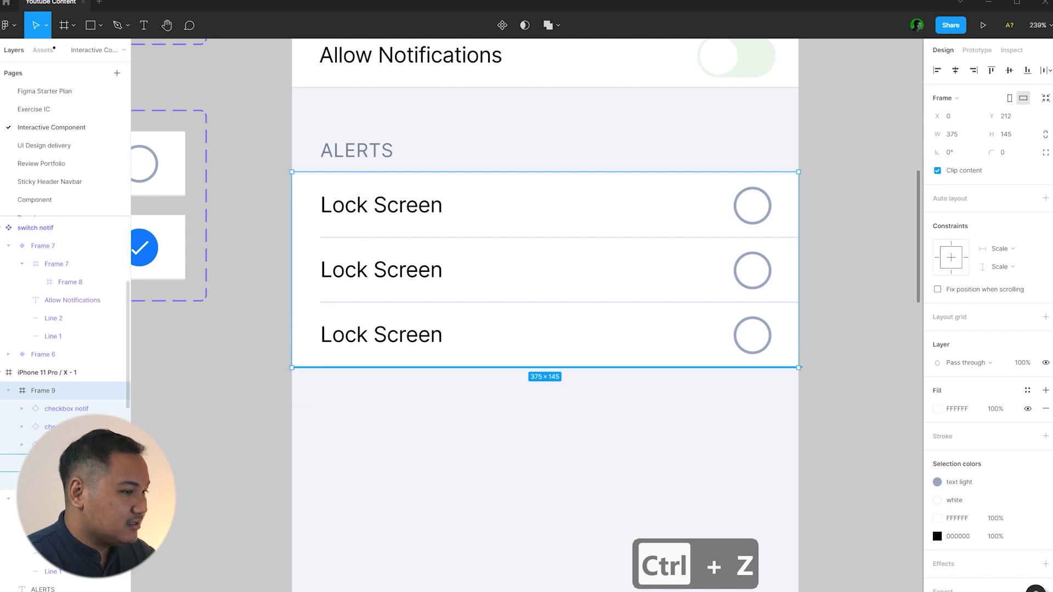
left_click(405, 175)
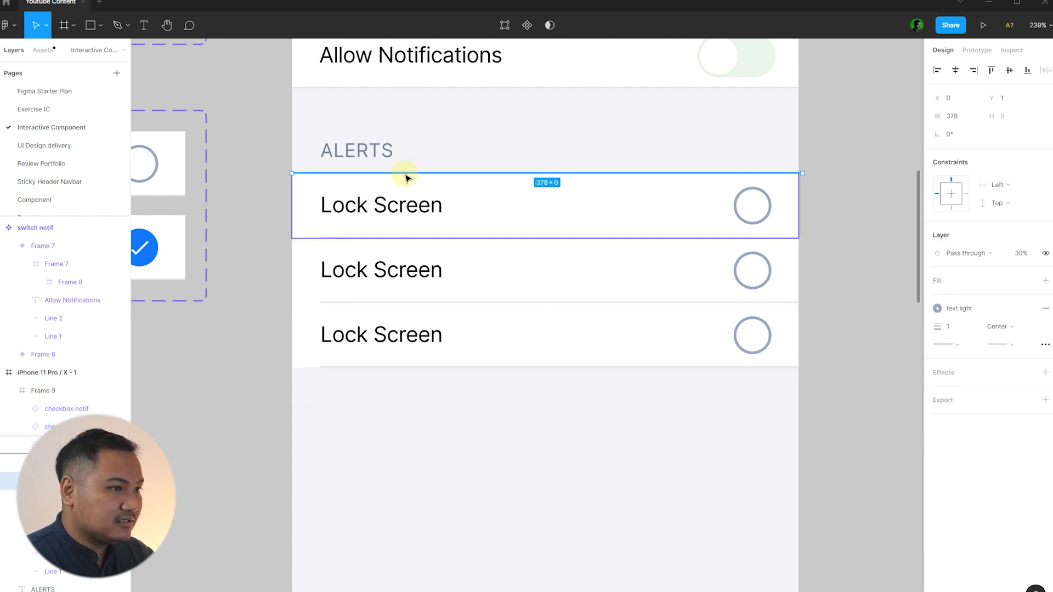
left_click_drag(412, 176, 398, 368)
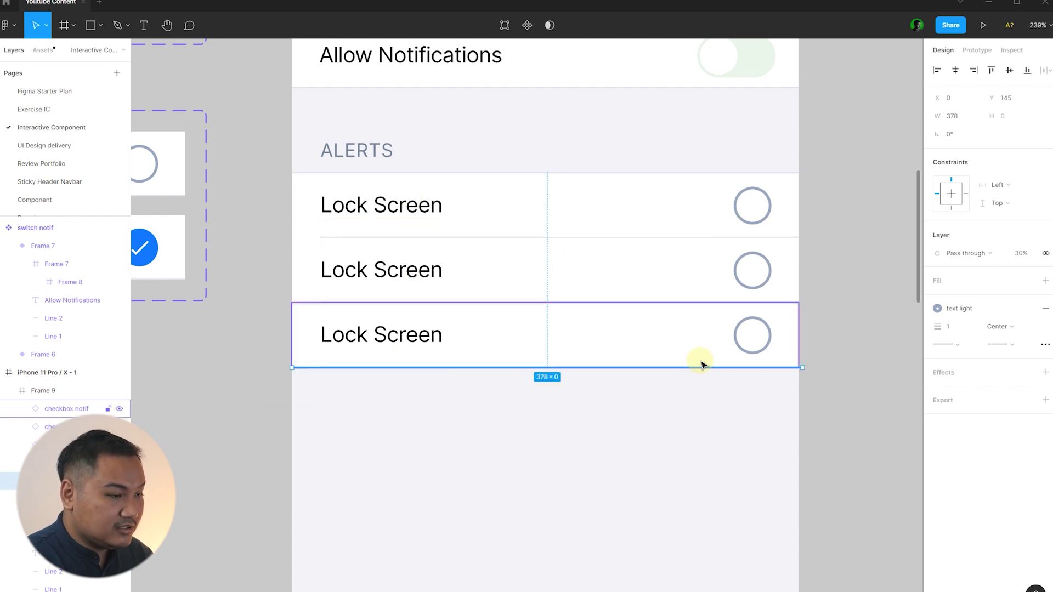
key("ctrl+bracketright")
key("ctrl+bracketright")
key("ctrl+bracketright")
key("ctrl+bracketright")
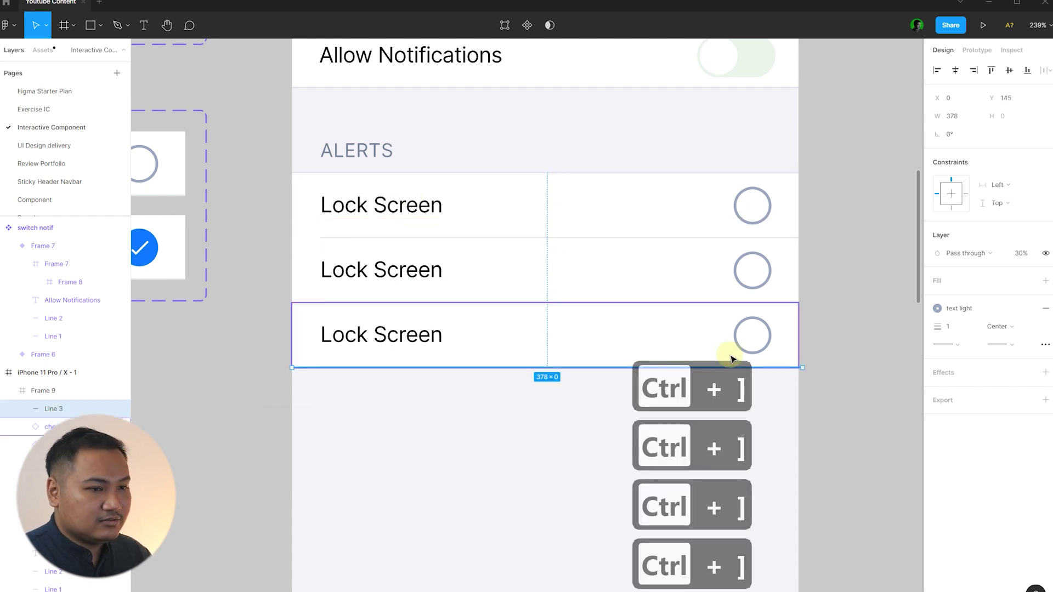
left_click(836, 350)
Step: Change the second ALERTS row's label to "Notification Center"
scroll(255, 381, "down", 5)
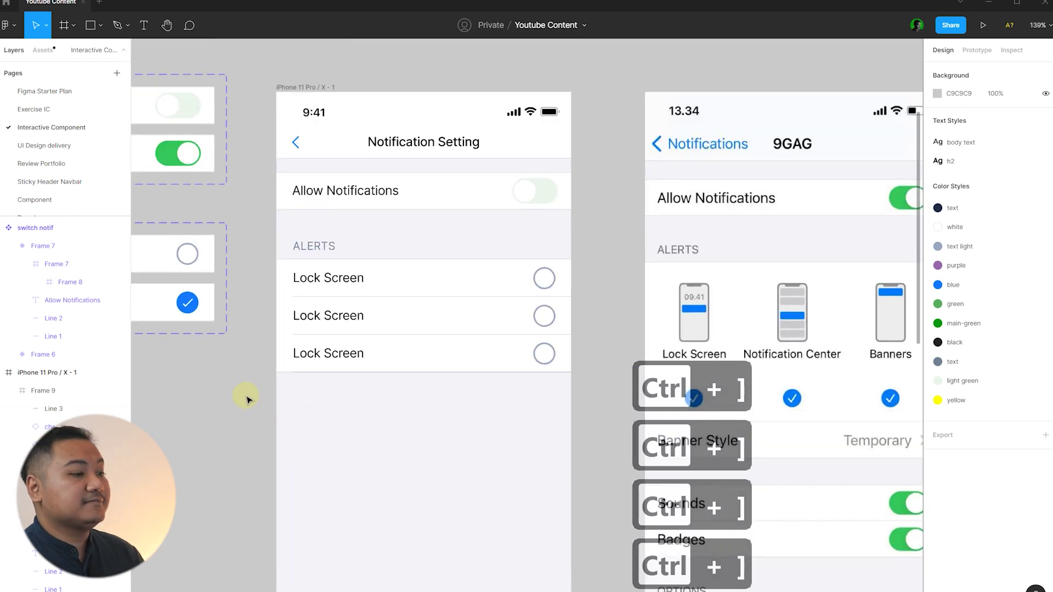
scroll(335, 375, "up", 1)
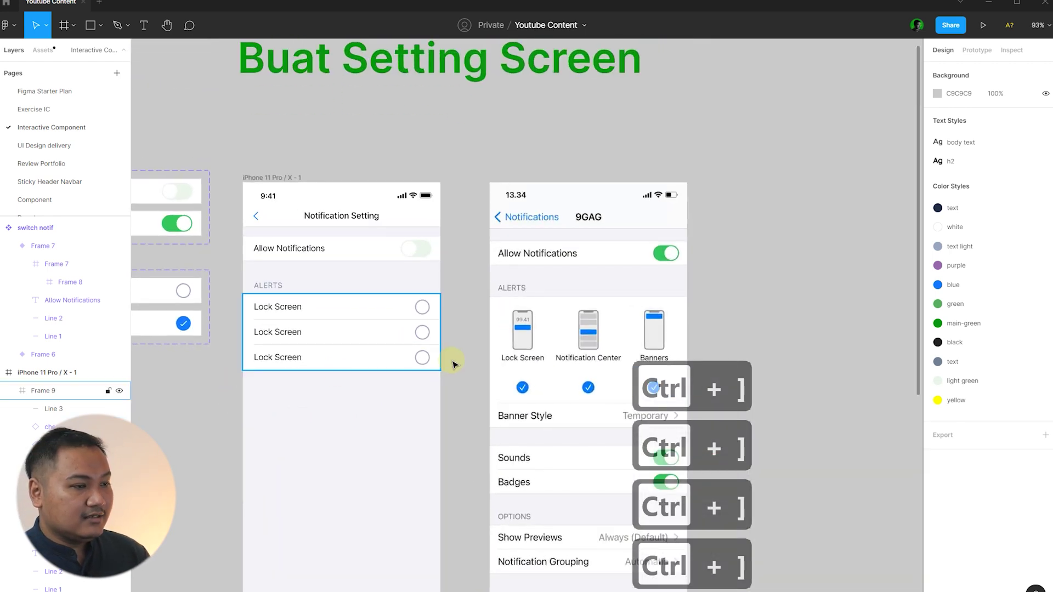
left_click(313, 340)
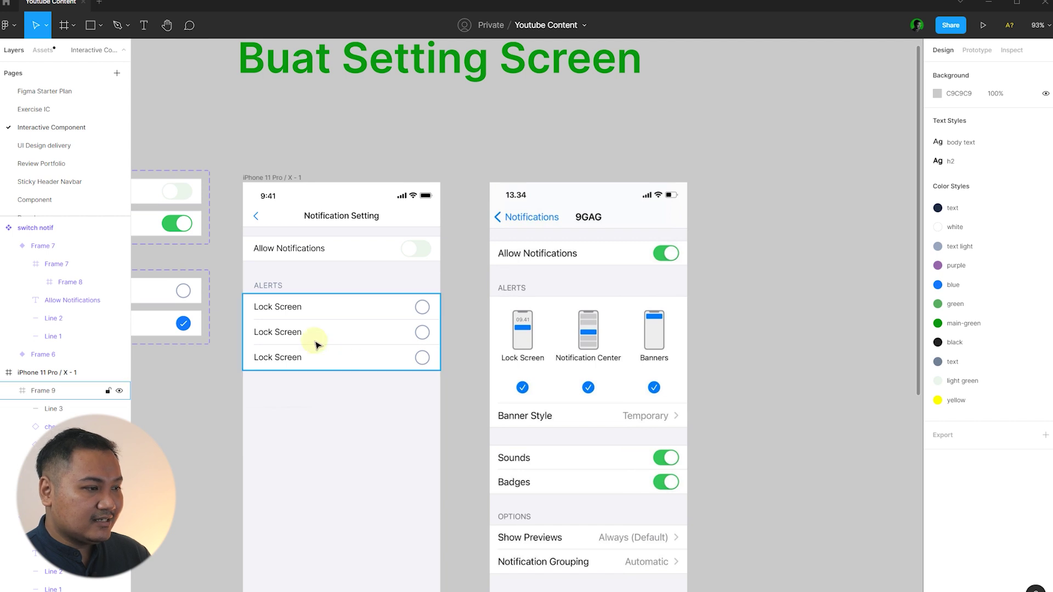
scroll(310, 335, "up", 3)
left_click(287, 334)
double_click(277, 333)
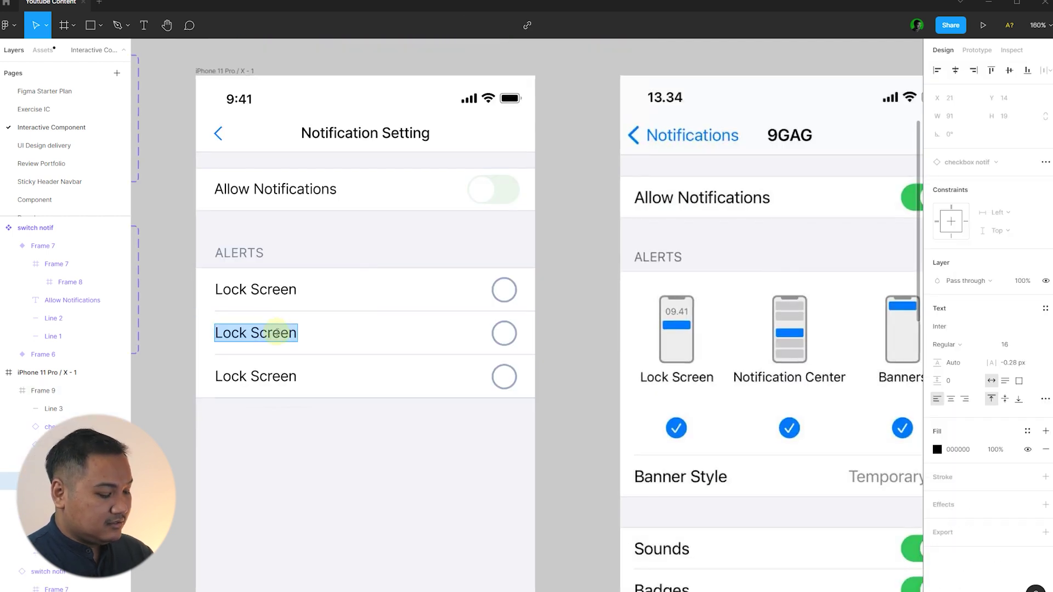
type("Notifica")
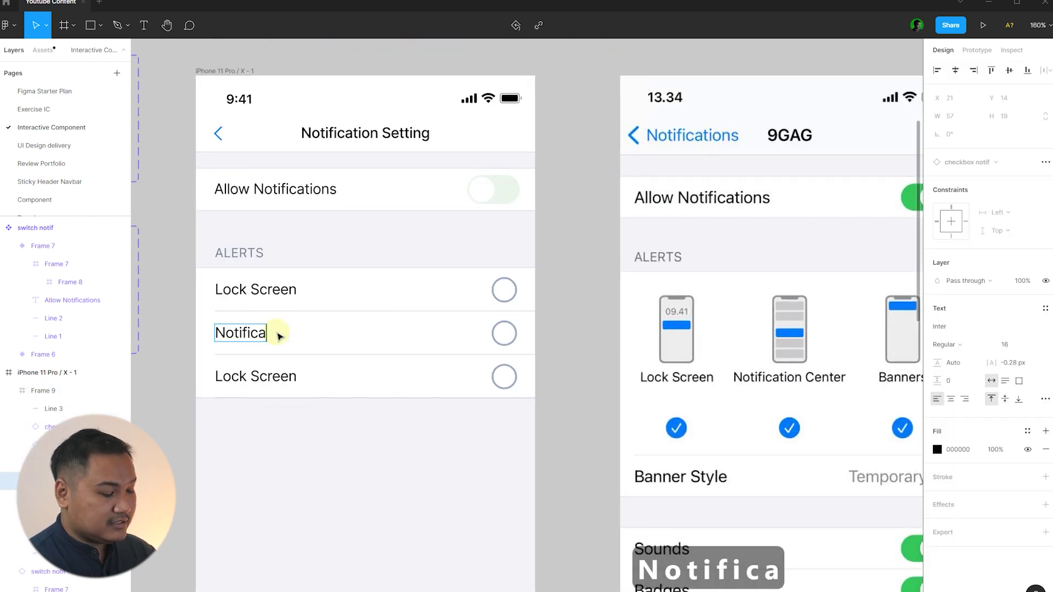
type("tion C")
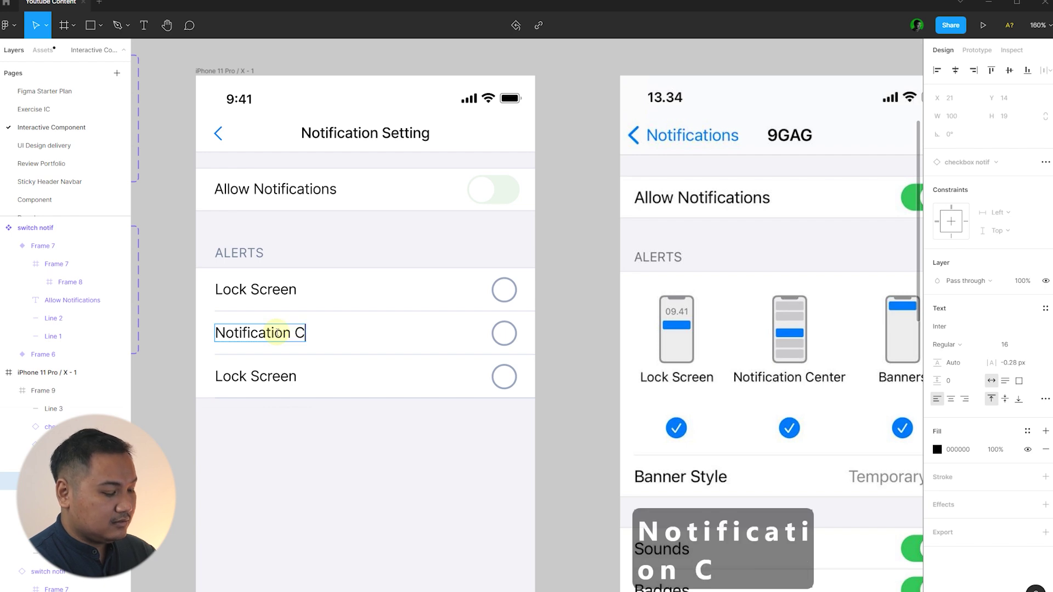
scroll(188, 411, "down", 3)
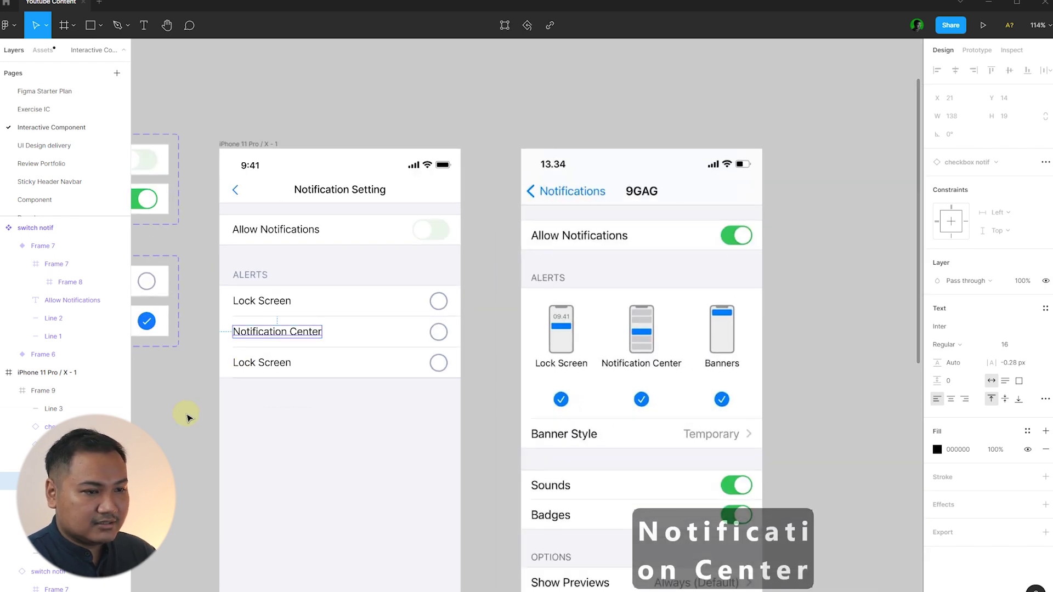
left_click(188, 411)
Step: Change the third ALERTS row's label to "Banners"
scroll(270, 352, "up", 3)
double_click(284, 355)
double_click(285, 357)
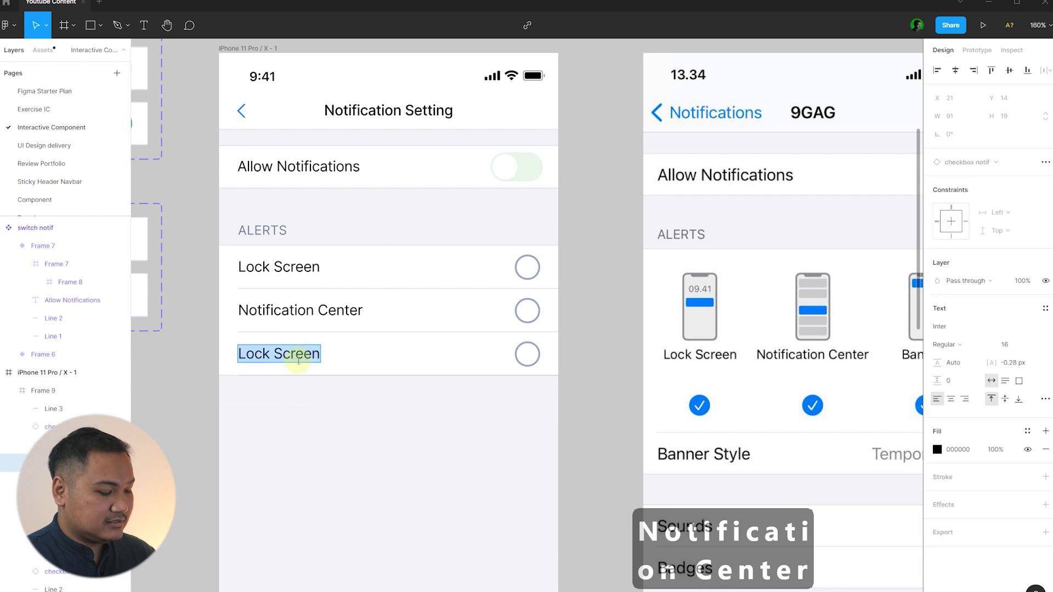
type("Banners")
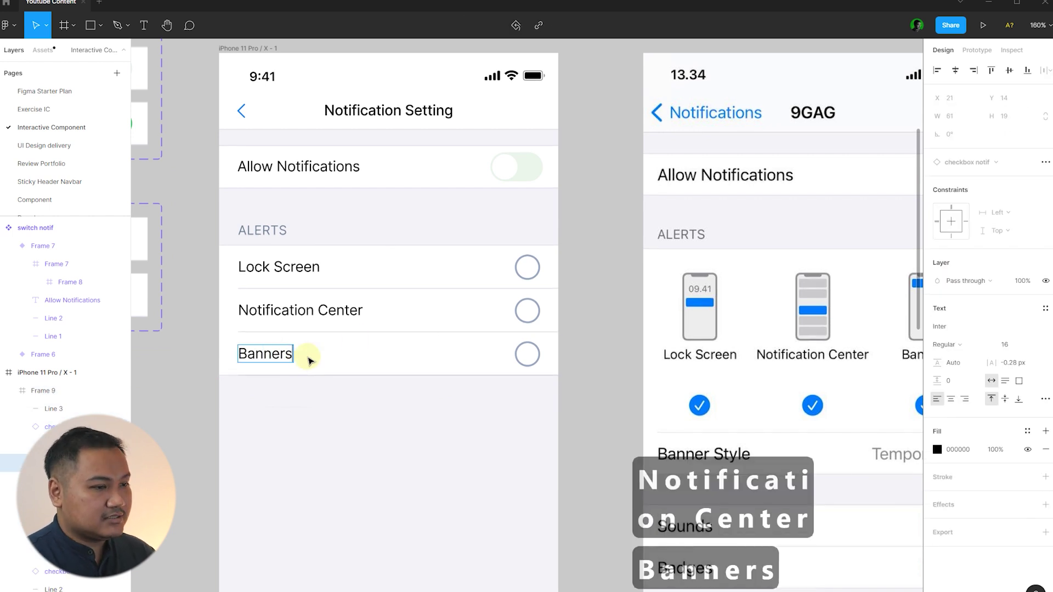
left_click(593, 331)
Step: Present the iPhone 11 Pro / X - 1 frame as a prototype and test the Allow Notifications switch and the ALERTS checkboxes
scroll(491, 296, "down", 2)
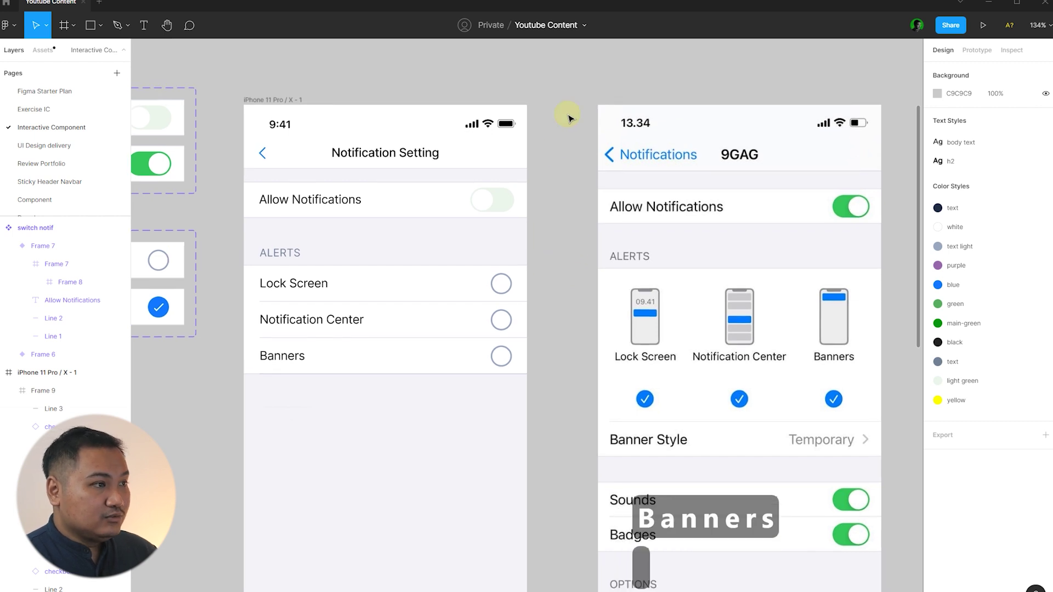
left_click(280, 101)
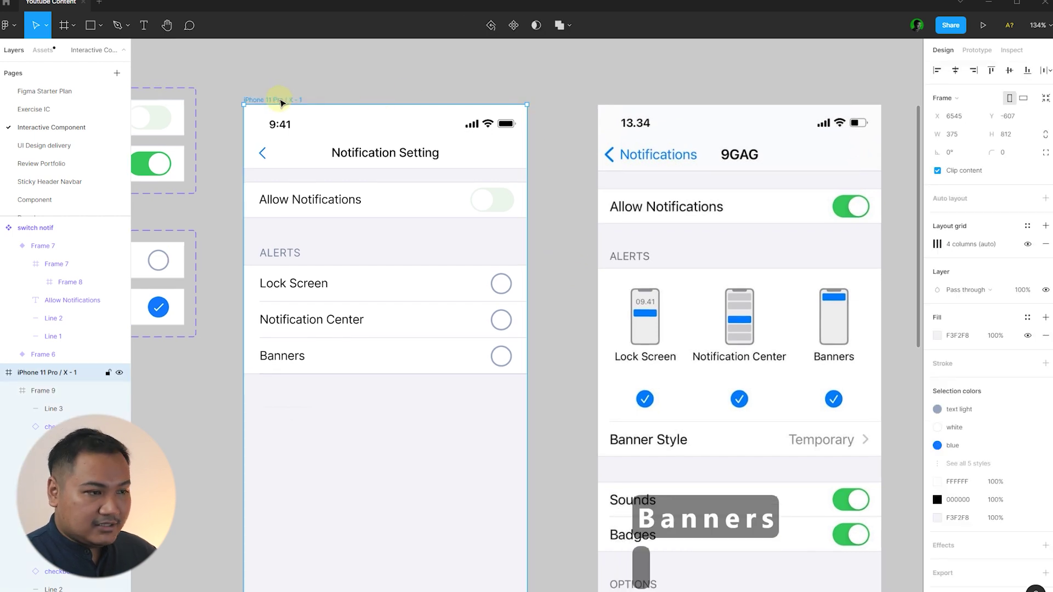
left_click(983, 26)
left_click(580, 157)
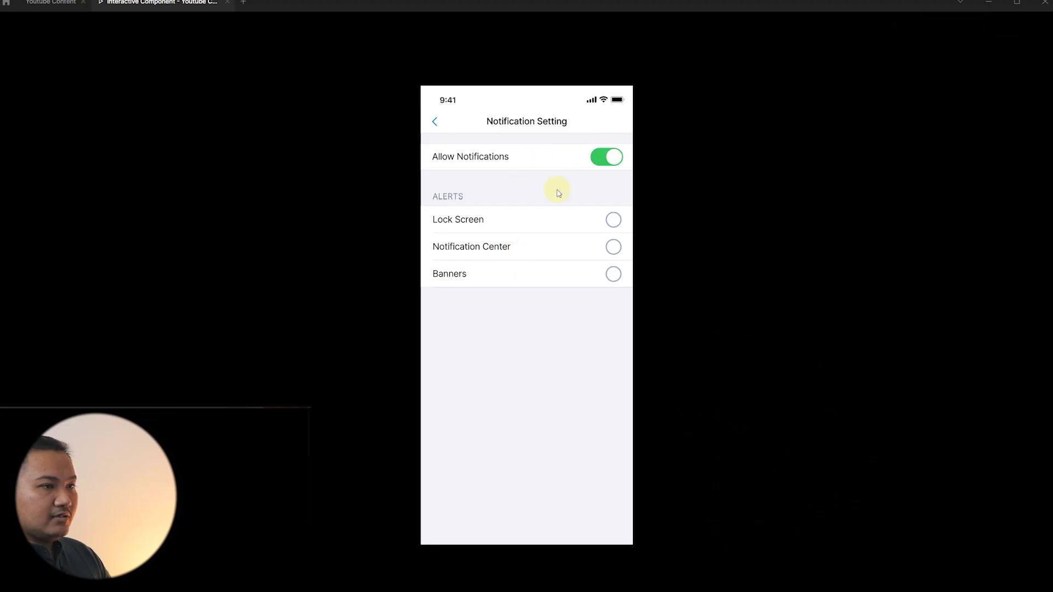
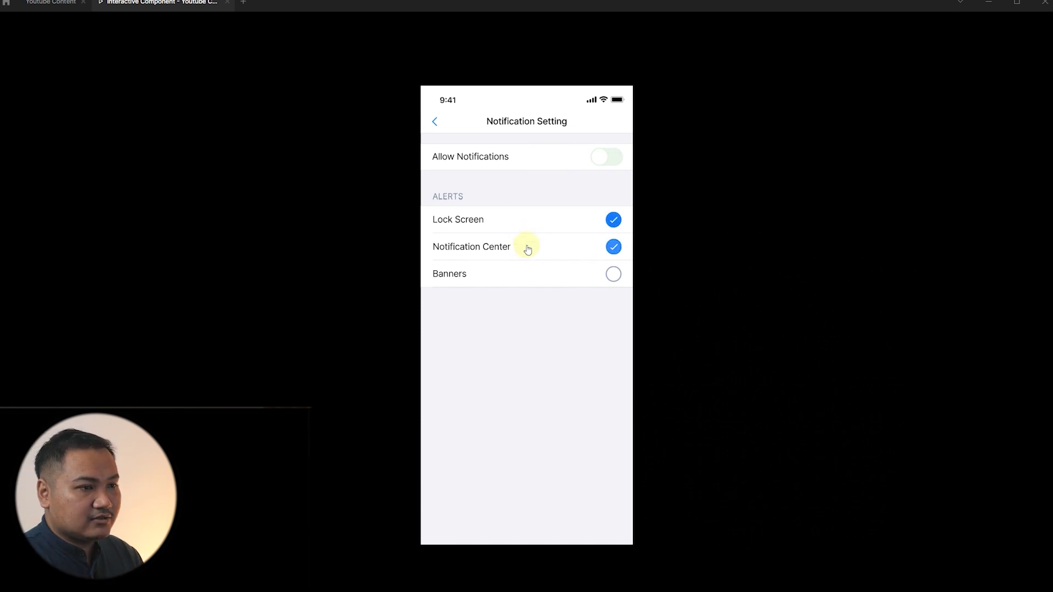
left_click(536, 274)
left_click(542, 247)
left_click(548, 248)
left_click(550, 274)
left_click(554, 251)
left_click(556, 271)
left_click(555, 254)
left_click(548, 218)
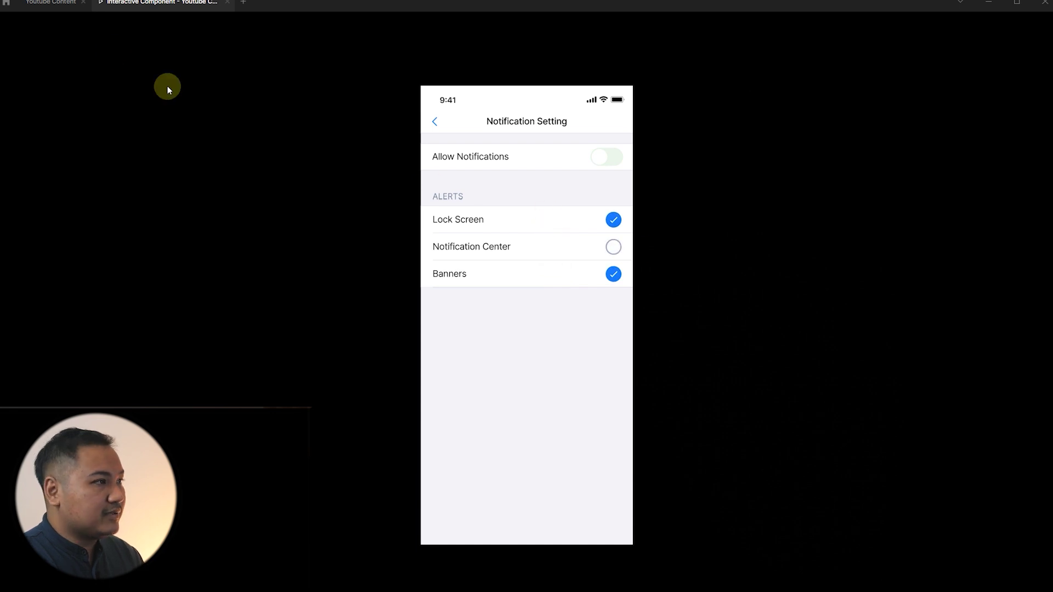
Step: Return to the design file and set the checkbox circles' stroke width to 1.5 in both checkbox notif variants
left_click(64, 4)
left_click(554, 235)
scroll(351, 285, "up", 3)
scroll(363, 290, "up", 5)
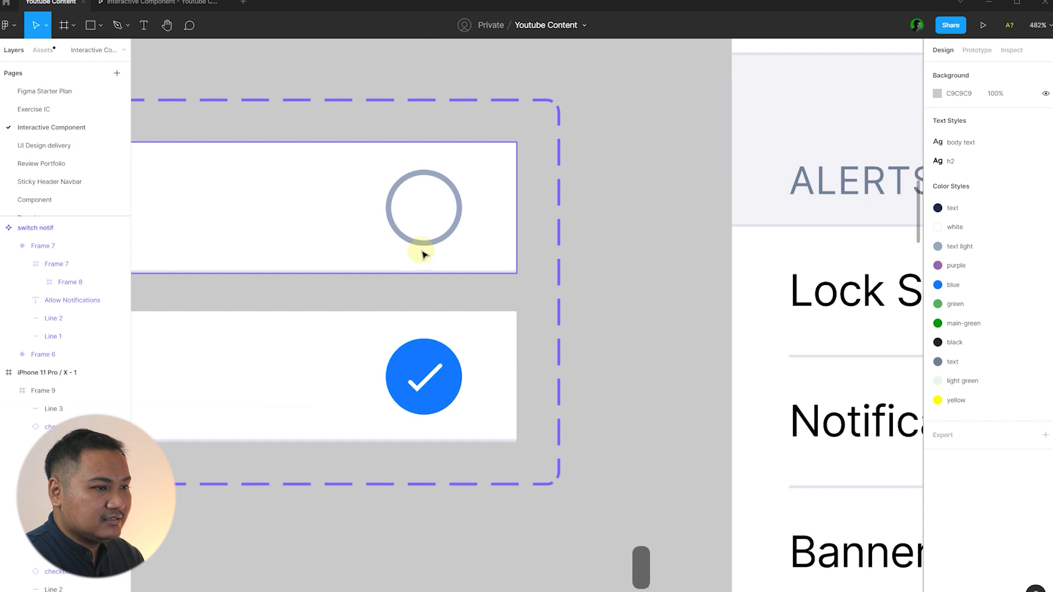
double_click(422, 241)
left_click(433, 354, "shift")
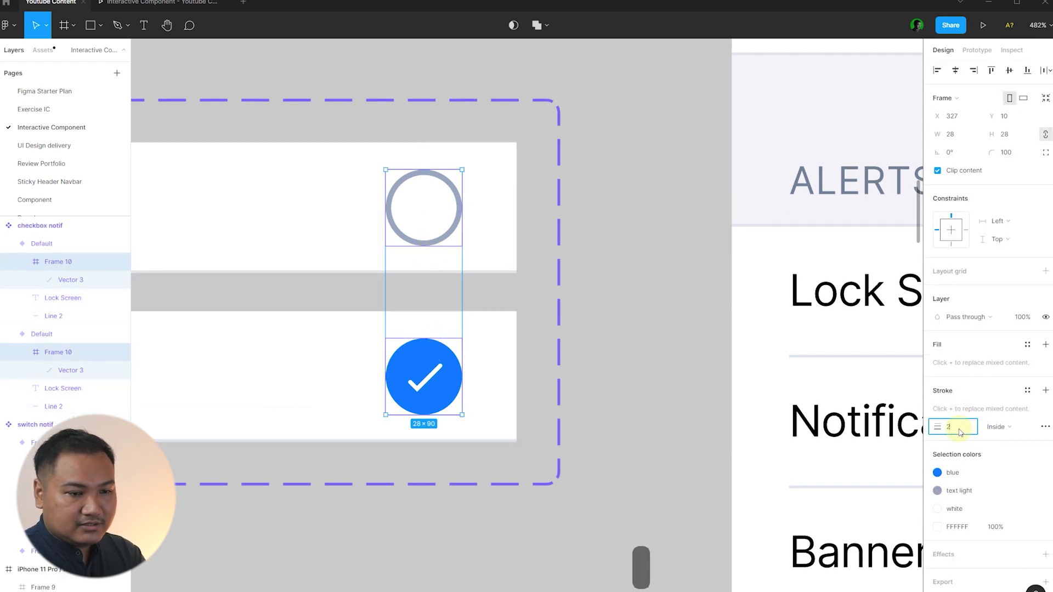
type("1.5")
key("Return")
left_click(661, 322)
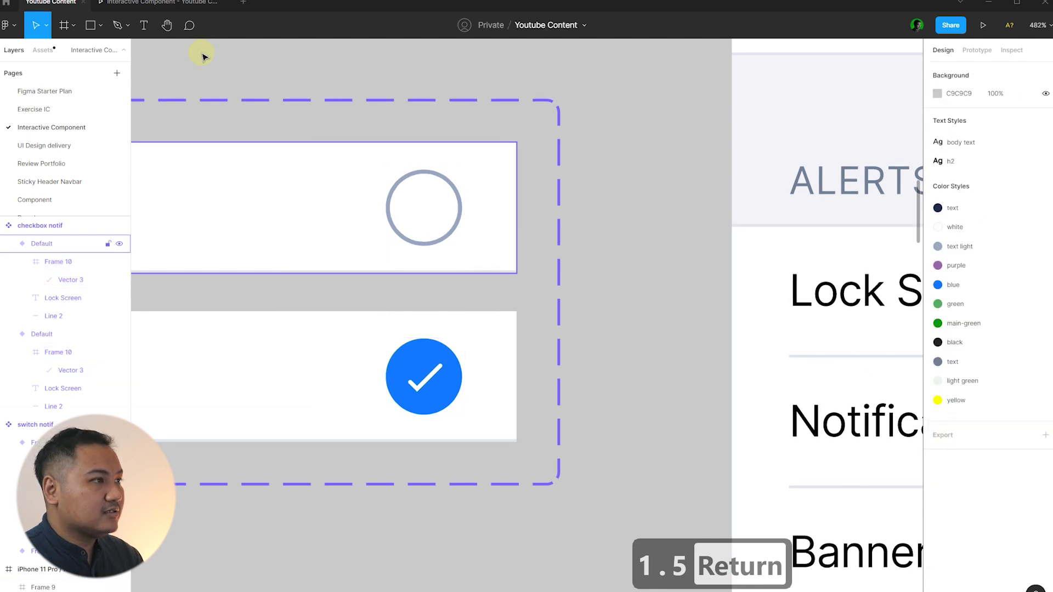
Step: Test toggling the Lock Screen, Notification Center and Banners checkboxes again in the prototype preview, and return to the design file
left_click(183, 10)
left_click(518, 222)
left_click(527, 246)
left_click(535, 274)
left_click(538, 230)
left_click(536, 248)
left_click(537, 274)
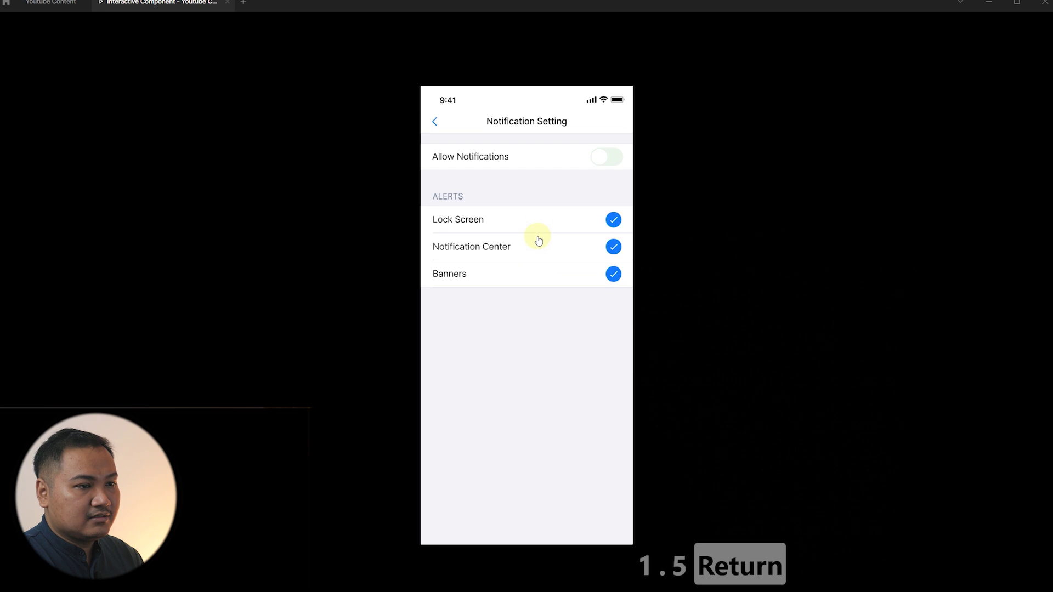
left_click(552, 281)
left_click(538, 247)
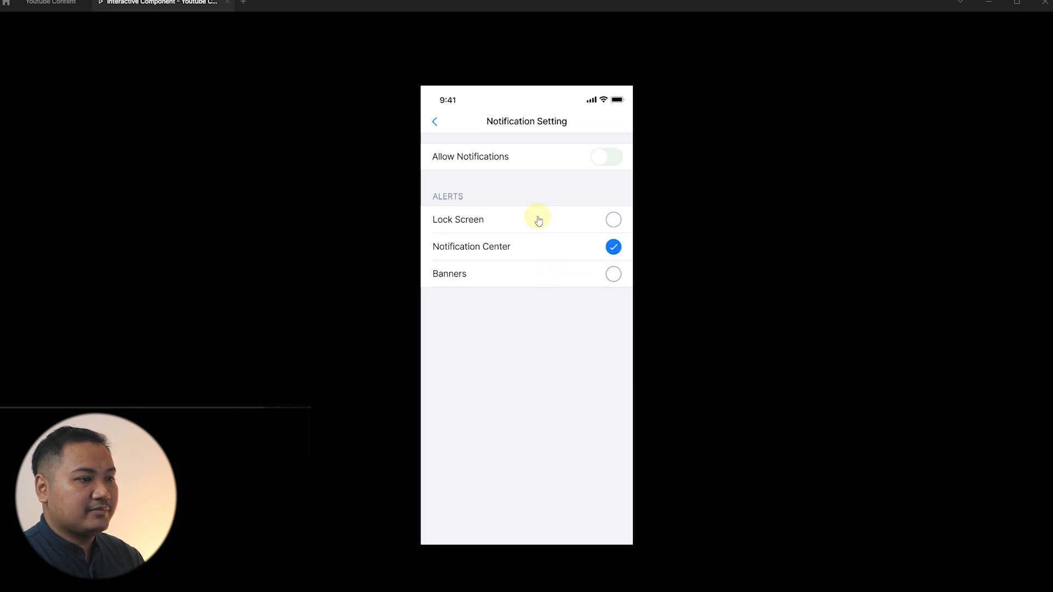
left_click(54, 9)
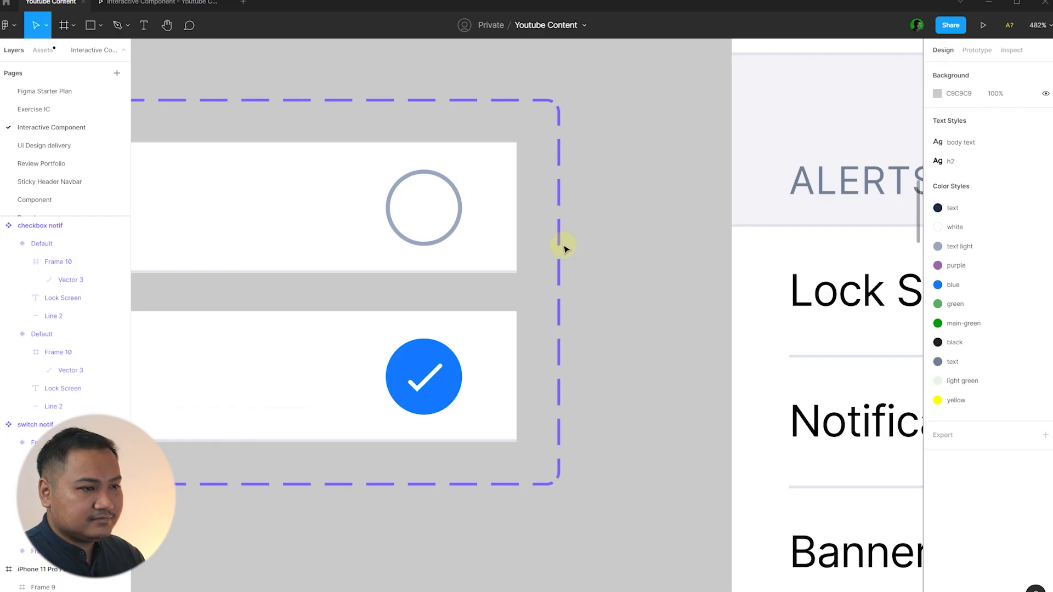
scroll(282, 356, "down", 5)
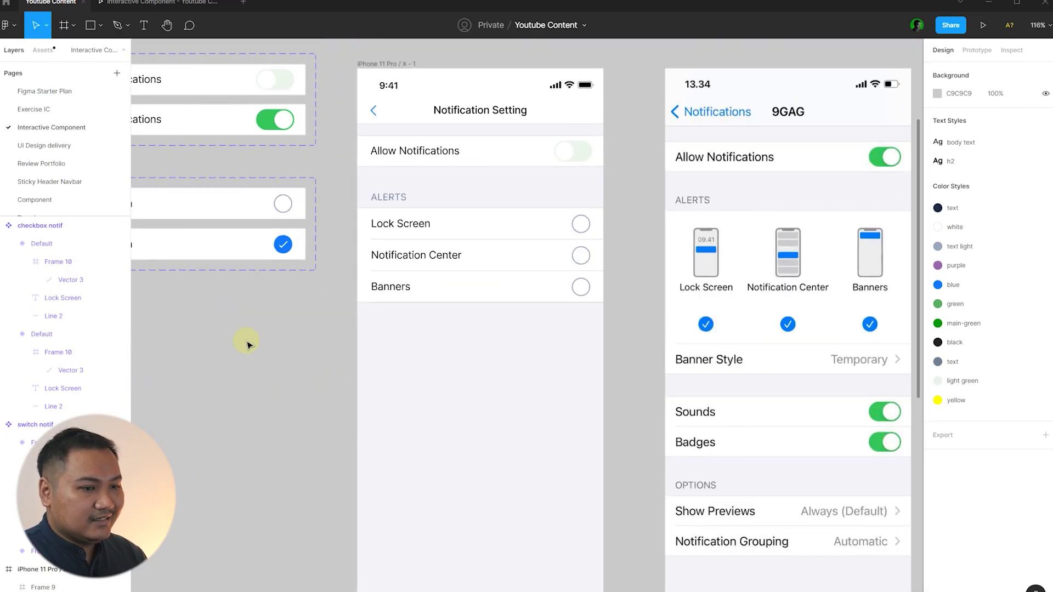
scroll(238, 334, "down", 2)
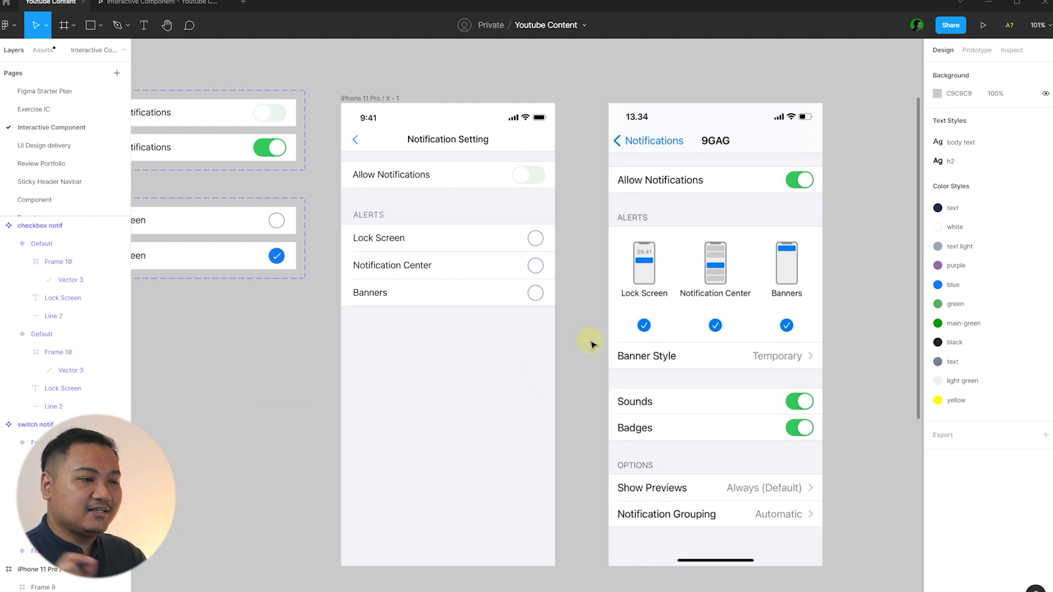
scroll(592, 330, "down", 5)
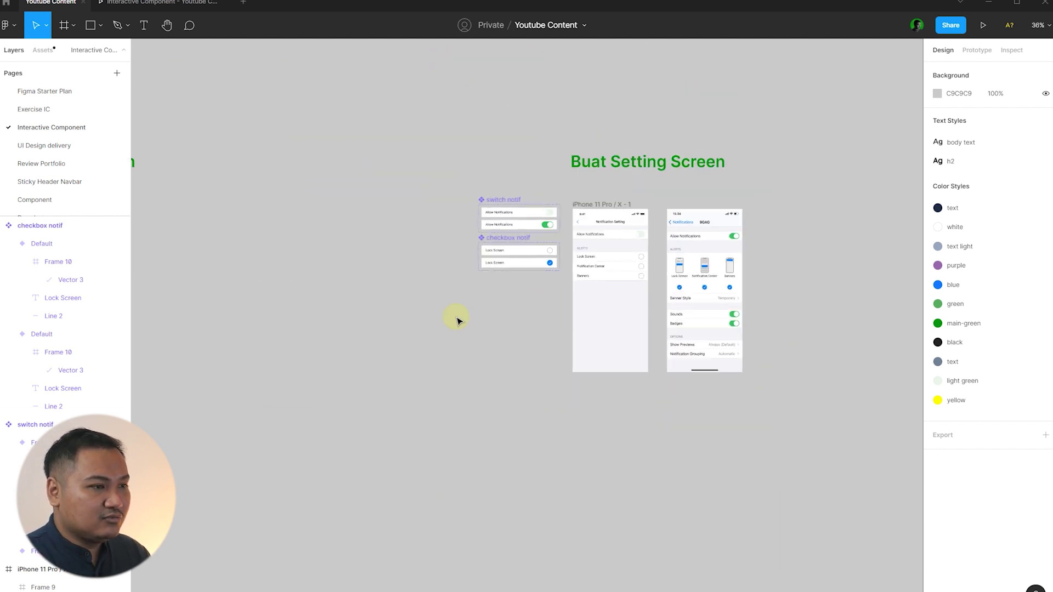
Step: Duplicate the ALERTS heading into the empty area below the Banners row of the phone frame
scroll(656, 294, "left", 5)
scroll(701, 295, "right", 5)
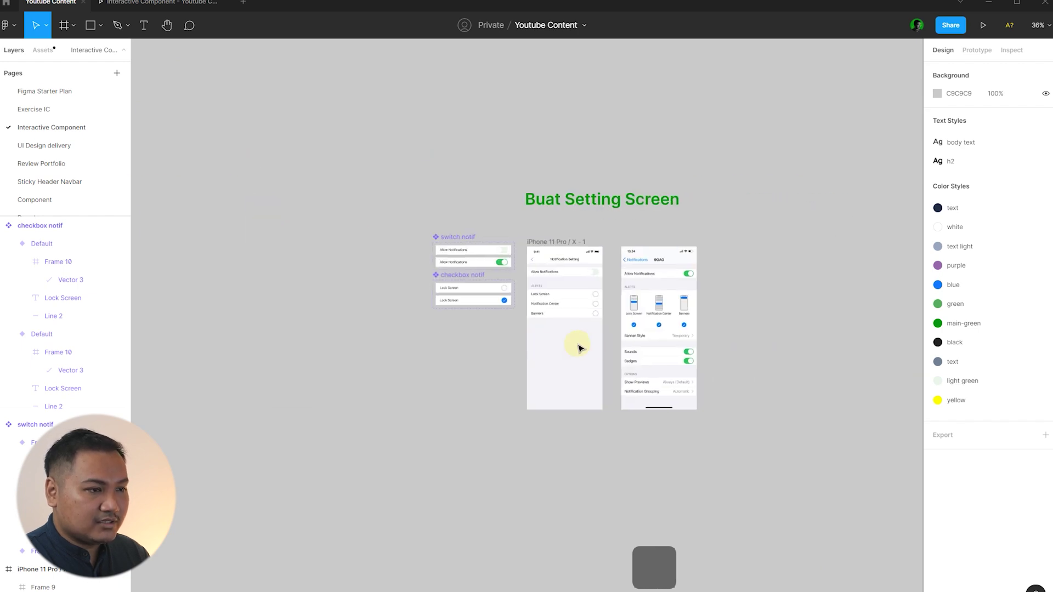
scroll(575, 336, "up", 5)
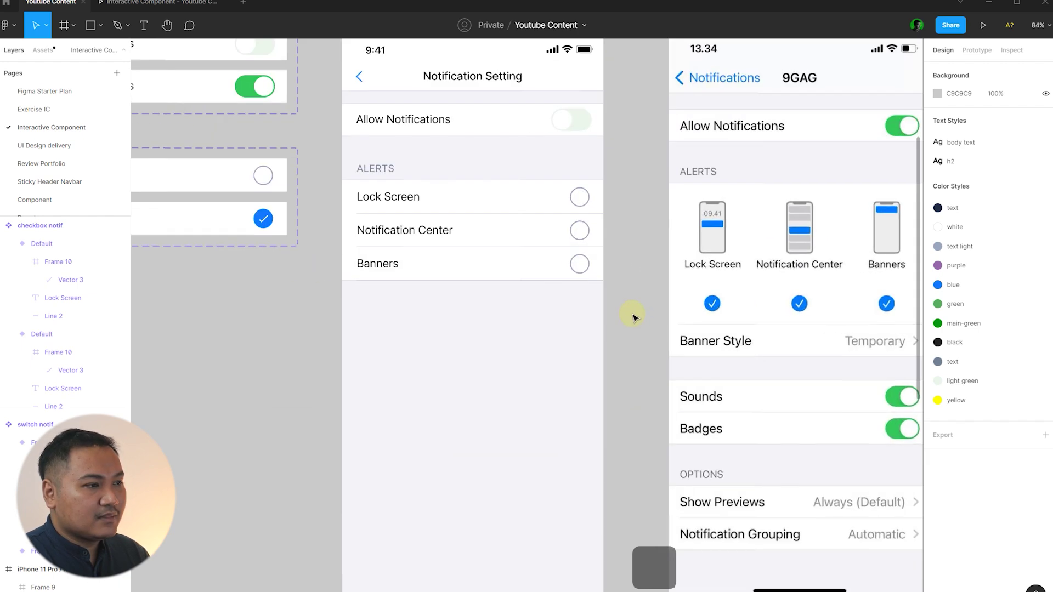
scroll(625, 304, "up", 1)
left_click(376, 184)
scroll(442, 173, "up", 2)
left_click_drag(382, 371, 383, 391)
Step: Nudge the duplicated heading below the Banners row upward to Y 388
left_click_drag(672, 448, 308, 186)
key("ctrl+alt+g")
key("Up")
key("Up")
key("Up")
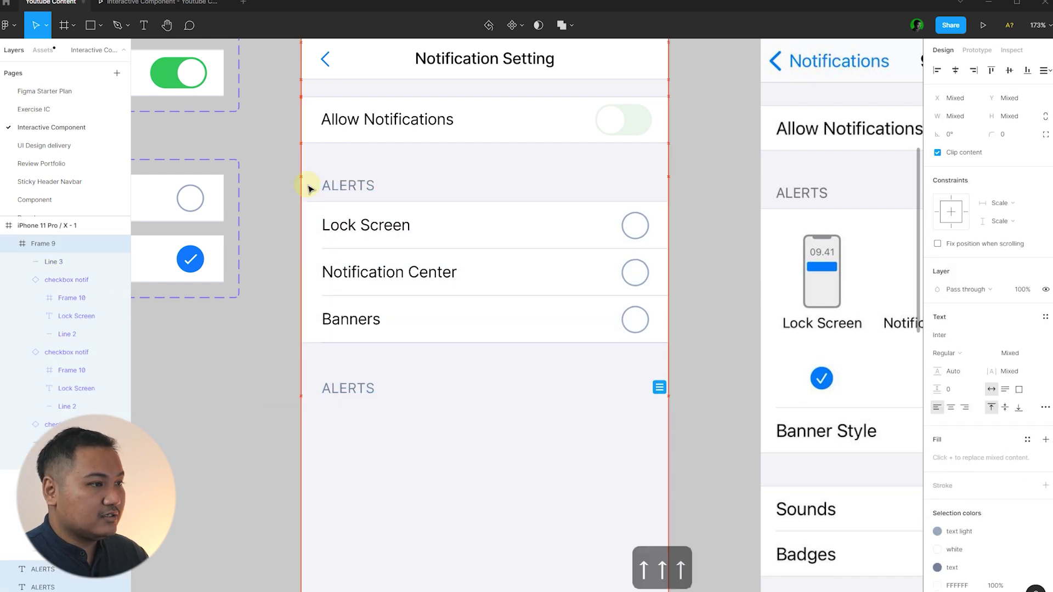
left_click(386, 415)
left_click(370, 397)
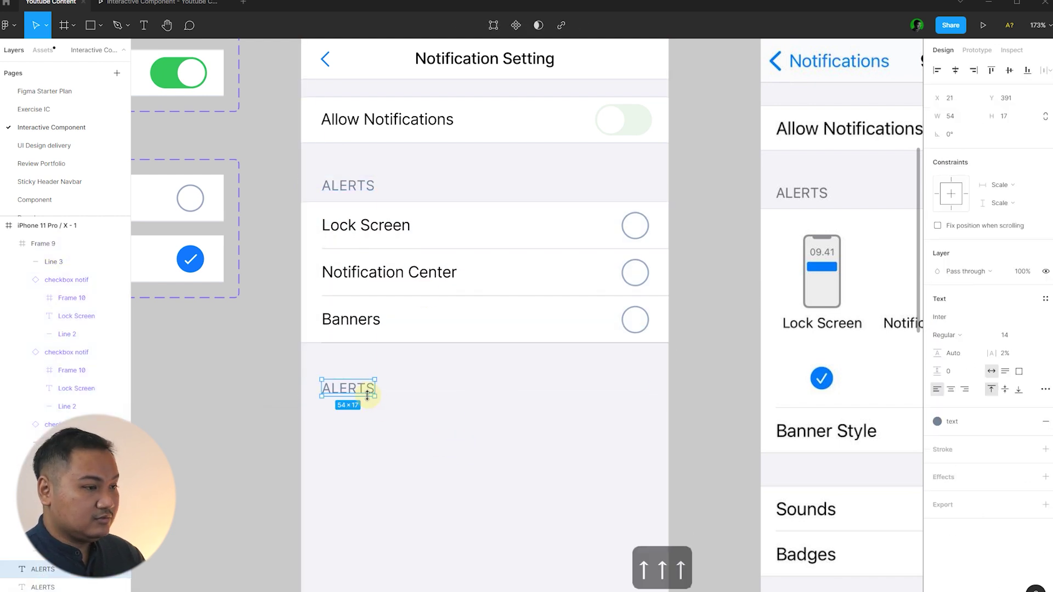
key("Up")
key("Up")
key("Up")
Step: Change the duplicated heading's text to "VOLUME"
left_click(393, 413)
double_click(366, 390)
type("VOLUME")
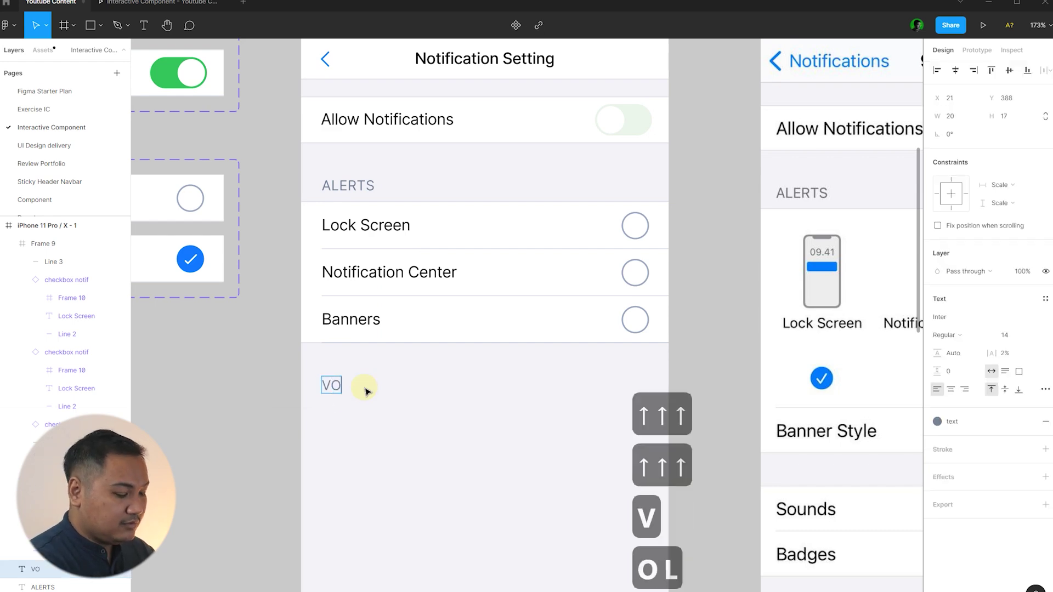
key("Escape")
left_click(466, 387)
scroll(564, 368, "down", 5)
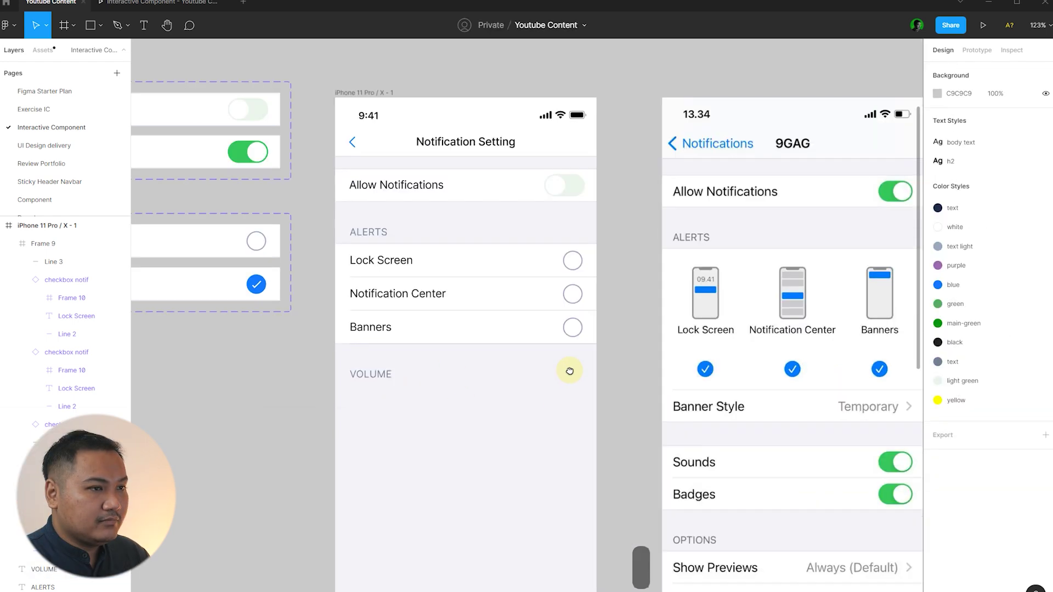
Step: Copy an ALERTS checkbox row out of the phone frame onto the canvas below the checkbox notif component
scroll(717, 285, "up", 4)
left_click(550, 175)
left_click_drag(550, 175, 230, 357)
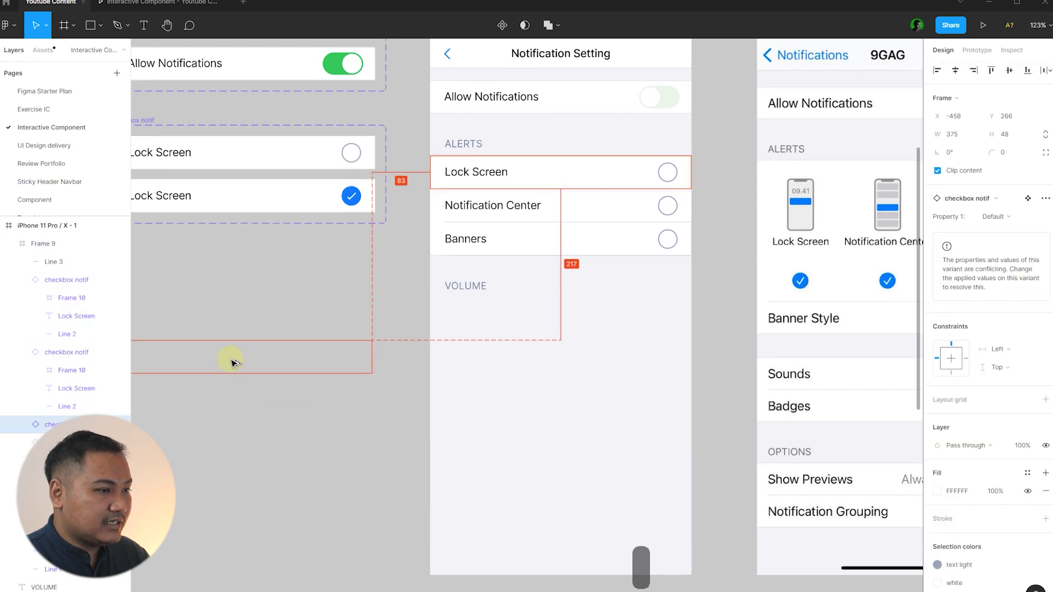
left_click(278, 305)
scroll(310, 321, "left", 3)
right_click(334, 339)
left_click(332, 338)
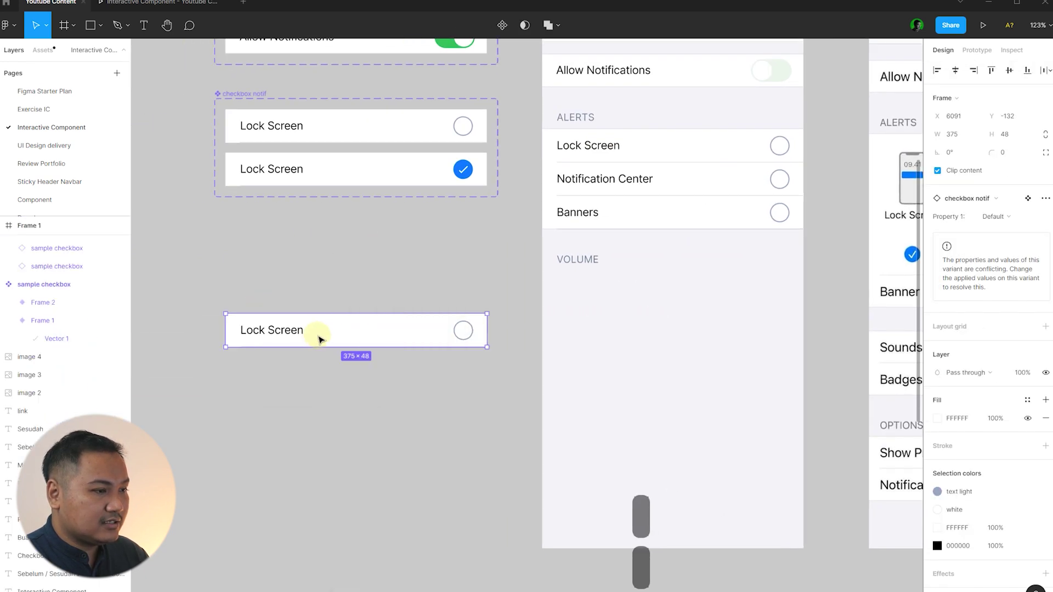
Step: Detach the copied Lock Screen row from its component and place it flush left under the VOLUME heading
right_click(322, 336)
left_click(380, 479)
left_click(473, 423)
left_click_drag(261, 313, 567, 291)
key("alt+a")
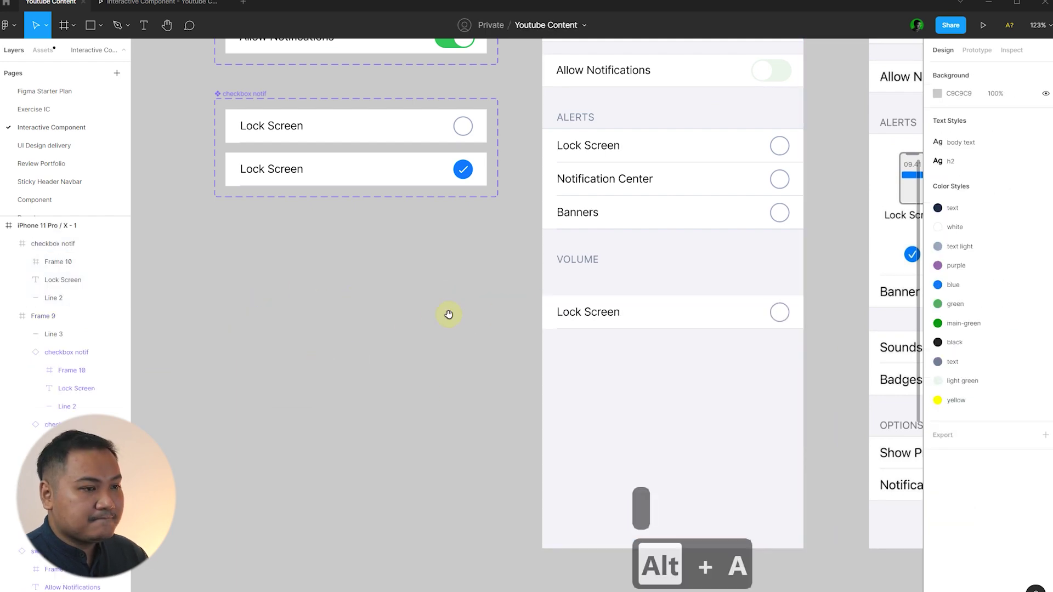
Step: Check the ALERTS section's spacing and set the vertical spacing between the VOLUME heading and its row to 8
scroll(447, 310, "up", 3)
left_click_drag(447, 298, 442, 263)
scroll(449, 274, "up", 3)
scroll(466, 303, "up", 2)
left_click(298, 222)
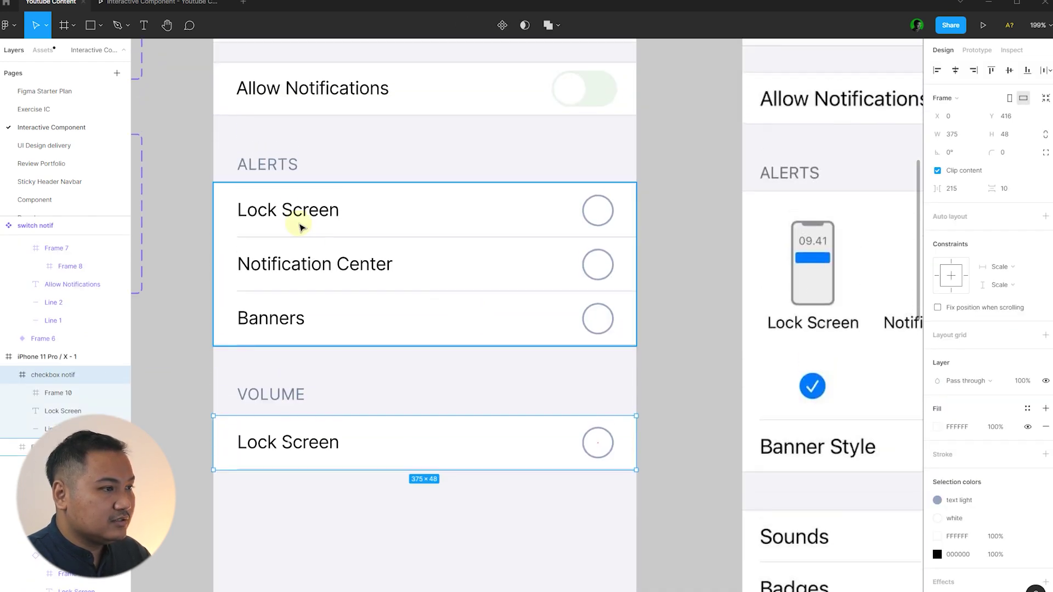
left_click(284, 169, "shift")
left_click(659, 235)
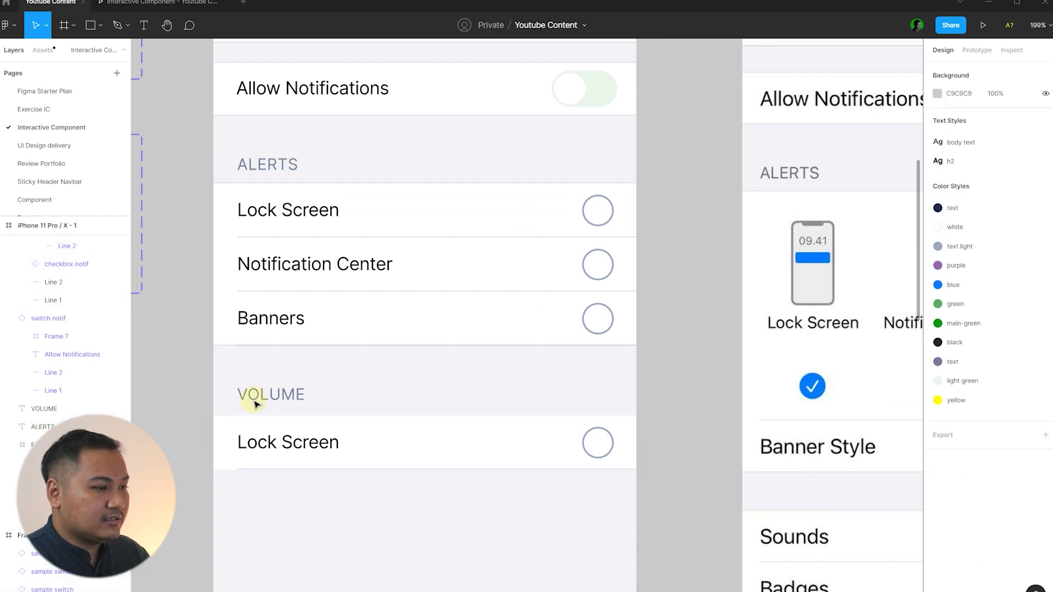
left_click(252, 399)
left_click(287, 441, "shift")
key("Return")
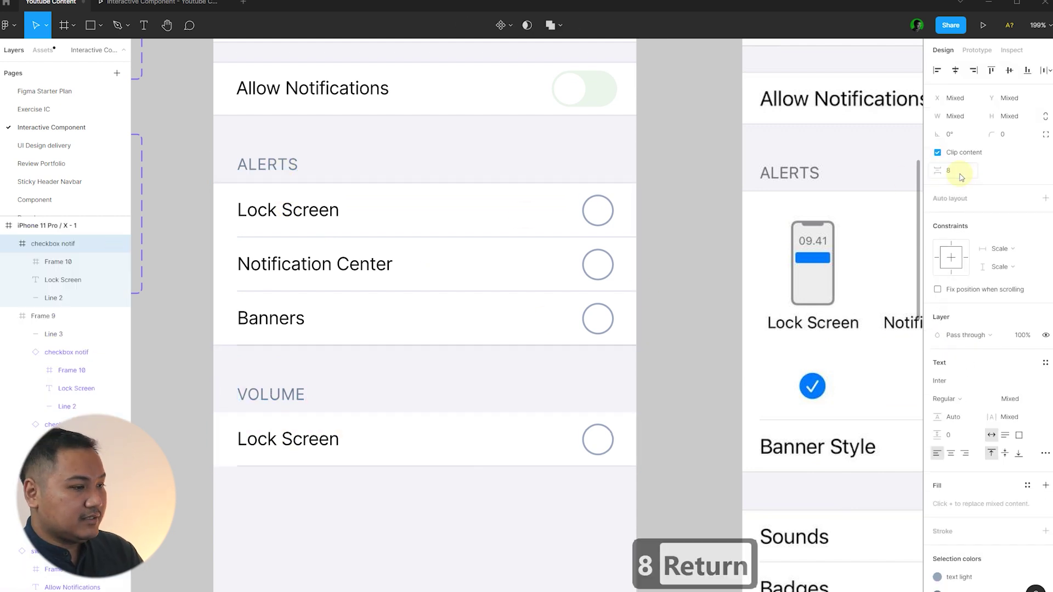
left_click(658, 339)
Step: Delete the checkbox circle from the row under VOLUME
scroll(668, 340, "down", 4)
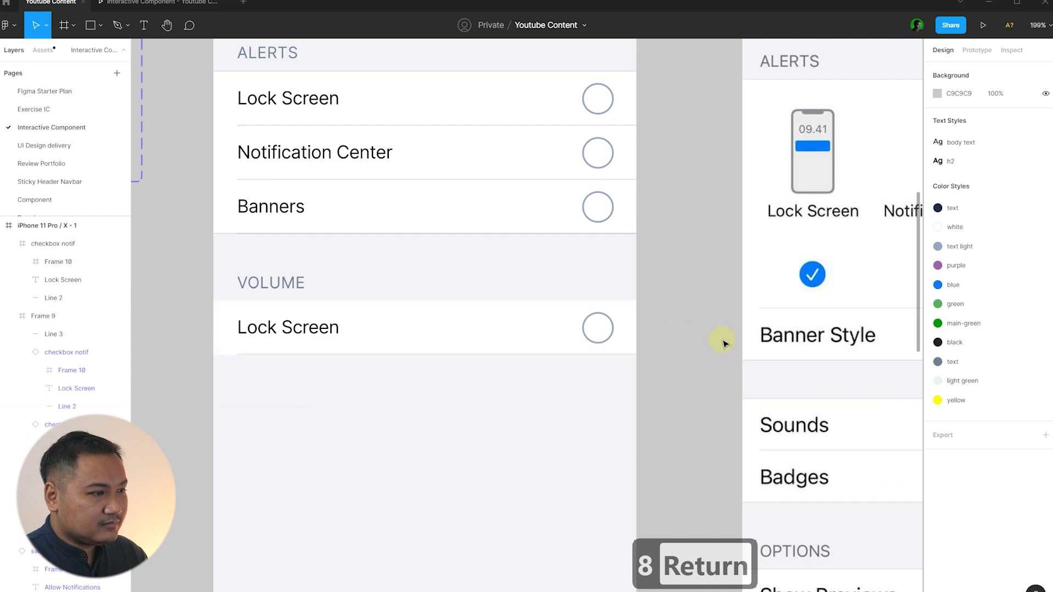
left_click(612, 332)
double_click(609, 330)
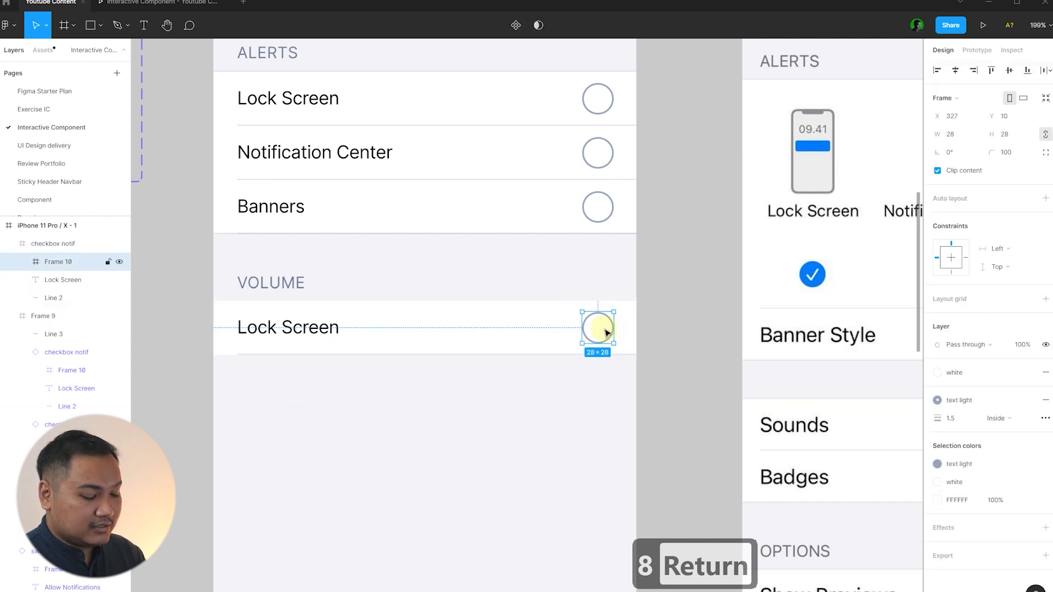
key("Delete")
Step: Extend the VOLUME row's bottom divider across the full row and duplicate it along the row's upper edge
double_click(296, 333)
left_click(263, 355)
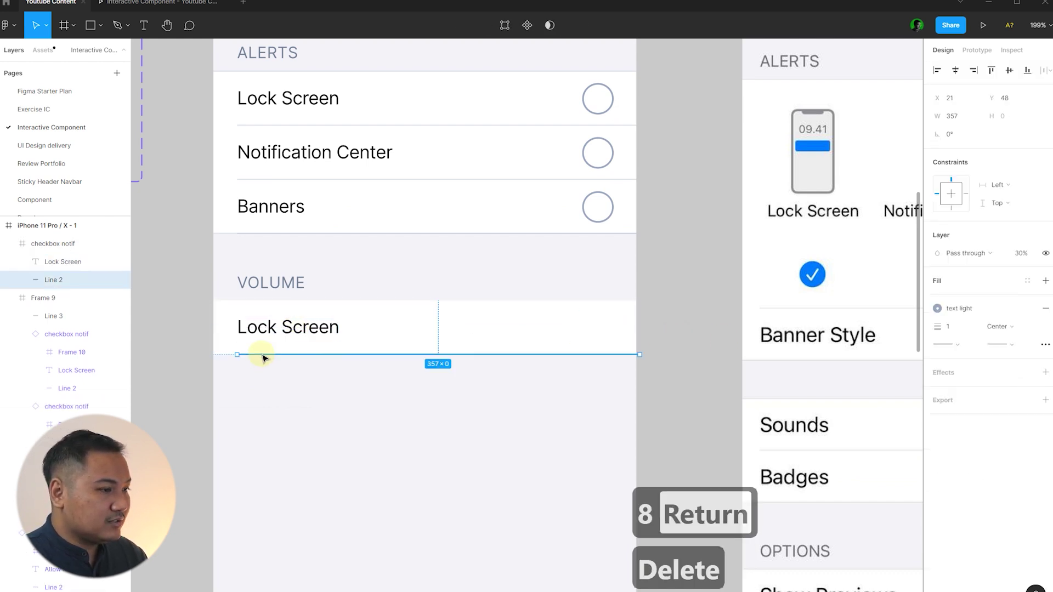
scroll(395, 356, "up", 3, "ctrl")
mouse_move(174, 353)
left_mouse_down()
mouse_move(136, 355)
mouse_move(180, 356)
left_mouse_up()
left_click_drag(272, 357, 271, 278)
left_click(782, 282)
scroll(303, 333, "down", 3)
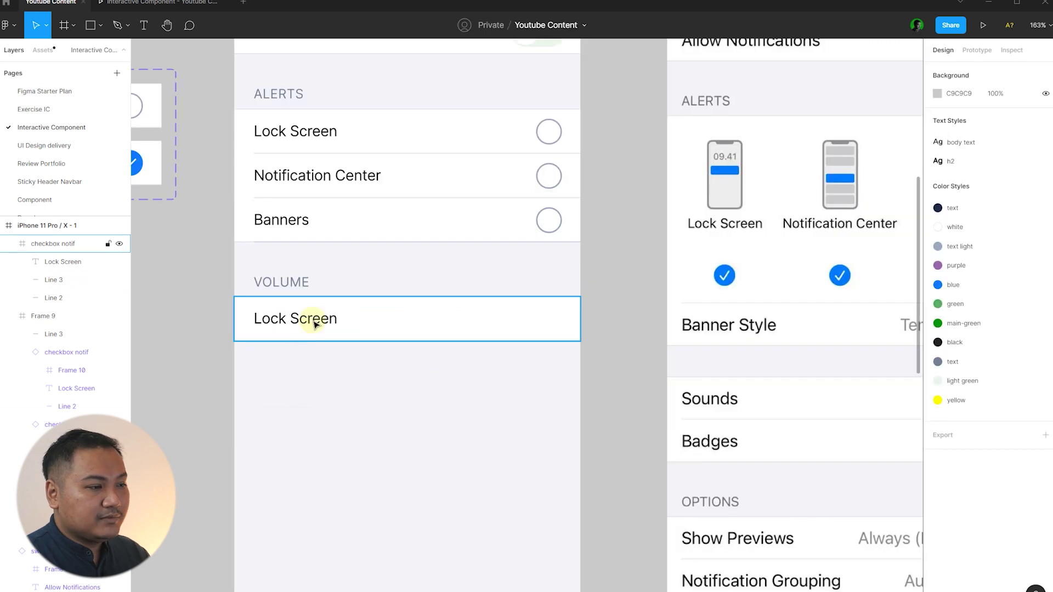
scroll(296, 317, "up", 3, "ctrl")
left_click(306, 327)
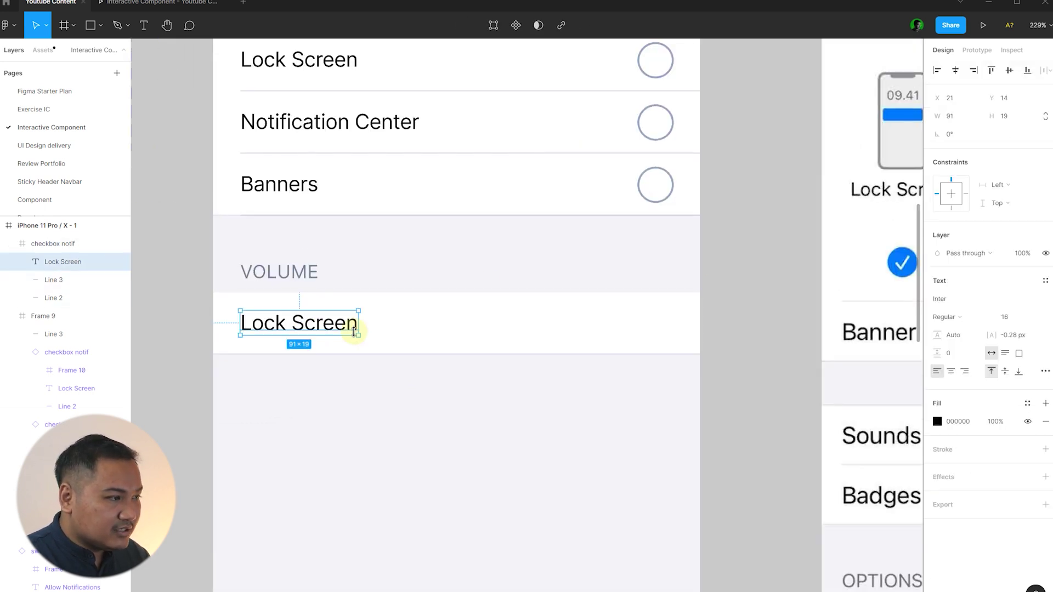
left_click(74, 284)
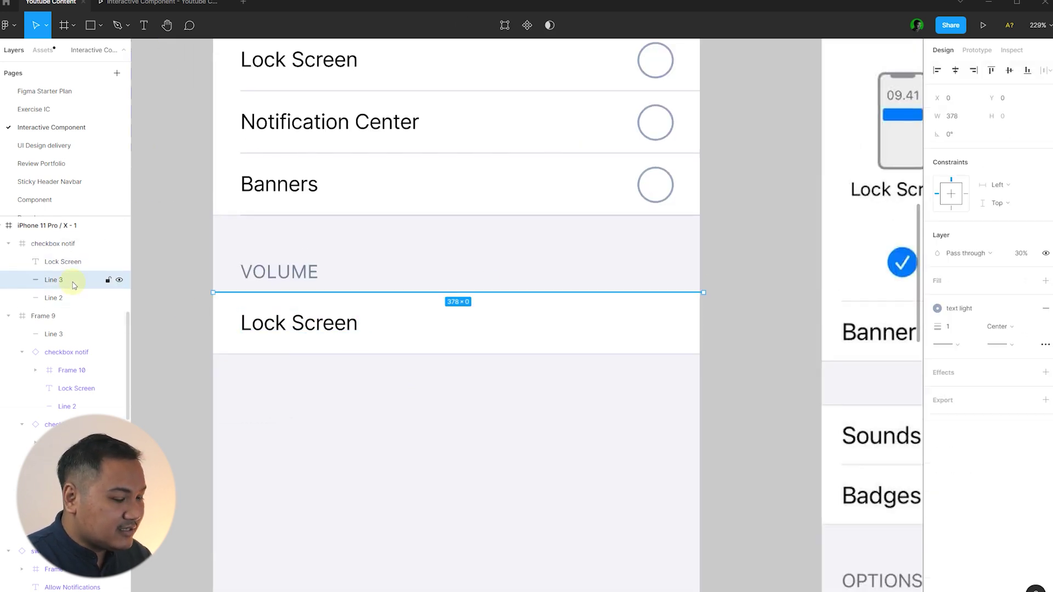
left_click(740, 277)
scroll(379, 344, "down", 3)
scroll(622, 311, "down", 2, "ctrl")
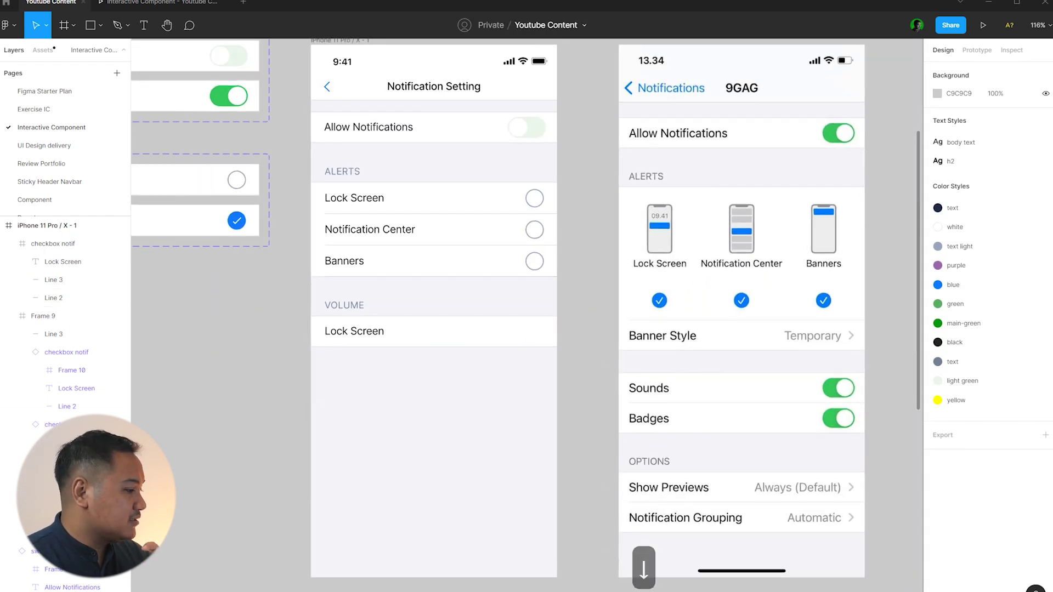
Step: Switch to the Chrome browser, find the volume-up icon on heroicons.dev by searching for "volume", and copy it
key("alt+Tab")
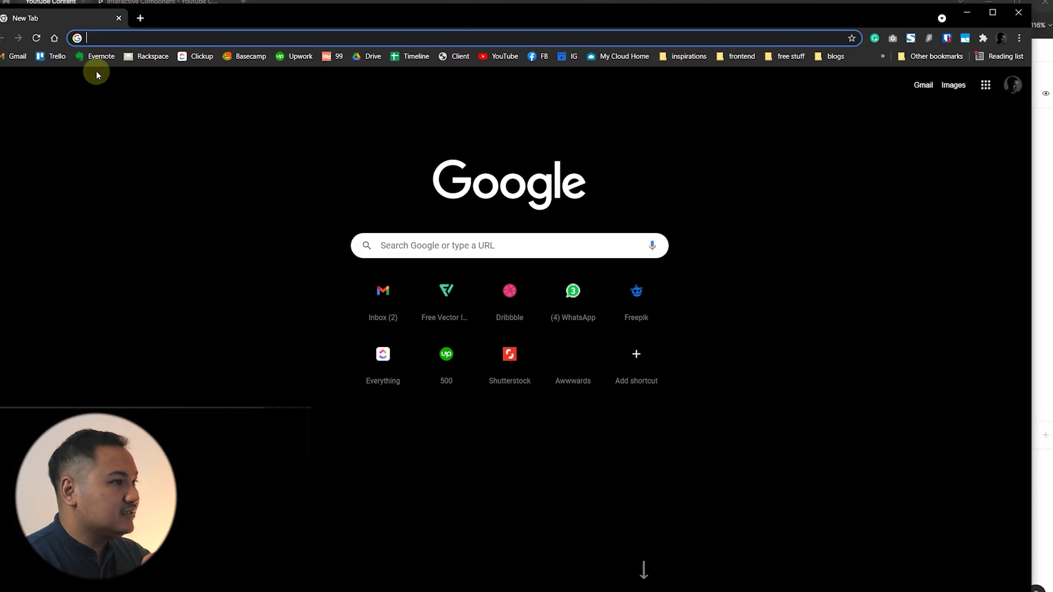
type("hero")
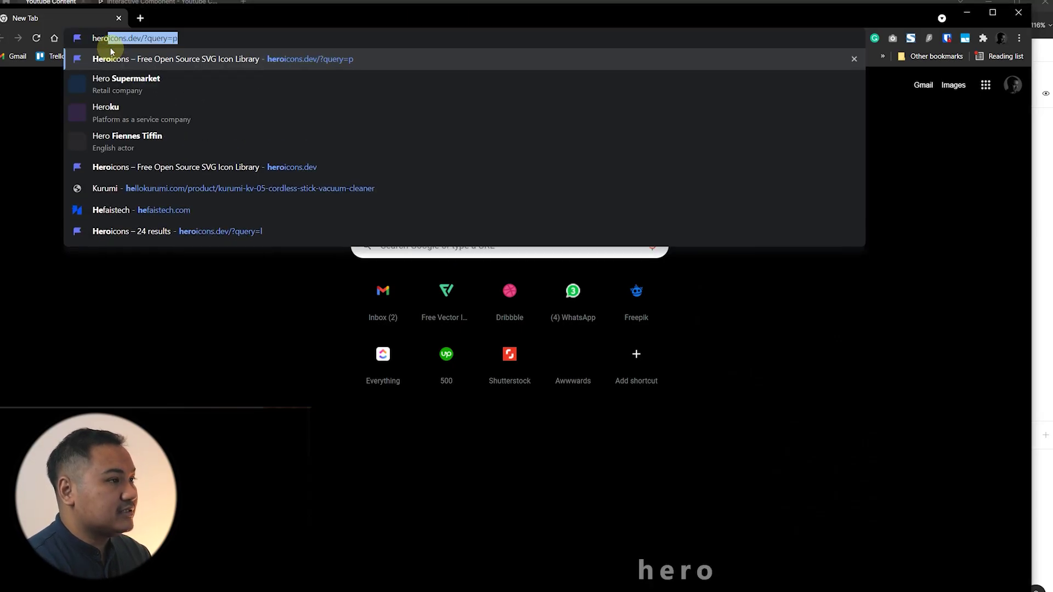
key("Return")
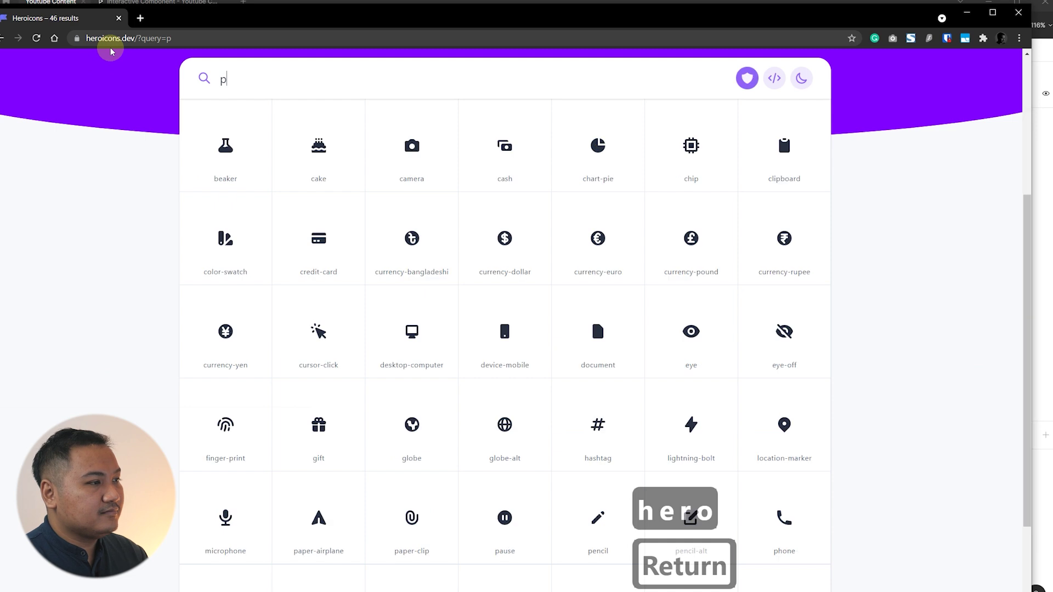
left_click(227, 79)
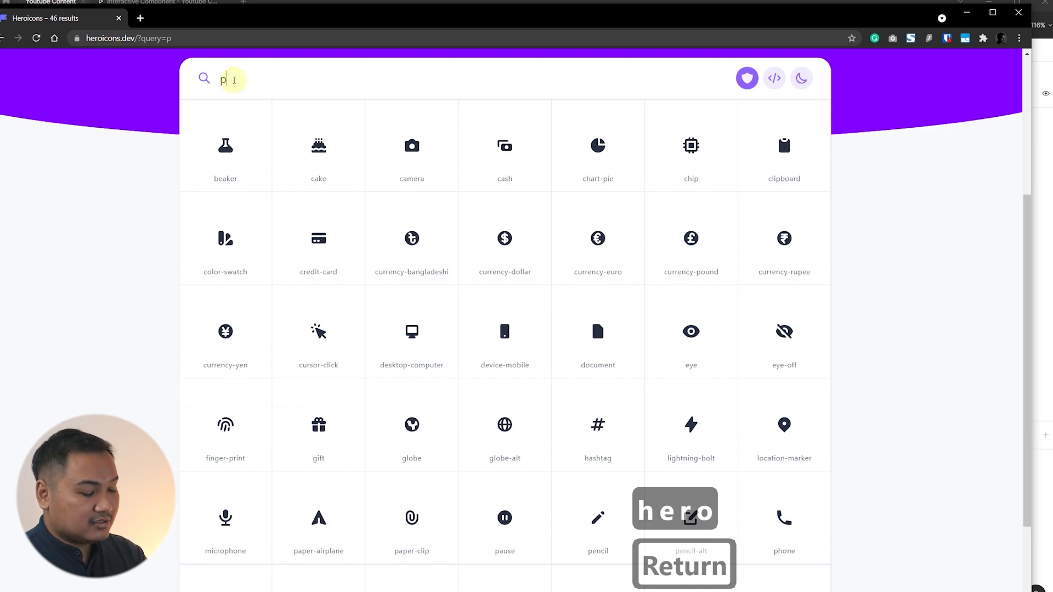
key("BackSpace")
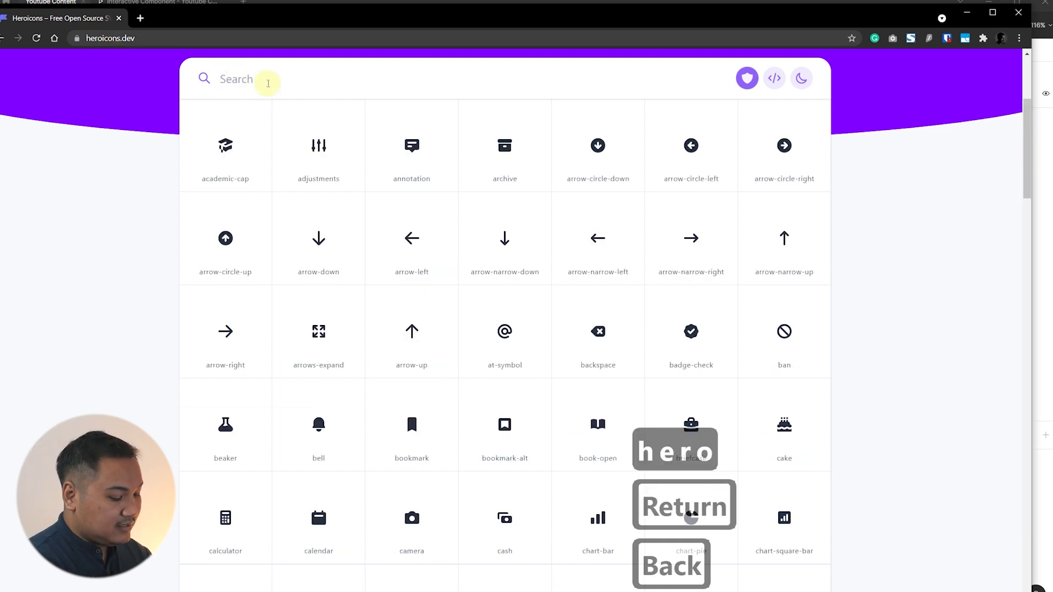
type("volume")
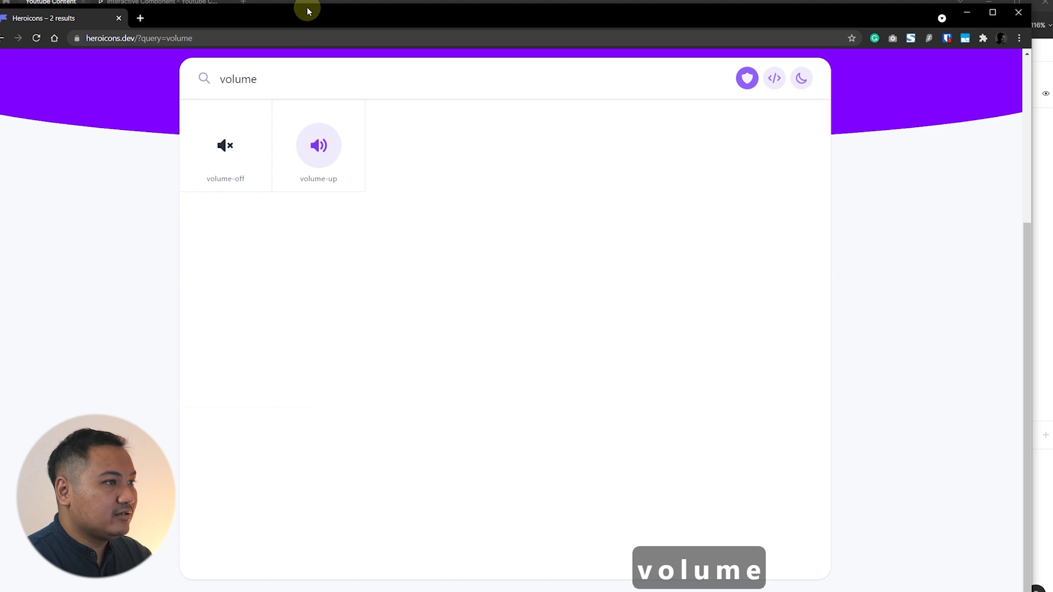
Step: Return to the Figma design file, paste the volume-up icon into the VOLUME row and dismiss the missing fonts notice
key("alt+Tab")
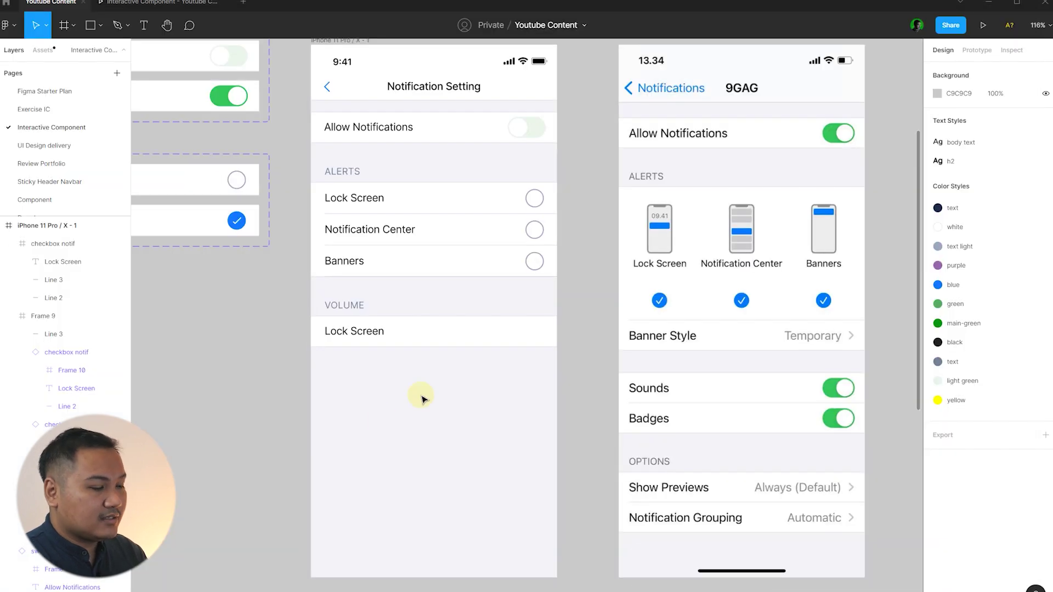
scroll(376, 357, "up", 5)
left_click(427, 328)
left_click(427, 329)
key("ctrl+v")
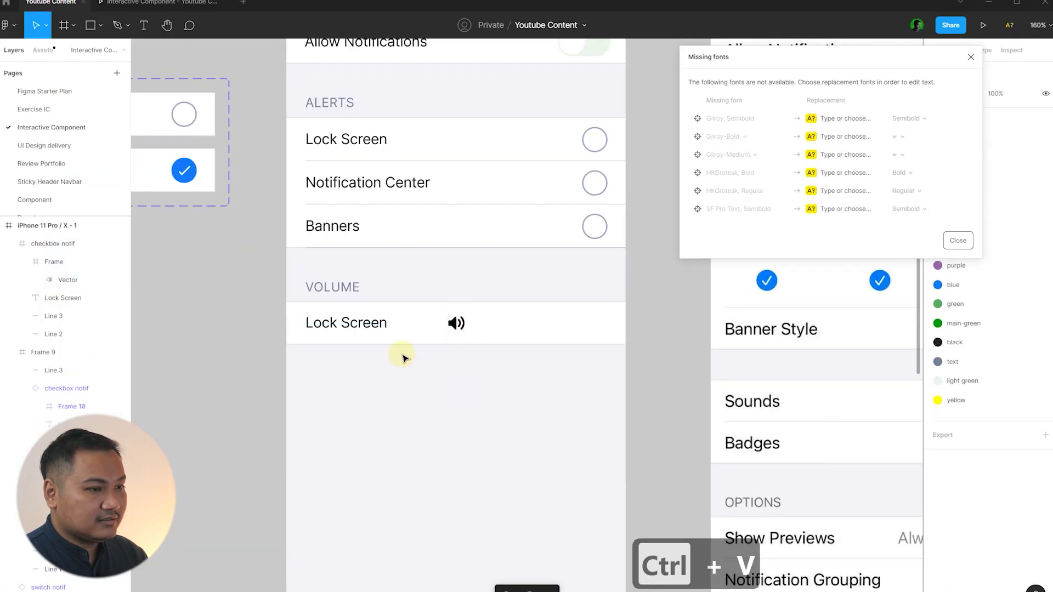
scroll(404, 353, "up", 4)
left_click(958, 240)
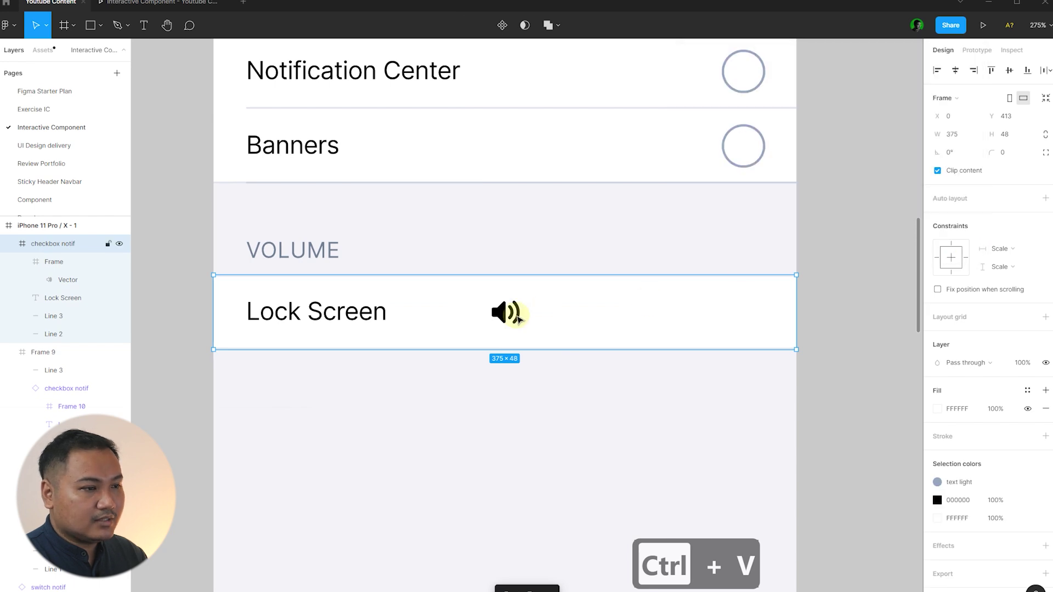
Step: Recolour the pasted volume icon with the blue colour style
double_click(505, 312)
scroll(239, 263, "down", 4)
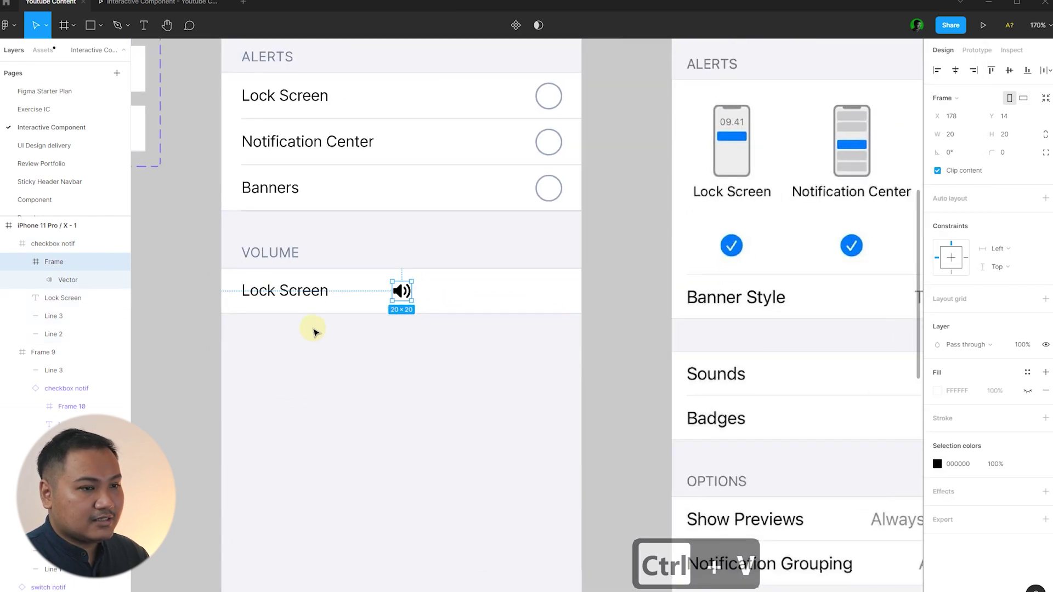
scroll(333, 378, "down", 3)
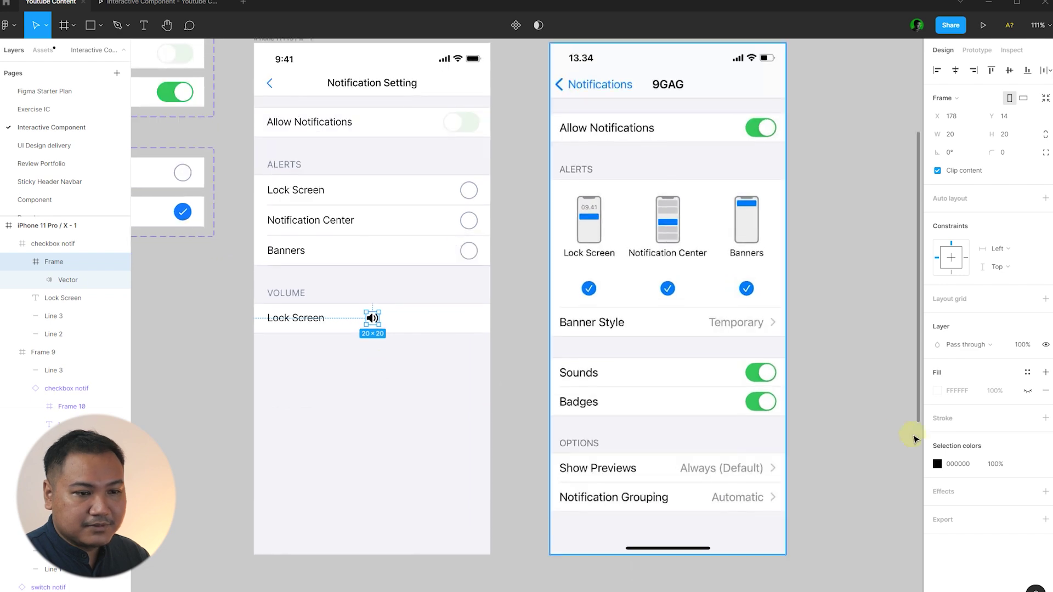
left_click(1028, 464)
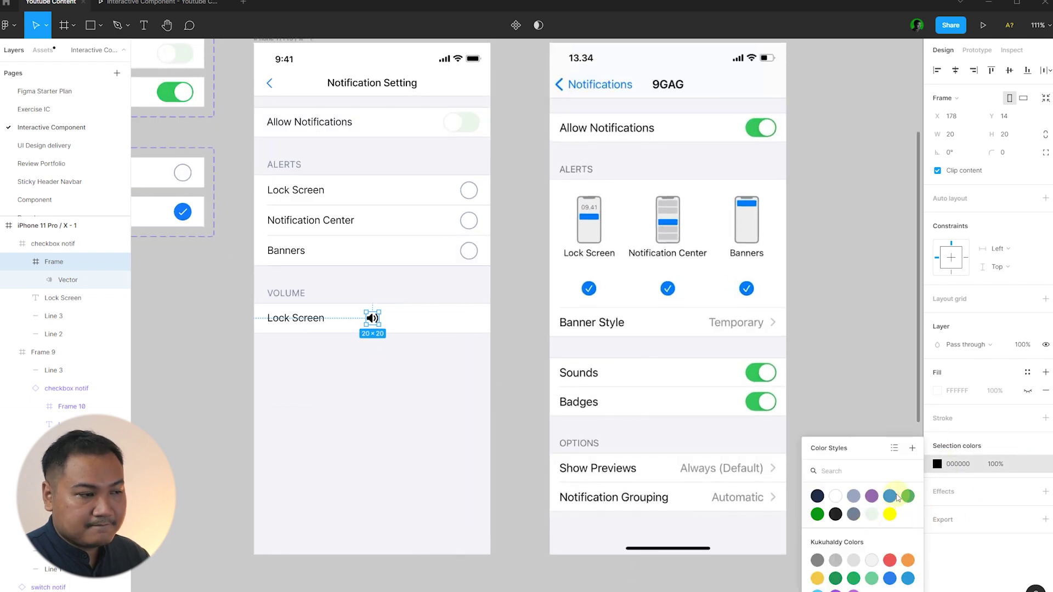
key("Escape")
left_click(242, 341)
Step: Delete the Lock Screen label from the row under VOLUME
scroll(306, 305, "up", 3)
left_click(305, 305)
double_click(319, 311)
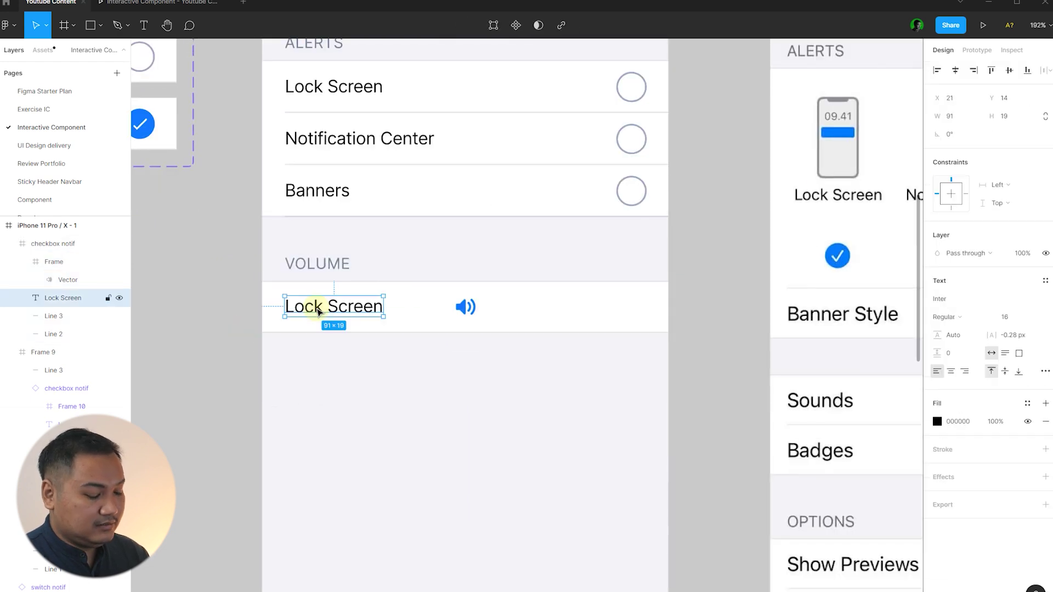
key("Delete")
Step: Move the volume icon to the row's left margin, aligning it with the VOLUME heading using the layout grid
left_click(466, 306)
left_click_drag(466, 306, 299, 303)
key("ctrl+shift+4")
scroll(296, 304, "up", 4)
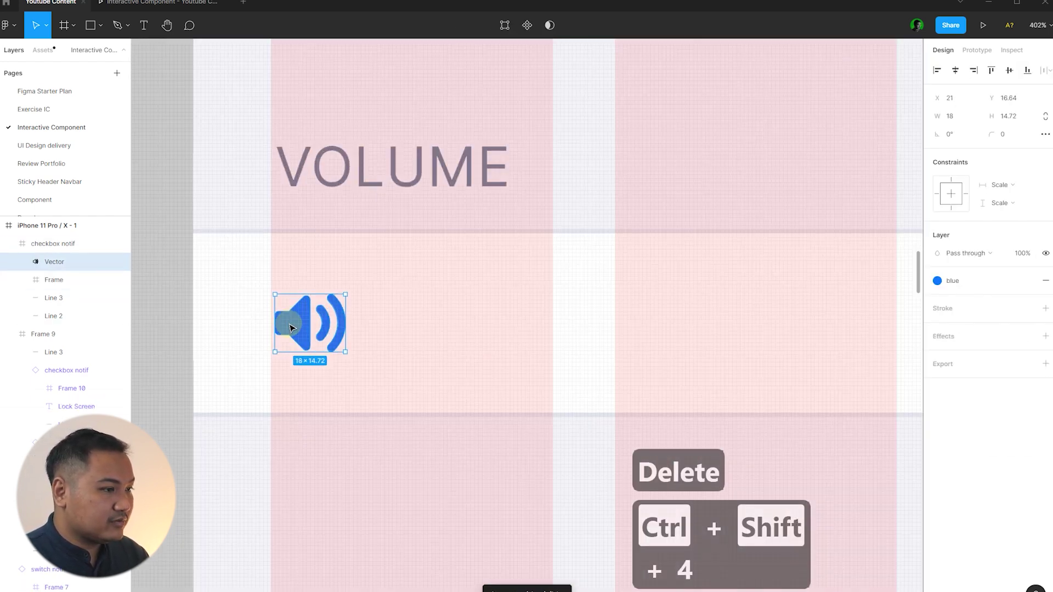
key("Left")
left_click(307, 444)
key("ctrl+shift+4")
Step: Draw a thin horizontal frame about 299 × 4 beside the volume icon in the VOLUME row
scroll(336, 401, "down", 5)
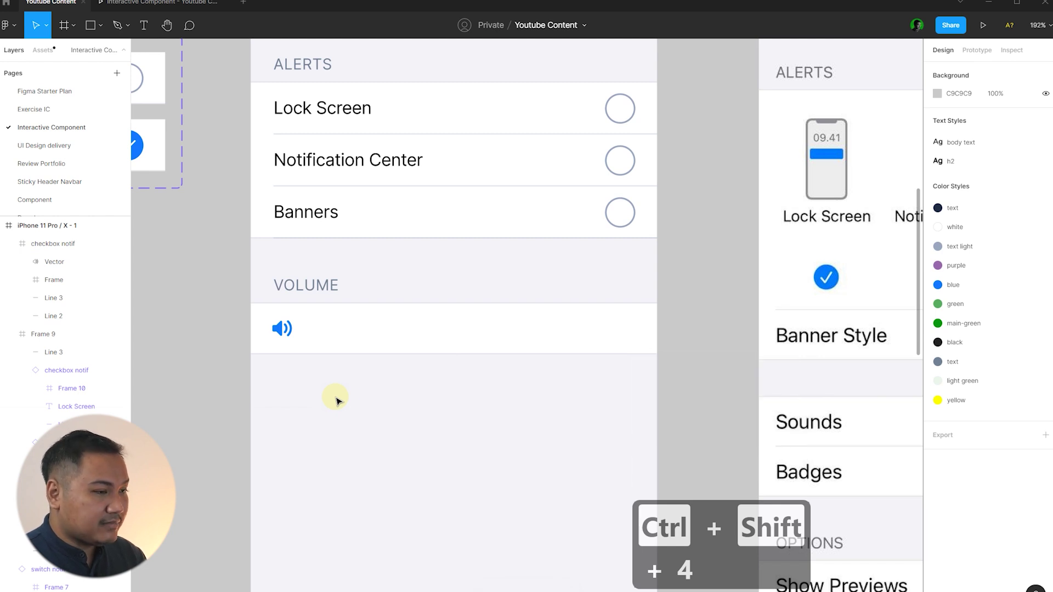
key("f")
scroll(542, 326, "up", 2)
left_click_drag(215, 326, 666, 334)
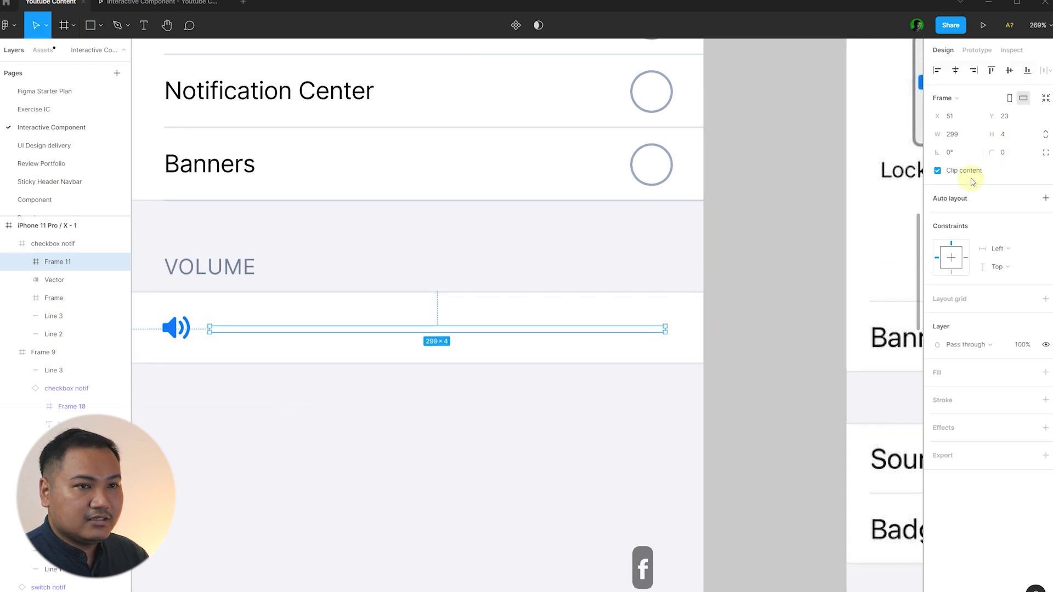
Step: Set the corner radius of the thin frame in the VOLUME row to 10
scroll(515, 392, "down", 1)
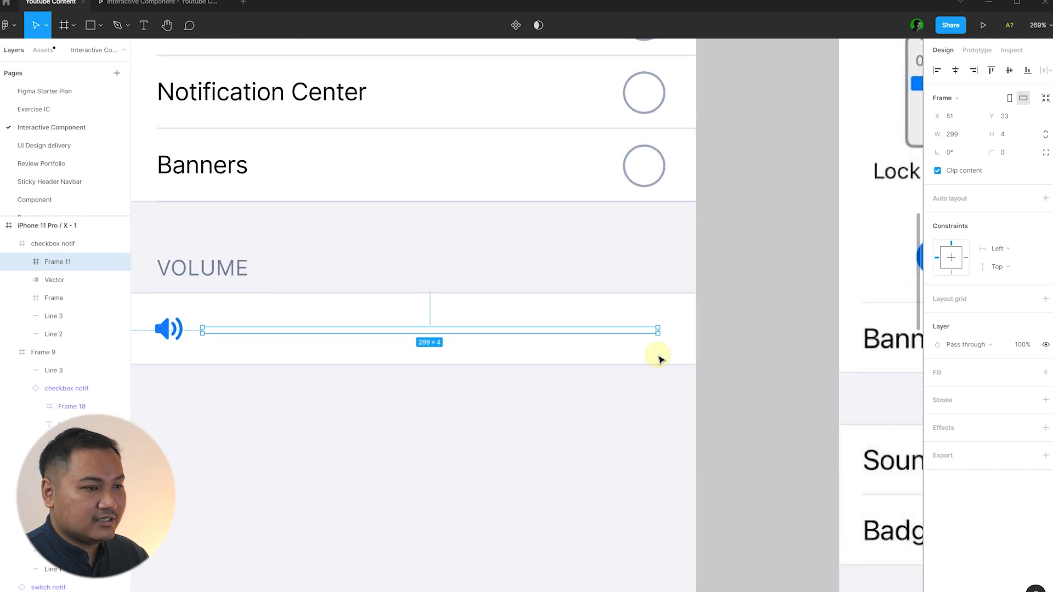
scroll(549, 373, "down", 1)
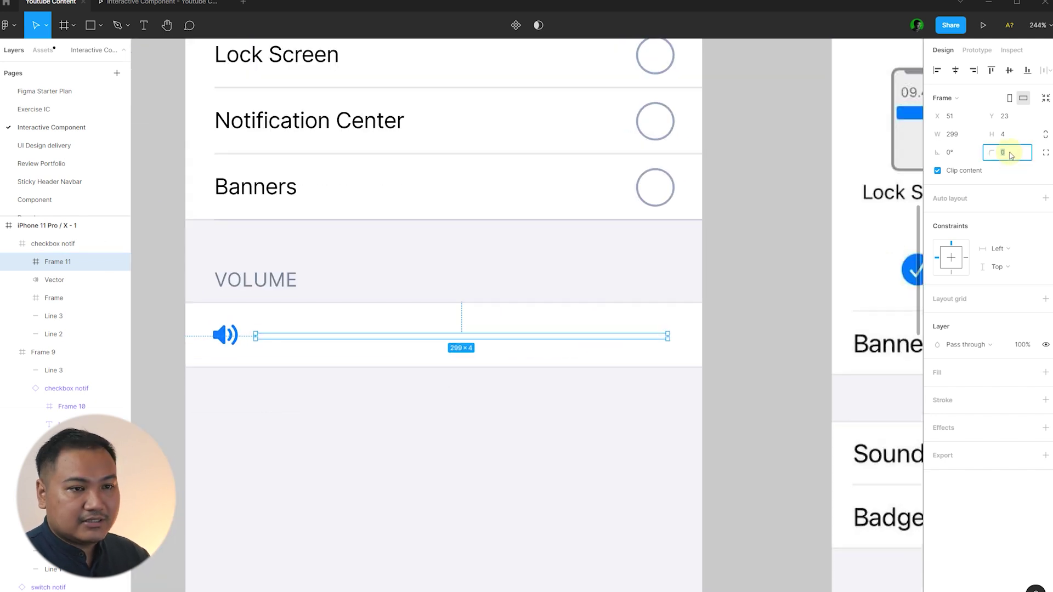
type("10")
key("Return")
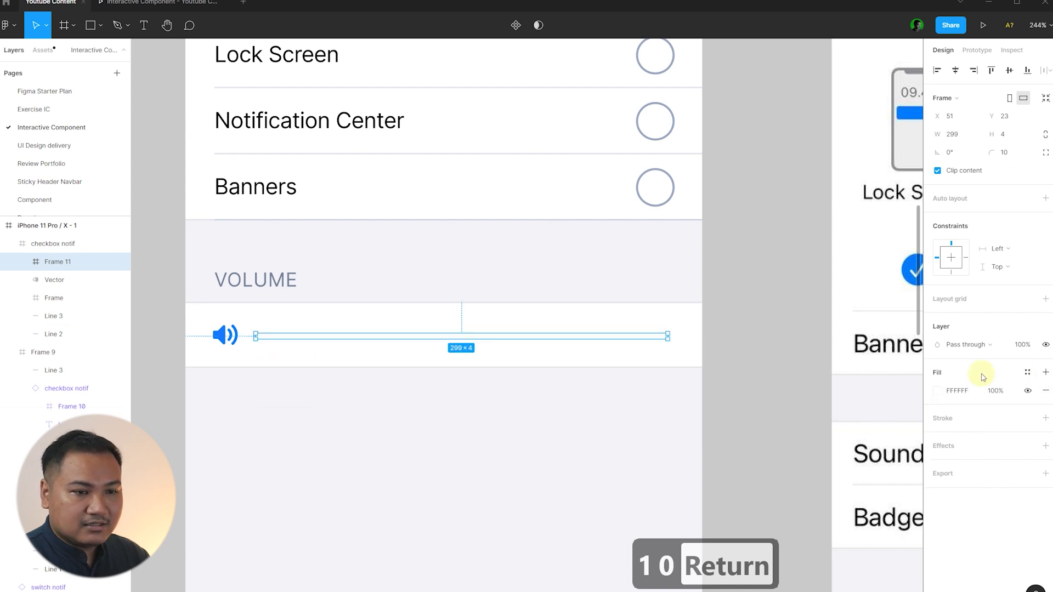
Step: Fill the slider track with the blue colour style, detach it, and lighten the colour to pale blue E9F2FD
left_click(1025, 375)
left_click(1018, 441)
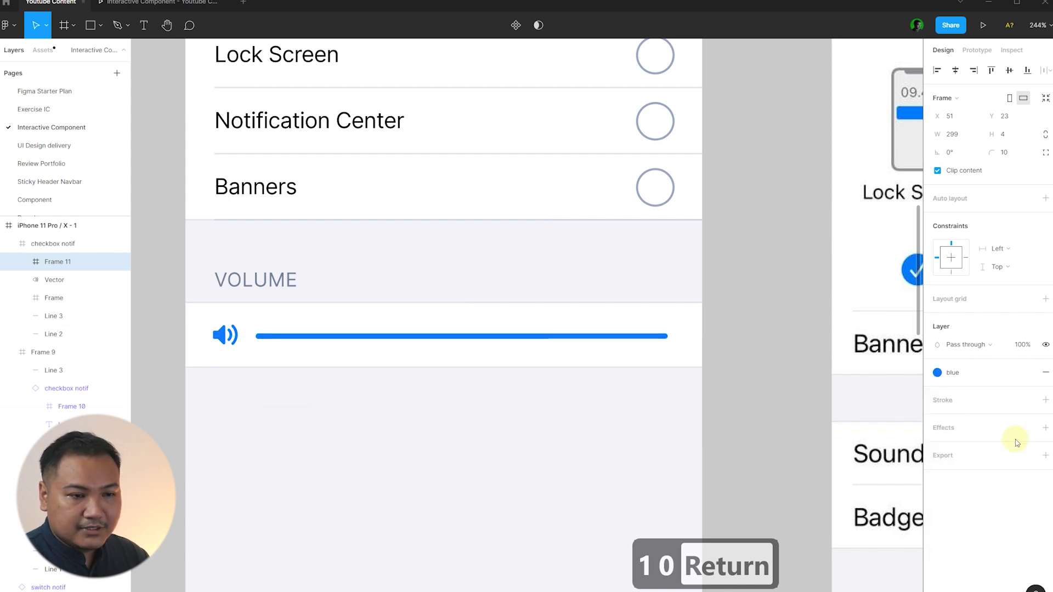
left_click(937, 390)
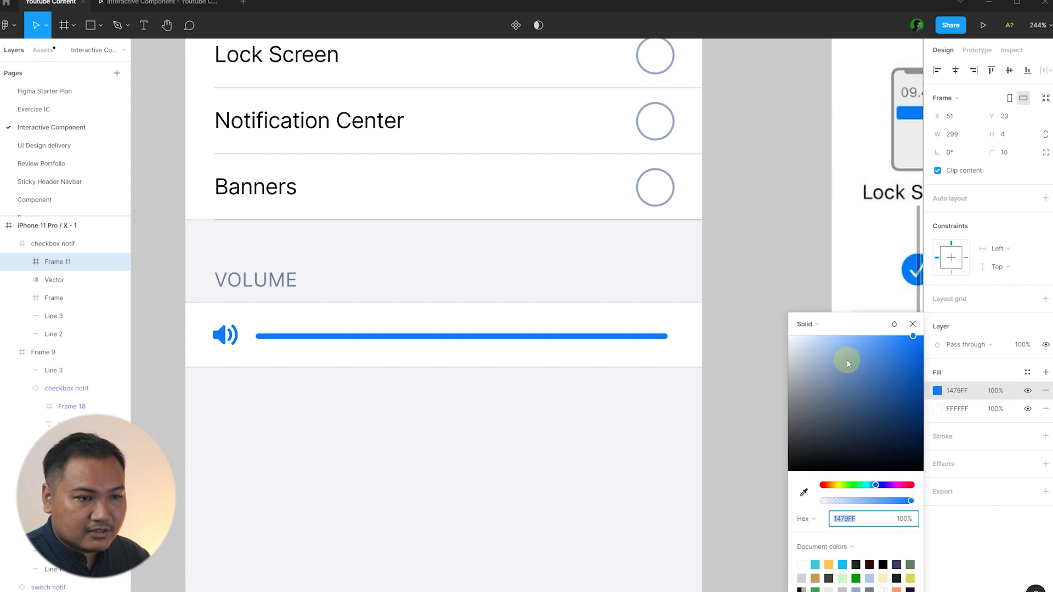
left_click_drag(893, 344, 792, 348)
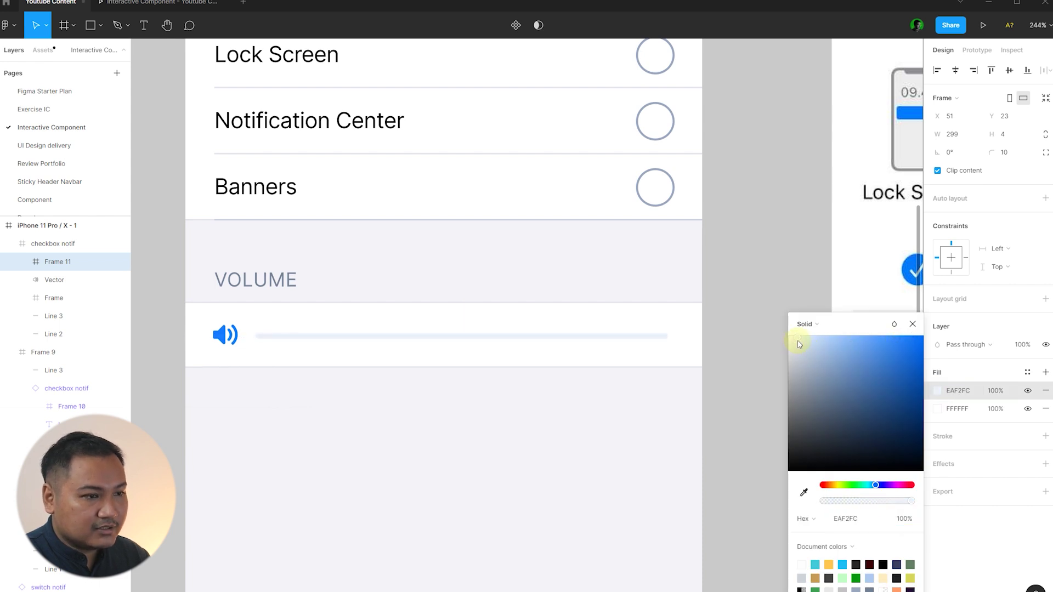
left_click_drag(800, 344, 799, 343)
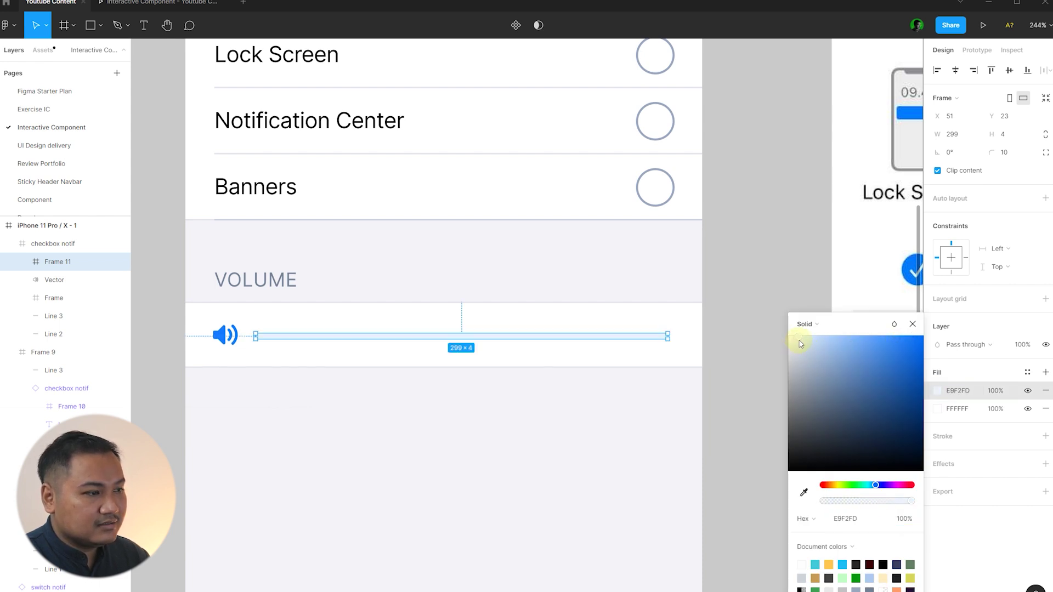
Step: Shorten the slider track from its left end to about 290 wide and centre it vertically in the row
left_click(766, 295)
scroll(689, 317, "down", 3)
left_click(364, 321)
scroll(363, 321, "up", 5)
left_click_drag(383, 340, 414, 341)
scroll(384, 353, "down", 2)
key("alt+v")
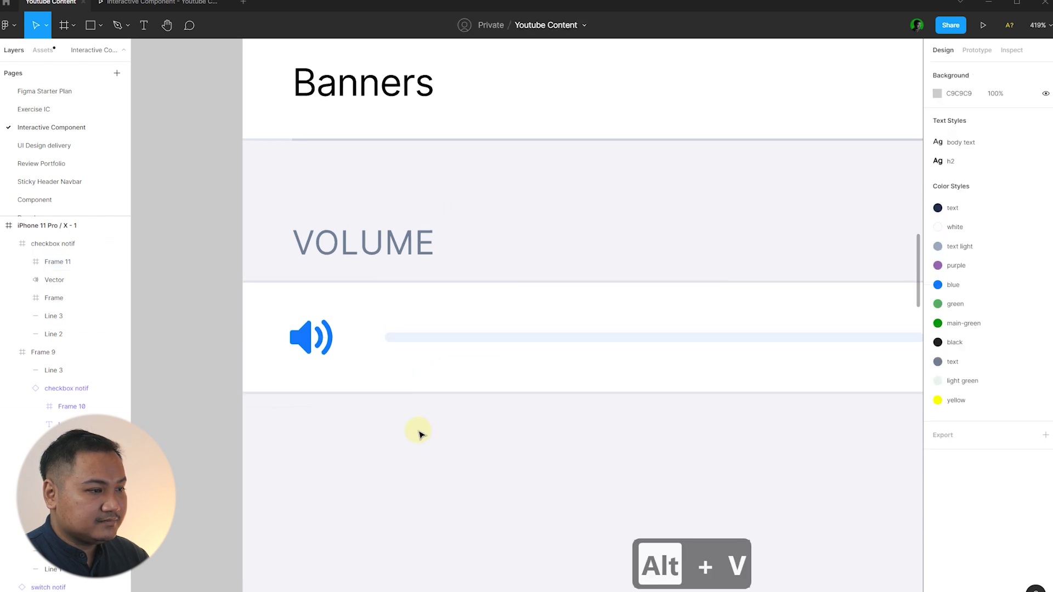
scroll(295, 364, "down", 3)
left_click(430, 346)
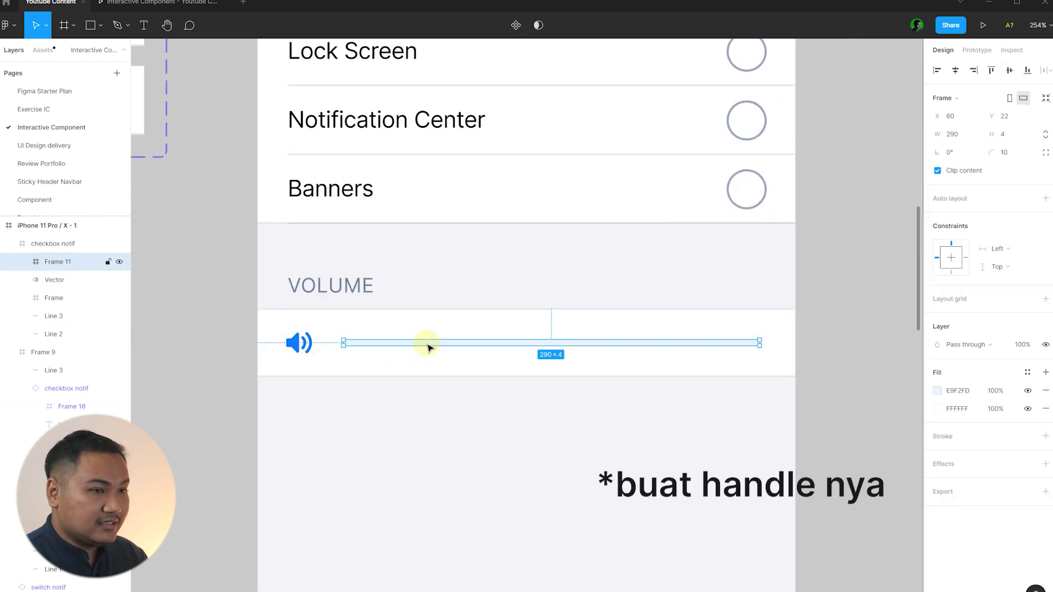
Step: Check the dimensions of the checkbox circle in the Banners row
left_click(860, 220)
left_click(757, 193)
double_click(760, 190)
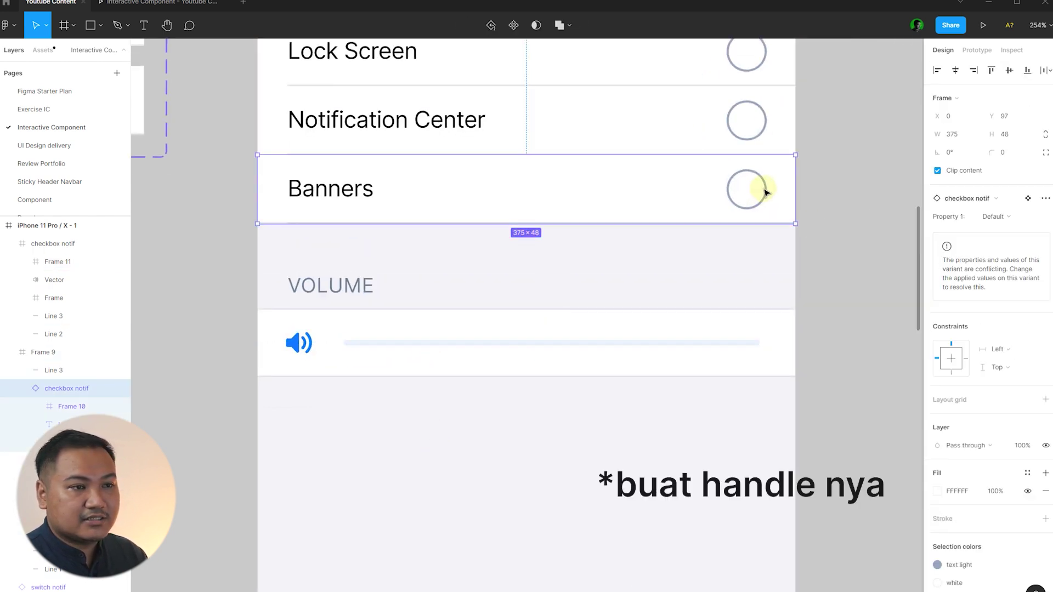
double_click(764, 190)
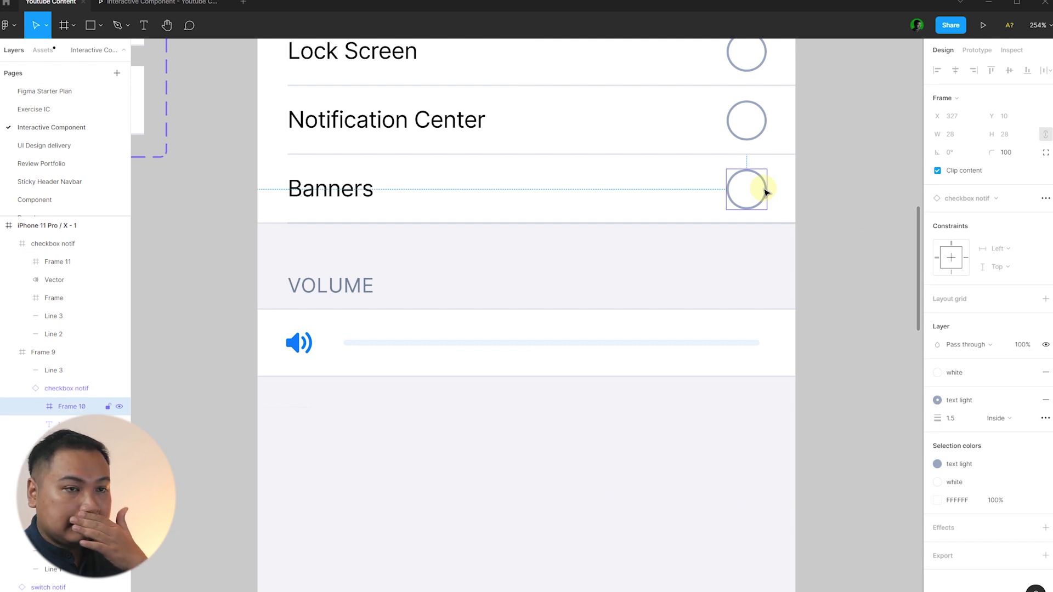
left_click(825, 187)
Step: Draw a 28 × 28 frame over the slider track near its left end and set its corner radius to 100
key("f")
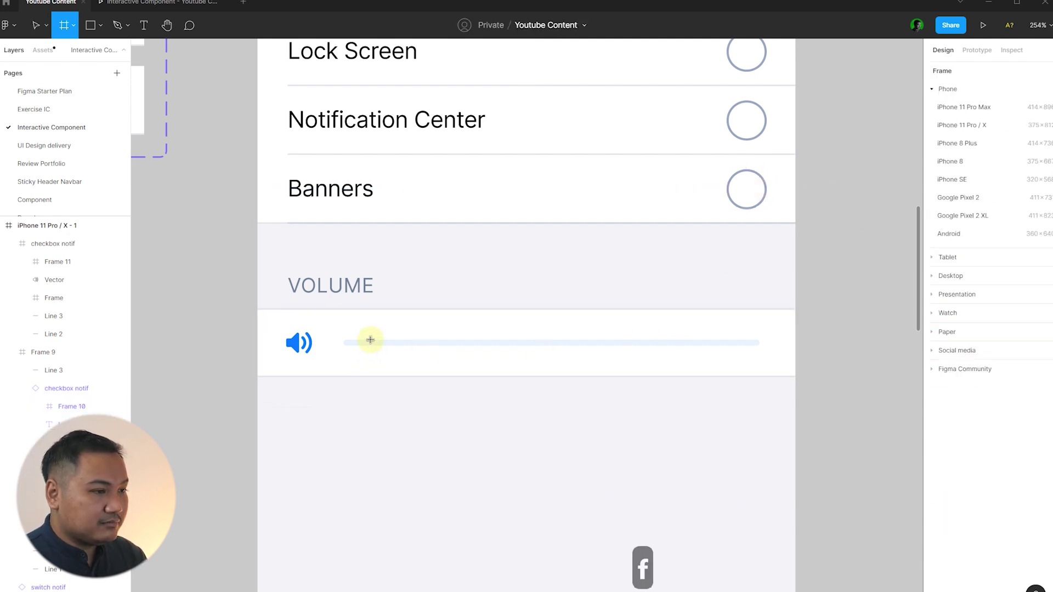
scroll(368, 340, "up", 3)
left_click_drag(363, 303, 437, 375)
type("28")
key("Return")
type("100")
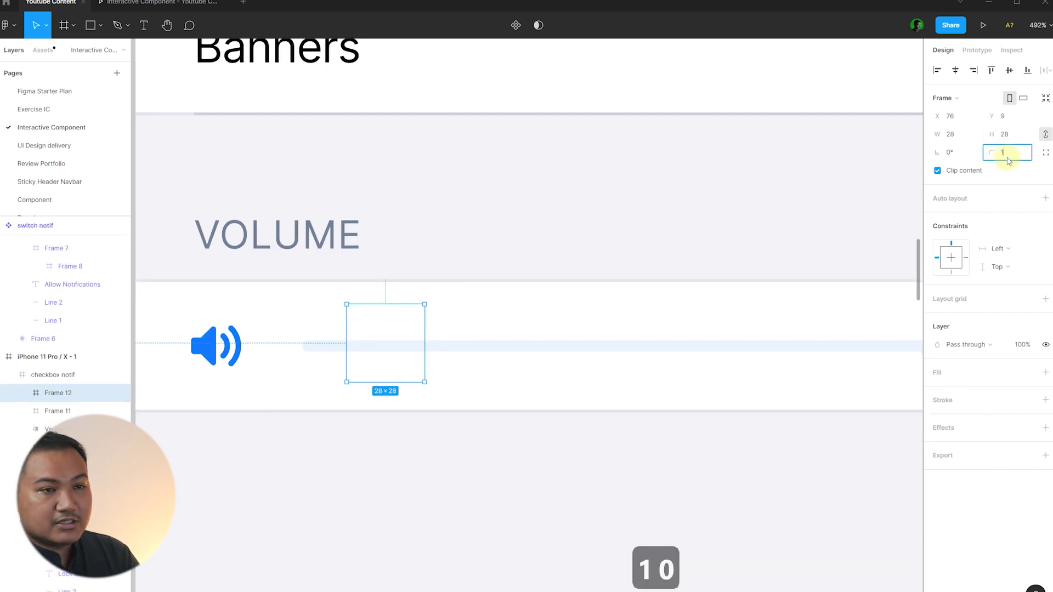
key("Return")
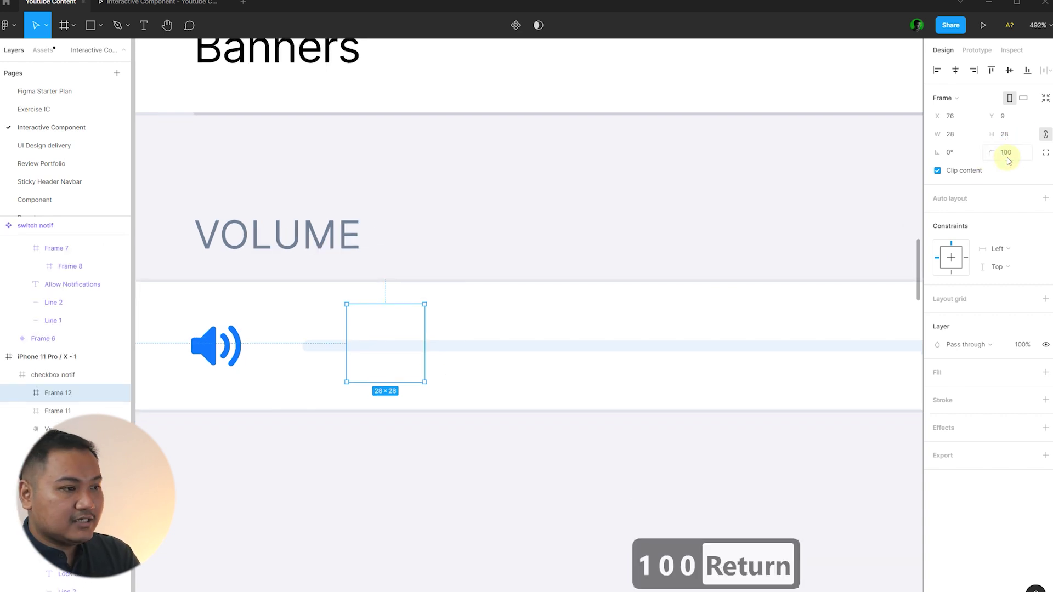
Step: Give the slider handle a white FFFFFF fill and a drop shadow with 10% opacity
left_click(1045, 372)
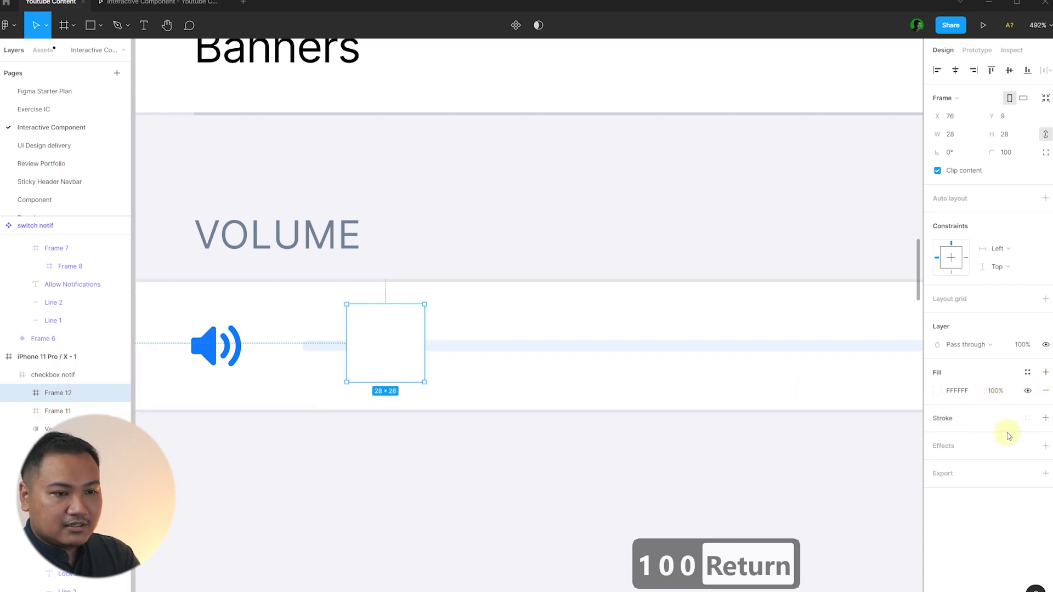
left_click(1045, 445)
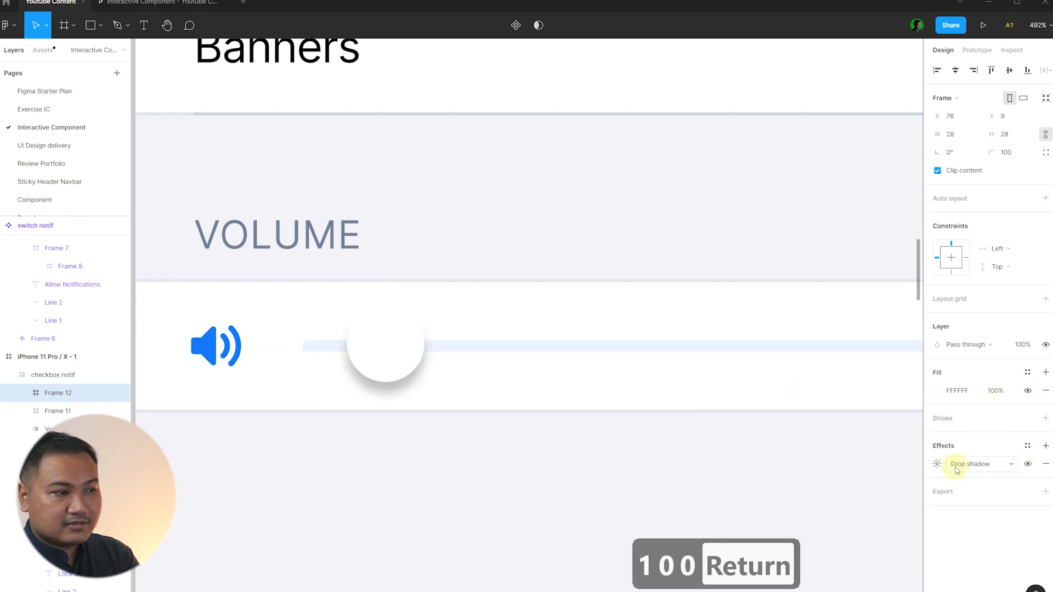
left_click(937, 465)
left_click(858, 527)
type("10")
key("Return")
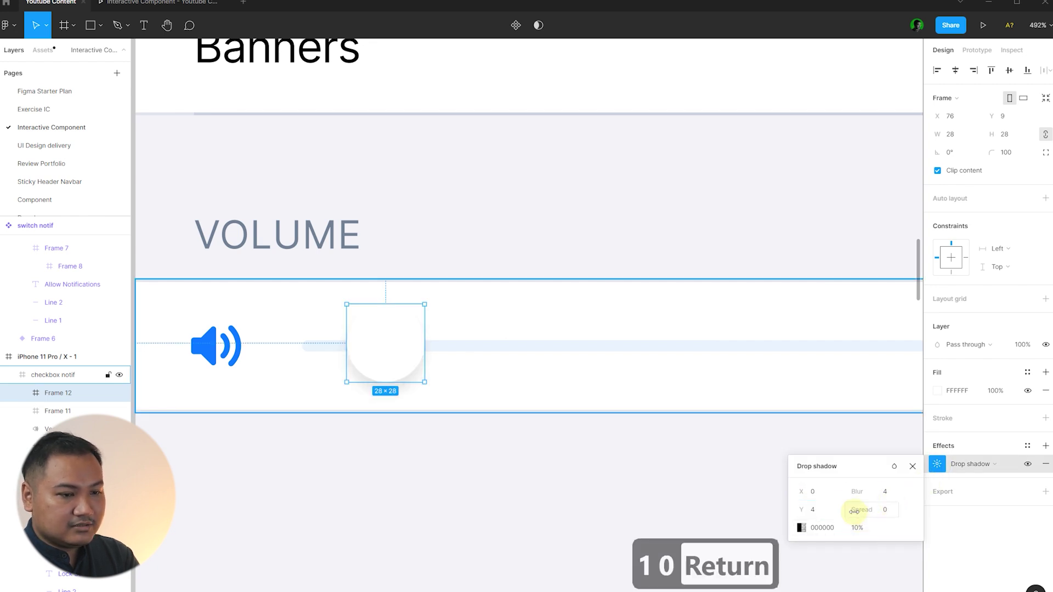
Step: Set the handle's drop shadow to a Y offset of 2 and a blur of 6
left_click(834, 509)
type("2")
key("Return")
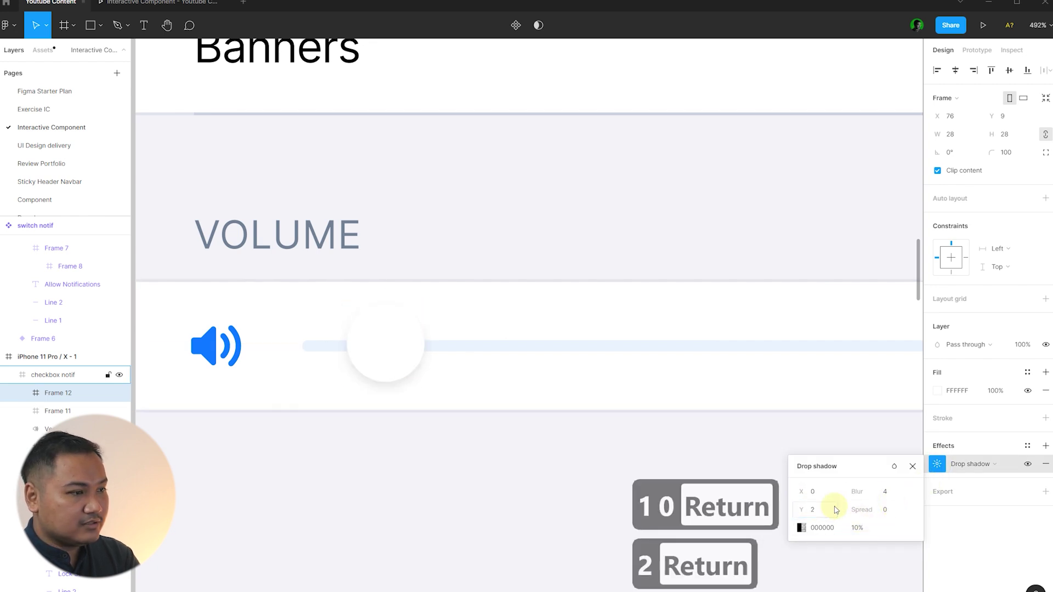
left_click(889, 497)
type("6")
key("Return")
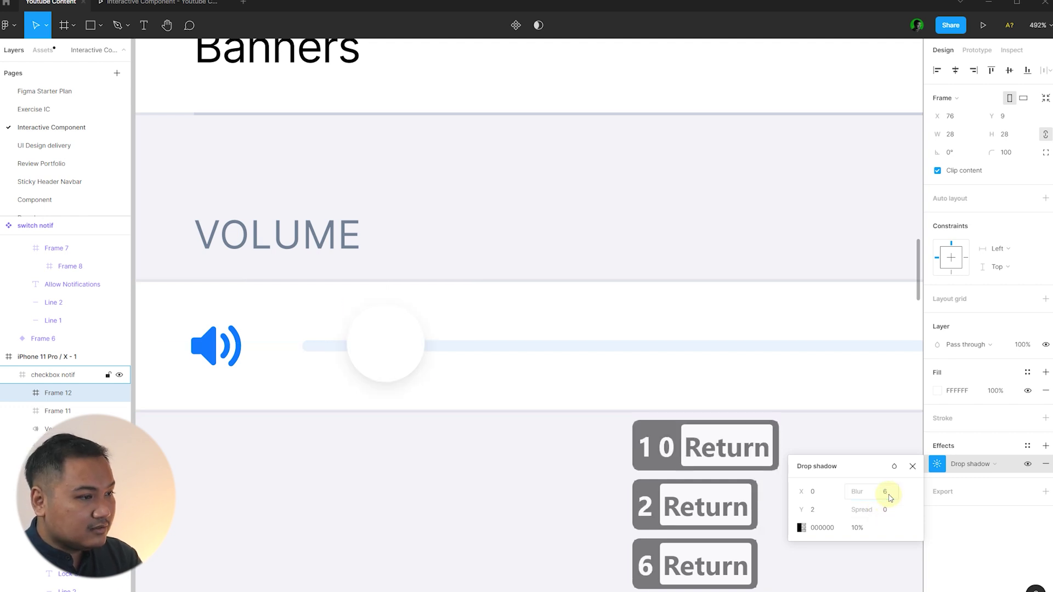
scroll(509, 310, "down", 5)
left_click(294, 371)
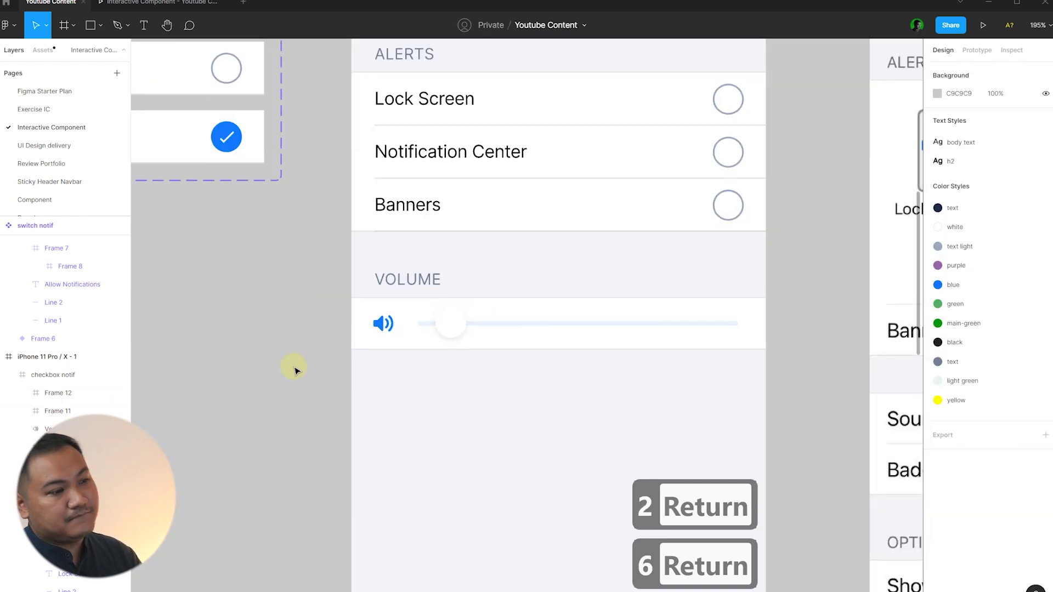
Step: Add a 1.5 inside stroke in the blue colour style to the slider handle
scroll(312, 369, "up", 5)
left_click(425, 308)
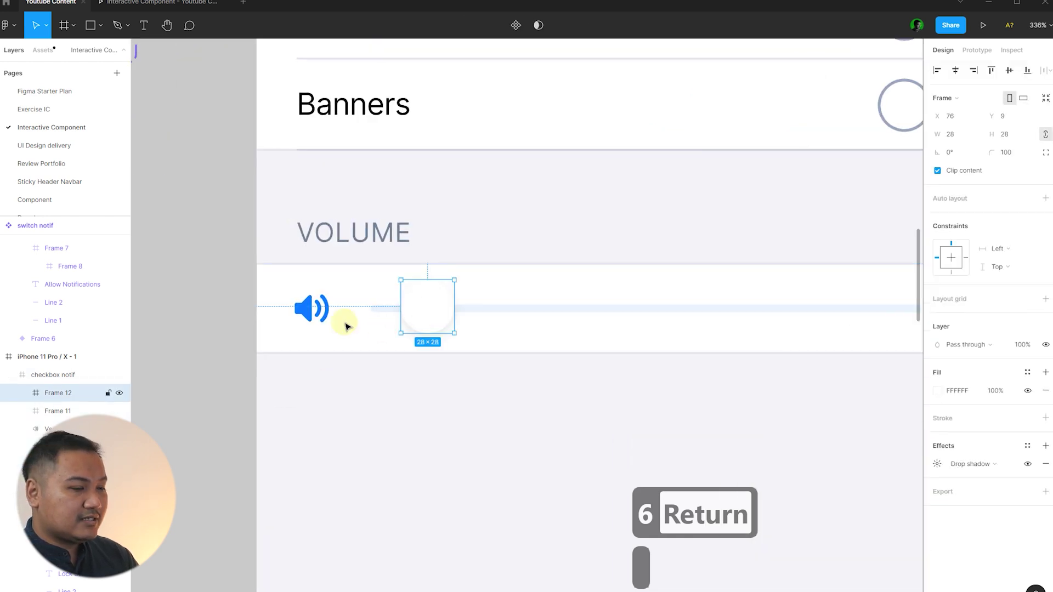
scroll(329, 334, "down", 3)
scroll(789, 173, "up", 1)
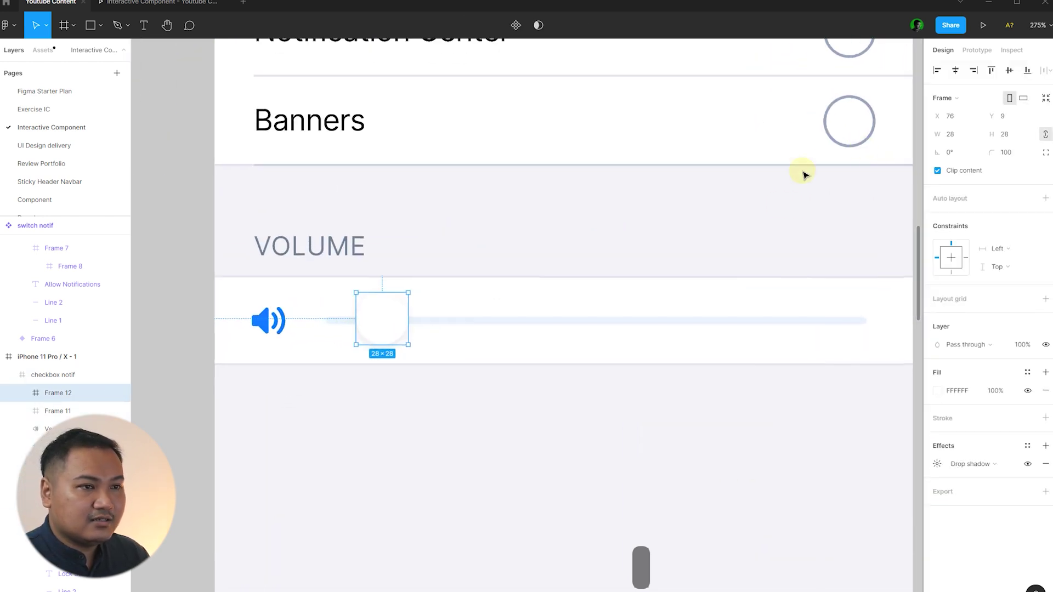
scroll(351, 335, "up", 2)
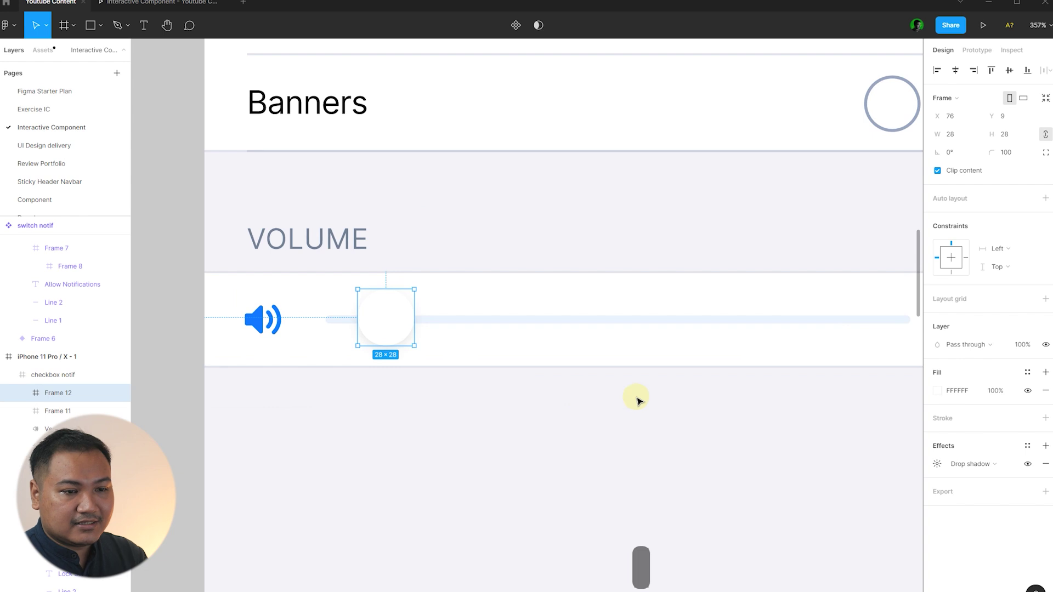
left_click(1045, 418)
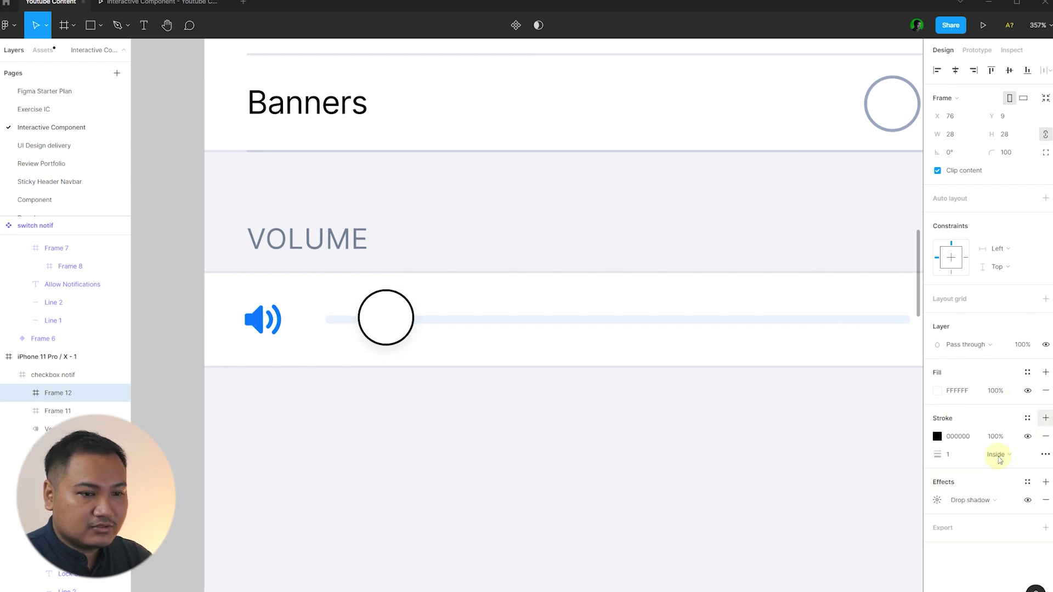
type("1.5")
key("Return")
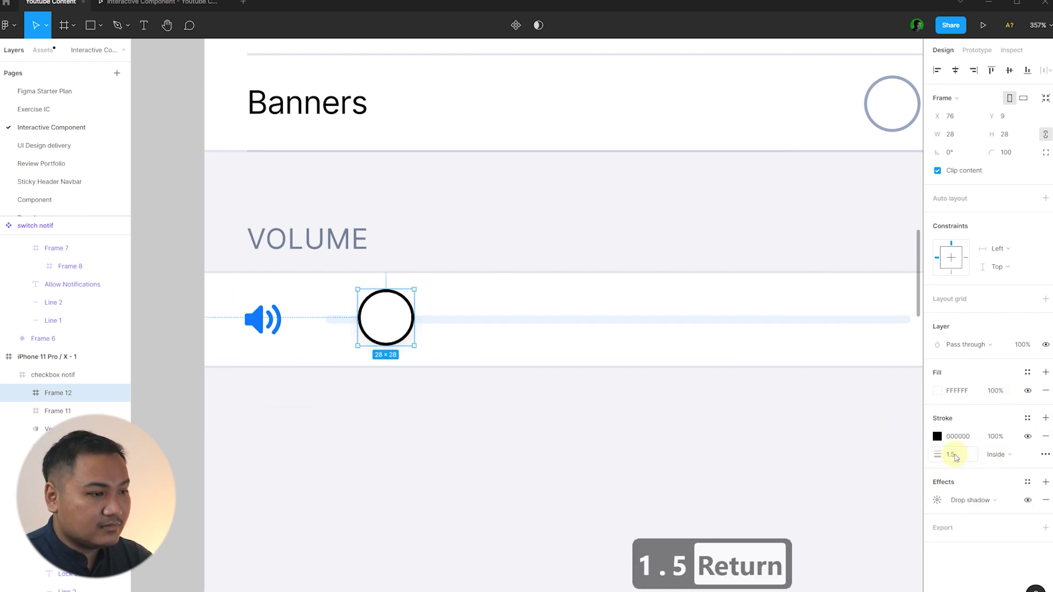
left_click(1027, 418)
left_click(1018, 487)
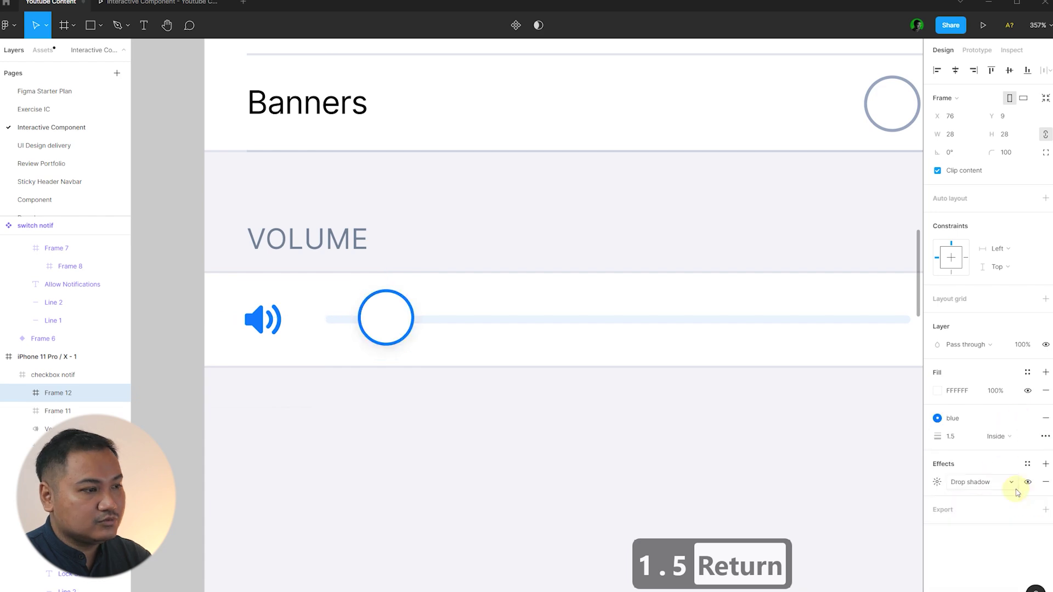
scroll(294, 292, "down", 5)
left_click(223, 354)
scroll(223, 355, "down", 2)
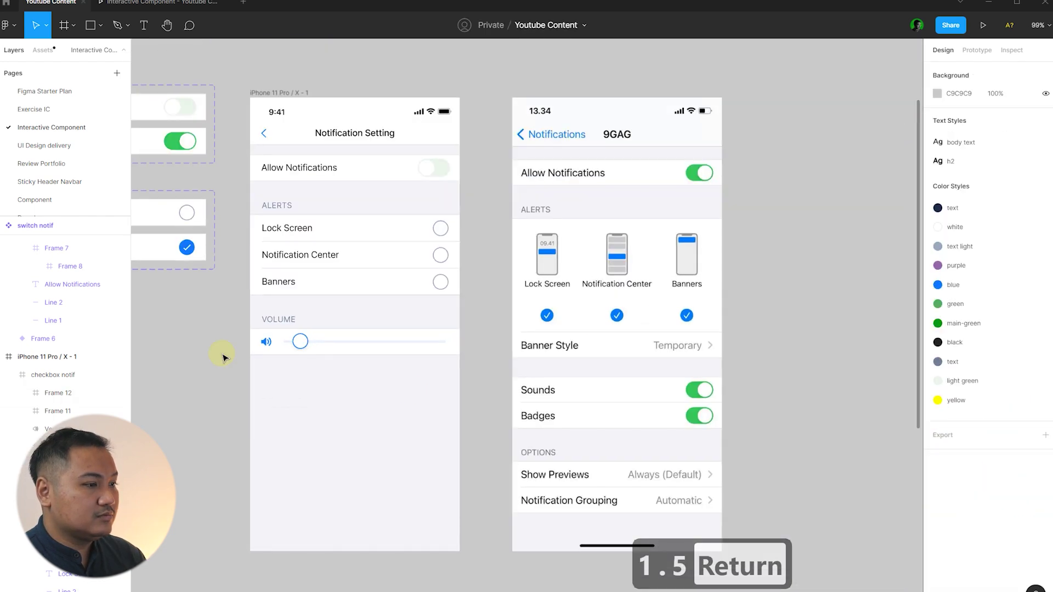
Step: Remove the blue stroke from the slider handle
scroll(224, 357, "up", 3)
scroll(320, 340, "up", 5)
double_click(439, 323)
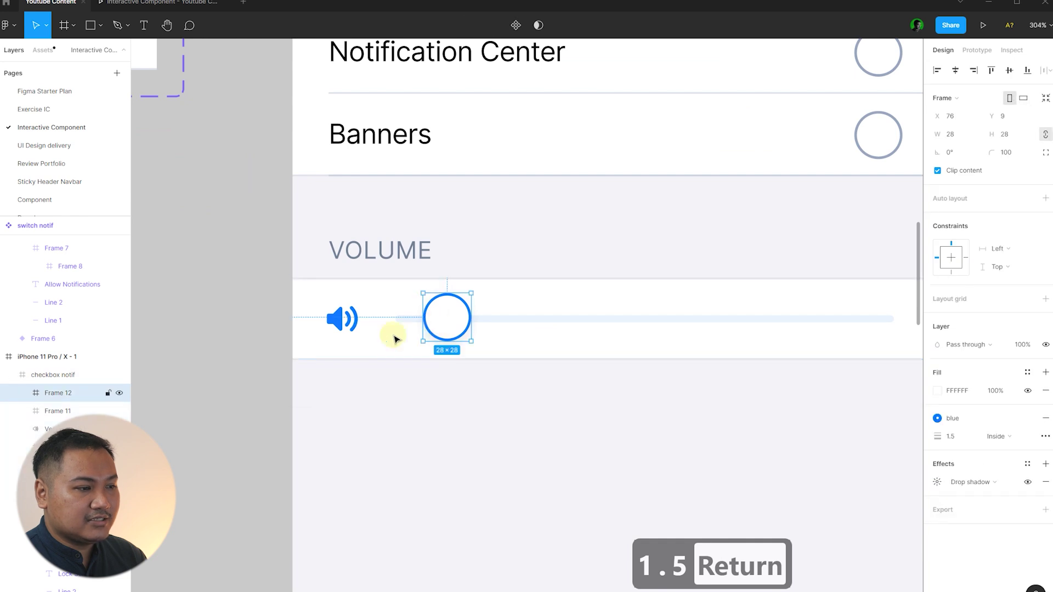
scroll(269, 358, "down", 1)
scroll(324, 341, "down", 2)
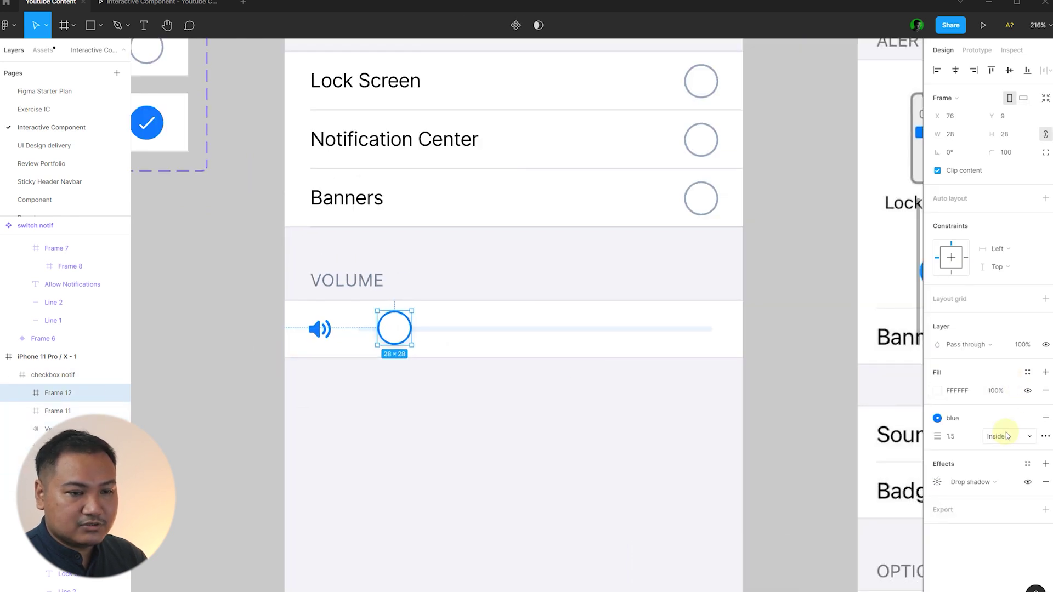
left_click(1046, 420)
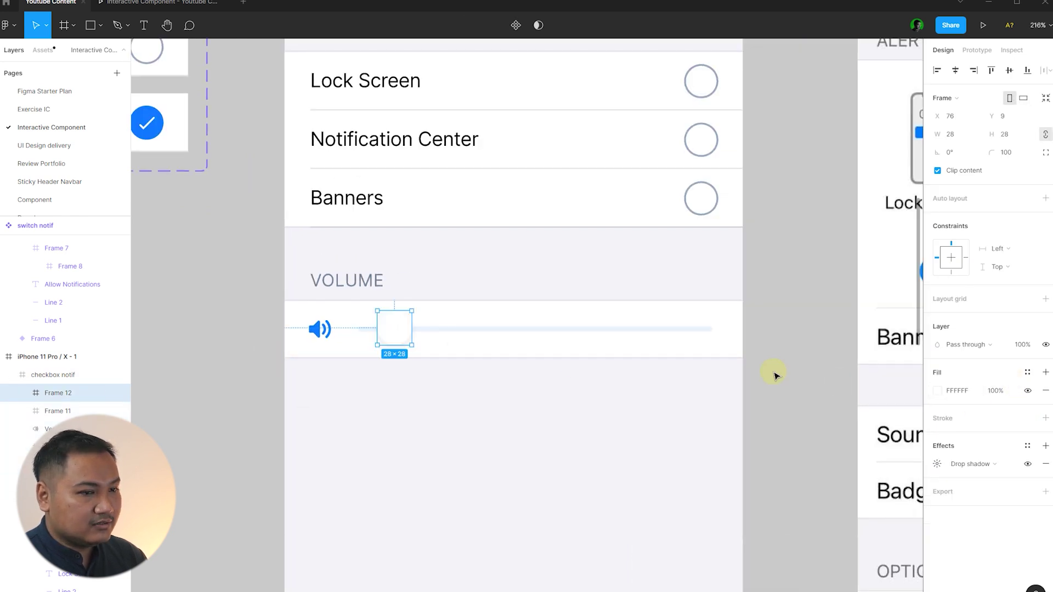
Step: Set the opacity of the slider handle's drop shadow to 15%
left_click(937, 464)
left_click(856, 525)
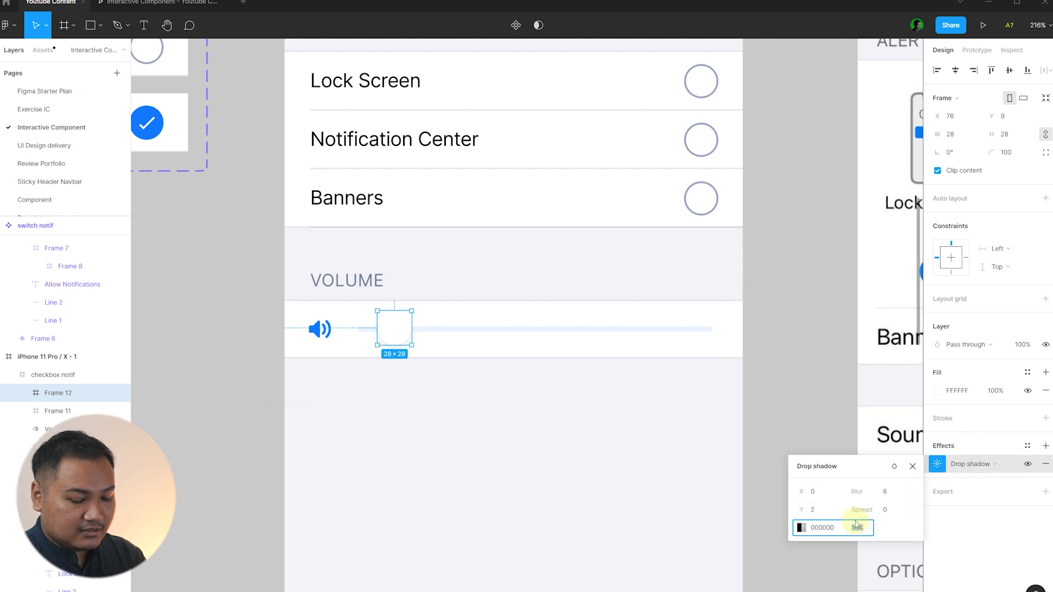
type("15")
key("Return")
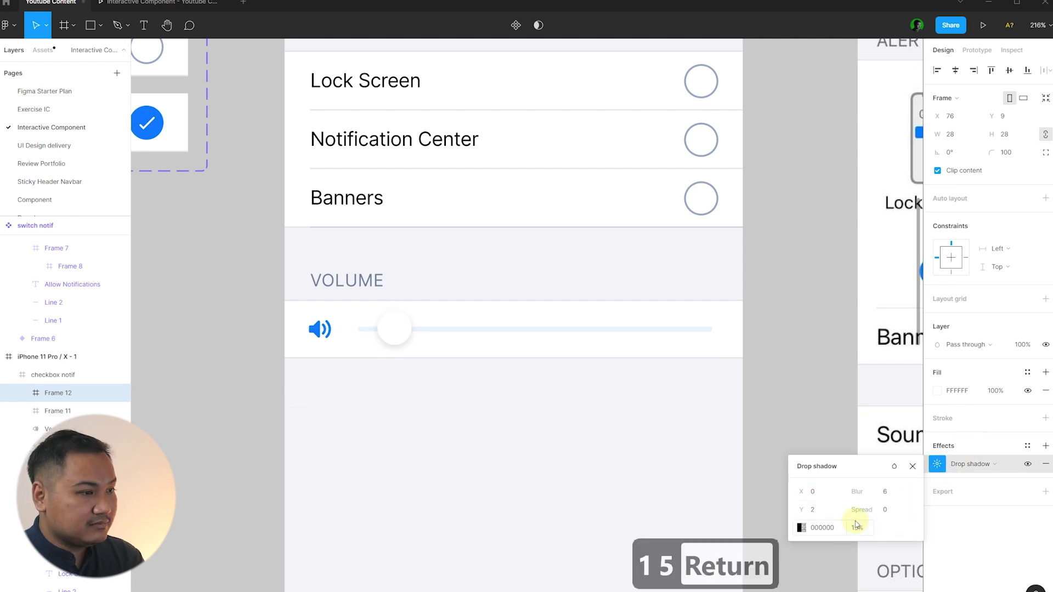
Step: Try 20% opacity on the handle's drop shadow, undo that change, and close the shadow settings
type("20")
key("Return")
key("ctrl+z")
key("ctrl+z")
key("ctrl+z")
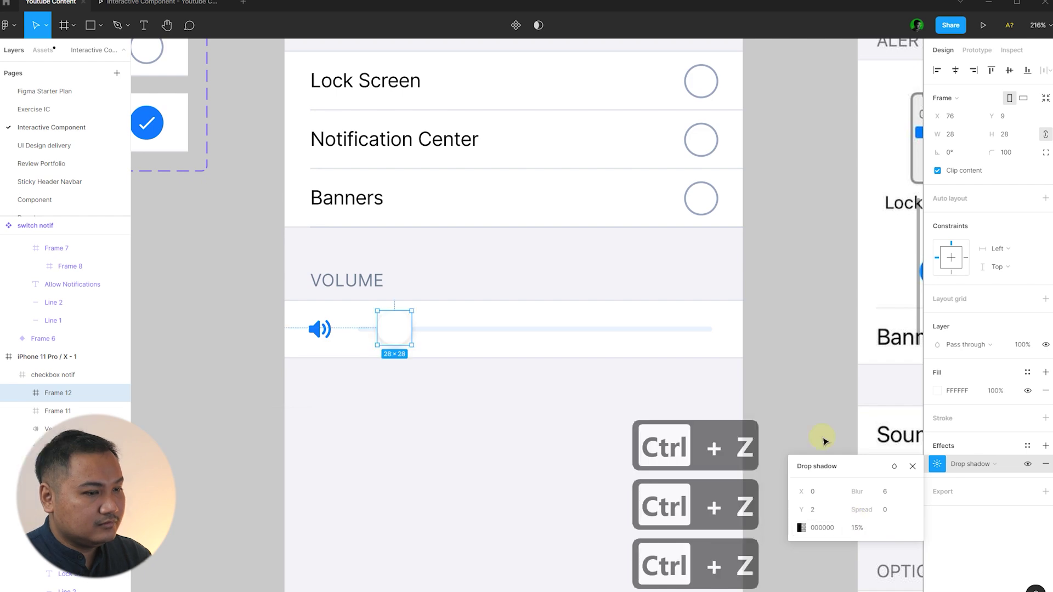
left_click(814, 430)
scroll(366, 372, "down", 3)
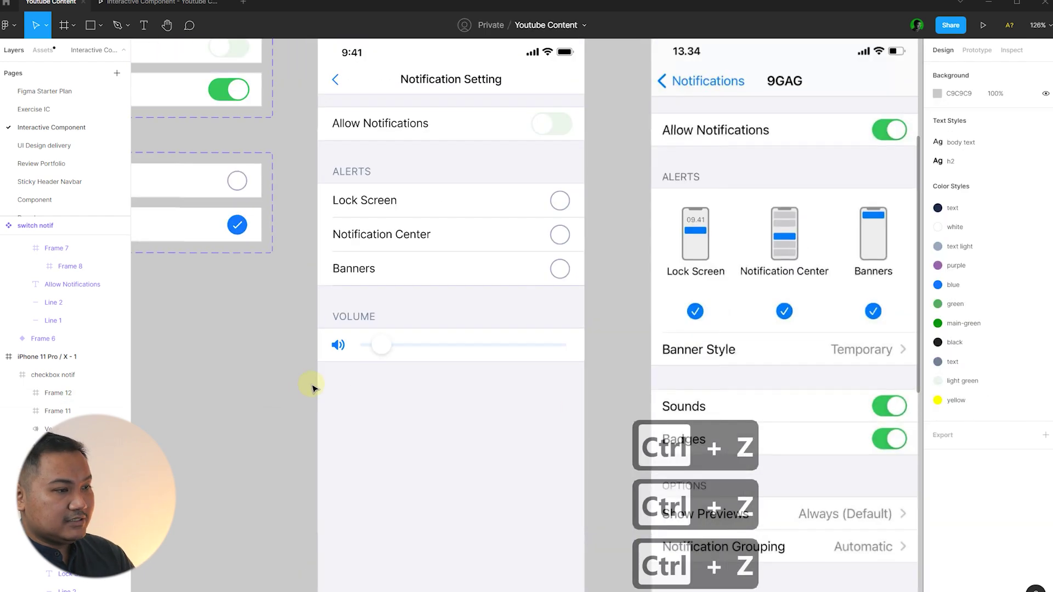
scroll(363, 372, "up", 5)
left_click(376, 336)
left_click(378, 337)
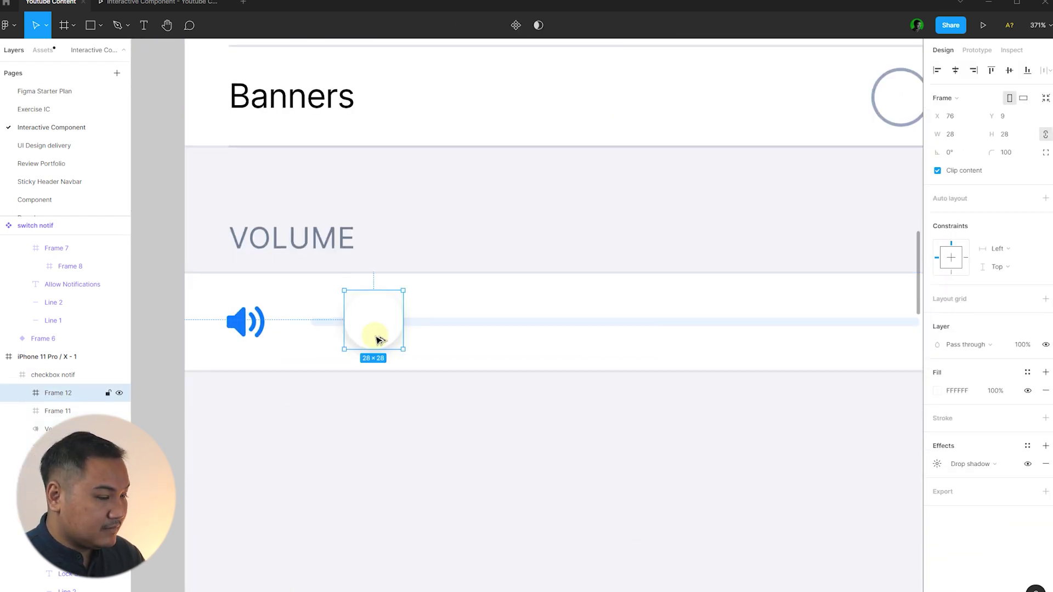
key("ctrl+z")
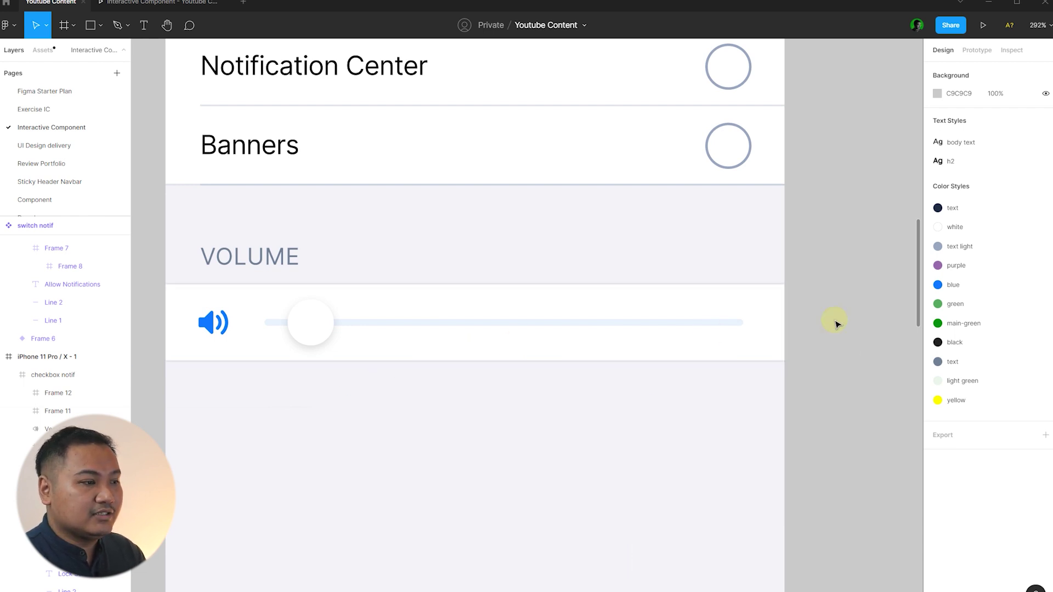
scroll(329, 343, "down", 3)
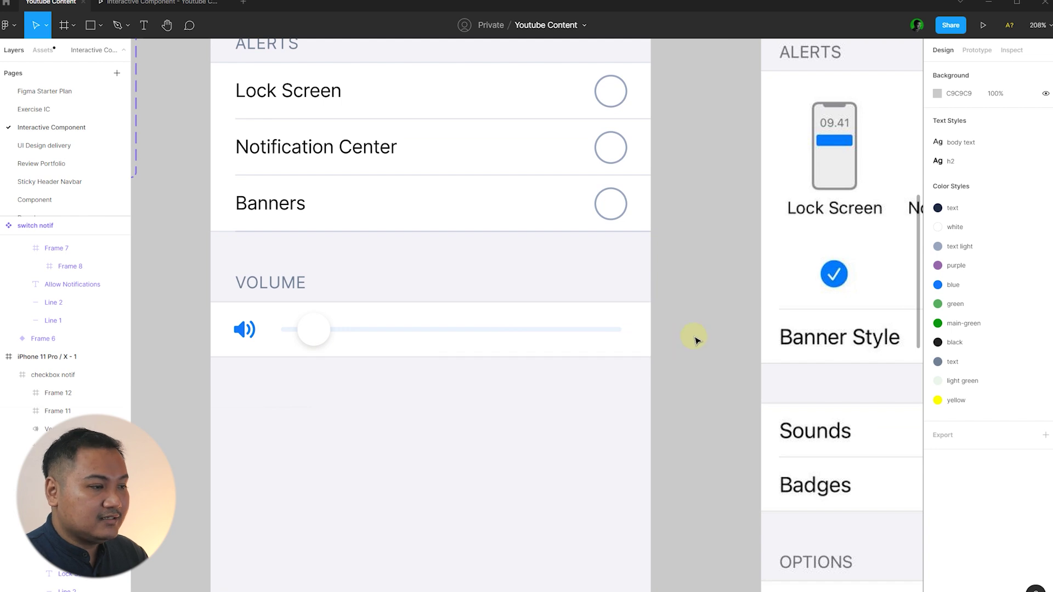
Step: Duplicate the pale slider track in place and give the copy the blue colour style as its fill
scroll(354, 342, "up", 3)
double_click(406, 322)
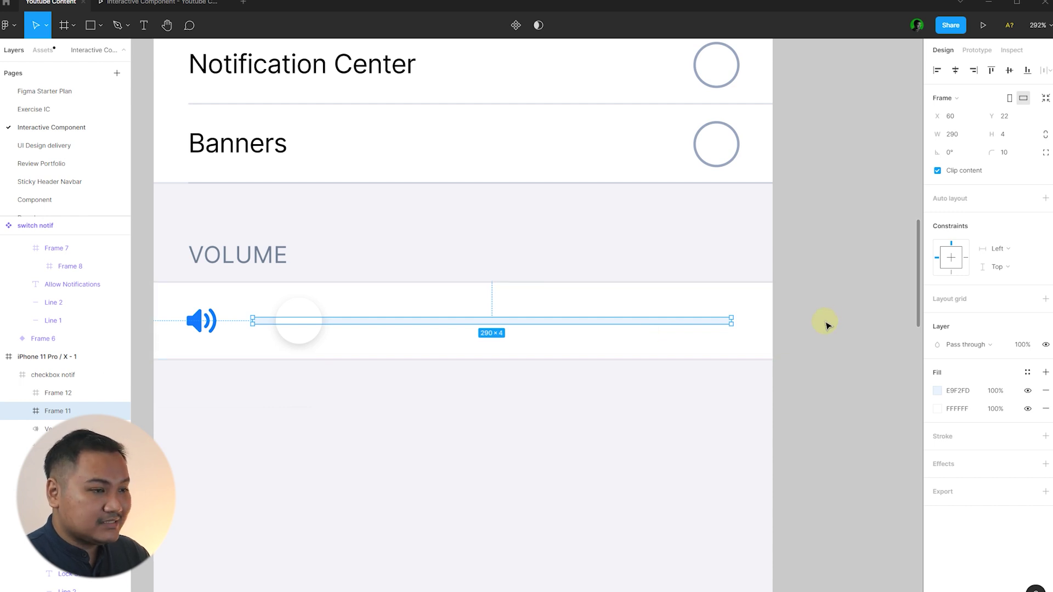
key("ctrl+c")
key("ctrl+v")
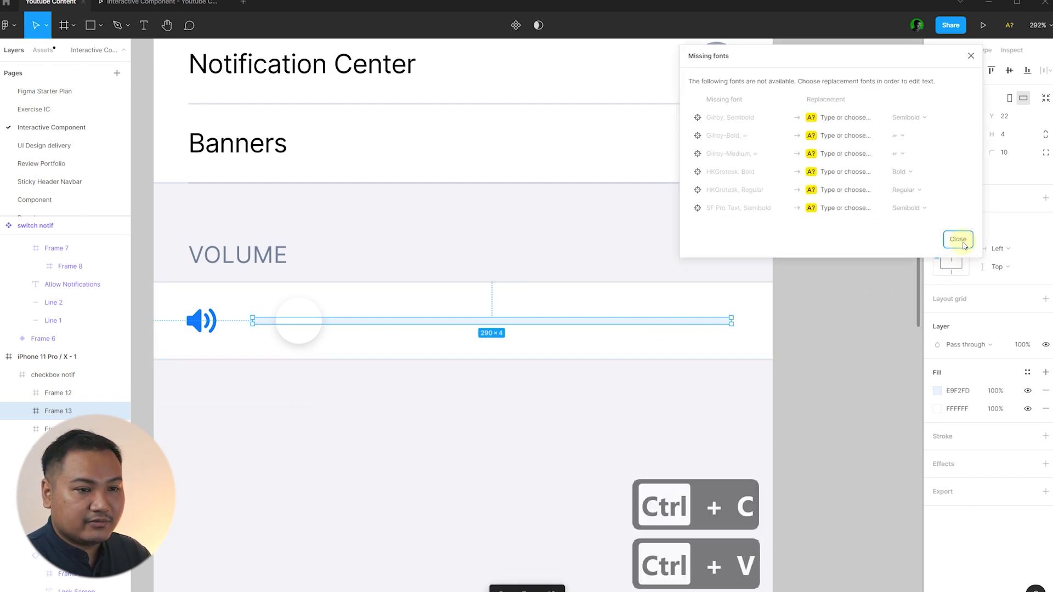
left_click(957, 240)
left_click(1027, 372)
left_click(1018, 440)
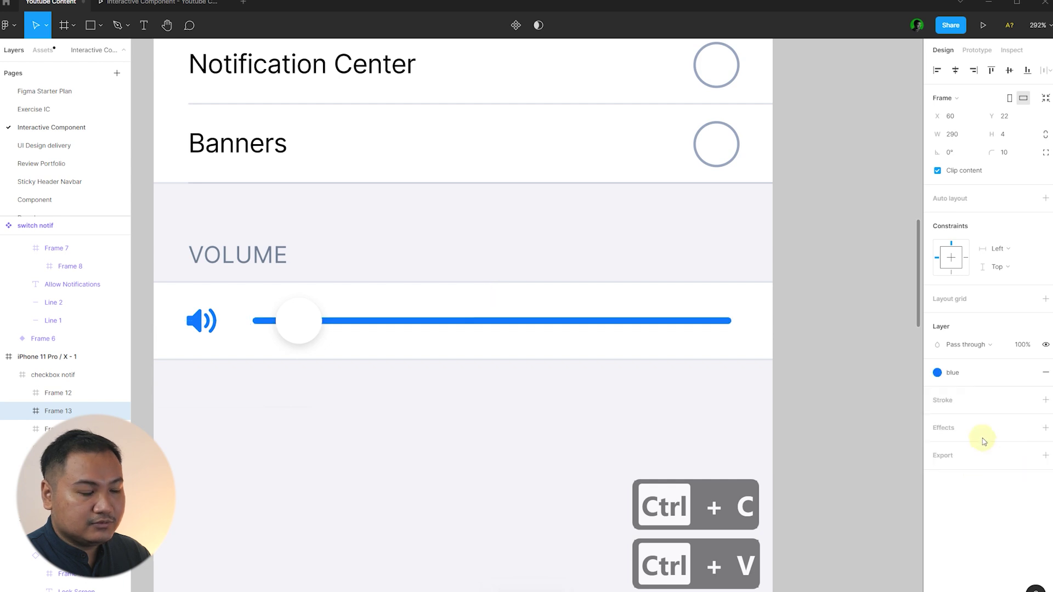
left_click(820, 324)
Step: Try moving the blue track down to Y 34 to uncover the pale track, and undo the move
left_click(563, 323)
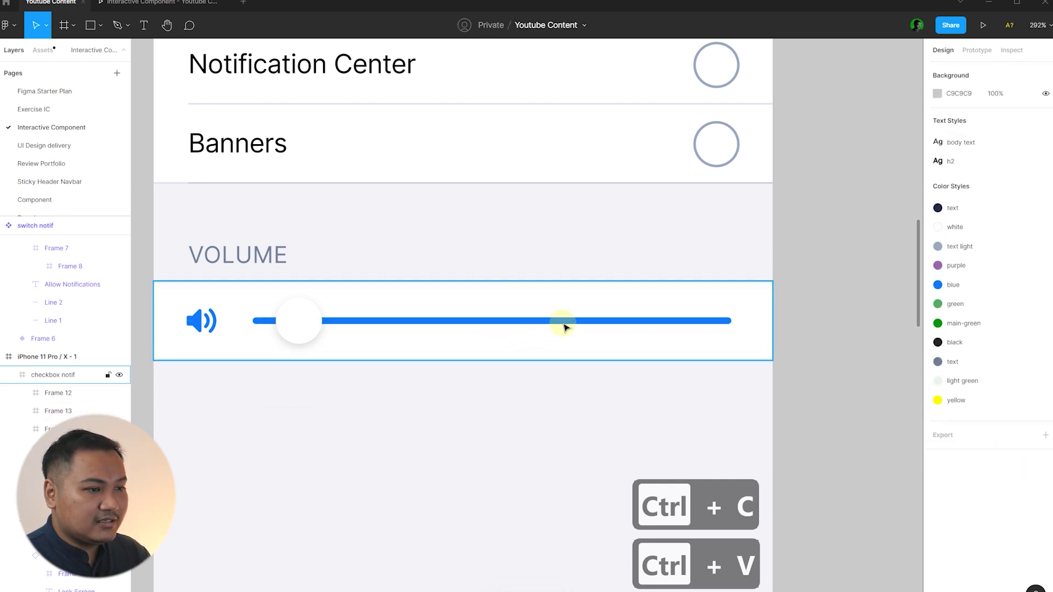
double_click(606, 323)
scroll(674, 322, "up", 2)
left_click_drag(674, 322, 677, 349)
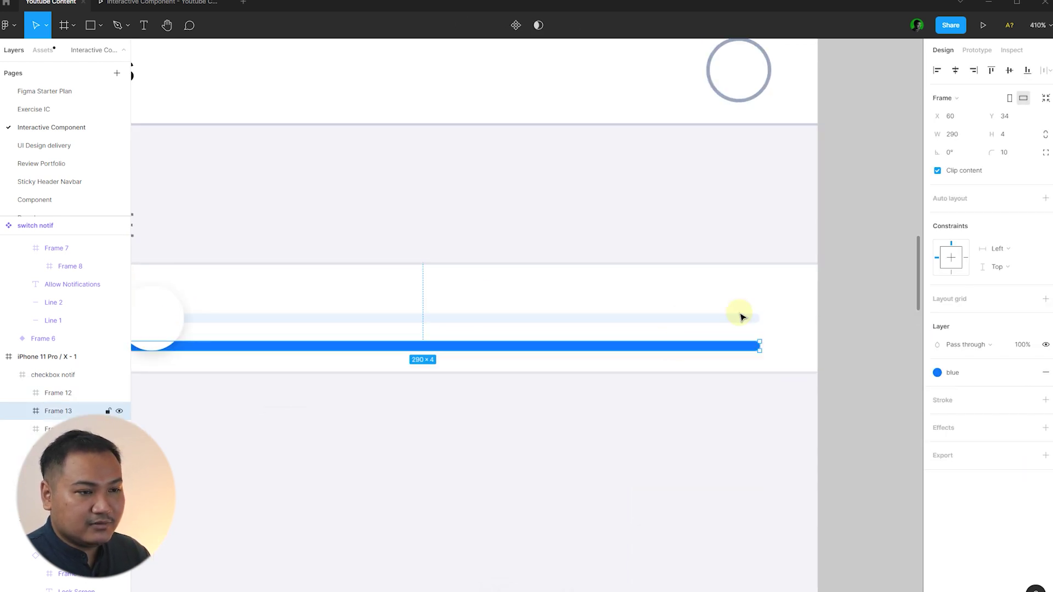
key("ctrl+z")
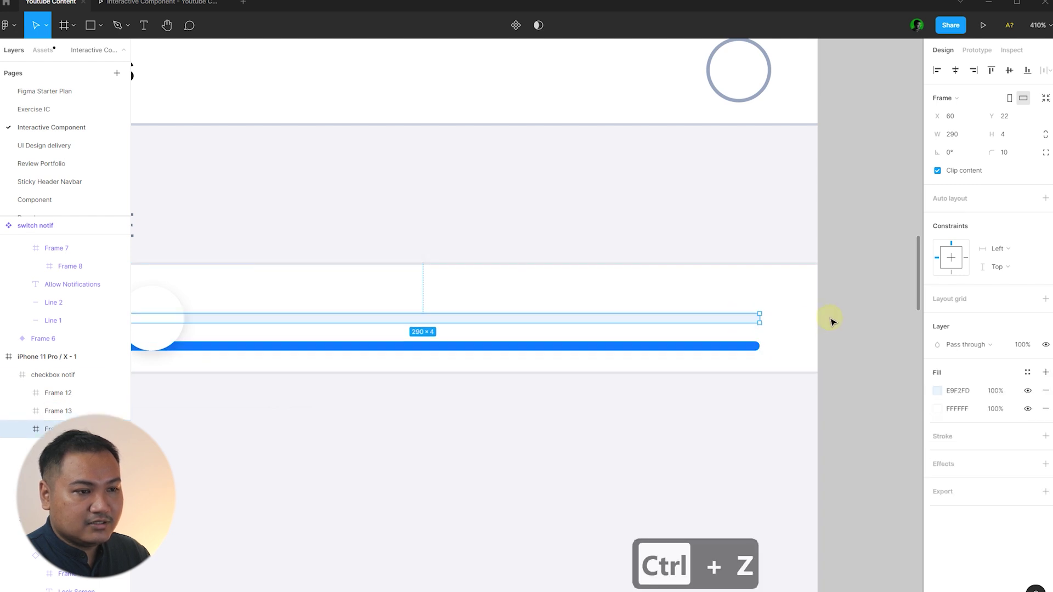
key("ctrl+z")
key("ctrl+z")
scroll(804, 315, "down", 2)
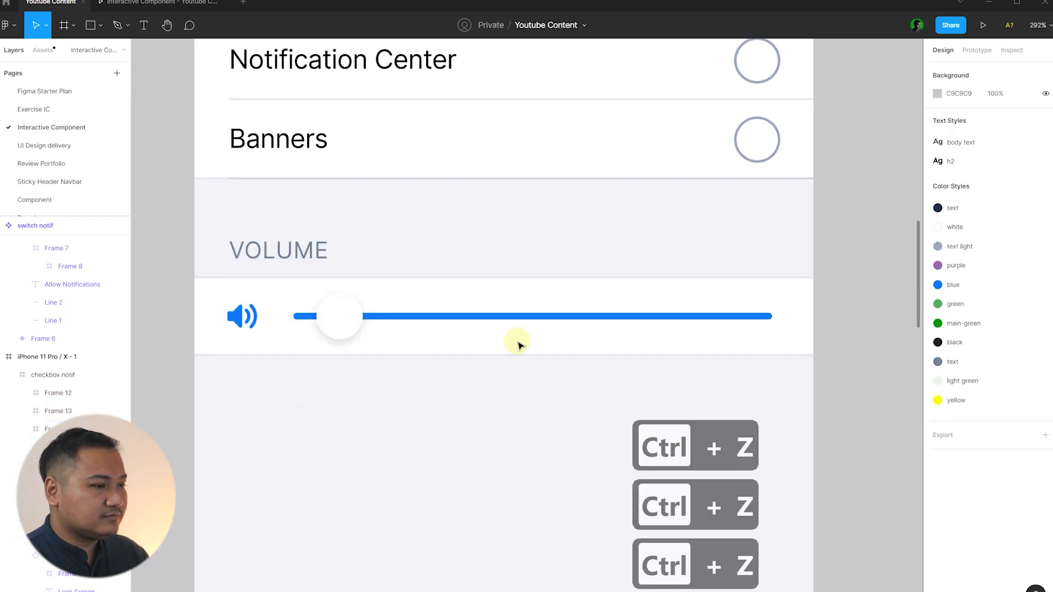
Step: Move the round slider handle along the volume track to its right end
double_click(341, 319)
left_click_drag(475, 320, 754, 324)
key("Escape")
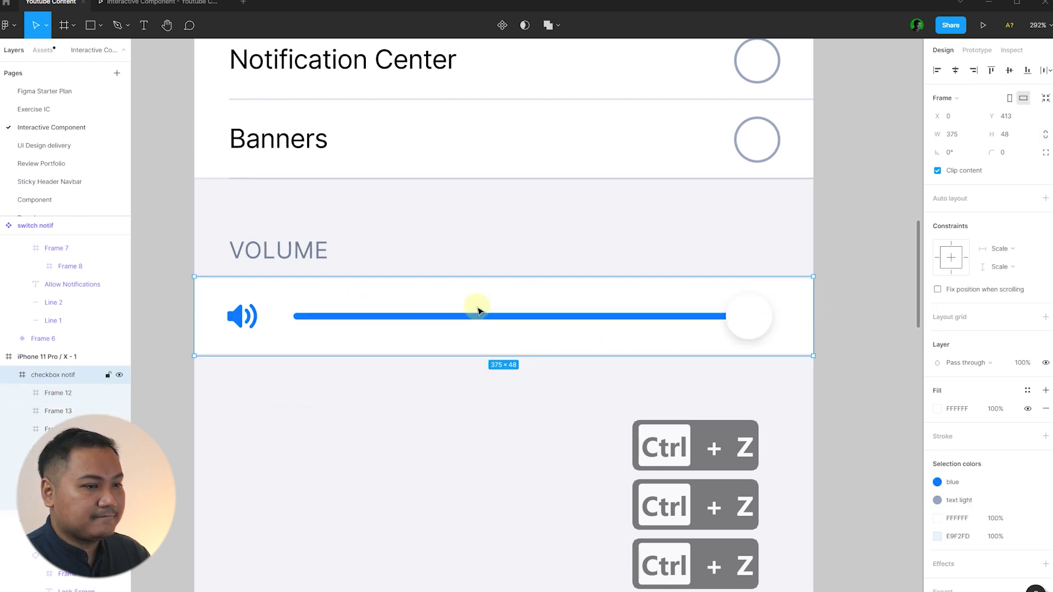
scroll(482, 310, "down", 6)
left_click(645, 378)
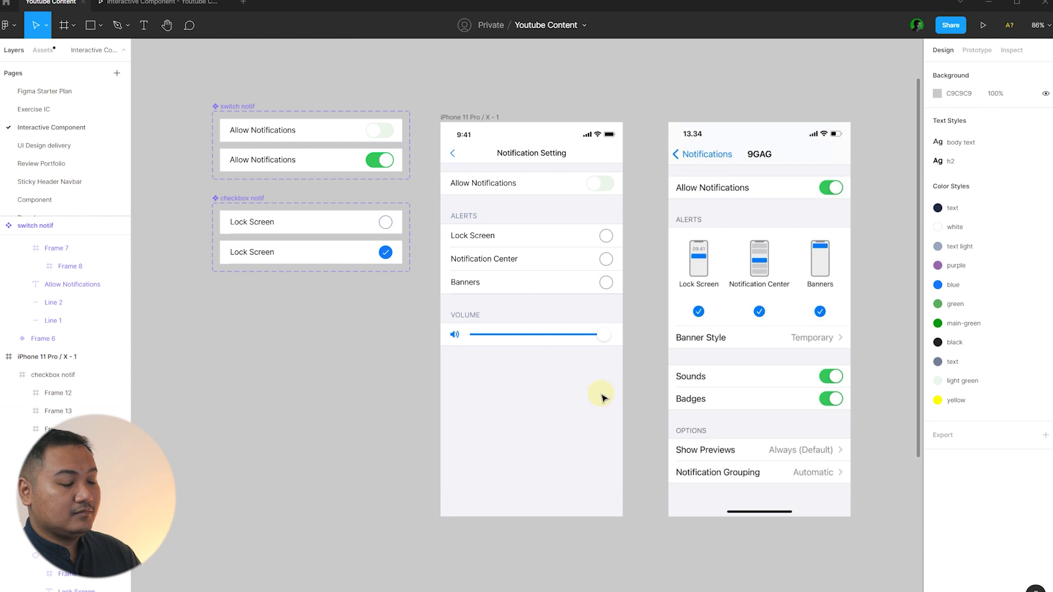
Step: Try a height of 56 on the volume row and undo that resize
scroll(602, 395, "up", 5)
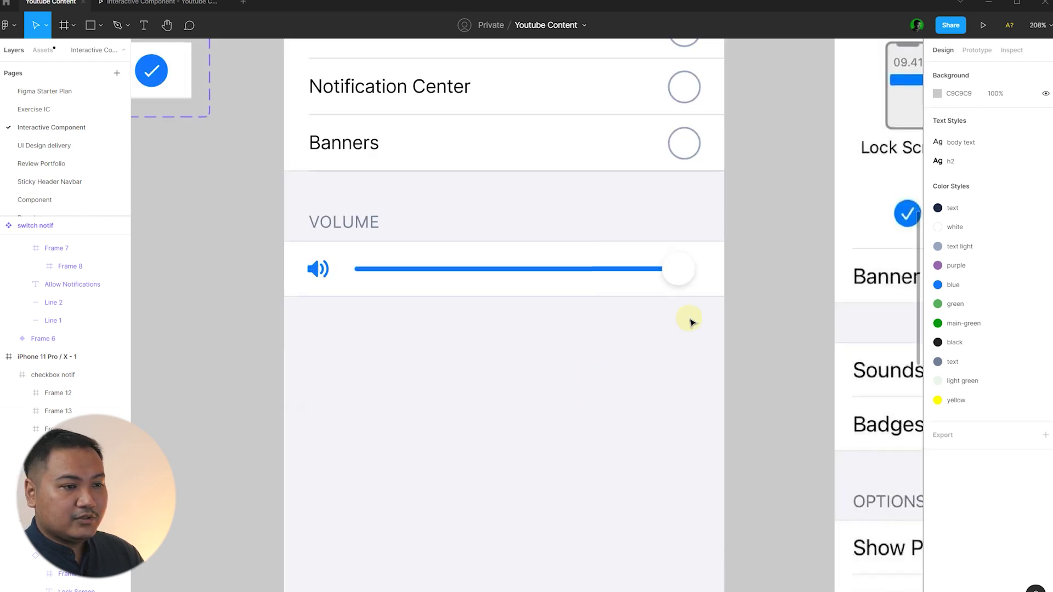
left_click(707, 294)
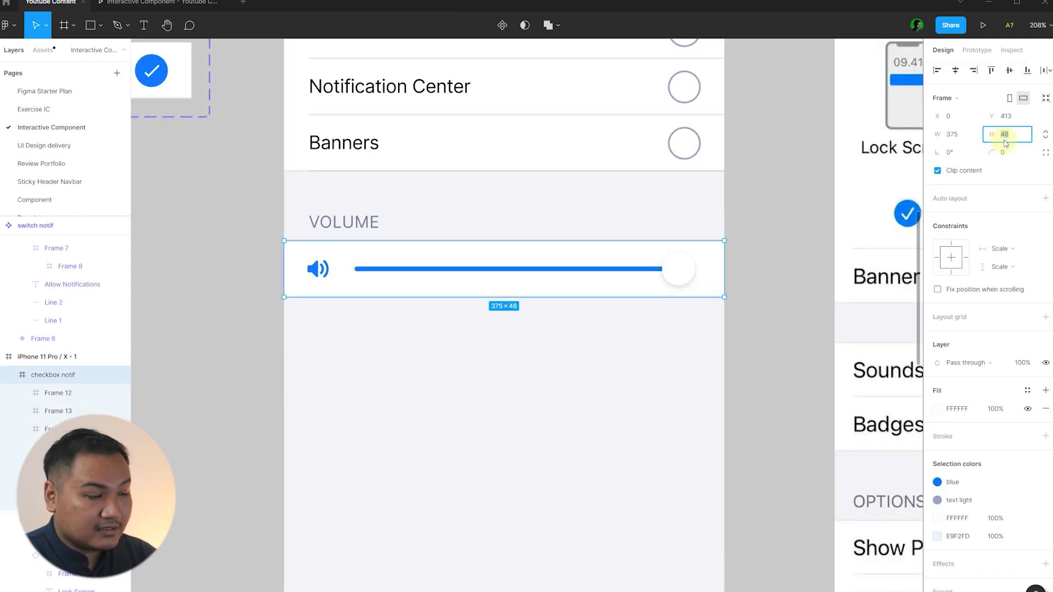
type("56")
key("Return")
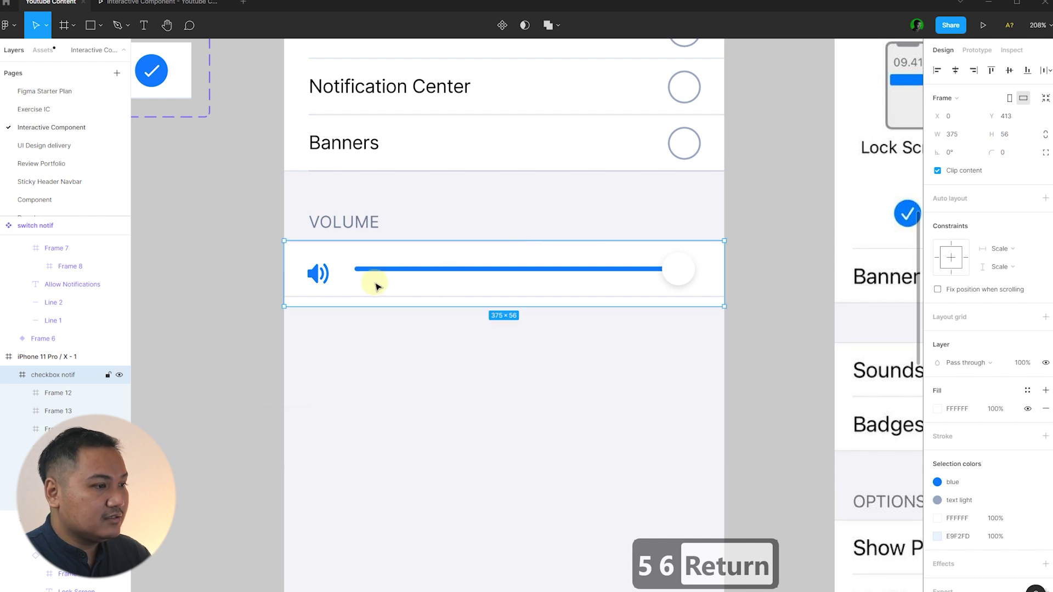
key("ctrl+z")
Step: Change the speaker icon's constraints so it stops scaling vertically, and set the volume row's height to 56
left_click(321, 269)
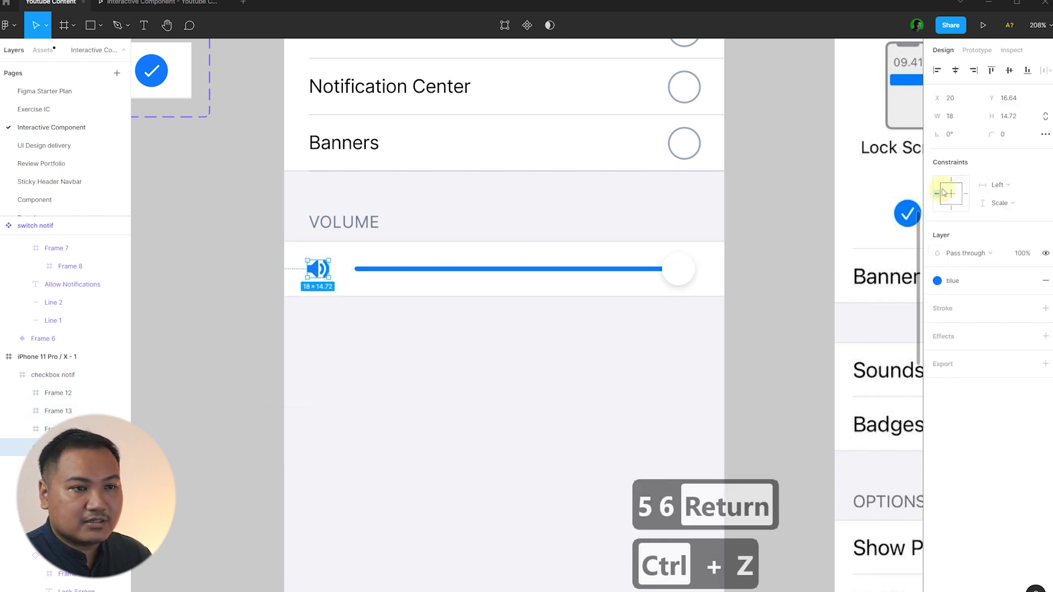
left_click(783, 288)
left_click(712, 287)
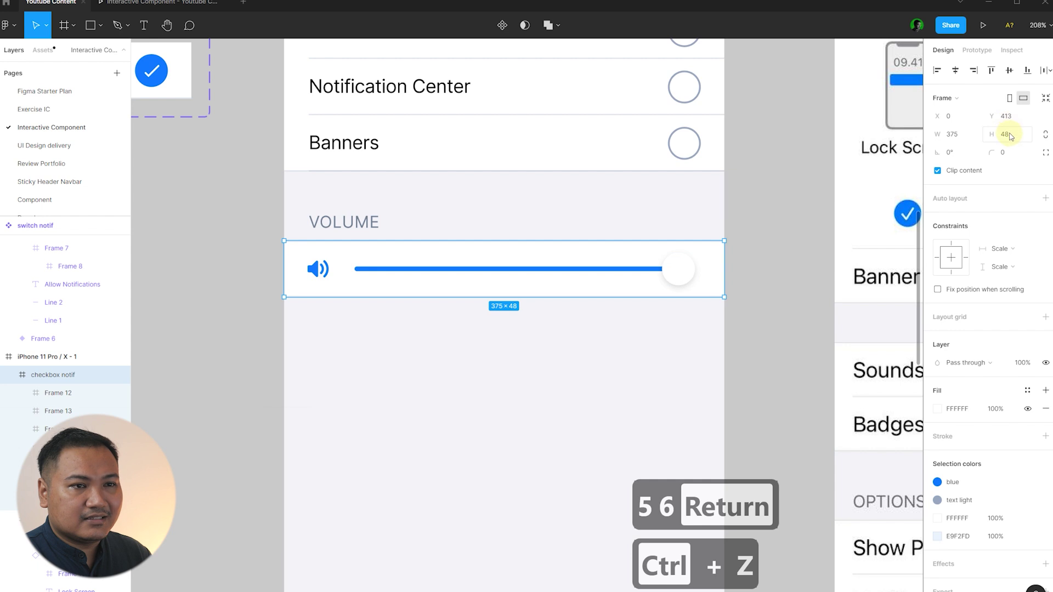
type("56")
key("Return")
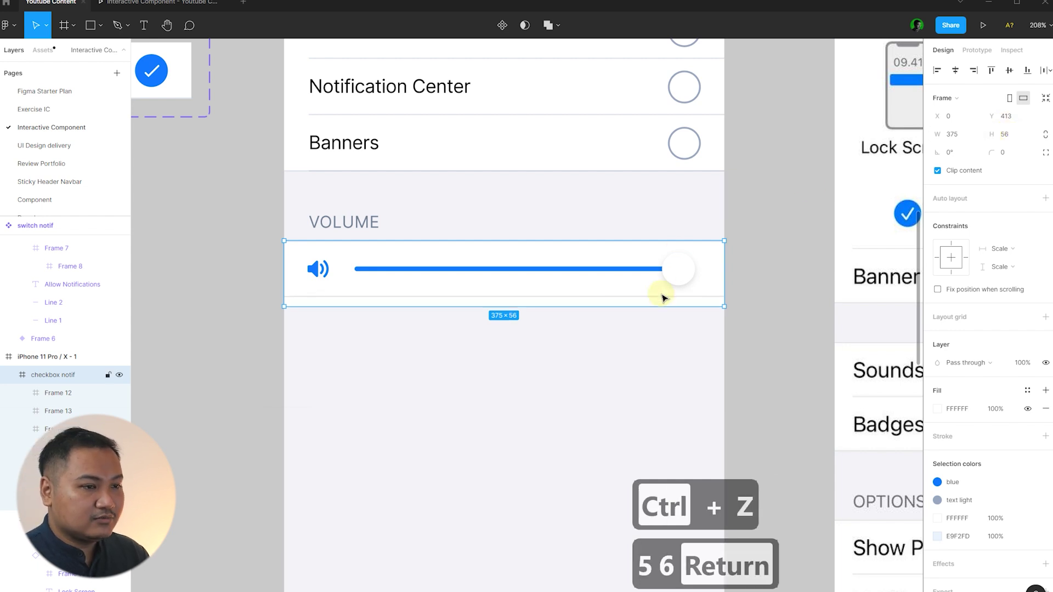
Step: Align the volume row's lower divider line to the bottom edge of the row
left_click(683, 297)
key("alt+s")
left_click(782, 271)
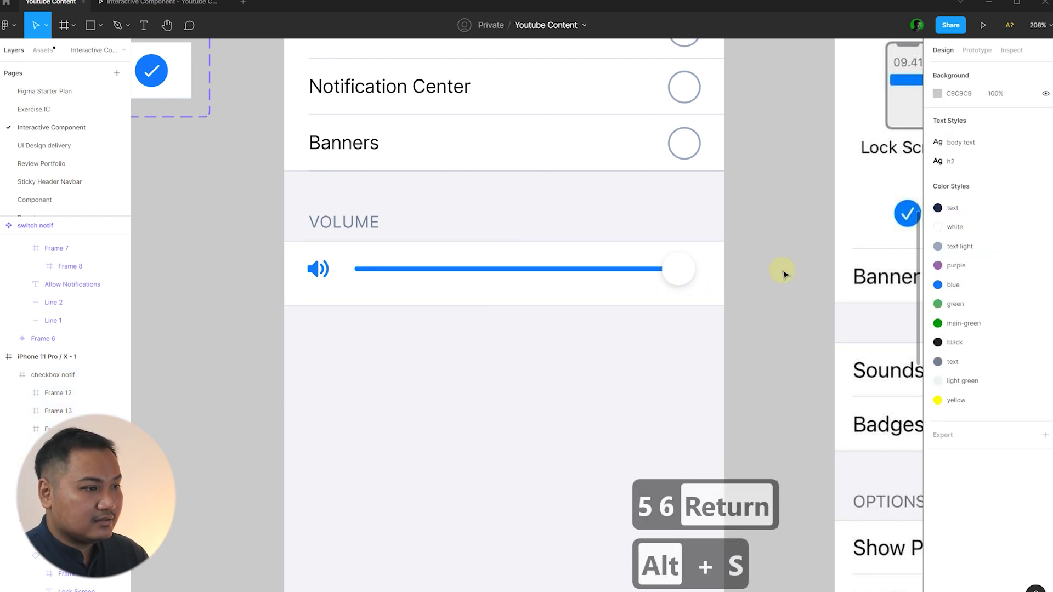
Step: Centre the speaker icon vertically in the volume row
double_click(674, 271)
key("ctrl+a")
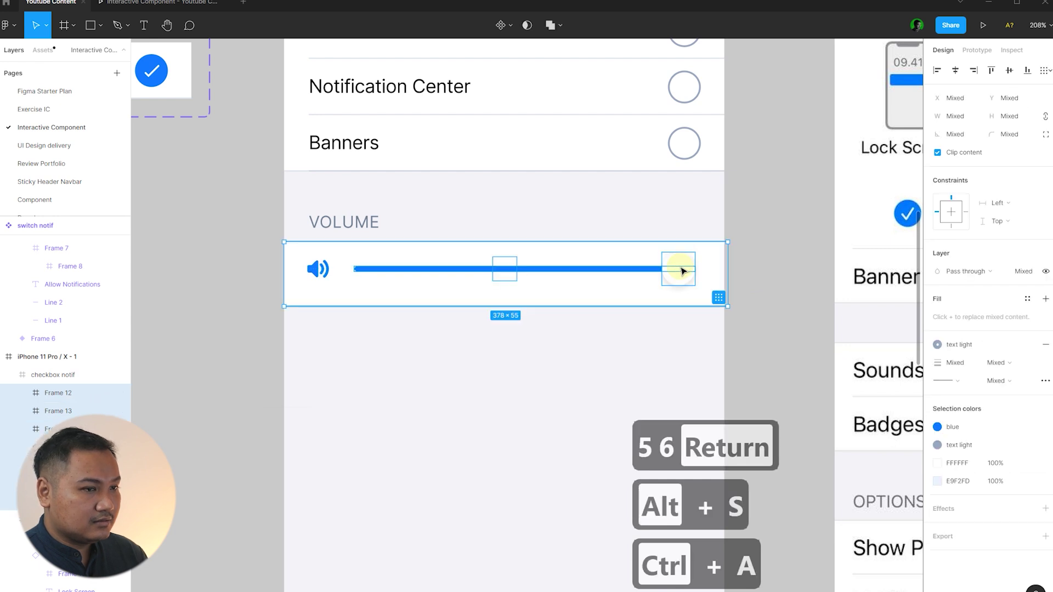
left_click(751, 266)
scroll(548, 265, "up", 2)
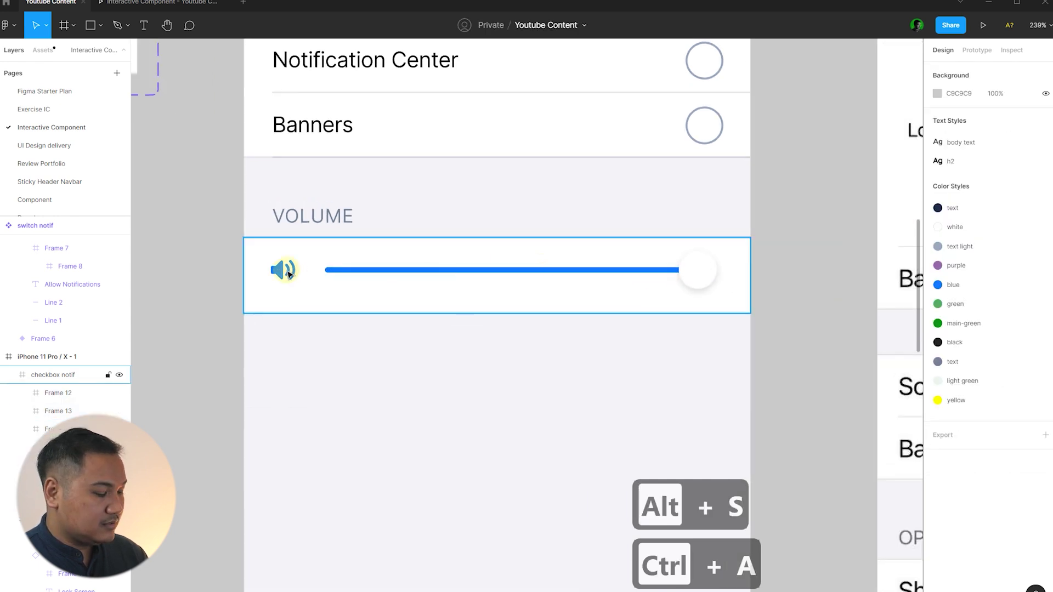
left_click(318, 268)
key("alt+v")
Step: Centre the blue track, the round handle and the pale track vertically in the volume row
left_click(494, 271)
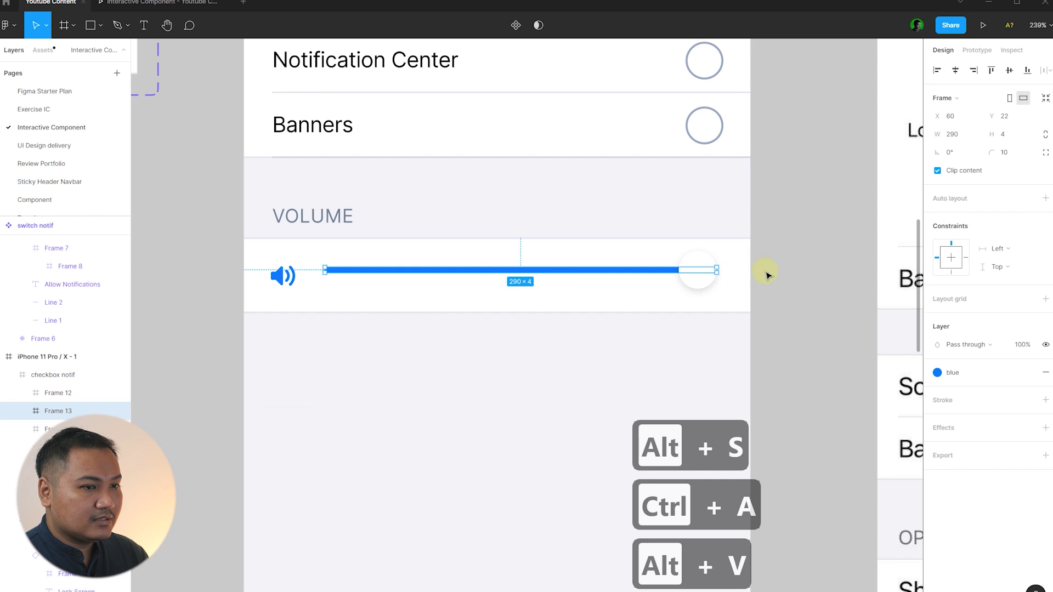
left_click(707, 277, "shift")
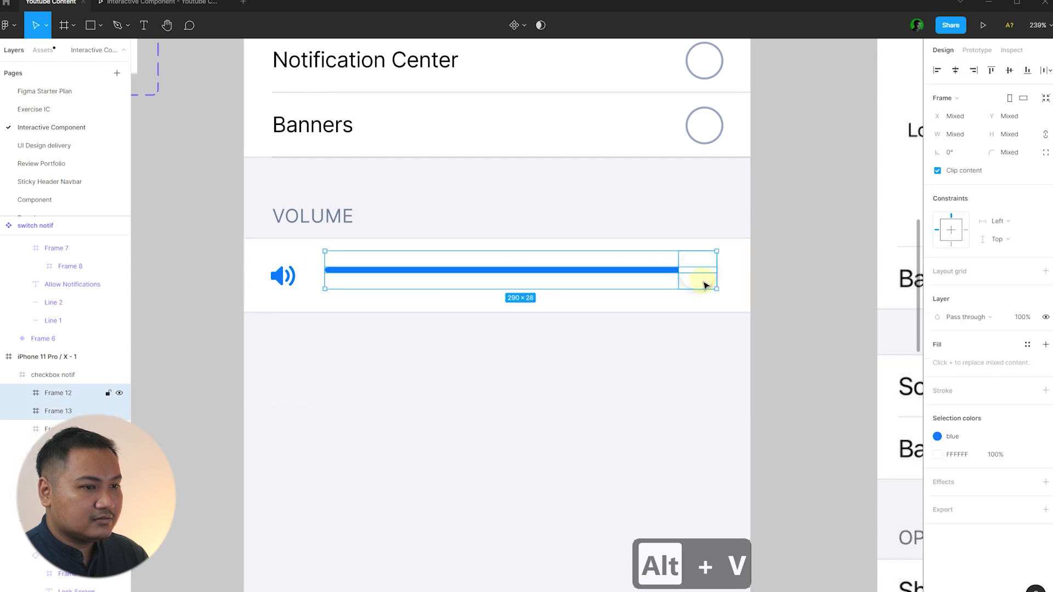
scroll(699, 280, "up", 2)
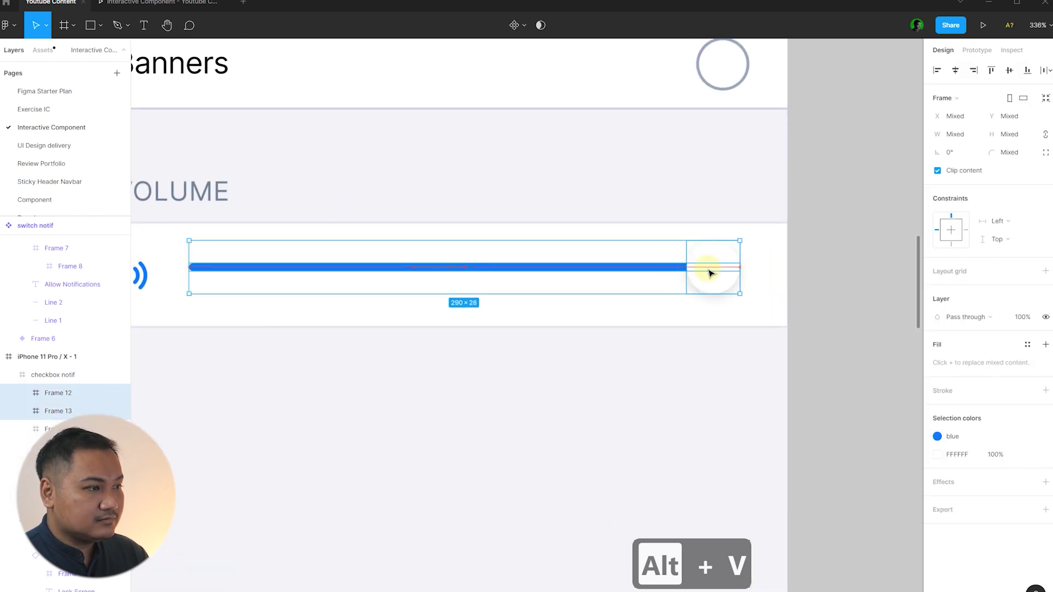
key("alt+v")
left_click(665, 269)
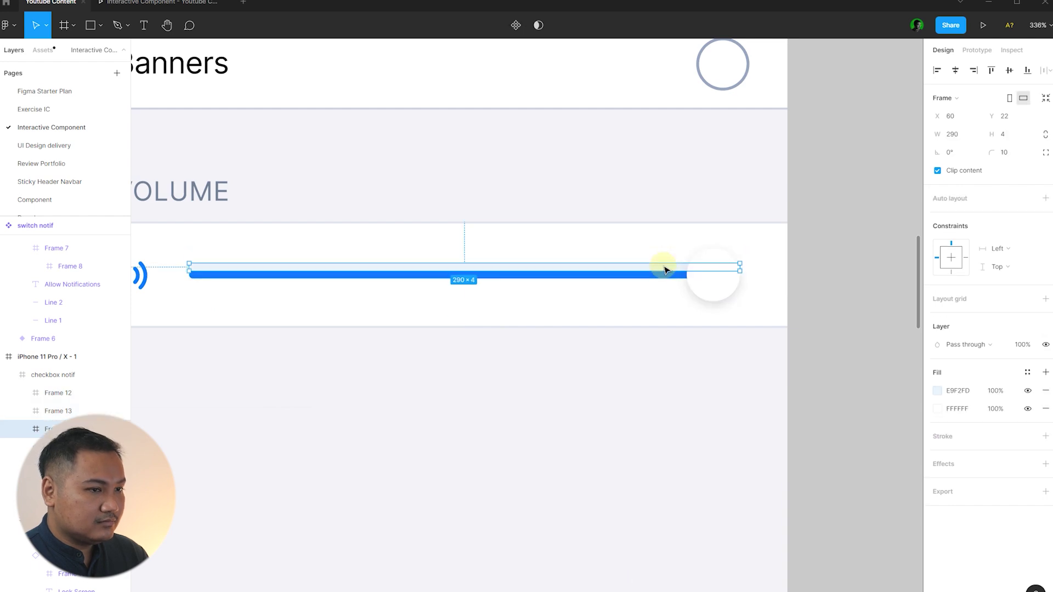
key("alt+v")
left_click(858, 255)
key("ctrl+minus")
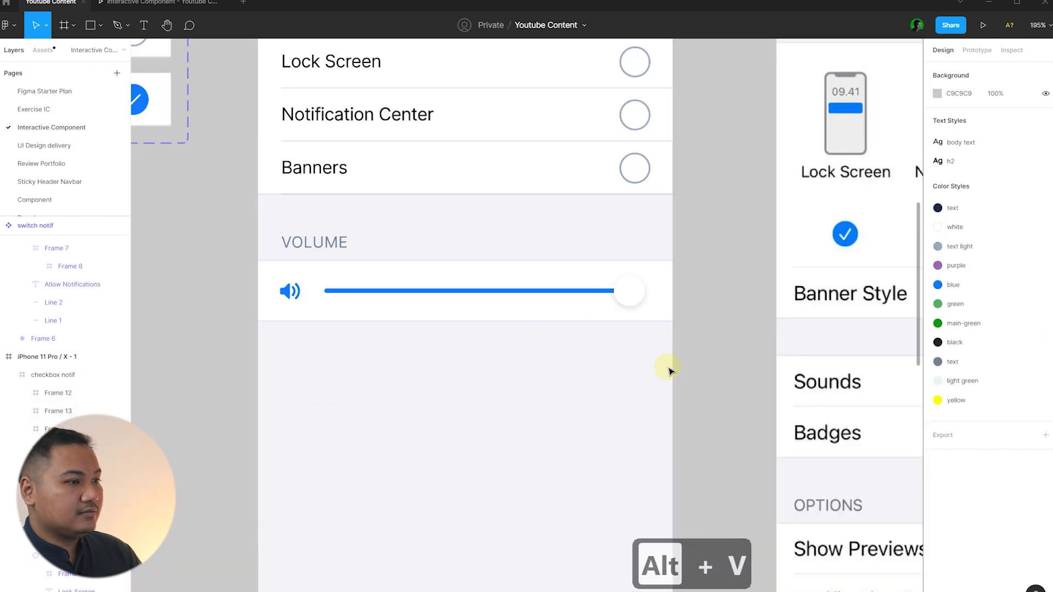
scroll(694, 357, "down", 3)
scroll(695, 336, "up", 2)
left_click(665, 314)
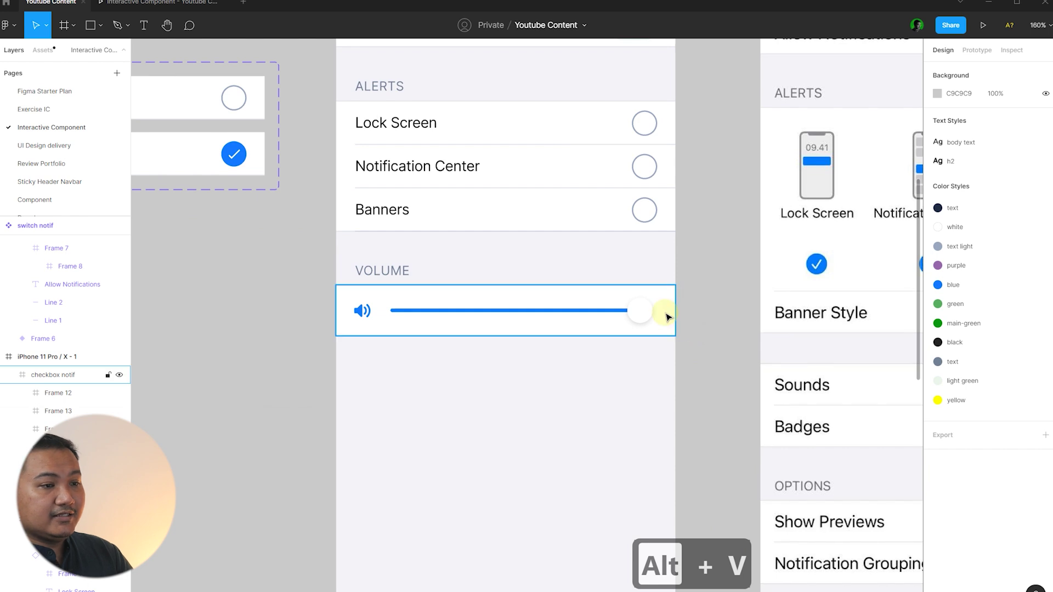
left_click(720, 308)
scroll(716, 285, "down", 2)
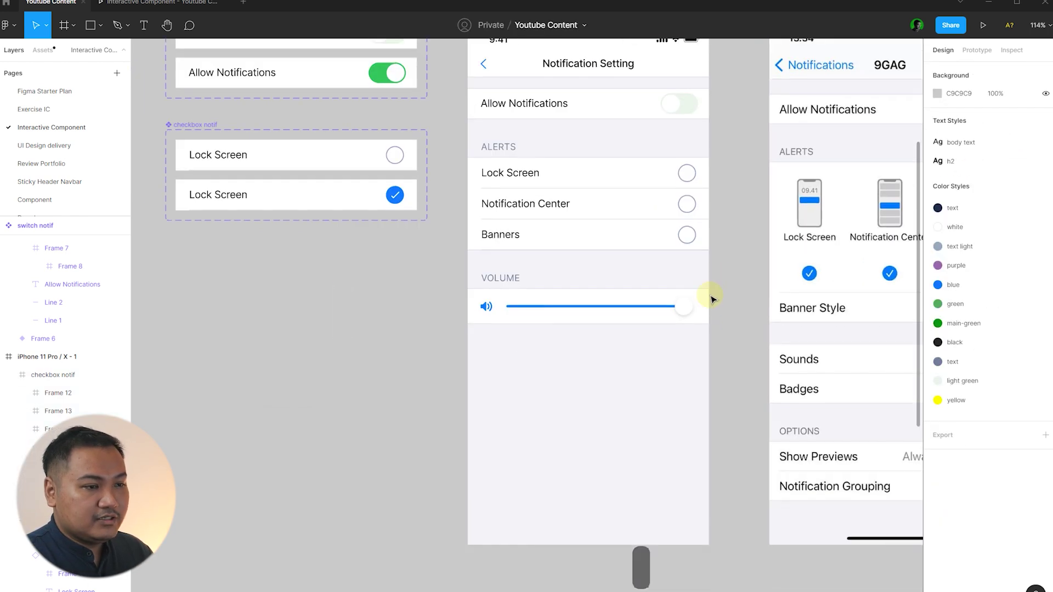
scroll(718, 245, "up", 3)
scroll(718, 245, "left", 2)
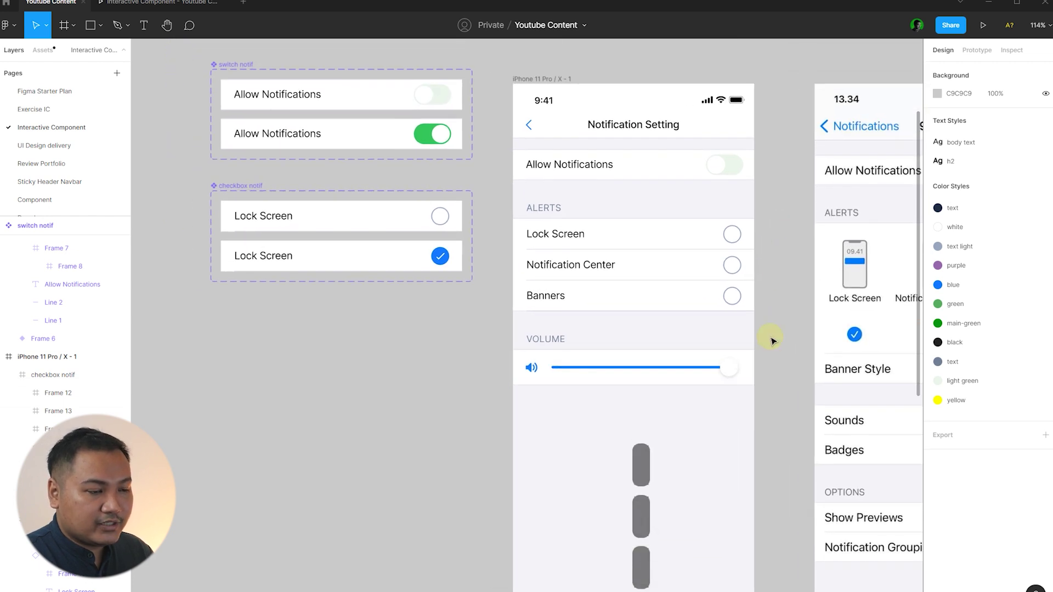
Step: Place a copy of the volume row outside the screen, below the checkbox component, and rename it "volume"
left_click_drag(676, 376, 378, 375)
scroll(265, 369, "up", 3)
left_click(266, 345)
double_click(265, 346)
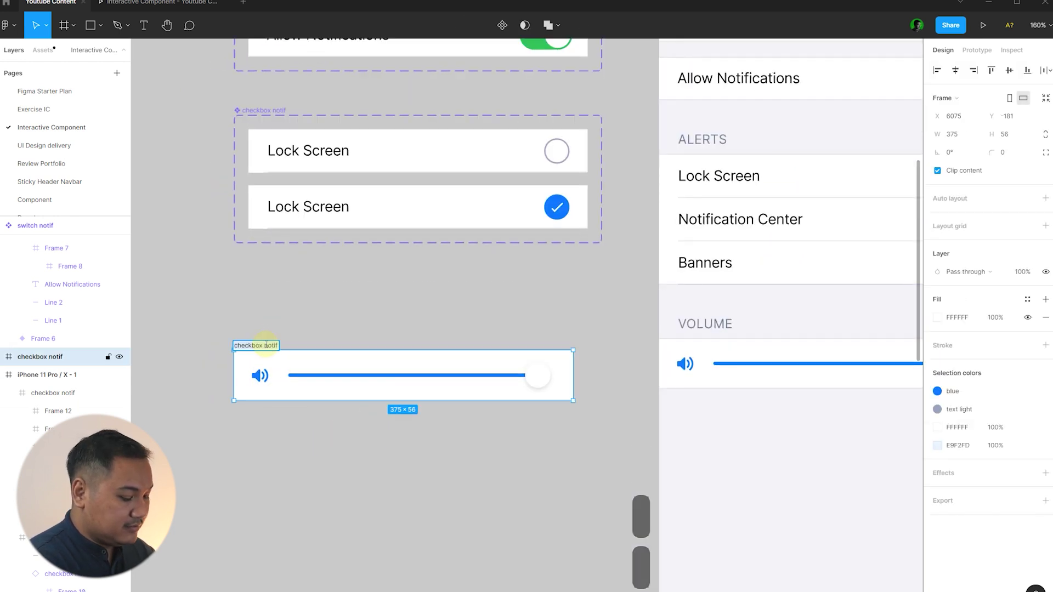
type("vou")
key("BackSpace")
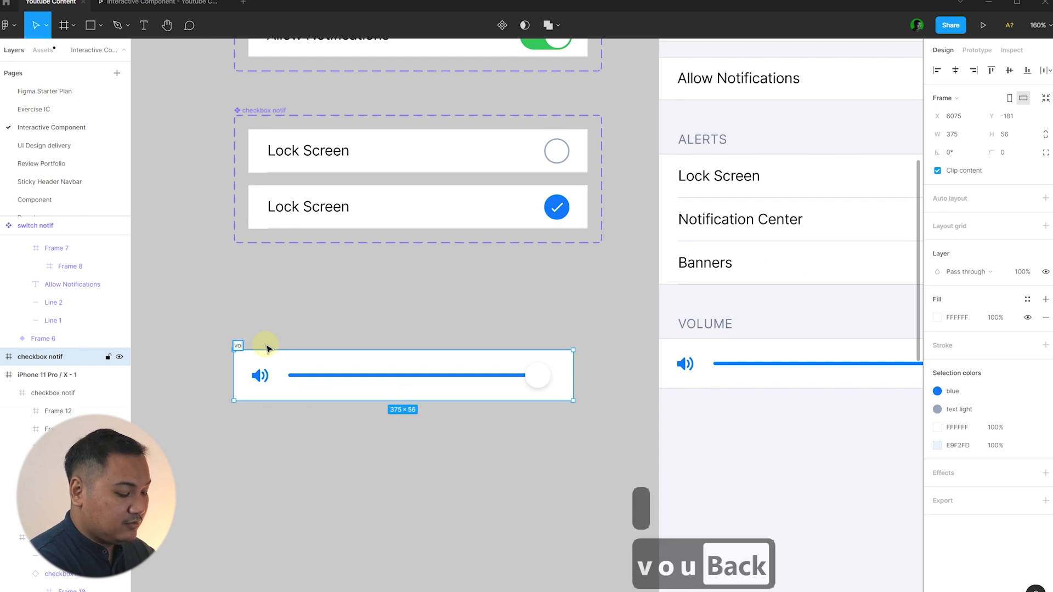
type("lume")
left_click(348, 311)
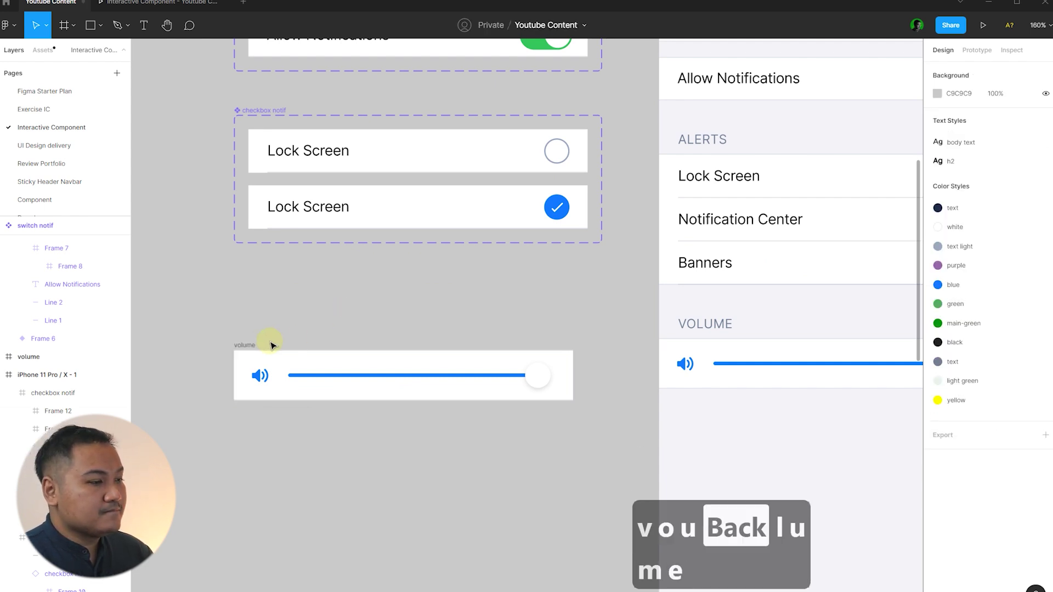
Step: Shift the volume frame down slightly to Y -173 and place a duplicate of it directly above
left_click_drag(248, 357, 247, 365)
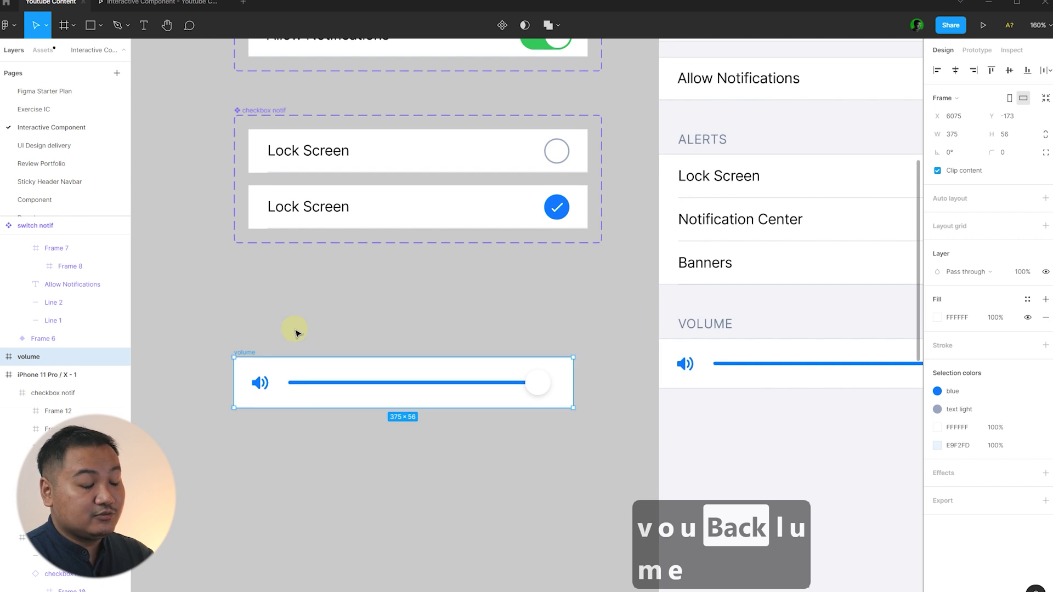
left_click(366, 327)
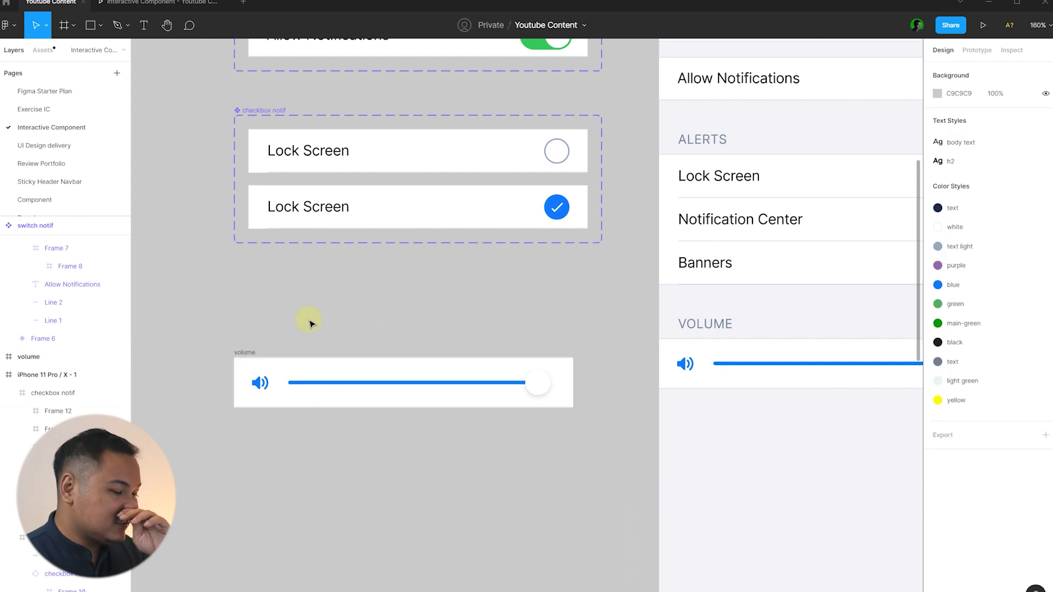
left_click(236, 351)
left_click_drag(234, 347, 235, 282, "alt")
left_click(219, 301)
Step: Move the upper volume frame's handle to the start of the track and align it with the blue track's left edge
scroll(218, 301, "up", 3, "ctrl")
left_click(667, 325)
left_click_drag(668, 325, 351, 337)
left_click(399, 322)
key("alt+a")
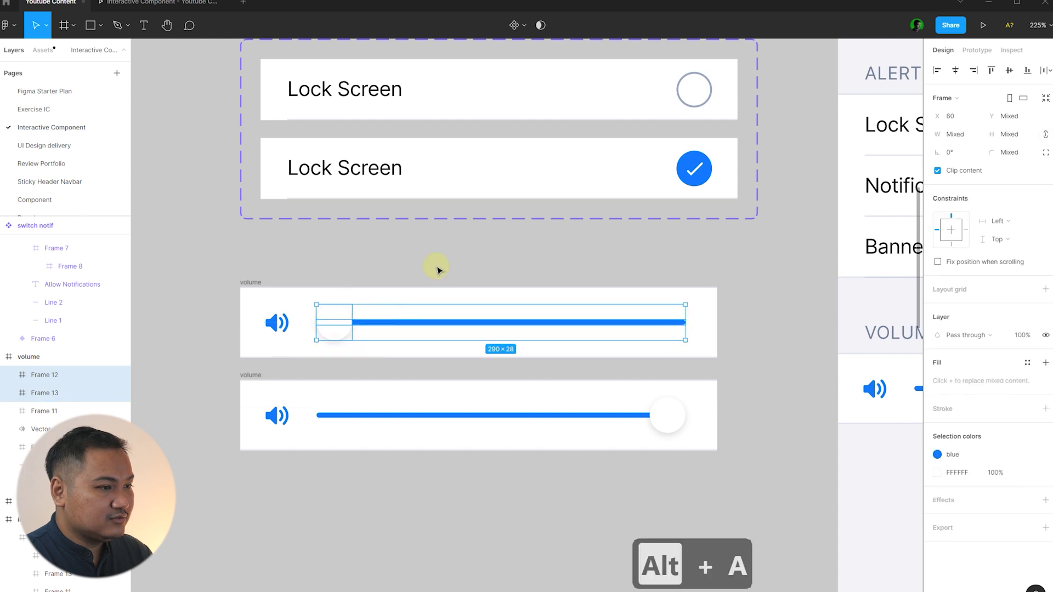
Step: Shorten the blue track in the upper volume frame so it ends behind the round handle at the track's start
scroll(392, 329, "up", 3)
left_click_drag(805, 322, 328, 330)
scroll(321, 329, "down", 5)
left_click(529, 332)
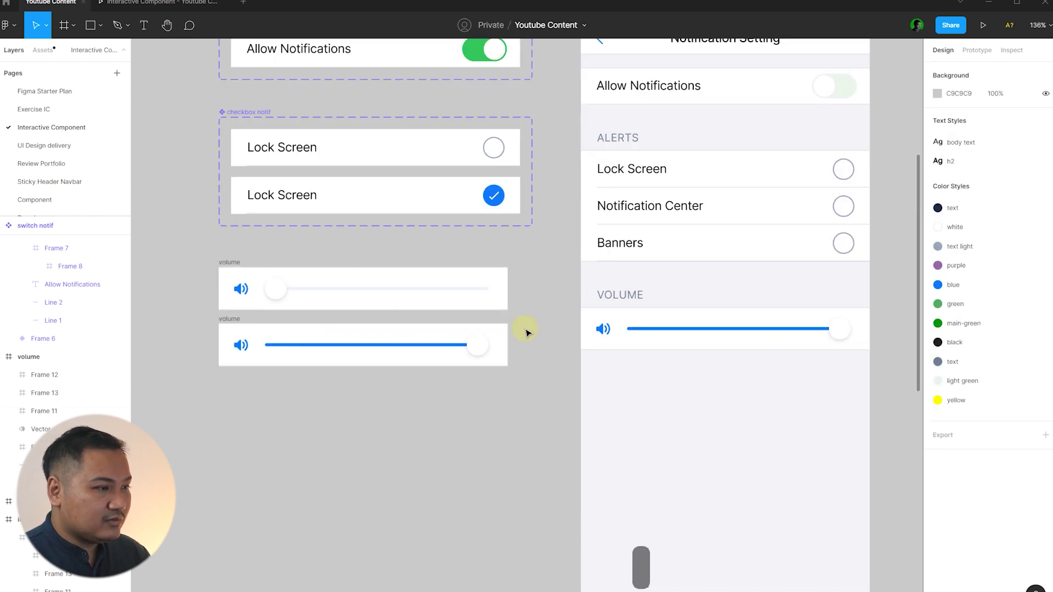
Step: Turn the upper and lower volume frames into two separate components
scroll(199, 242, "up", 2)
left_click(240, 268)
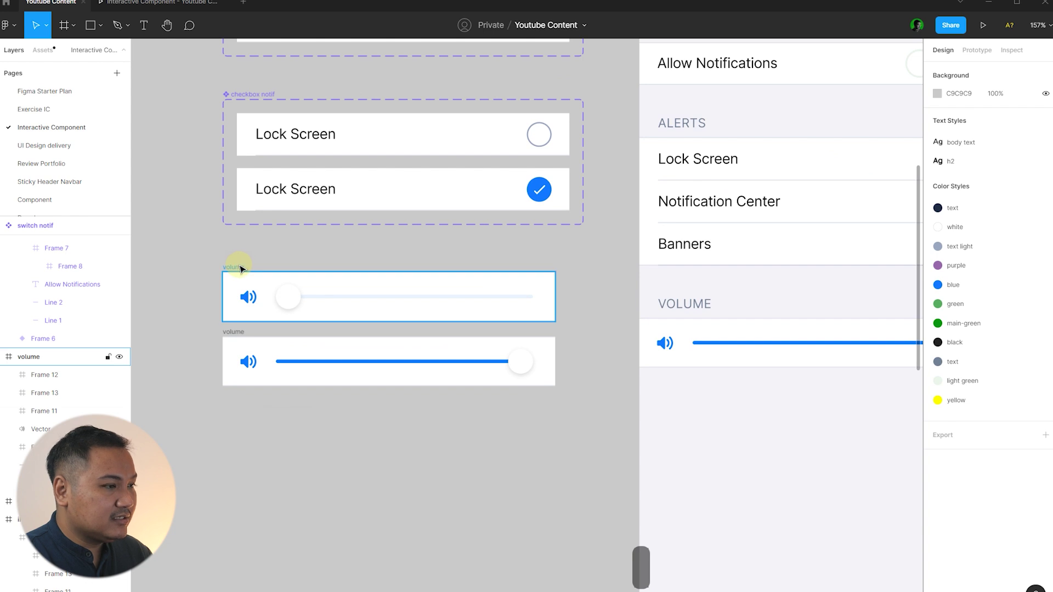
left_click(240, 268)
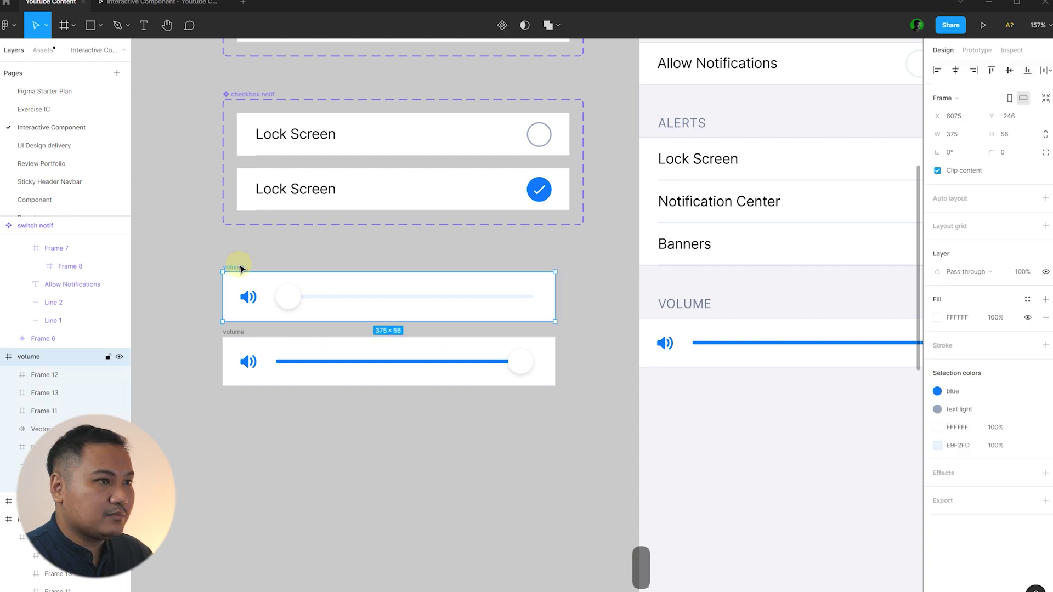
left_click(495, 27)
left_click(172, 274)
left_click(227, 331)
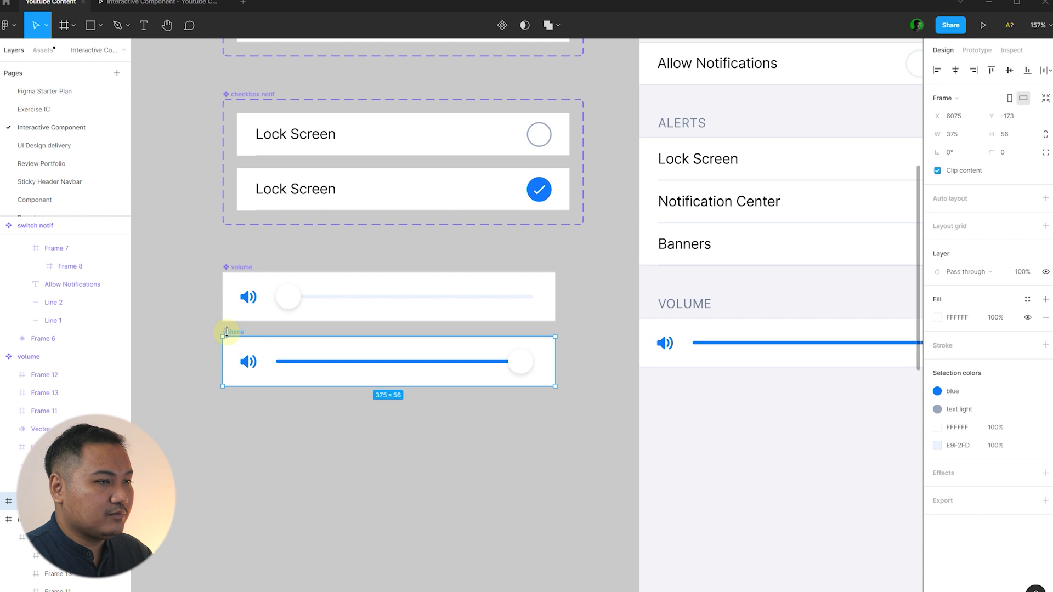
left_click(502, 25)
Step: Combine the two volume components as variants and align the set with the checkbox notif set's left edge
left_click_drag(187, 252, 556, 422)
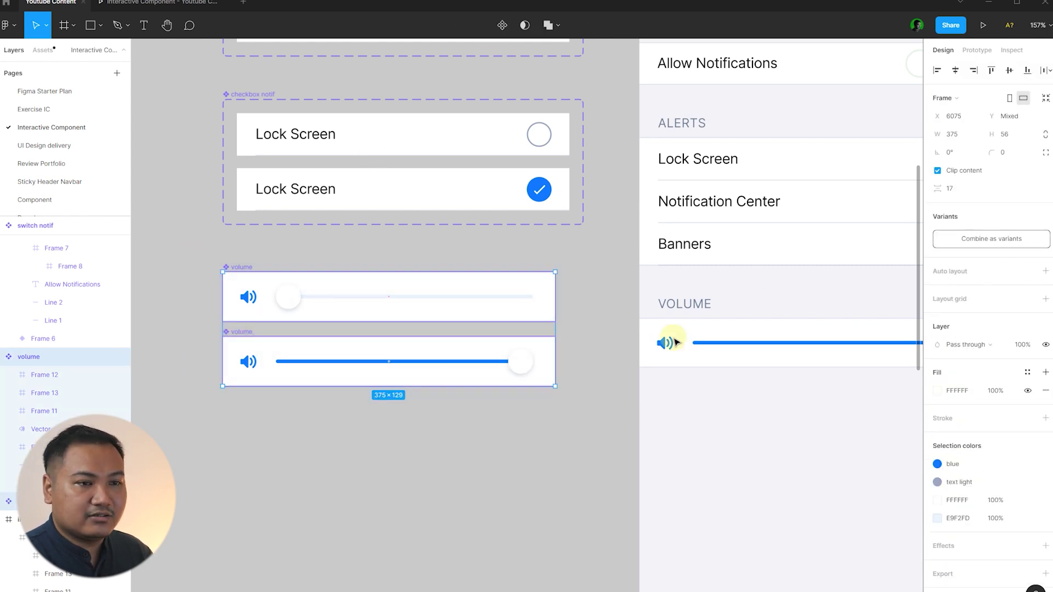
left_click(1000, 246)
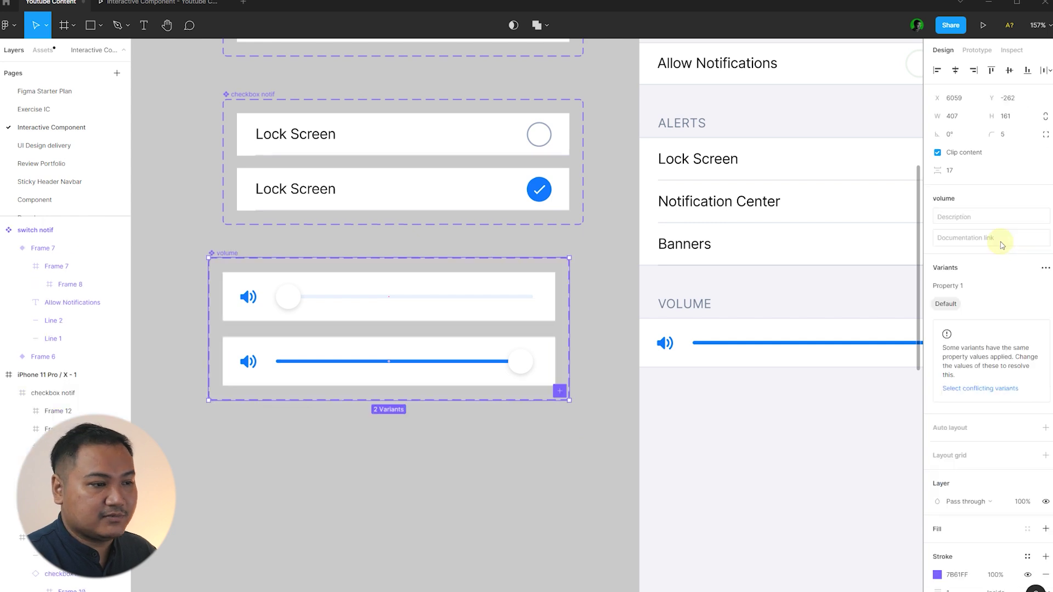
left_click(603, 306)
left_click_drag(229, 254, 244, 256)
key("Escape")
Step: Rename the volume variant set as "slider volume"
double_click(241, 255)
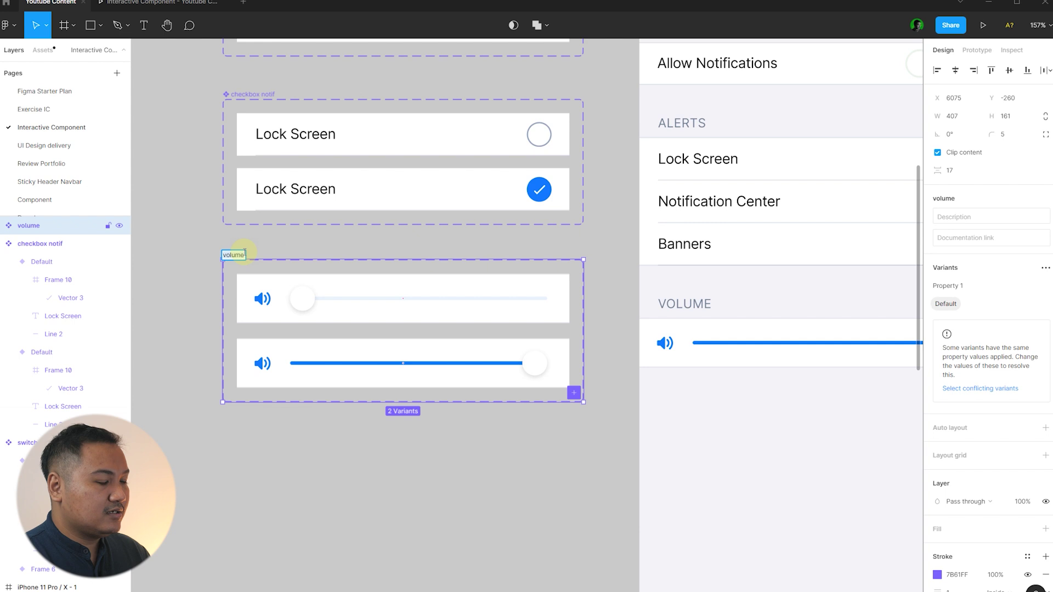
key("Right")
type("-notife")
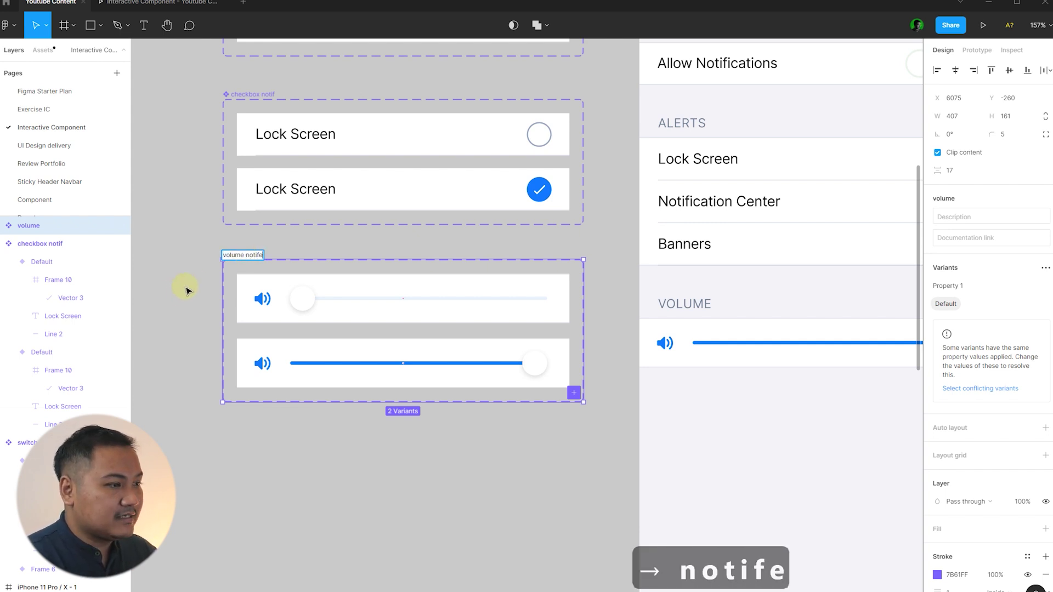
type("slider")
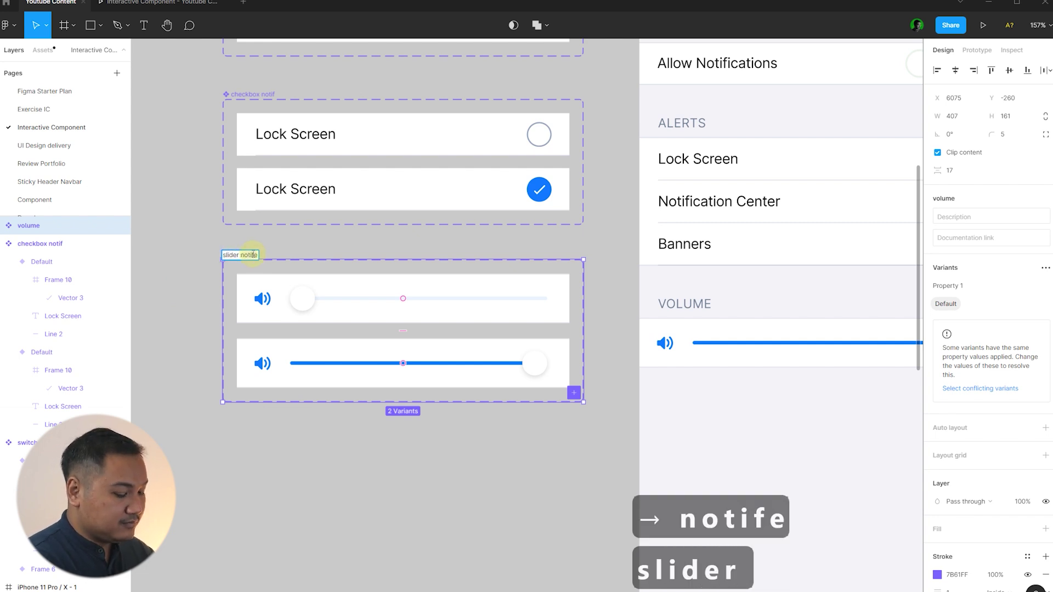
type("volum")
type("e")
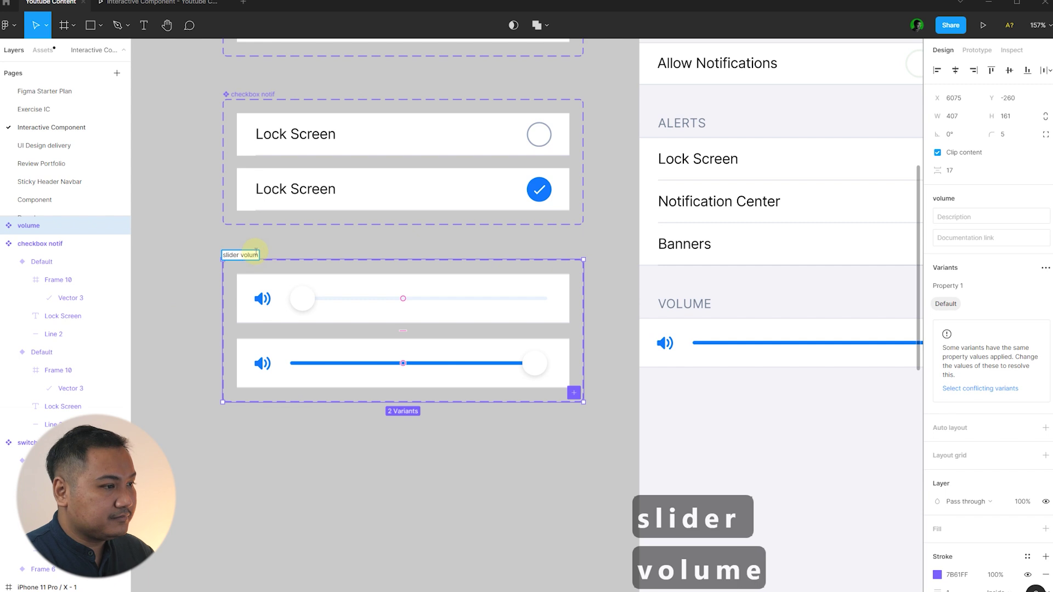
left_click(282, 242)
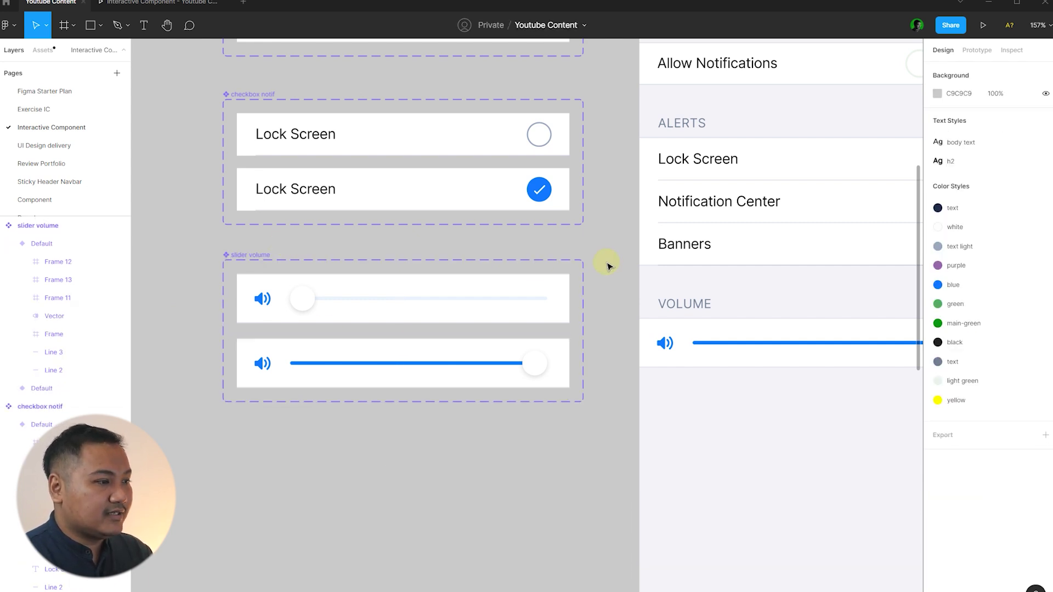
Step: Add a prototype interaction from the minimum variant's handle to the maximum variant, triggered On drag
left_click(976, 50)
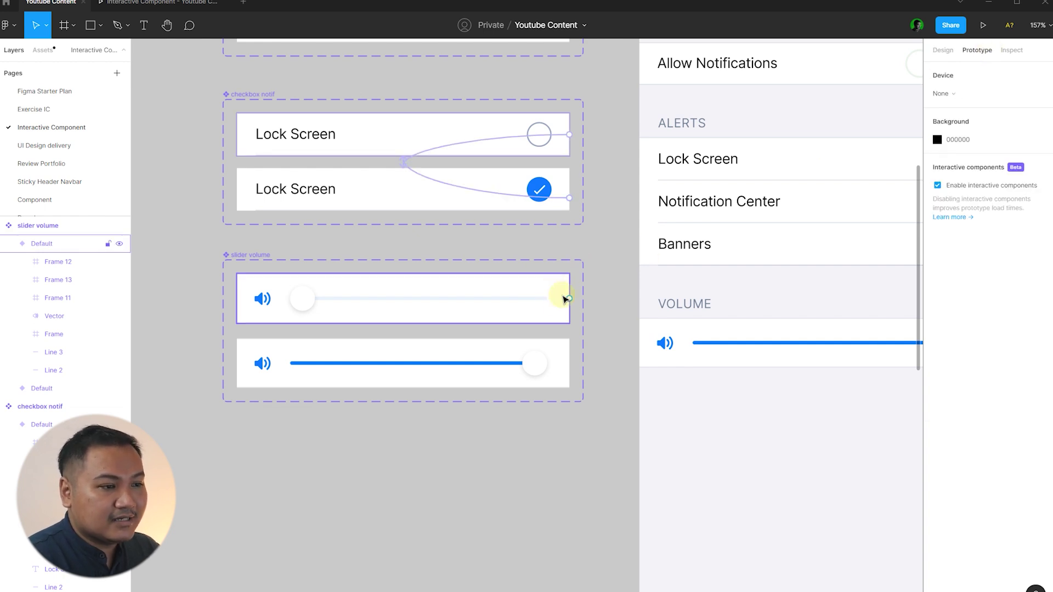
double_click(303, 303)
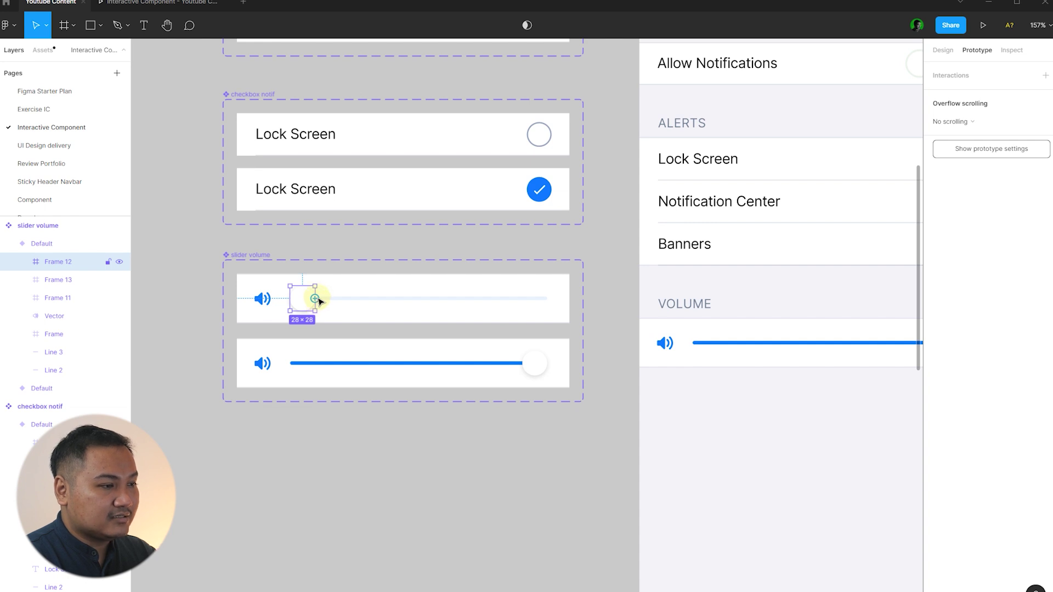
left_click_drag(333, 310, 445, 355)
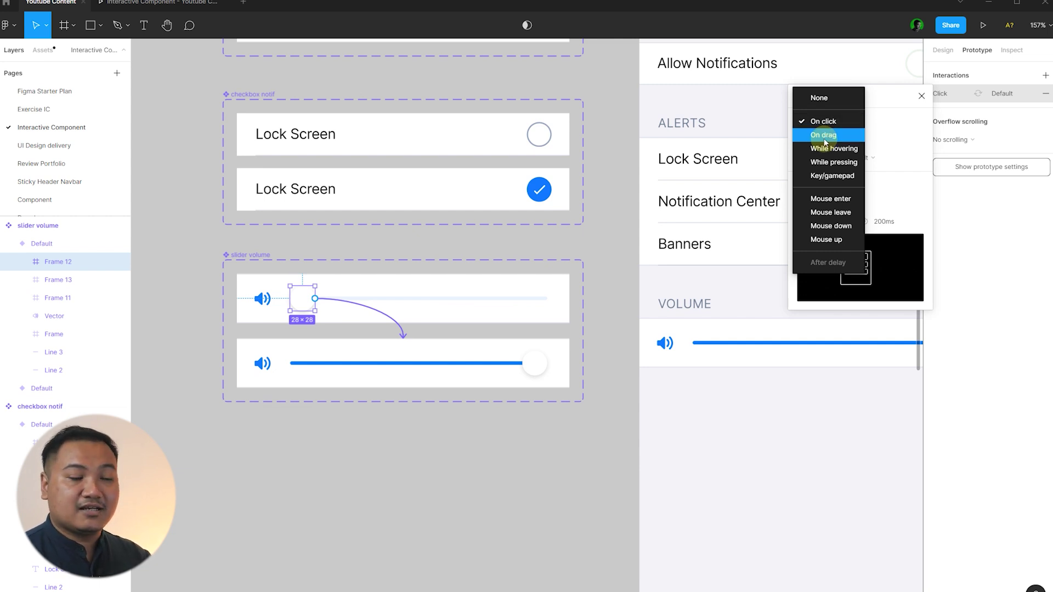
left_click(824, 141)
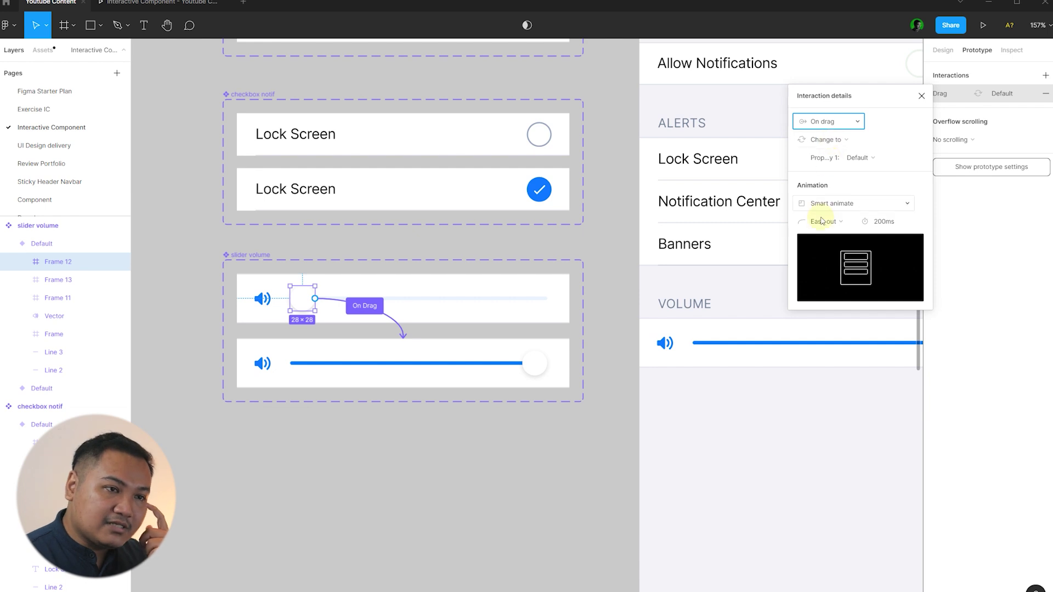
Step: Add a prototype interaction from the maximum variant's handle back to the minimum variant, triggered On drag
left_click(547, 364)
left_click(548, 364)
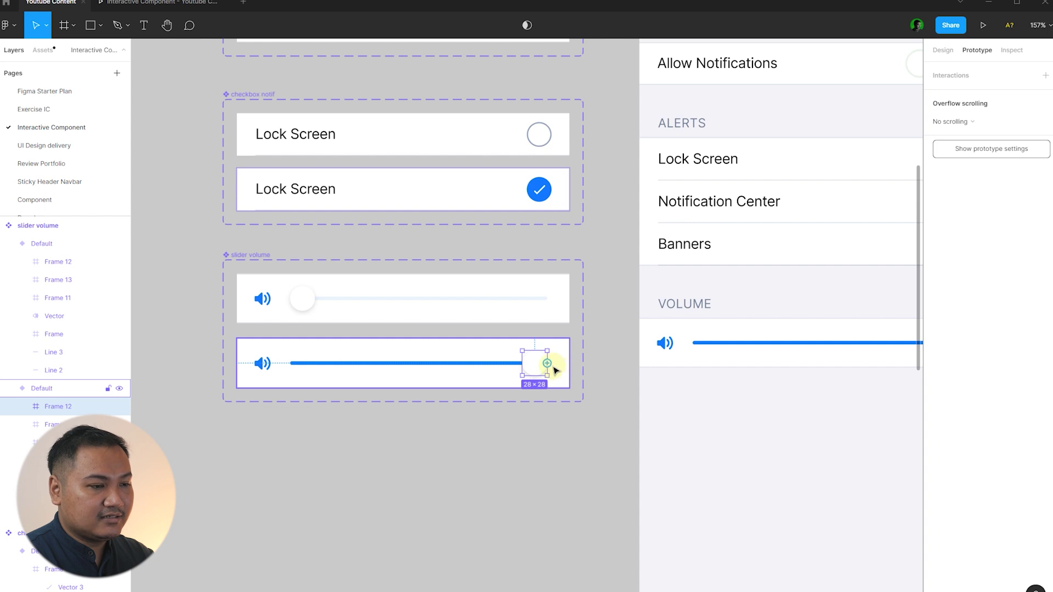
left_click_drag(551, 366, 557, 301)
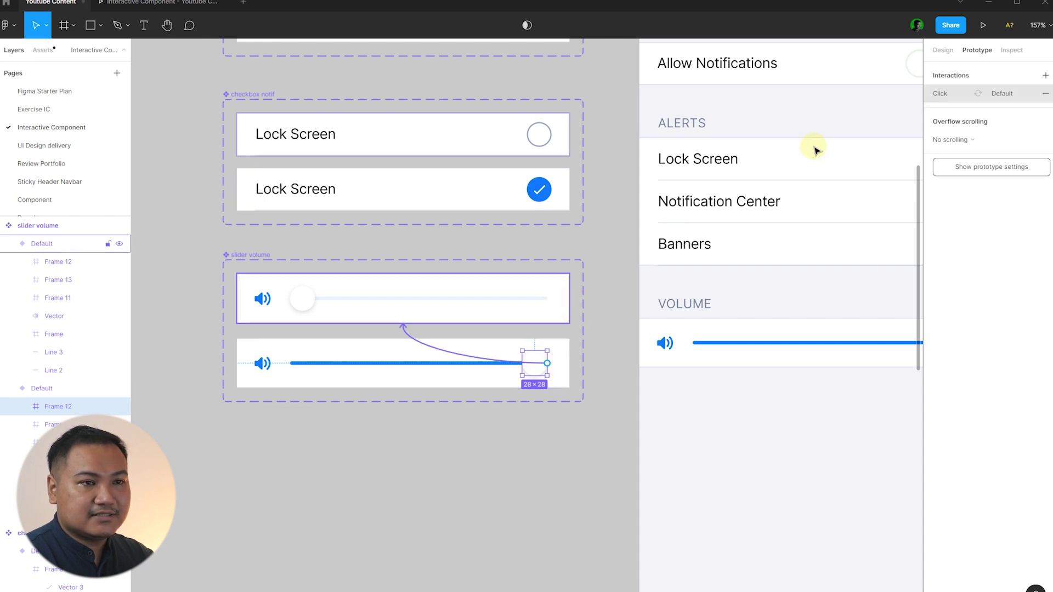
left_click(839, 122)
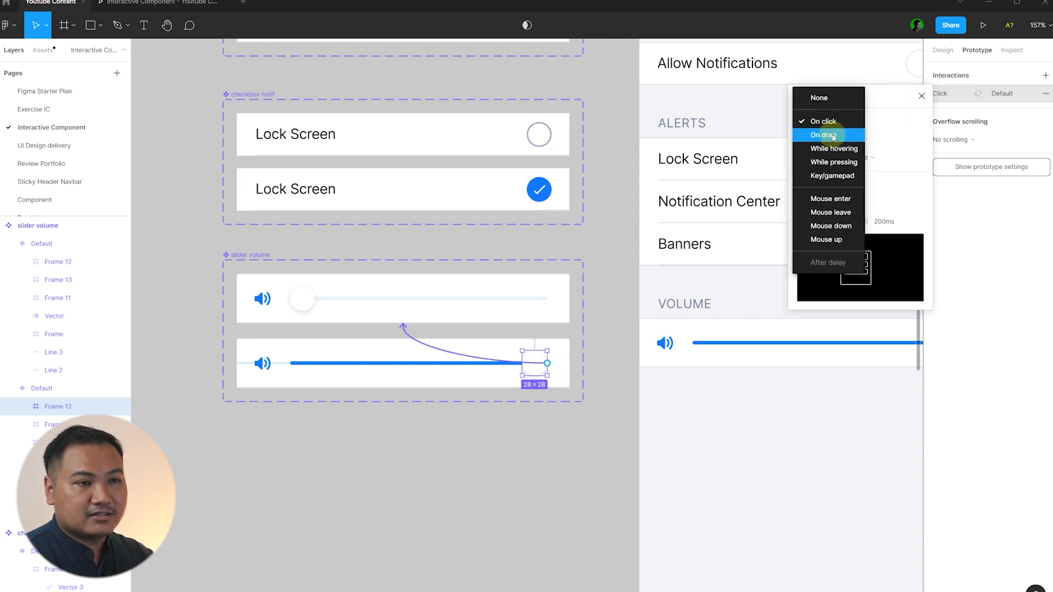
left_click(834, 136)
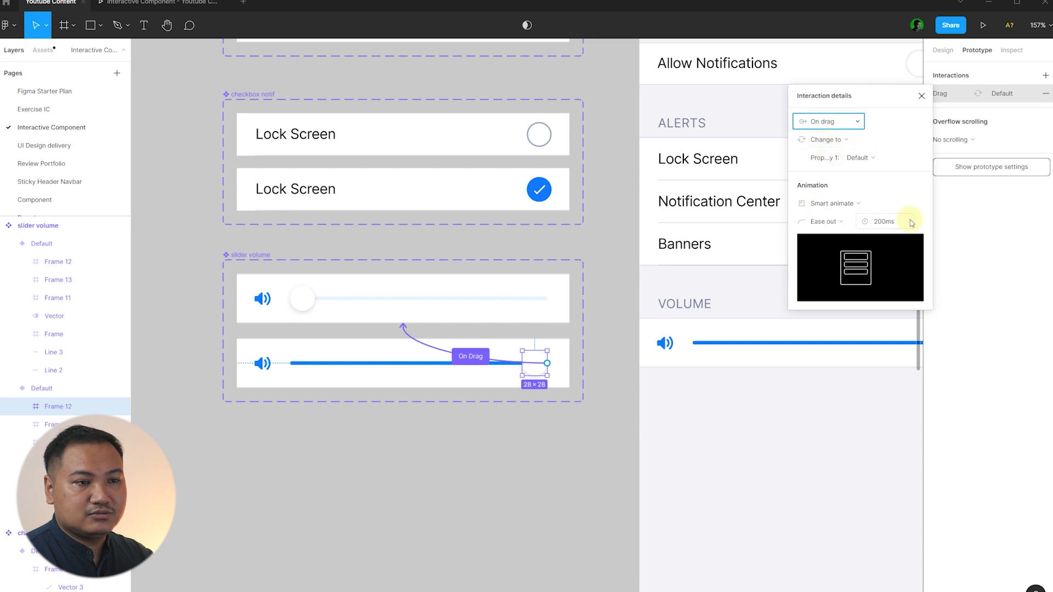
left_click(921, 96)
left_click(615, 246)
Step: Replace the static volume row on the iPhone 11 Pro / X - 1 frame with an instance of the slider volume component
key("shift+1")
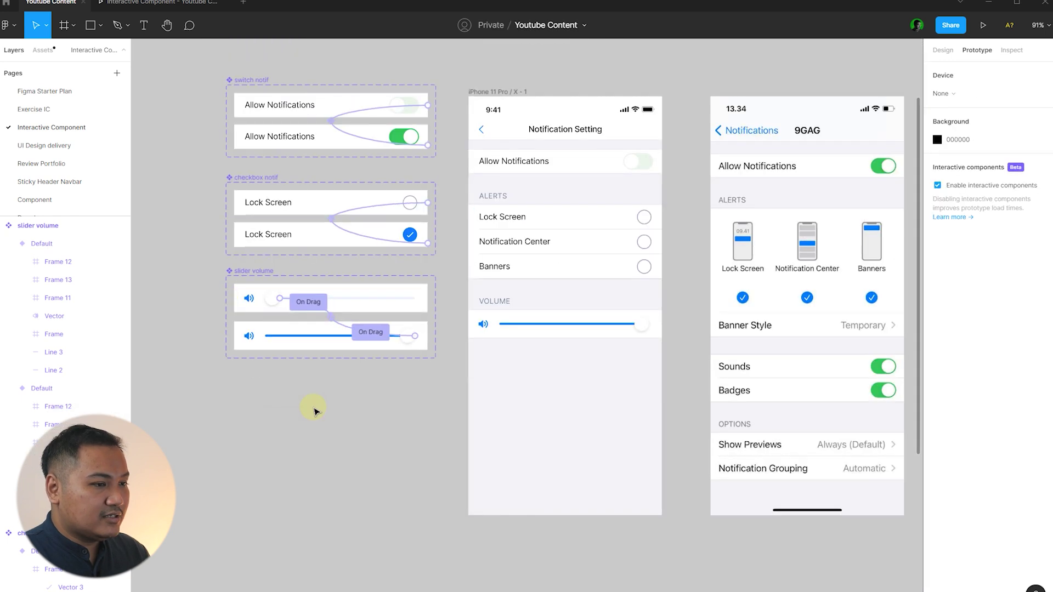
left_click(944, 52)
left_click_drag(576, 317, 410, 404)
key("Delete")
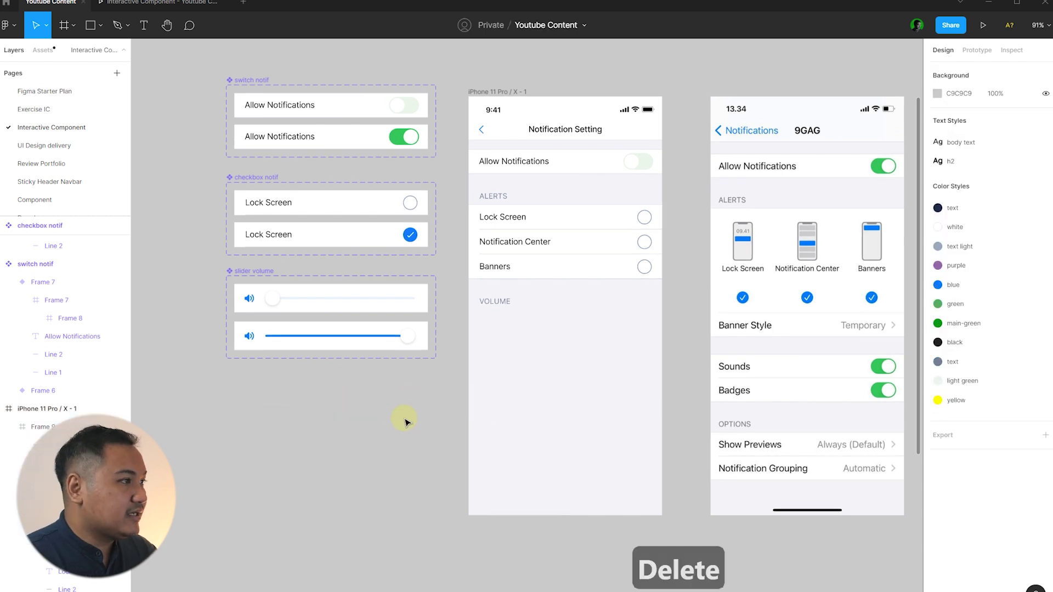
left_click(43, 50)
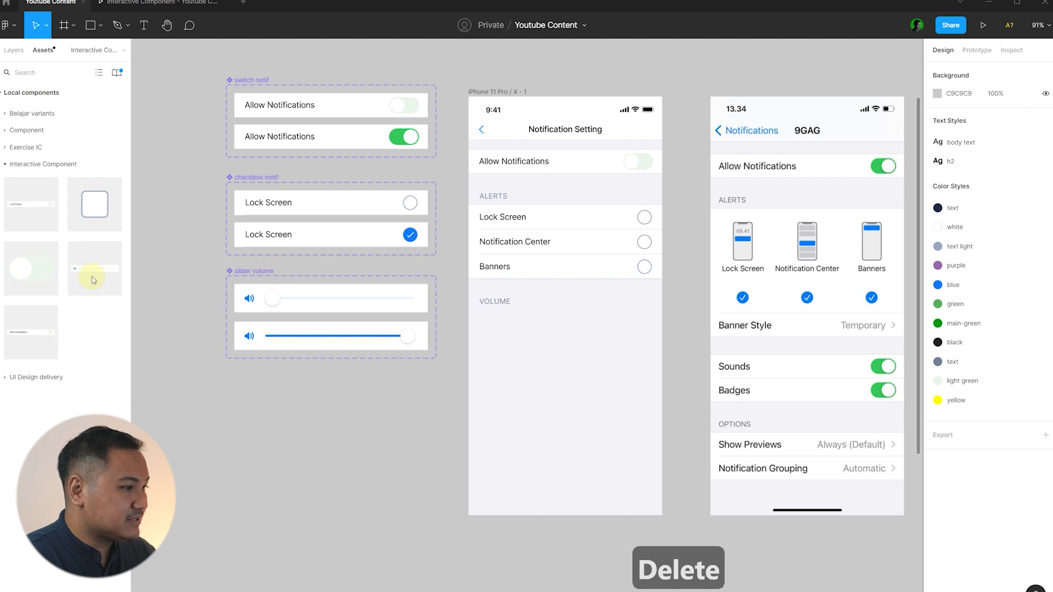
left_click_drag(233, 285, 573, 336)
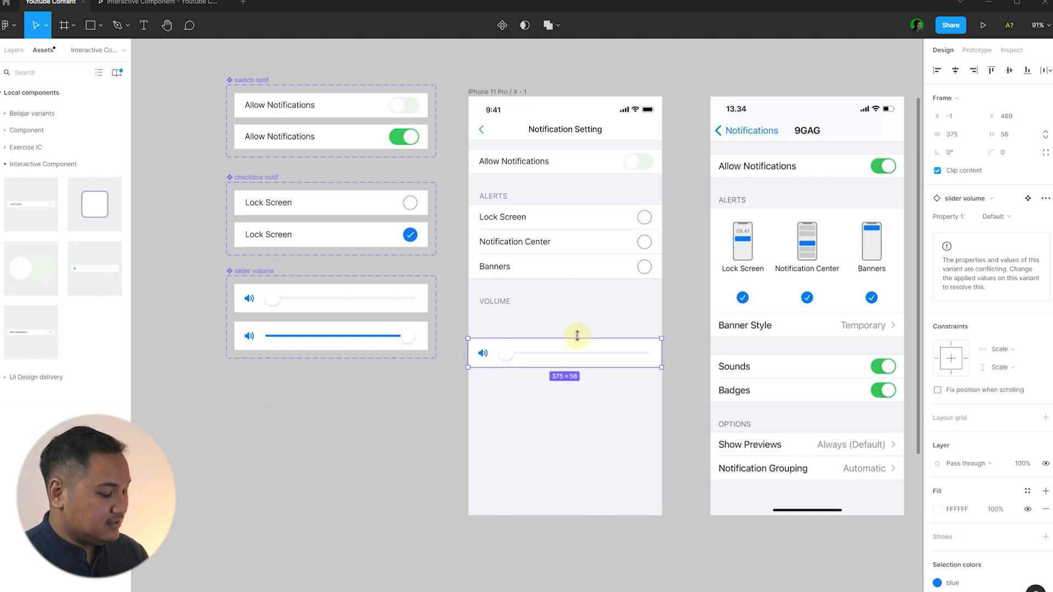
Step: Set the vertical spacing between the VOLUME heading and the slider instance to 8
left_click(496, 302, "shift")
left_click(973, 172)
type("32")
key("Return")
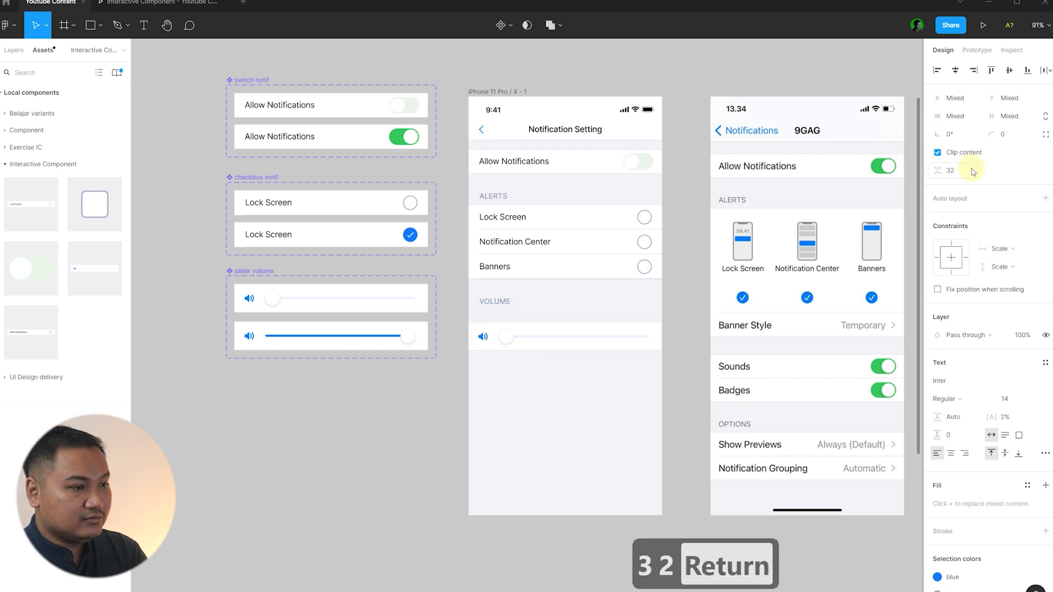
type("8")
key("Return")
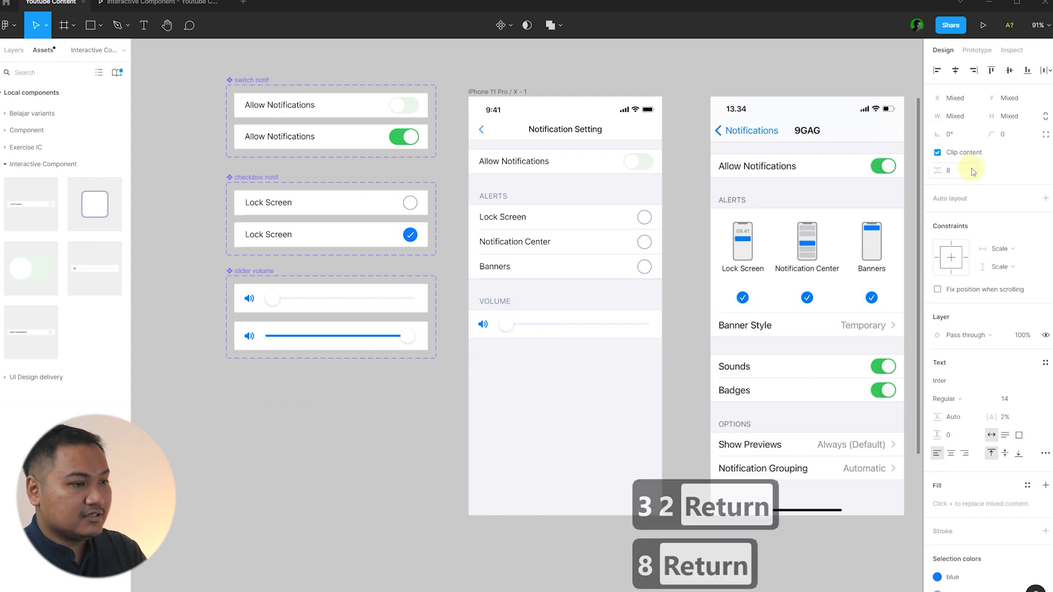
left_click(664, 396)
left_click_drag(692, 373, 679, 388)
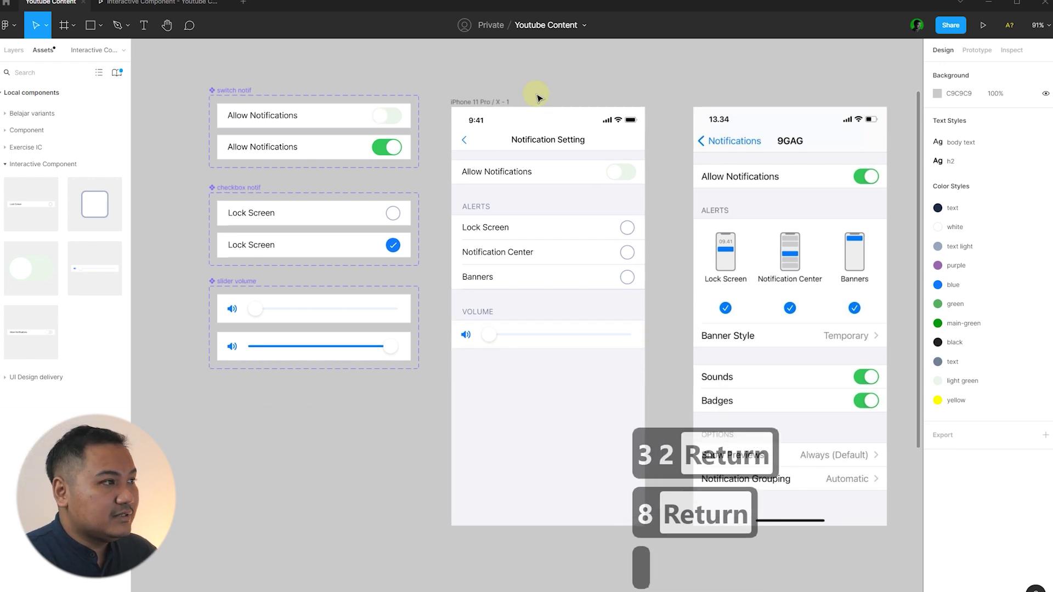
Step: Test the Allow Notifications switch, the Lock Screen checkbox and the volume slider handle in the prototype preview
left_click(176, 8)
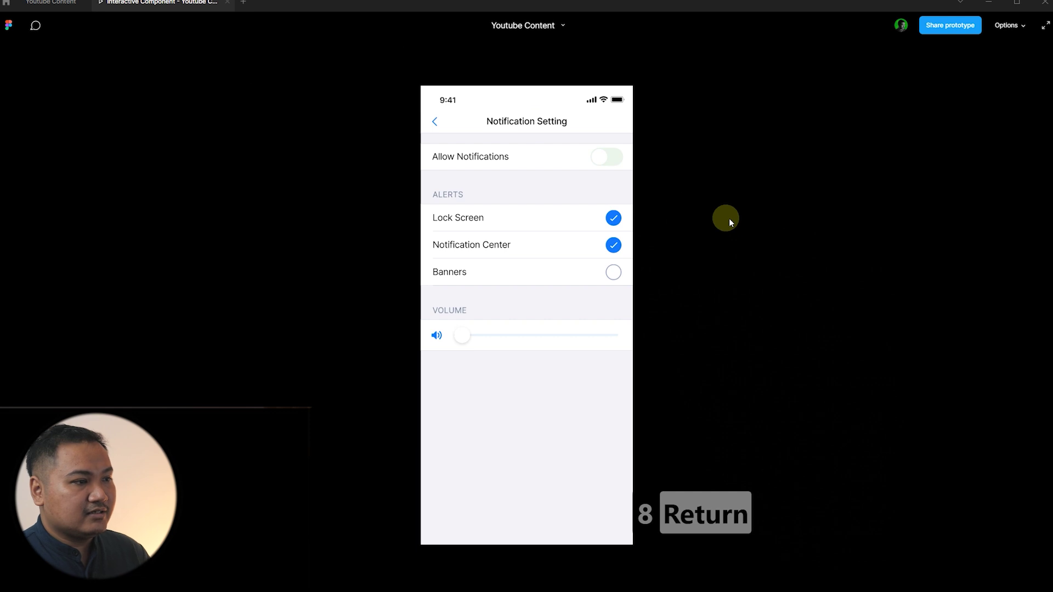
left_click(603, 159)
left_click(578, 216)
mouse_move(470, 341)
left_mouse_down()
mouse_move(531, 338)
mouse_move(477, 336)
mouse_move(538, 355)
mouse_move(612, 347)
mouse_move(458, 351)
left_mouse_up()
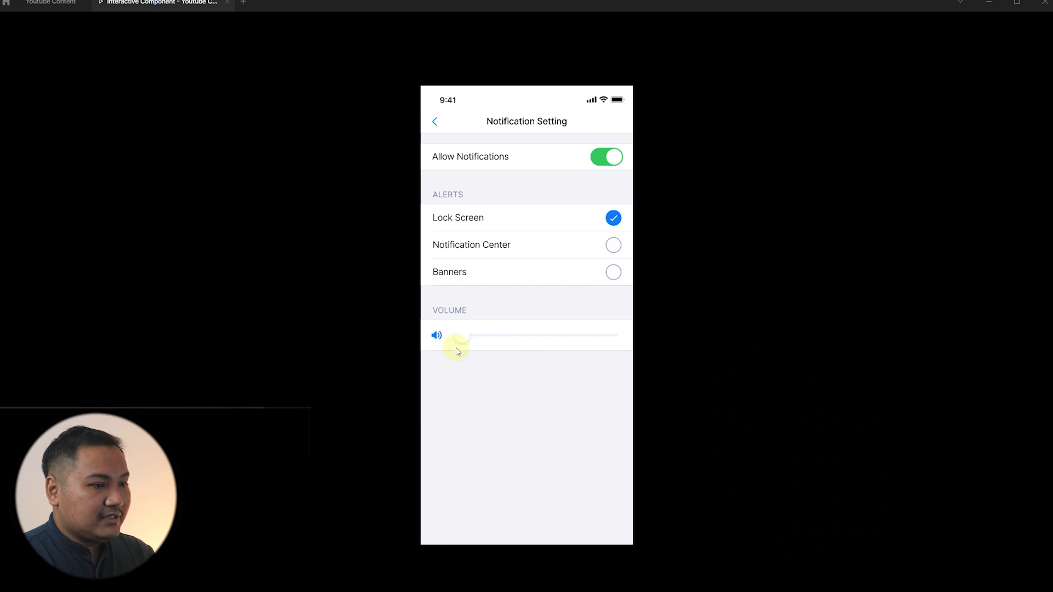
Step: Back in the design file, give the minimum slider variant's handle an inside stroke in the blue colour style, 1.5 thick
left_click(60, 8)
scroll(255, 384, "up", 5, "ctrl")
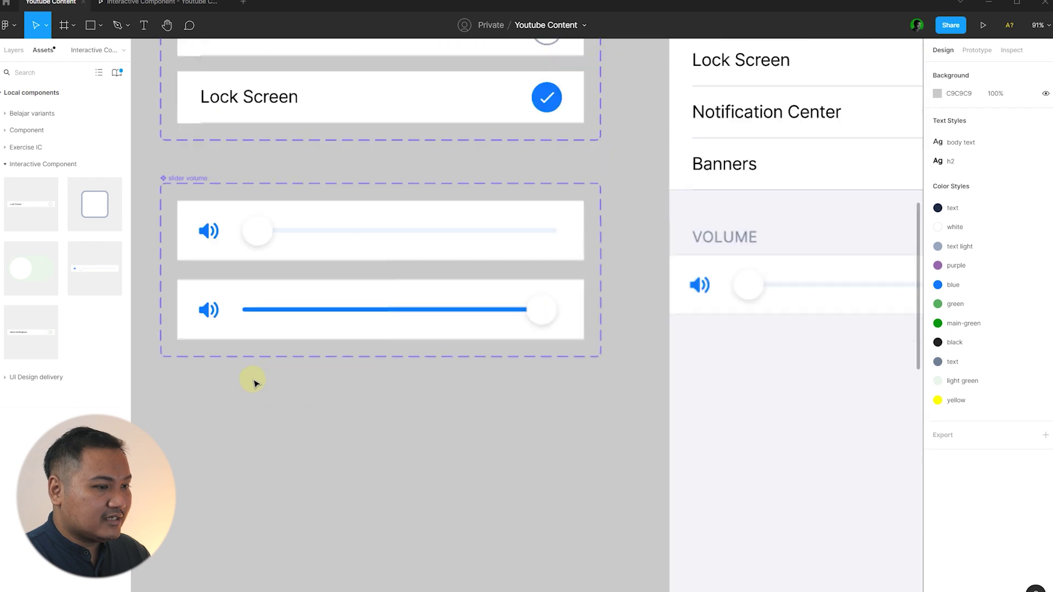
double_click(258, 223)
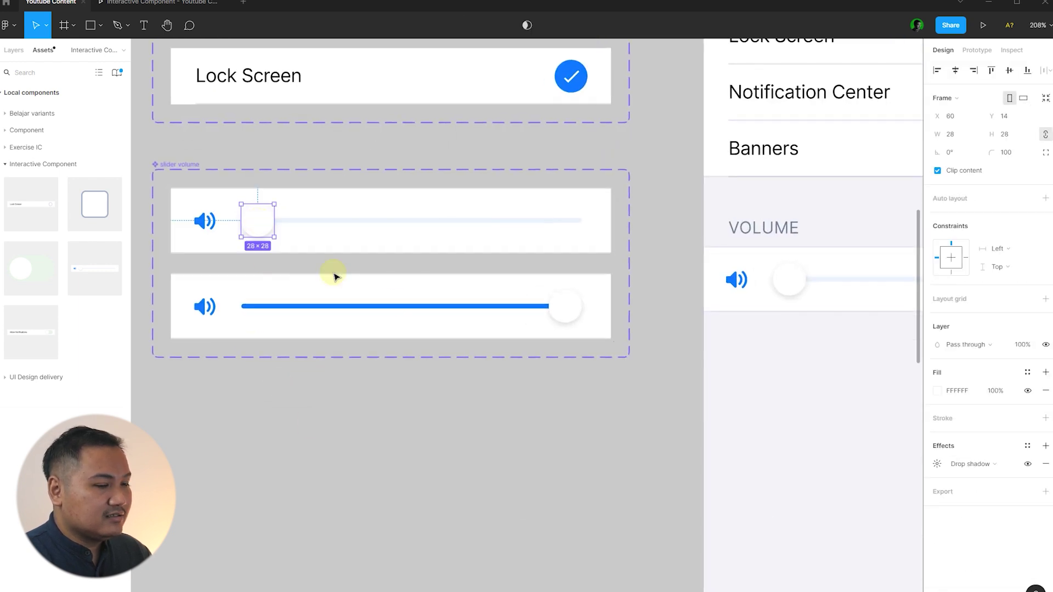
left_click(1045, 418)
left_click(1028, 418)
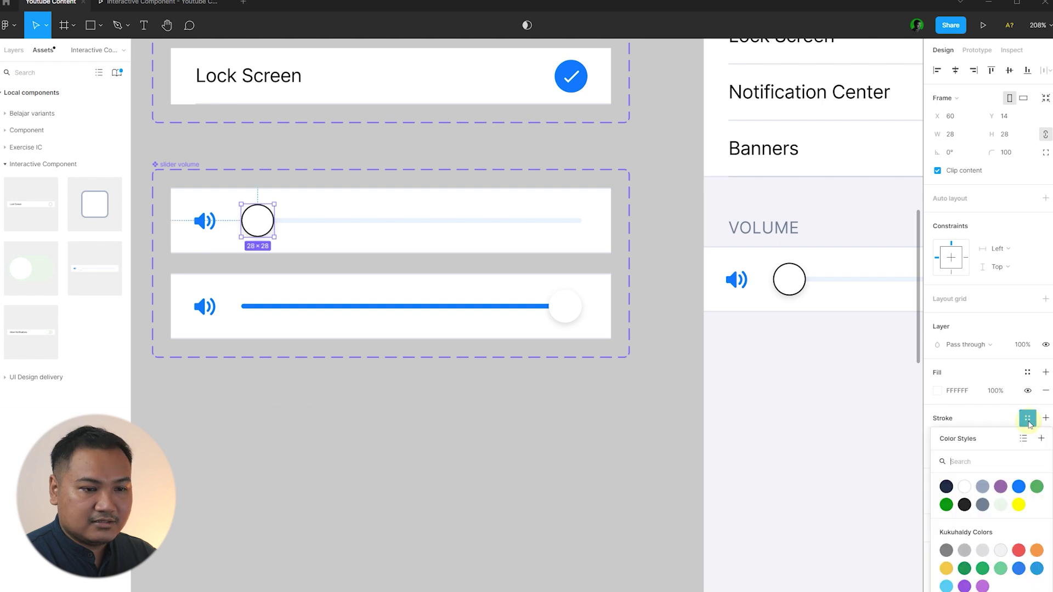
left_click(1019, 489)
key("Return")
key("Return")
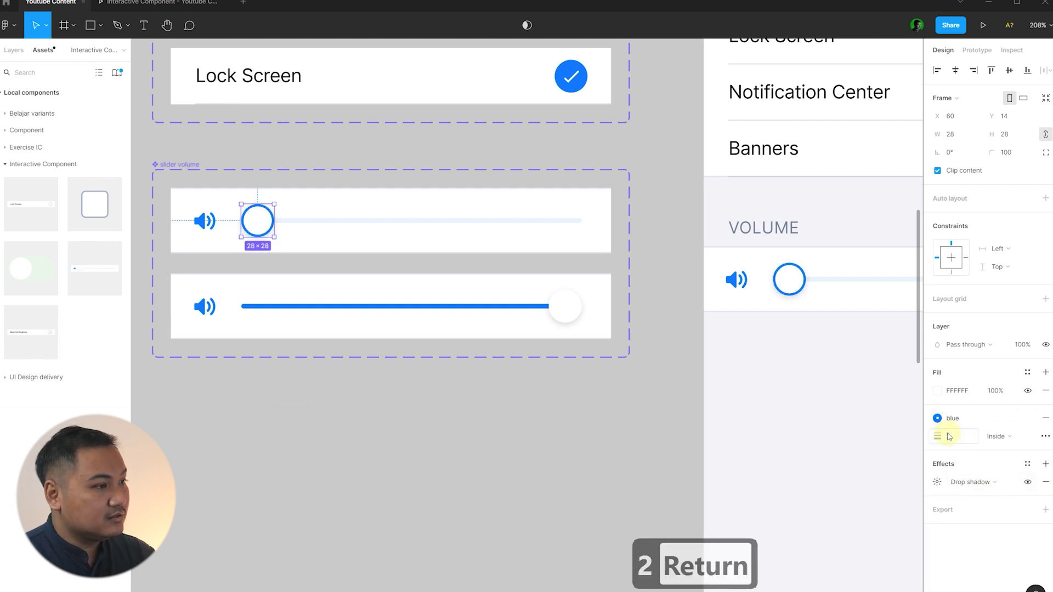
type("1.5")
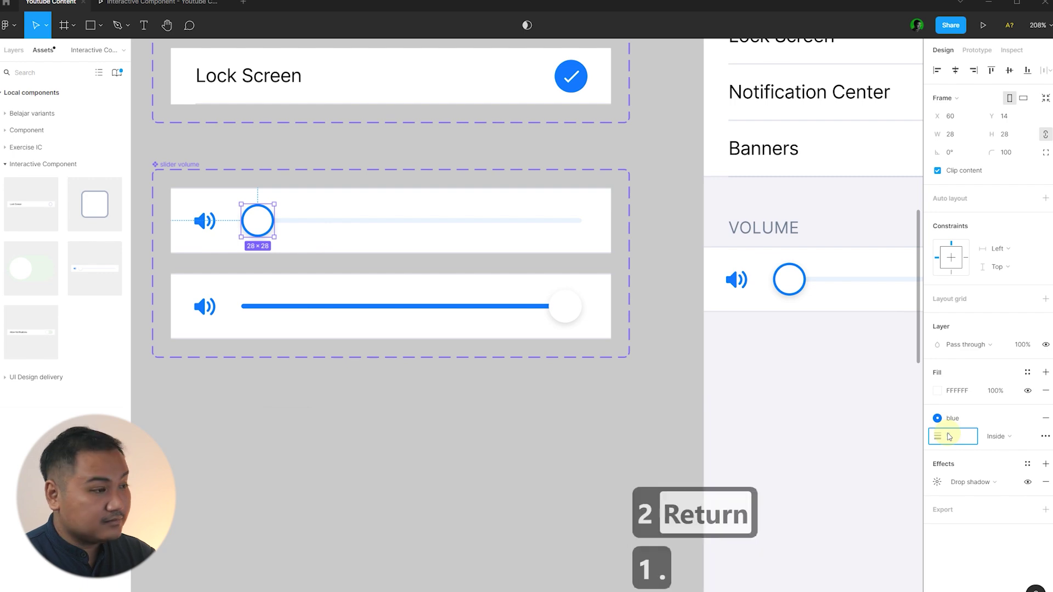
key("Return")
Step: Check the stroke settings of the unchecked Lock Screen circle in the checkbox component
scroll(597, 244, "up", 5)
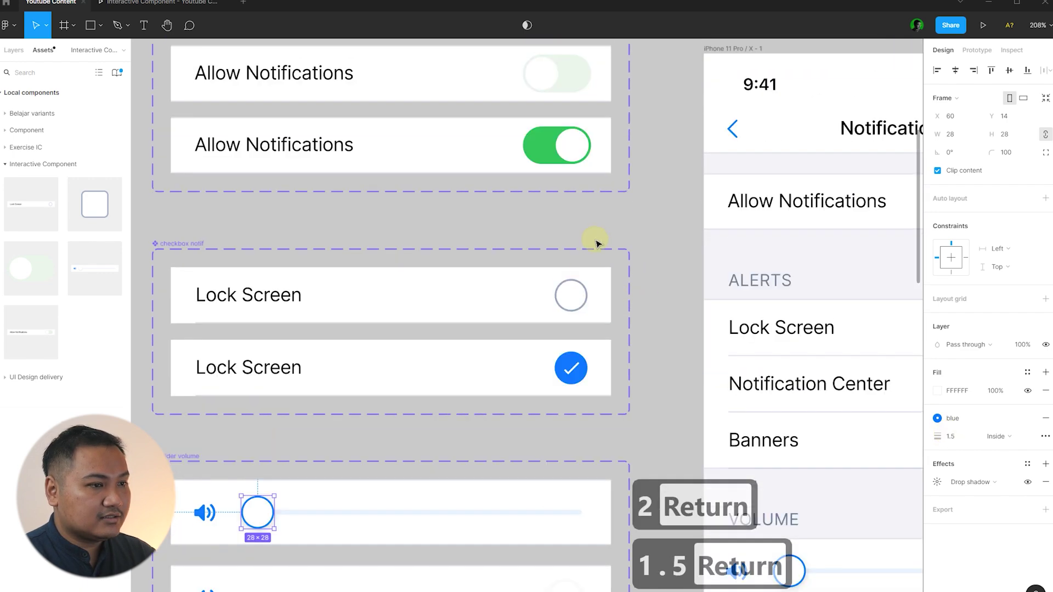
left_click(585, 293)
scroll(581, 307, "down", 4)
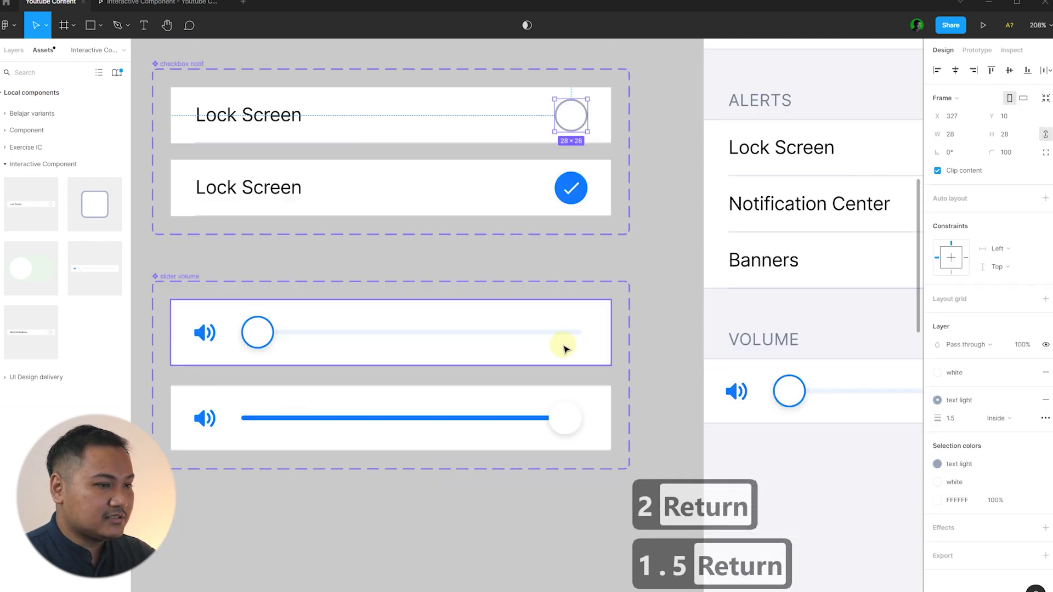
Step: Give the handle of the maximum slider variant an inside stroke in the blue colour style, 1.5 thick
scroll(620, 339, "down", 1)
left_click(674, 336)
scroll(493, 323, "down", 1)
left_click(573, 392)
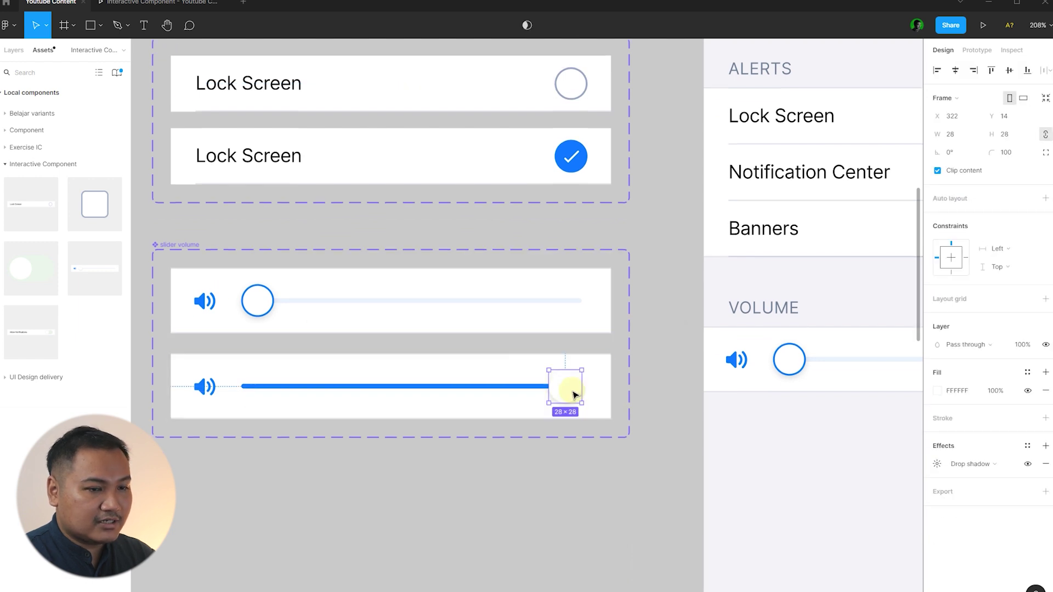
left_click(1044, 418)
type("1.5")
key("Return")
left_click(1027, 418)
left_click(1018, 490)
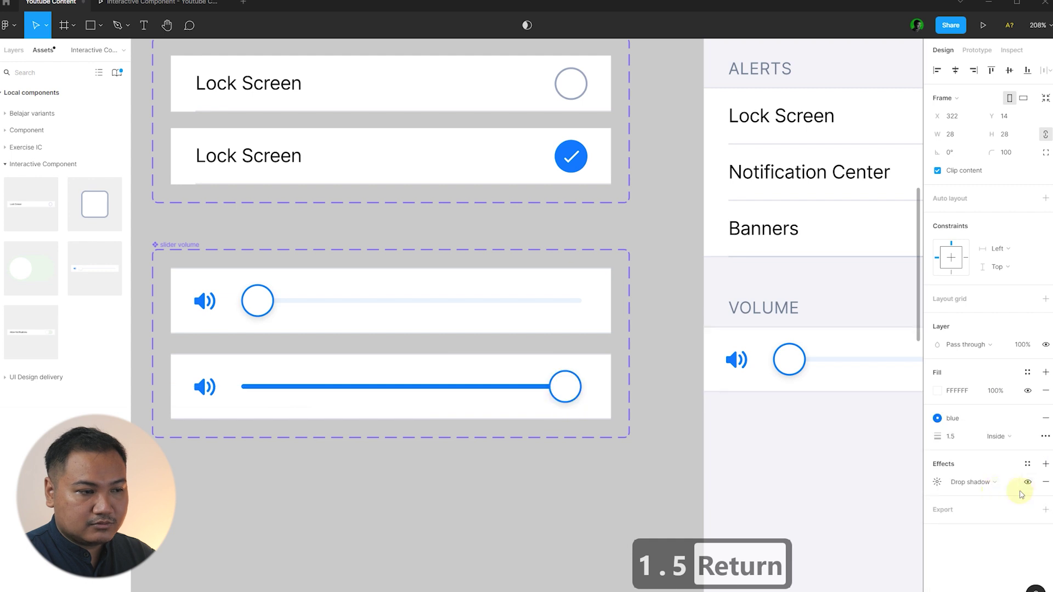
left_click(605, 529)
Step: In the prototype preview, test the volume slider by moving its handle back and forth between minimum and maximum
left_click(186, 9)
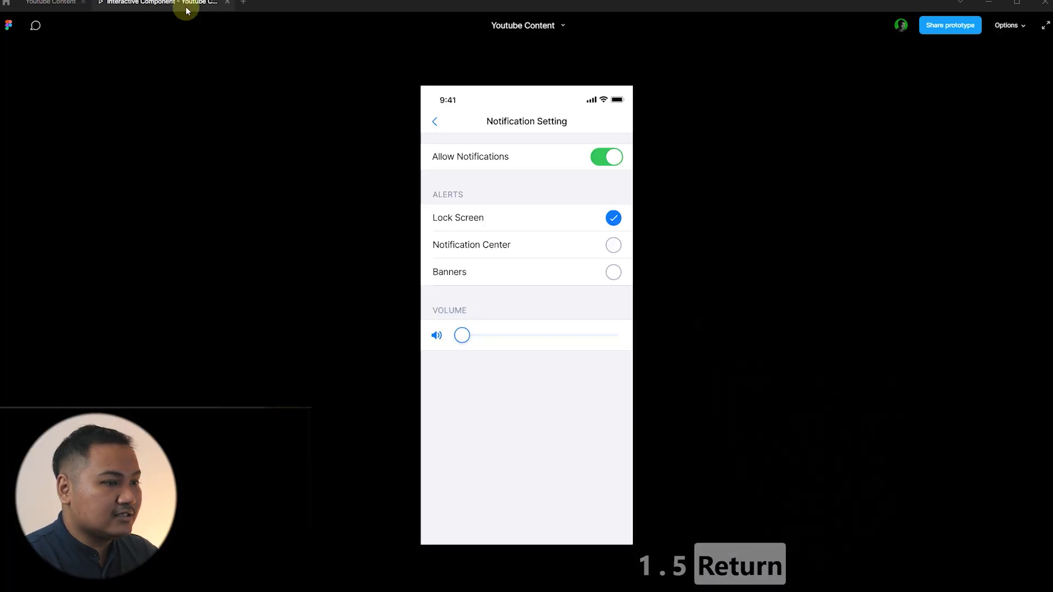
left_click(467, 341)
left_click(562, 346)
left_click(599, 343)
left_click(461, 335)
left_click(587, 334)
left_click(537, 338)
left_click(422, 336)
left_click(463, 336)
left_click(529, 332)
left_click(474, 341)
left_click(610, 335)
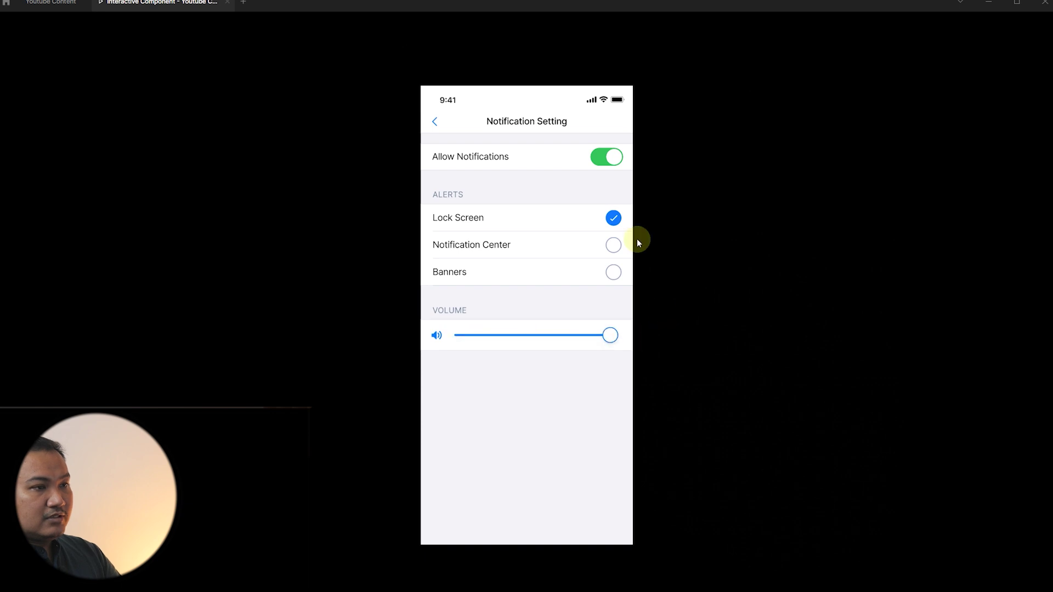
Step: Test the Allow Notifications switch and the Lock Screen and Notification Center checkboxes in the preview
left_click(572, 162)
left_click(569, 167)
left_click(552, 219)
left_click(548, 245)
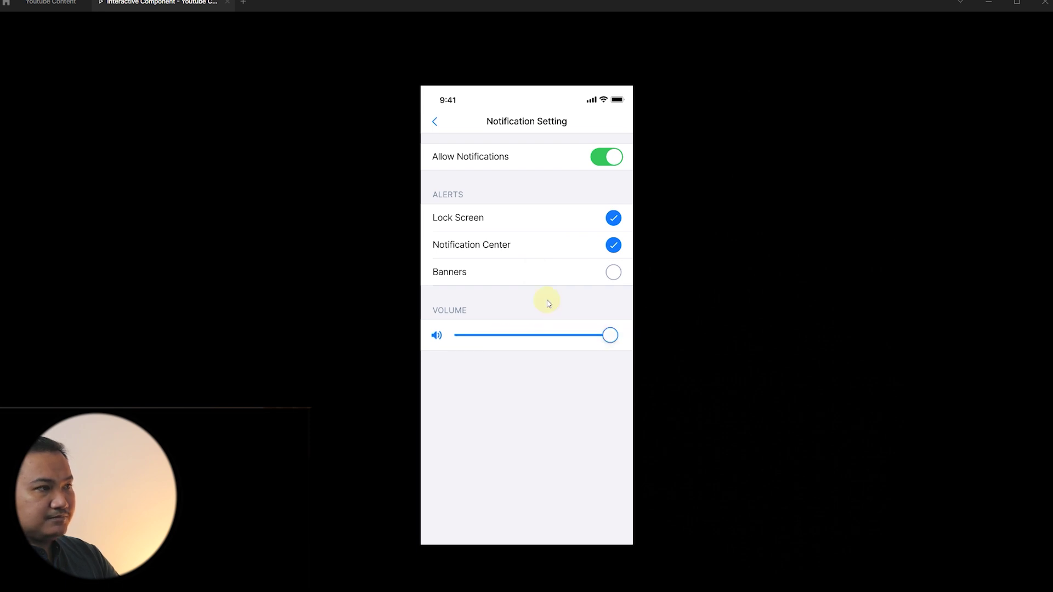
Step: Close the prototype preview and review the Notification Setting screen beside its component sets in the design file
left_click(227, 3)
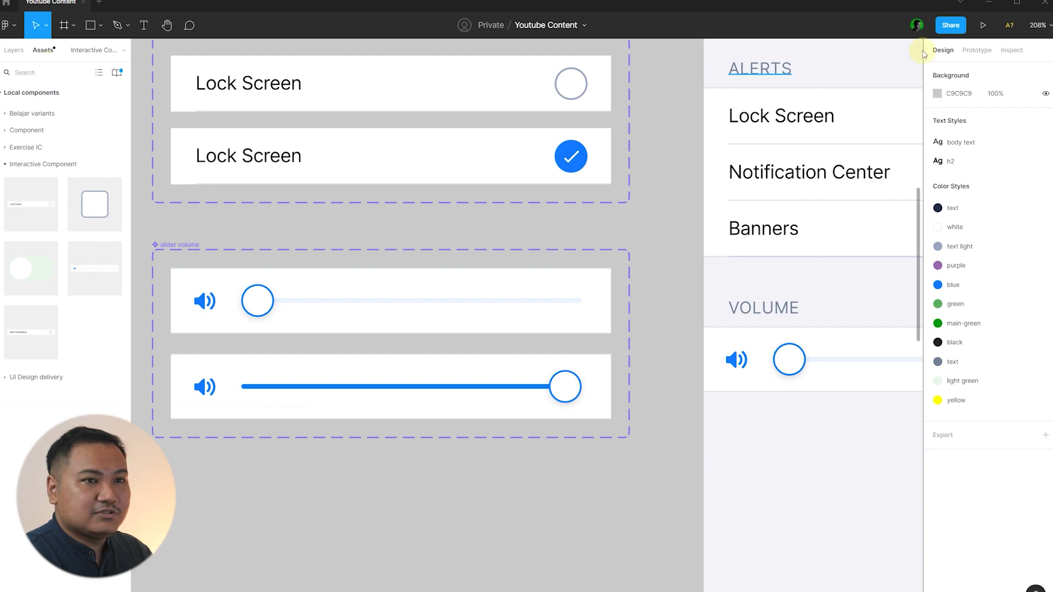
scroll(650, 172, "down", 10)
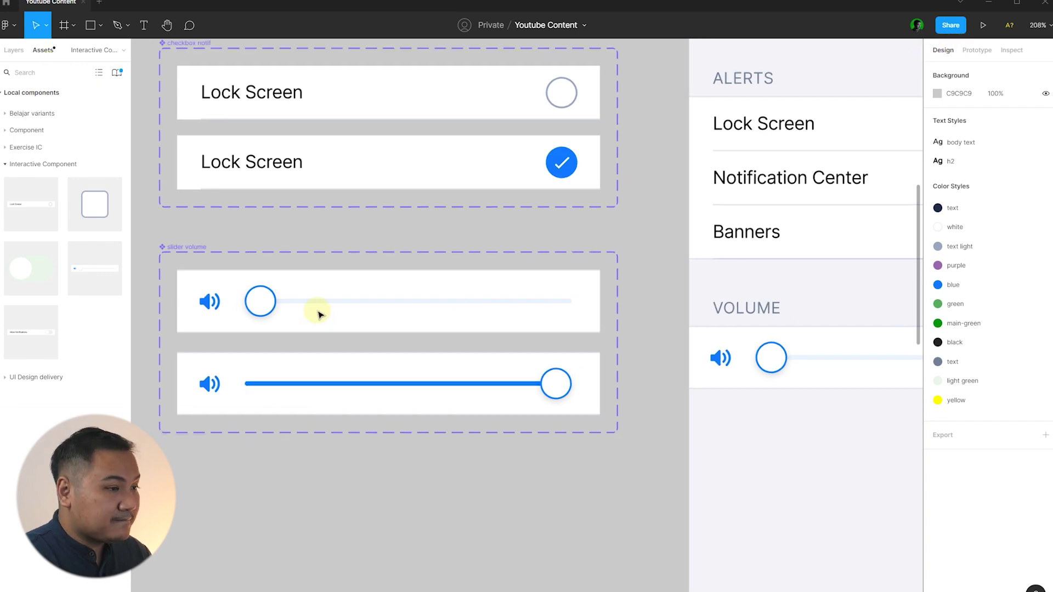
scroll(476, 284, "up", 4)
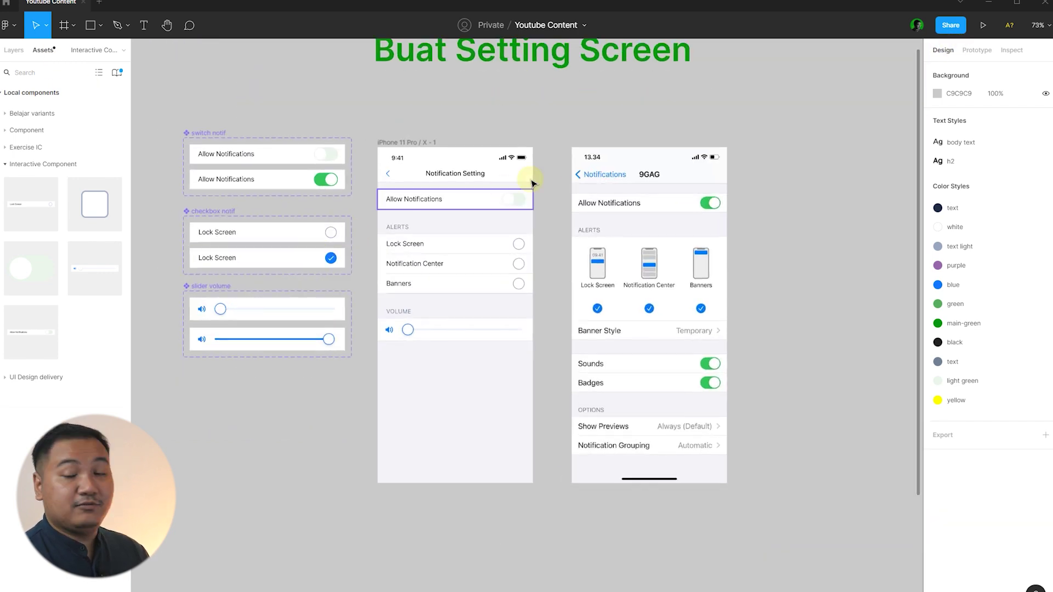